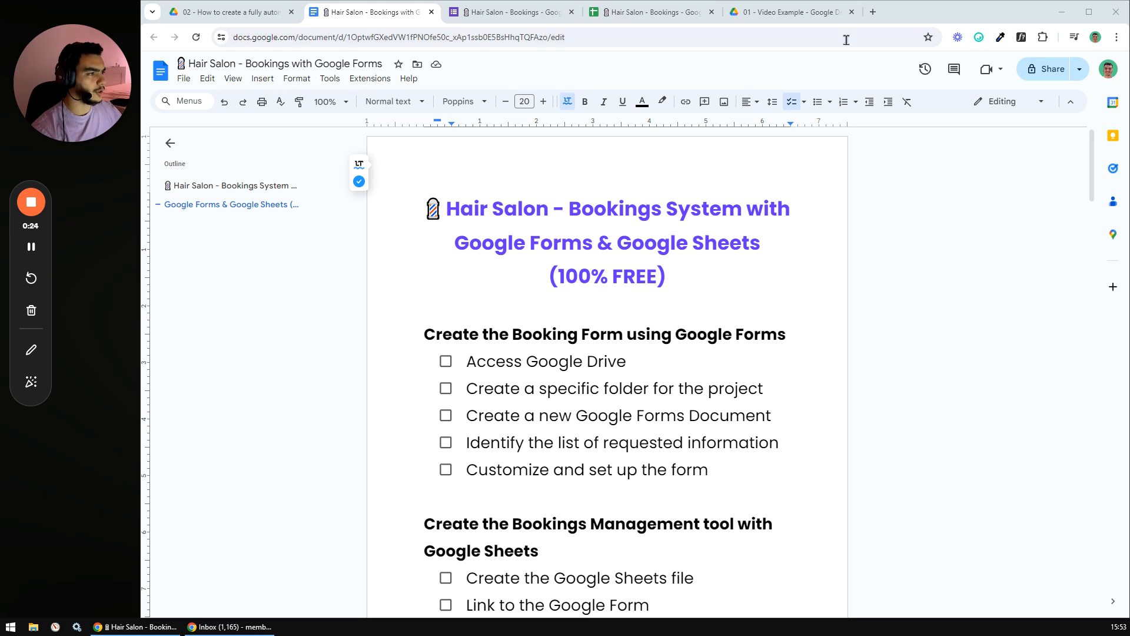
# - Review the filtered booking range on the All Bookings sheet of the bookings spreadsheet
pyautogui.click(653, 12)
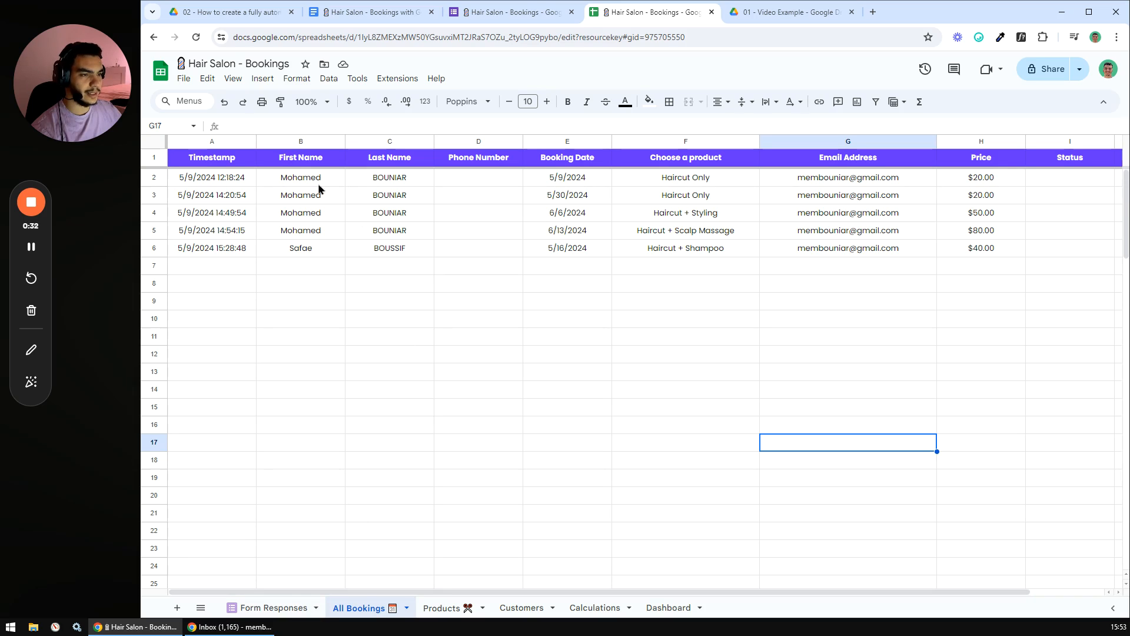
pyautogui.moveTo(241, 183); pyautogui.dragTo(918, 257)
pyautogui.moveTo(601, 591); pyautogui.dragTo(447, 608)
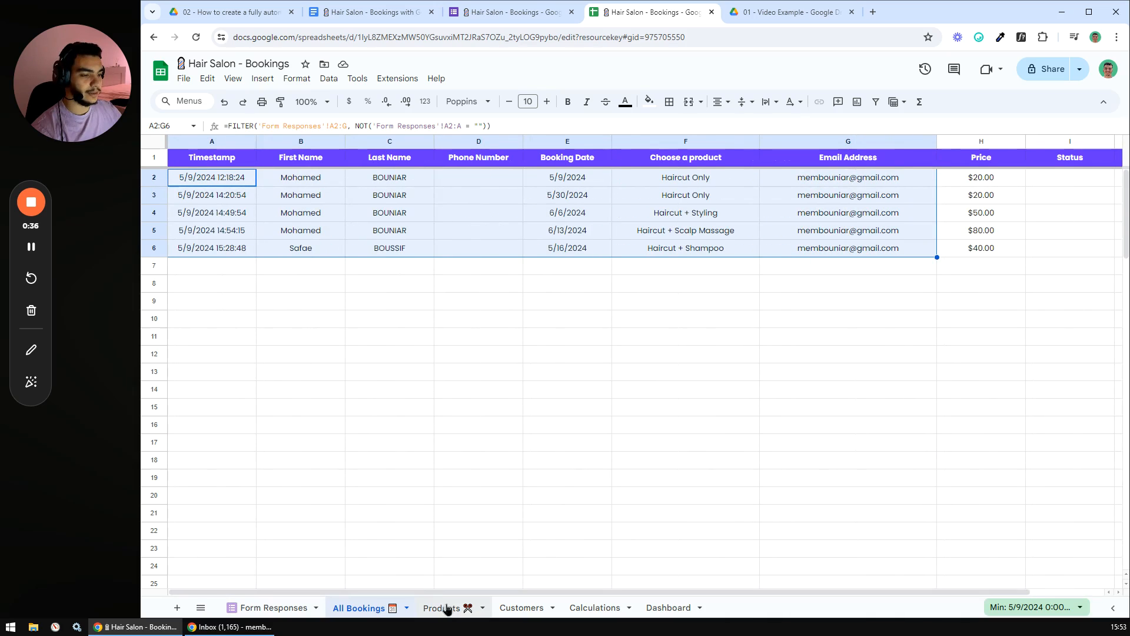
pyautogui.click(444, 445)
# - Look over the Products sheet and the Customers A2:E2 record, return to All Bookings, and open a new tab
pyautogui.click(441, 608)
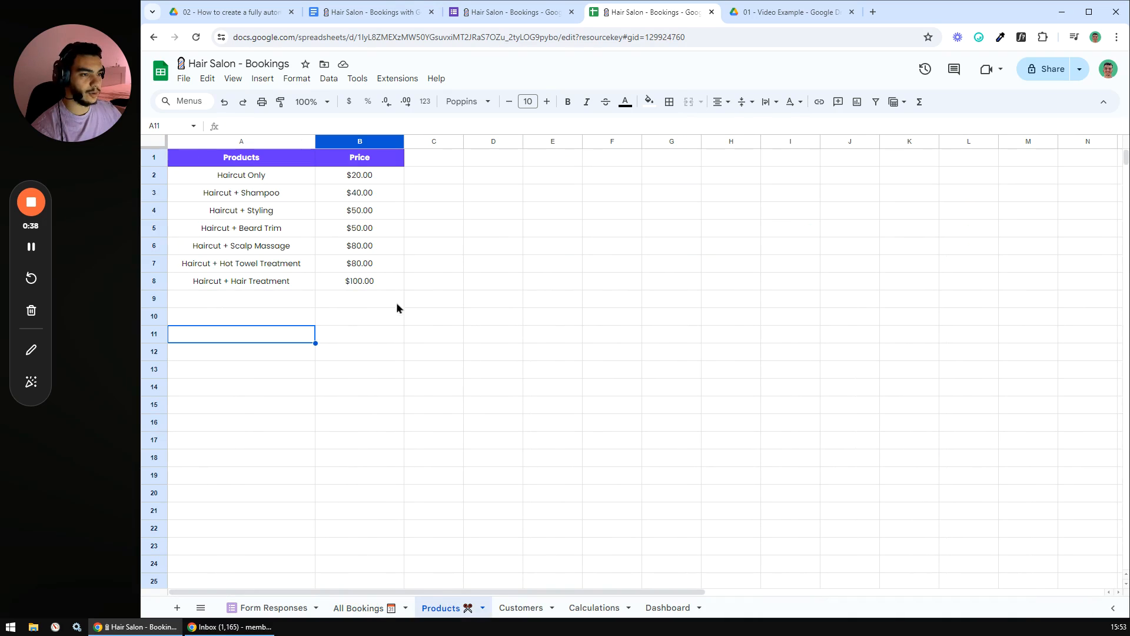
pyautogui.click(518, 608)
pyautogui.click(359, 177)
pyautogui.moveTo(241, 177); pyautogui.dragTo(647, 303)
pyautogui.click(550, 371)
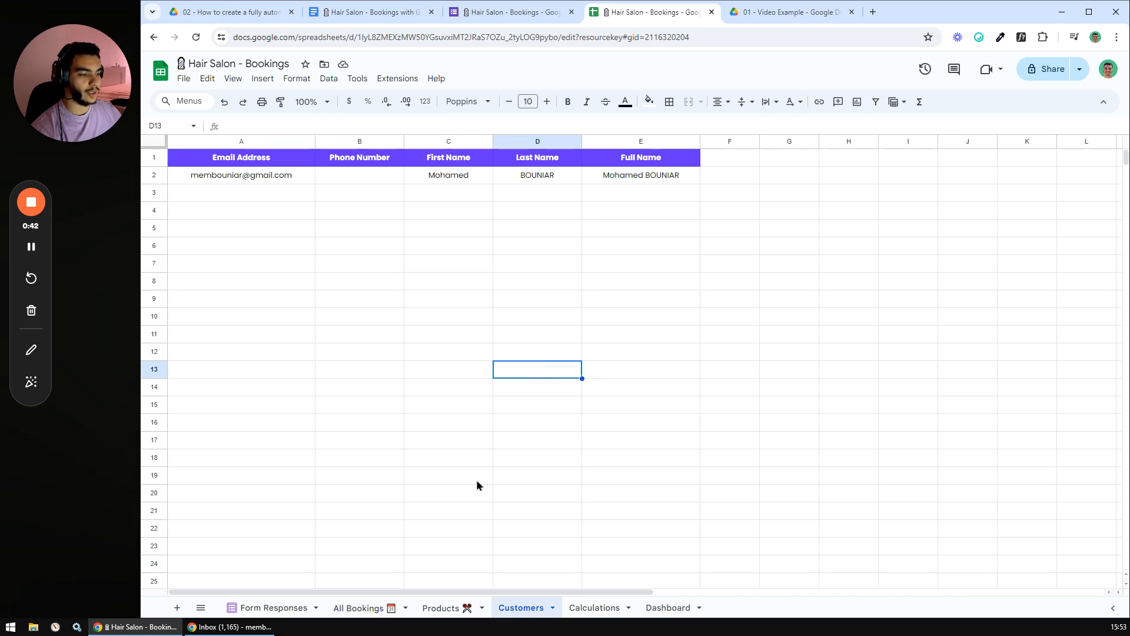
pyautogui.click(368, 607)
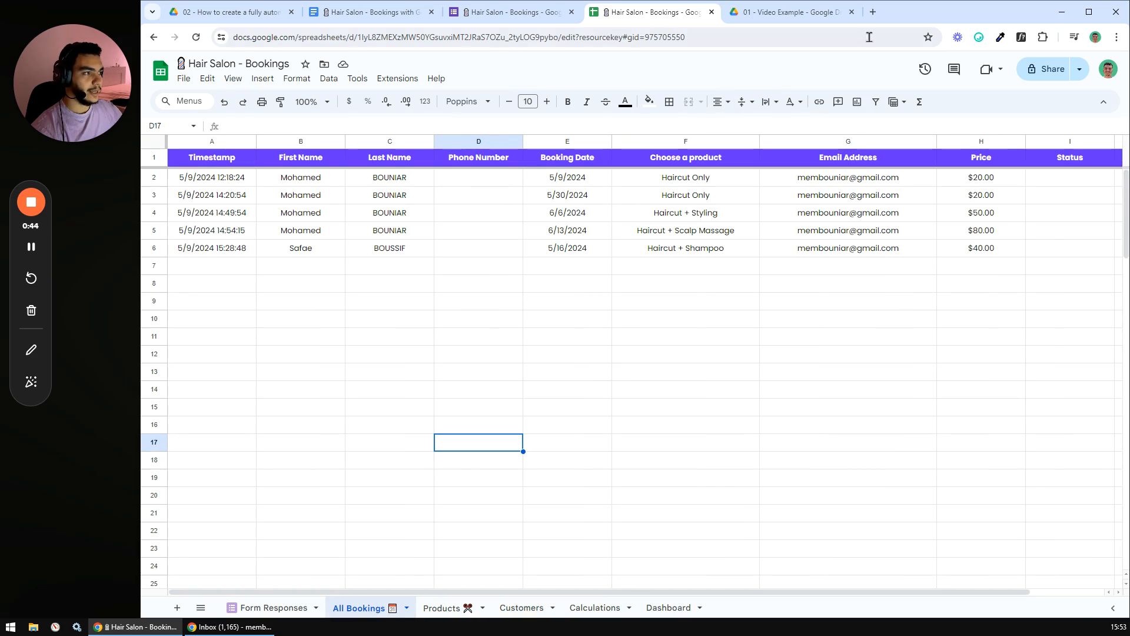
pyautogui.click(873, 12)
# - Open the booking form from its forms.gle short link
pyautogui.write('fot')
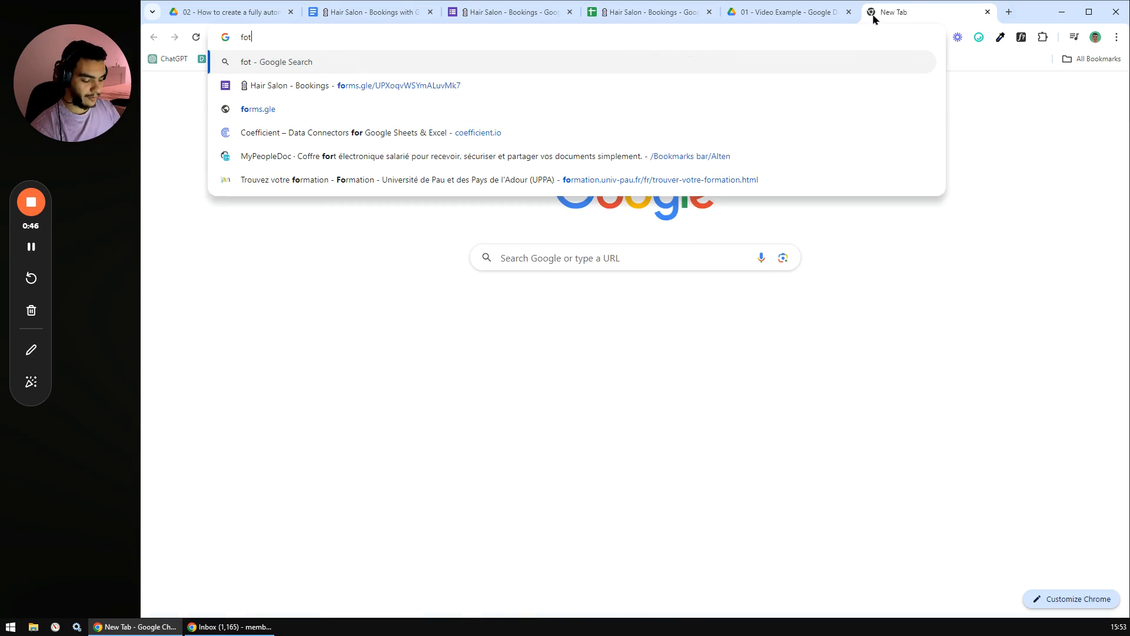
pyautogui.press('BackSpace')
pyautogui.press('BackSpace')
pyautogui.press('BackSpace')
pyautogui.write('forms.gle/UPXoqvWSYmALuvMk7')
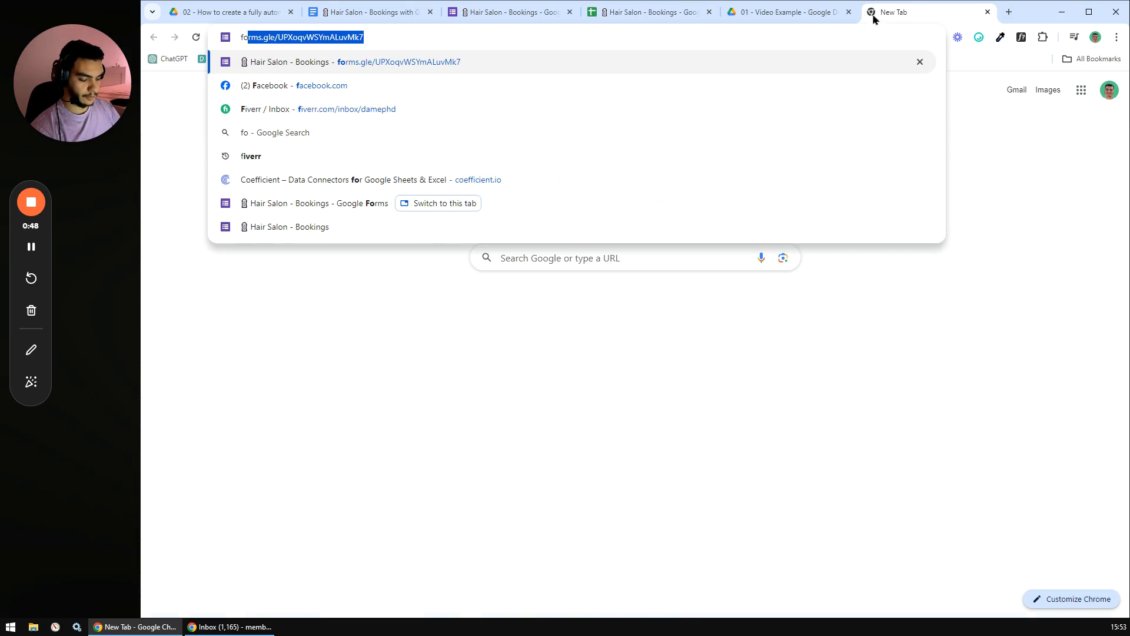
pyautogui.click(540, 66)
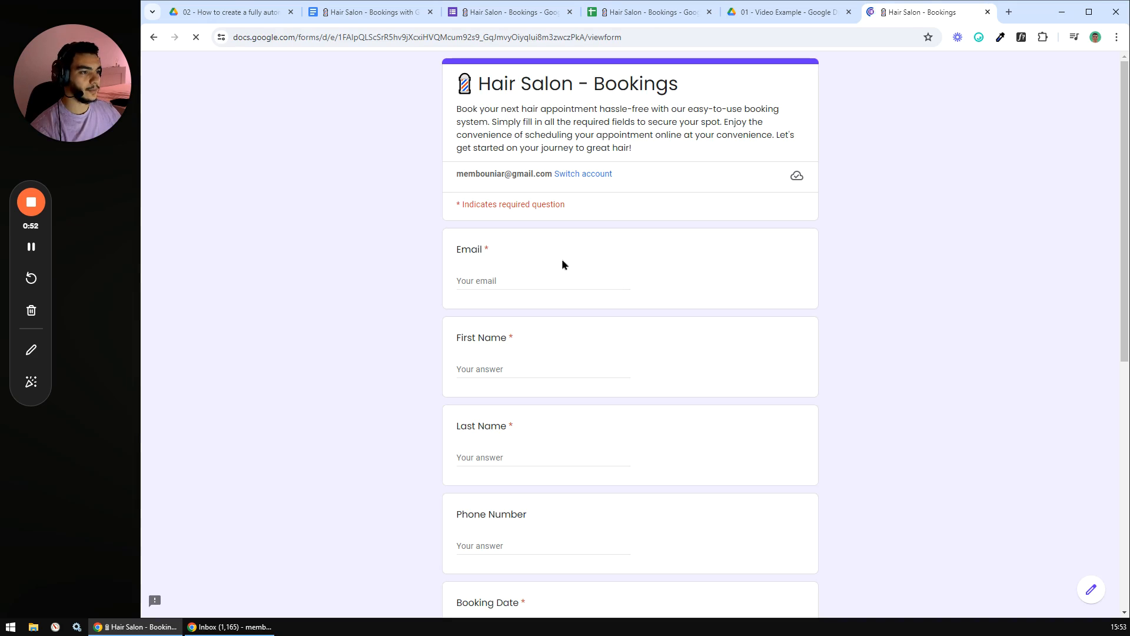
# - Fill in the Email, First Name and Last Name answers with the tester's details
pyautogui.click(500, 280)
pyautogui.click(521, 307)
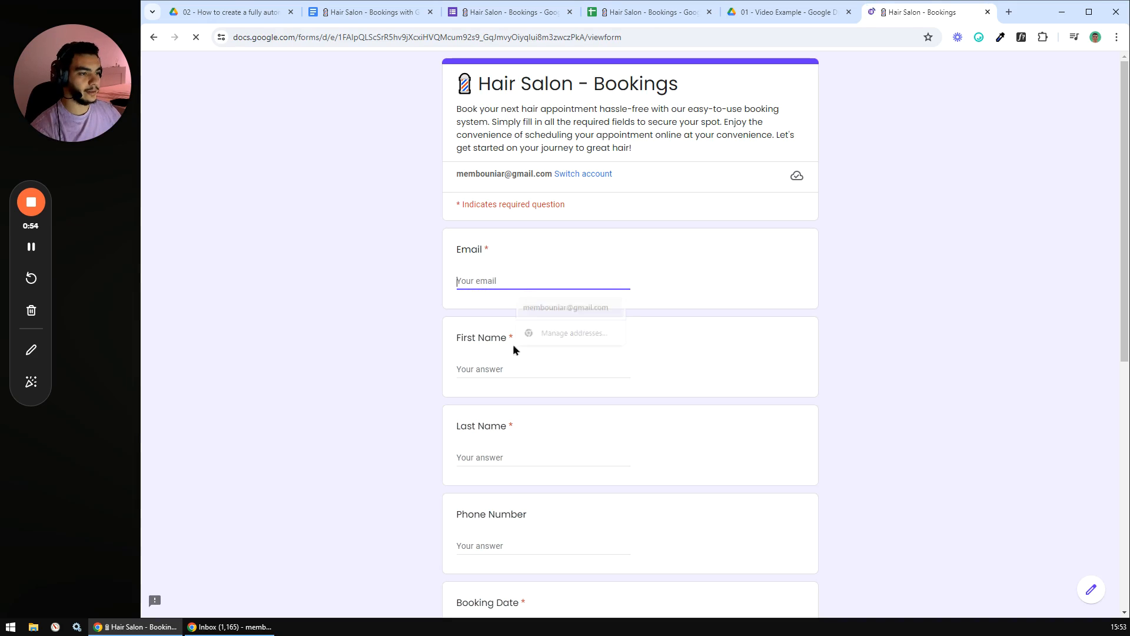
pyautogui.click(496, 371)
pyautogui.click(500, 462)
pyautogui.click(386, 461)
pyautogui.scroll(-2, 412, 447)
pyautogui.click(498, 423)
pyautogui.scroll(-3, 507, 447)
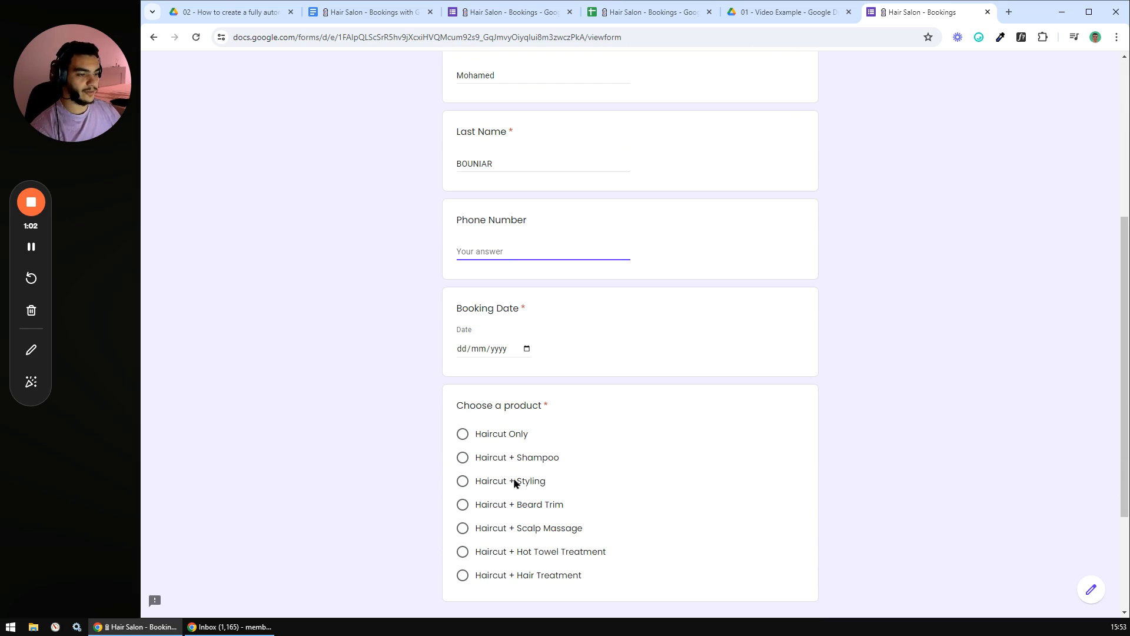
# - Set the booking date to 20 June 2024 and choose Haircut + Hair Treatment as the product
pyautogui.click(526, 349)
pyautogui.click(570, 370)
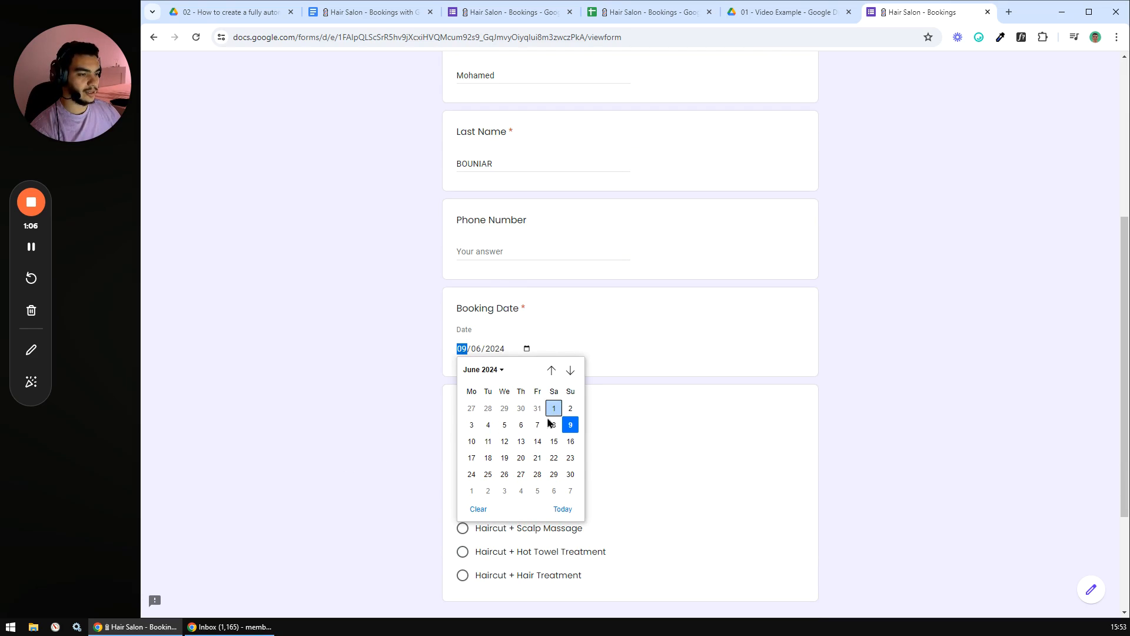
pyautogui.click(521, 457)
pyautogui.scroll(-2, 434, 377)
pyautogui.click(546, 317)
pyautogui.click(501, 342)
pyautogui.click(489, 363)
pyautogui.click(486, 387)
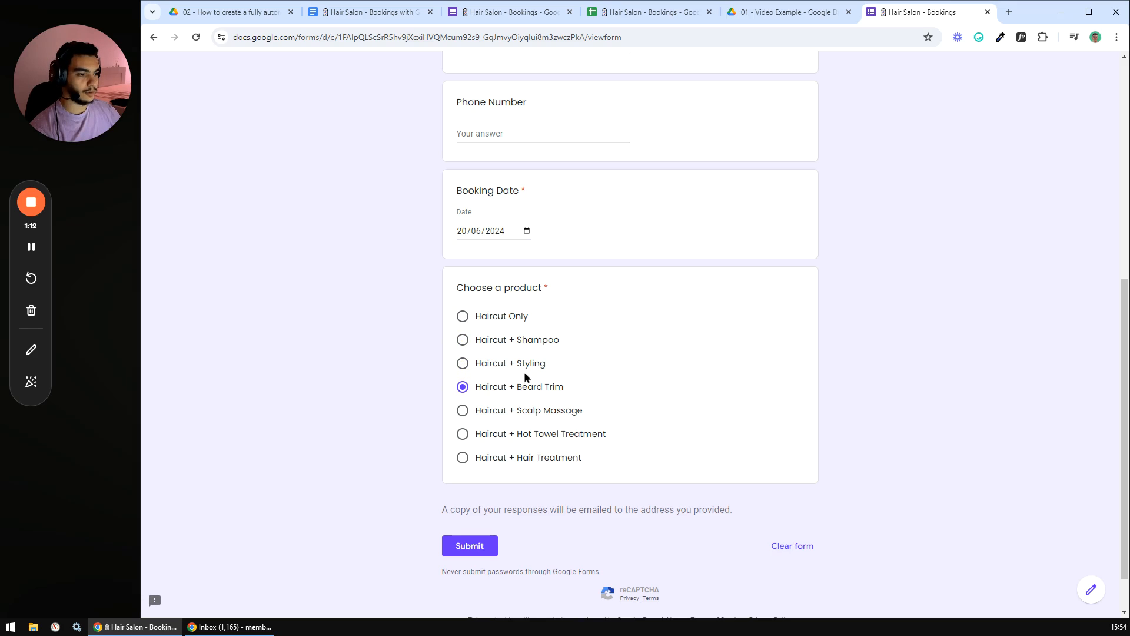
pyautogui.click(462, 459)
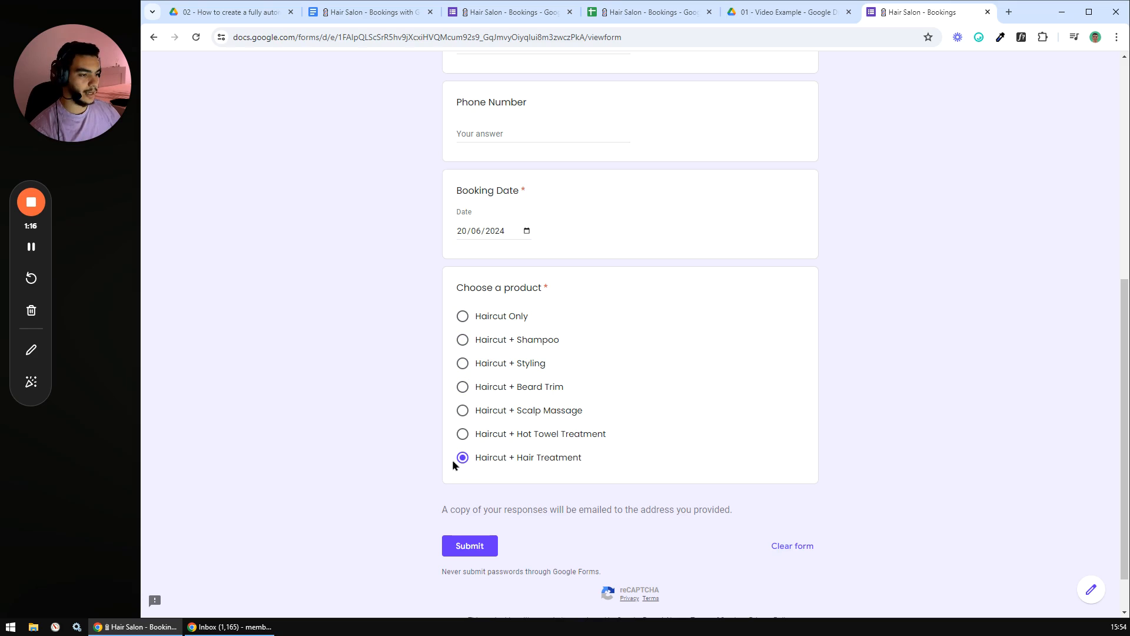
# - Submit the booking, review the confirmation message, and return to the bookings spreadsheet
pyautogui.click(470, 546)
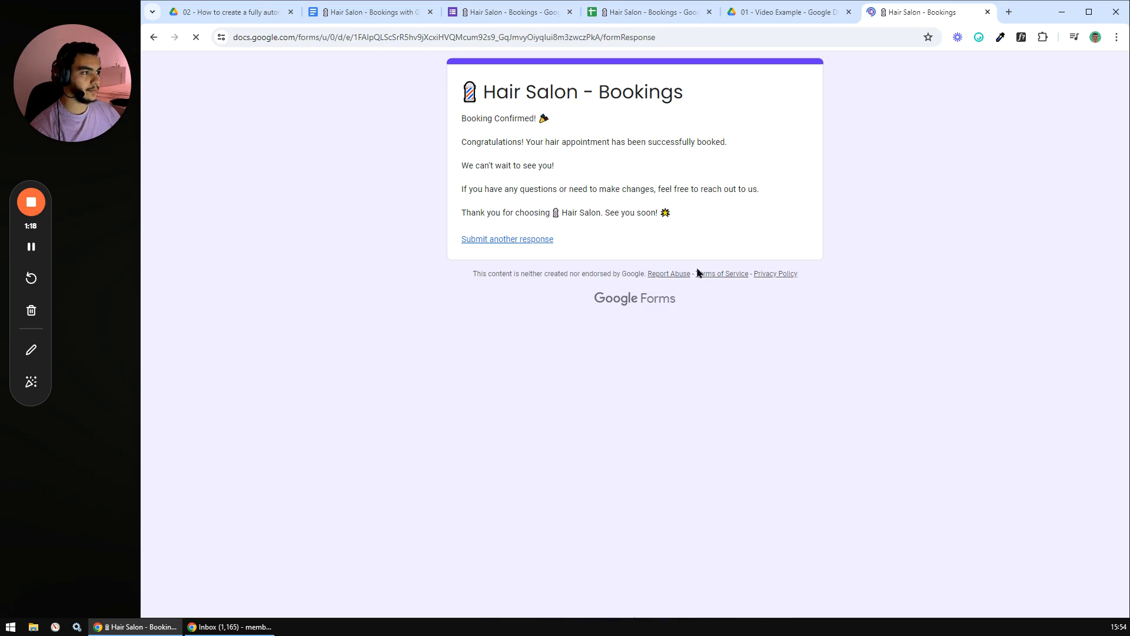
pyautogui.moveTo(462, 118); pyautogui.dragTo(709, 229)
pyautogui.click(730, 212)
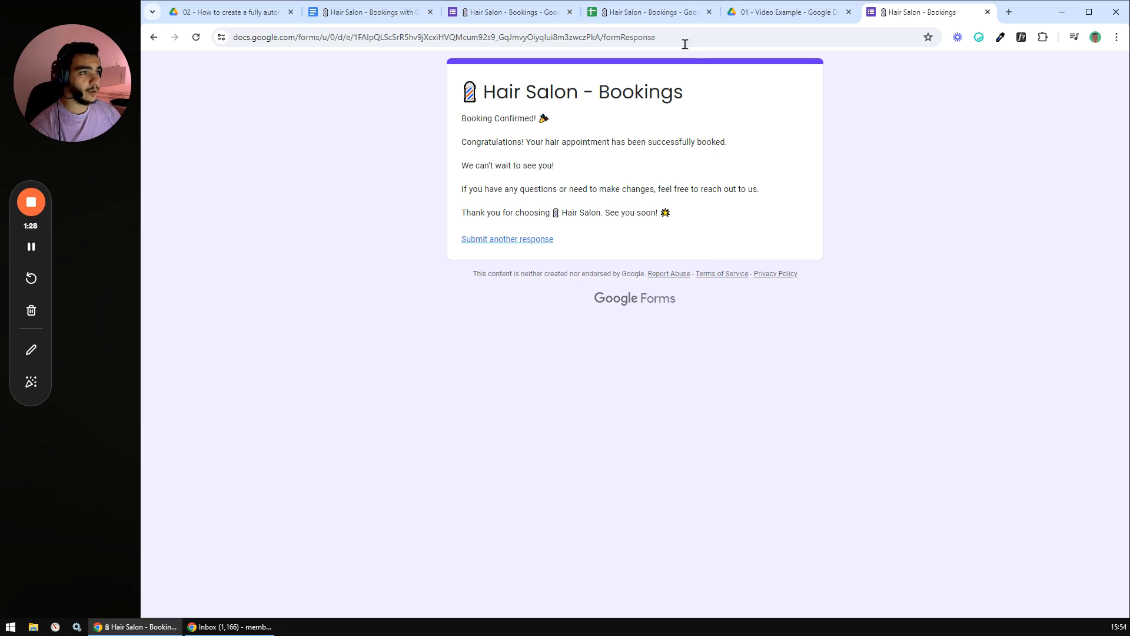
pyautogui.click(653, 18)
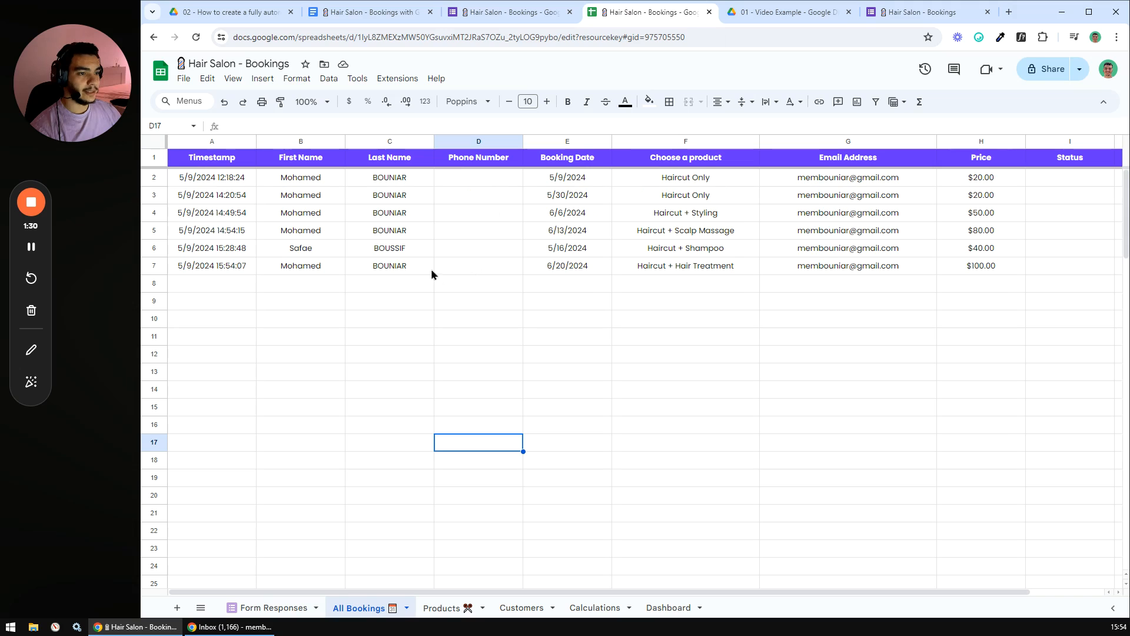
# - Inspect the new booking in All Bookings row 7, cells A7 to I7
pyautogui.click(379, 265)
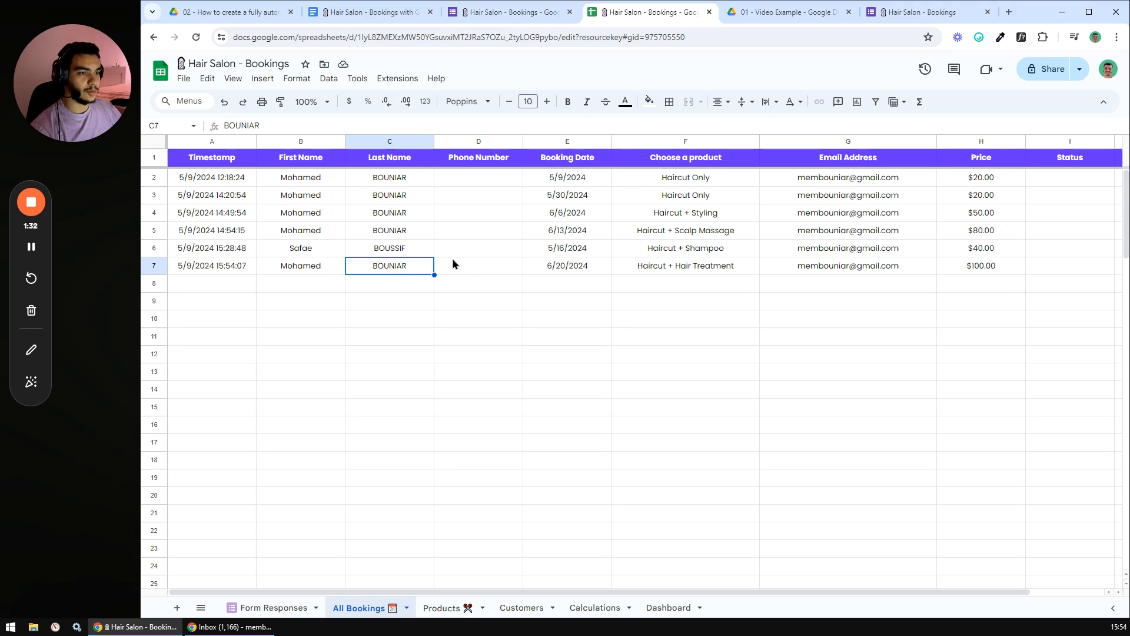
pyautogui.click(162, 266)
pyautogui.click(213, 283)
pyautogui.moveTo(215, 268); pyautogui.dragTo(1080, 270)
pyautogui.click(765, 370)
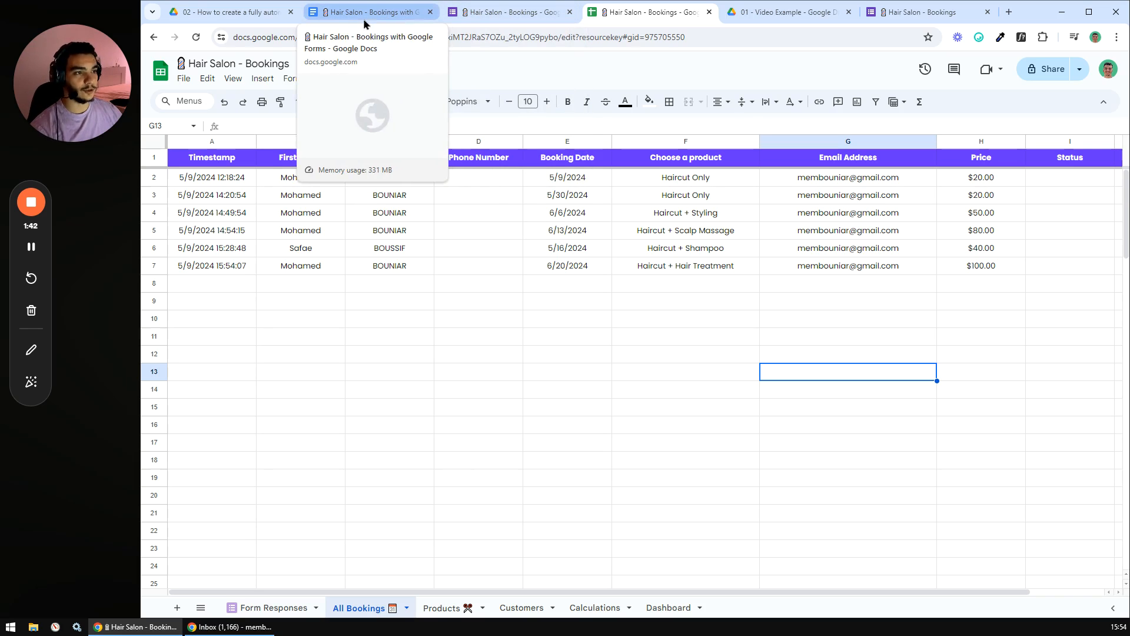
# - Glance at the form editor, then bring up the checklist document
pyautogui.click(523, 10)
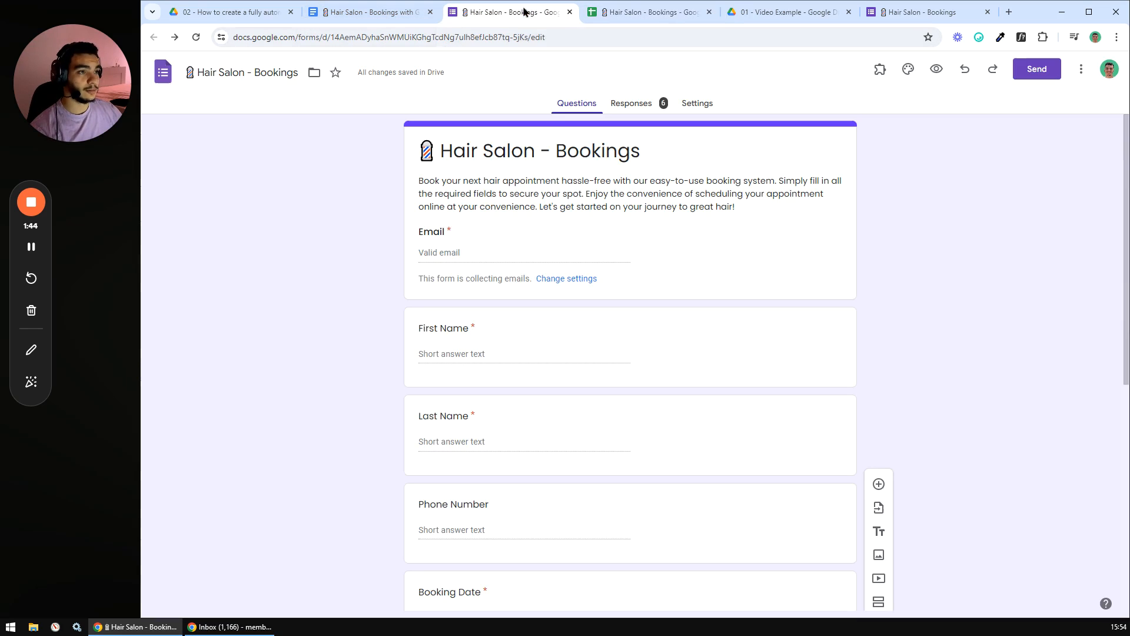
pyautogui.click(629, 10)
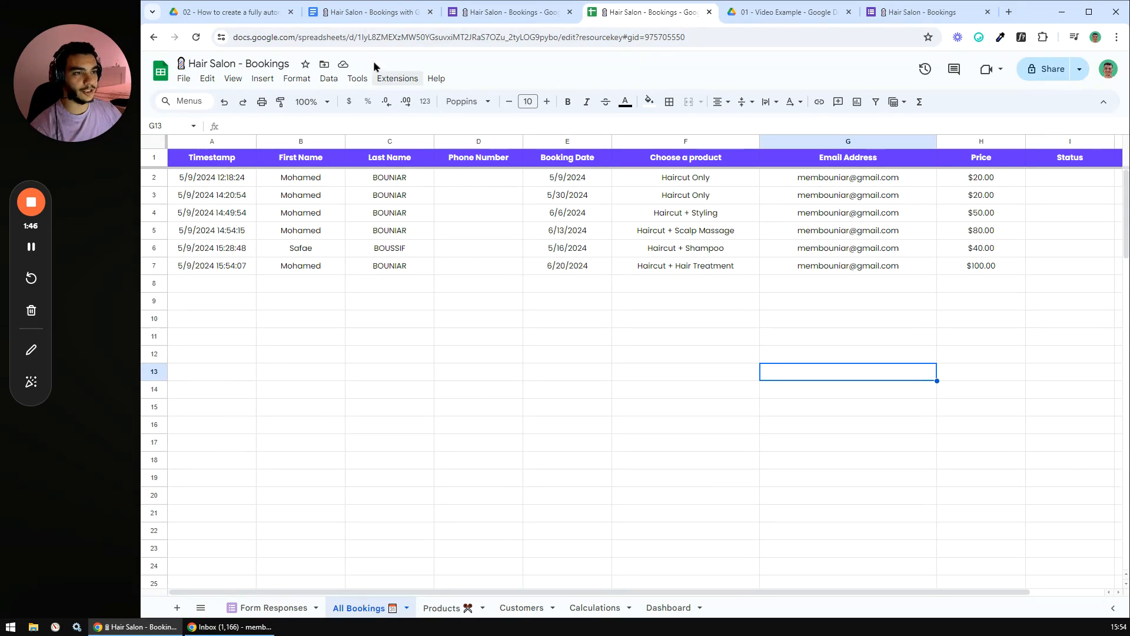
pyautogui.click(366, 14)
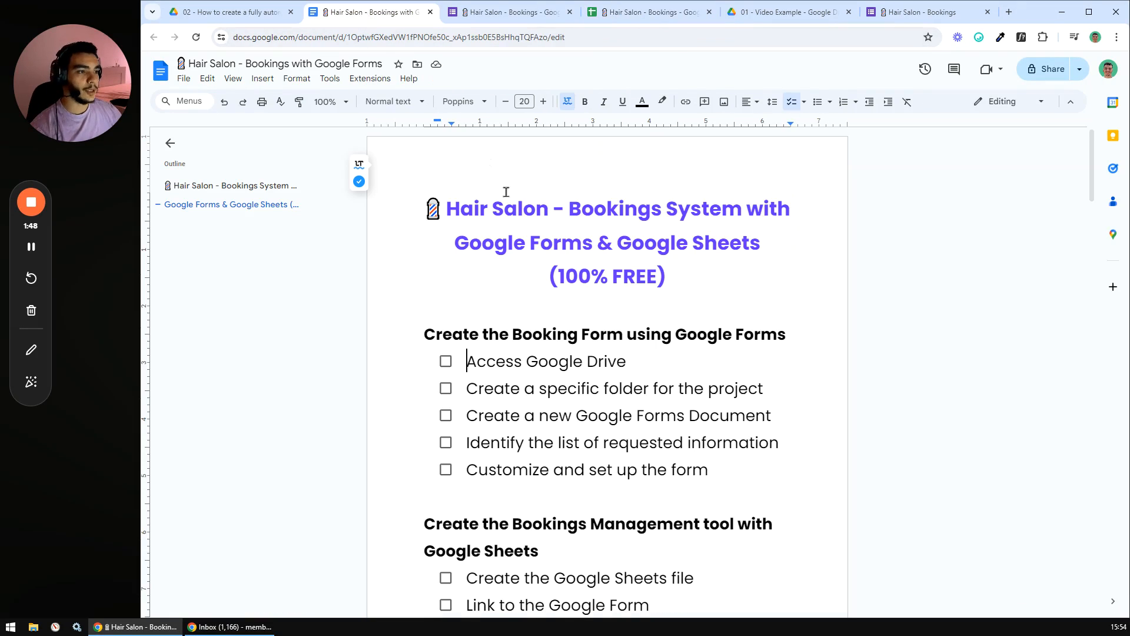
pyautogui.click(529, 267)
pyautogui.scroll(-1, 544, 257)
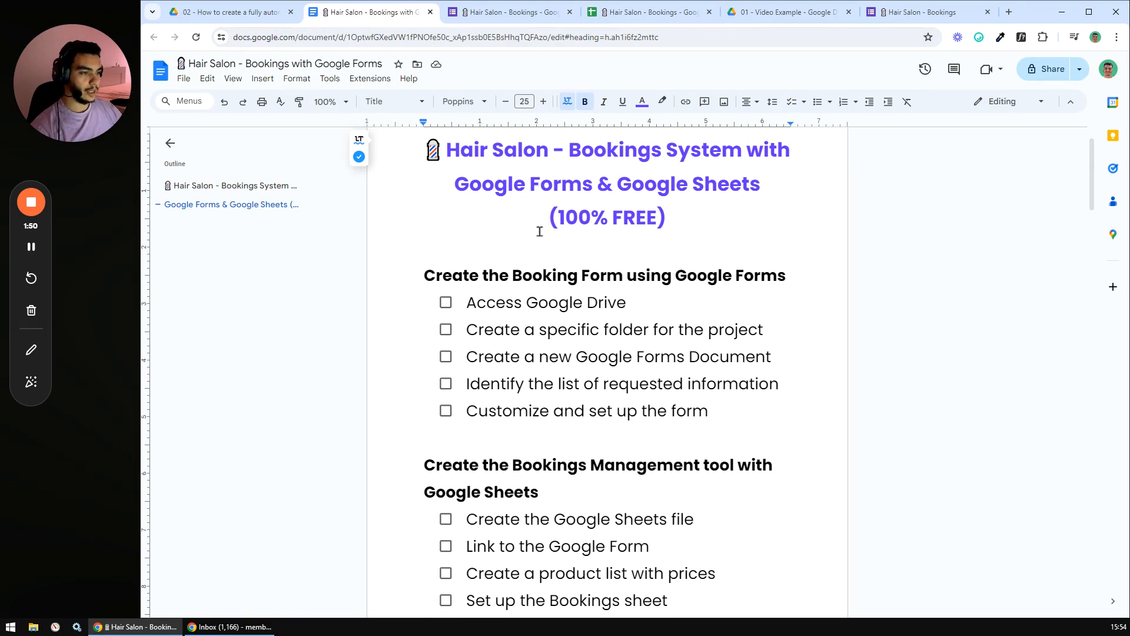
pyautogui.scroll(-1, 537, 229)
pyautogui.moveTo(426, 218); pyautogui.dragTo(730, 549)
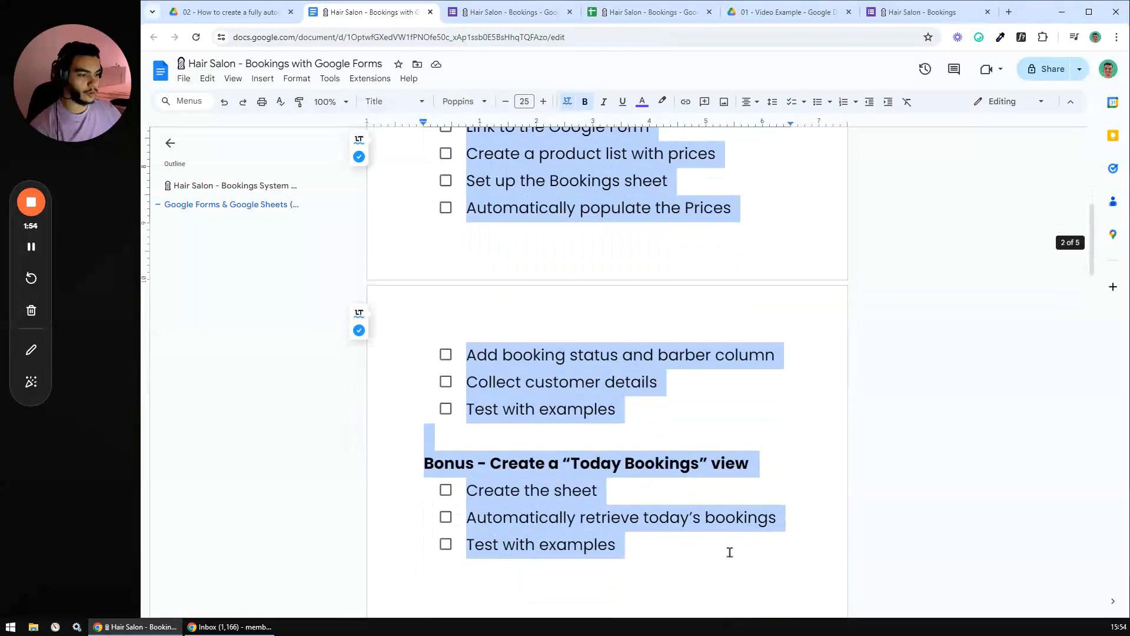
pyautogui.moveTo(1090, 266); pyautogui.dragTo(1095, 176)
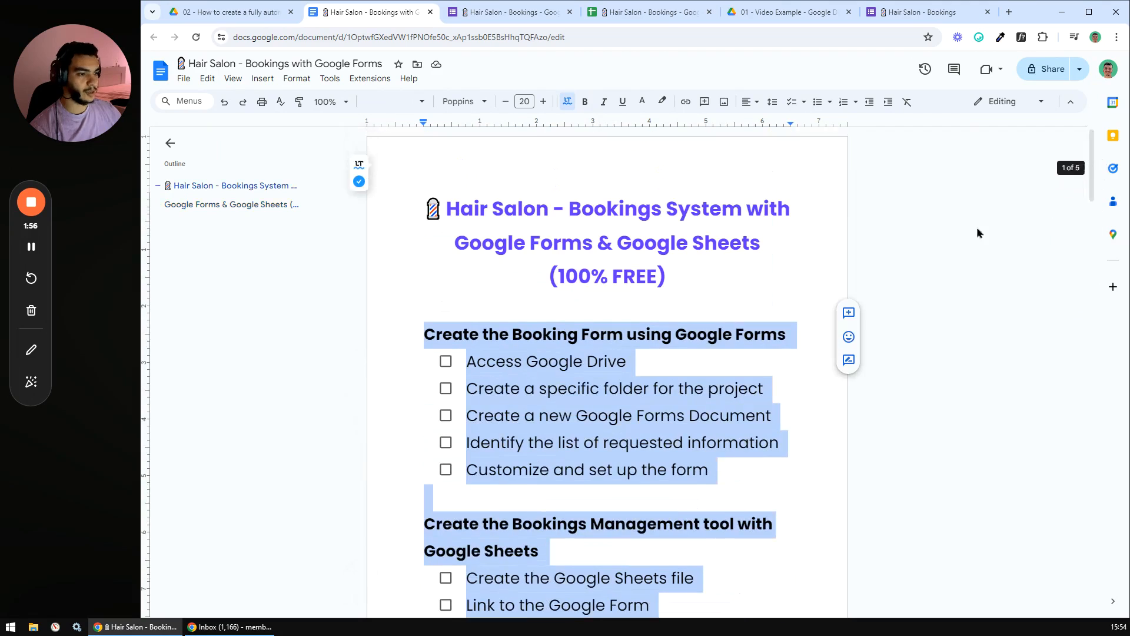
pyautogui.click(682, 363)
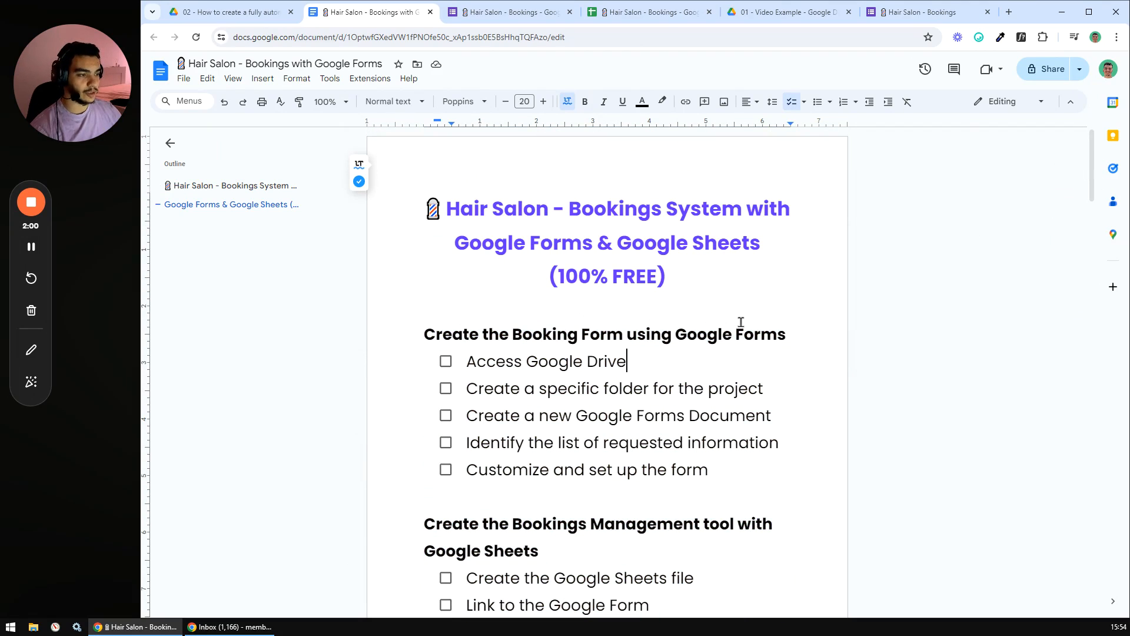
pyautogui.moveTo(641, 363); pyautogui.dragTo(404, 361)
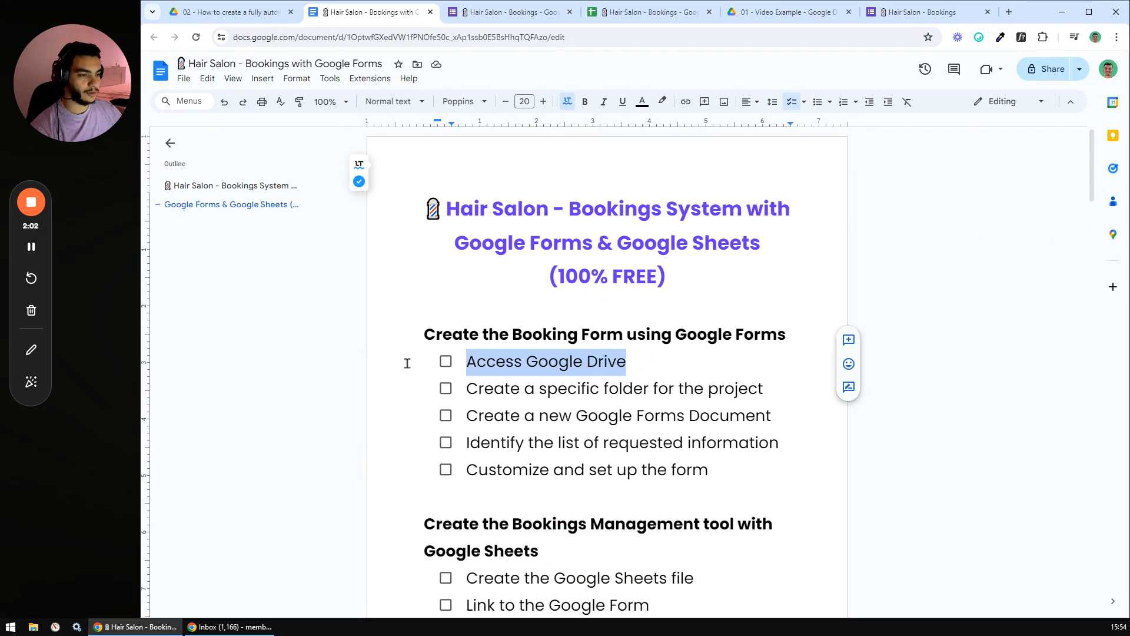
pyautogui.click(404, 361)
pyautogui.click(468, 390)
pyautogui.press('Up')
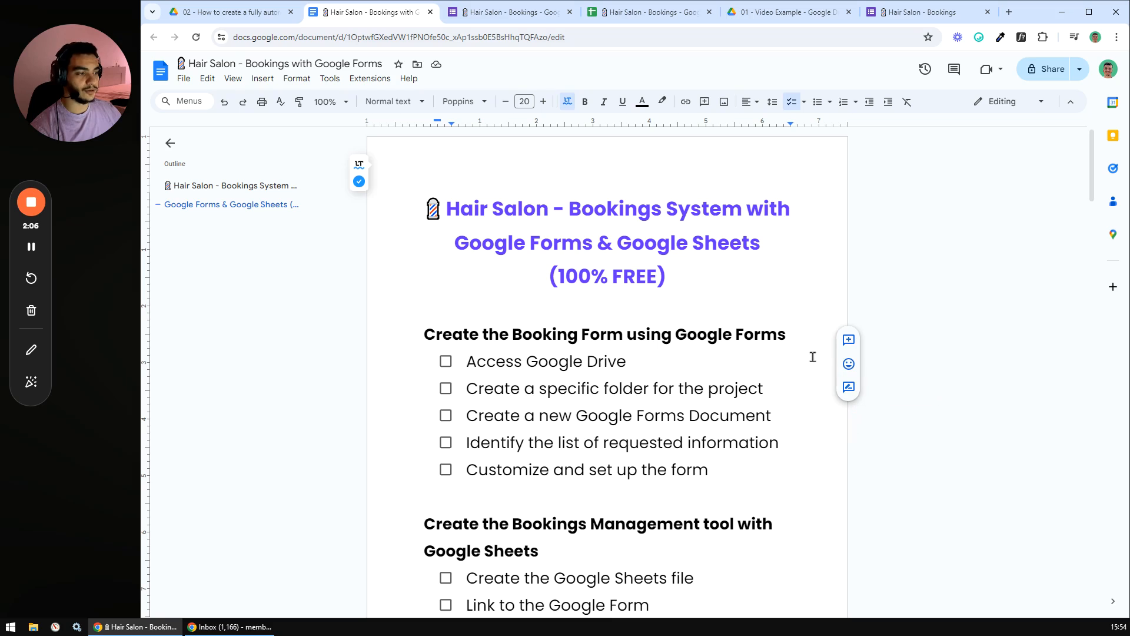
pyautogui.scroll(-1, 813, 357)
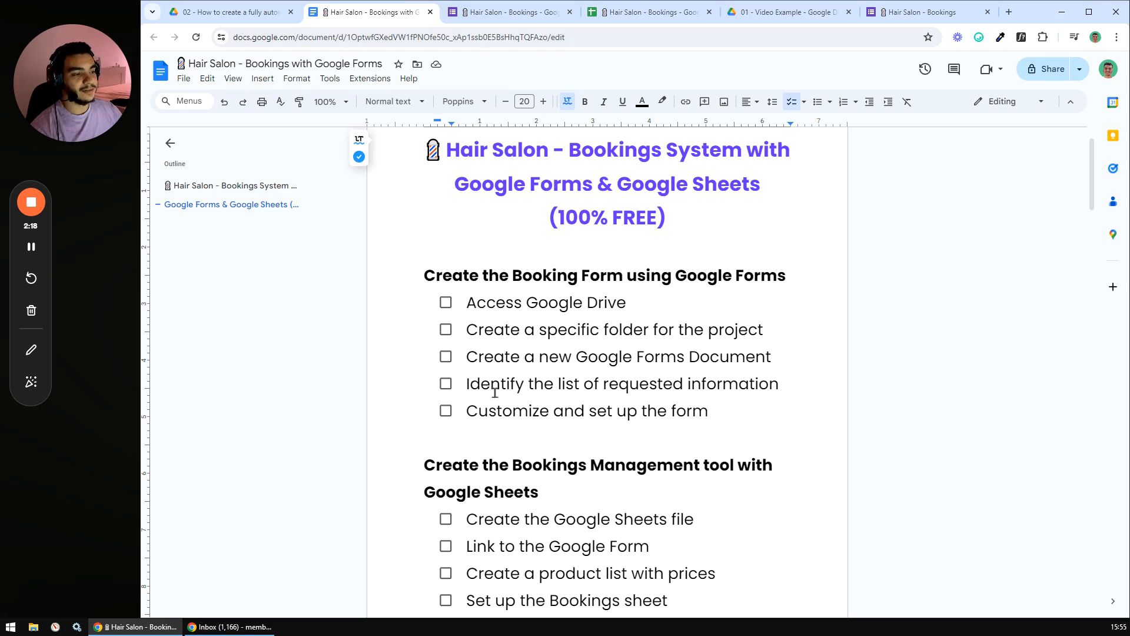
# - Scroll through the form's Choose a product options, then go to the salon checklist document
pyautogui.click(510, 12)
pyautogui.scroll(-1, 393, 219)
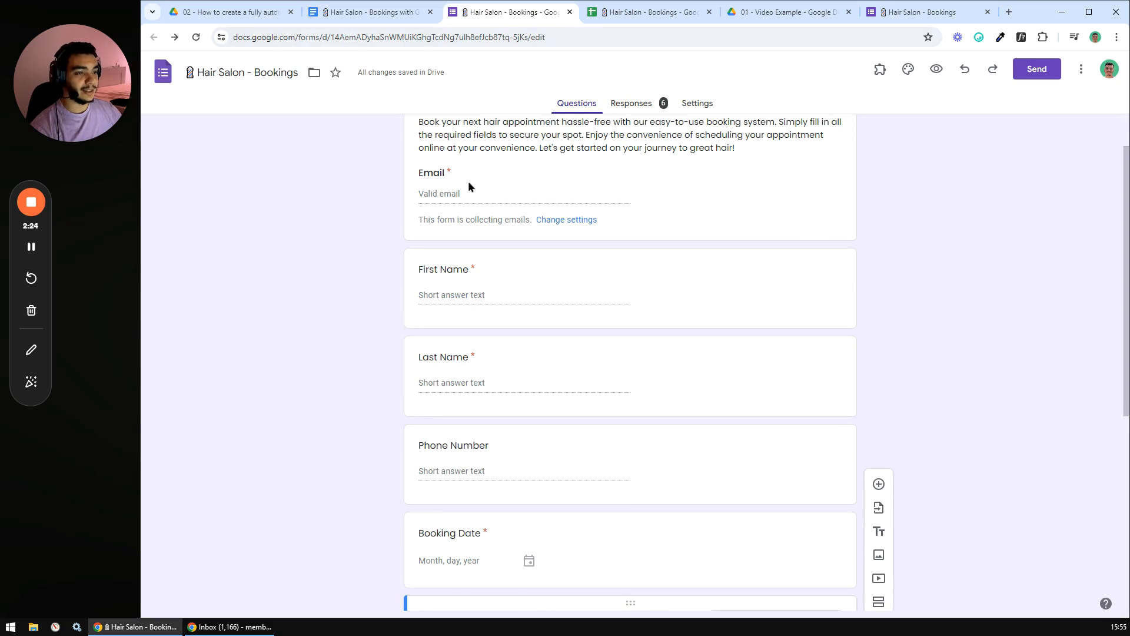
pyautogui.scroll(-2, 474, 335)
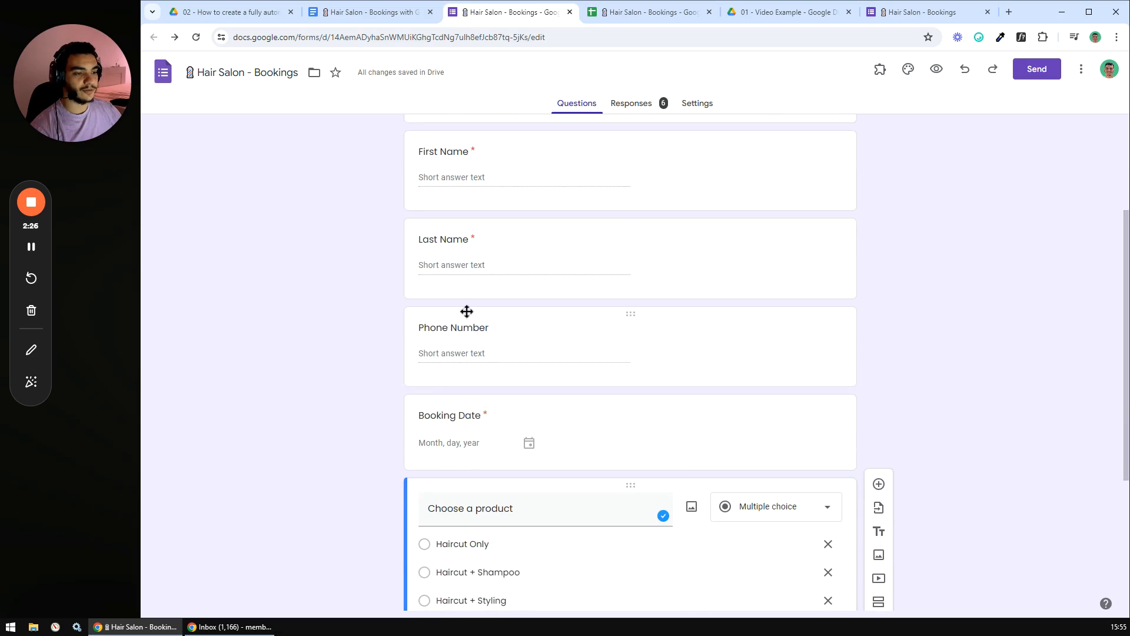
pyautogui.scroll(-2, 307, 308)
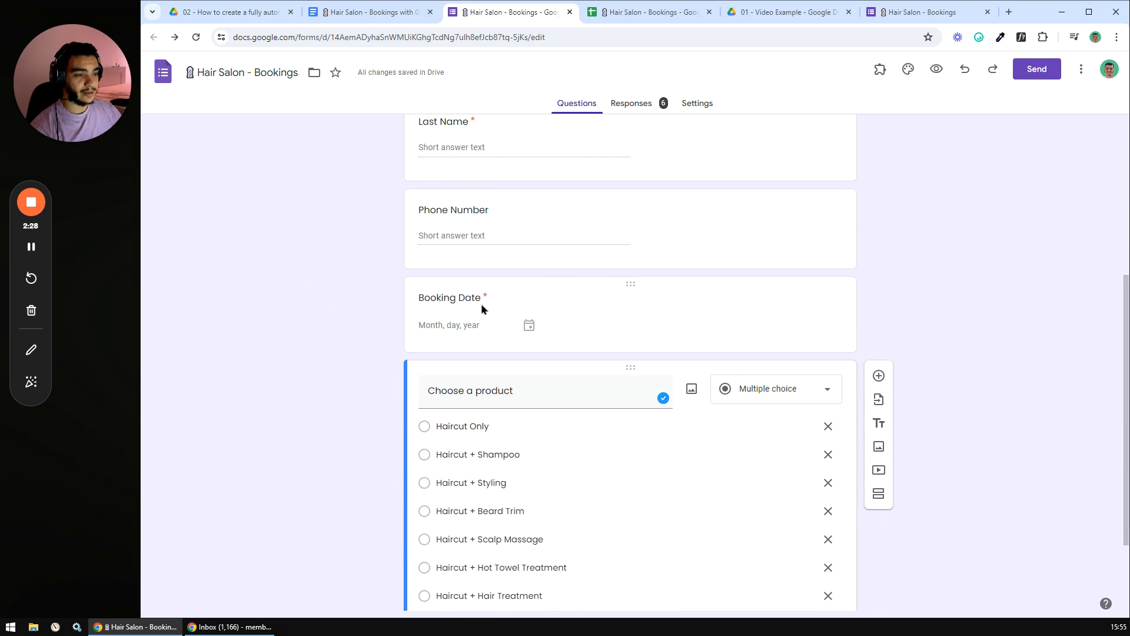
pyautogui.scroll(-2, 429, 374)
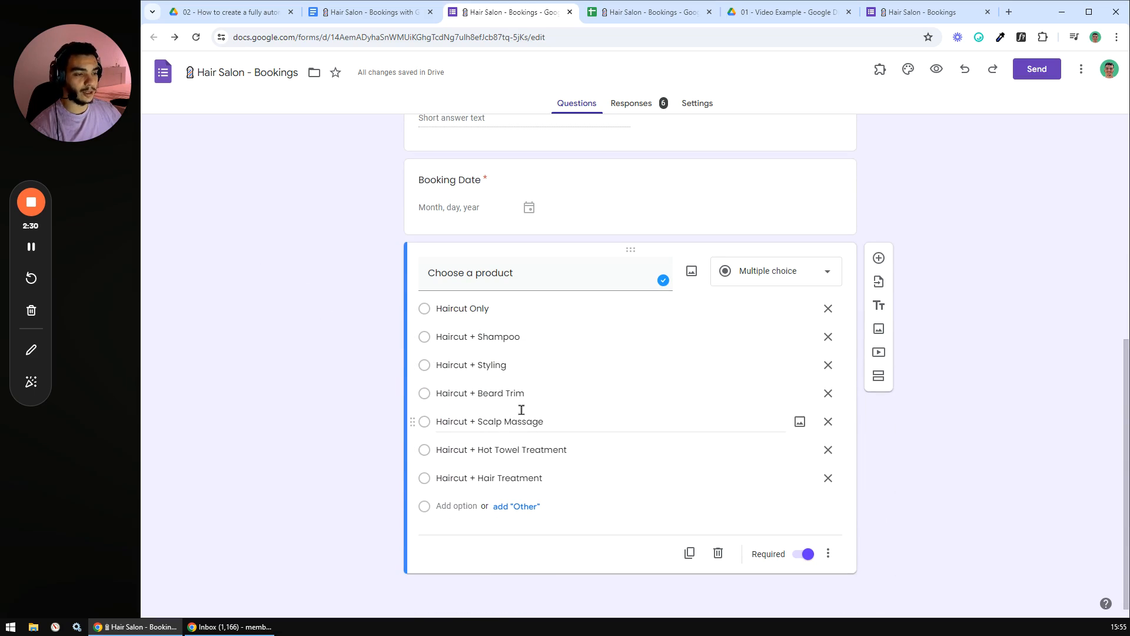
pyautogui.click(377, 12)
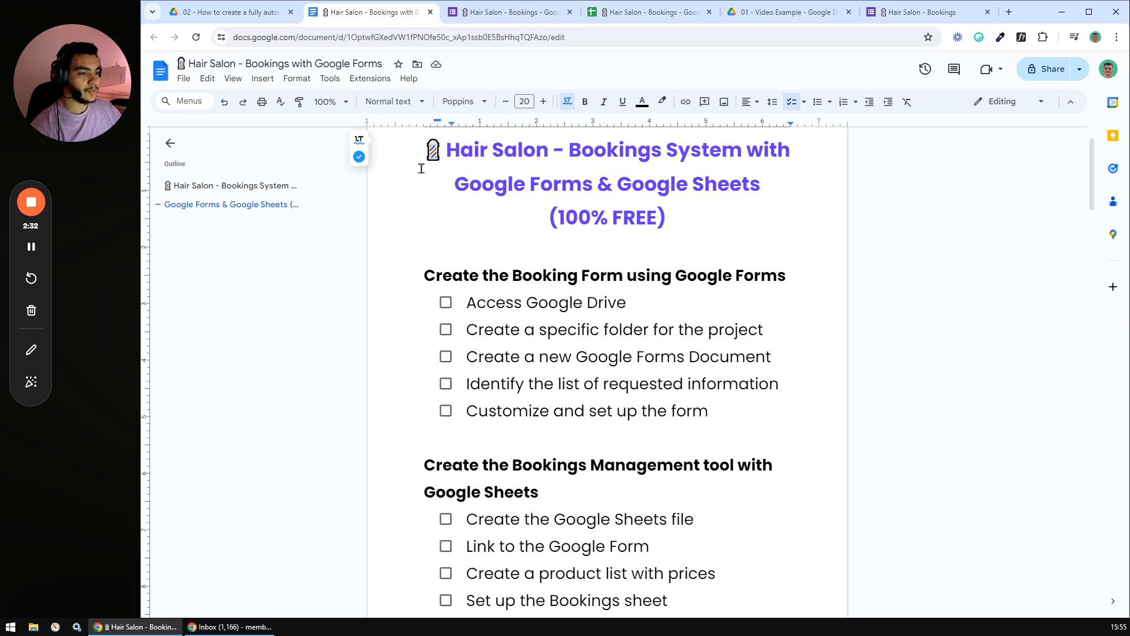
pyautogui.scroll(-1, 425, 174)
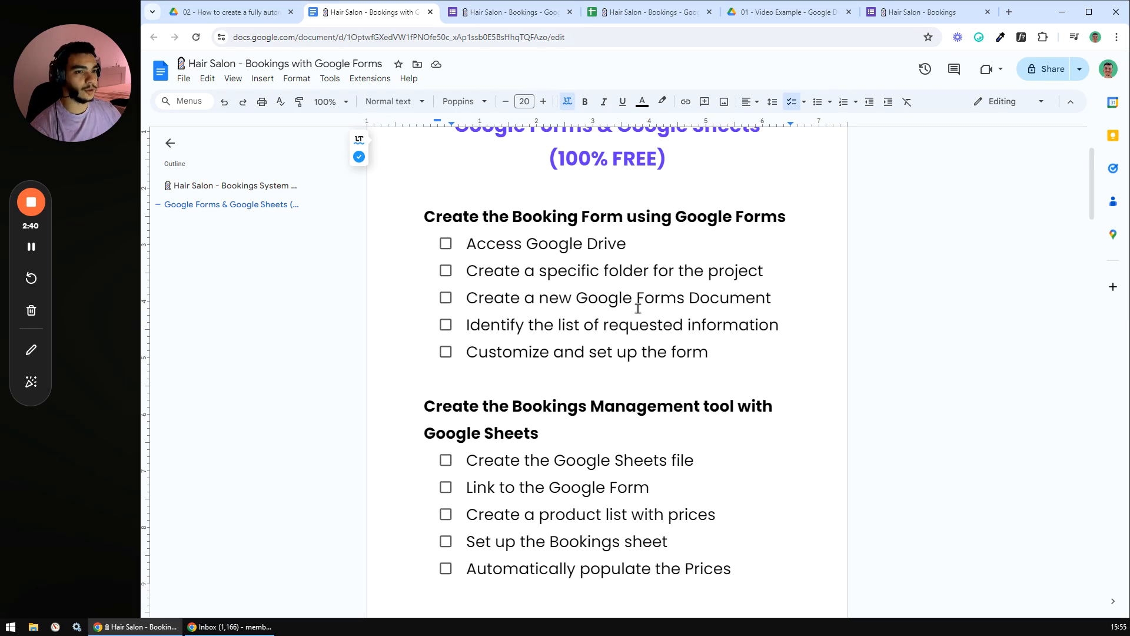
pyautogui.scroll(-2, 642, 303)
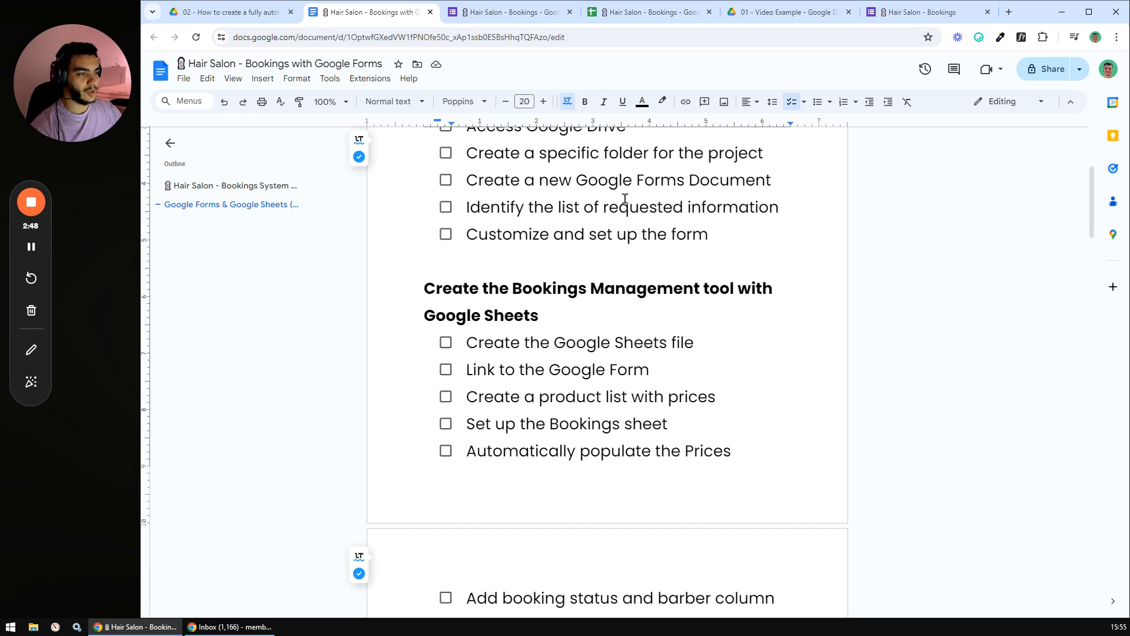
pyautogui.click(617, 13)
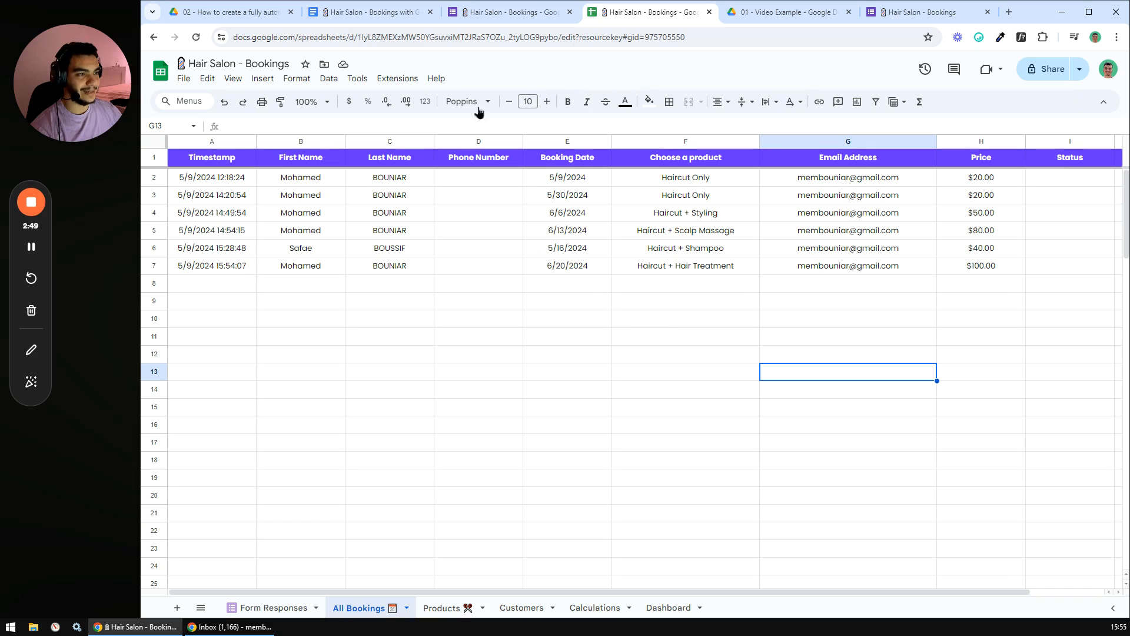
pyautogui.click(419, 12)
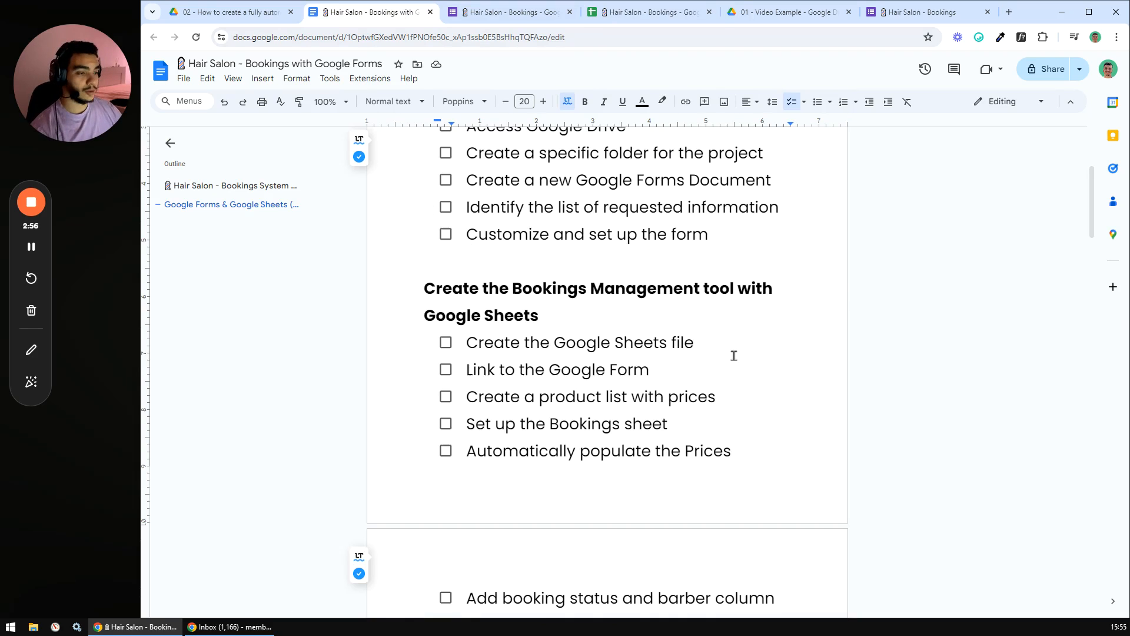
pyautogui.click(507, 12)
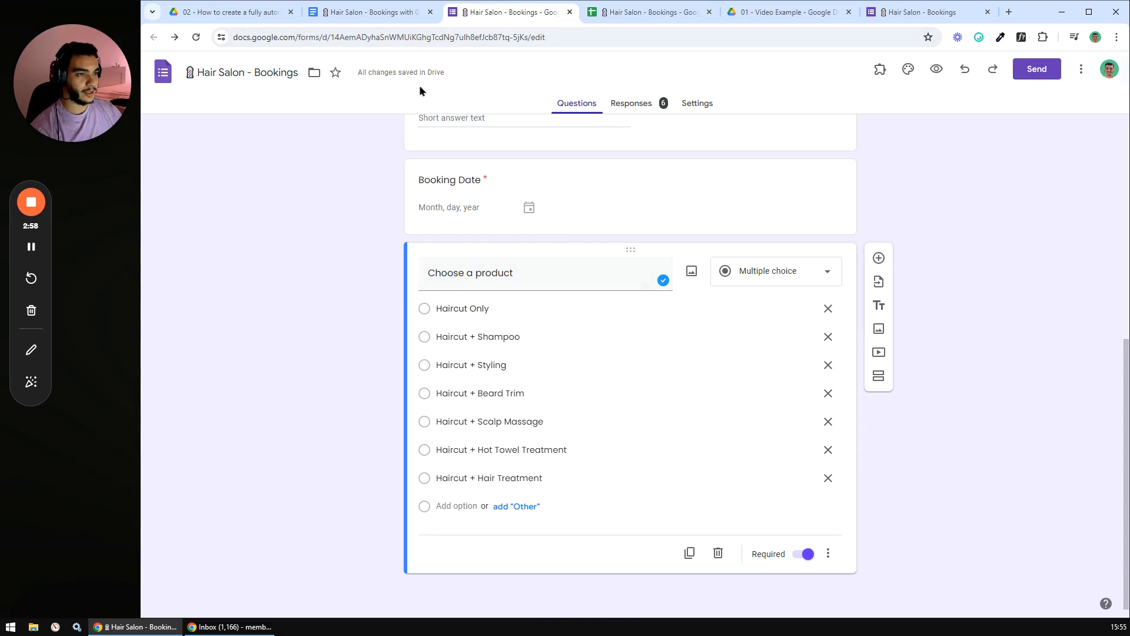
pyautogui.click(380, 16)
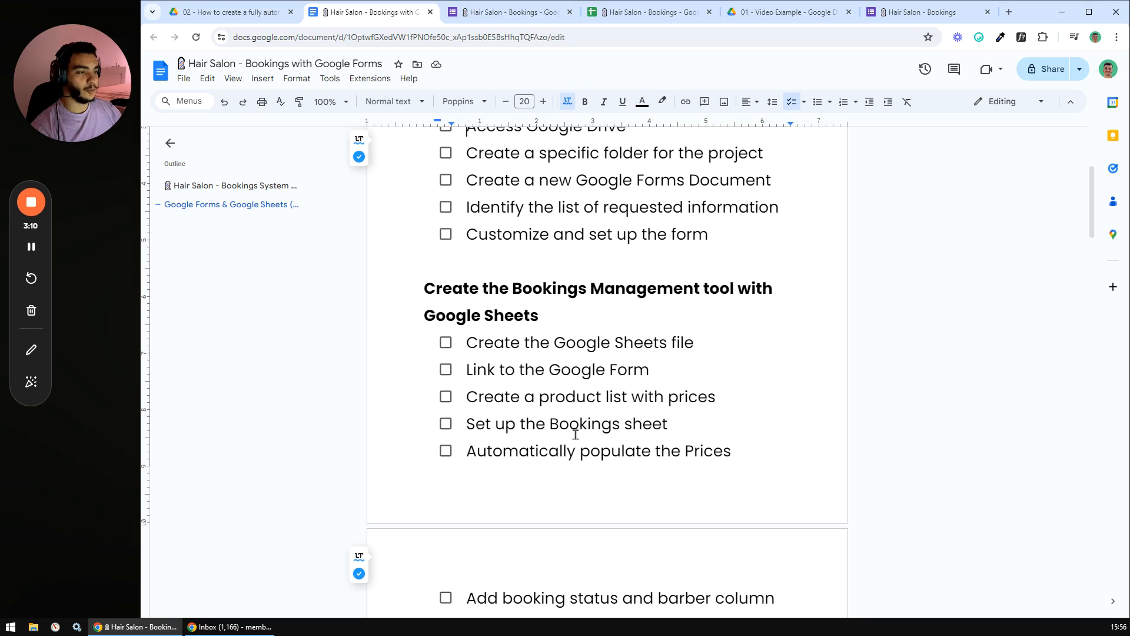
pyautogui.scroll(-2, 598, 363)
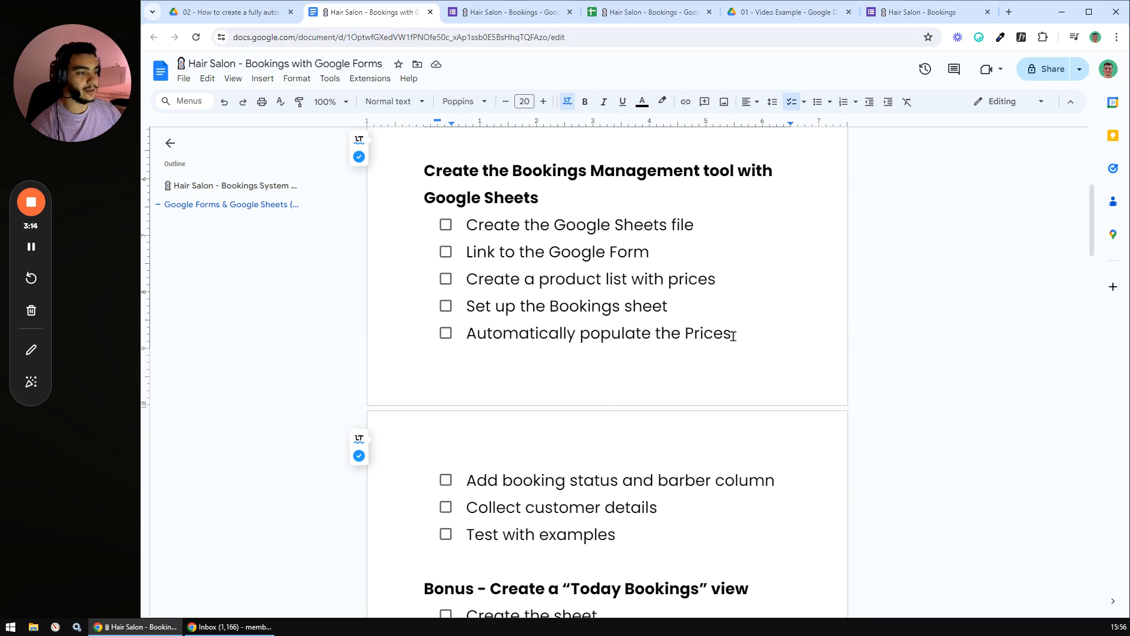
pyautogui.scroll(-2, 640, 346)
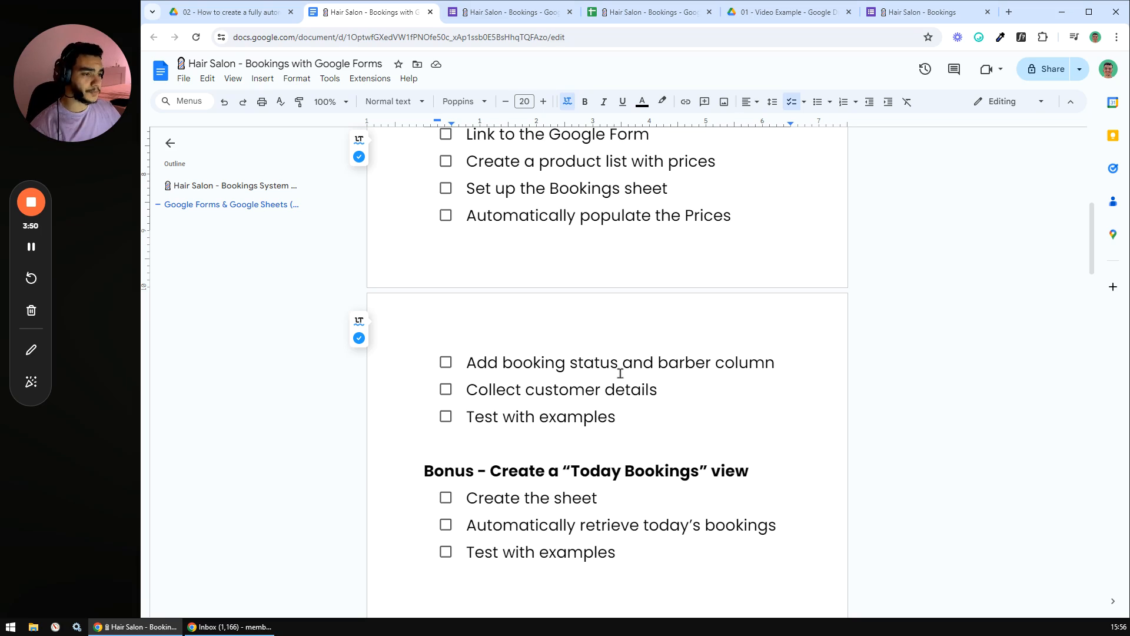
pyautogui.scroll(-1, 631, 375)
pyautogui.moveTo(625, 359); pyautogui.dragTo(494, 370)
pyautogui.click(536, 360)
pyautogui.scroll(-2, 537, 356)
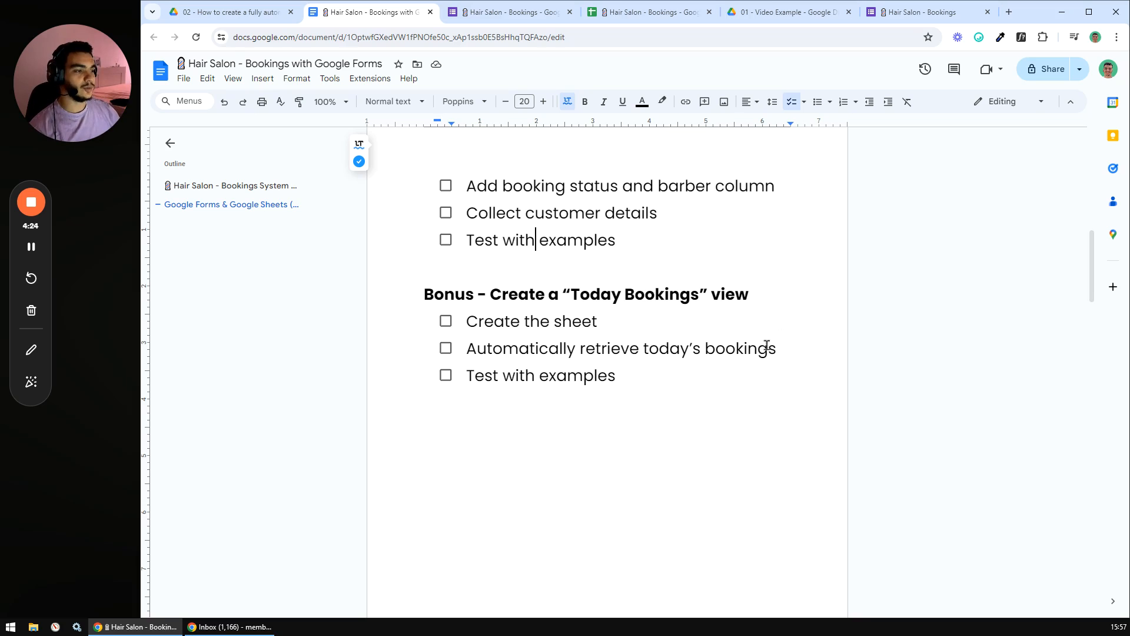
pyautogui.scroll(10, 677, 371)
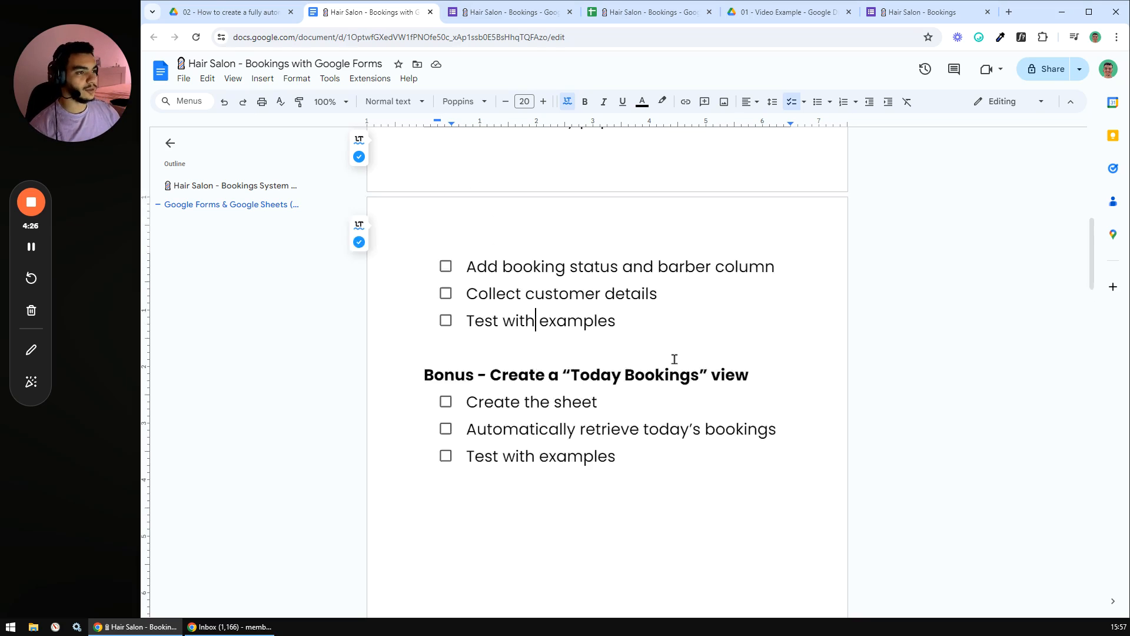
pyautogui.scroll(-15, 675, 359)
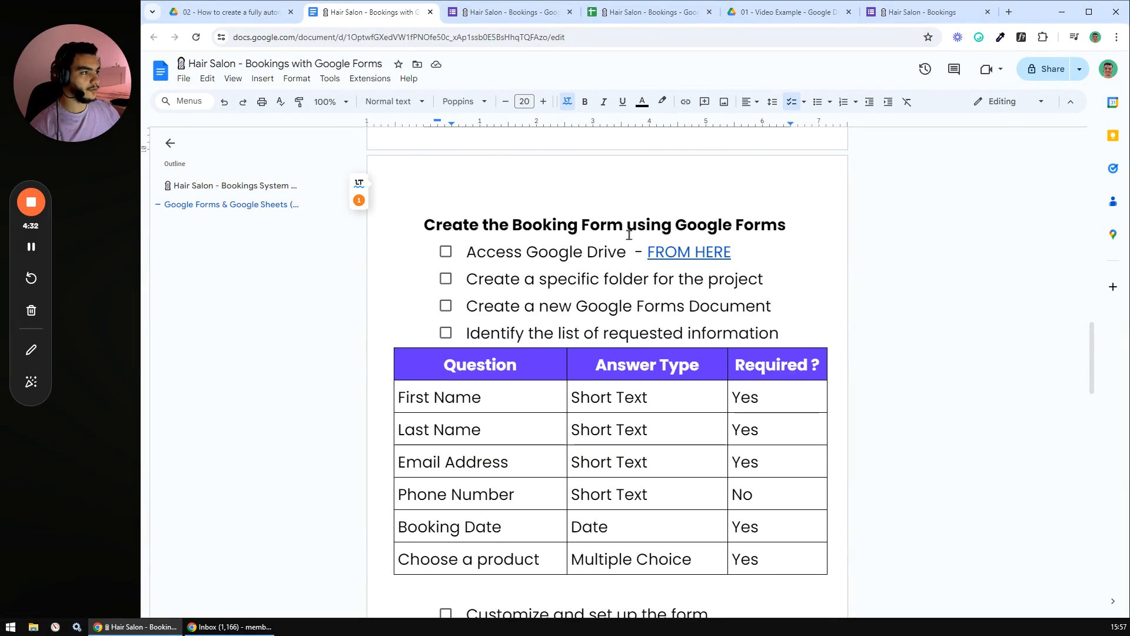
pyautogui.scroll(-2, 580, 223)
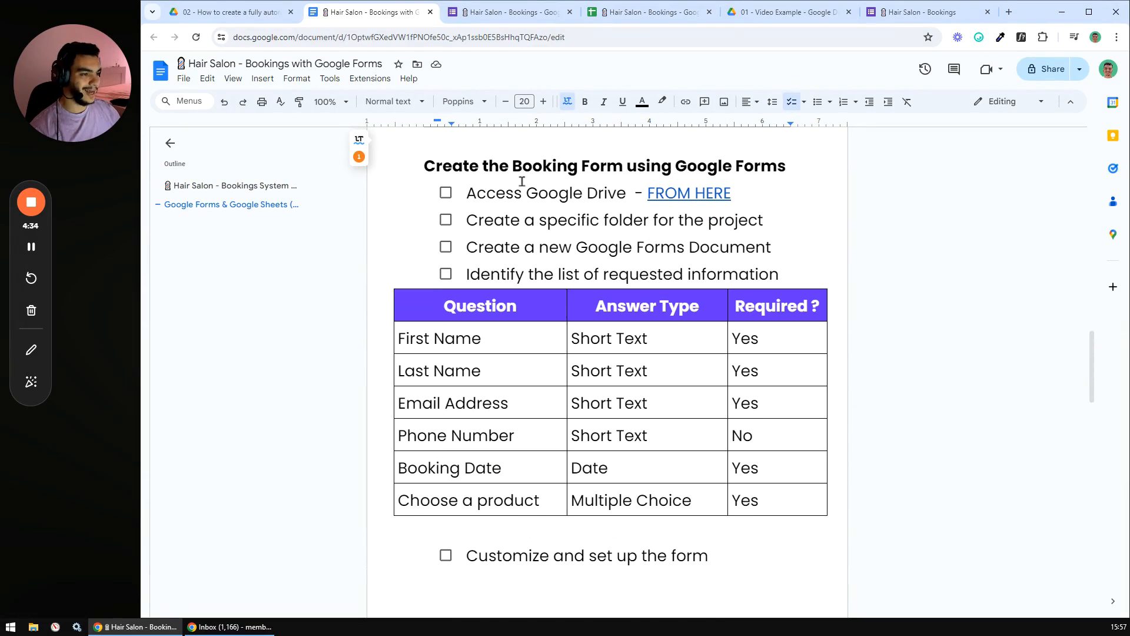
pyautogui.scroll(2, 512, 188)
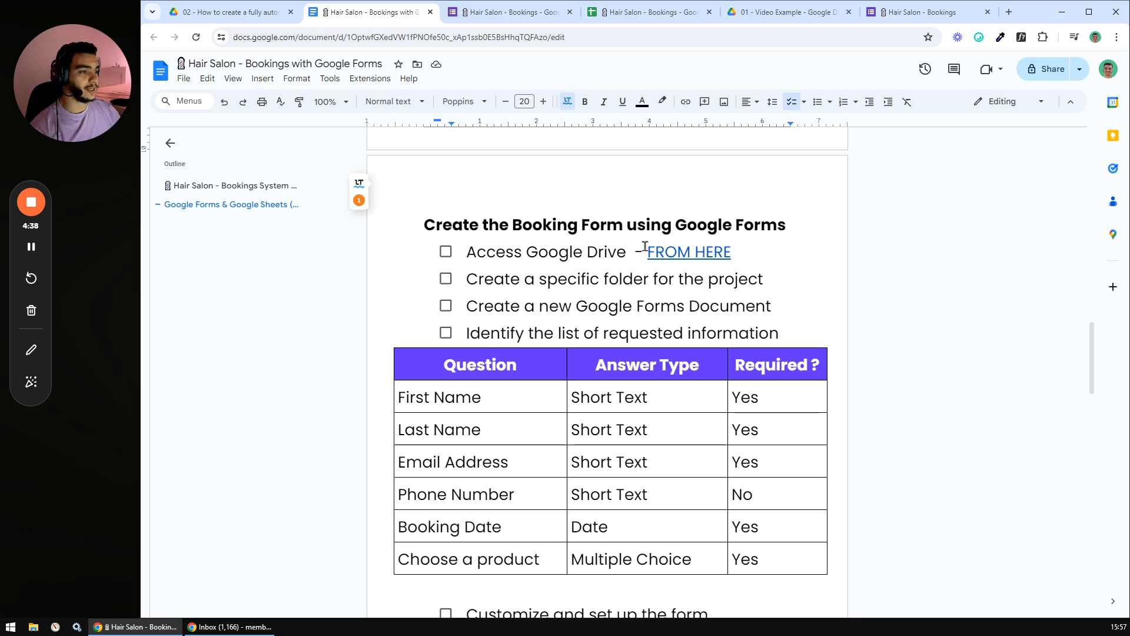
pyautogui.click(666, 252)
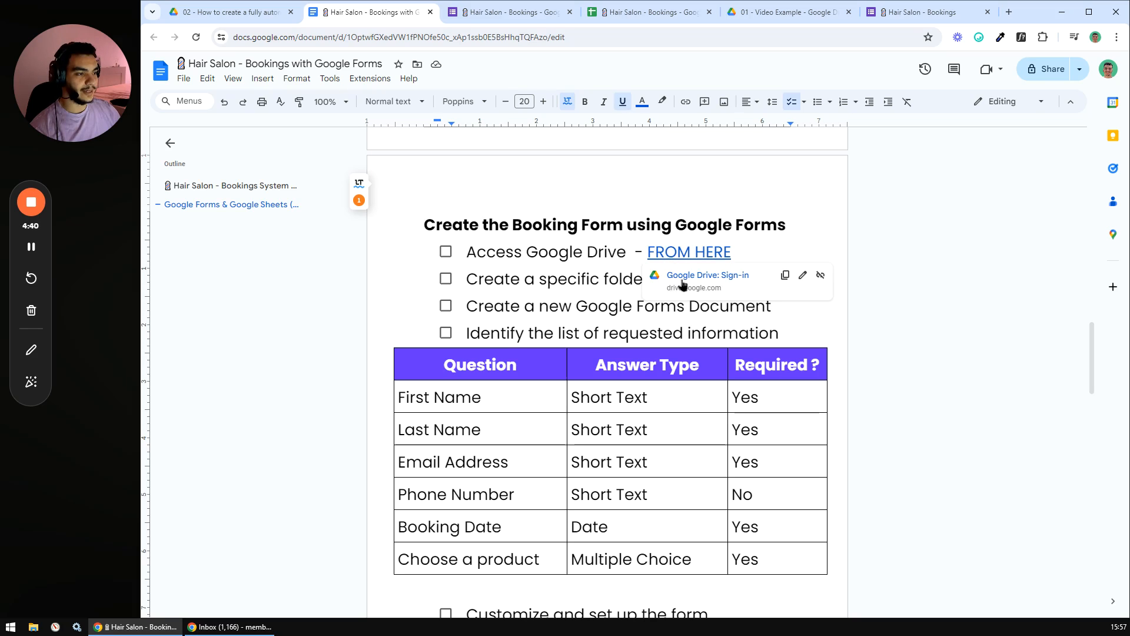
pyautogui.click(753, 249)
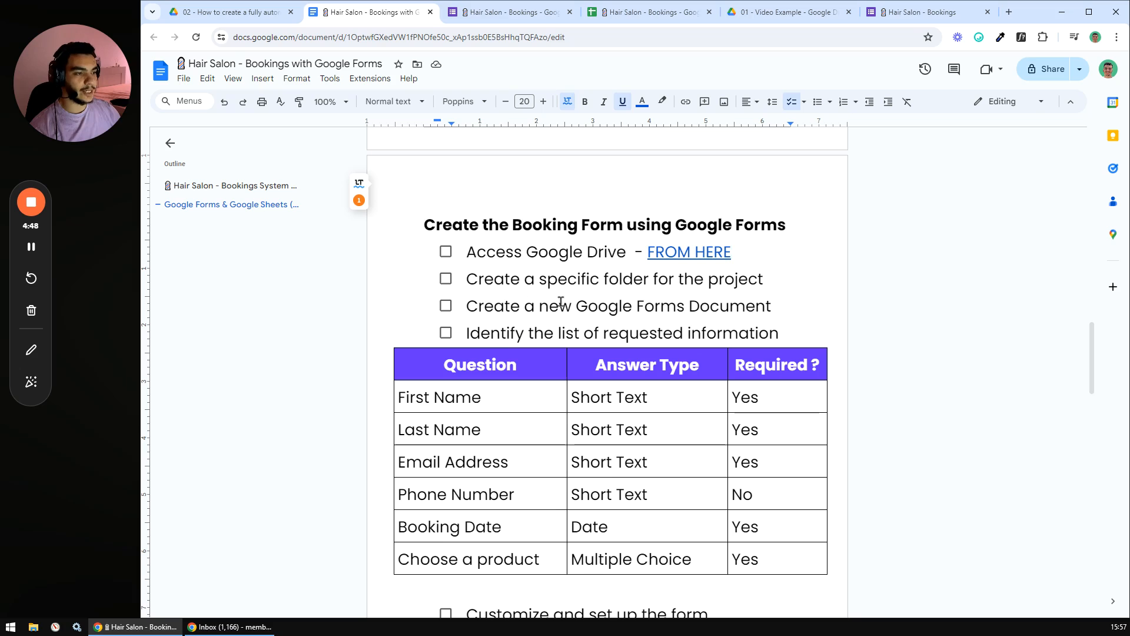
# - Move the 01 - Video Example folder to the trash from its parent project folder
pyautogui.click(769, 14)
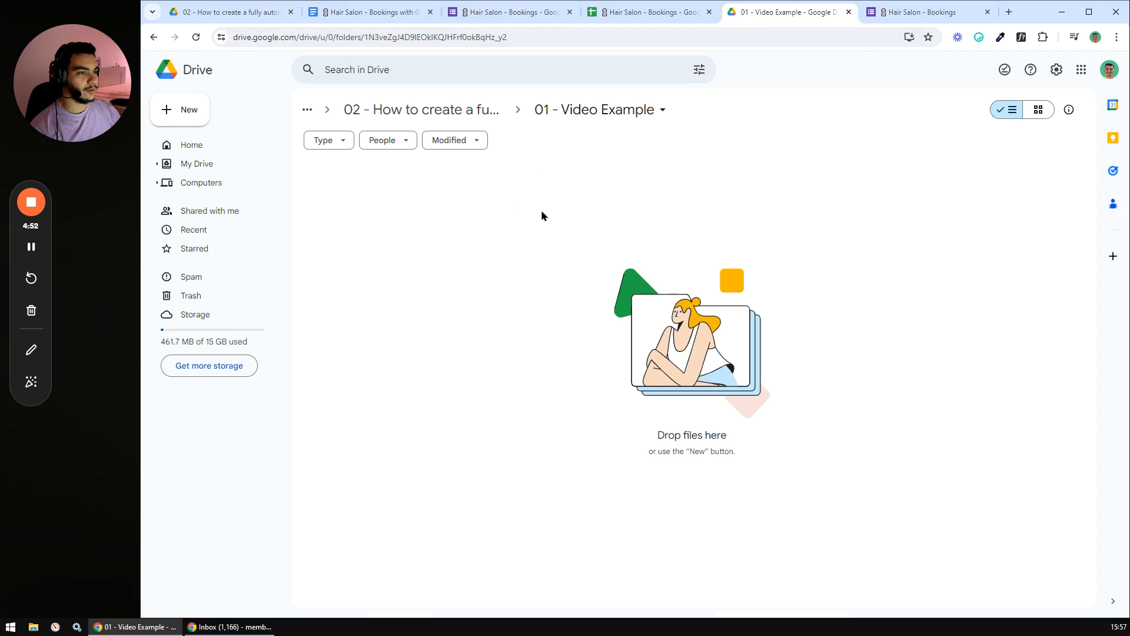
pyautogui.click(380, 110)
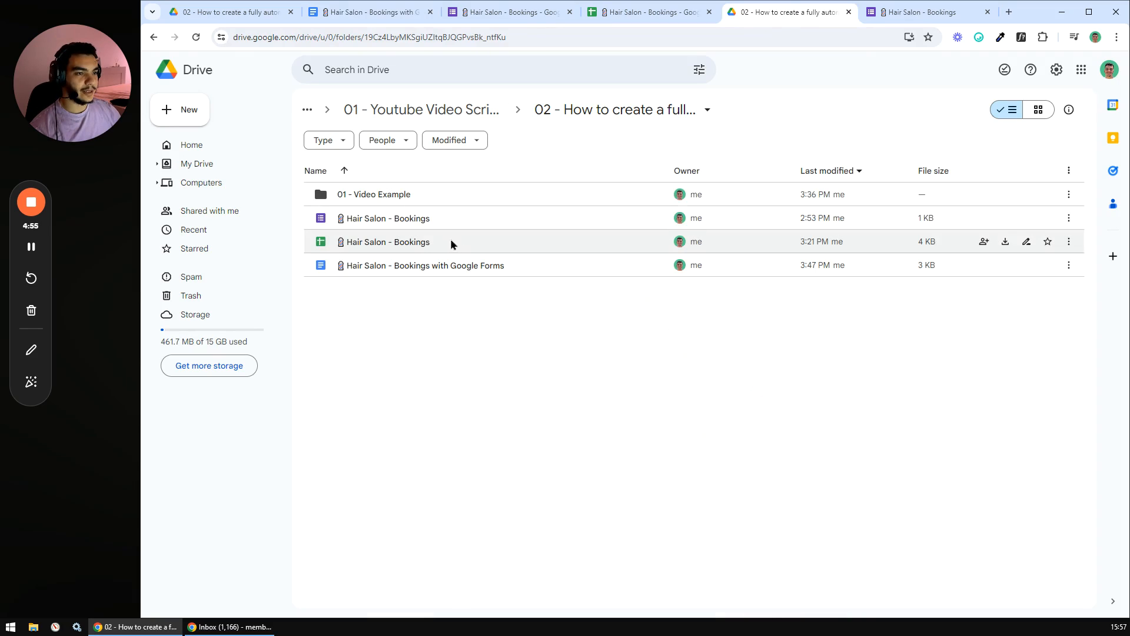
pyautogui.click(387, 196)
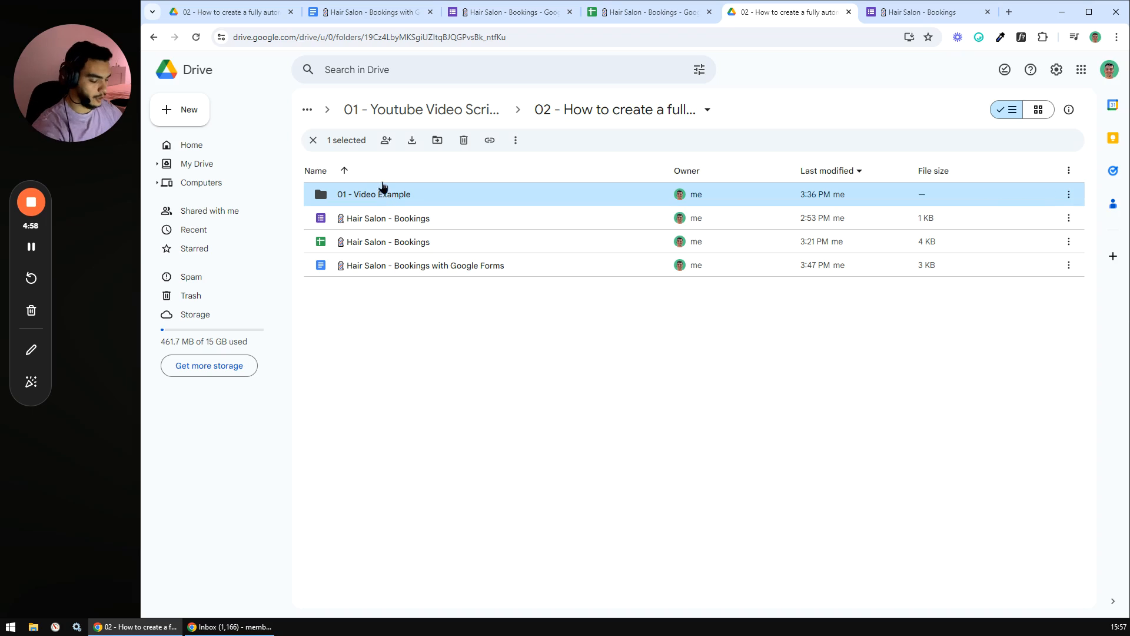
pyautogui.press('Delete')
# - Check that the three Hair Salon - Bookings files remain in the project folder
pyautogui.click(402, 293)
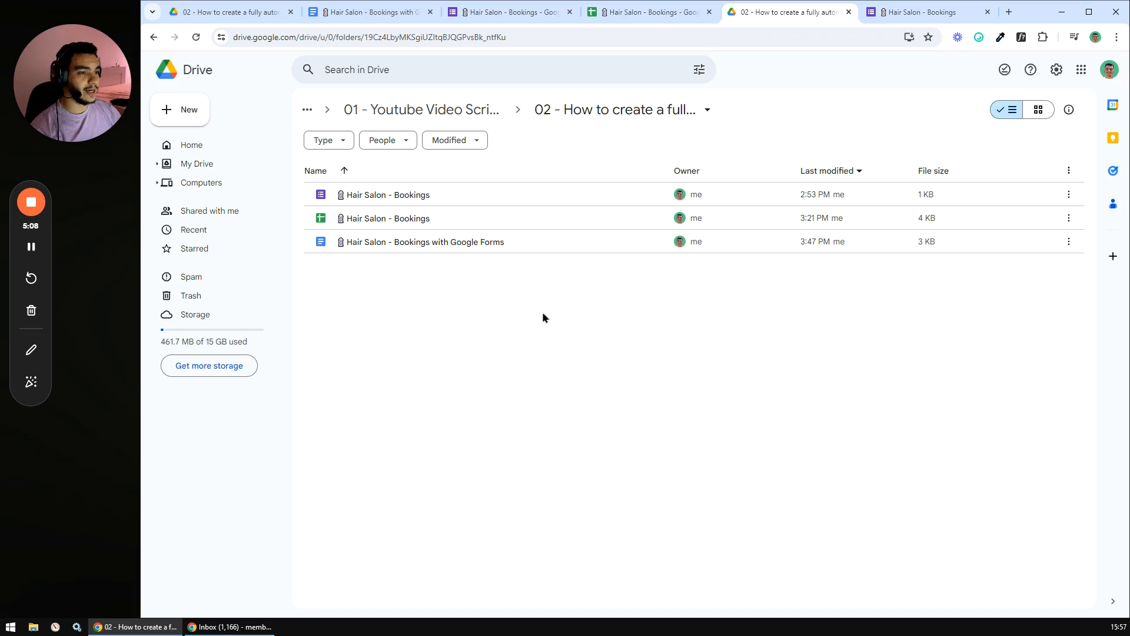
pyautogui.moveTo(386, 300); pyautogui.dragTo(383, 187)
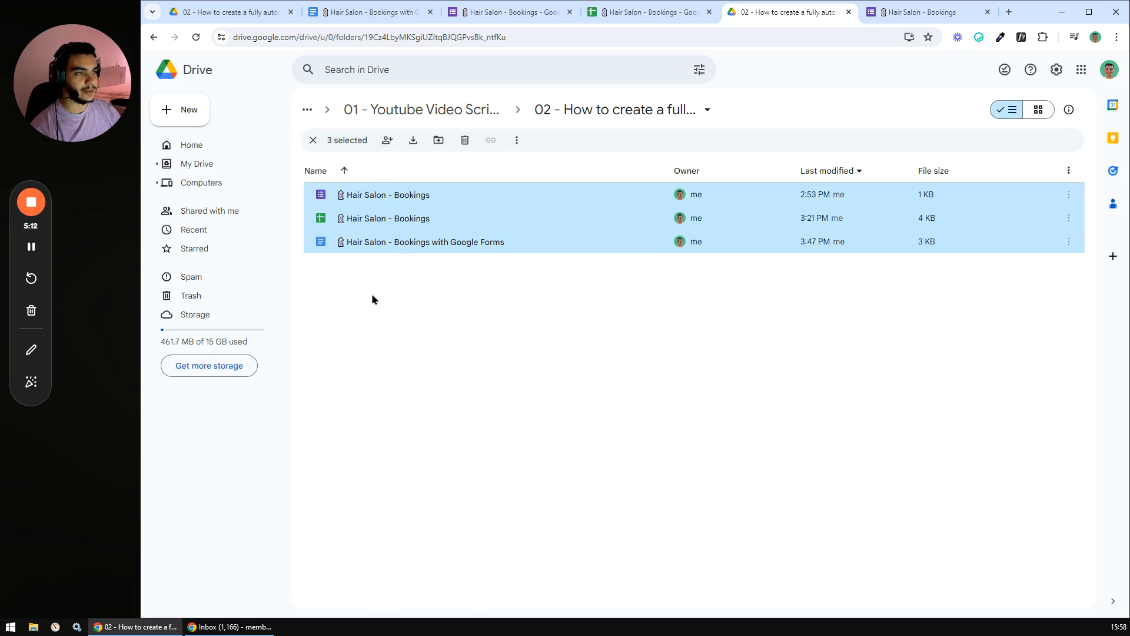
pyautogui.click(387, 298)
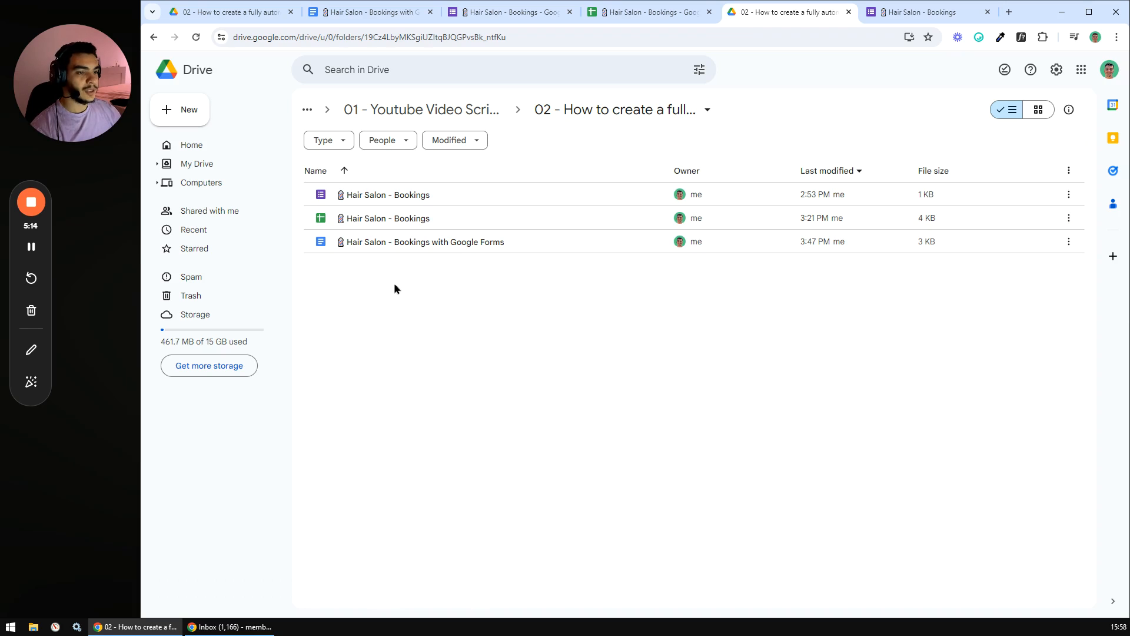
pyautogui.moveTo(409, 295); pyautogui.dragTo(430, 156)
pyautogui.click(405, 315)
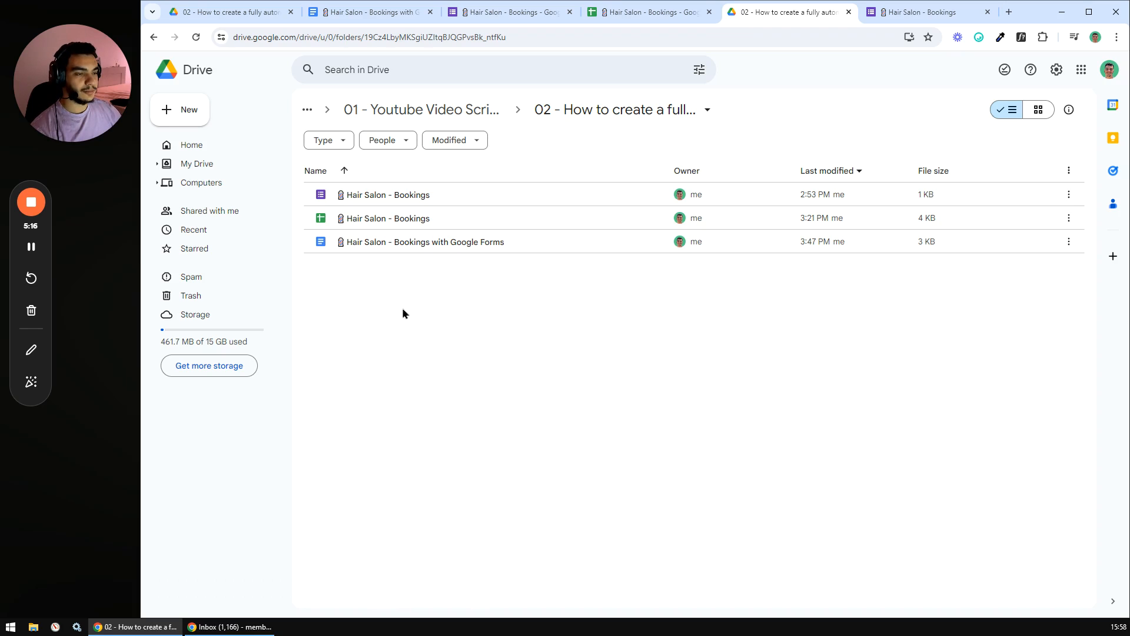
# - Create a new folder named '01 - Video Example' and open it
pyautogui.rightClick(401, 301)
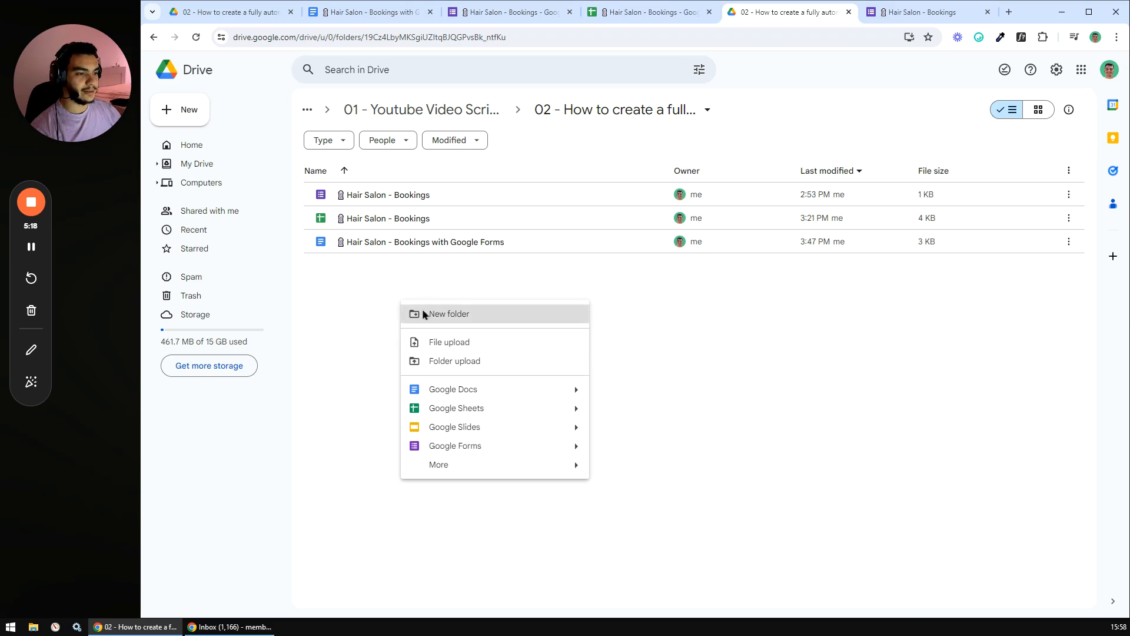
pyautogui.click(424, 314)
pyautogui.write('01')
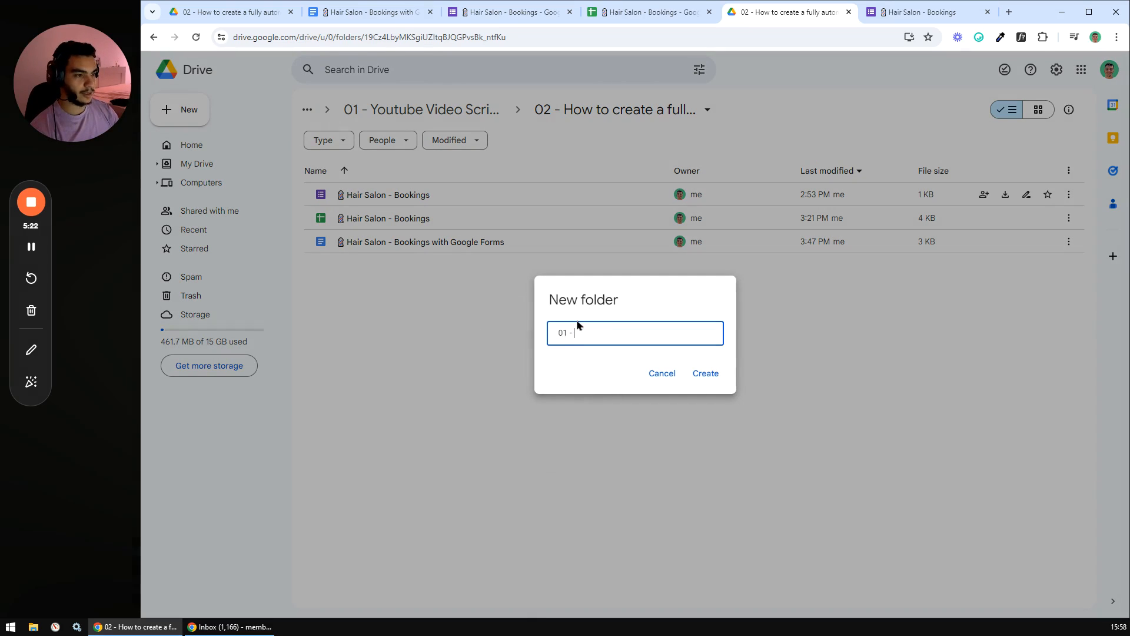
pyautogui.write(' - Video Example')
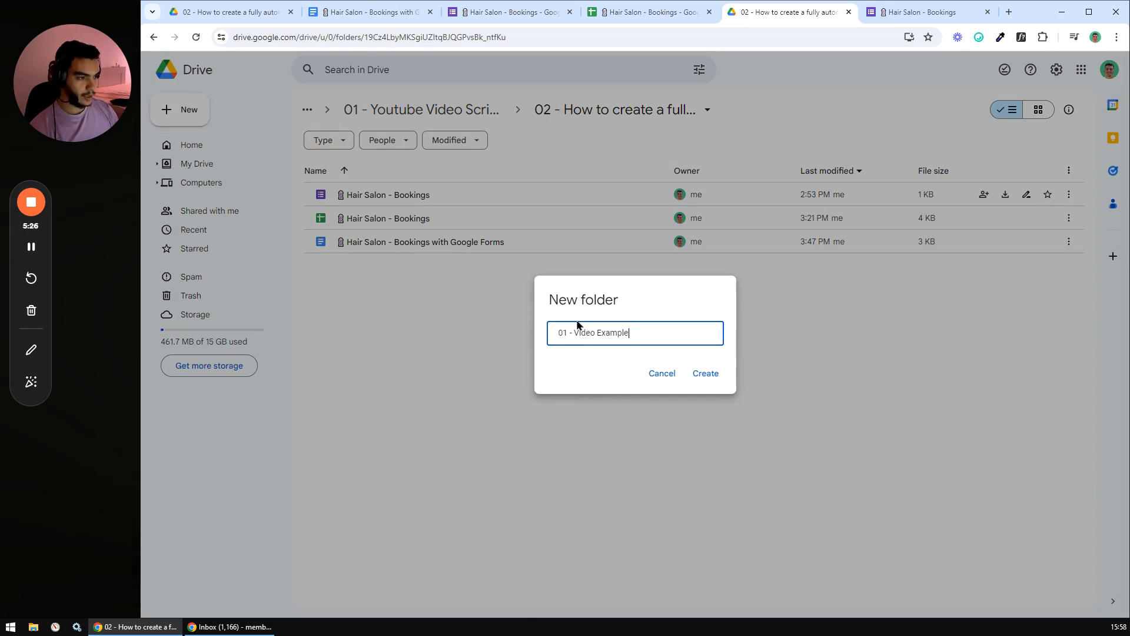
pyautogui.press('Return')
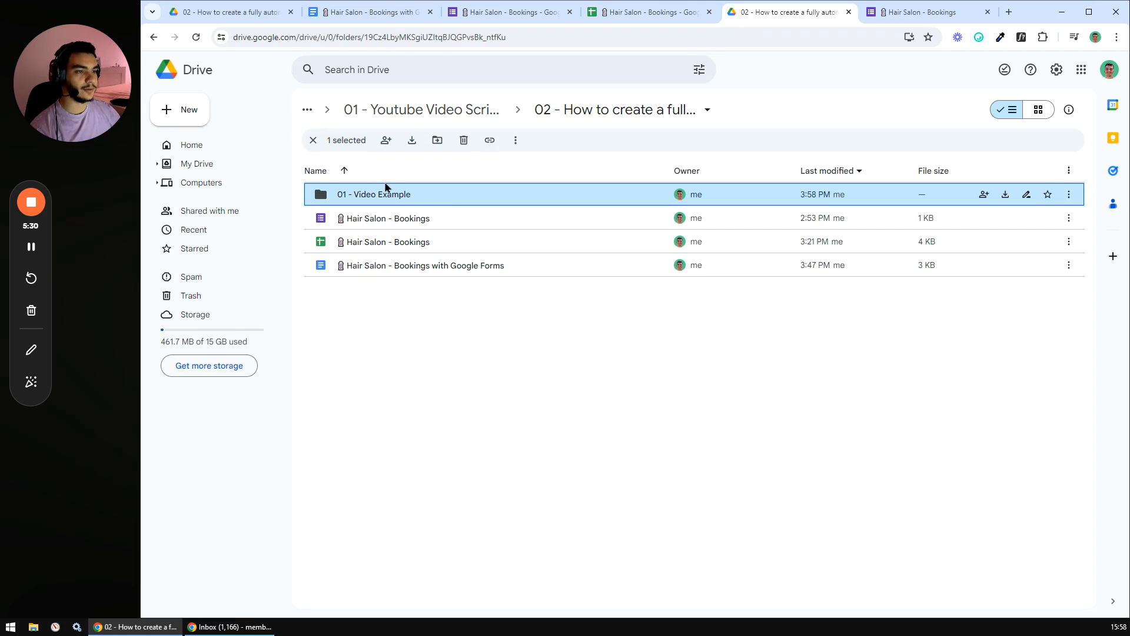
pyautogui.doubleClick(410, 196)
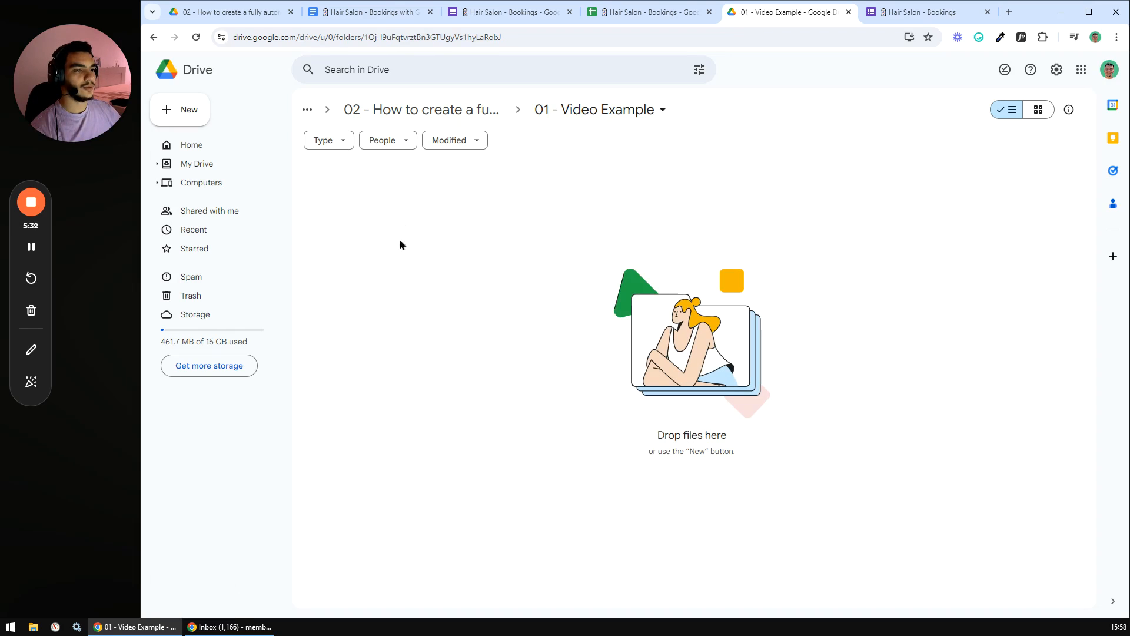
# - Check the checklist's create-a-new-form step, then create a blank Google Form in the folder
pyautogui.click(389, 13)
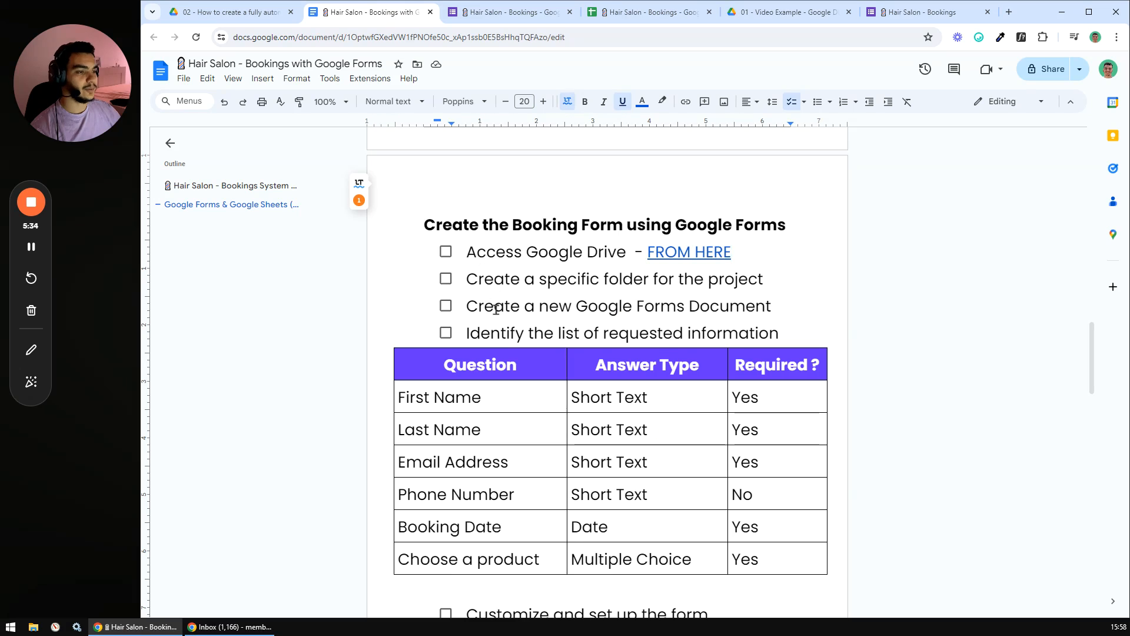
pyautogui.moveTo(468, 303); pyautogui.dragTo(772, 306)
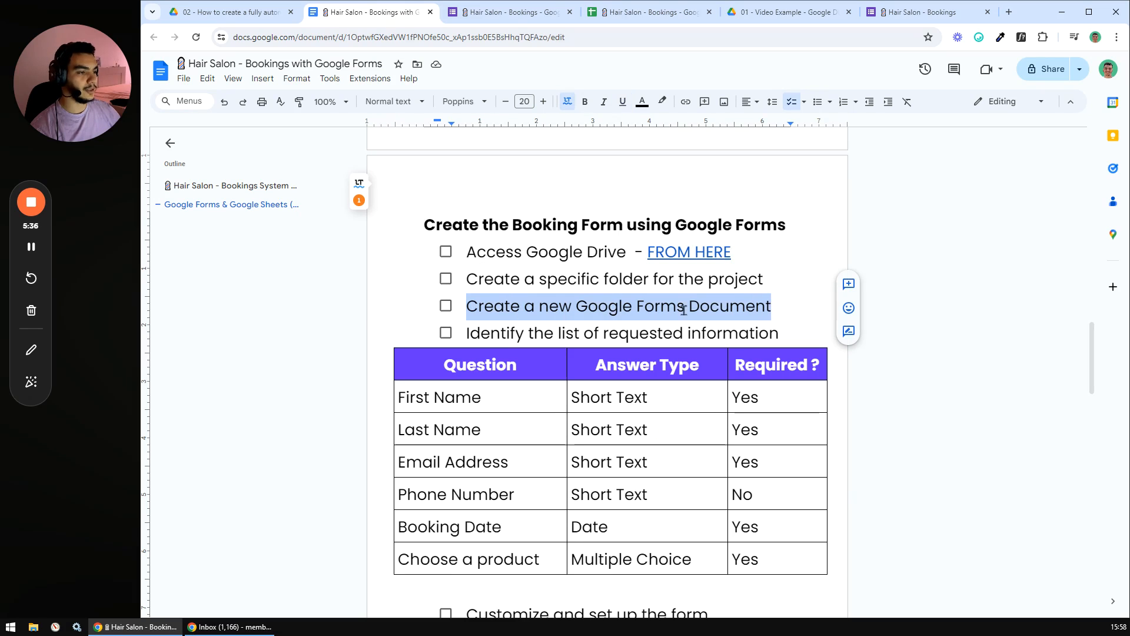
pyautogui.click(803, 306)
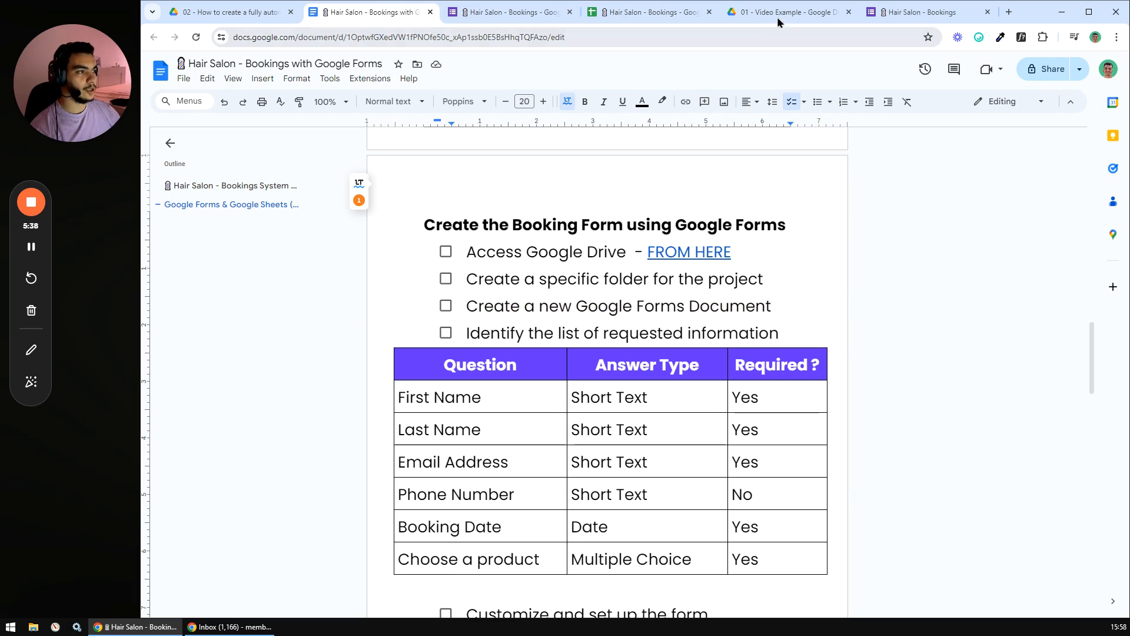
pyautogui.click(758, 13)
pyautogui.rightClick(401, 232)
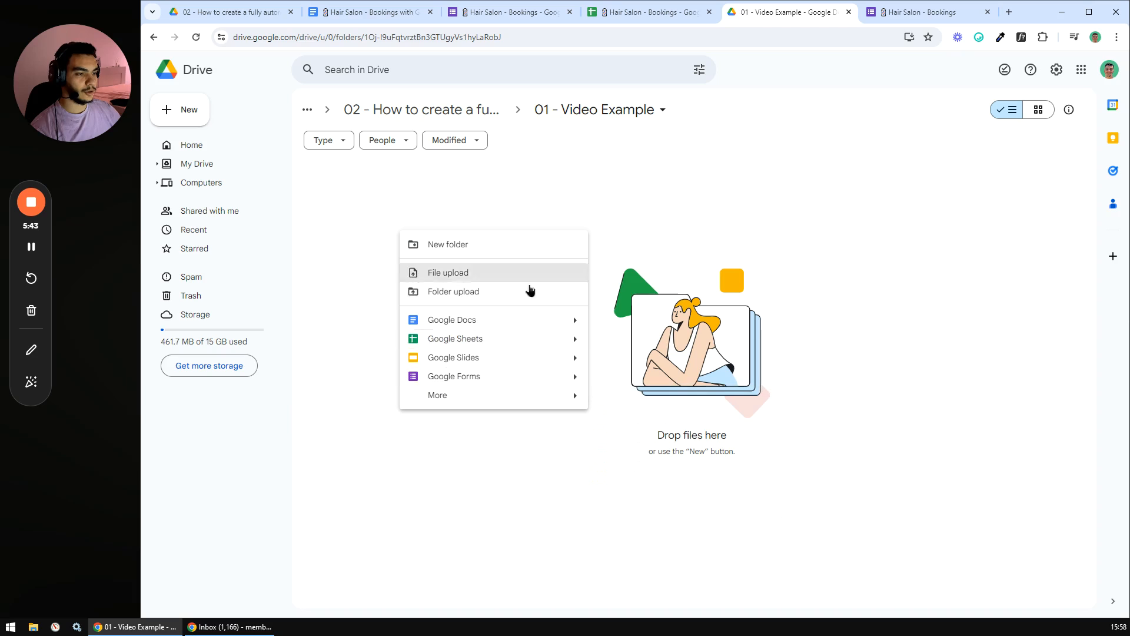
pyautogui.click(453, 377)
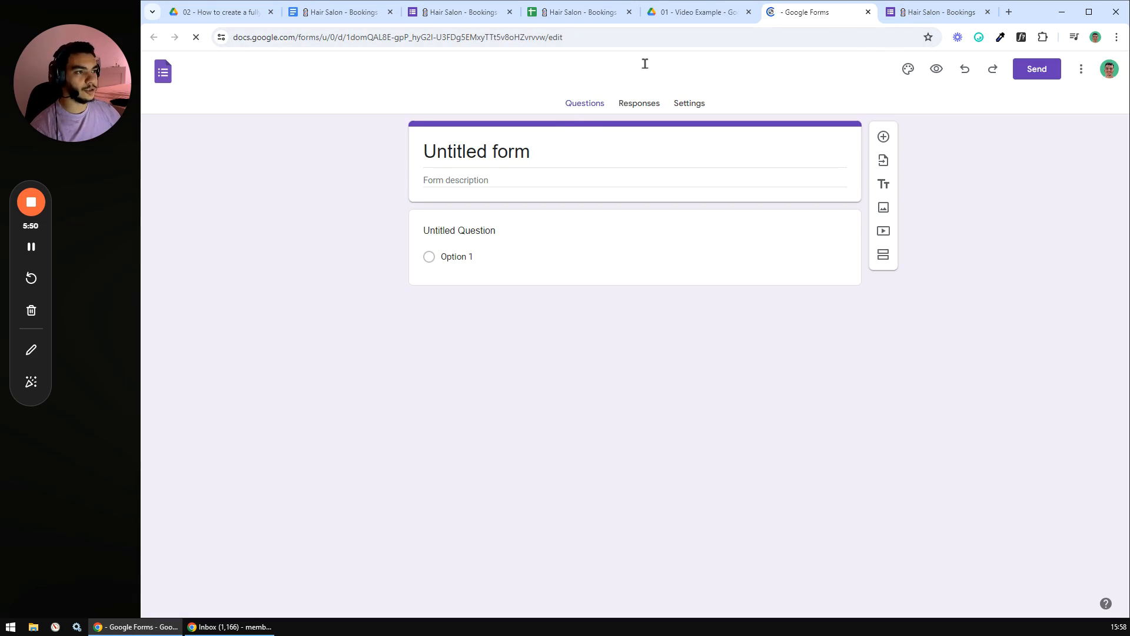
# - Tick off Access Google Drive, create a project folder, and create a new form in the checklist
pyautogui.click(465, 12)
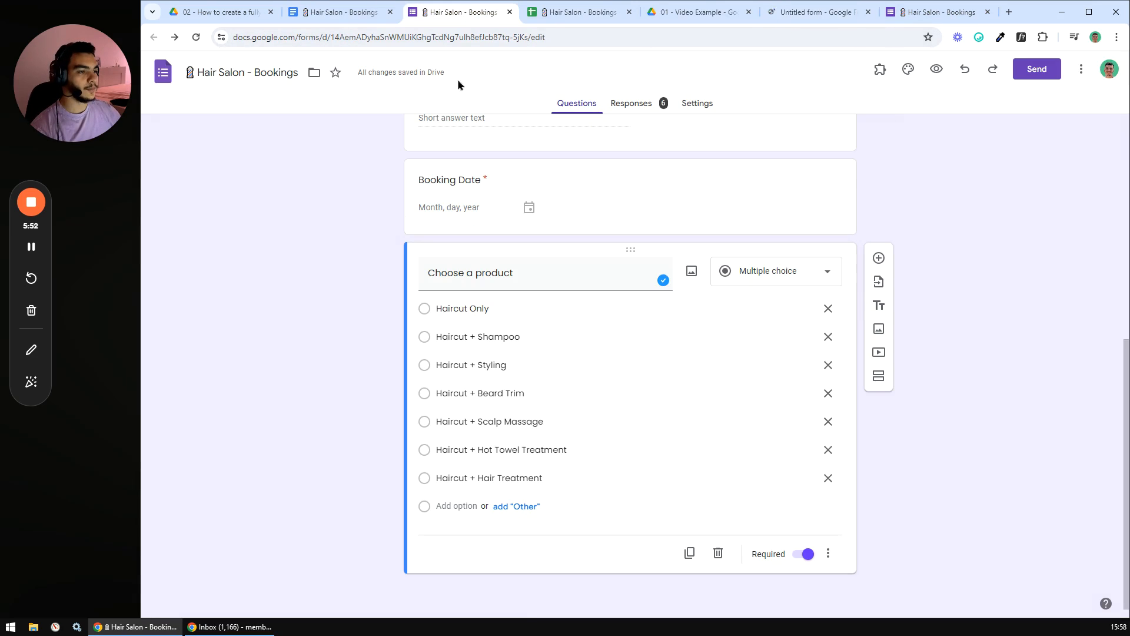
pyautogui.click(345, 12)
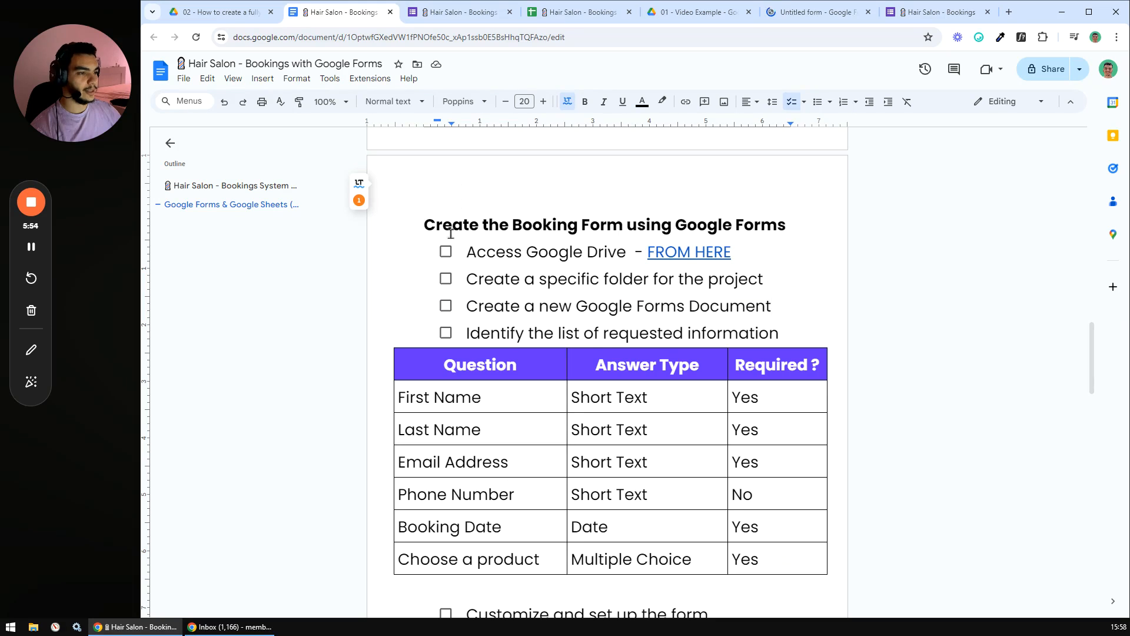
pyautogui.click(446, 252)
pyautogui.click(446, 278)
pyautogui.click(446, 305)
pyautogui.scroll(-2, 397, 262)
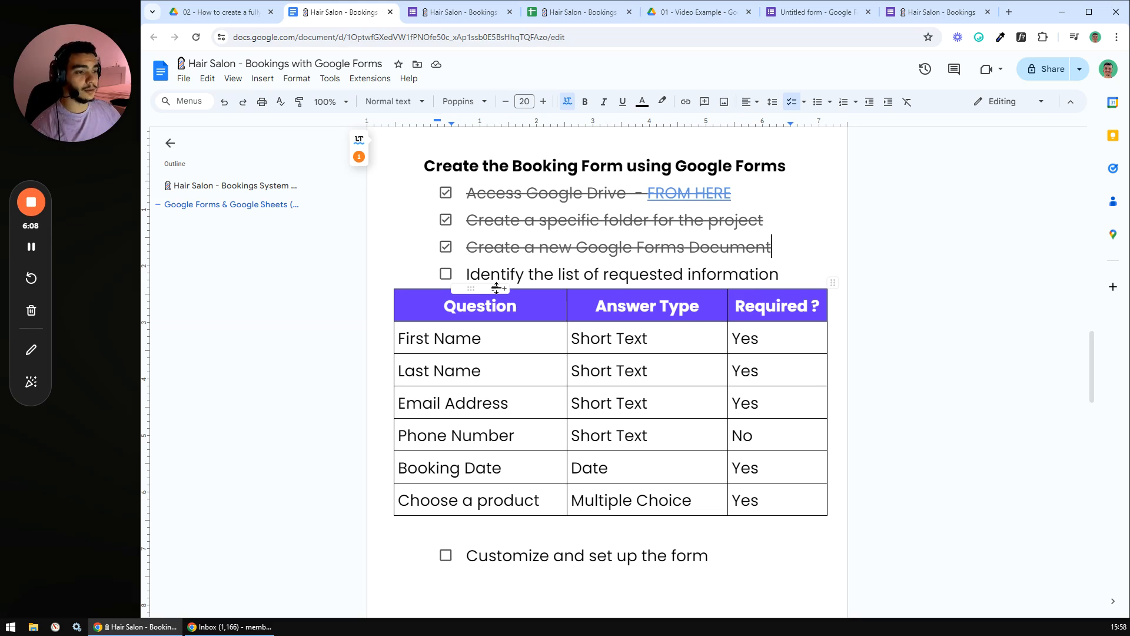
# - Review the Question column: First Name, Last Name, Email Address, Phone Number and Booking Date
pyautogui.click(487, 348)
pyautogui.click(508, 372)
pyautogui.click(530, 404)
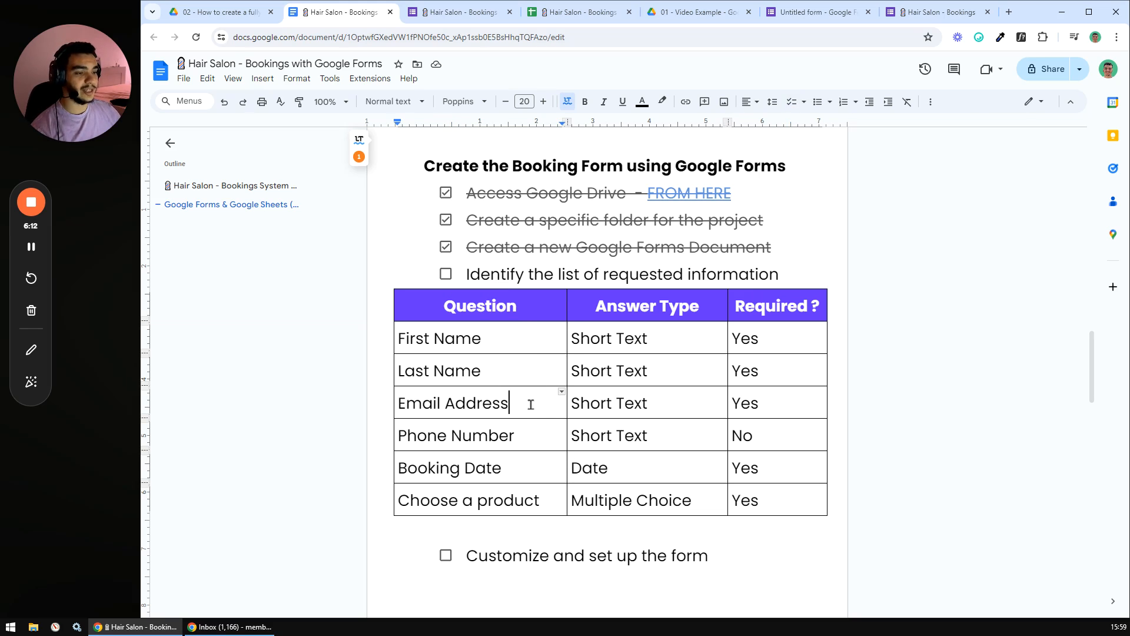
pyautogui.click(537, 441)
pyautogui.click(519, 466)
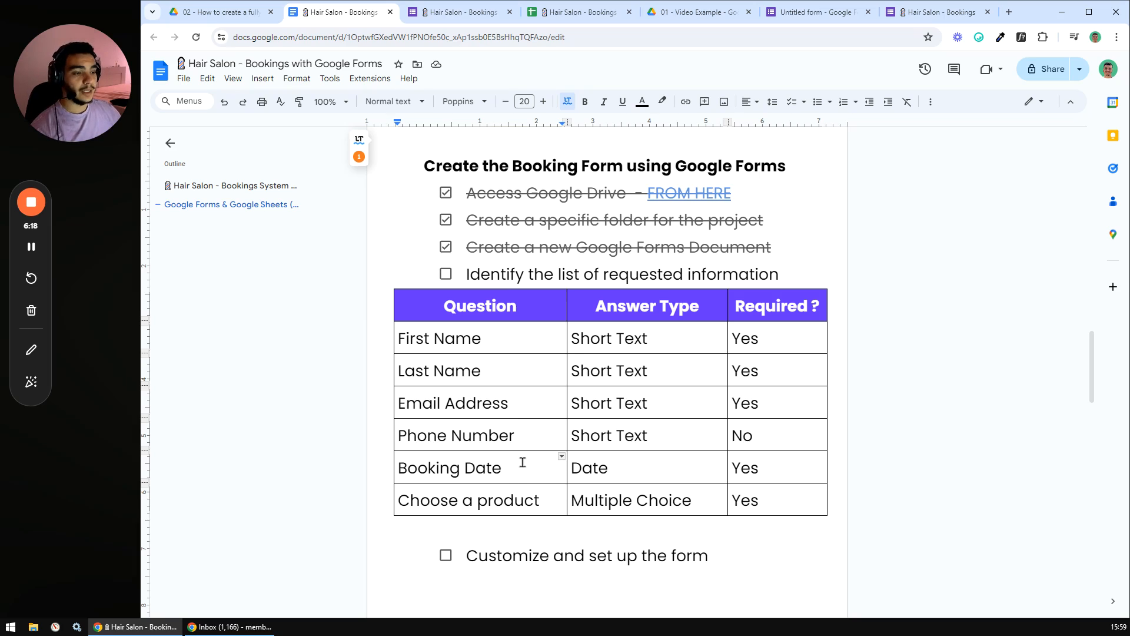
pyautogui.scroll(-1, 524, 471)
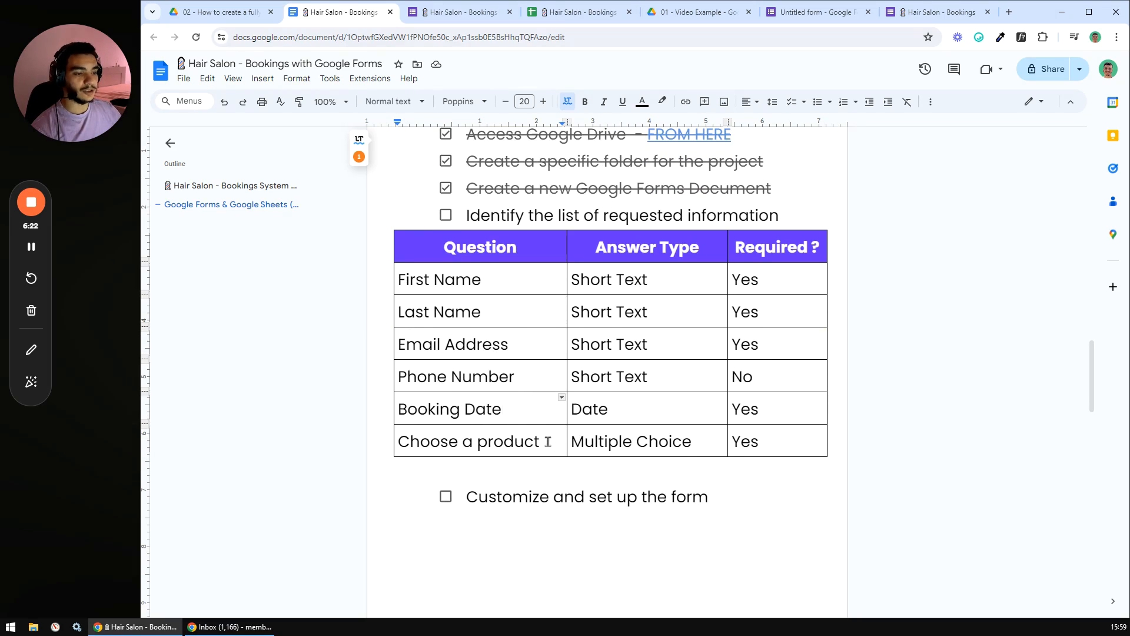
pyautogui.moveTo(540, 442); pyautogui.dragTo(406, 285)
pyautogui.click(497, 312)
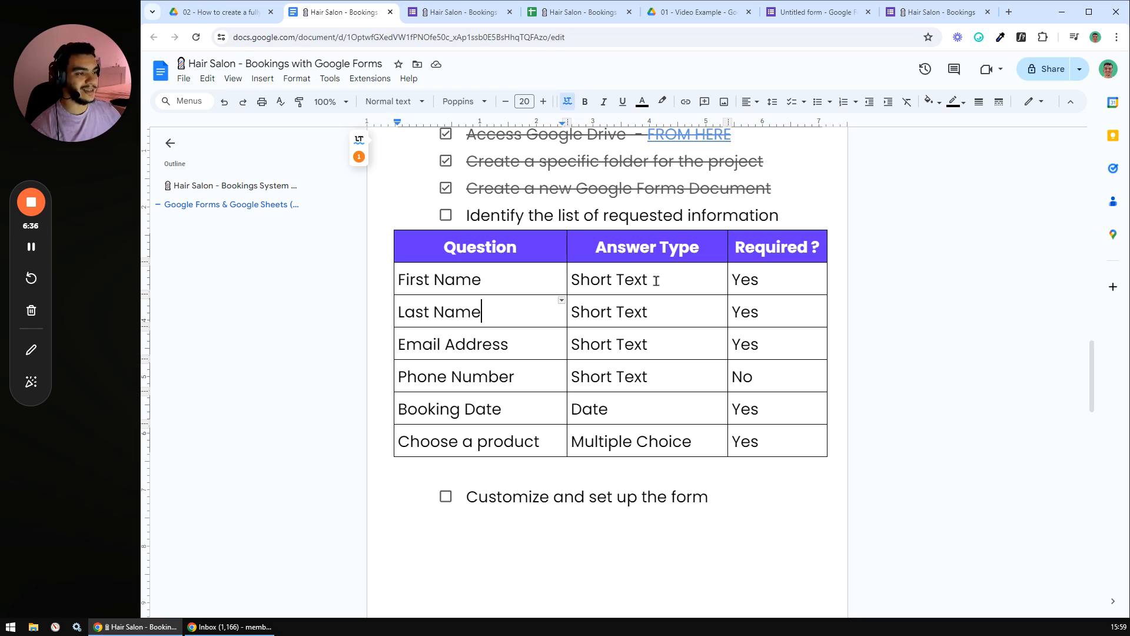
pyautogui.click(506, 277)
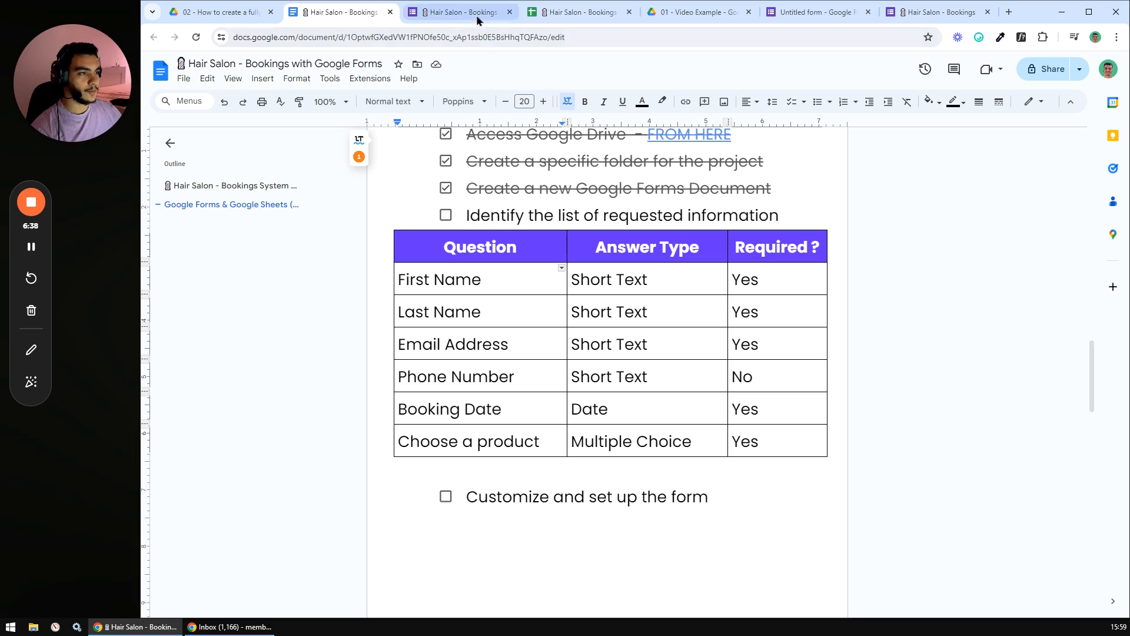
# - Retitle the new form 'Hair Salon Bookings' and make the title bold
pyautogui.click(794, 13)
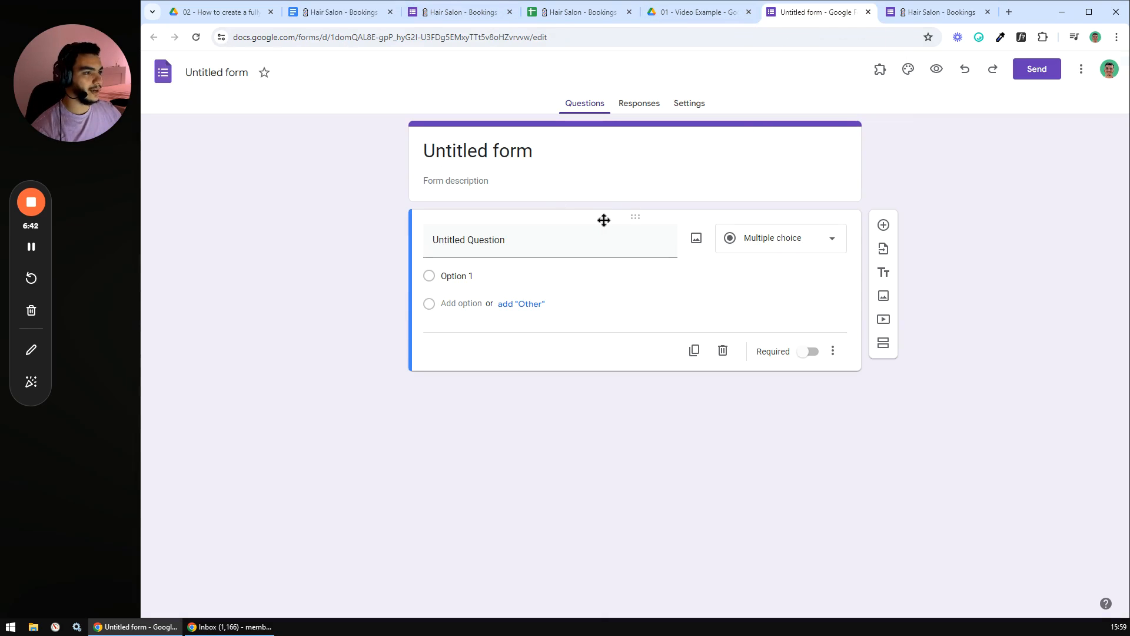
pyautogui.click(516, 150)
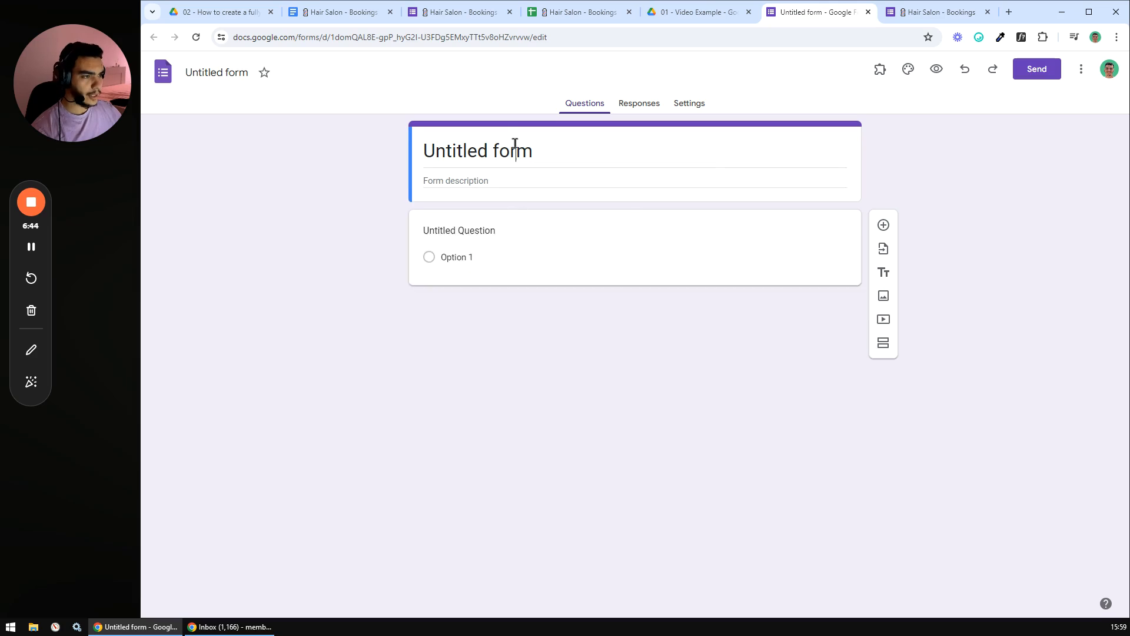
pyautogui.moveTo(547, 148); pyautogui.dragTo(418, 144)
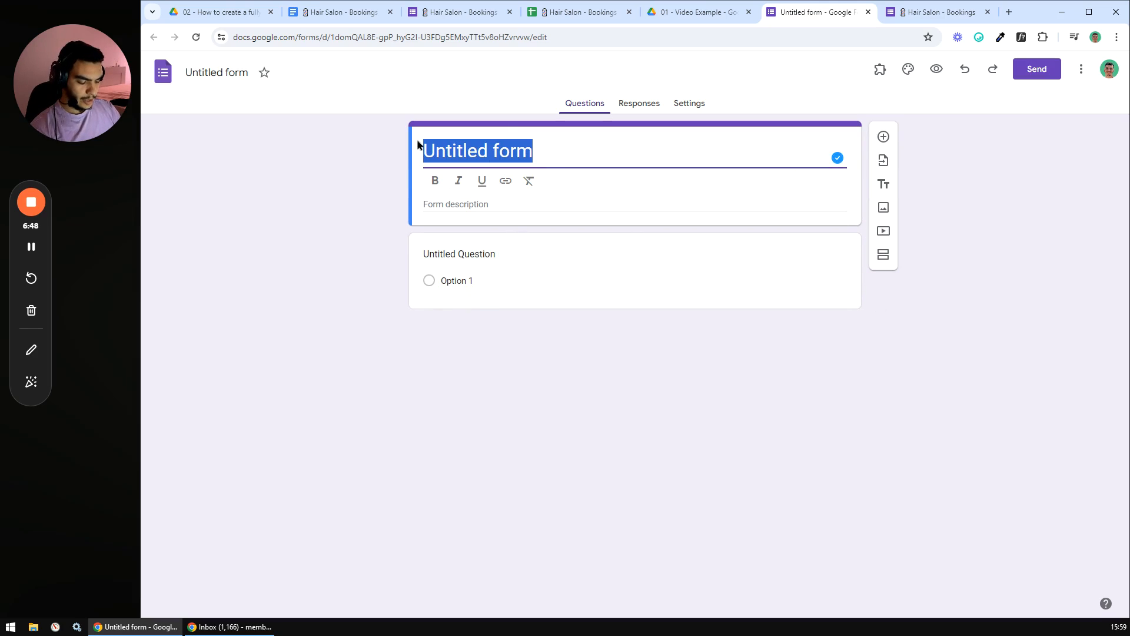
pyautogui.write('Hair')
pyautogui.write('Salon')
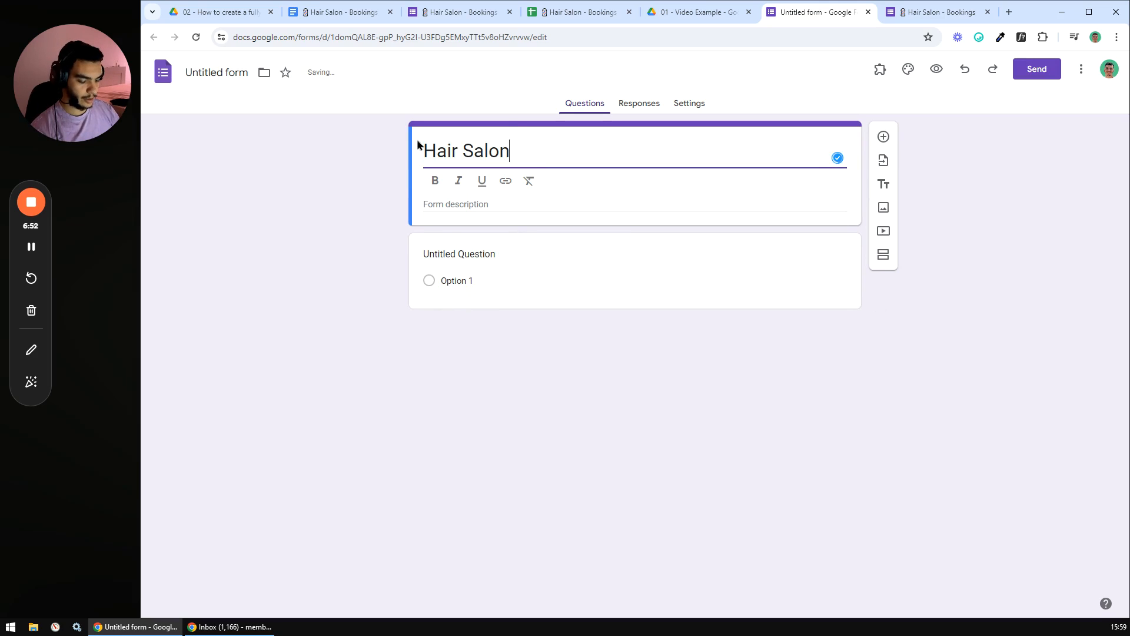
pyautogui.write(' Bookin')
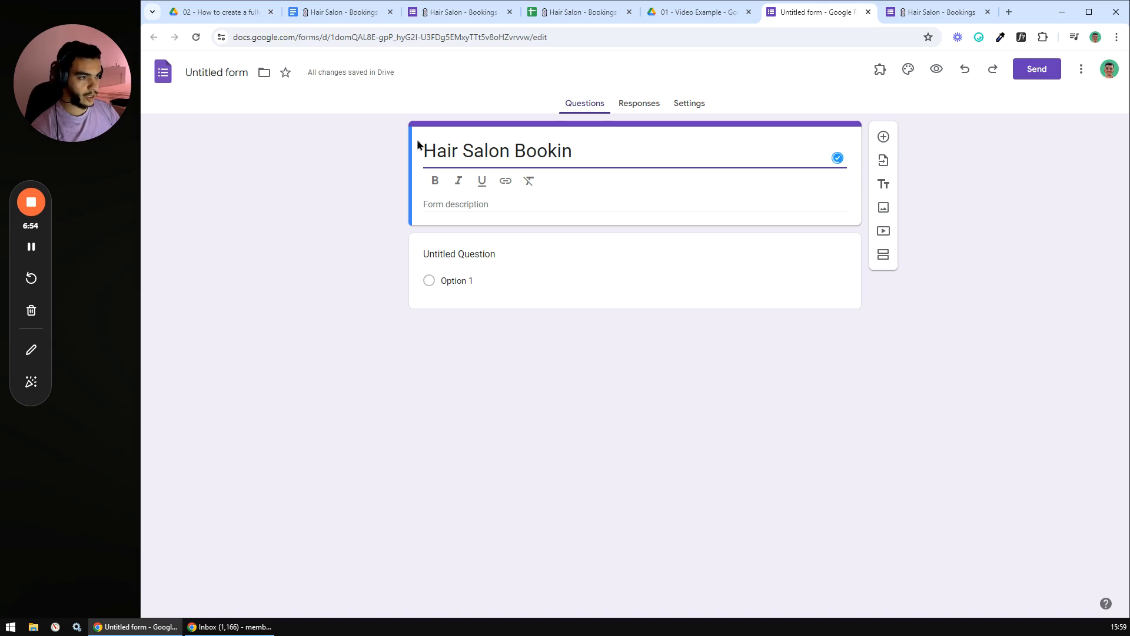
pyautogui.write('gs')
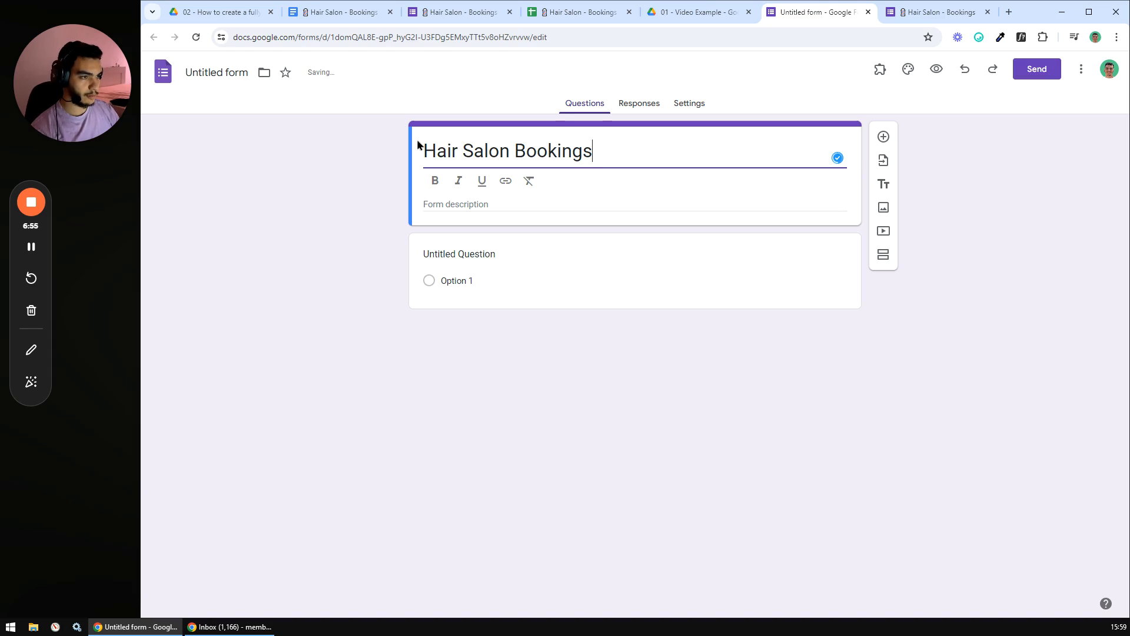
pyautogui.tripleClick(479, 154)
pyautogui.click(435, 181)
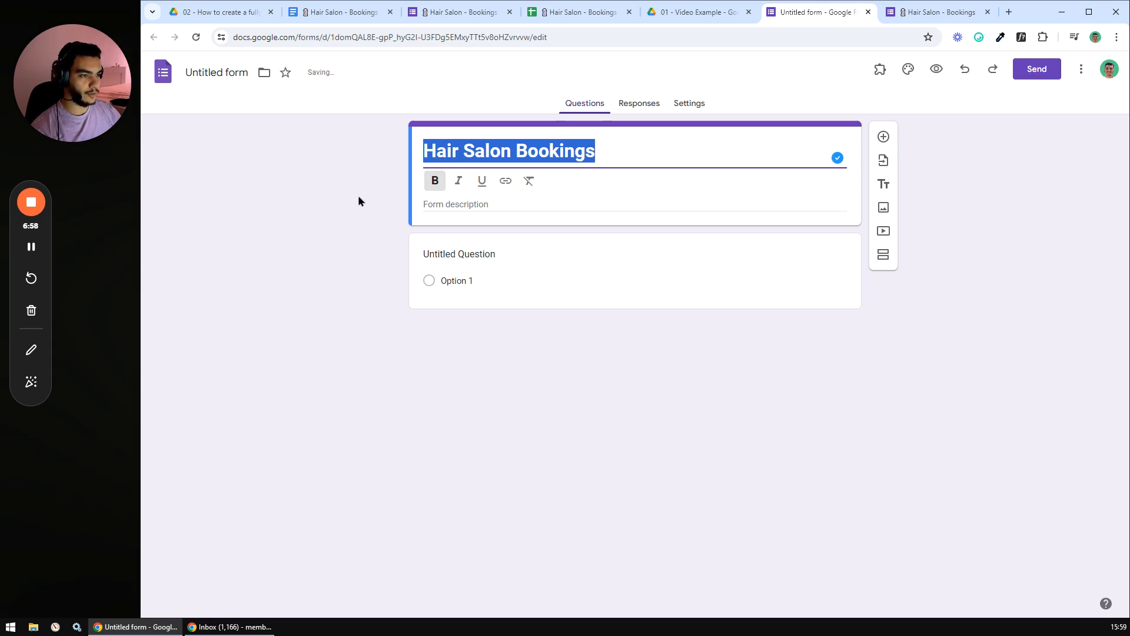
pyautogui.click(359, 196)
# - Add the form description 'This is a small description'
pyautogui.click(454, 179)
pyautogui.write('This is a')
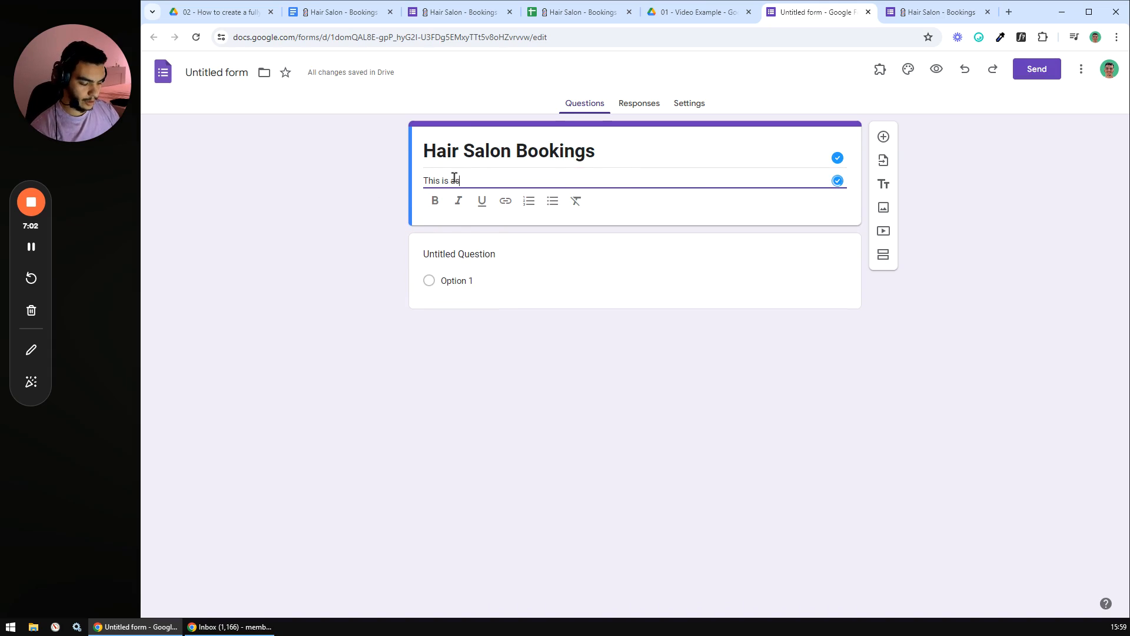
pyautogui.write(' small')
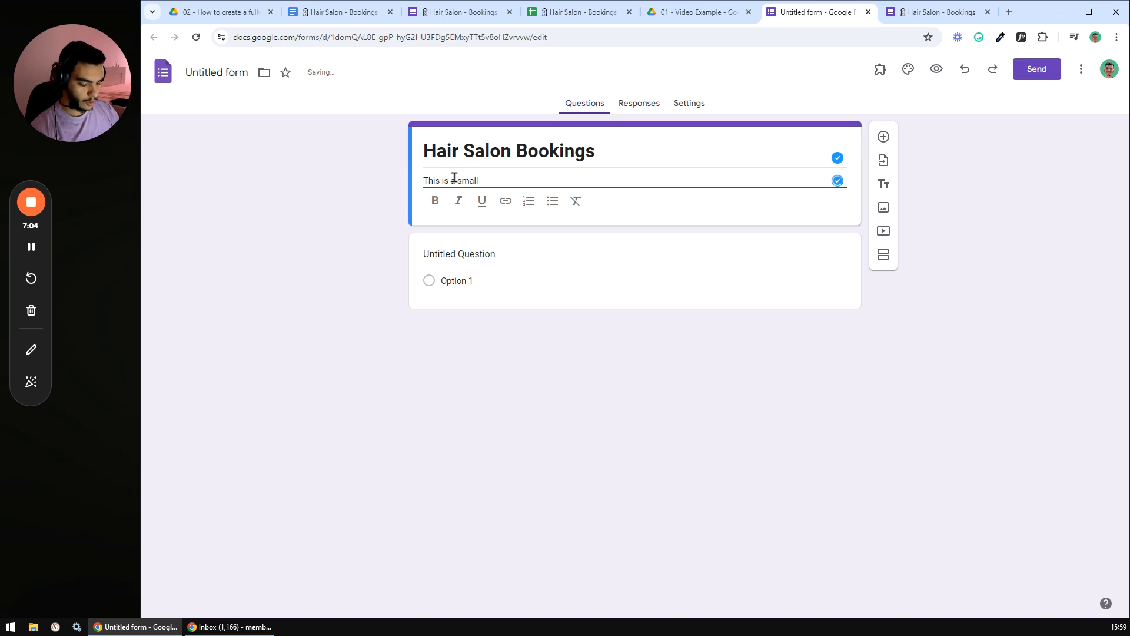
pyautogui.write(' description')
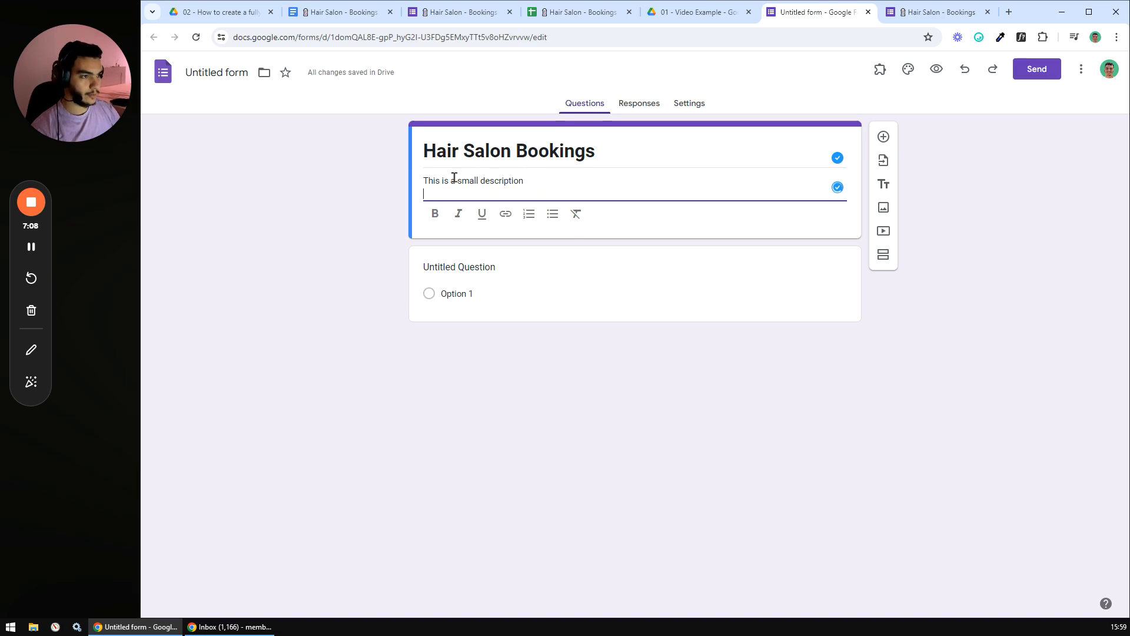
pyautogui.click(344, 249)
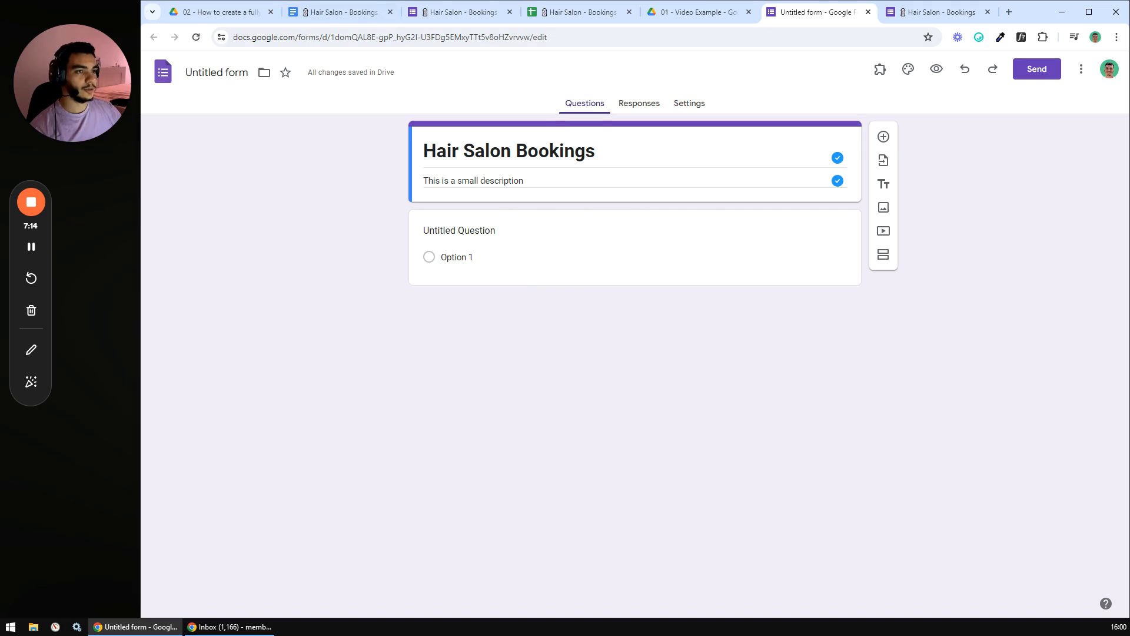
# - Check the First Name question in the checklist table and begin naming the first question 'First'
pyautogui.click(335, 12)
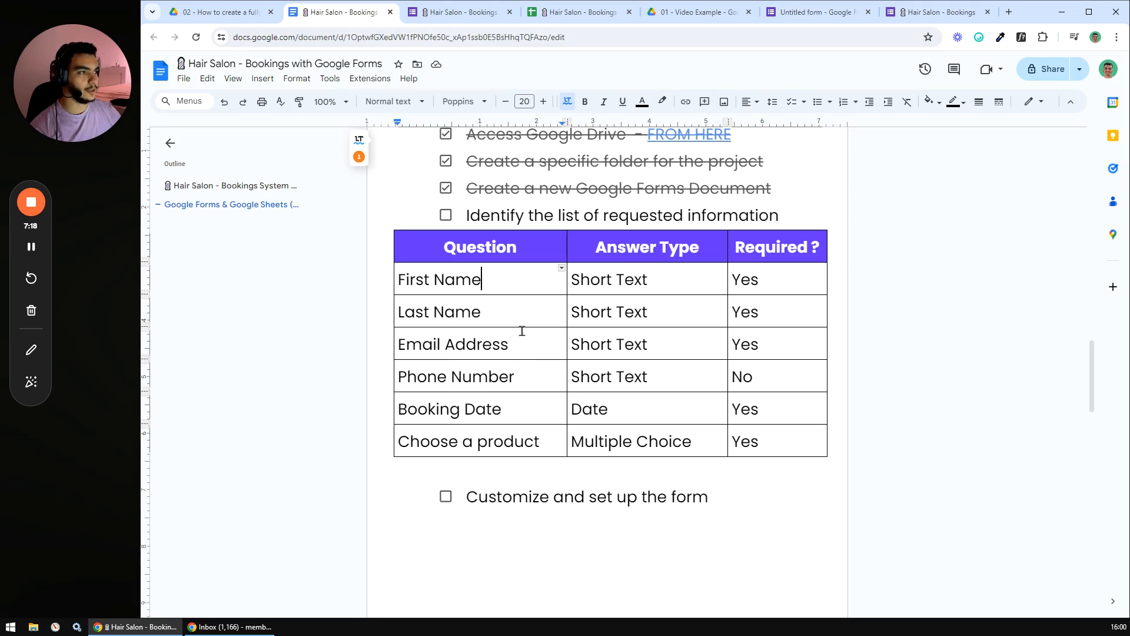
pyautogui.moveTo(487, 281); pyautogui.dragTo(400, 281)
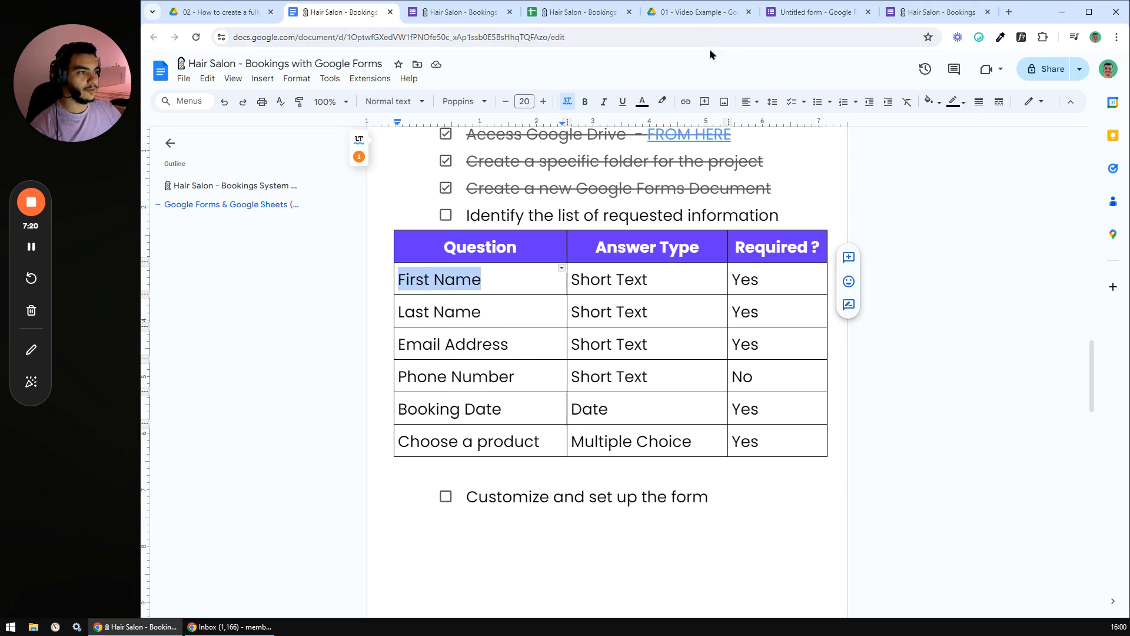
pyautogui.click(797, 13)
pyautogui.click(473, 231)
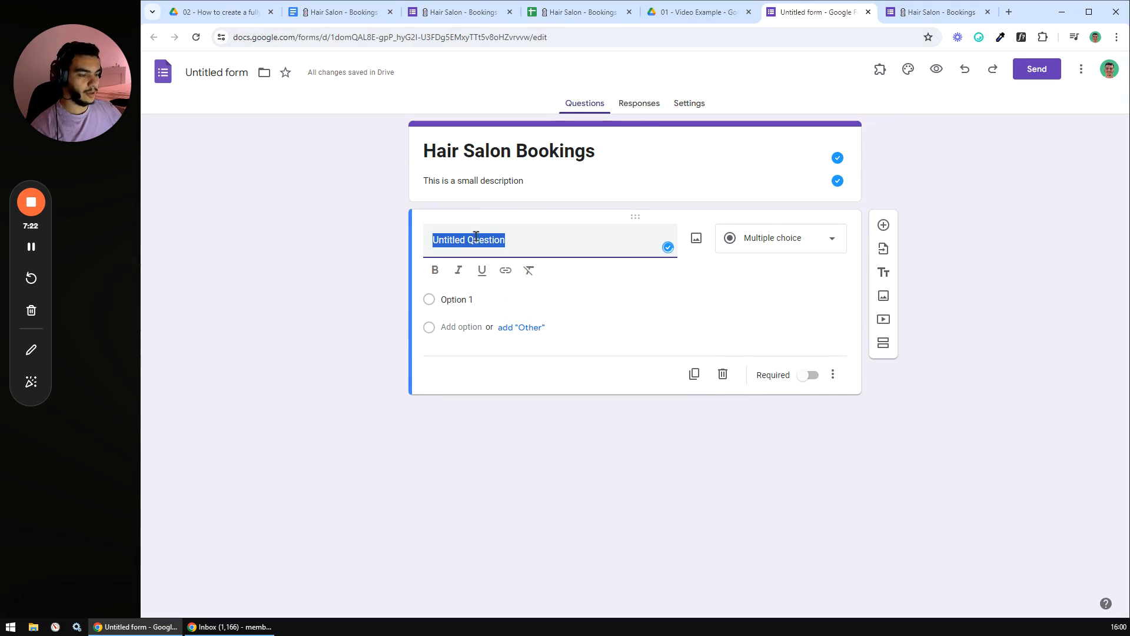
pyautogui.write('FirstName')
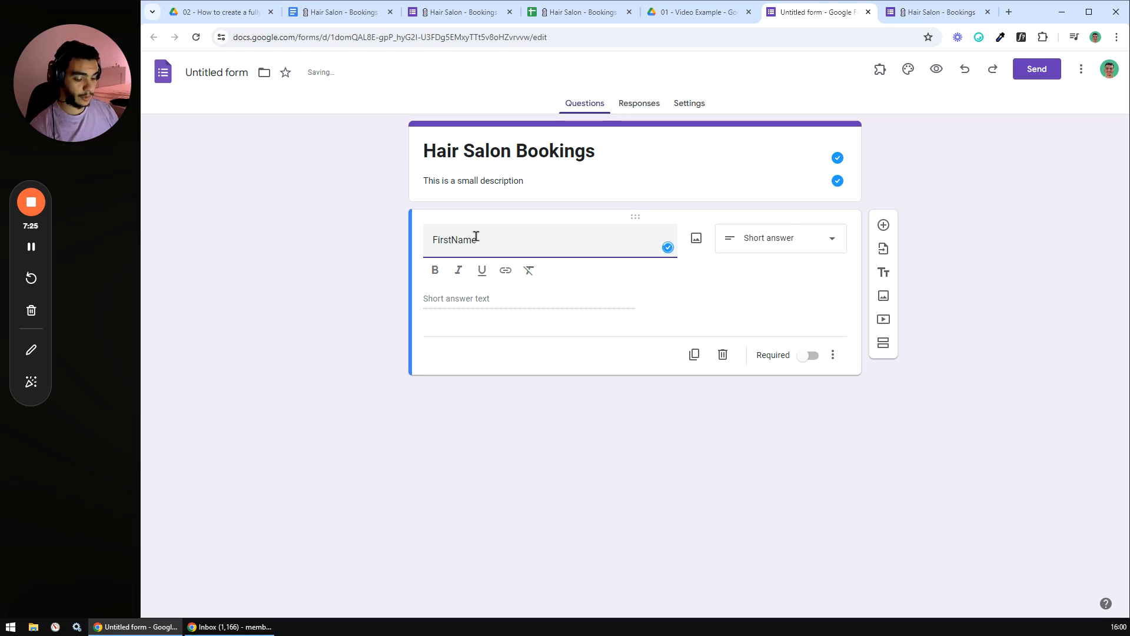
# - Replace the first question's 'What's your first name ?' wording with a bold 'First Name' title
pyautogui.doubleClick(477, 236)
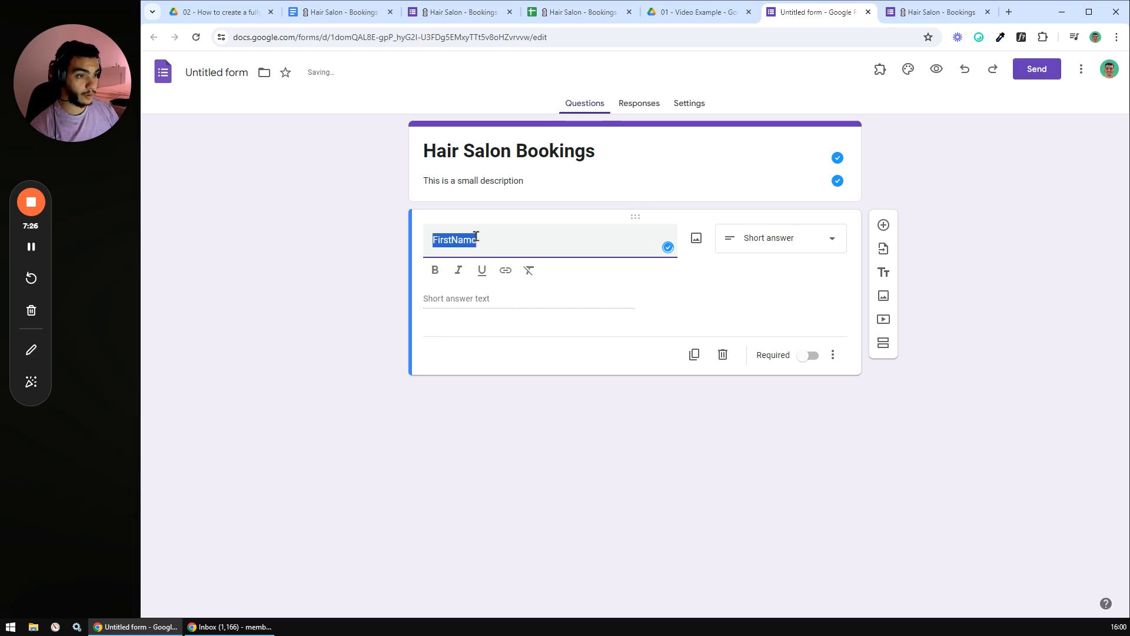
pyautogui.write("What's")
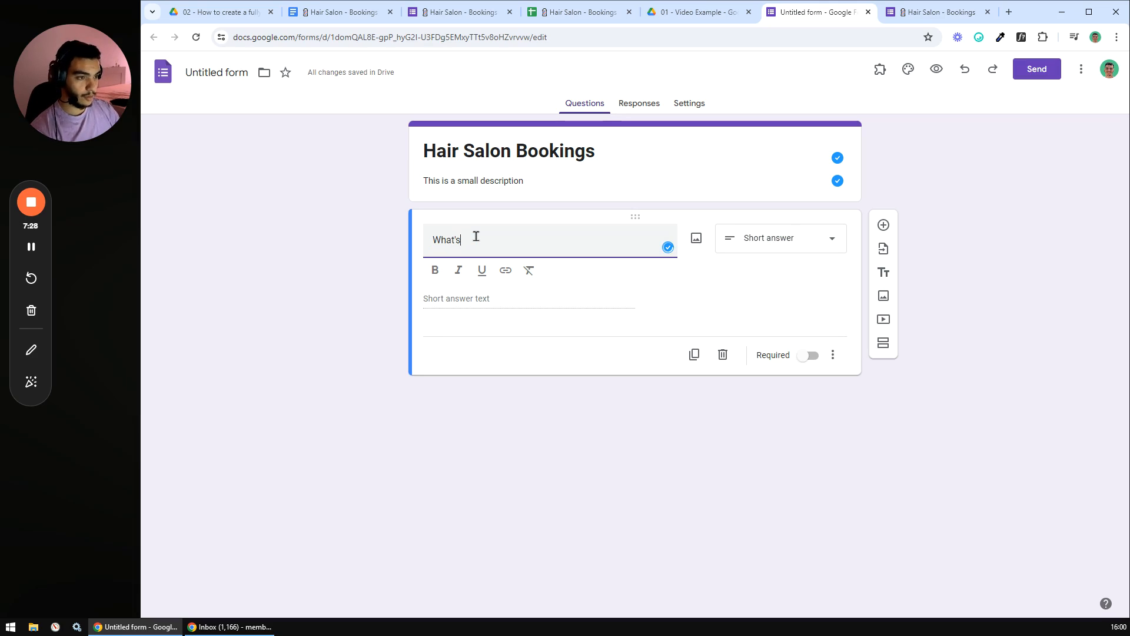
pyautogui.write(' your first name ?')
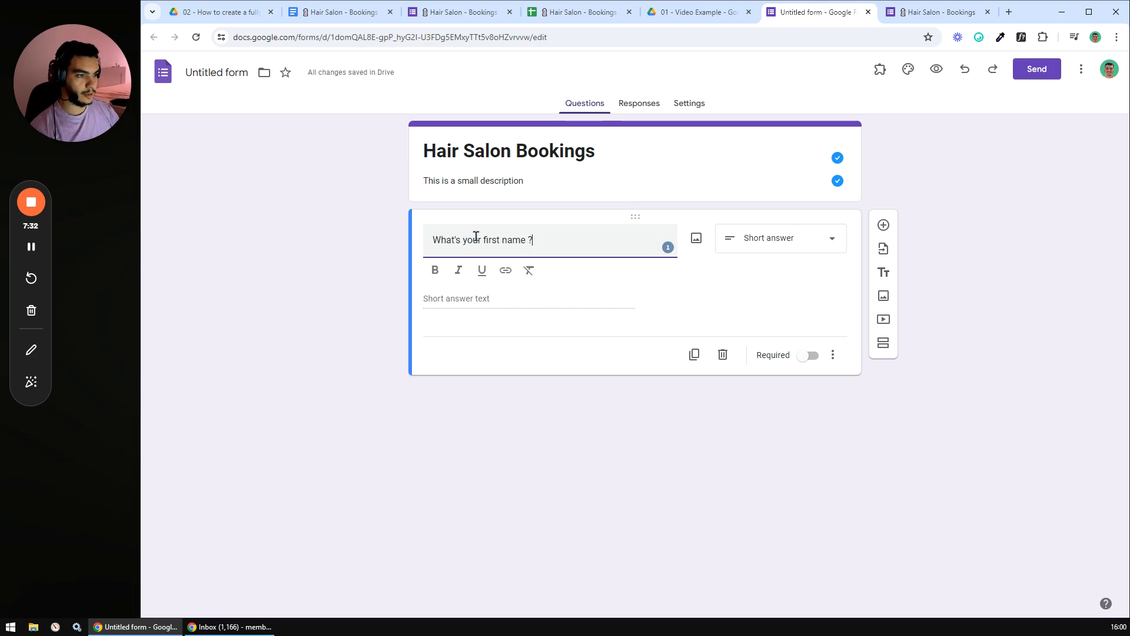
pyautogui.moveTo(533, 240); pyautogui.dragTo(406, 246)
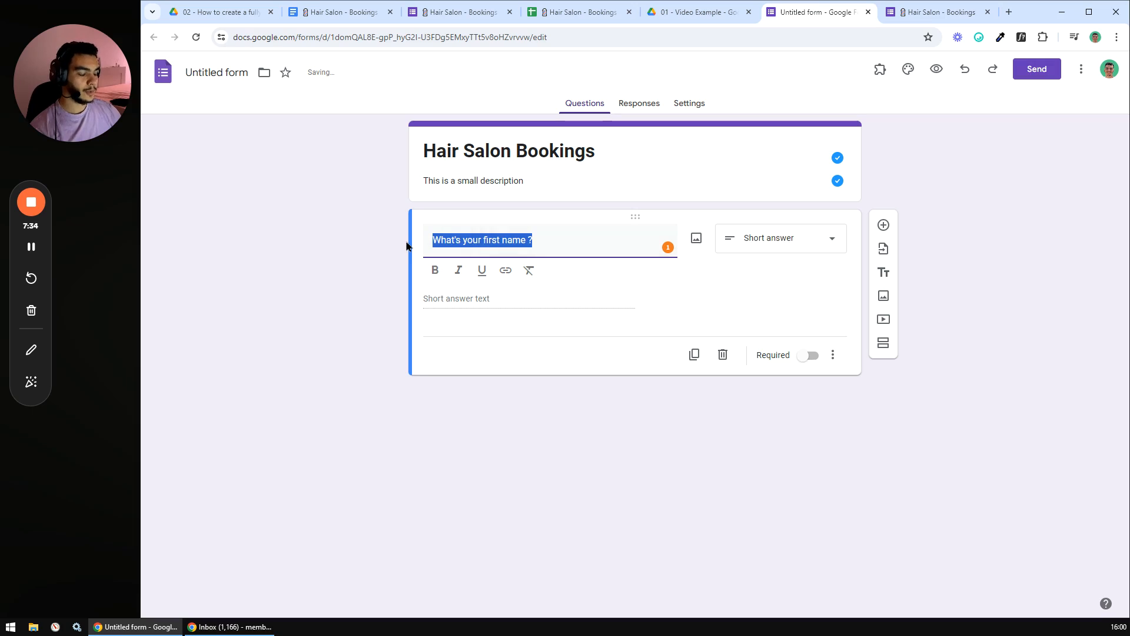
pyautogui.write('F')
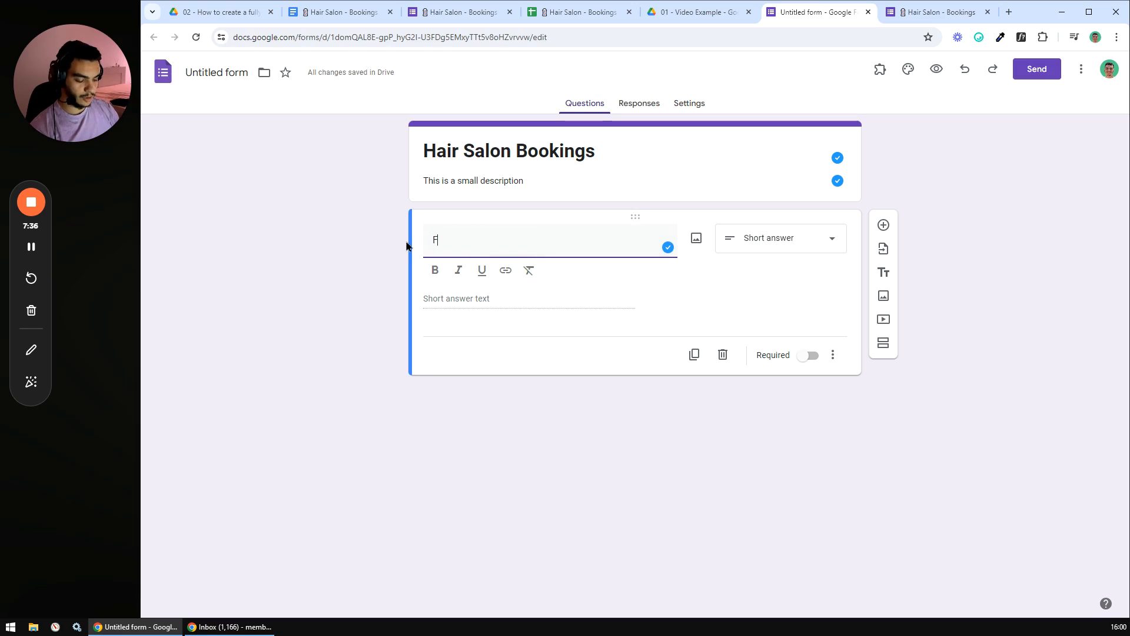
pyautogui.write('irst Name')
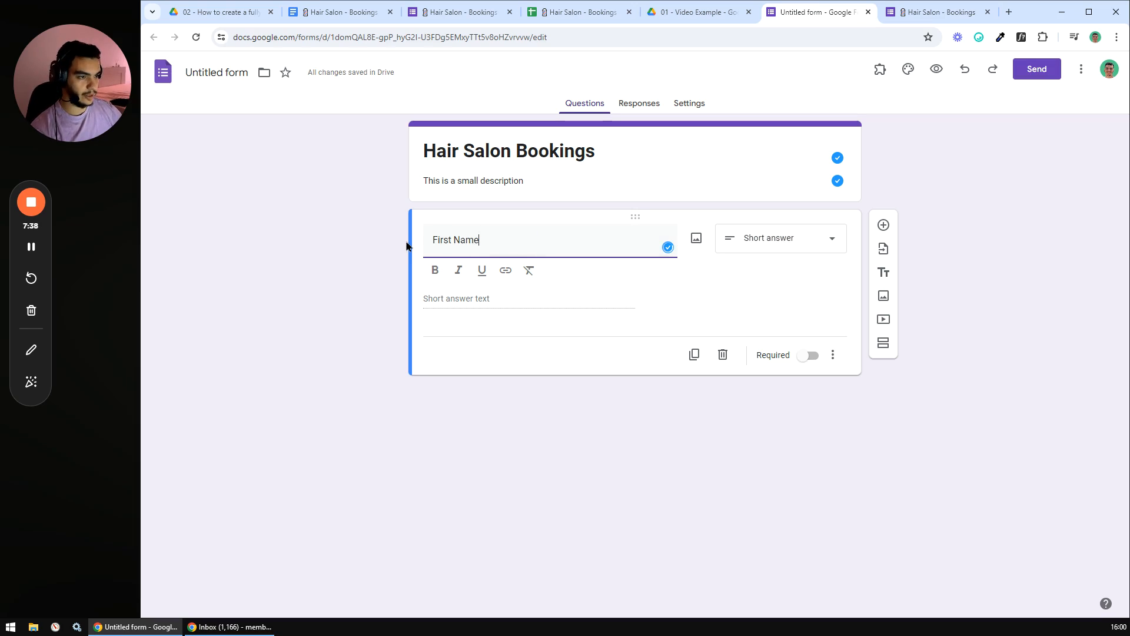
pyautogui.moveTo(507, 239); pyautogui.dragTo(431, 272)
pyautogui.click(435, 272)
pyautogui.click(379, 262)
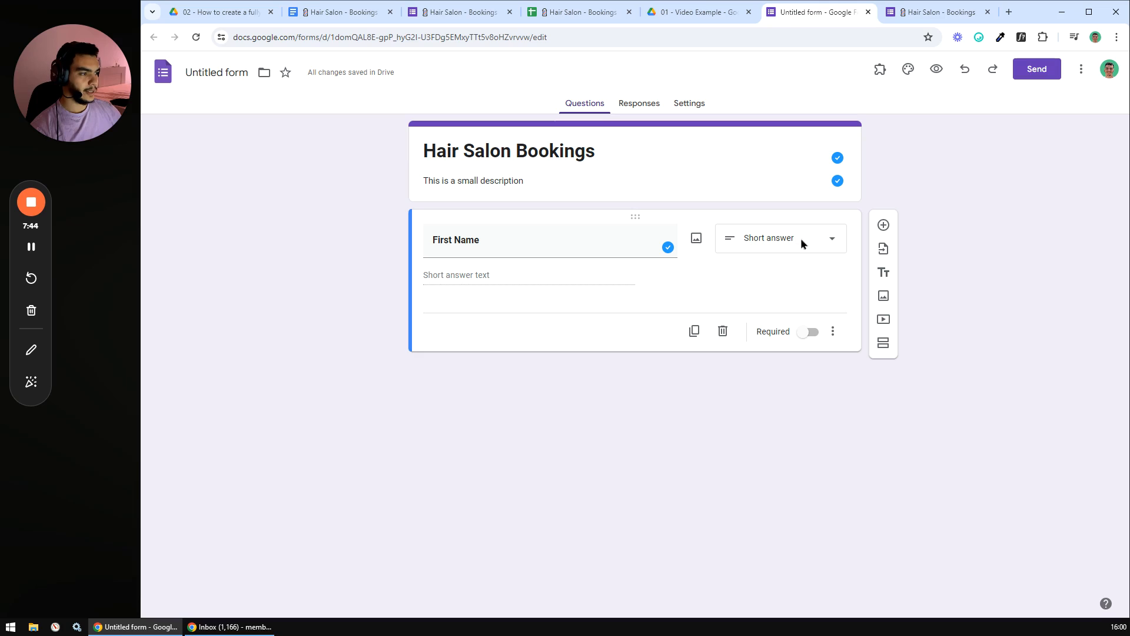
pyautogui.click(834, 242)
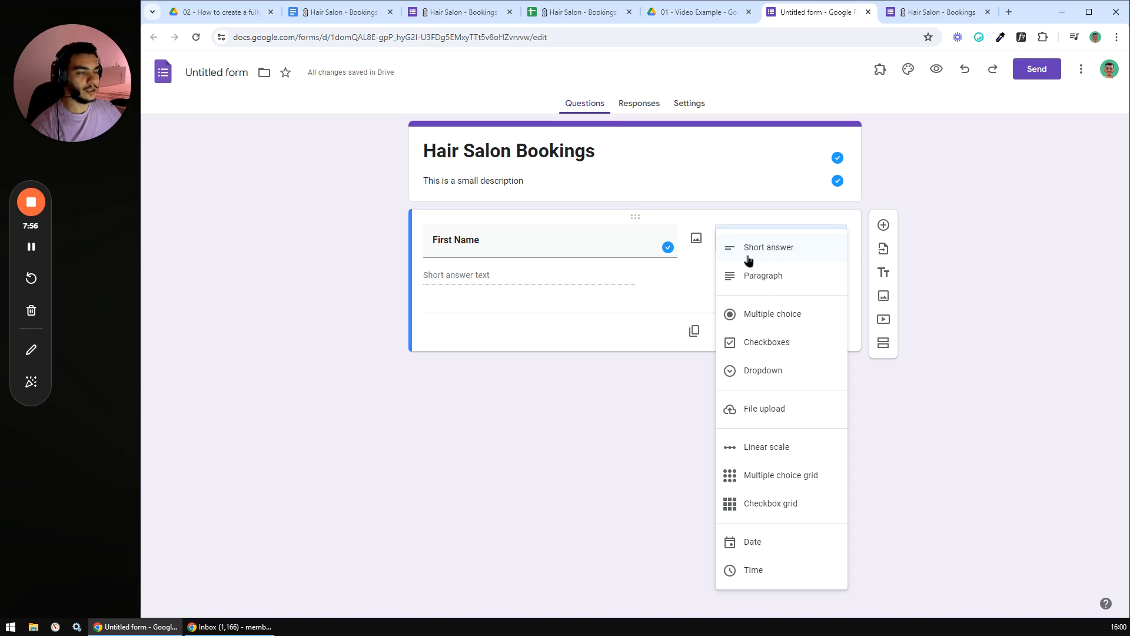
# - Try Paragraph, Multiple choice, Date and Time types, revert First Name to Short answer, and make it required
pyautogui.click(760, 277)
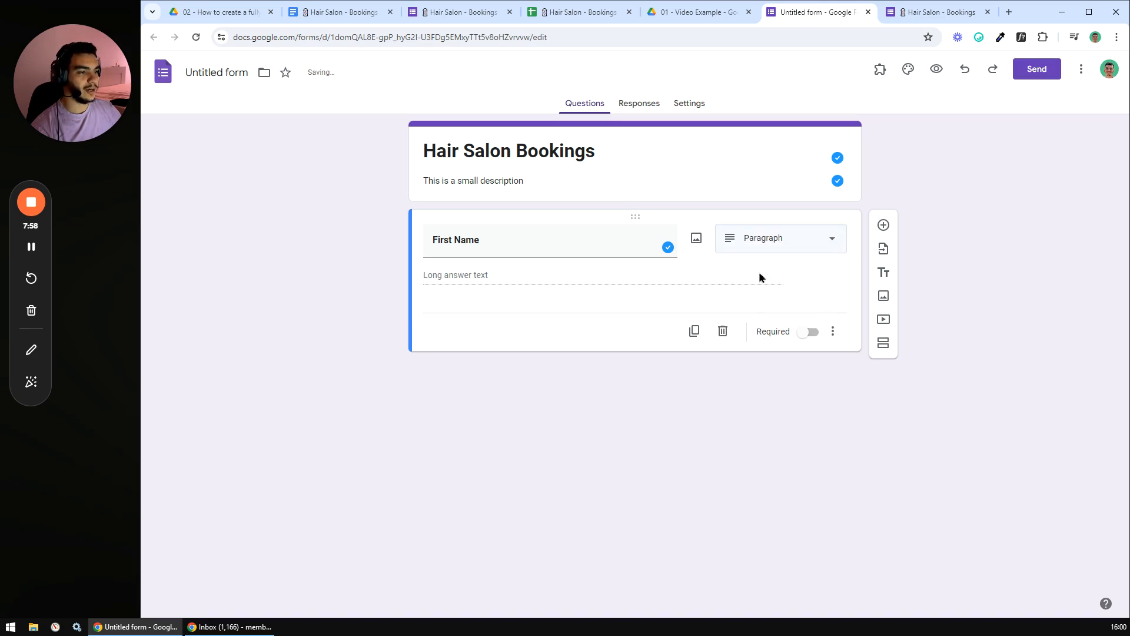
pyautogui.click(827, 246)
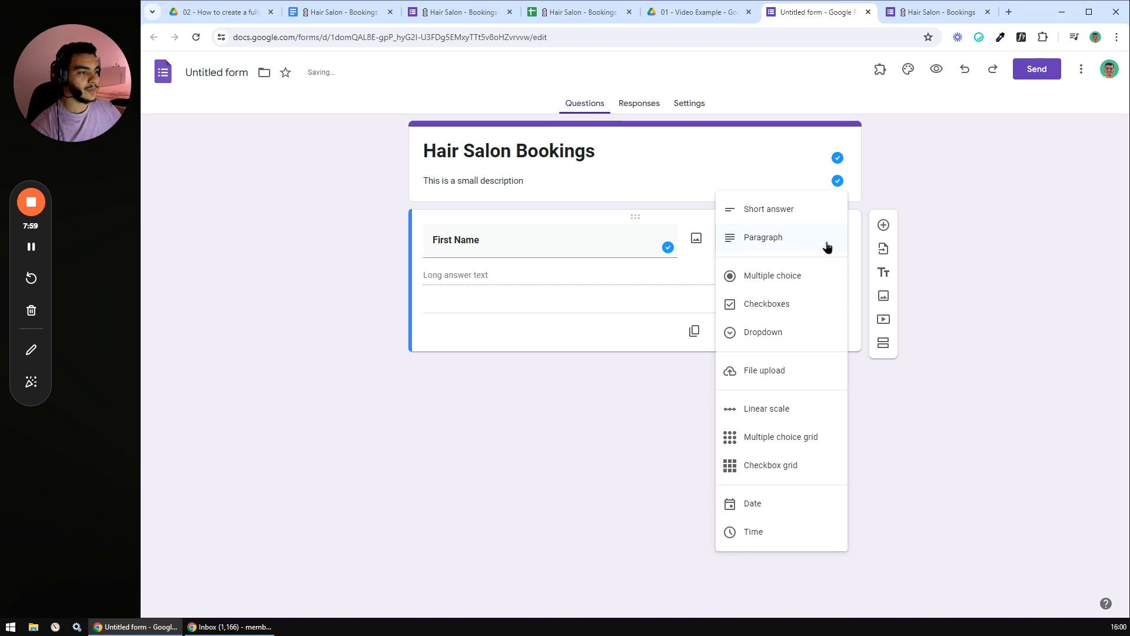
pyautogui.click(789, 277)
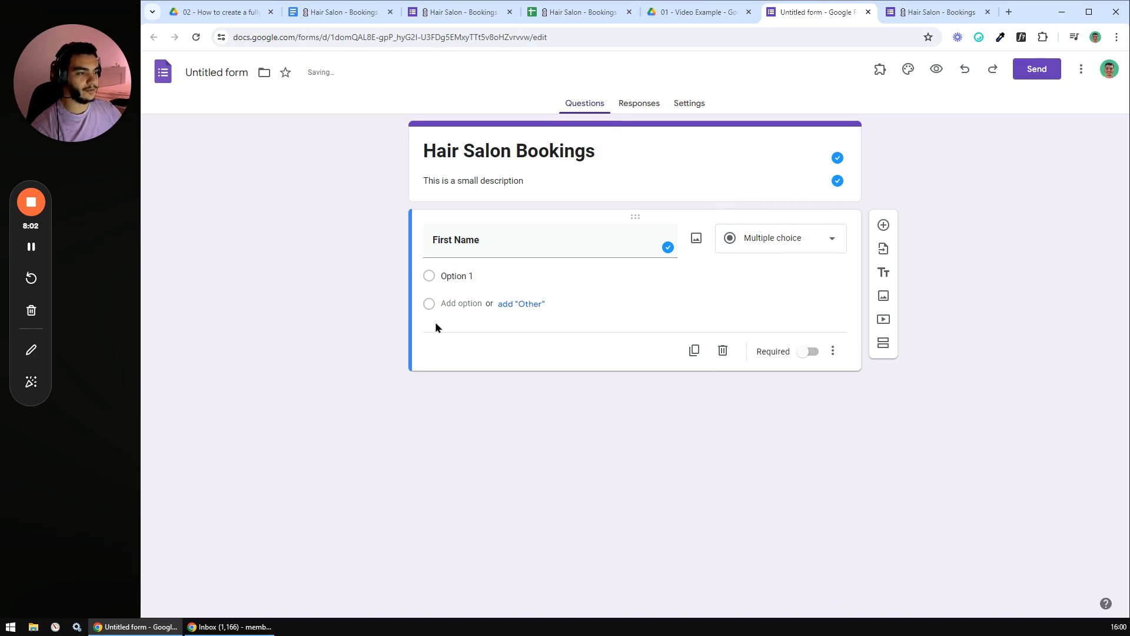
pyautogui.click(839, 246)
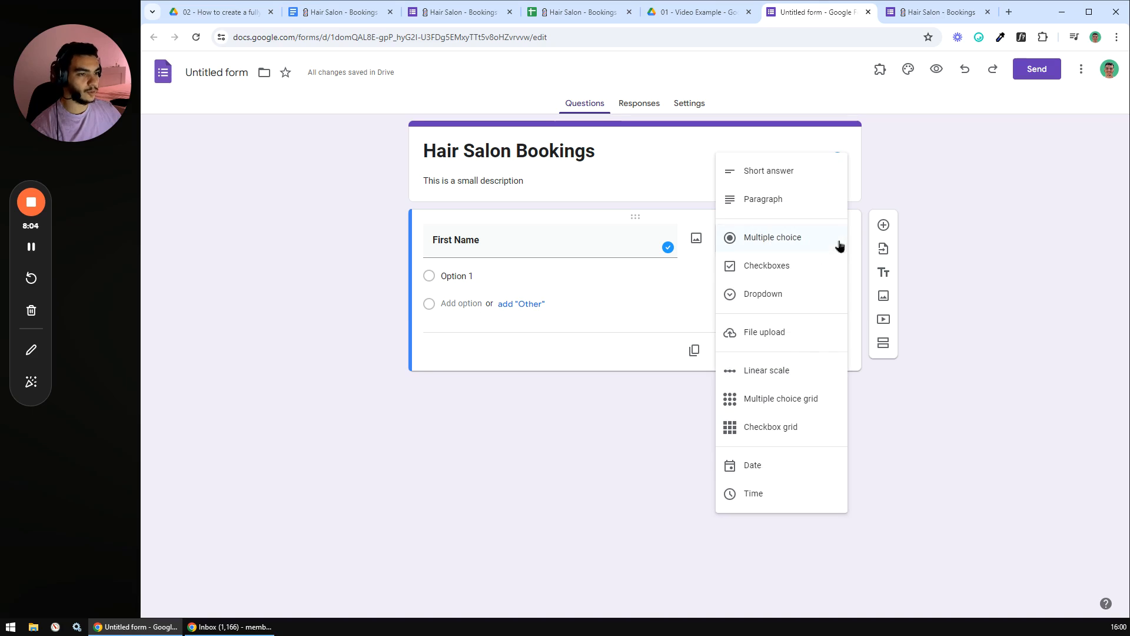
pyautogui.click(762, 464)
pyautogui.click(820, 236)
pyautogui.click(756, 421)
pyautogui.click(820, 237)
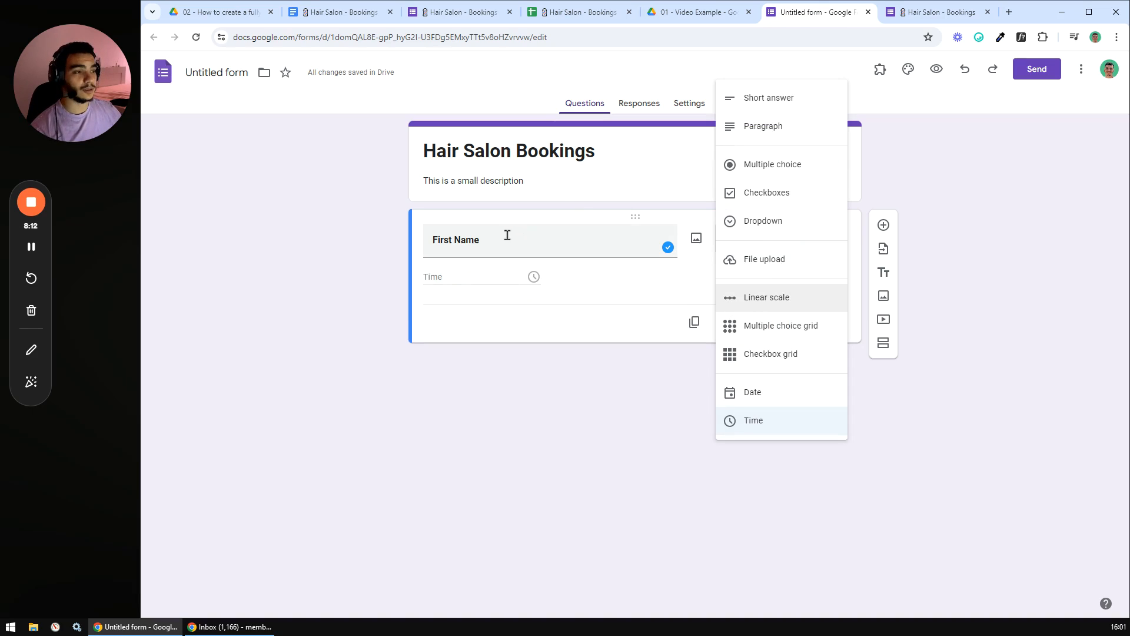
pyautogui.click(778, 101)
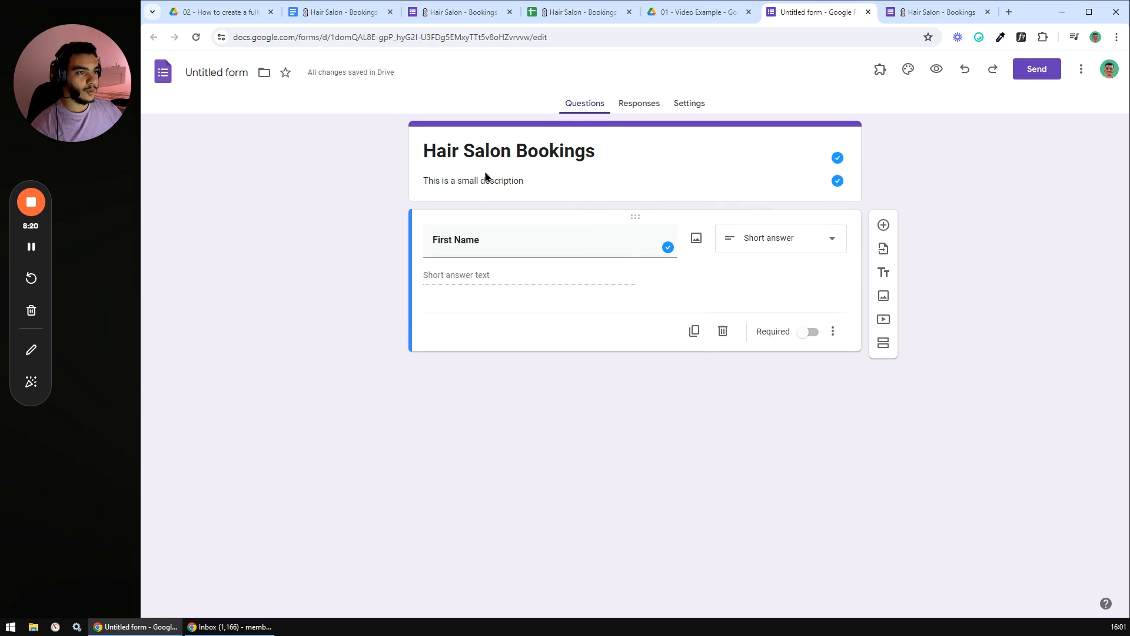
pyautogui.click(805, 333)
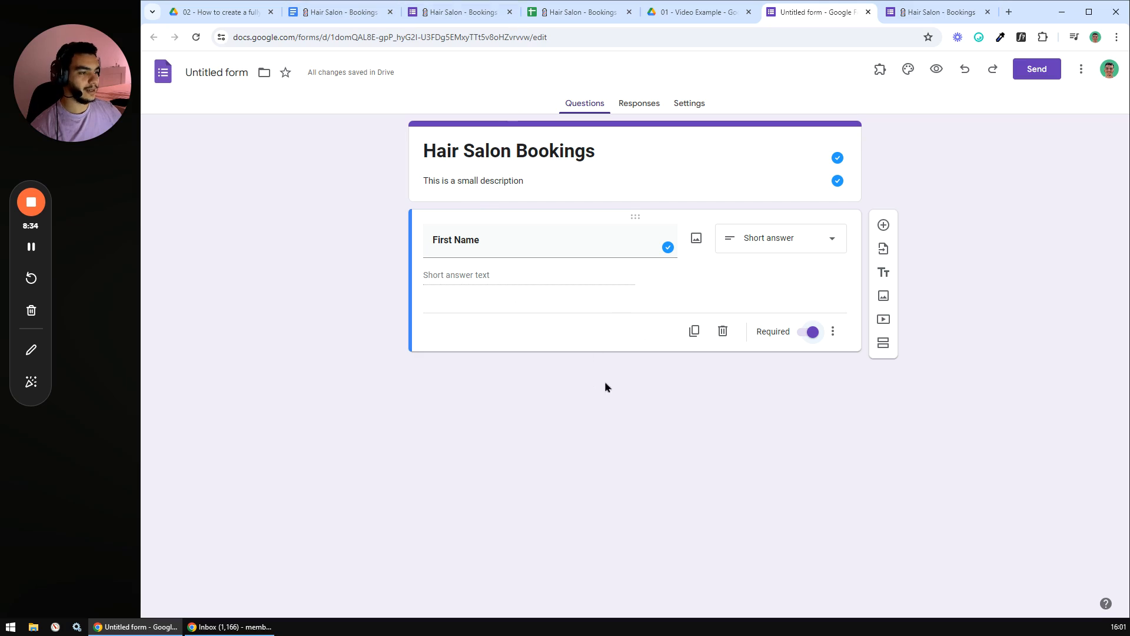
# - Add a new question and look up the Last Name row's answer type and required setting in the checklist
pyautogui.click(884, 227)
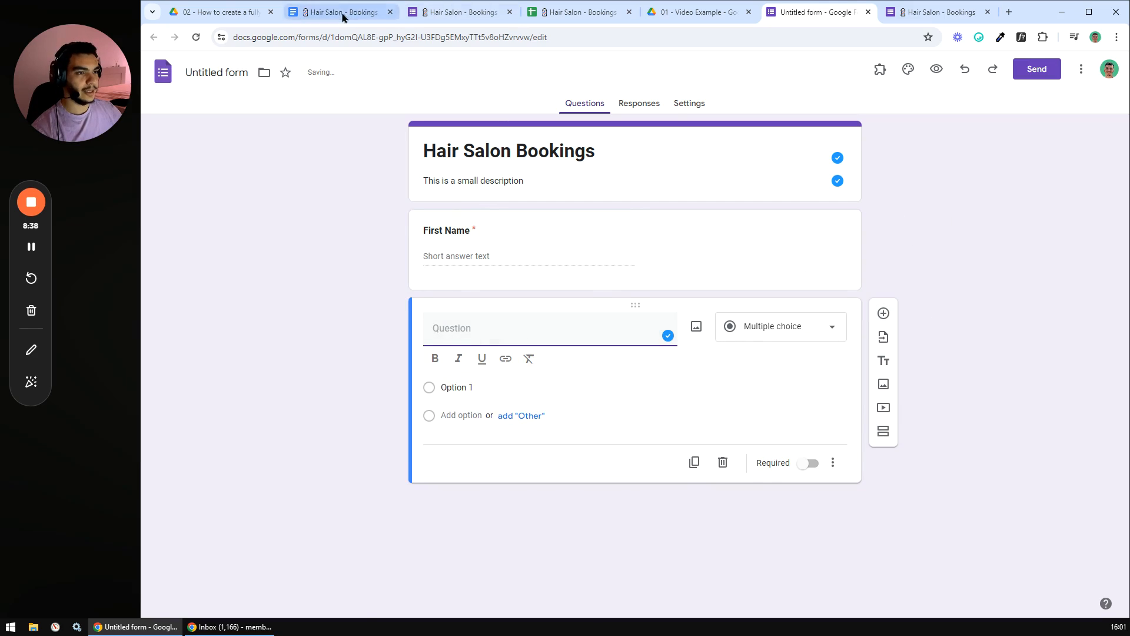
pyautogui.click(346, 12)
pyautogui.click(482, 306)
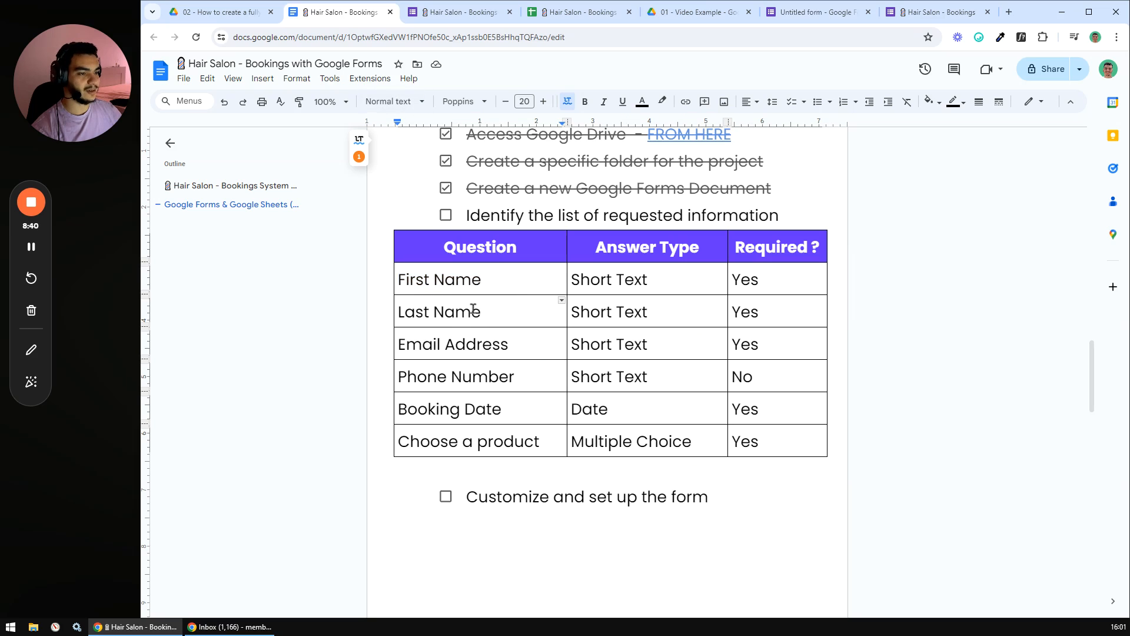
pyautogui.moveTo(496, 311); pyautogui.dragTo(393, 305)
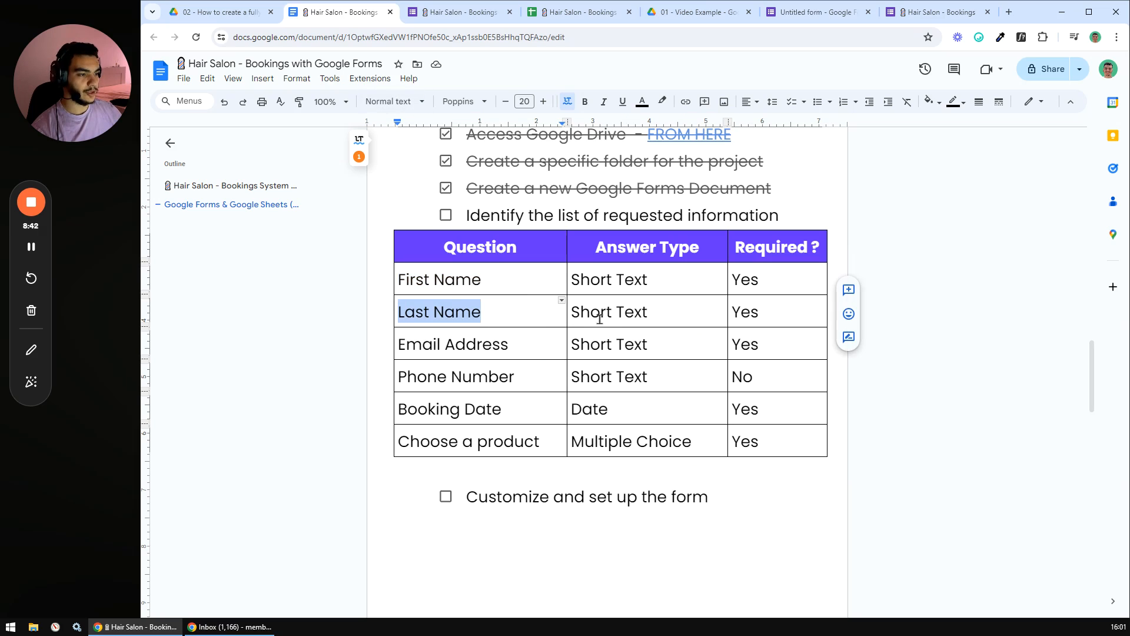
pyautogui.moveTo(649, 312); pyautogui.dragTo(571, 312)
pyautogui.click(648, 312)
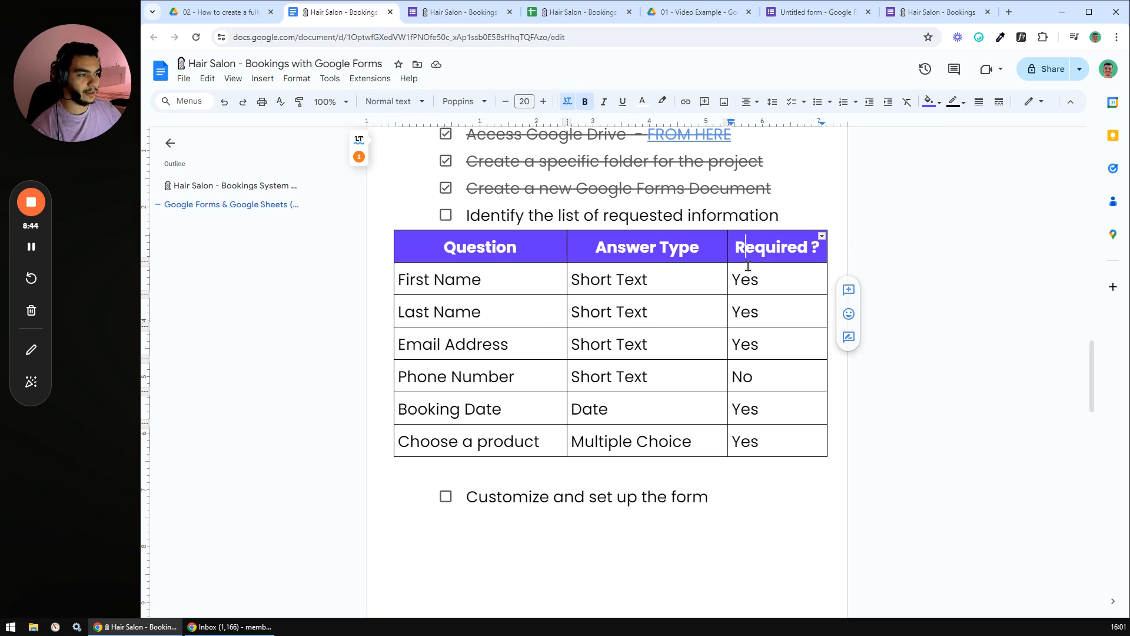
pyautogui.moveTo(761, 312); pyautogui.dragTo(717, 340)
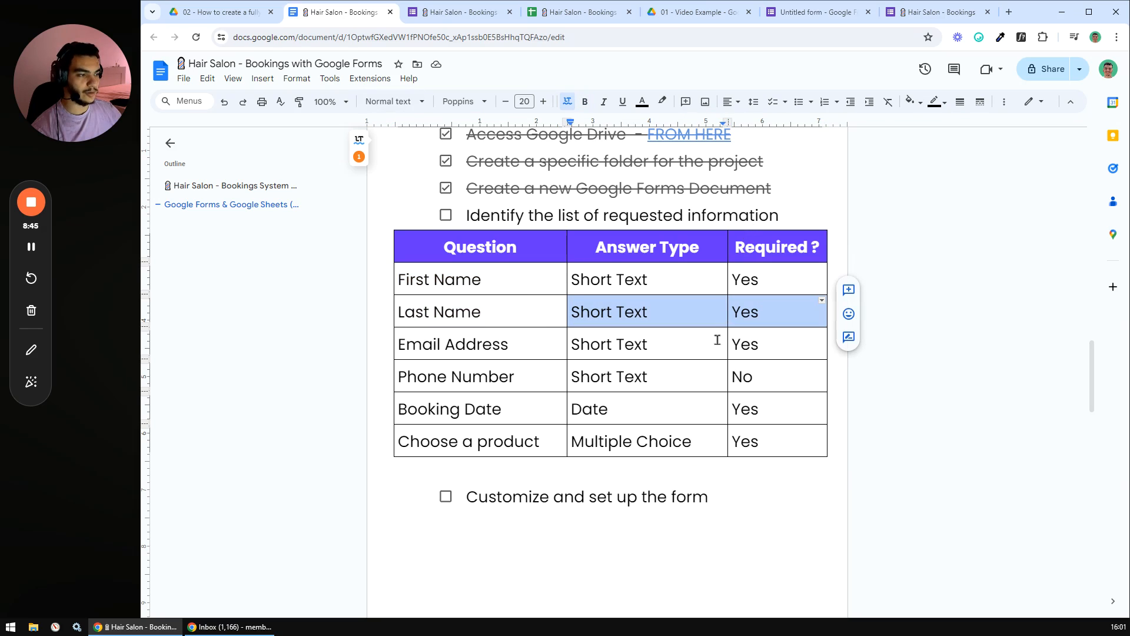
pyautogui.click(758, 347)
# - Title the question 'Last Name' in bold, make it required, and add another question below
pyautogui.click(807, 13)
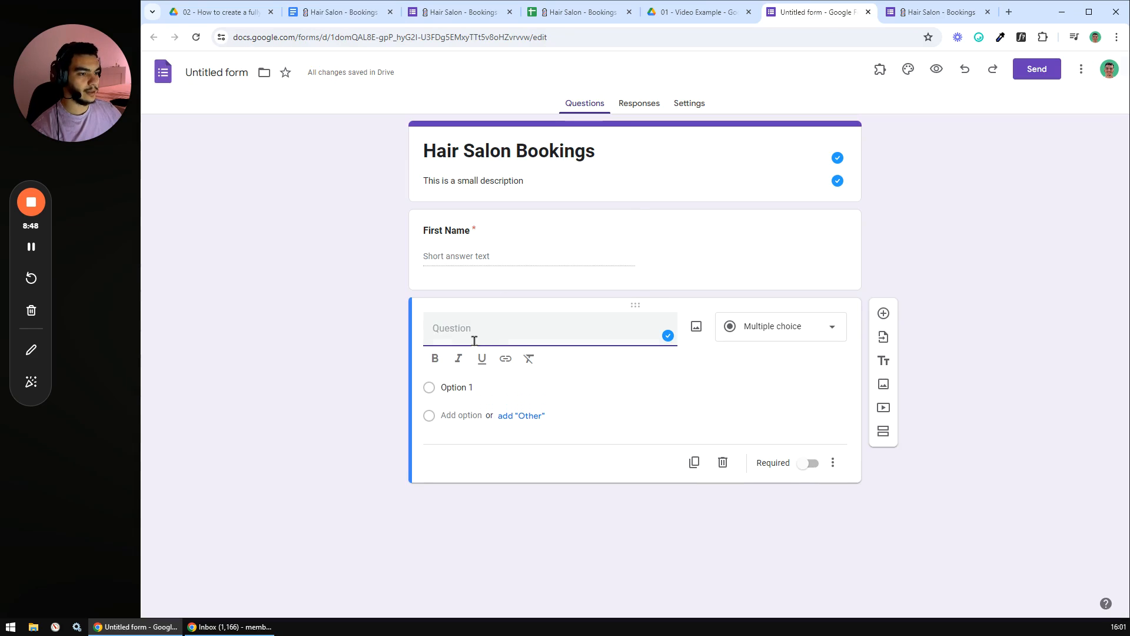
pyautogui.write('Last Name')
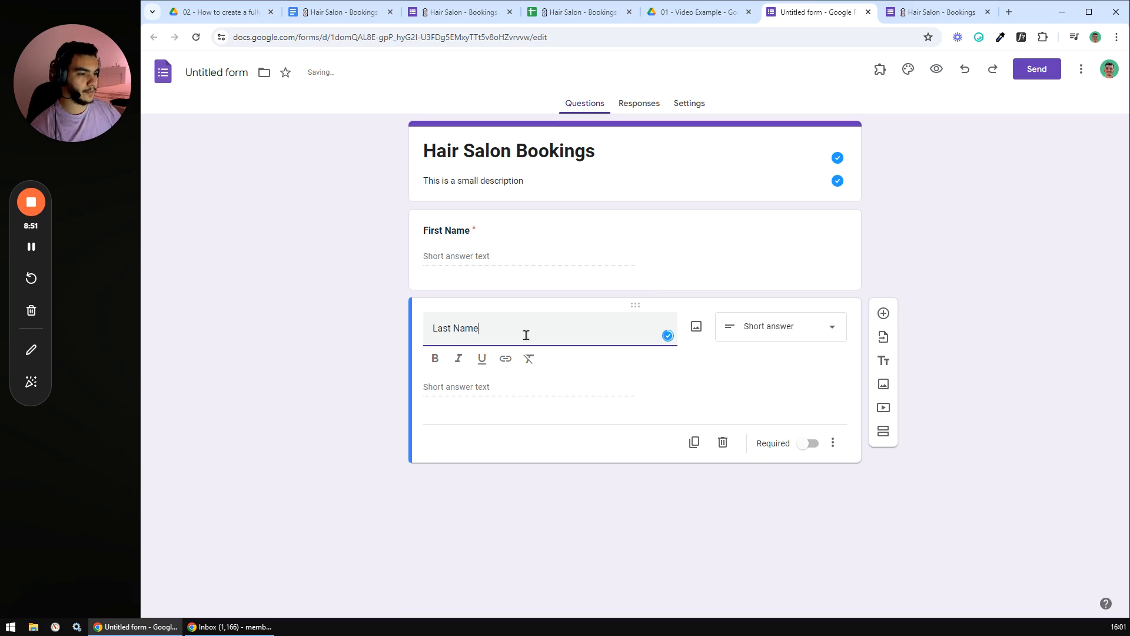
pyautogui.moveTo(525, 331); pyautogui.dragTo(414, 330)
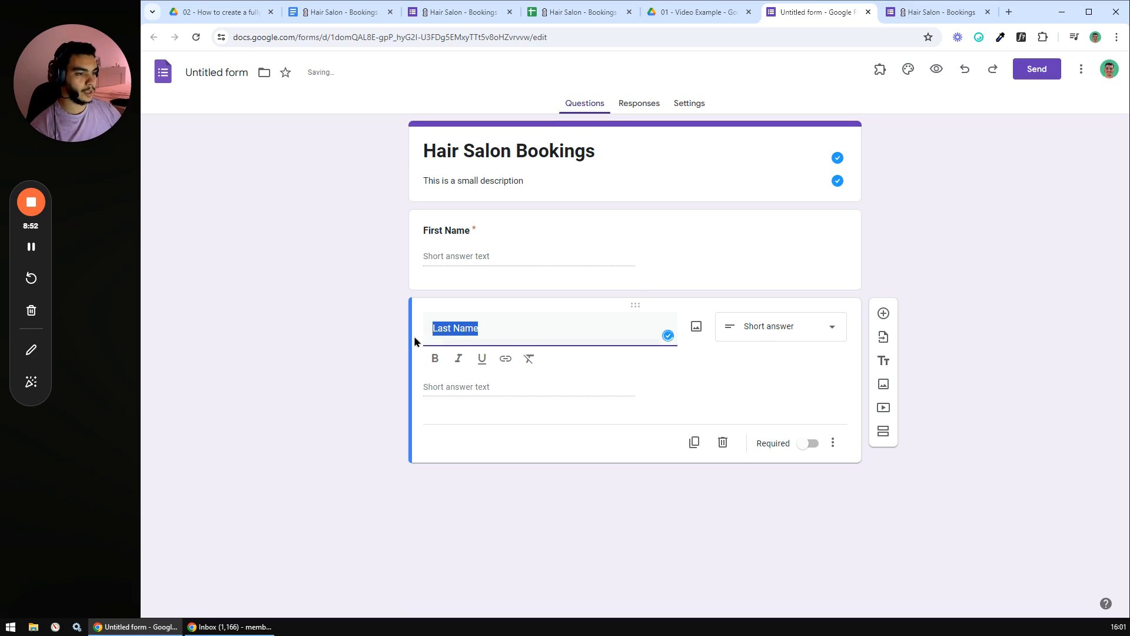
pyautogui.click(435, 359)
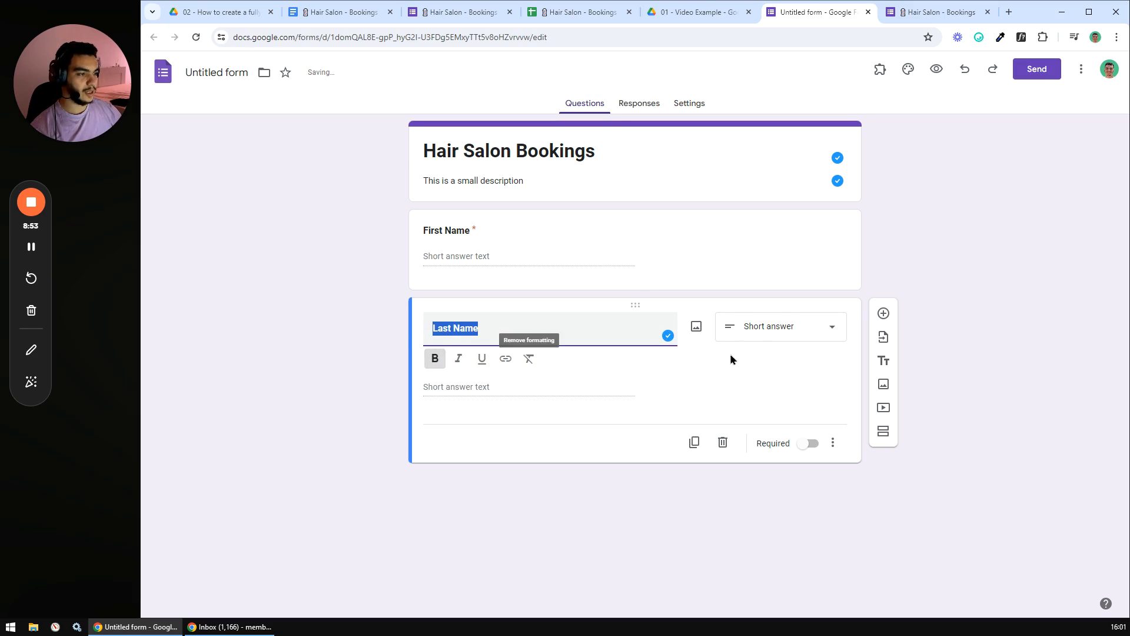
pyautogui.click(807, 444)
pyautogui.click(883, 313)
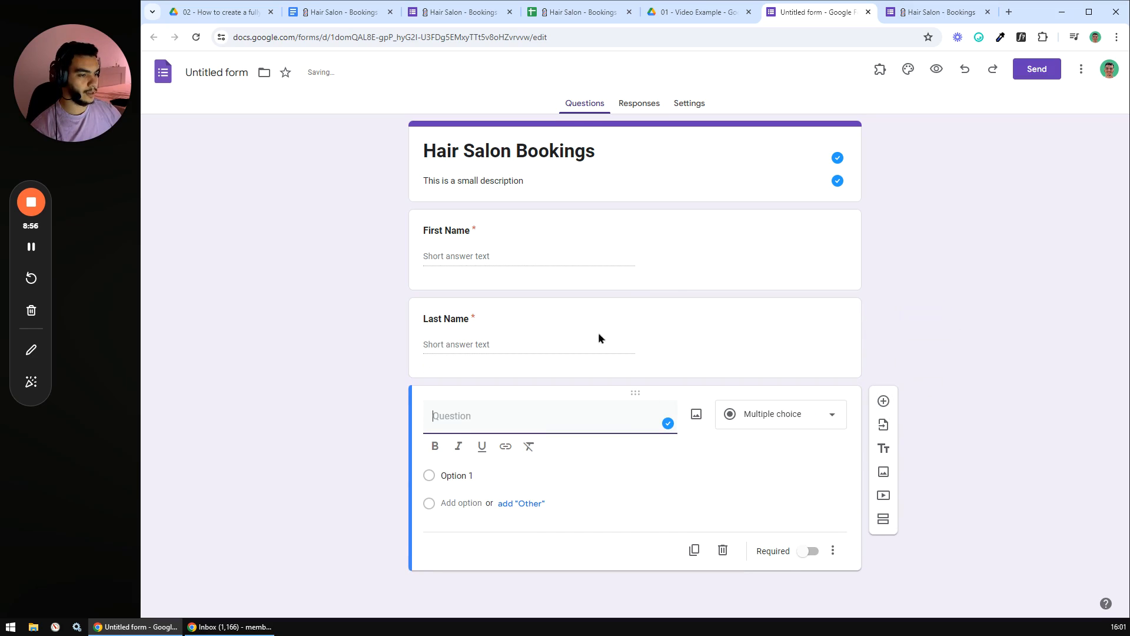
# - Look up the Email Address row's answer type and required setting in the checklist table
pyautogui.click(339, 12)
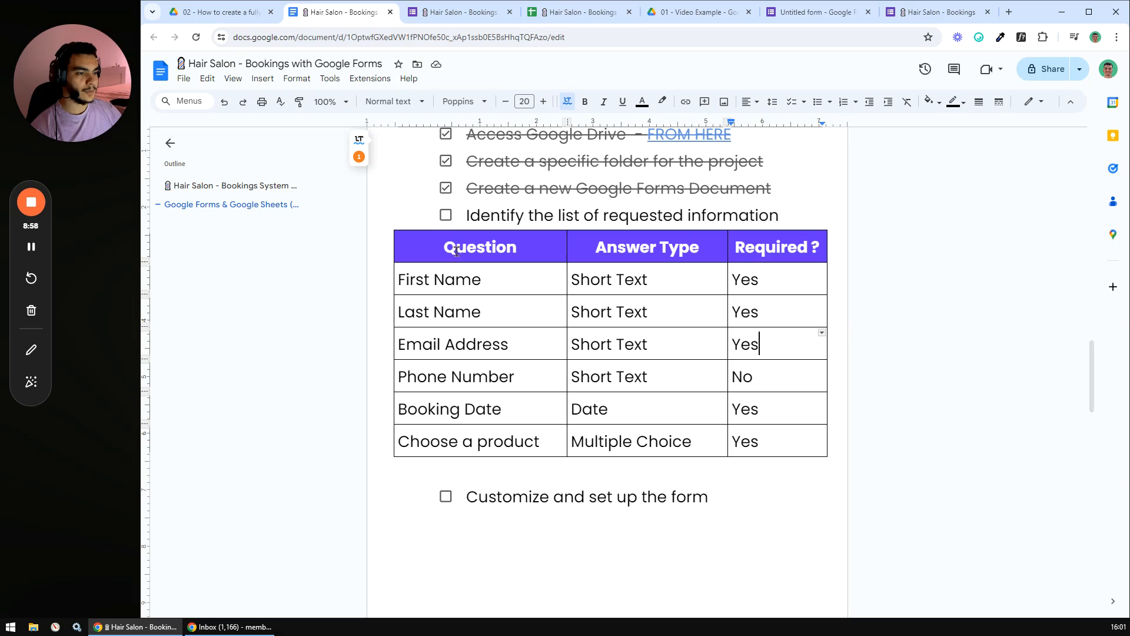
pyautogui.moveTo(514, 345); pyautogui.dragTo(395, 345)
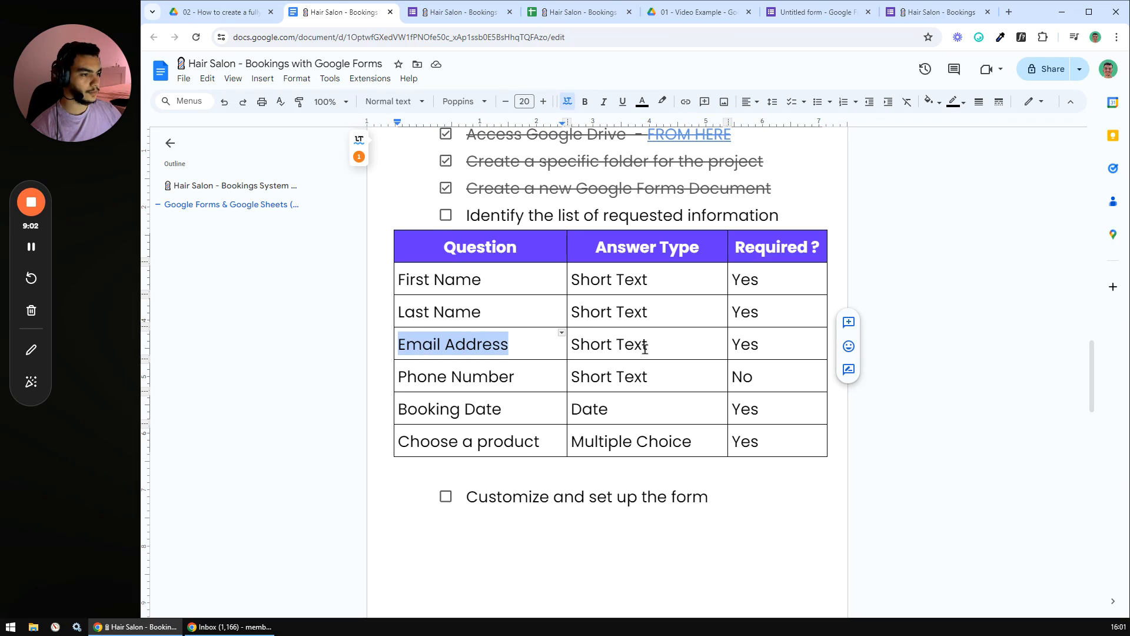
pyautogui.click(614, 345)
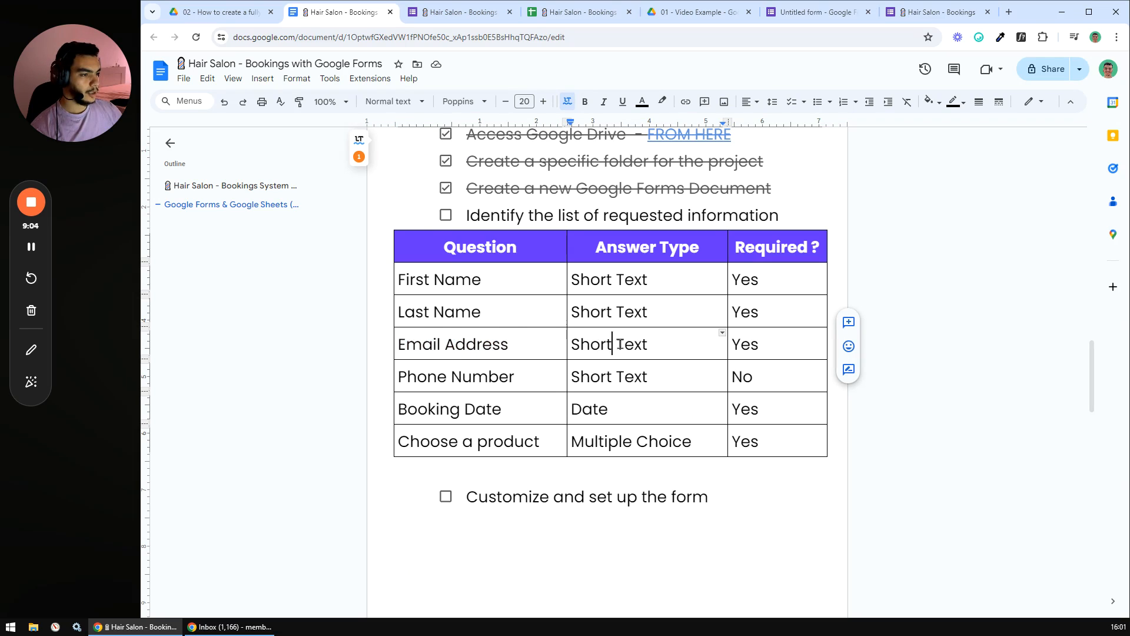
pyautogui.click(760, 342)
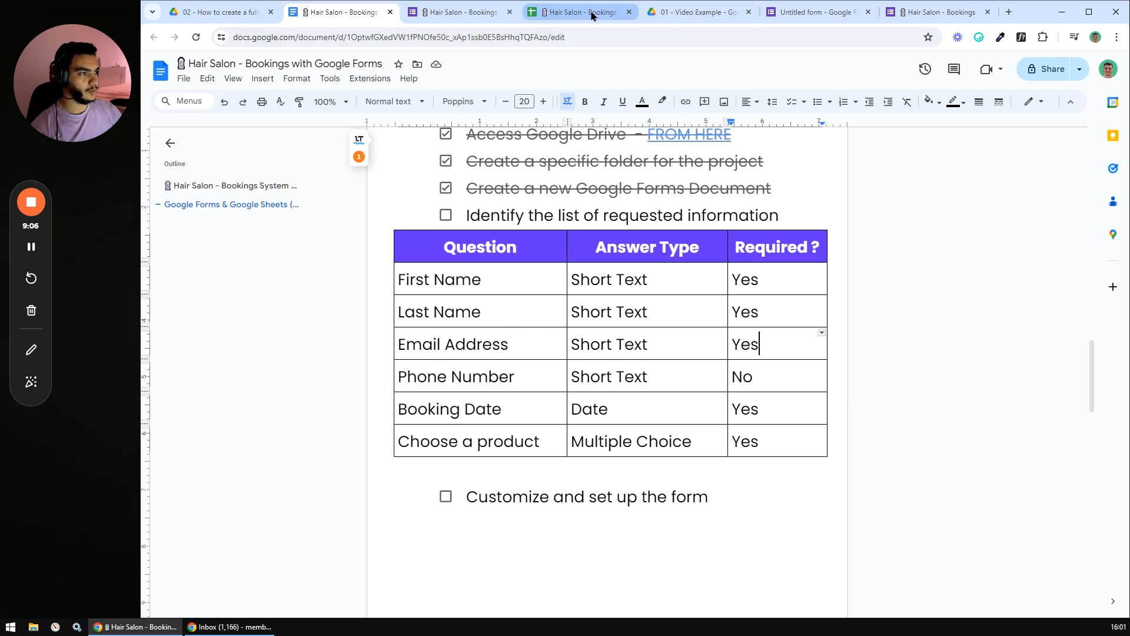
# - Title the question 'Email Address' in bold, make it required, and add a new question below
pyautogui.click(804, 13)
pyautogui.write('Email Address')
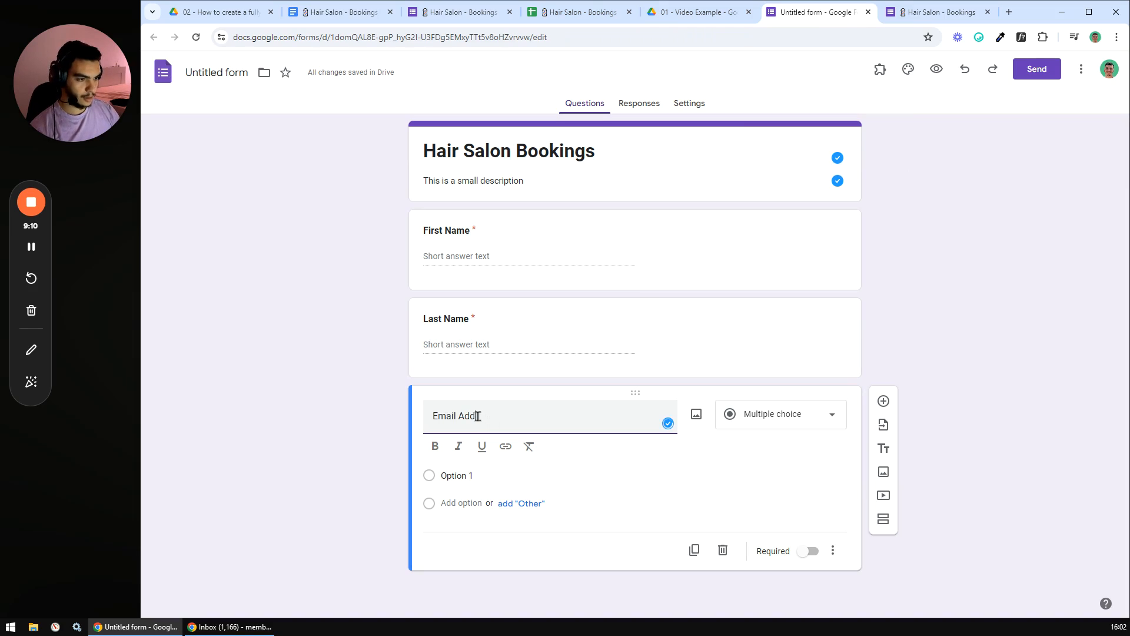
pyautogui.tripleClick(487, 416)
pyautogui.click(435, 446)
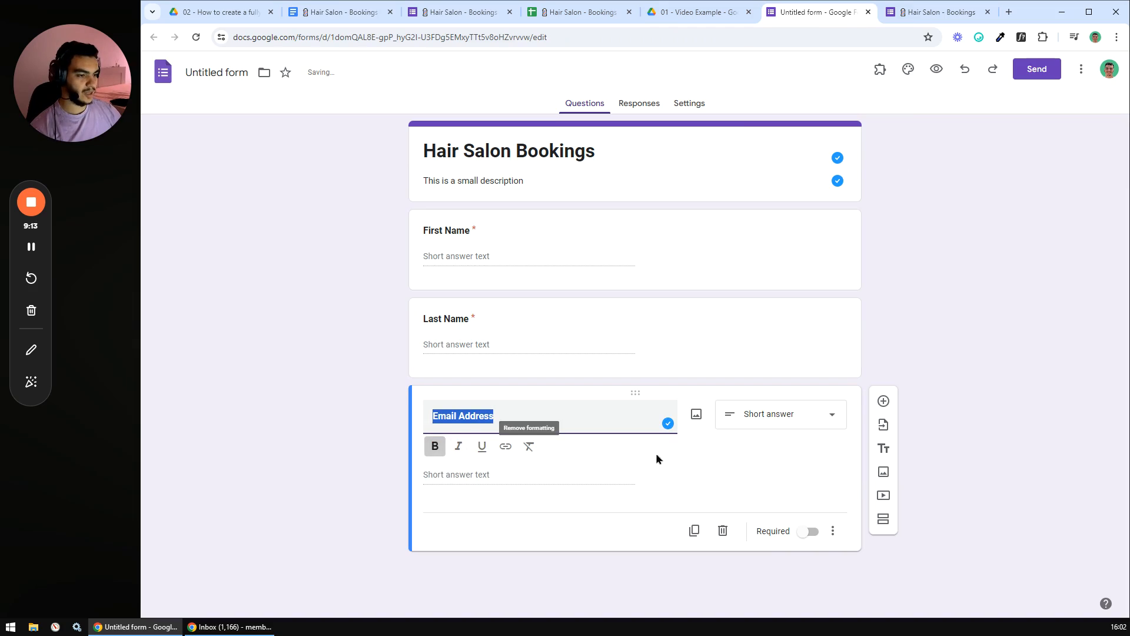
pyautogui.click(805, 532)
pyautogui.click(808, 508)
pyautogui.click(883, 401)
# - Check the Phone Number row's Required value ('No') in the checklist and return to the form
pyautogui.click(345, 13)
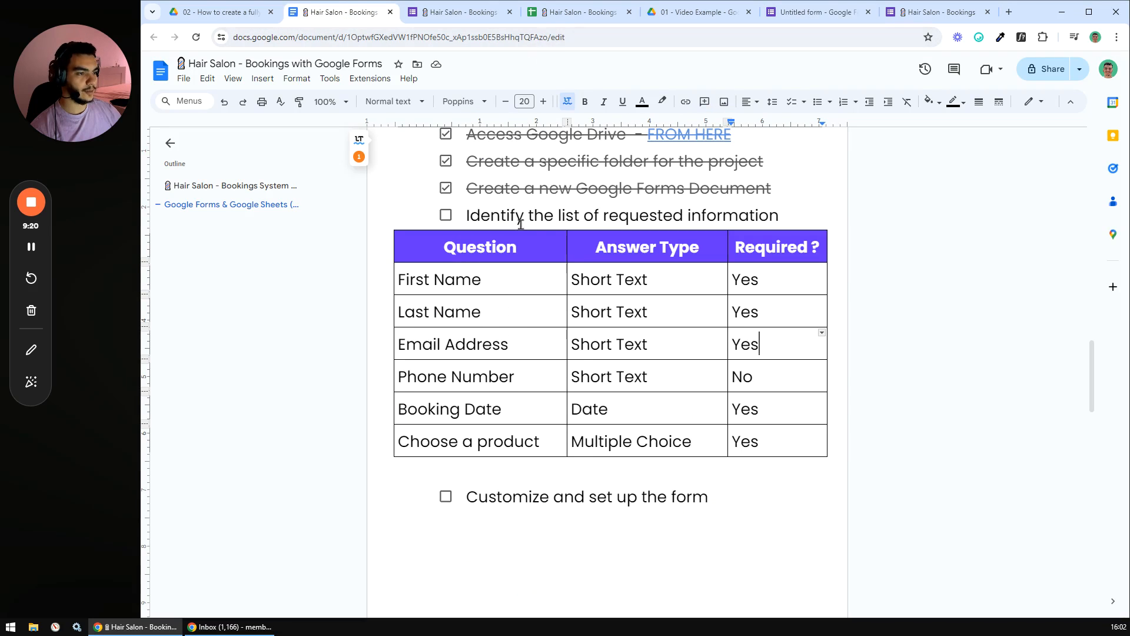
pyautogui.doubleClick(735, 376)
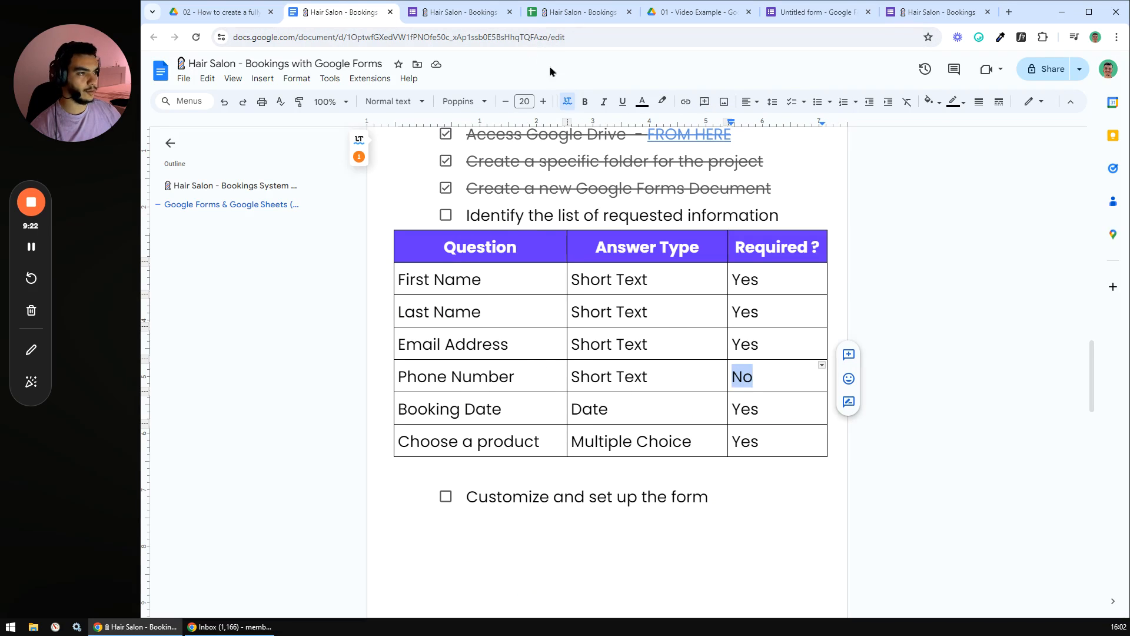
pyautogui.click(816, 13)
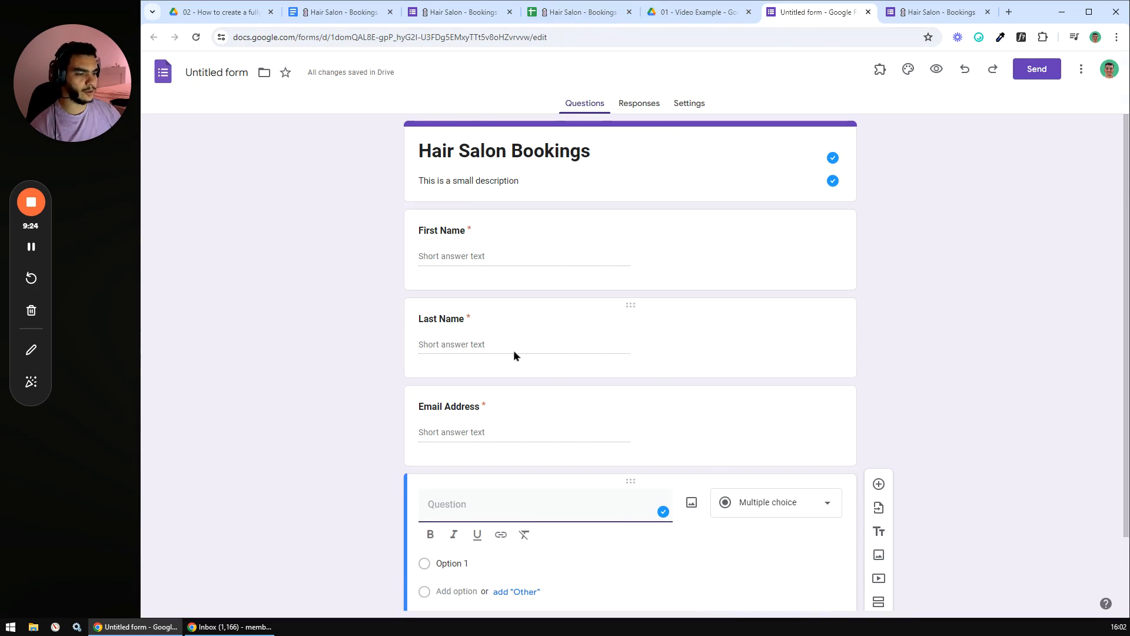
# - Title the new question 'Phone Number' in bold, leaving it optional
pyautogui.write('Phone Number')
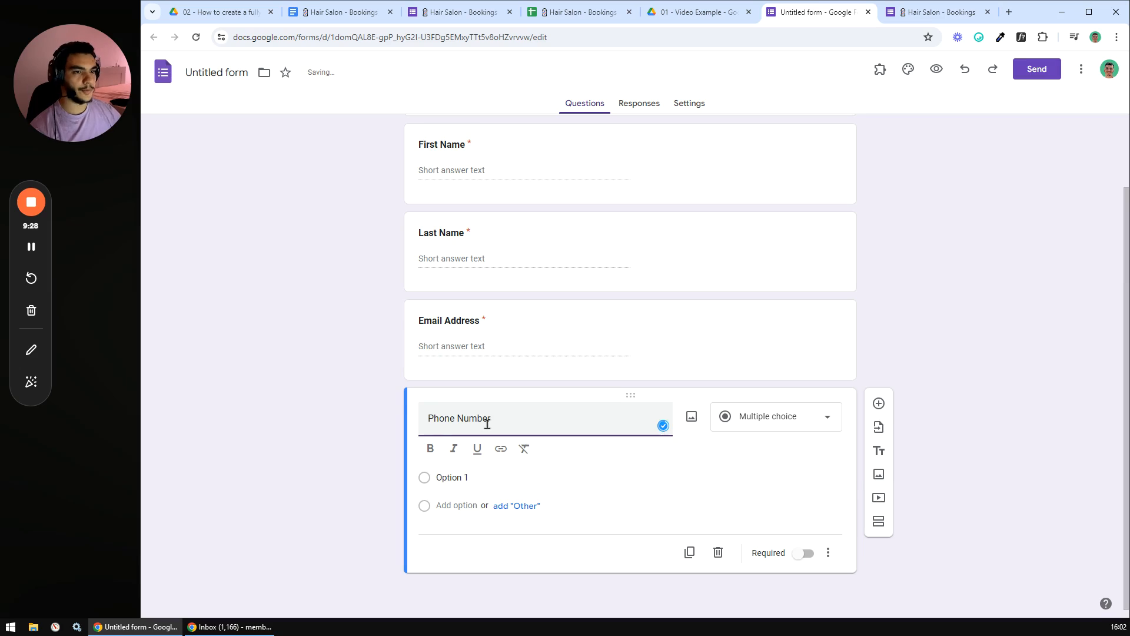
pyautogui.moveTo(488, 438); pyautogui.dragTo(419, 482)
pyautogui.click(437, 473)
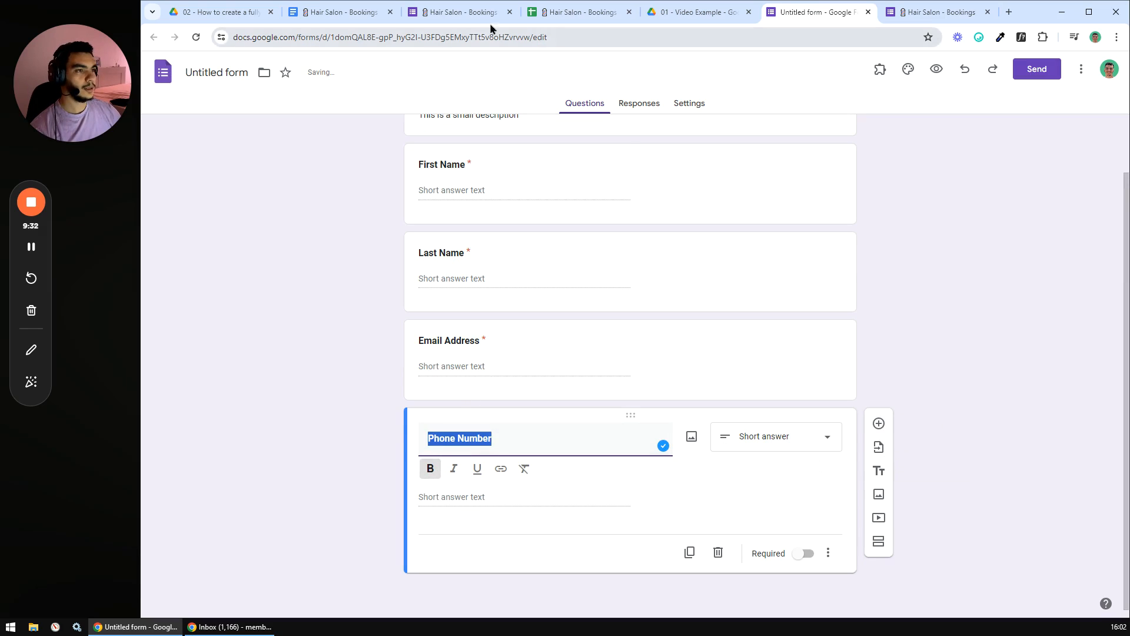
# - Look up Booking Date as the next question in the planning doc's table
pyautogui.click(346, 12)
pyautogui.scroll(-2, 524, 338)
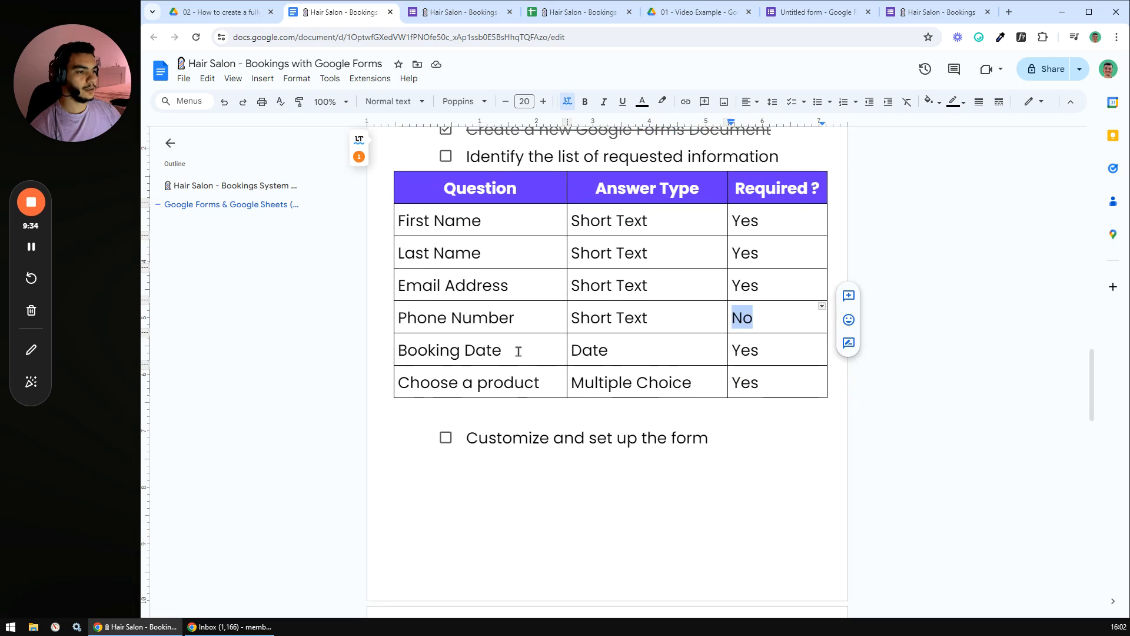
pyautogui.moveTo(513, 345); pyautogui.dragTo(400, 343)
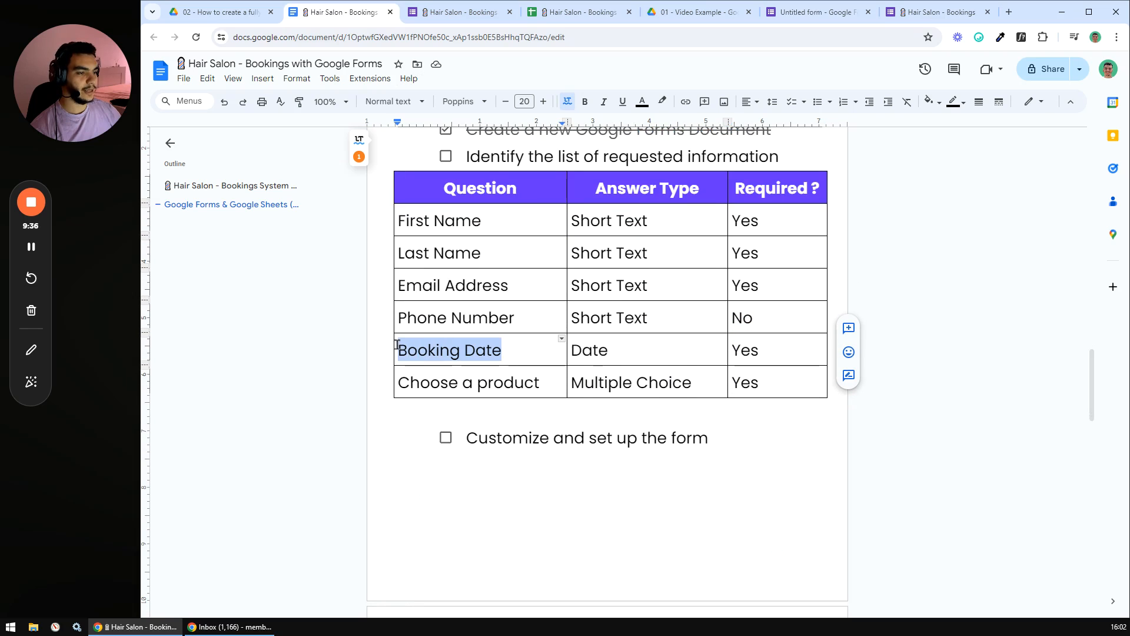
pyautogui.click(789, 12)
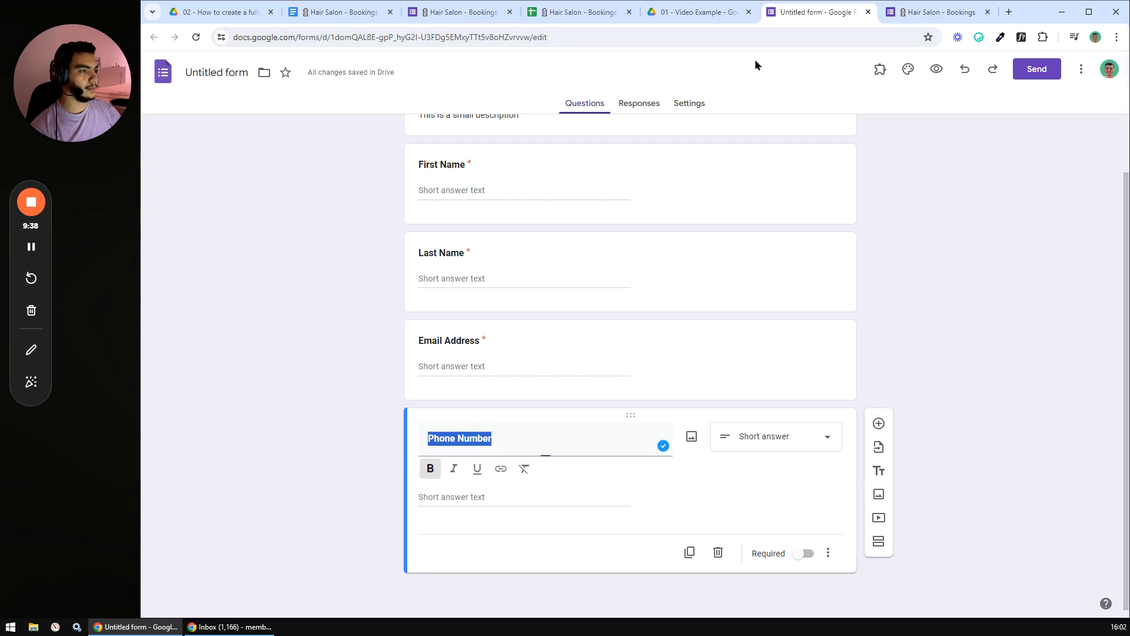
# - Add a bold 'Booking Date' question with the Date answer type, marked required
pyautogui.click(518, 445)
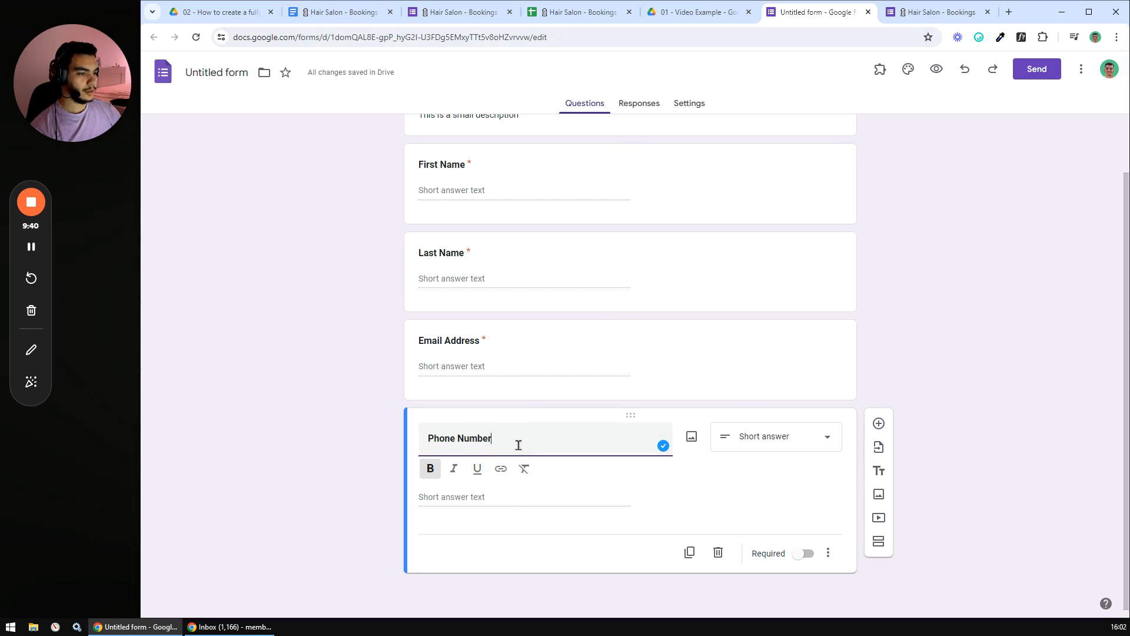
pyautogui.click(877, 425)
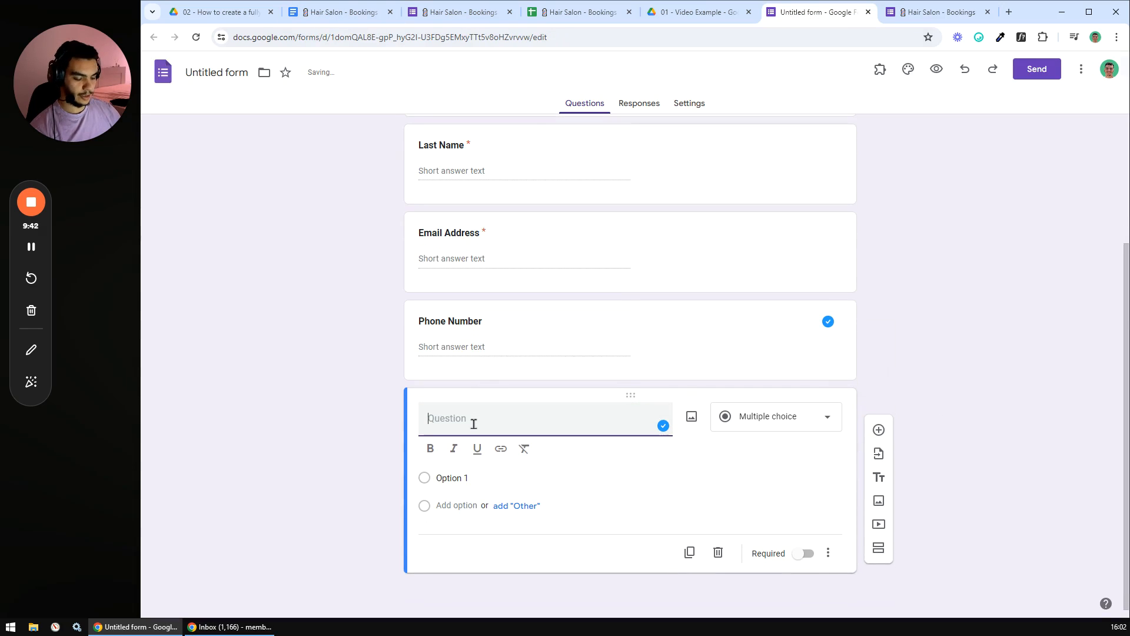
pyautogui.write('Booking Date')
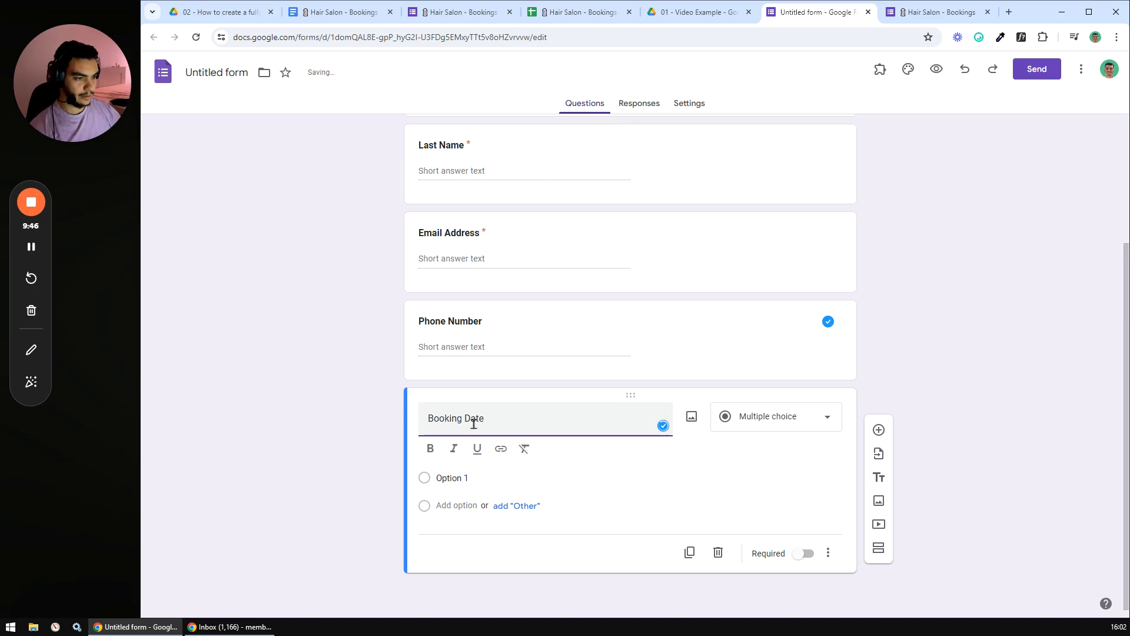
pyautogui.tripleClick(469, 445)
pyautogui.click(430, 477)
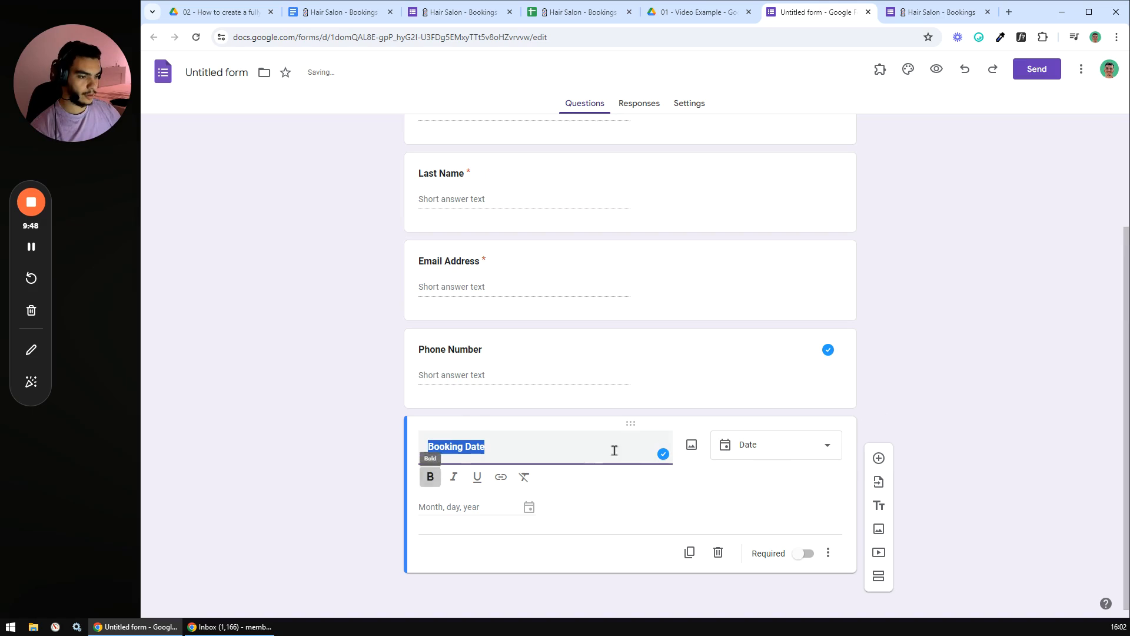
pyautogui.click(762, 445)
pyautogui.click(761, 450)
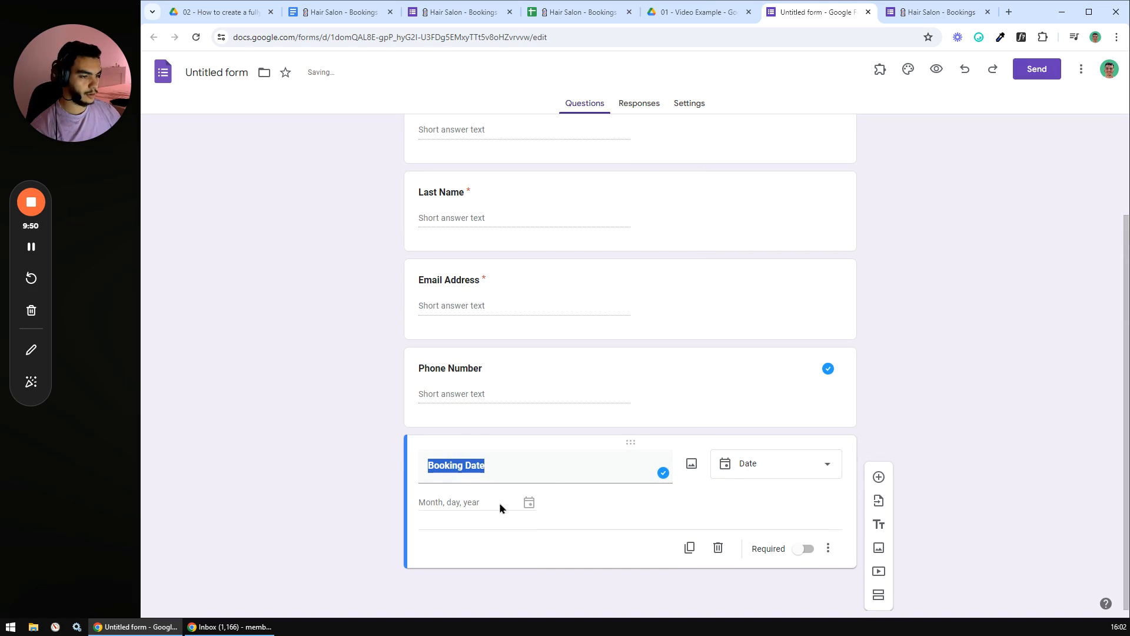
pyautogui.click(625, 493)
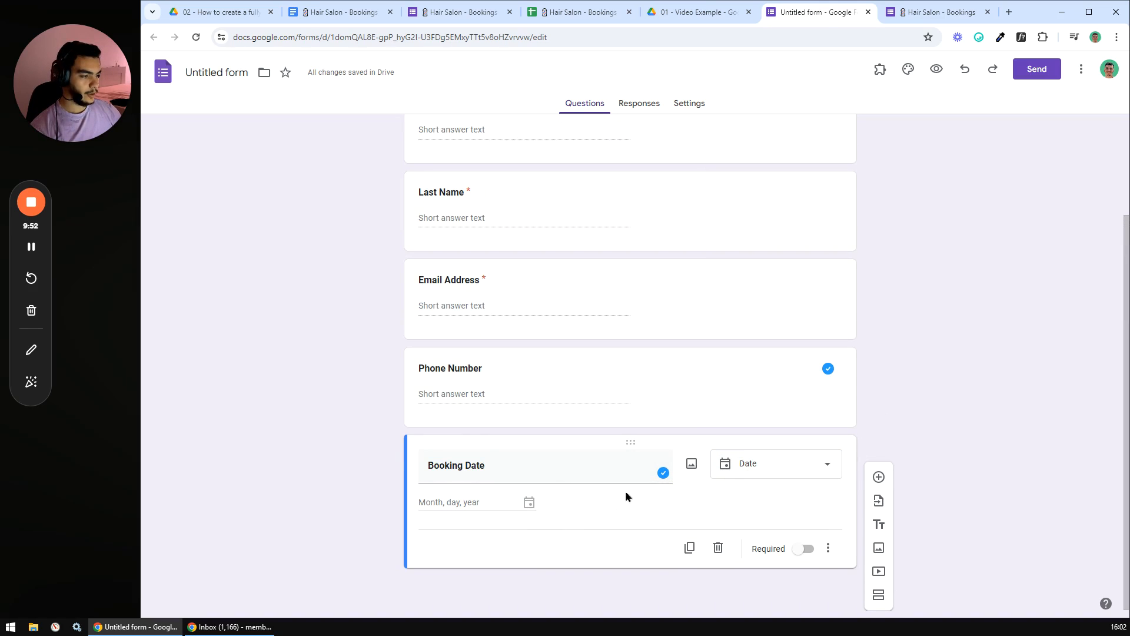
pyautogui.click(798, 547)
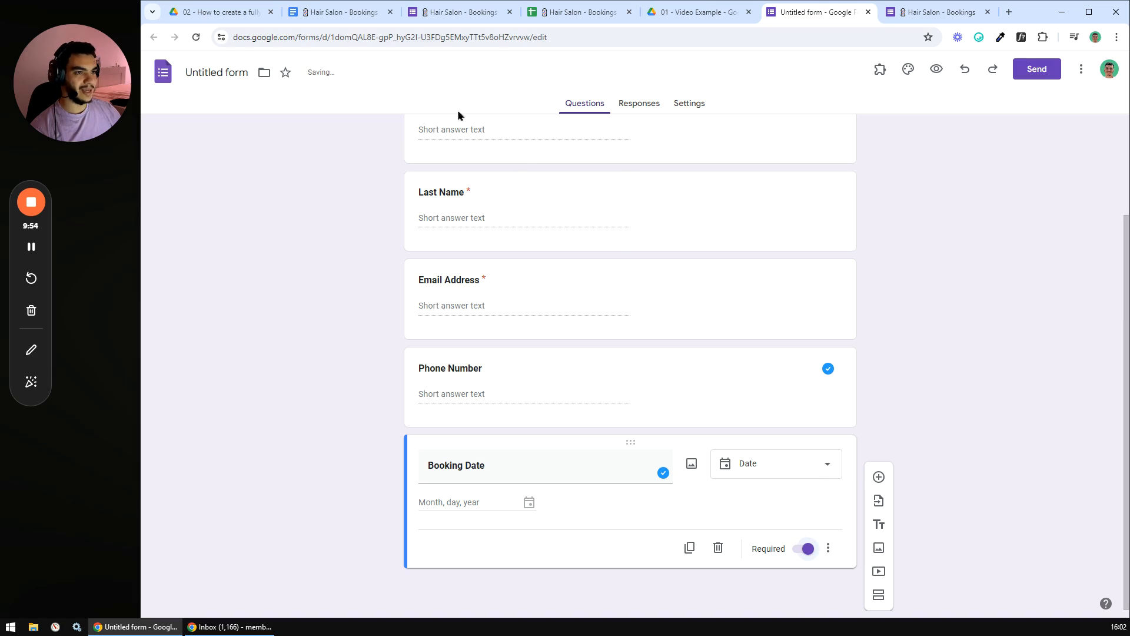
# - Check the 'Choose a product' row in the planning doc's question table
pyautogui.click(341, 12)
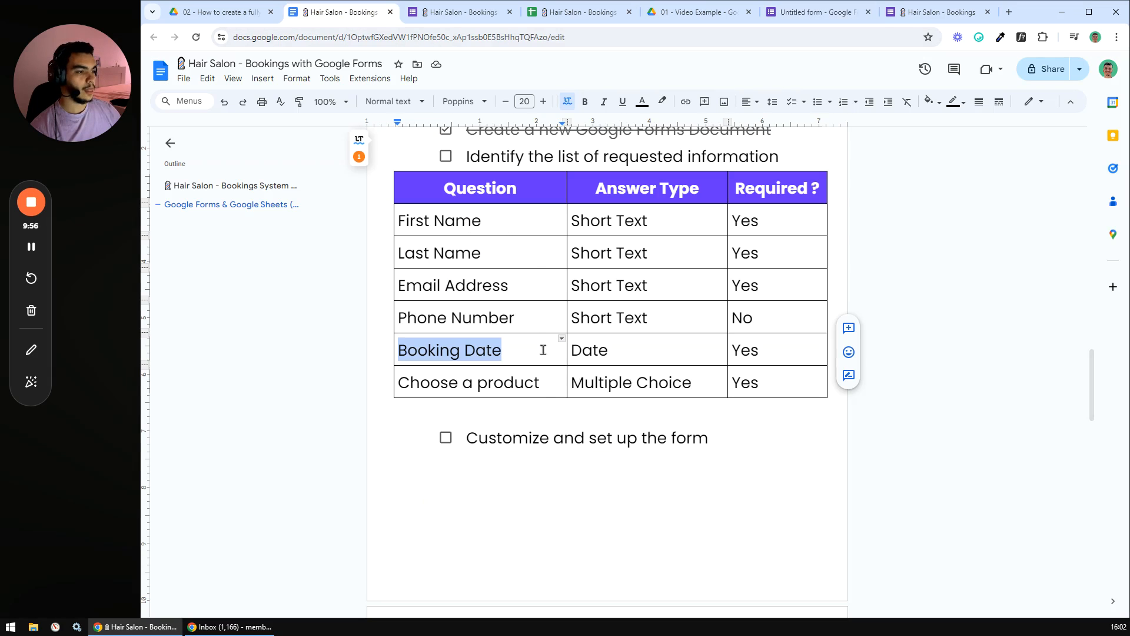
pyautogui.click(543, 383)
pyautogui.moveTo(403, 386); pyautogui.dragTo(533, 386)
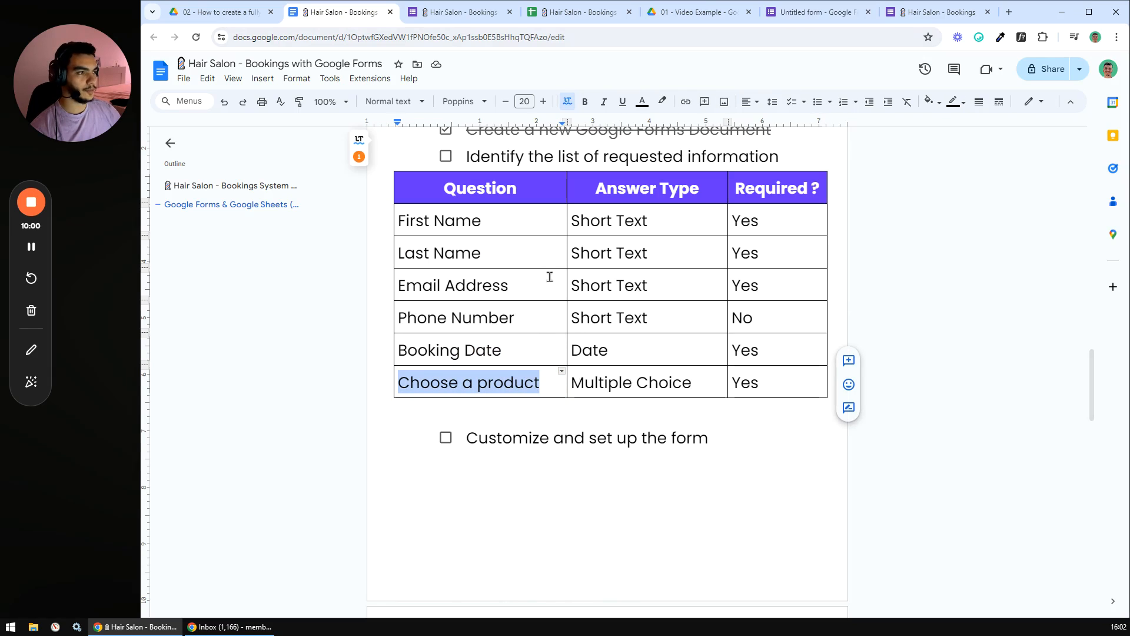
pyautogui.click(832, 12)
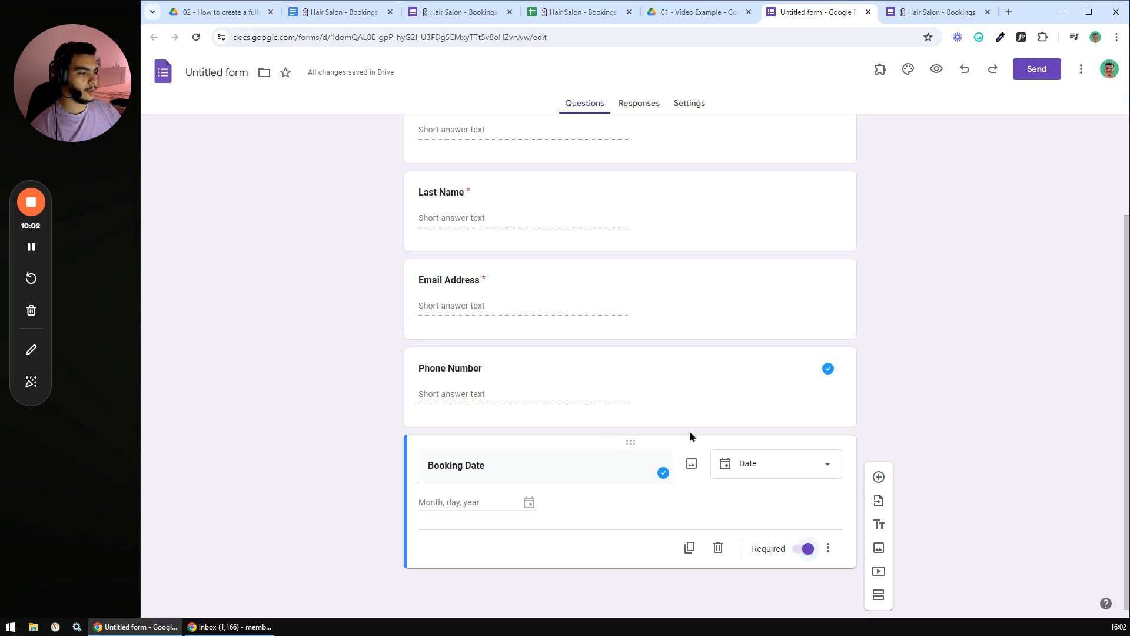
# - Add a question titled 'Can you please choose a product ?' and begin editing its first option
pyautogui.click(879, 477)
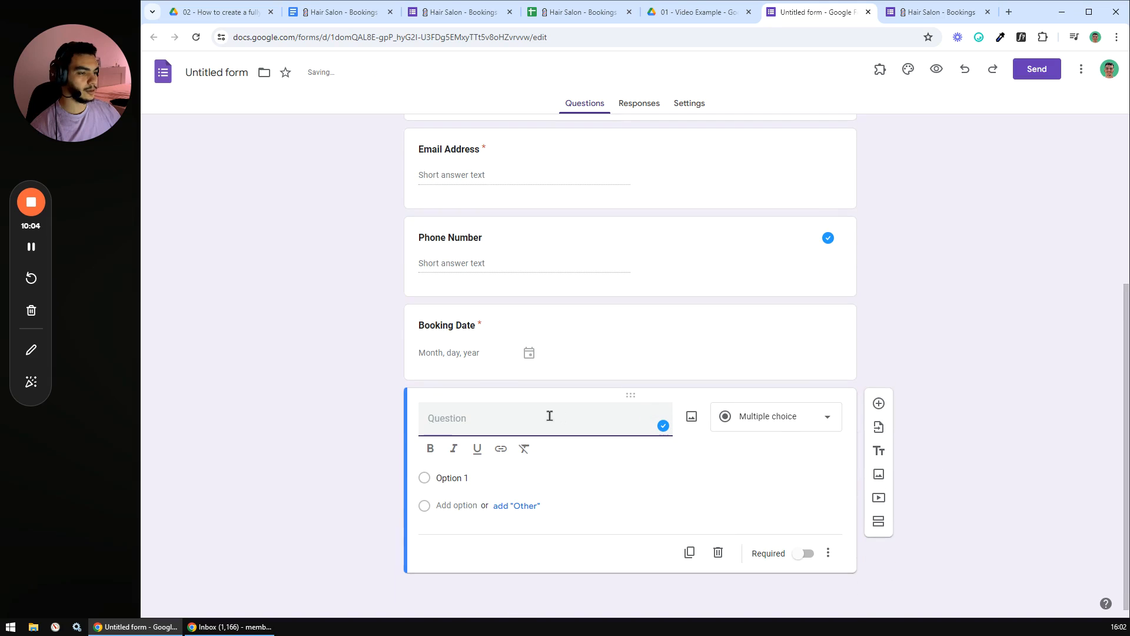
pyautogui.write('Cho')
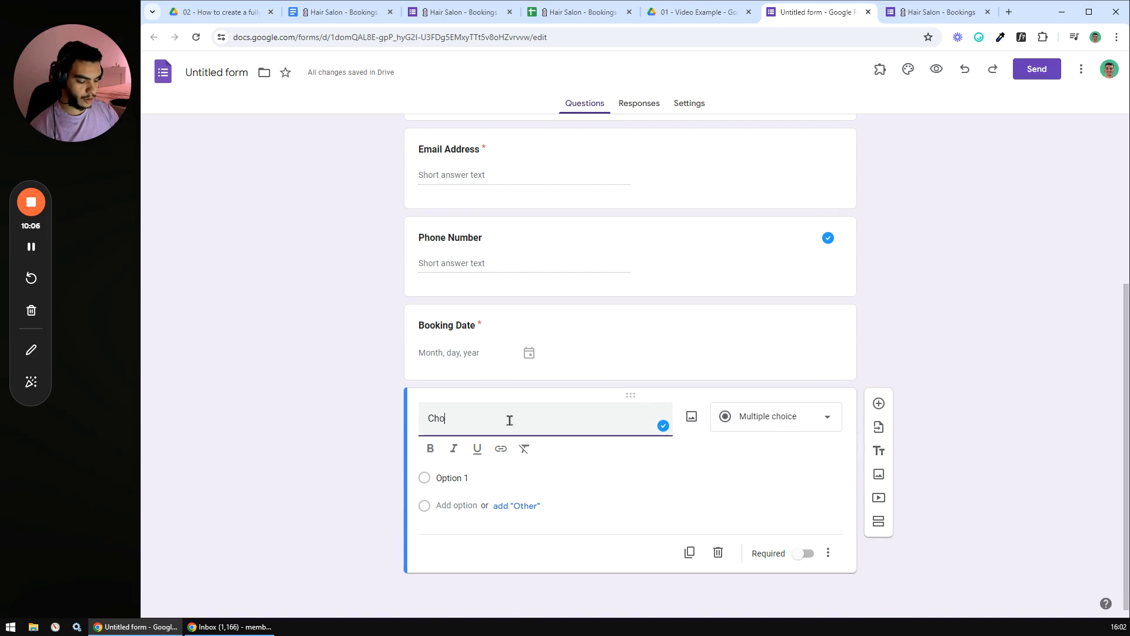
pyautogui.write('ose Product')
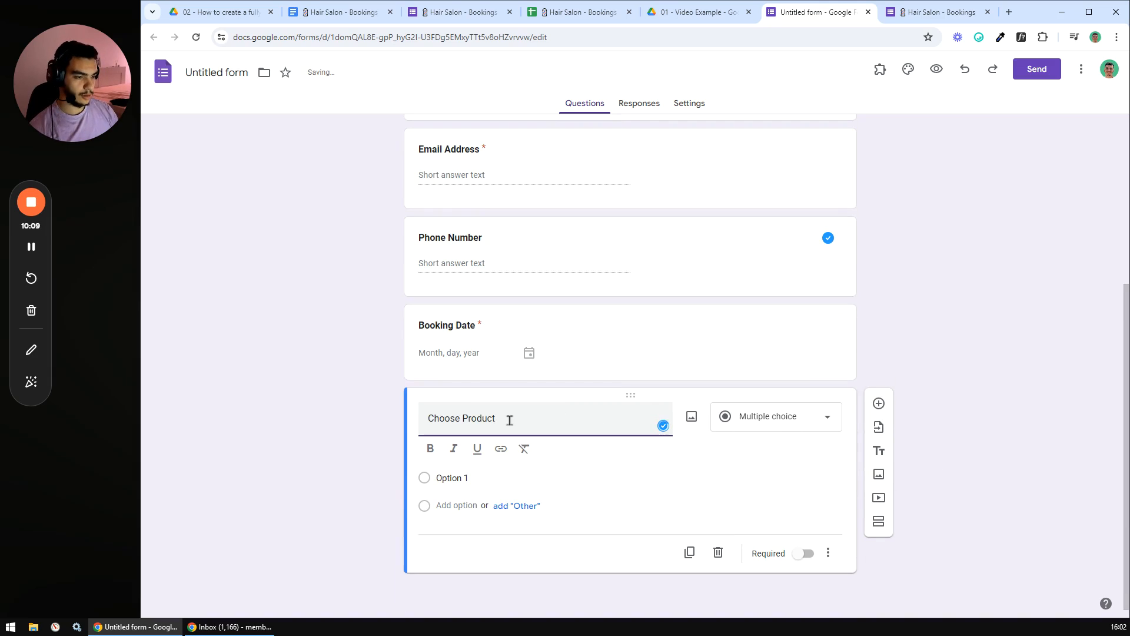
pyautogui.hotkey('ctrl', 'a')
pyautogui.write('Can you pleas')
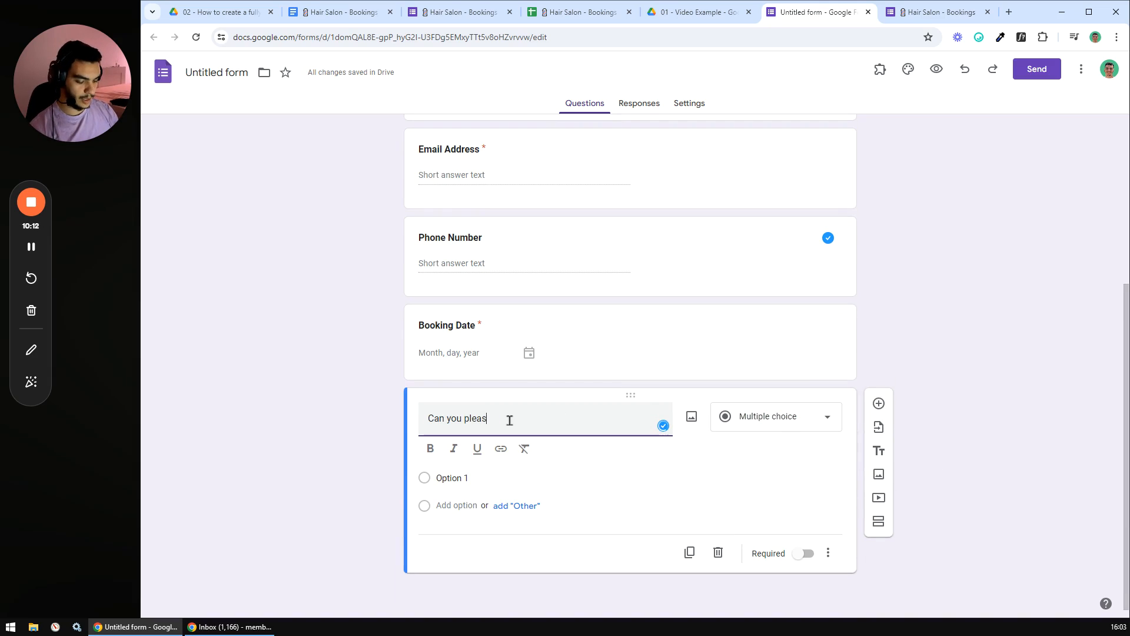
pyautogui.write('e choose a product ?')
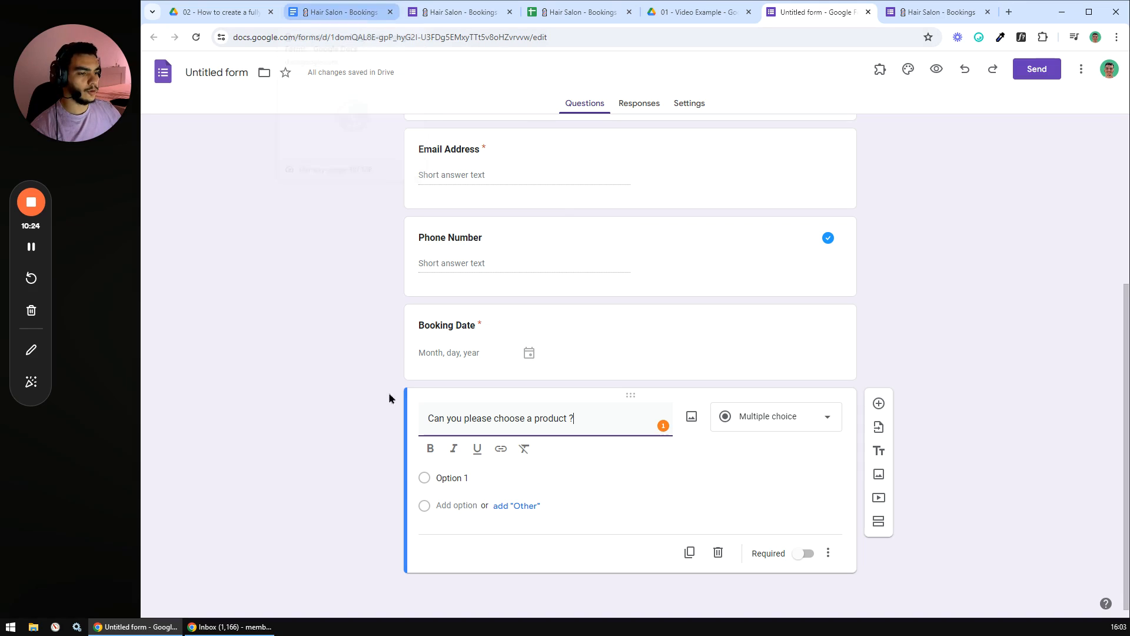
pyautogui.click(488, 475)
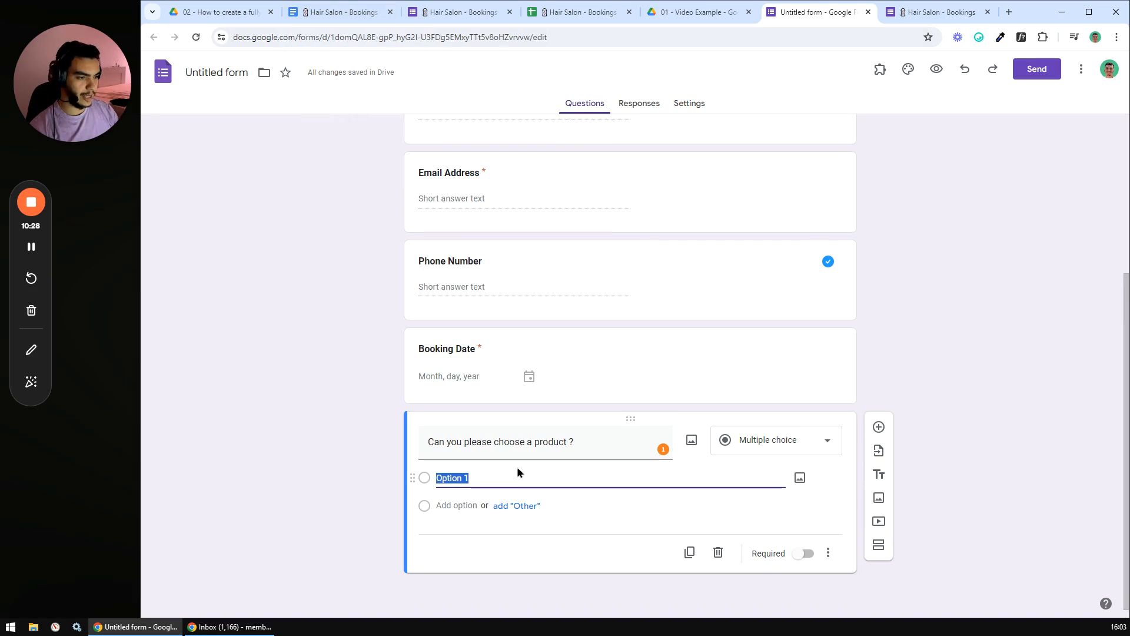
# - Enter product options Haircut 01, Haircut 02 and Hair cut 03, leaving a new Option 4
pyautogui.write('Hair 01')
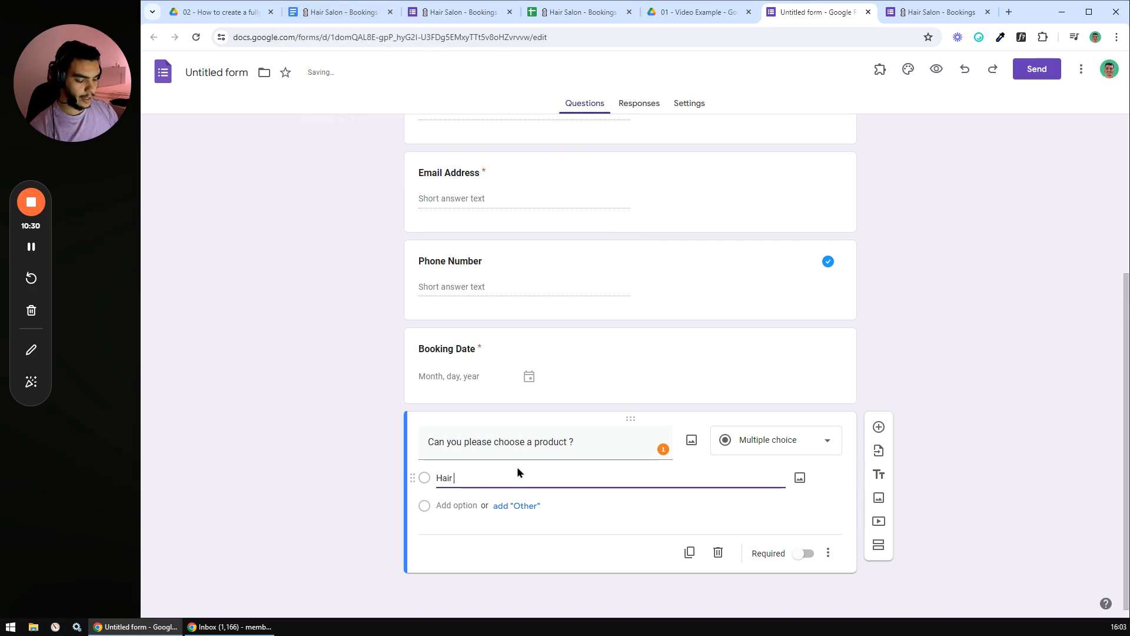
pyautogui.press('BackSpace')
pyautogui.press('BackSpace')
pyautogui.press('BackSpace')
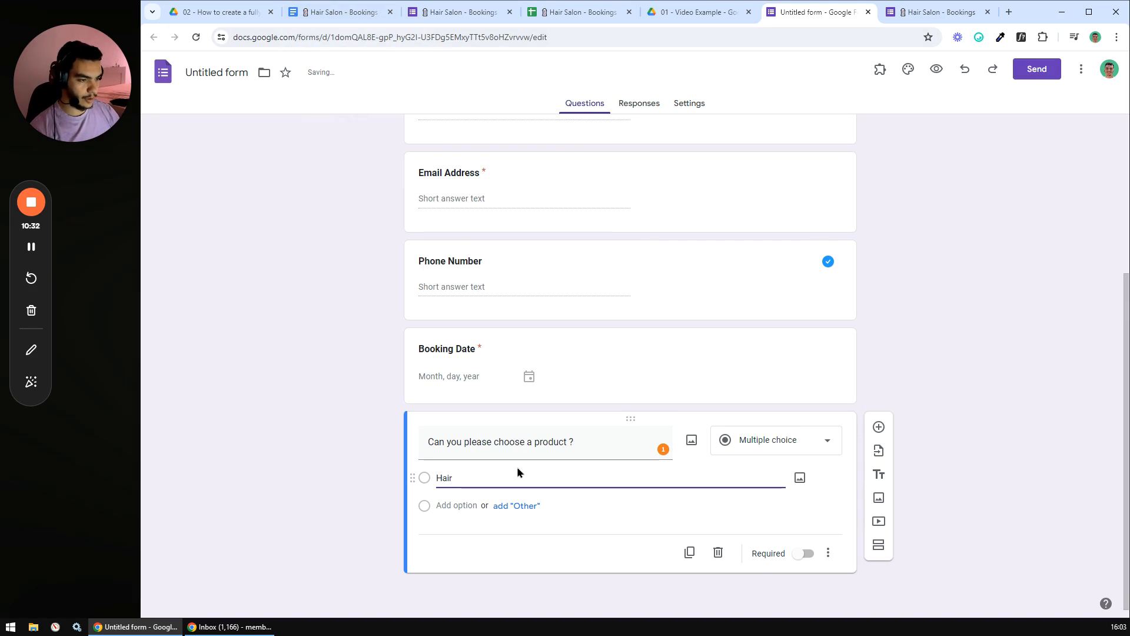
pyautogui.write('cut 01')
pyautogui.click(517, 505)
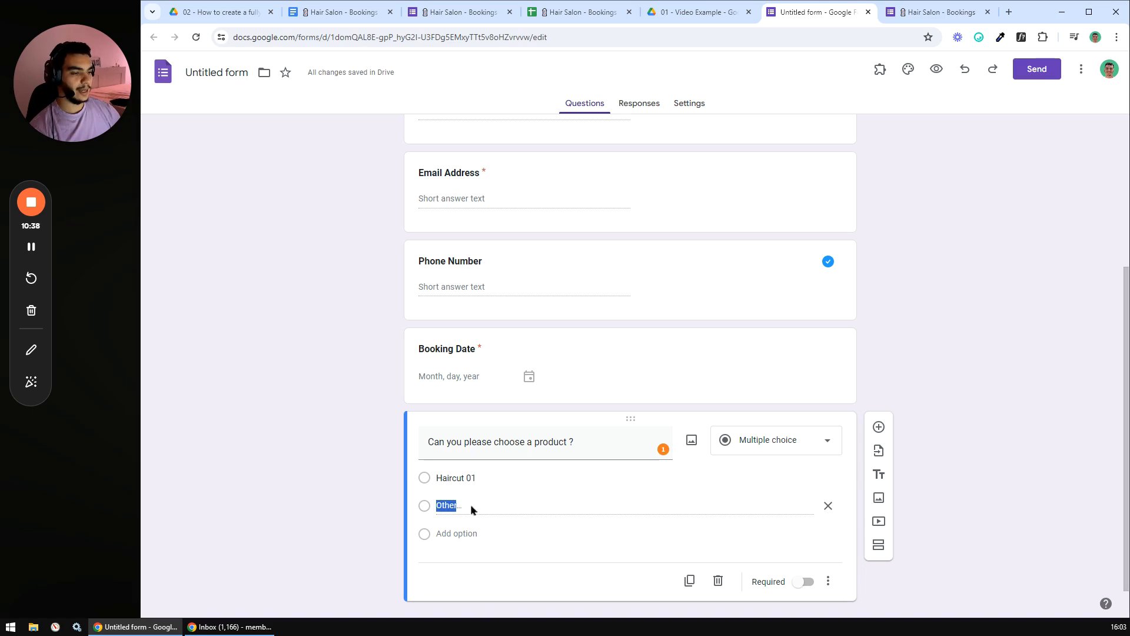
pyautogui.click(828, 505)
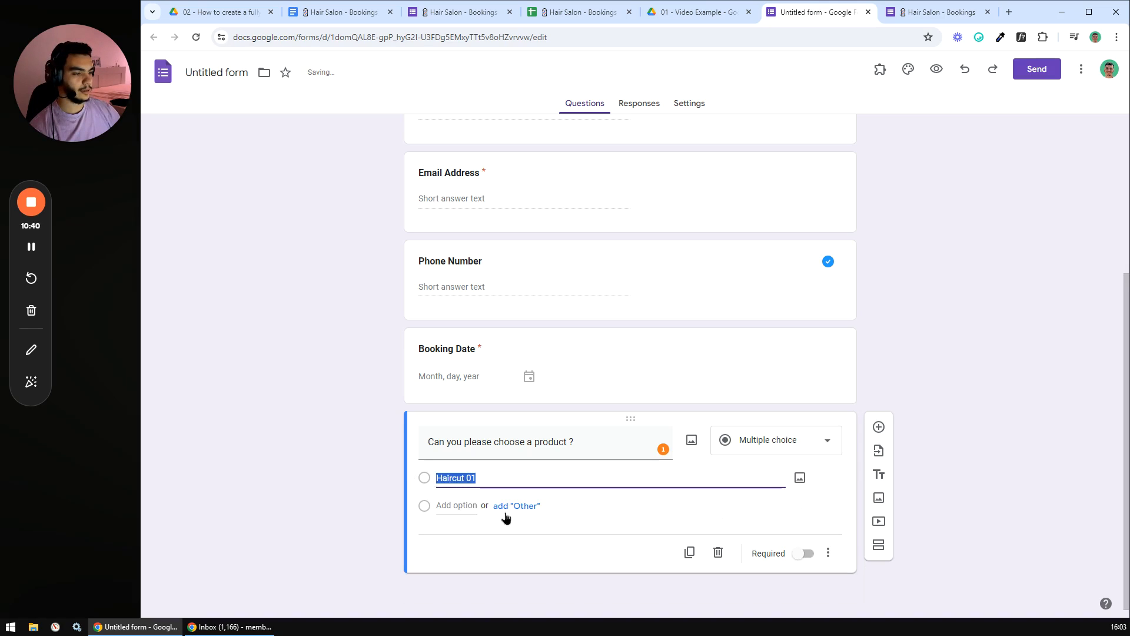
pyautogui.click(453, 505)
pyautogui.write('Haircut 02')
pyautogui.press('Return')
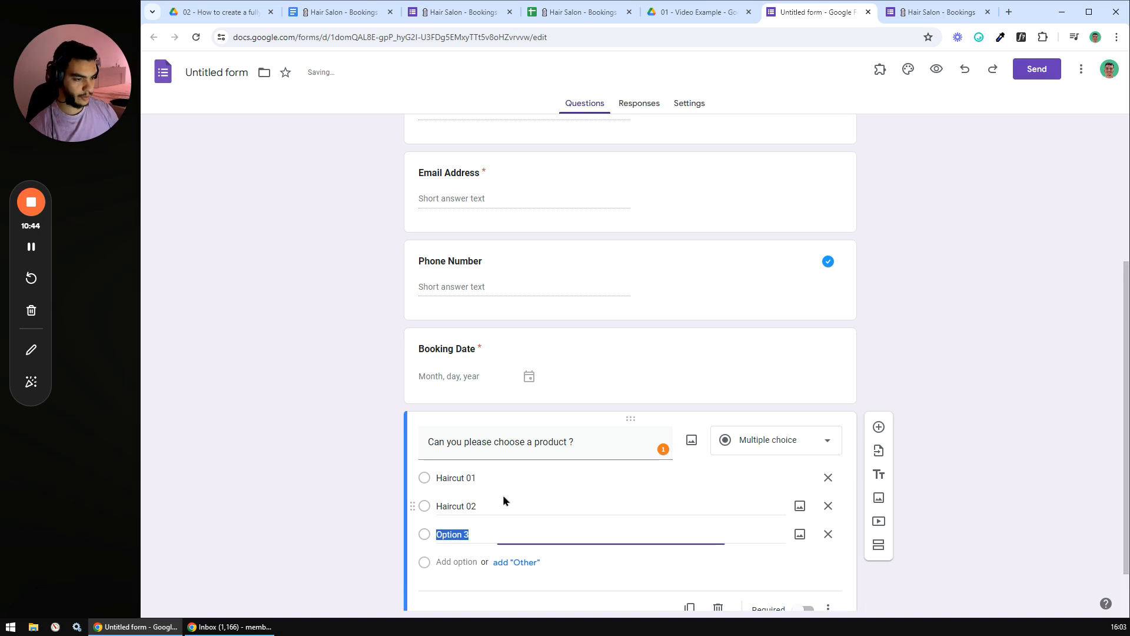
pyautogui.write('Hair cut')
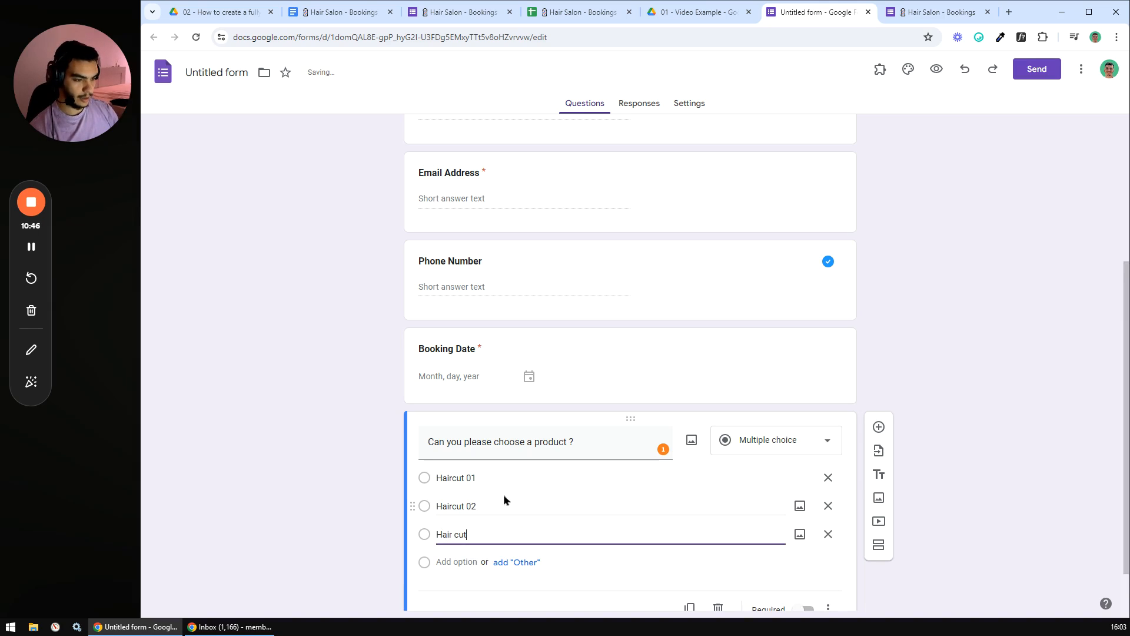
pyautogui.write(' 03')
pyautogui.press('Return')
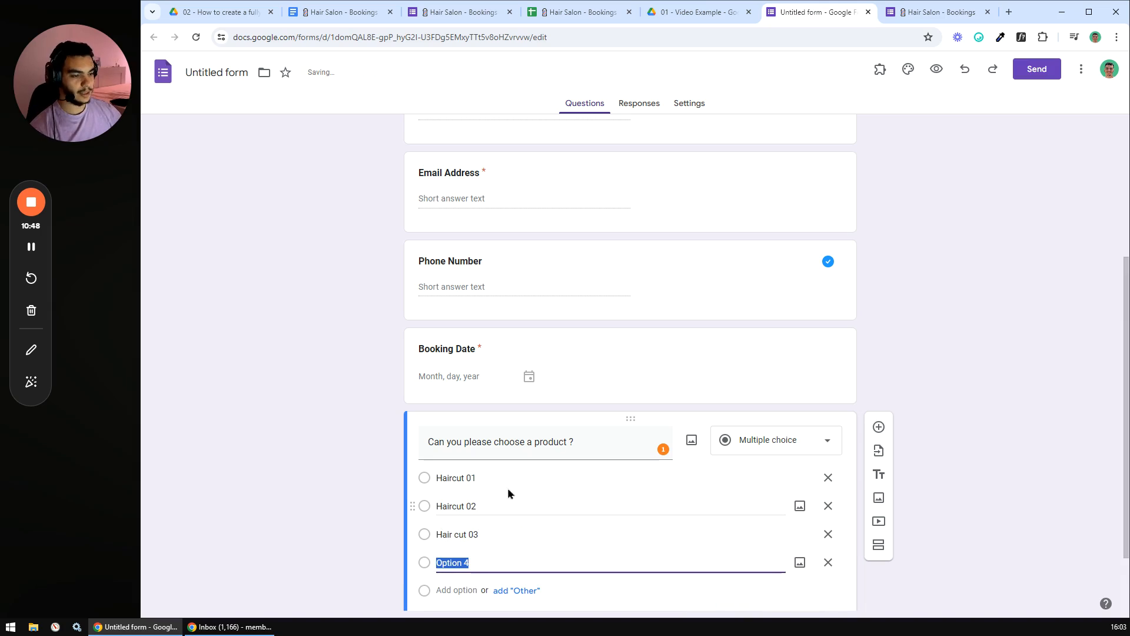
pyautogui.scroll(-2, 584, 507)
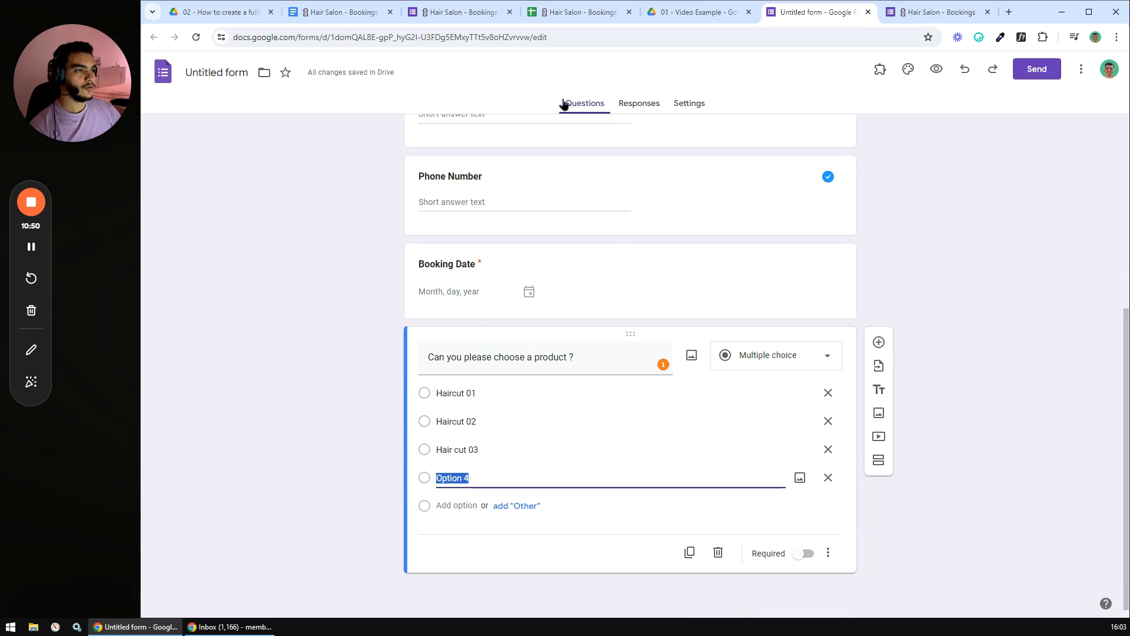
# - In the bookings spreadsheet's Products sheet, copy 'Haircut Only' from cell A2
pyautogui.click(581, 13)
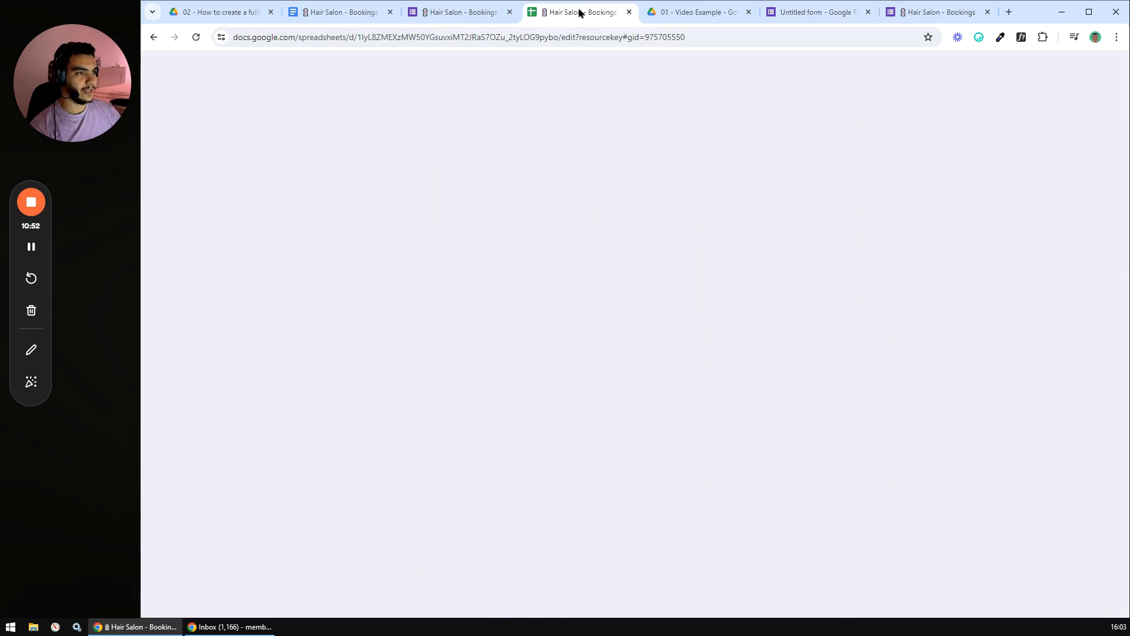
pyautogui.click(447, 609)
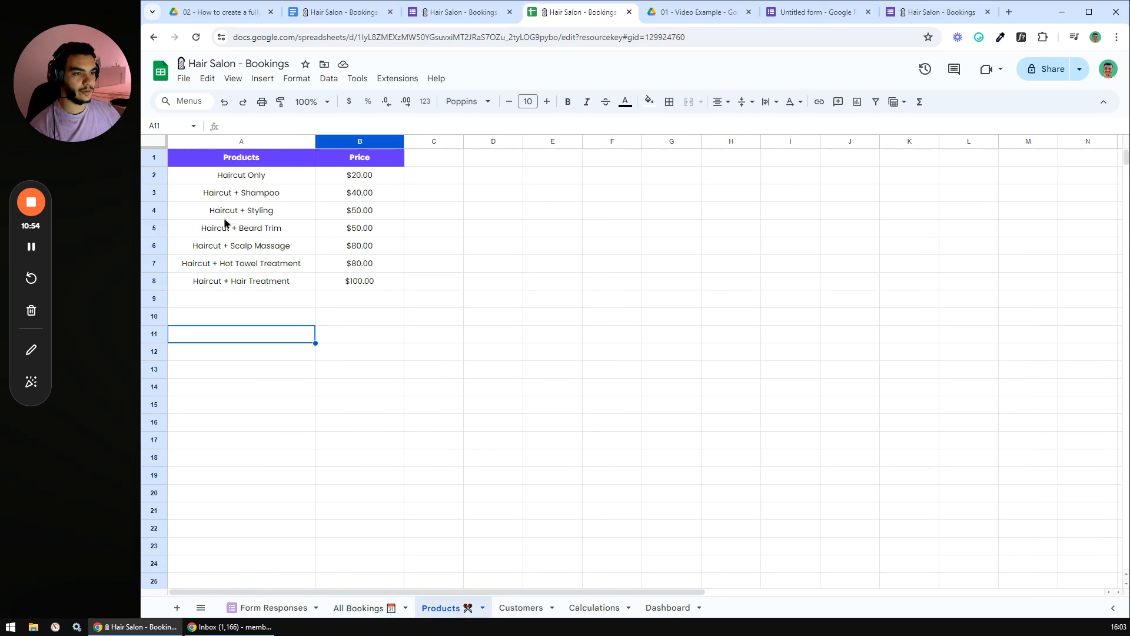
pyautogui.moveTo(241, 180); pyautogui.dragTo(283, 277)
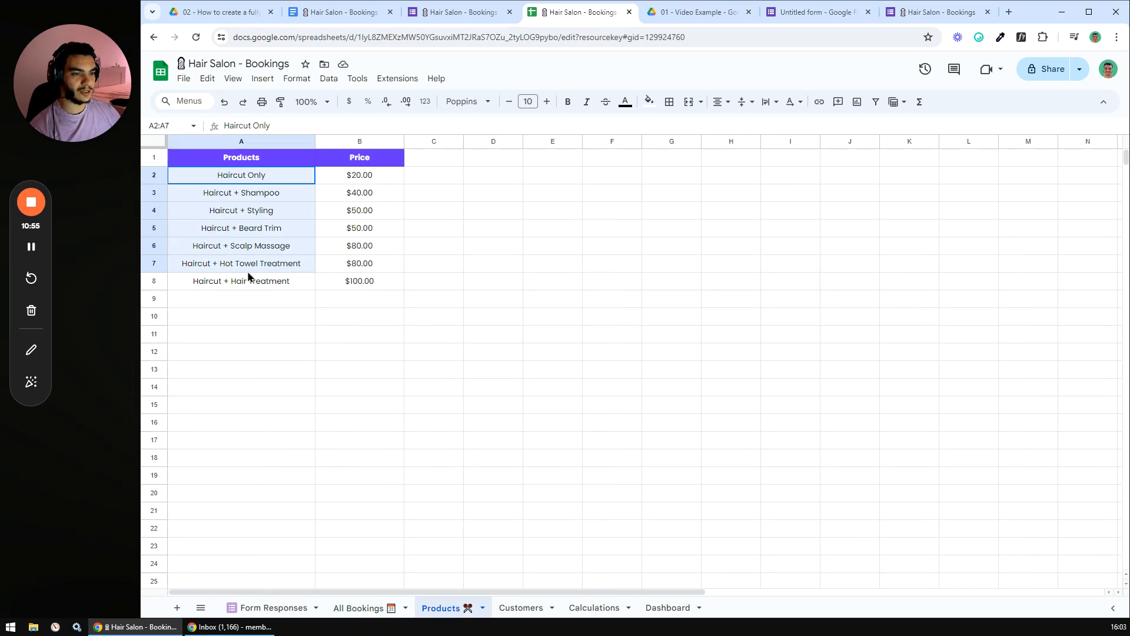
pyautogui.click(246, 179)
pyautogui.hotkey('ctrl', 'c')
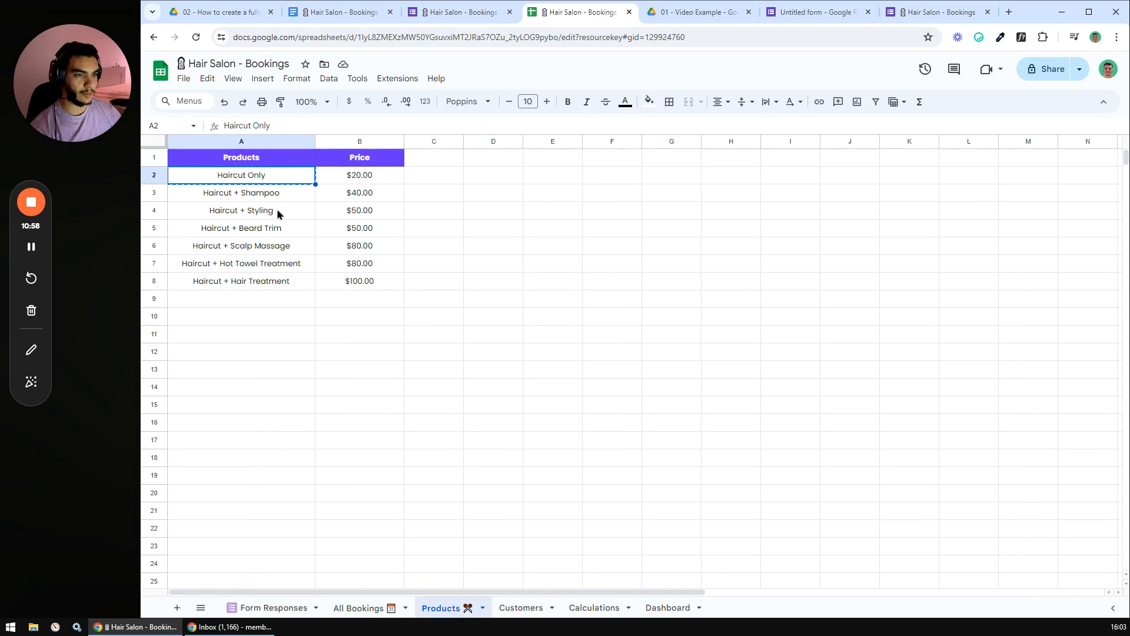
# - Replace the first three options with Haircut Only, Haircut + Shampoo and Haircut + Styling from the sheet
pyautogui.click(789, 11)
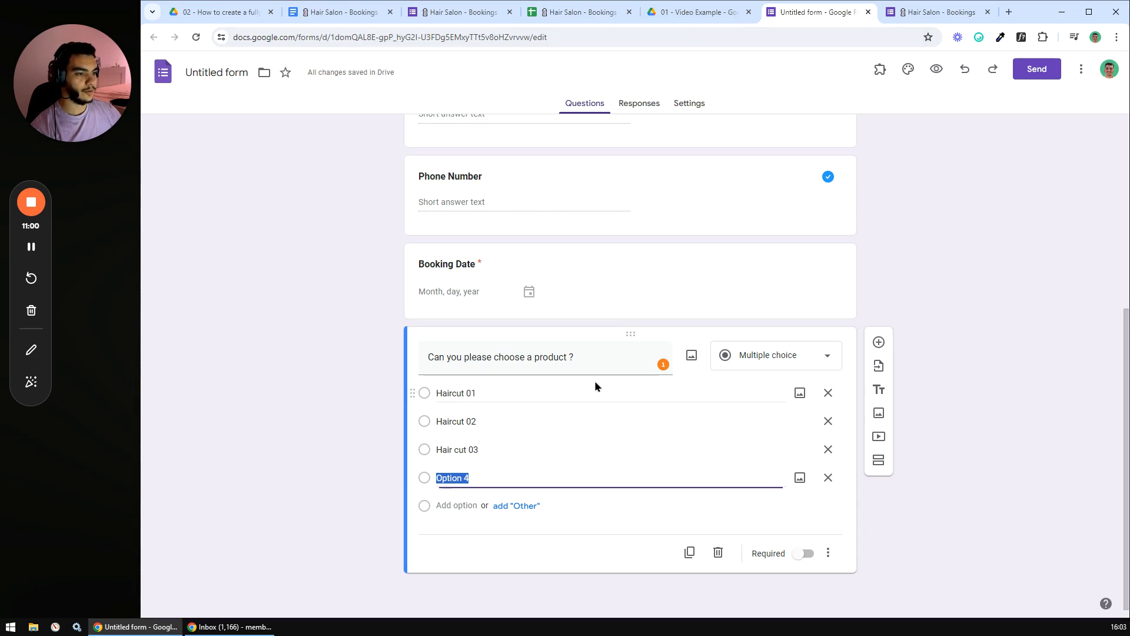
pyautogui.tripleClick(473, 393)
pyautogui.hotkey('ctrl', 'v')
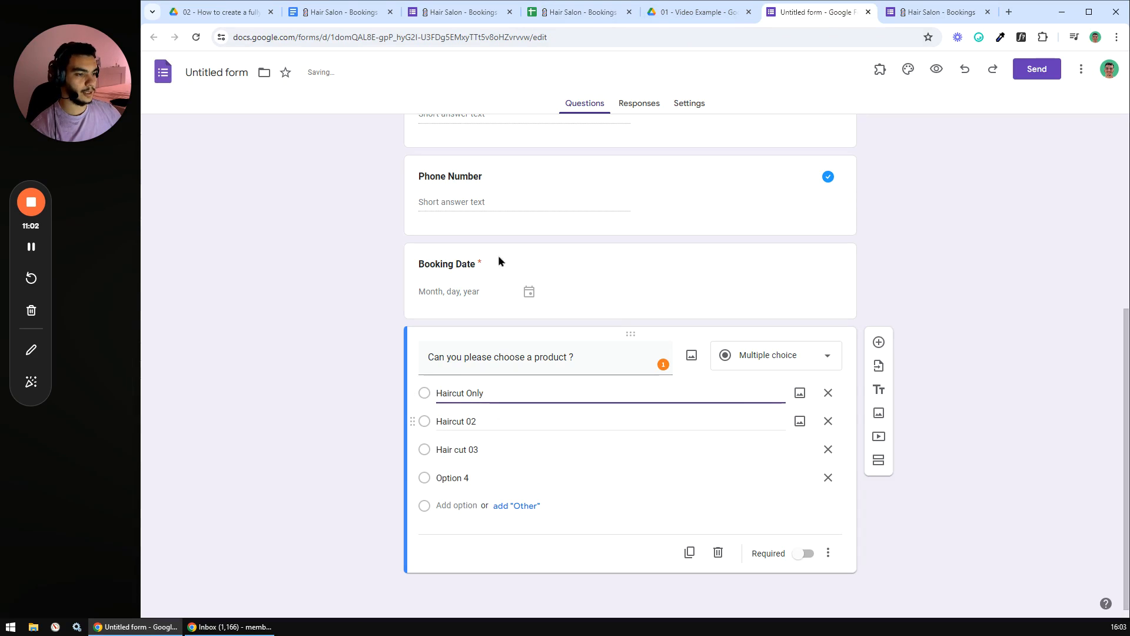
pyautogui.click(576, 13)
pyautogui.click(258, 194)
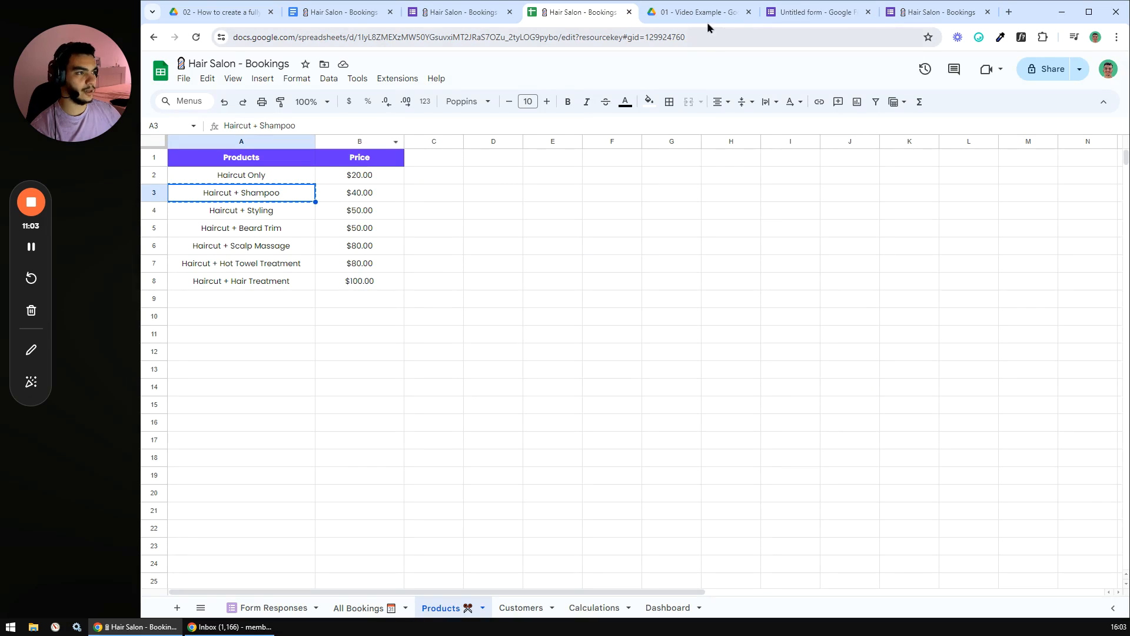
pyautogui.click(800, 12)
pyautogui.tripleClick(467, 421)
pyautogui.hotkey('ctrl', 'v')
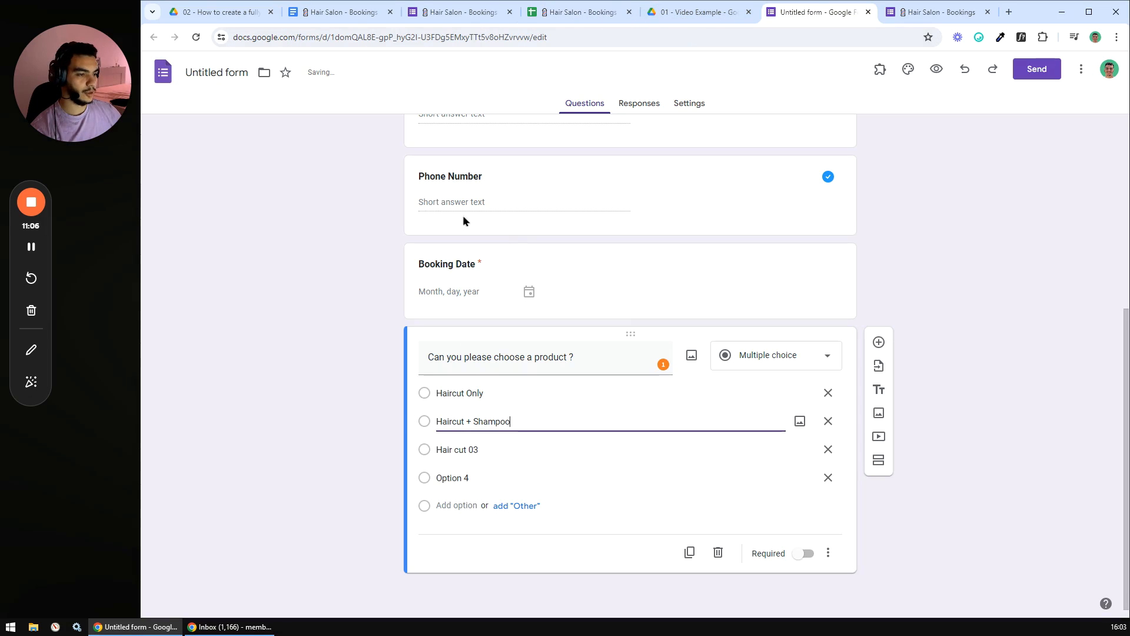
pyautogui.click(565, 12)
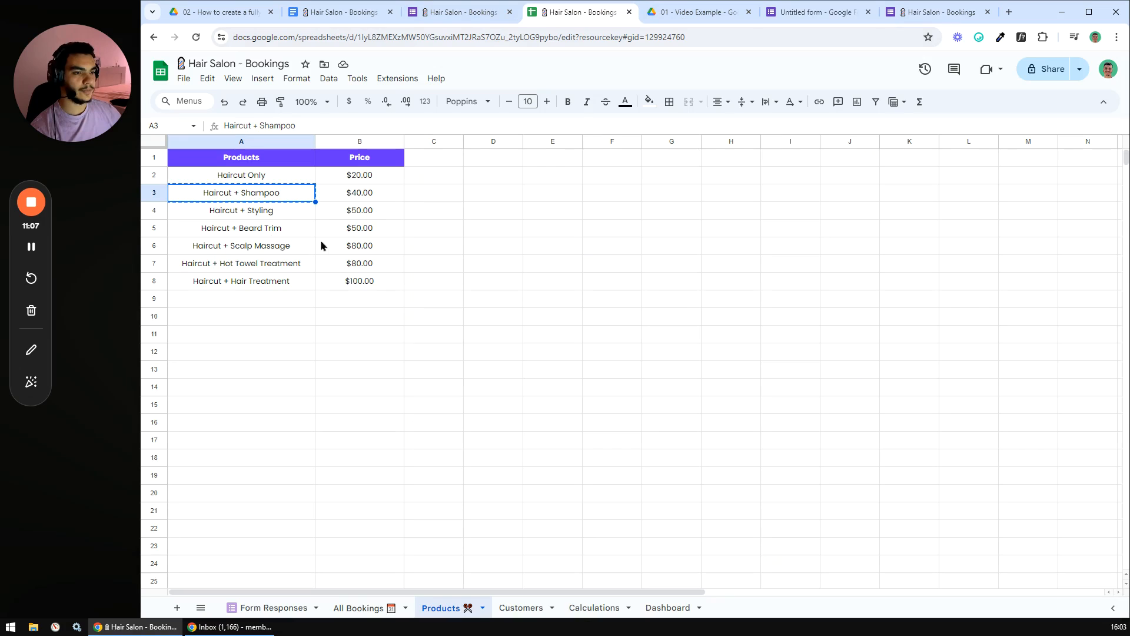
pyautogui.click(240, 212)
pyautogui.hotkey('ctrl', 'c')
pyautogui.click(804, 22)
pyautogui.tripleClick(472, 449)
pyautogui.hotkey('ctrl', 'v')
# - Fill Option 4 with Haircut + Beard Trim and add Haircut + Scalp Massage as a fifth option
pyautogui.click(565, 12)
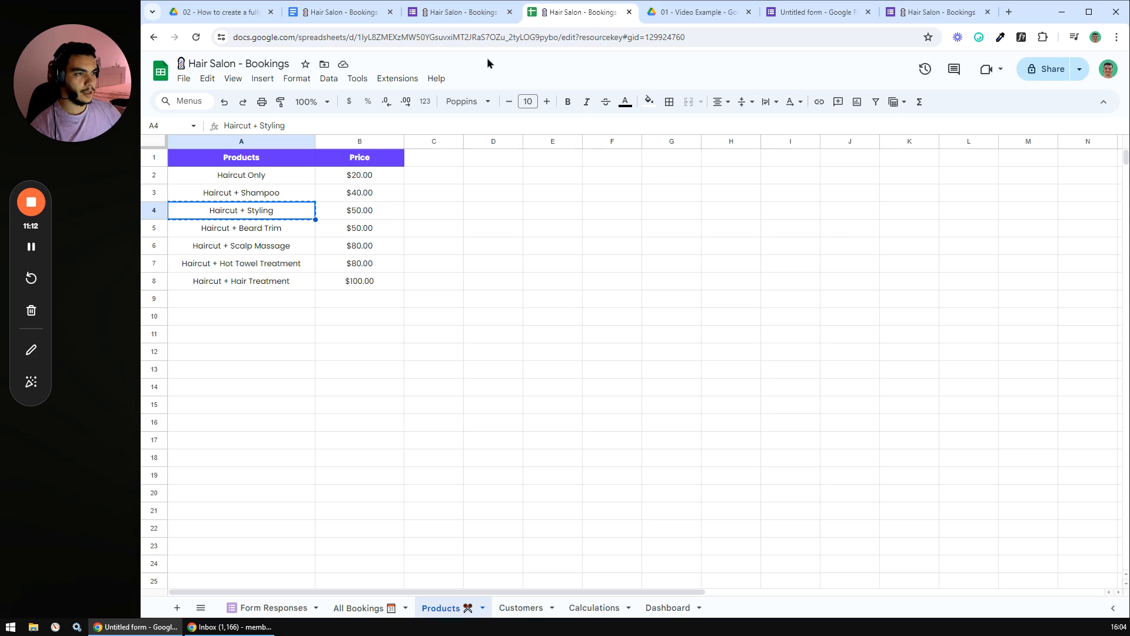
pyautogui.click(246, 234)
pyautogui.hotkey('ctrl', 'c')
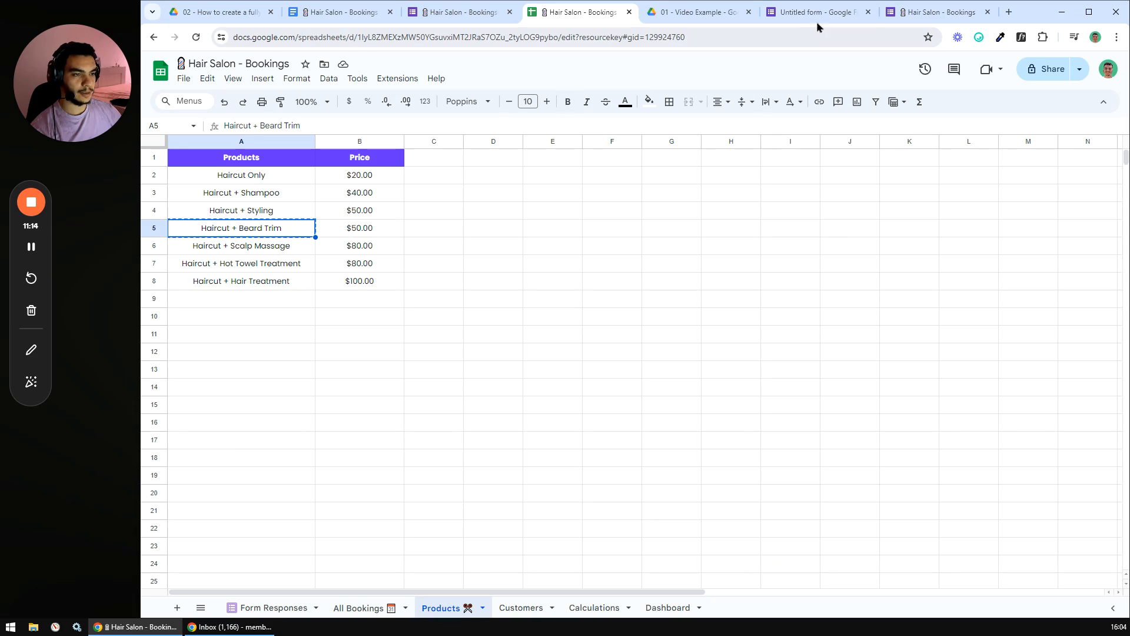
pyautogui.click(816, 22)
pyautogui.click(452, 477)
pyautogui.hotkey('ctrl', 'v')
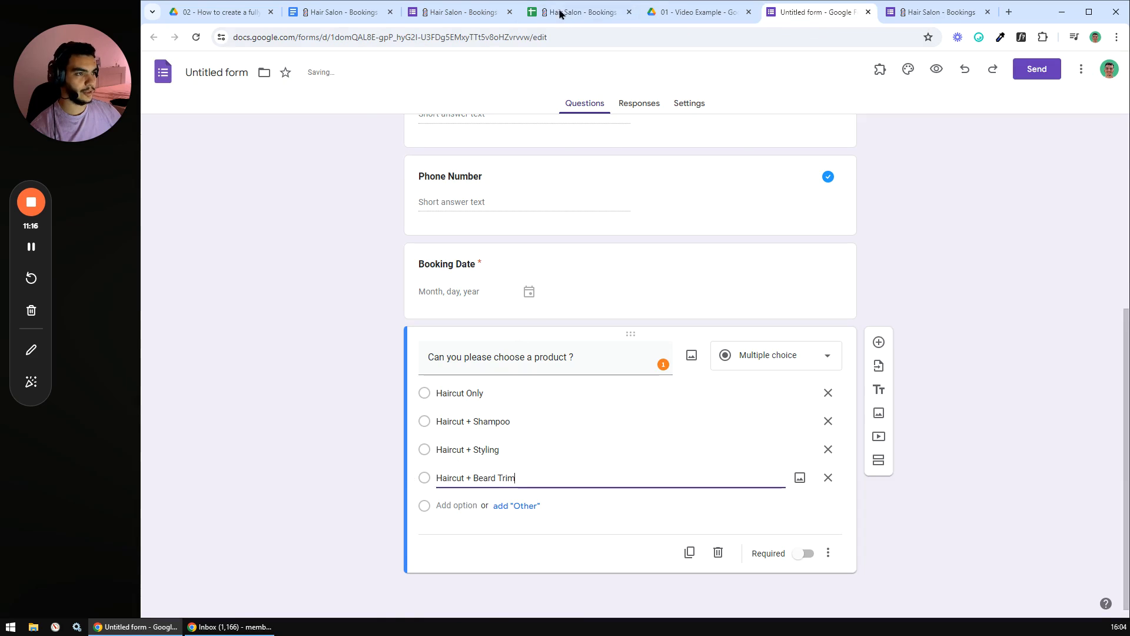
pyautogui.click(580, 13)
pyautogui.click(242, 247)
pyautogui.hotkey('ctrl', 'c')
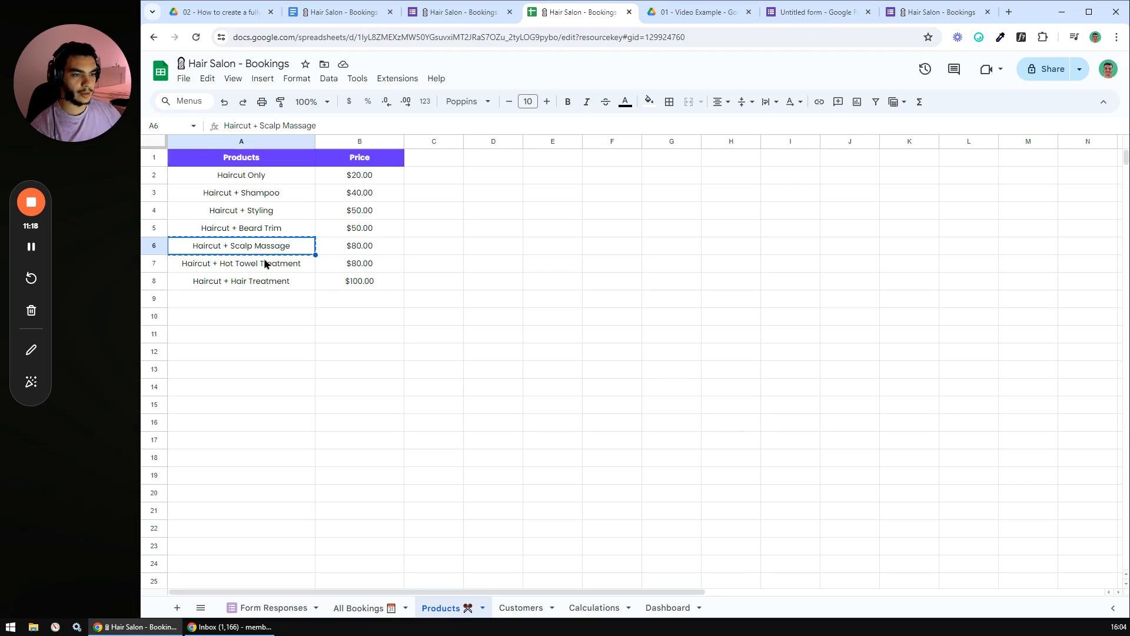
pyautogui.click(765, 17)
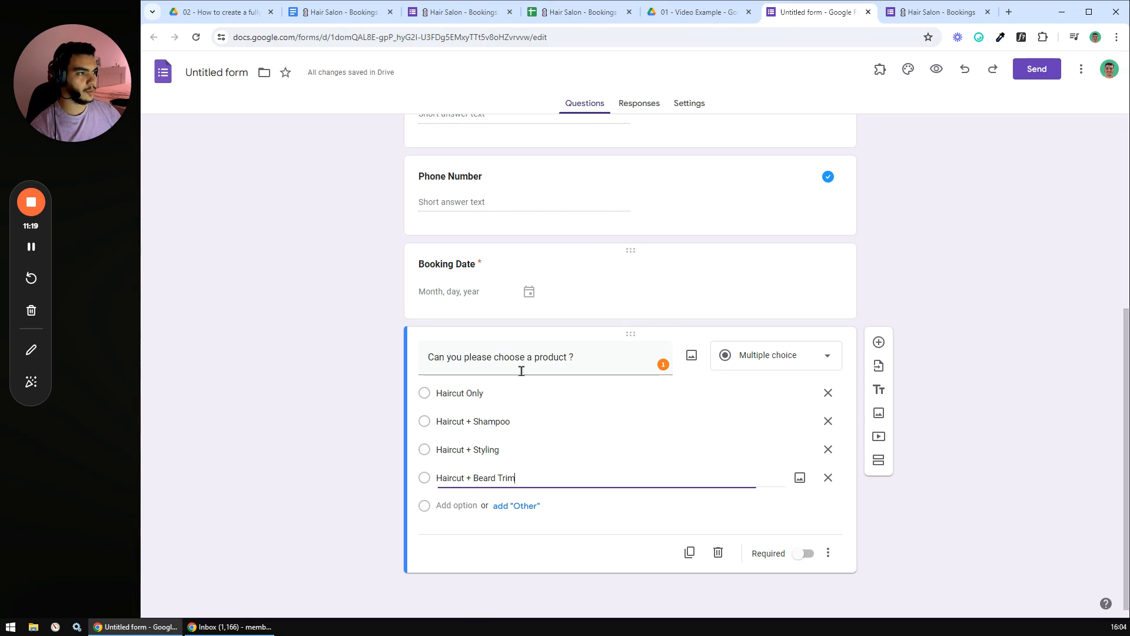
pyautogui.click(460, 504)
pyautogui.hotkey('ctrl', 'v')
# - Add Haircut + Hot Towel Treatment and Haircut + Hair Treatment as the last two options
pyautogui.click(579, 12)
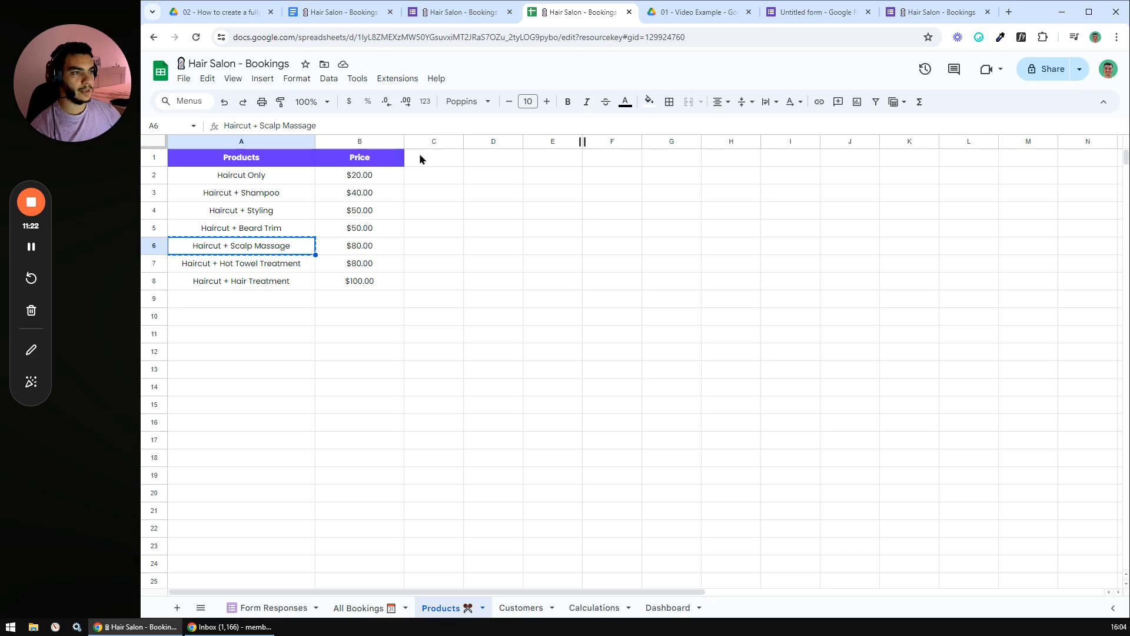
pyautogui.click(224, 268)
pyautogui.hotkey('ctrl', 'c')
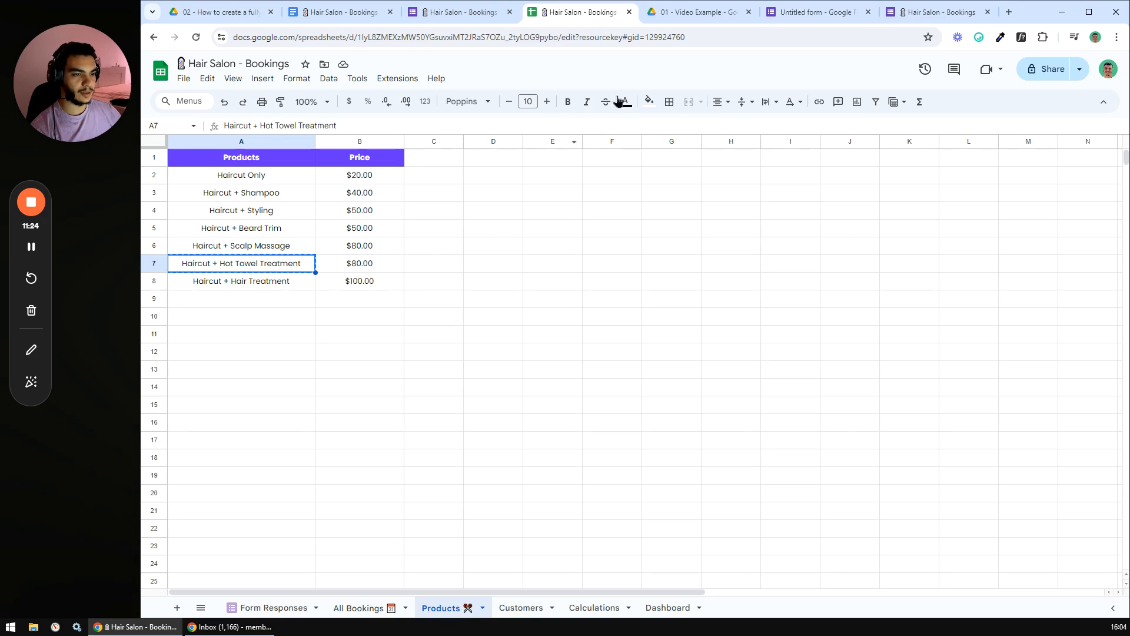
pyautogui.click(783, 12)
pyautogui.click(466, 535)
pyautogui.hotkey('ctrl', 'v')
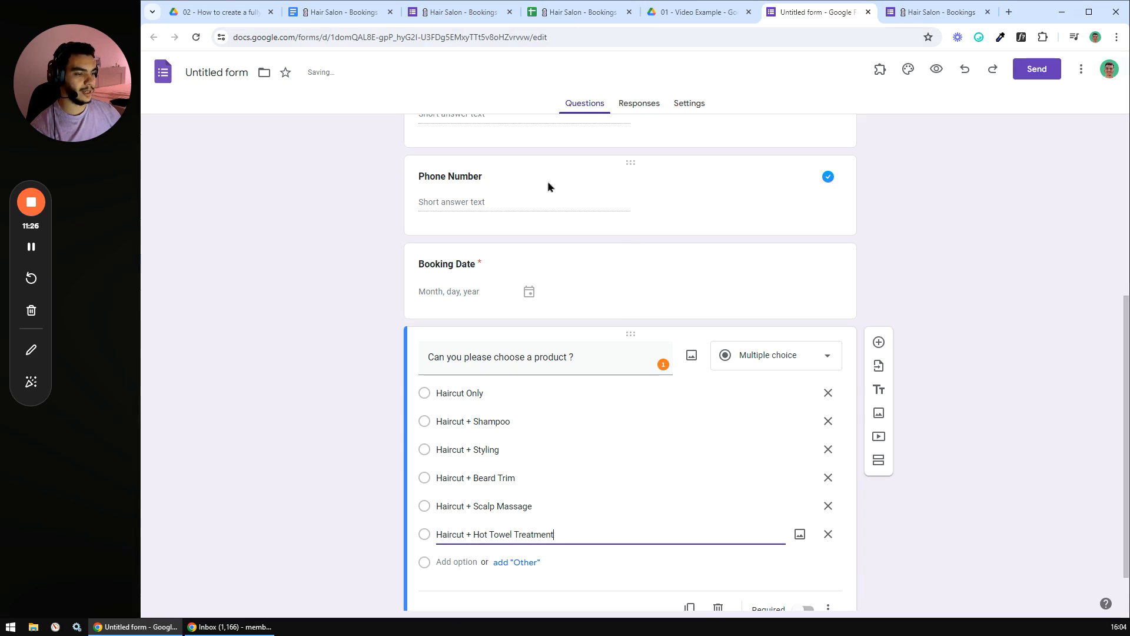
pyautogui.click(580, 13)
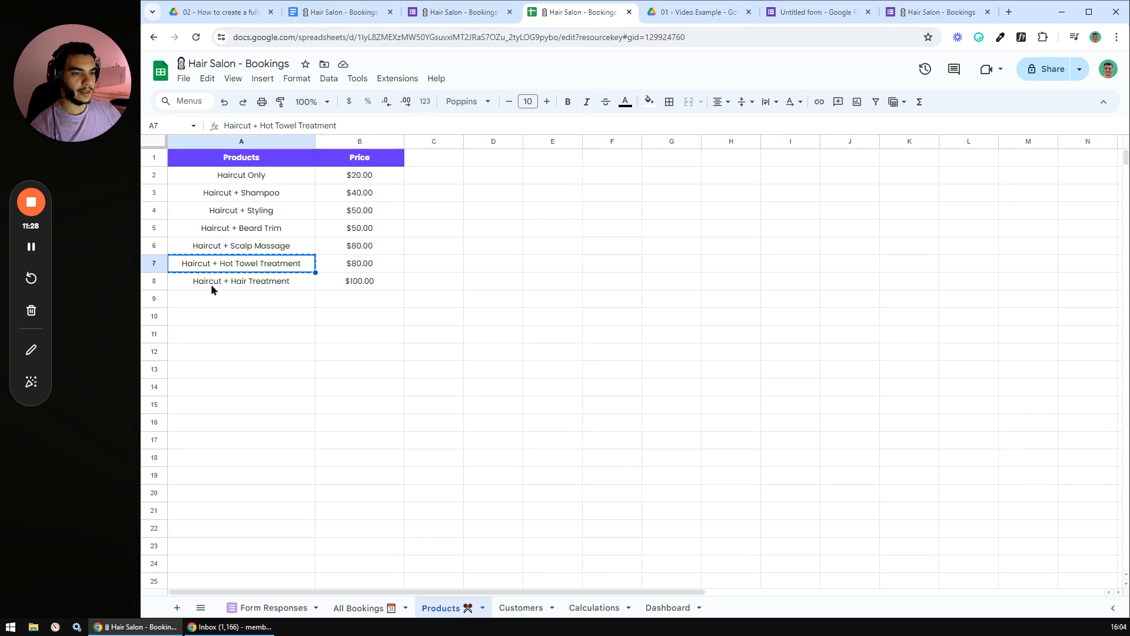
pyautogui.click(240, 286)
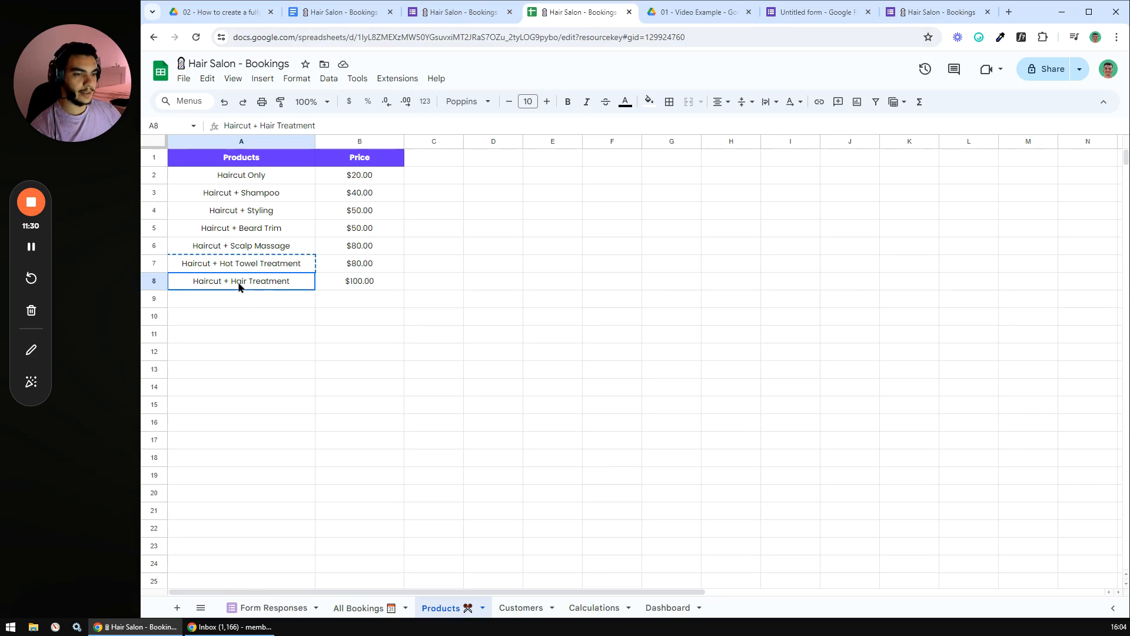
pyautogui.hotkey('ctrl', 'c')
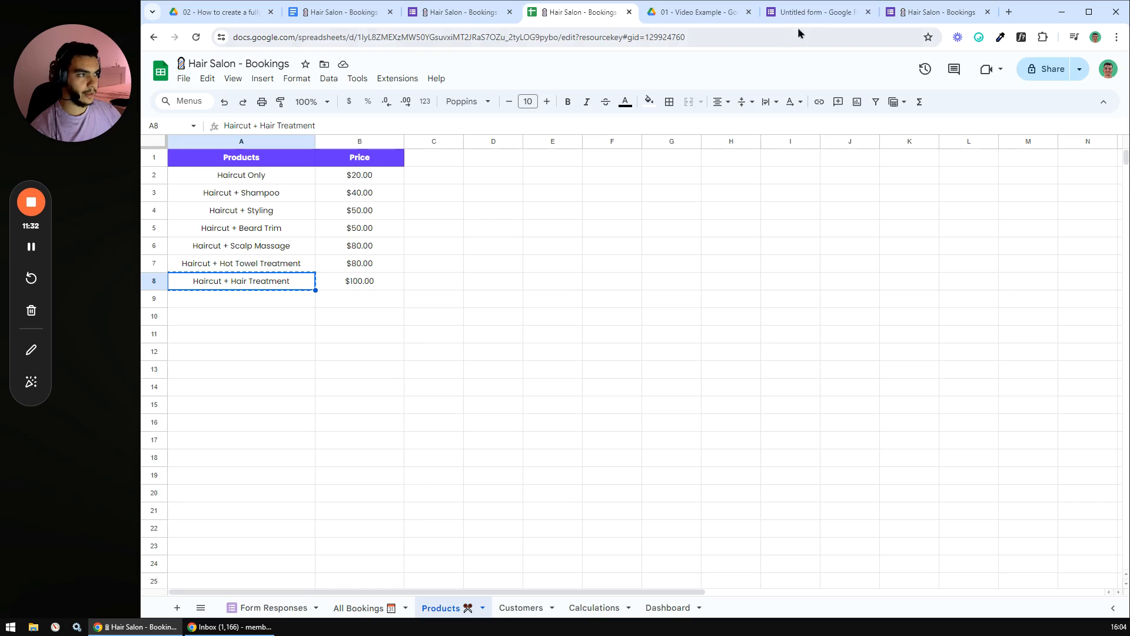
pyautogui.click(807, 13)
pyautogui.click(456, 562)
pyautogui.hotkey('ctrl', 'v')
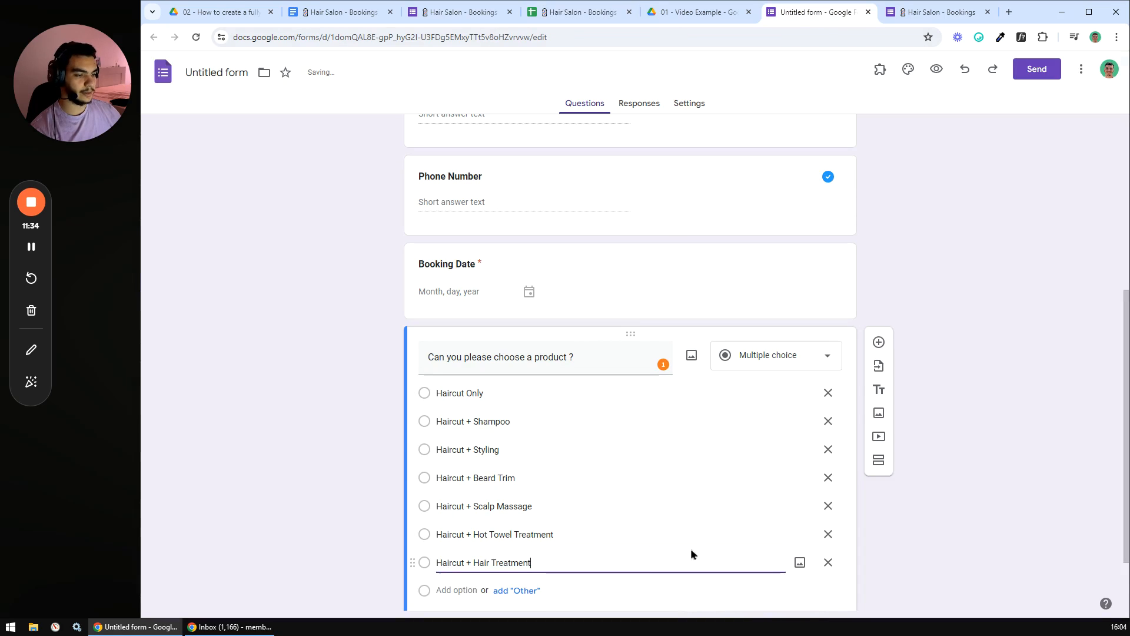
pyautogui.scroll(-1, 630, 414)
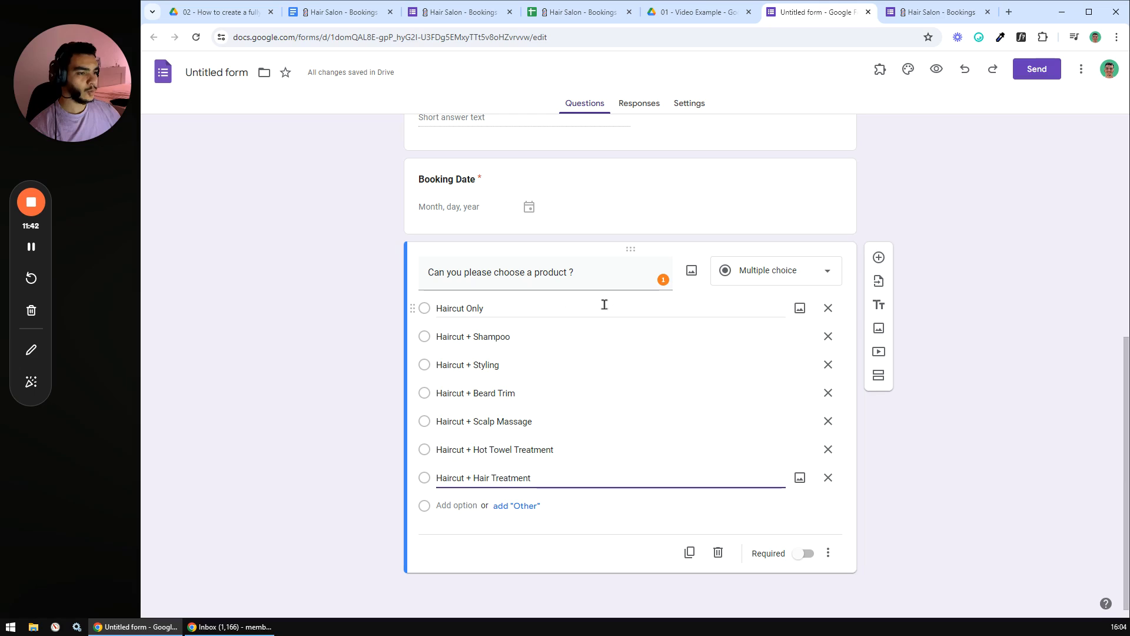
# - Try Checkboxes, revert the product question to Multiple choice, and make it required
pyautogui.click(813, 274)
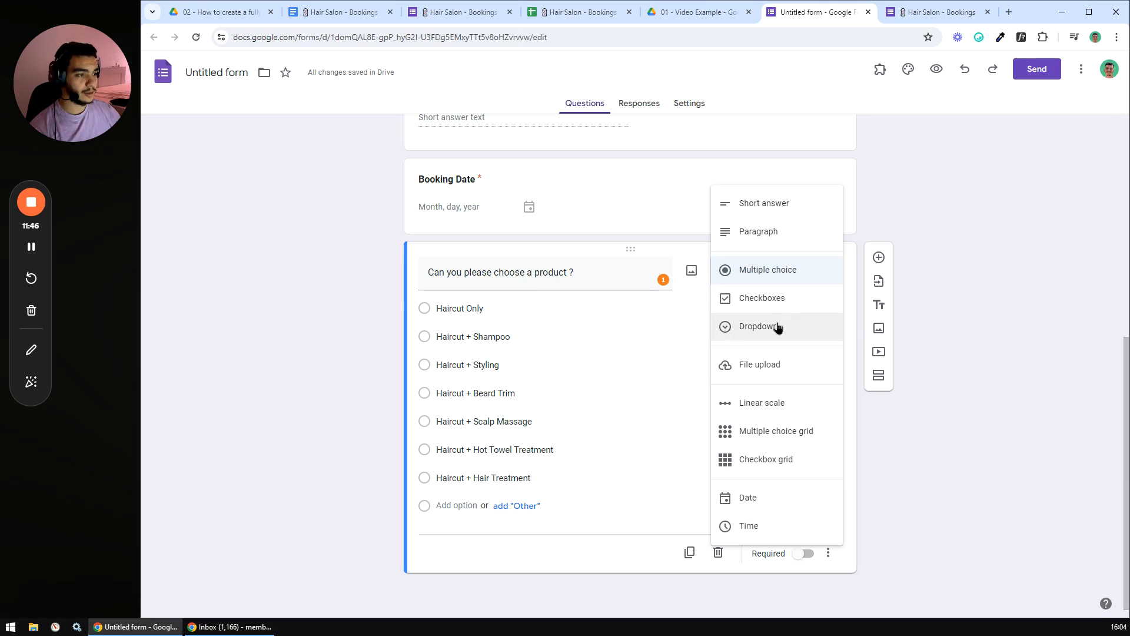
pyautogui.click(765, 298)
pyautogui.click(432, 318)
pyautogui.click(426, 332)
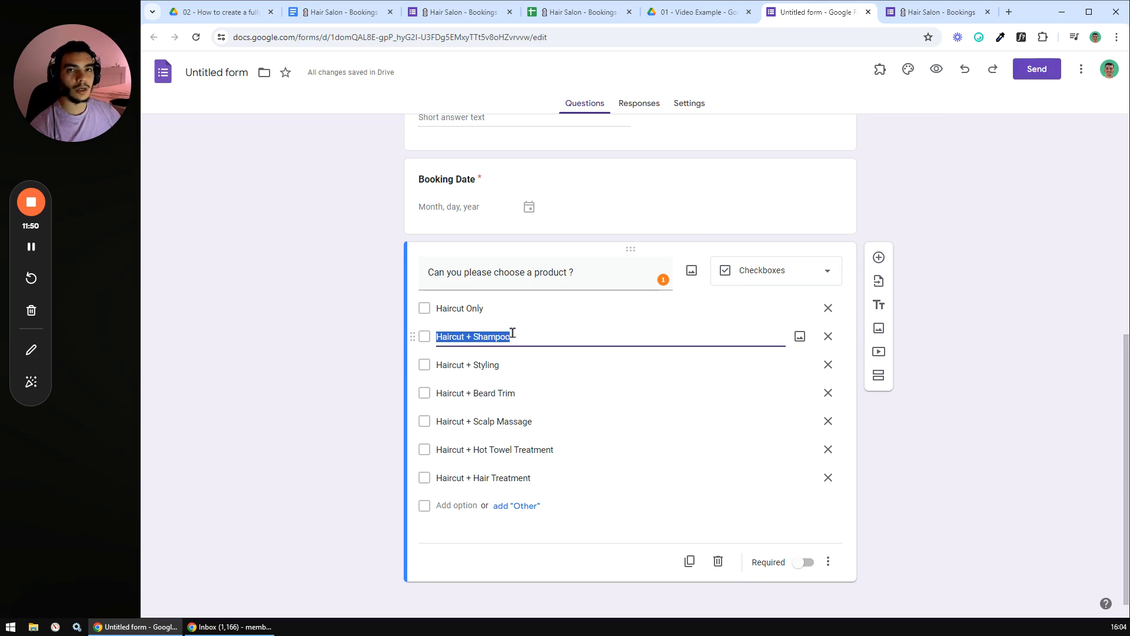
pyautogui.click(828, 278)
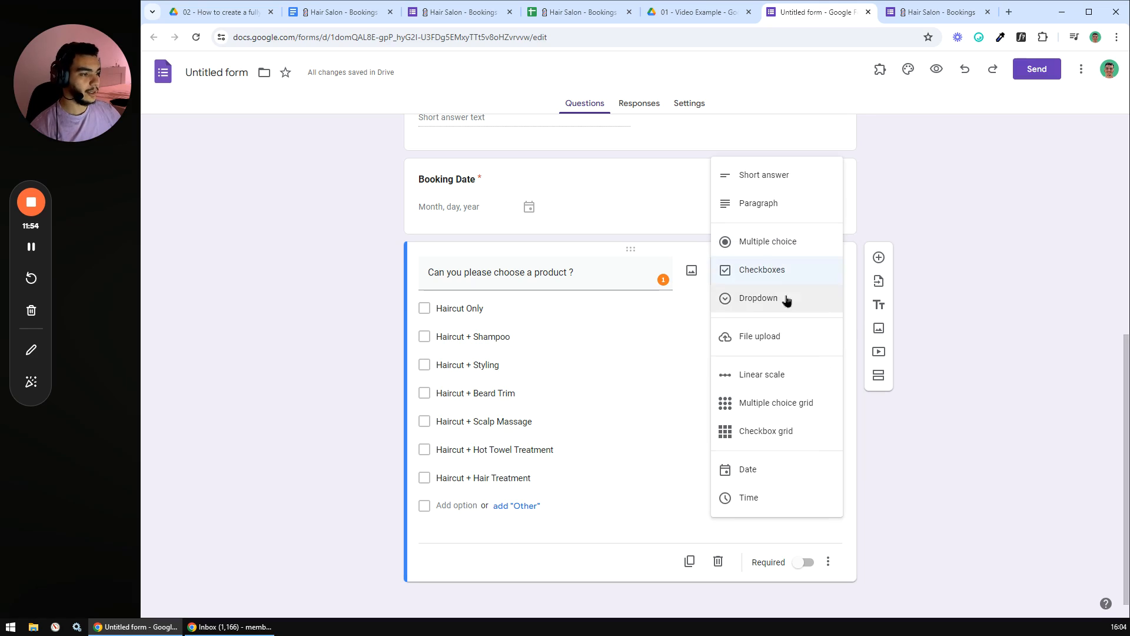
pyautogui.click(763, 244)
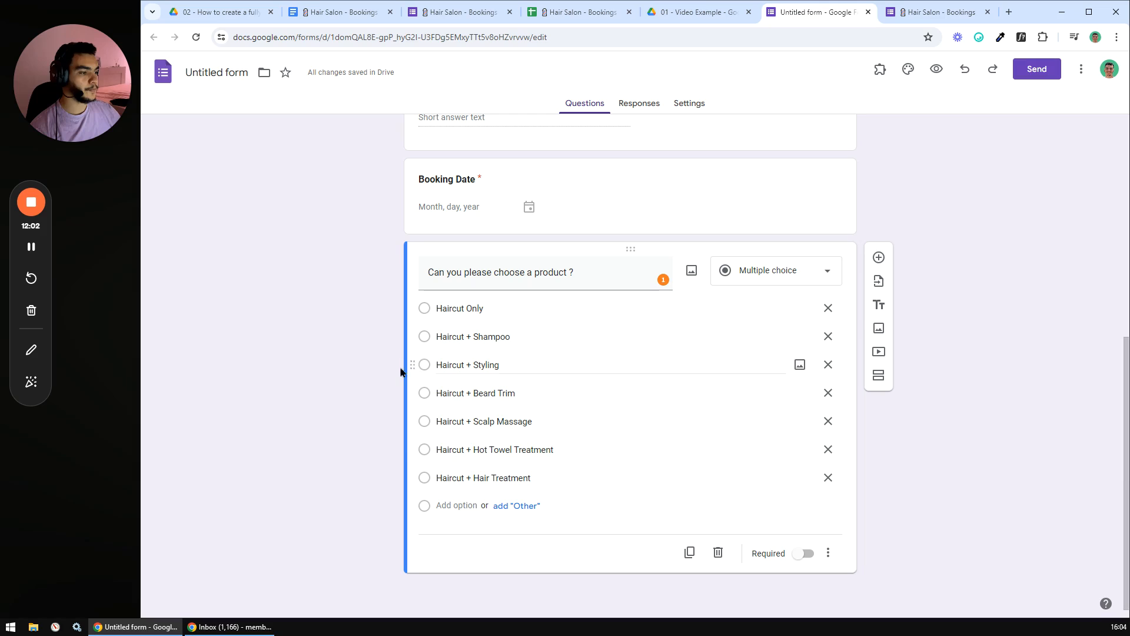
pyautogui.click(801, 553)
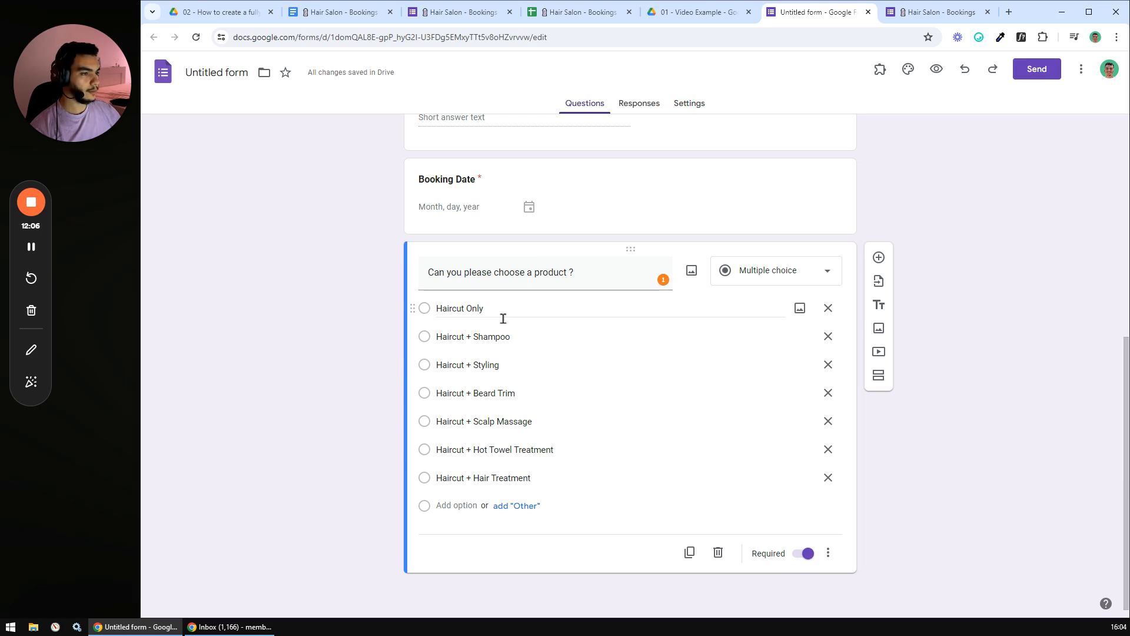
pyautogui.scroll(7, 514, 321)
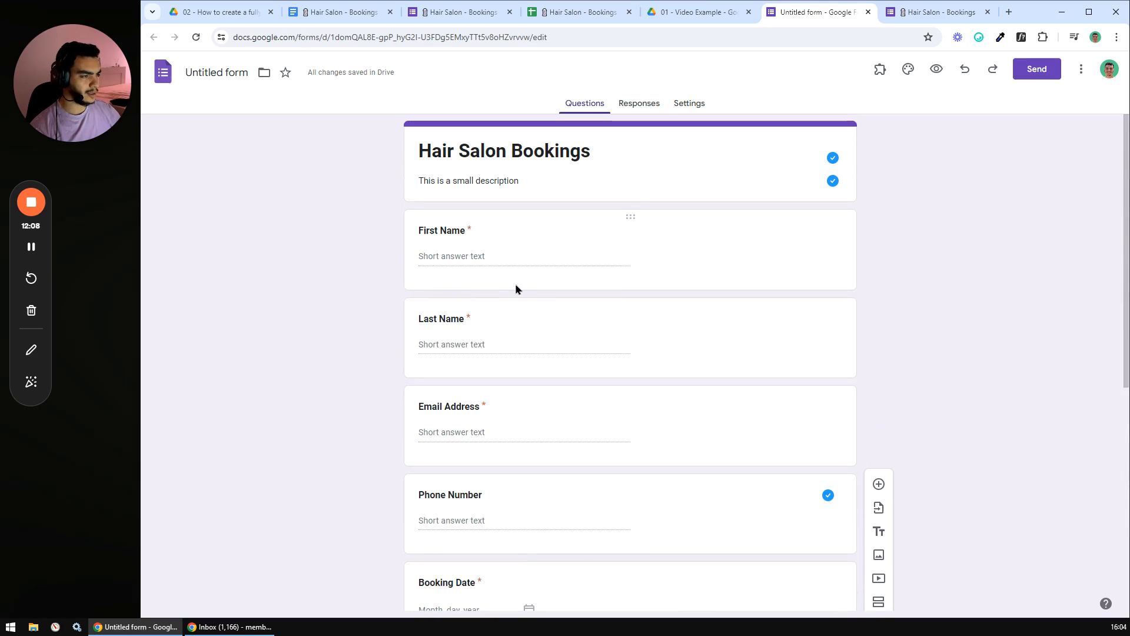
# - Name the form 'Hair Salon Bookings' and add custom theme colour #6634FF
pyautogui.click(227, 71)
pyautogui.click(248, 126)
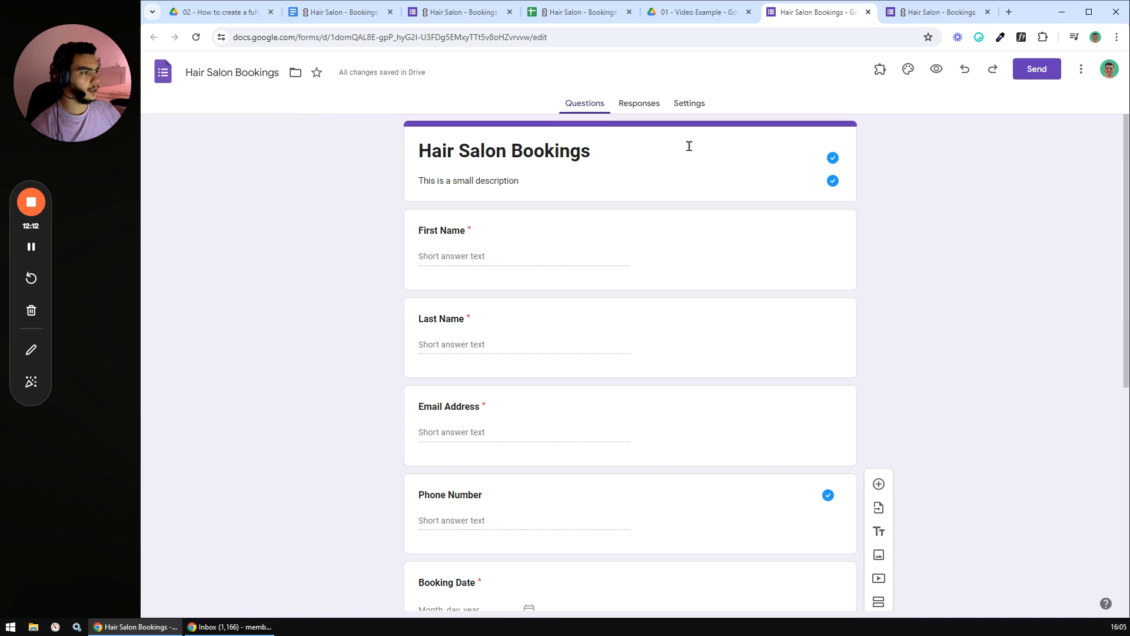
pyautogui.click(908, 69)
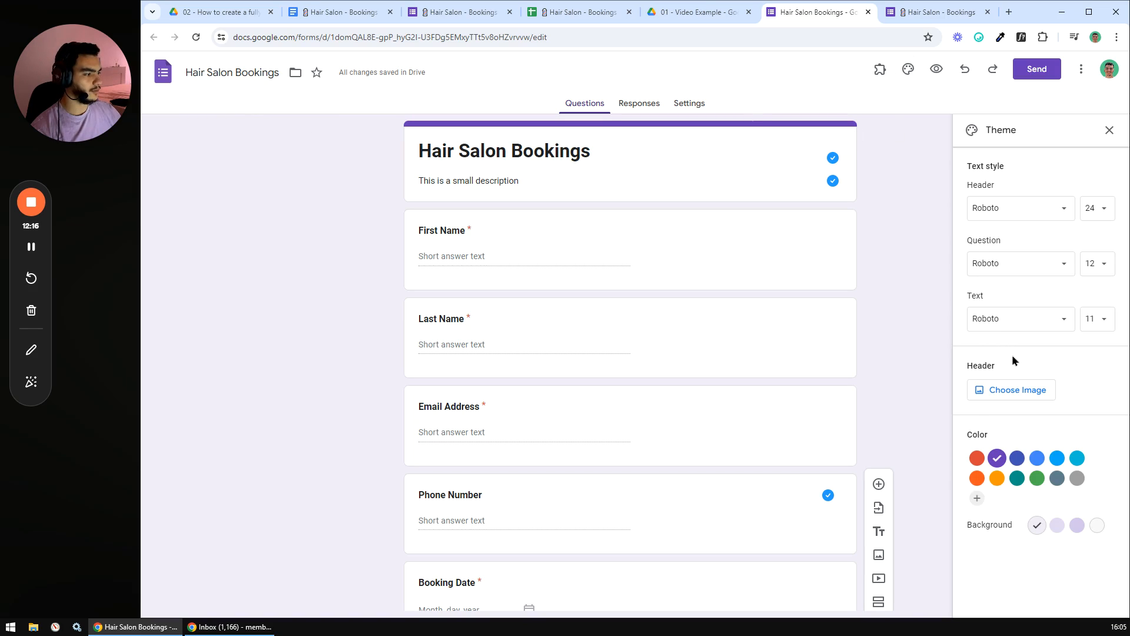
pyautogui.click(976, 498)
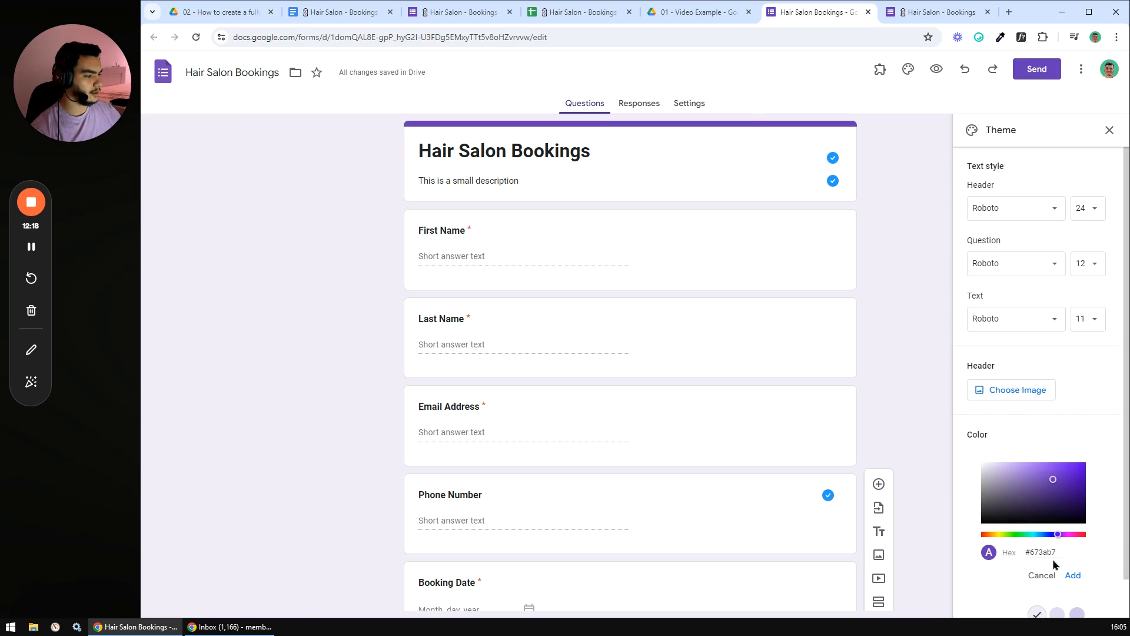
pyautogui.press('BackSpace')
pyautogui.write('6634FF')
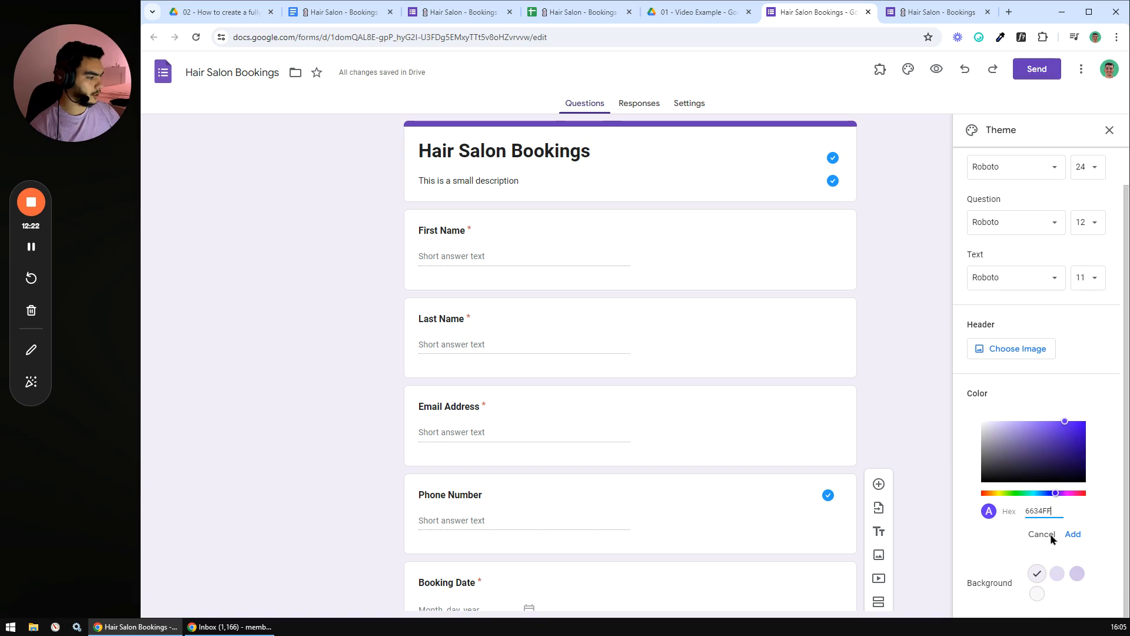
pyautogui.click(1072, 534)
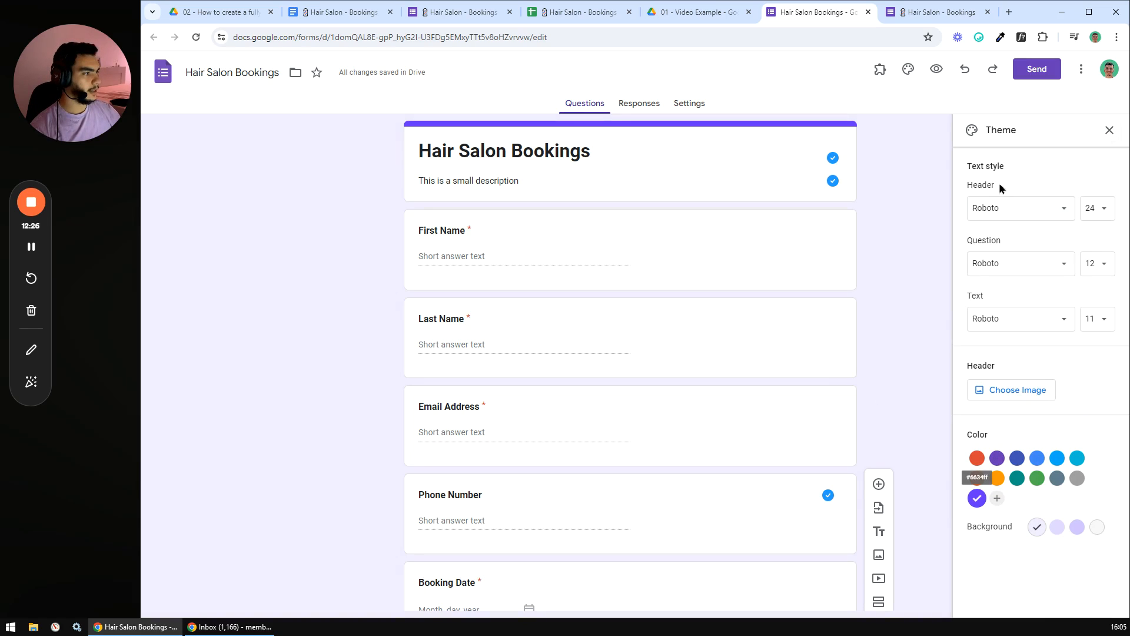
# - Set the header, question and body text fonts to Poppins
pyautogui.click(1025, 212)
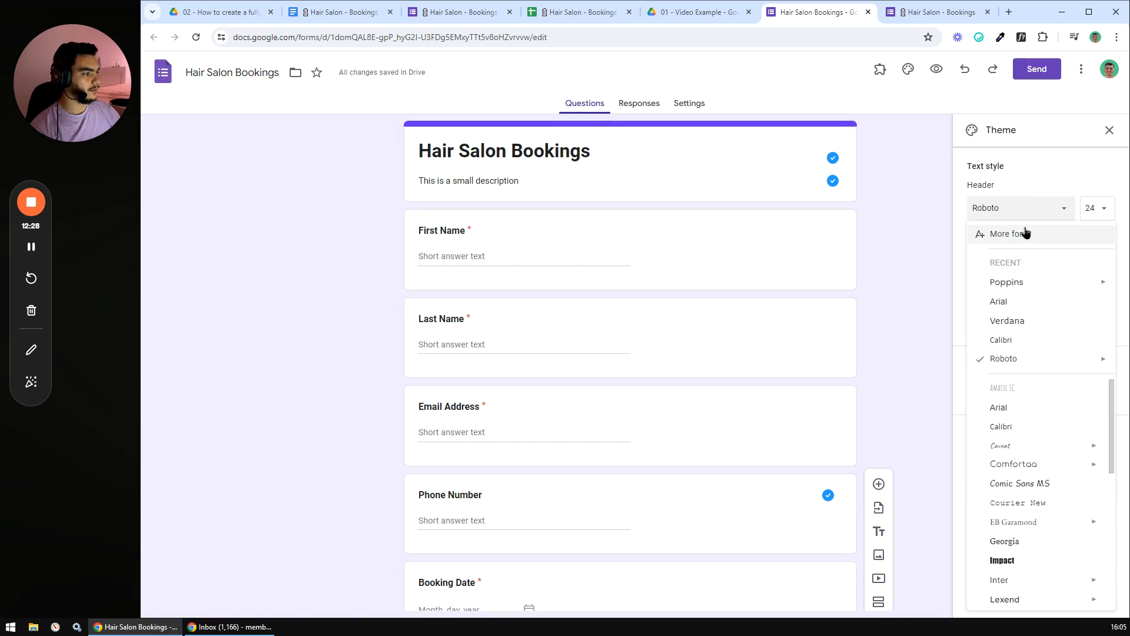
pyautogui.click(1002, 283)
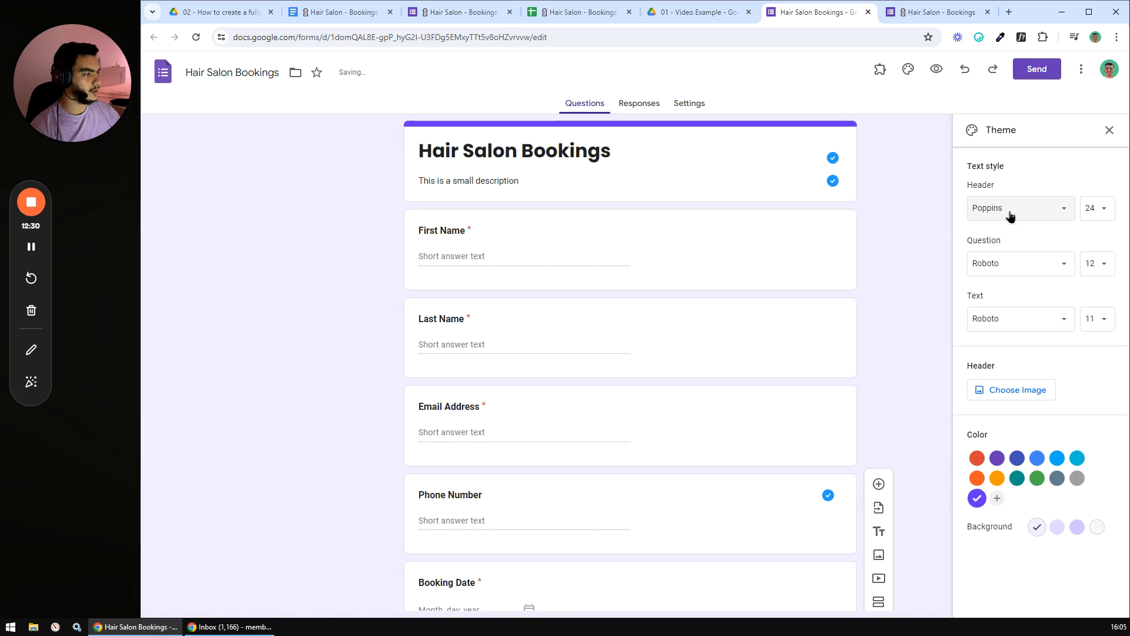
pyautogui.click(1025, 266)
pyautogui.click(1001, 336)
pyautogui.click(1022, 320)
pyautogui.click(1008, 393)
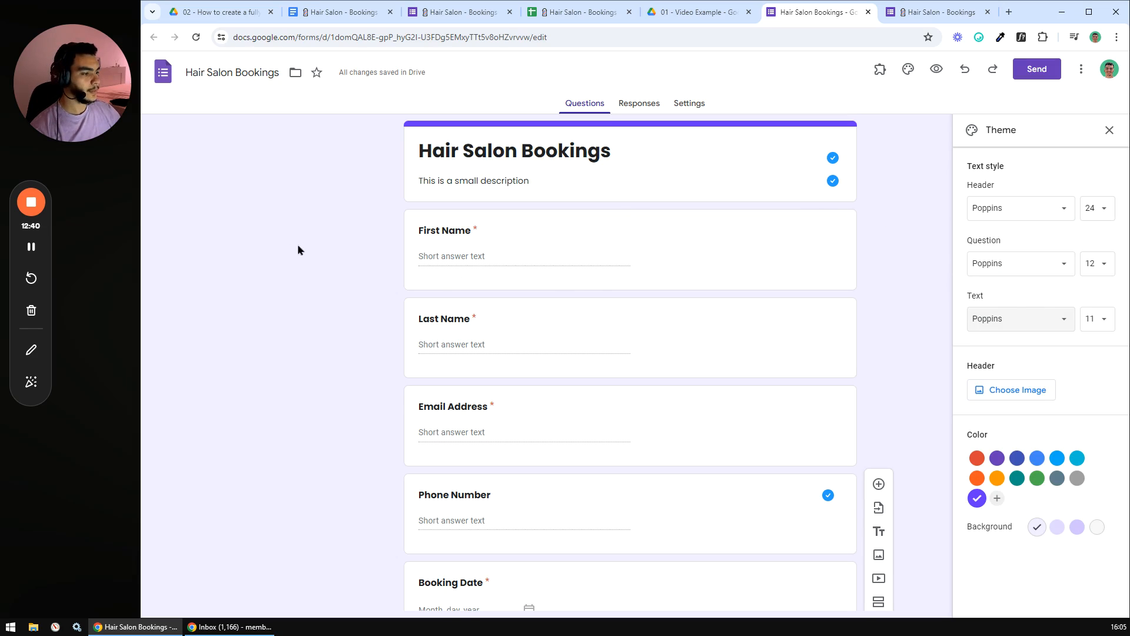
pyautogui.click(1110, 130)
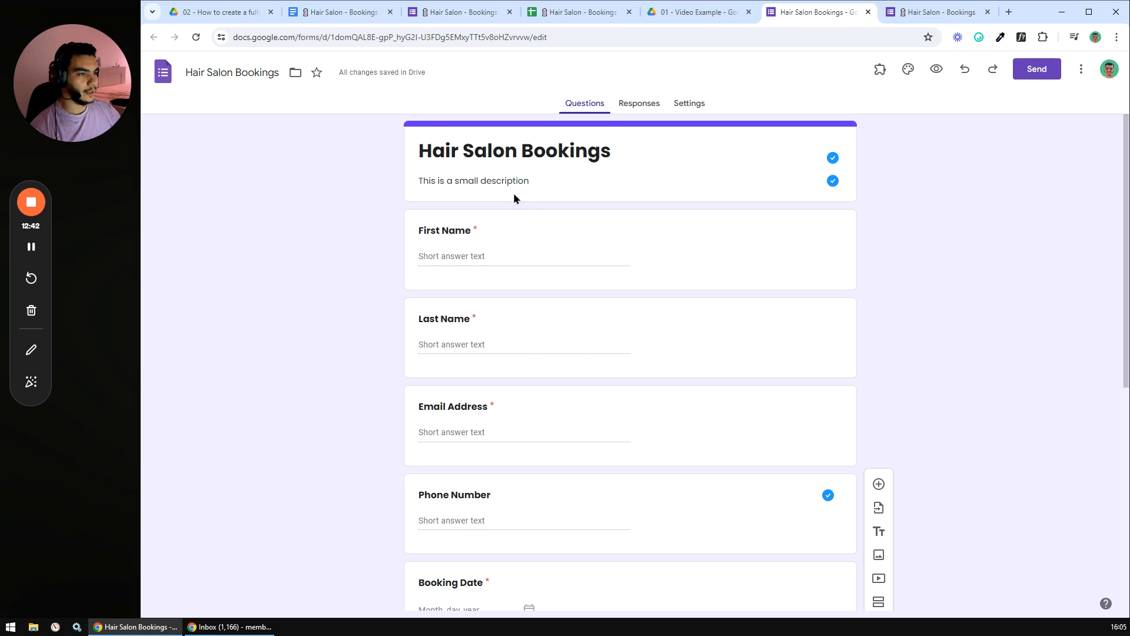
pyautogui.click(348, 12)
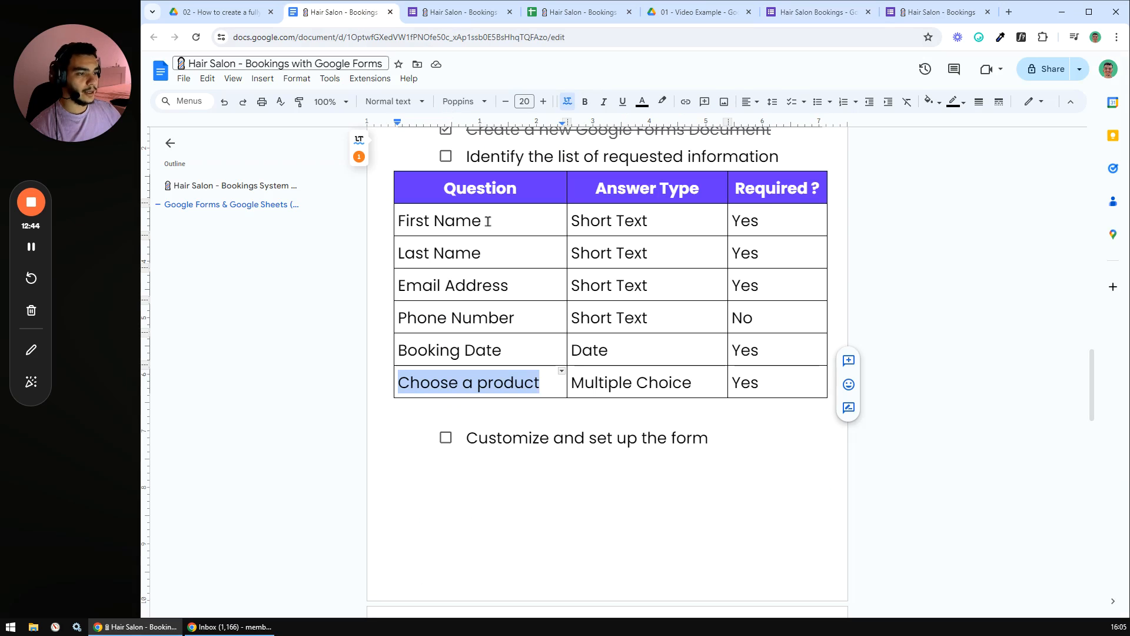
pyautogui.click(646, 386)
pyautogui.scroll(-1, 627, 374)
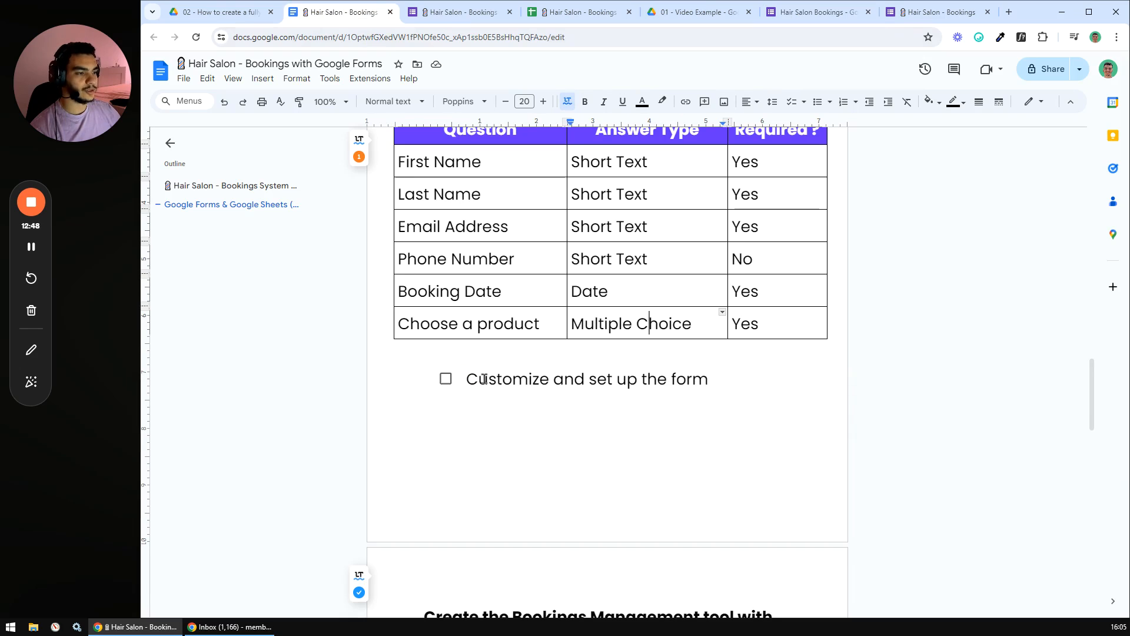
pyautogui.click(808, 12)
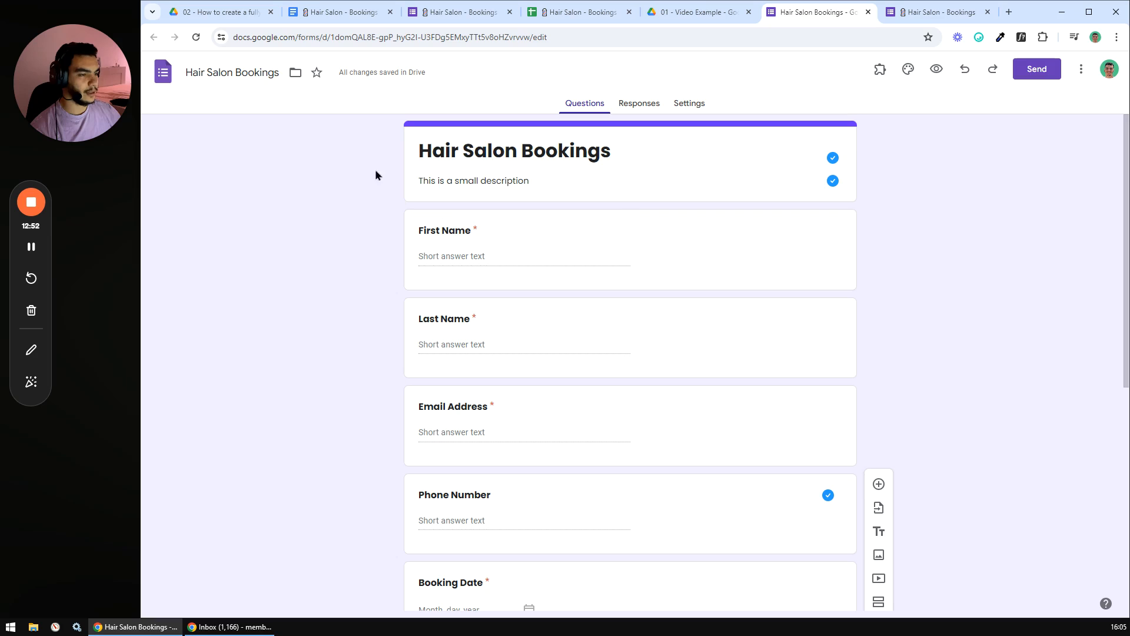
# - Toggle Accepting responses off and back on under Responses, then view the Settings page
pyautogui.scroll(-7, 424, 179)
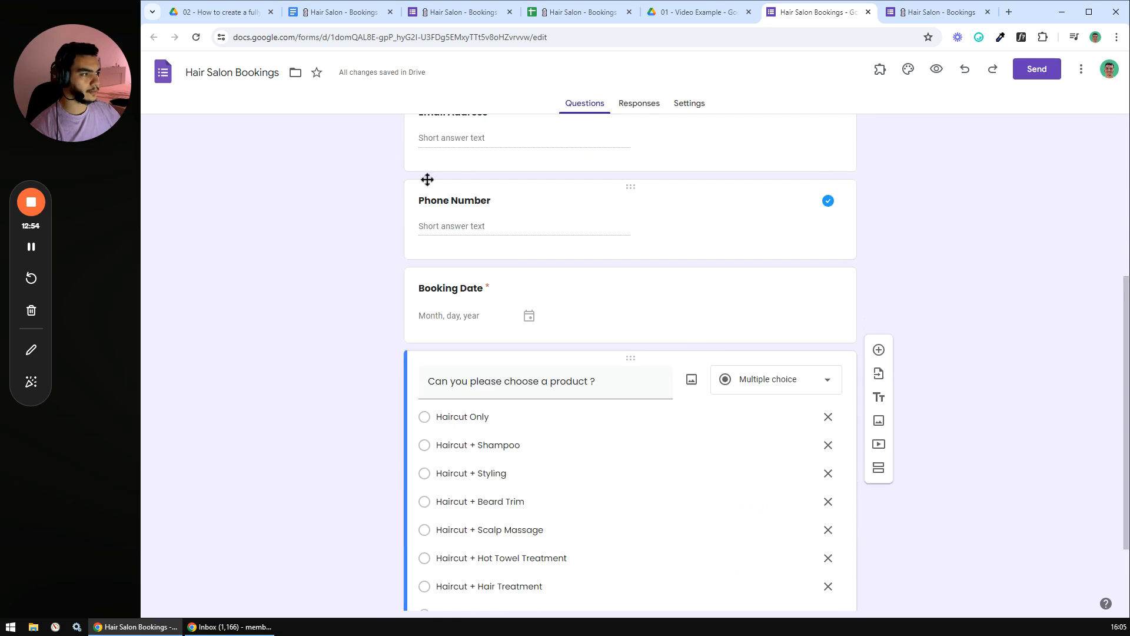
pyautogui.scroll(7, 435, 226)
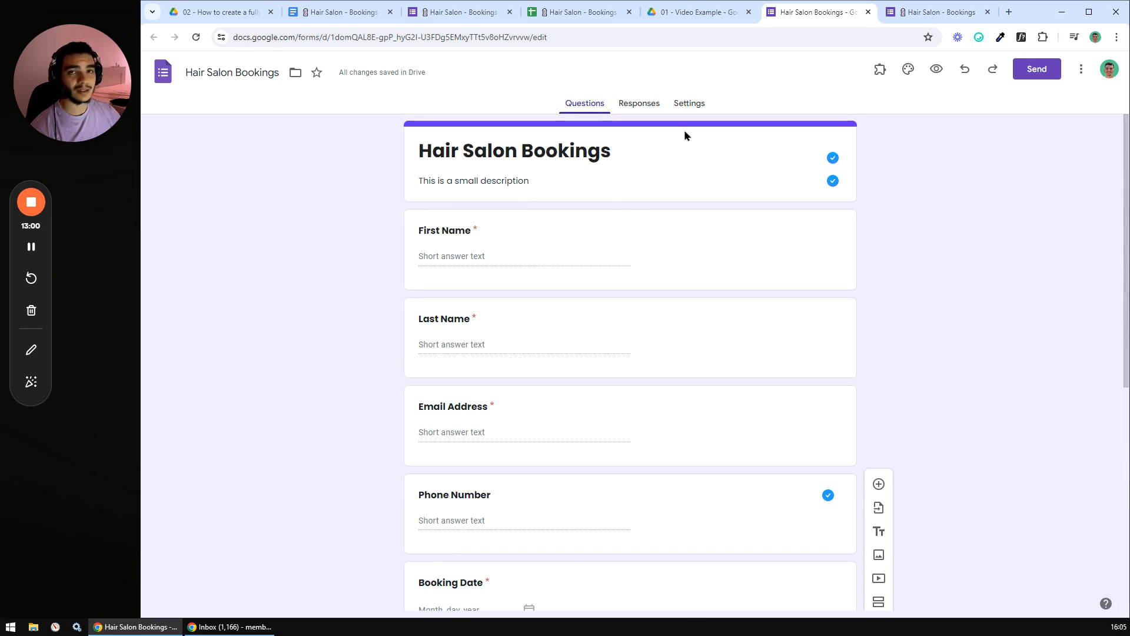
pyautogui.click(641, 108)
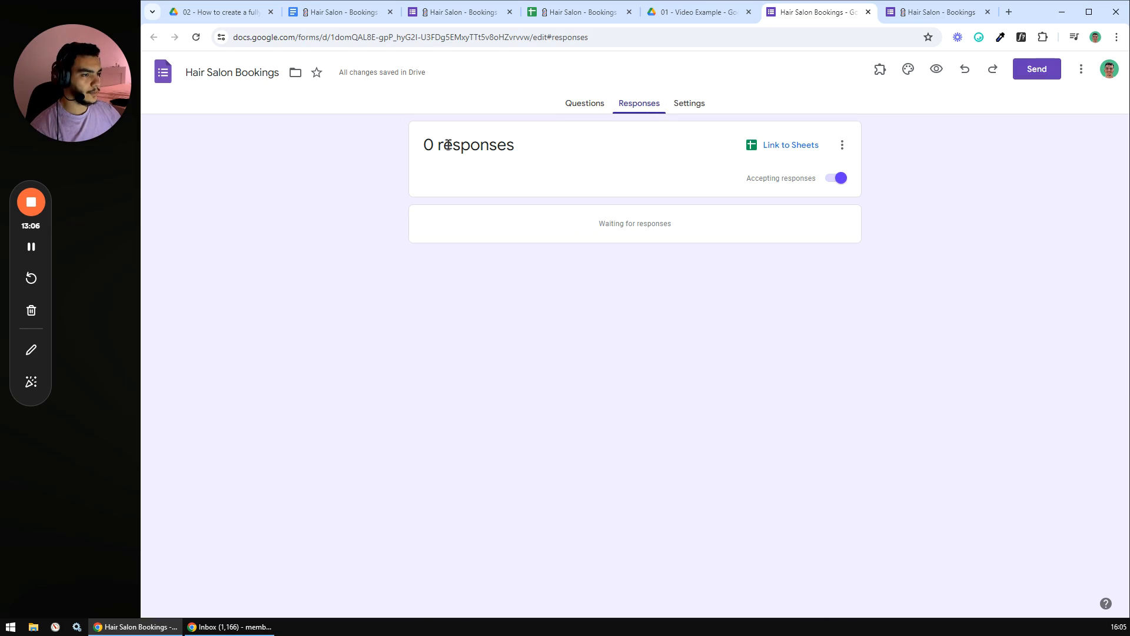
pyautogui.click(836, 178)
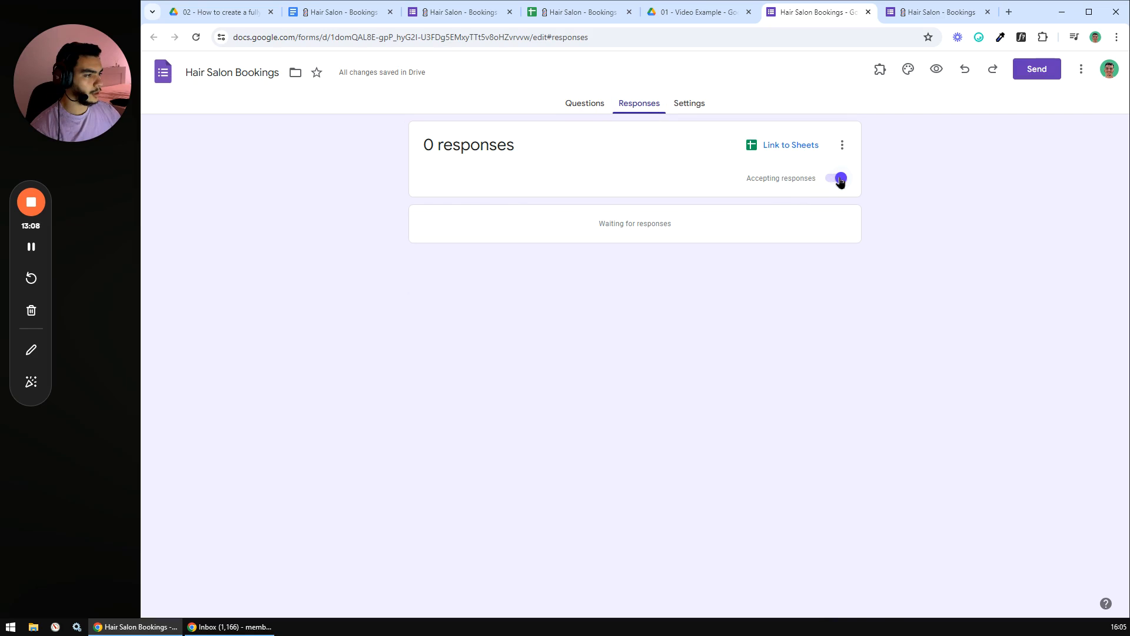
pyautogui.click(823, 179)
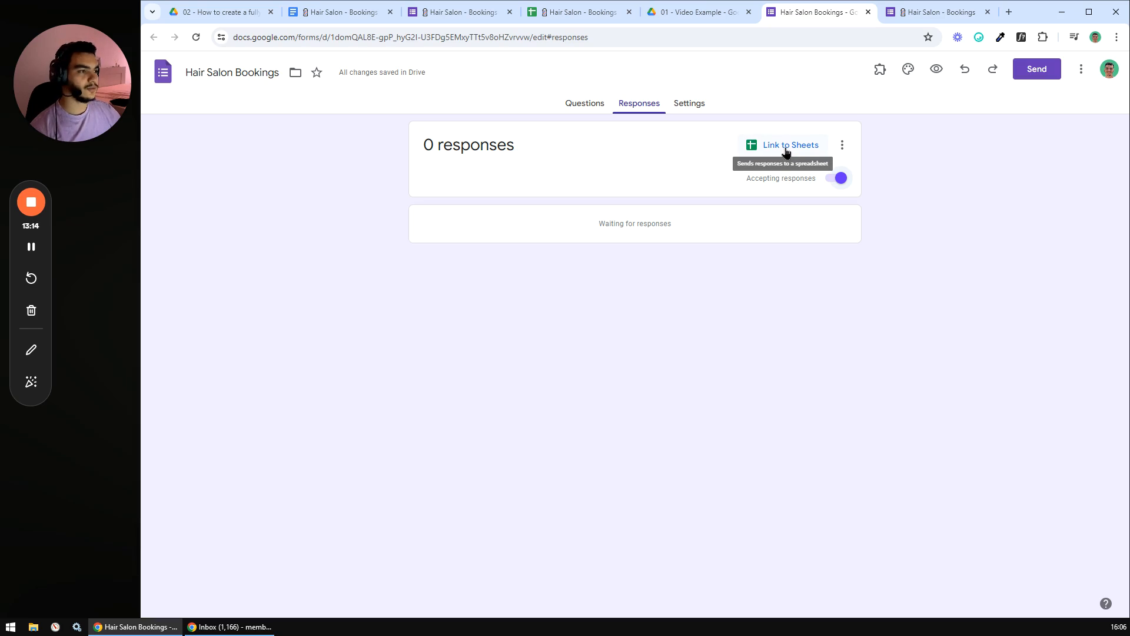
pyautogui.click(689, 108)
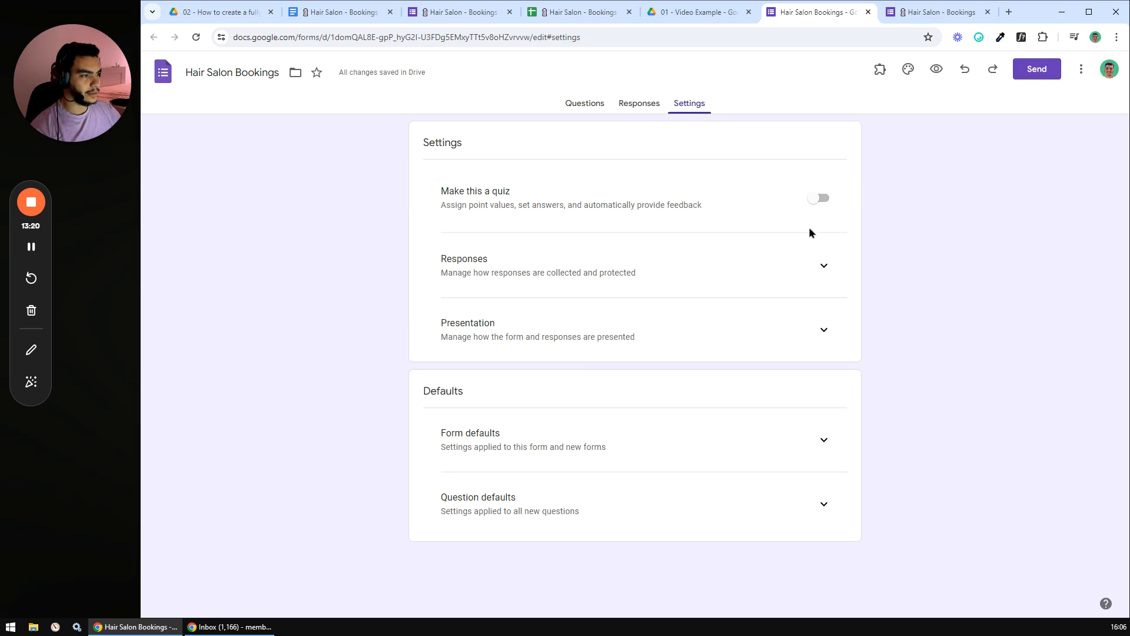
# - Leave quiz mode off and set Collect email addresses to Responder input
pyautogui.click(819, 198)
pyautogui.click(820, 198)
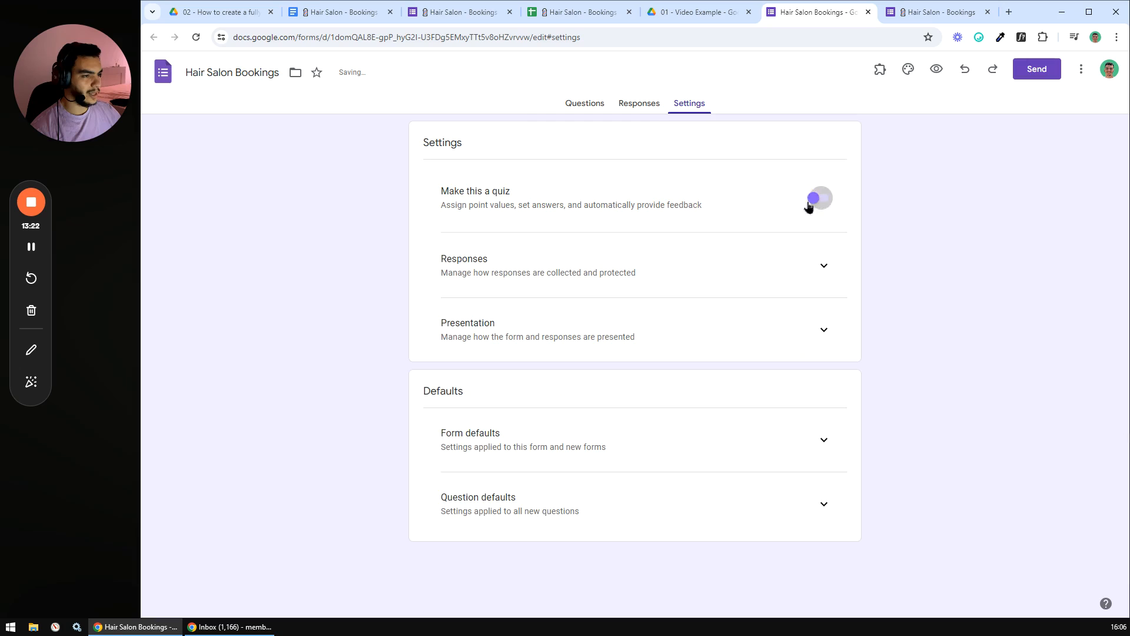
pyautogui.click(825, 267)
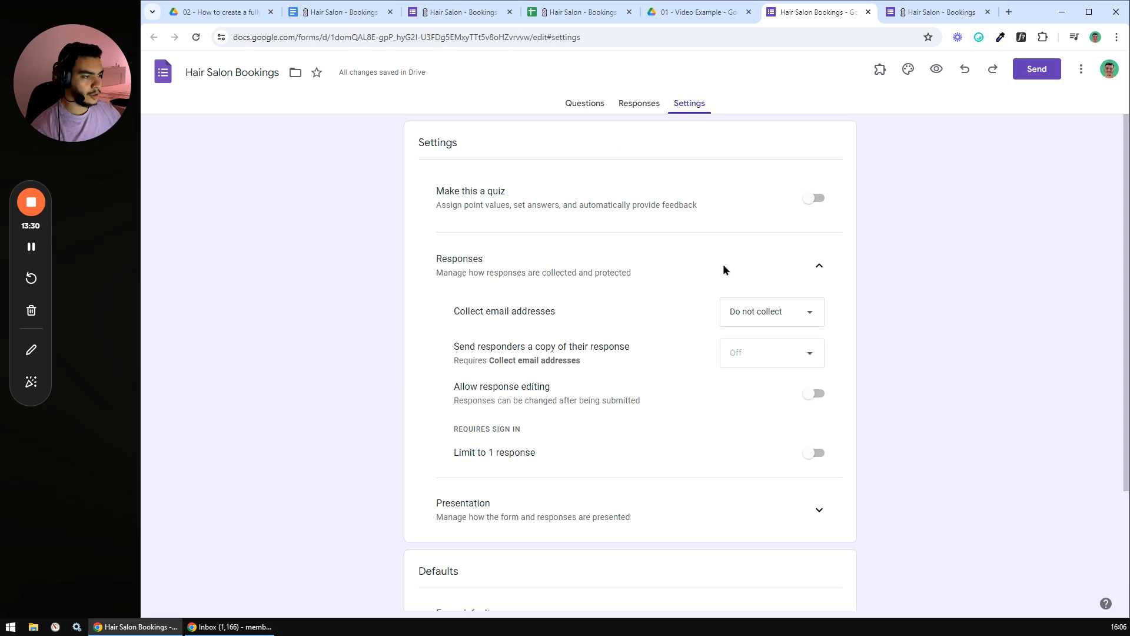
pyautogui.click(807, 312)
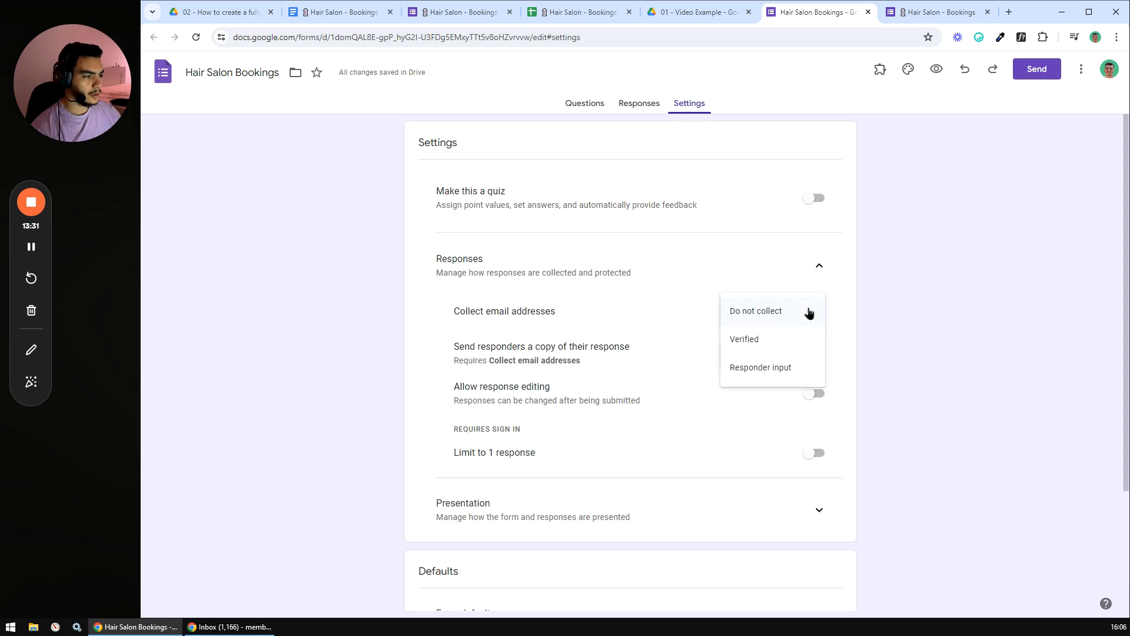
pyautogui.click(758, 369)
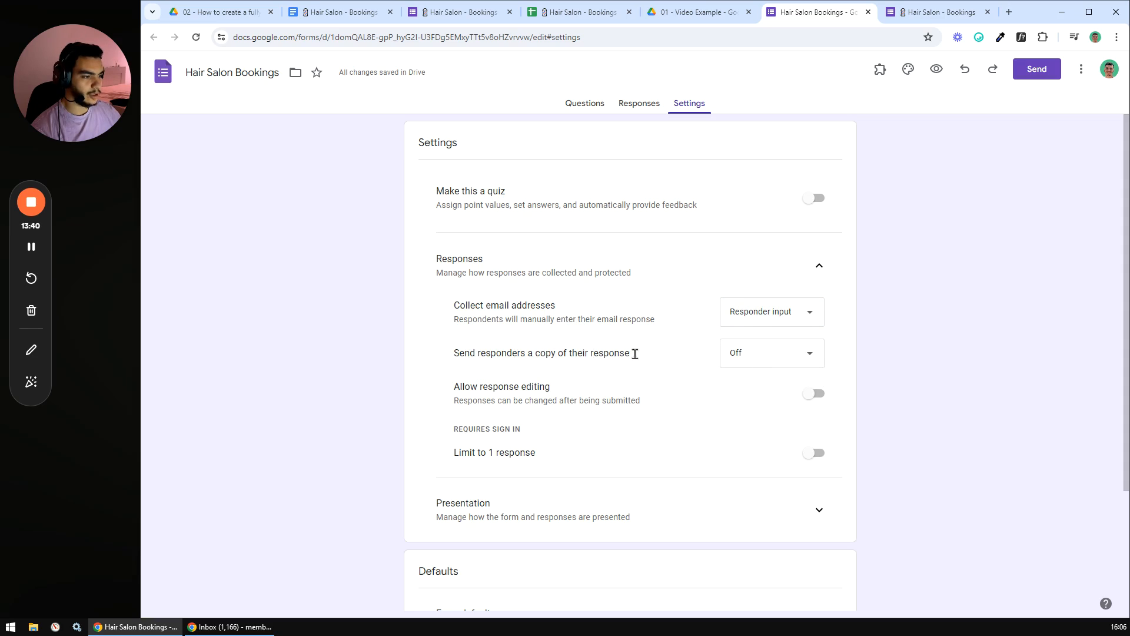
# - Set Send responders a copy of their response to Always
pyautogui.click(818, 353)
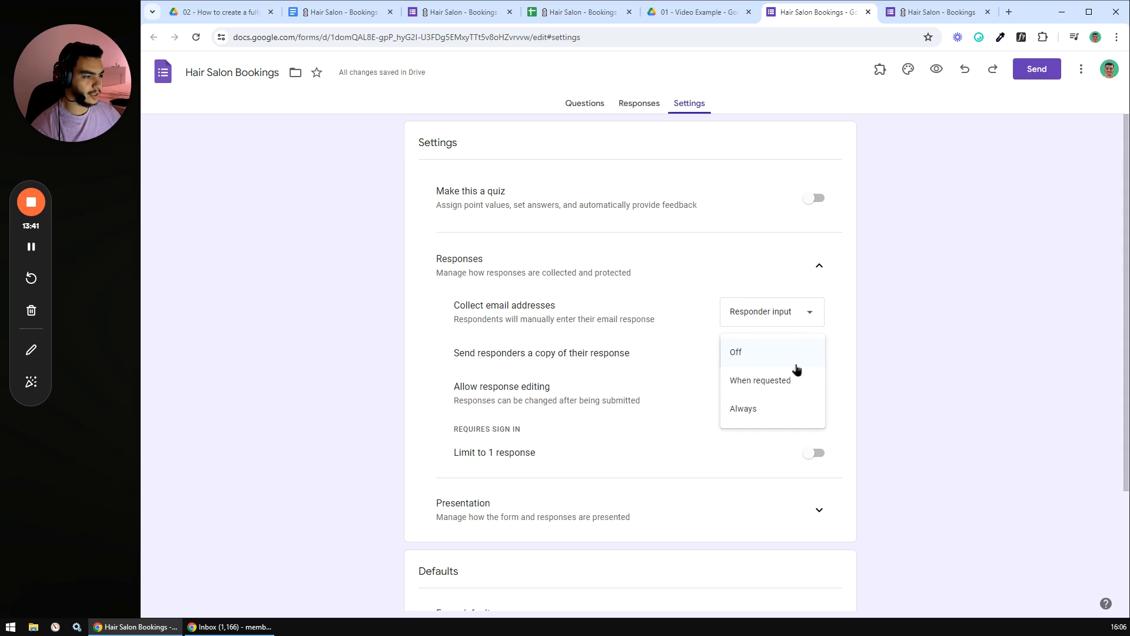
pyautogui.click(751, 412)
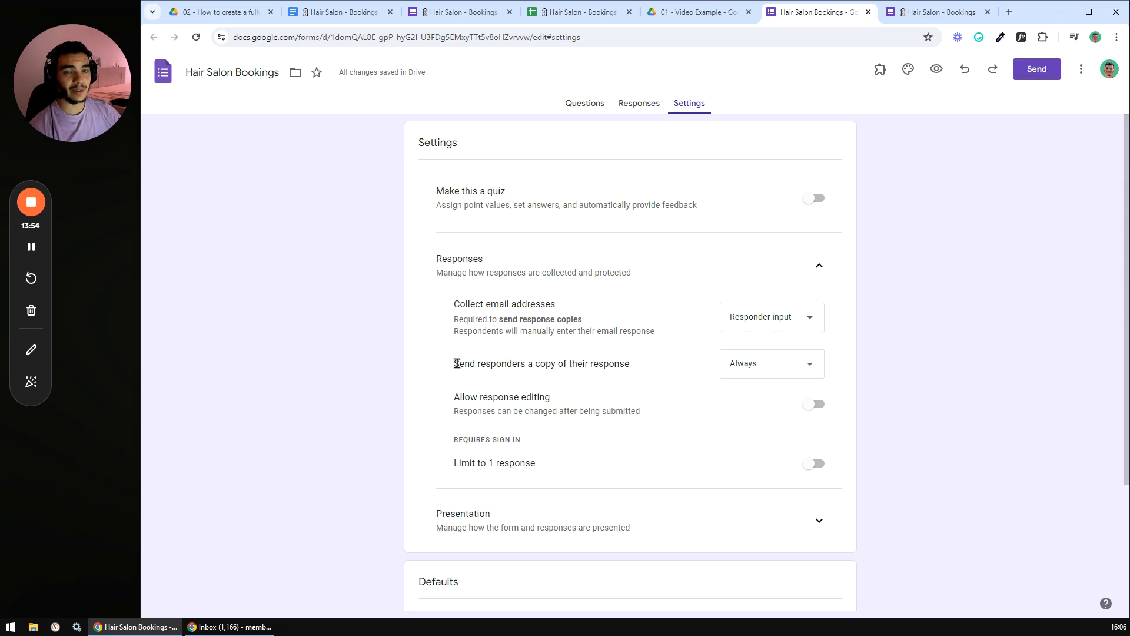
pyautogui.click(780, 363)
pyautogui.click(757, 377)
pyautogui.click(741, 367)
pyautogui.click(740, 371)
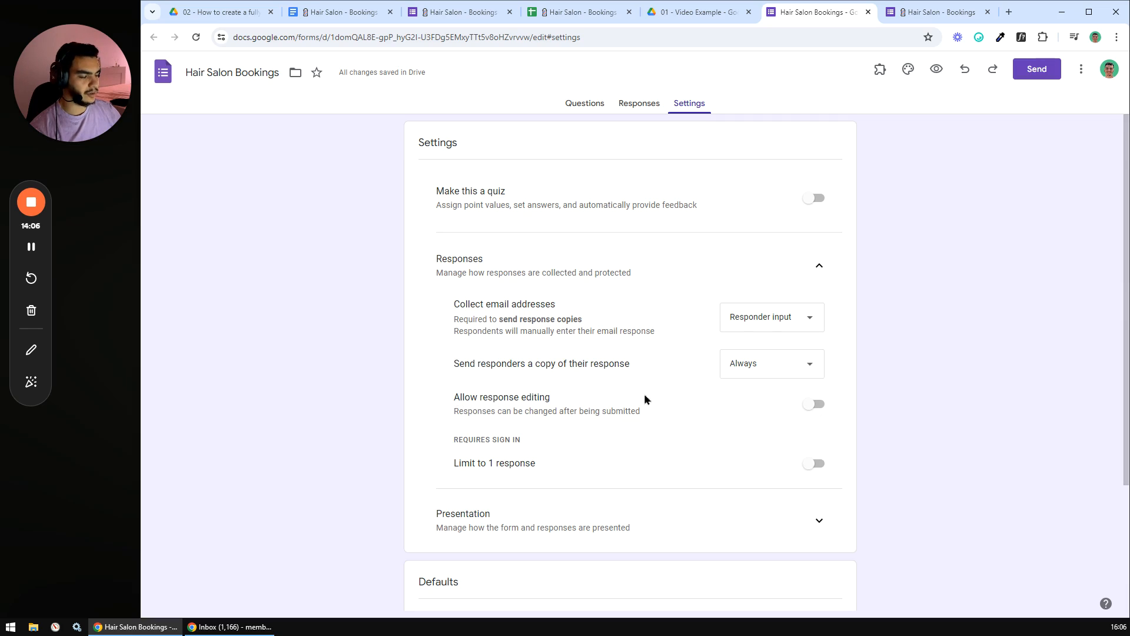
pyautogui.scroll(-3, 574, 398)
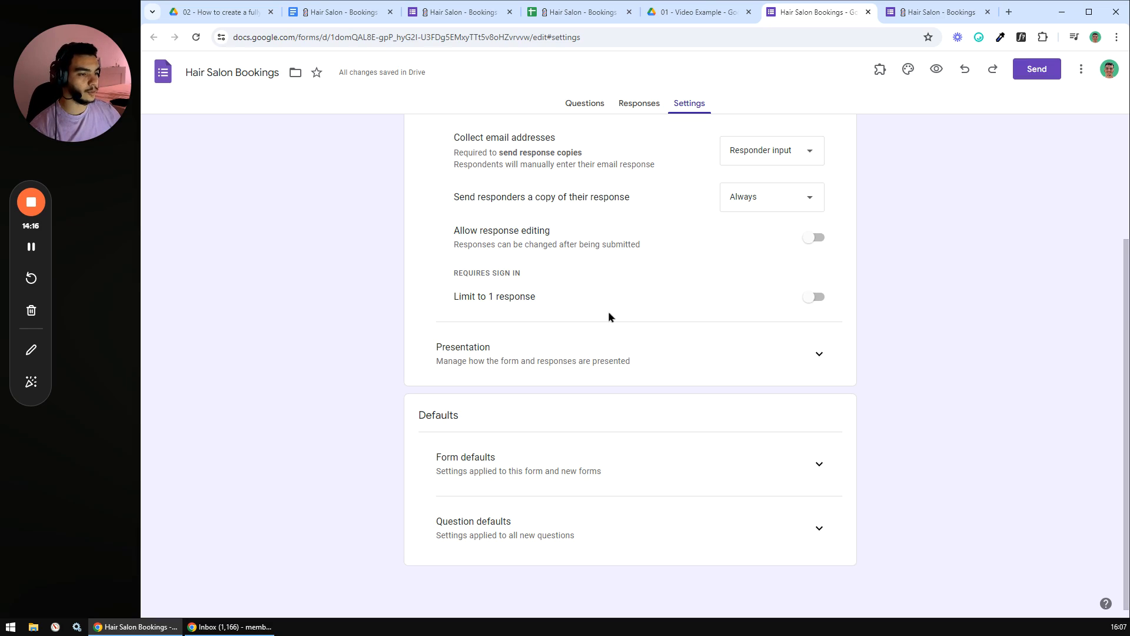
pyautogui.scroll(3, 612, 315)
# - Collapse Responses and expand Presentation to reach the confirmation message field
pyautogui.click(820, 269)
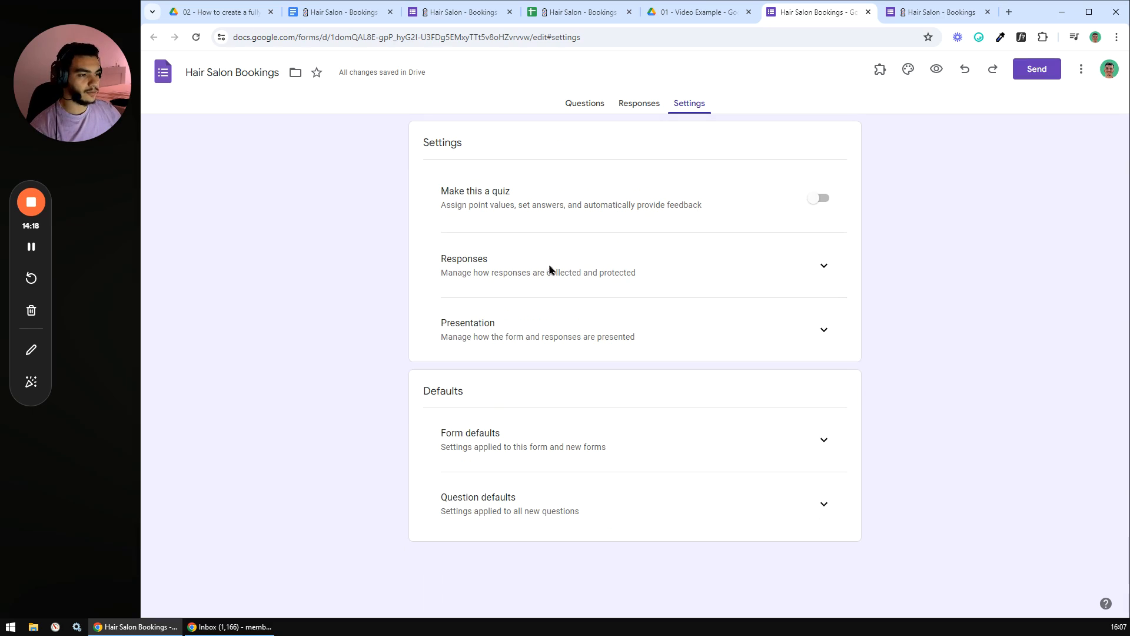
pyautogui.click(777, 330)
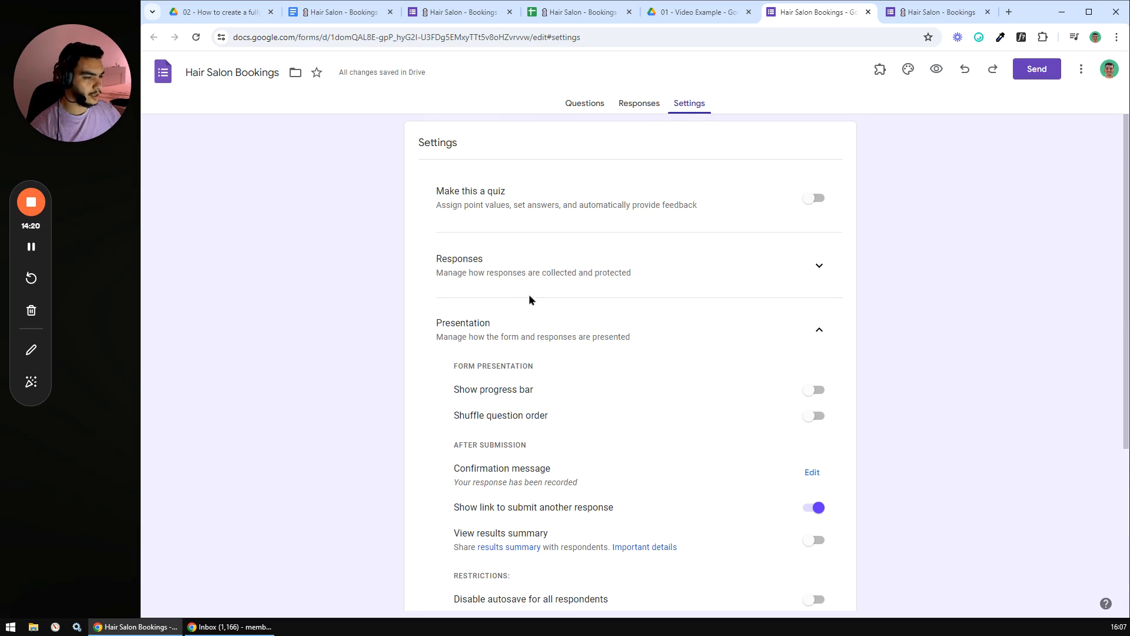
pyautogui.scroll(-1, 530, 300)
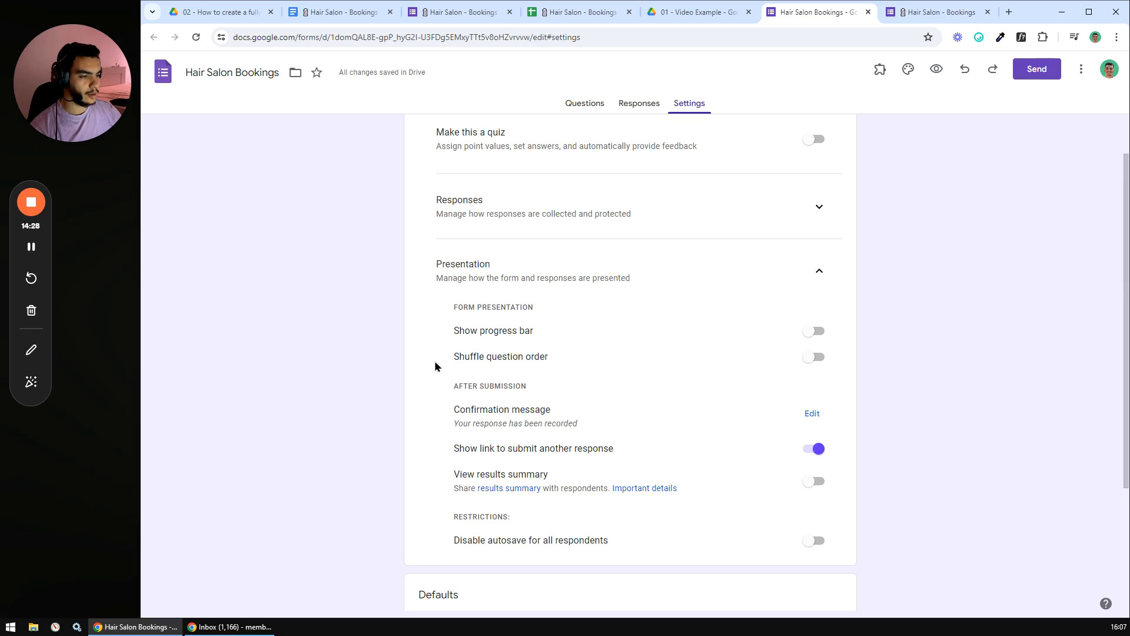
pyautogui.scroll(-2, 647, 365)
pyautogui.click(584, 103)
pyautogui.click(695, 104)
pyautogui.scroll(-2, 635, 246)
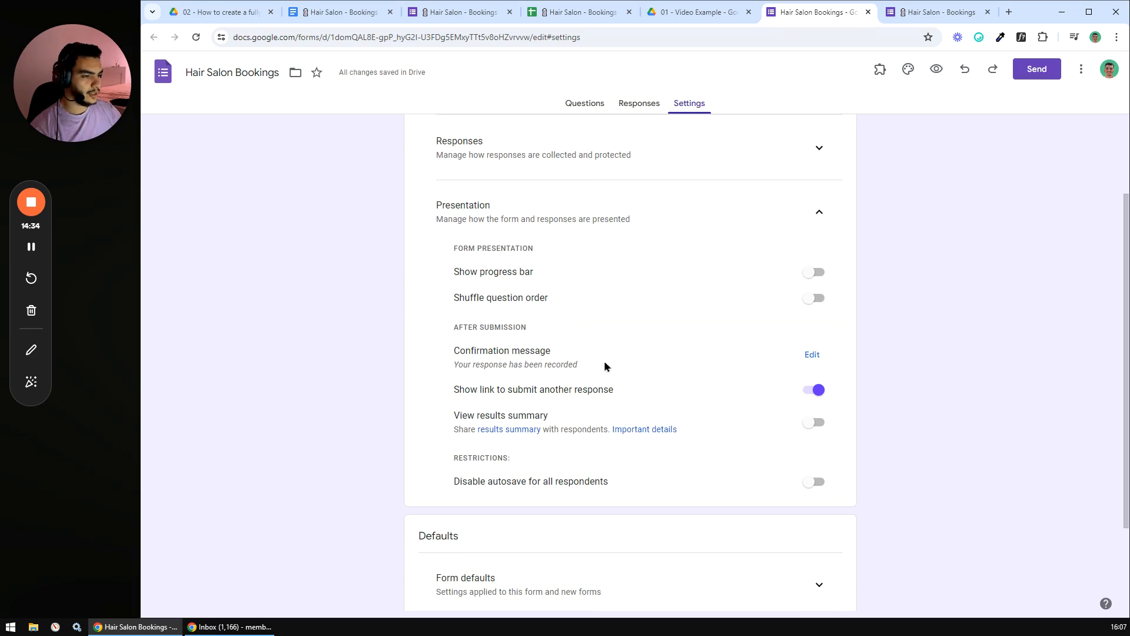
pyautogui.click(812, 355)
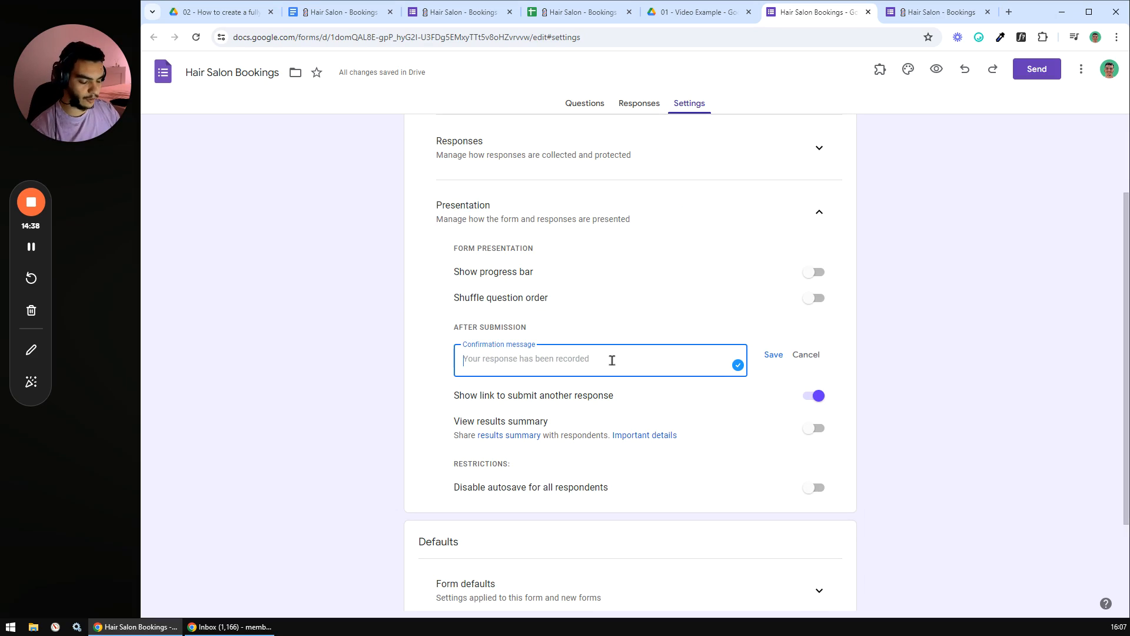
# - Save the message 'Booking confirmed ! We will see you soon.' plus a modify-or-cancel contact line
pyautogui.write('Booki')
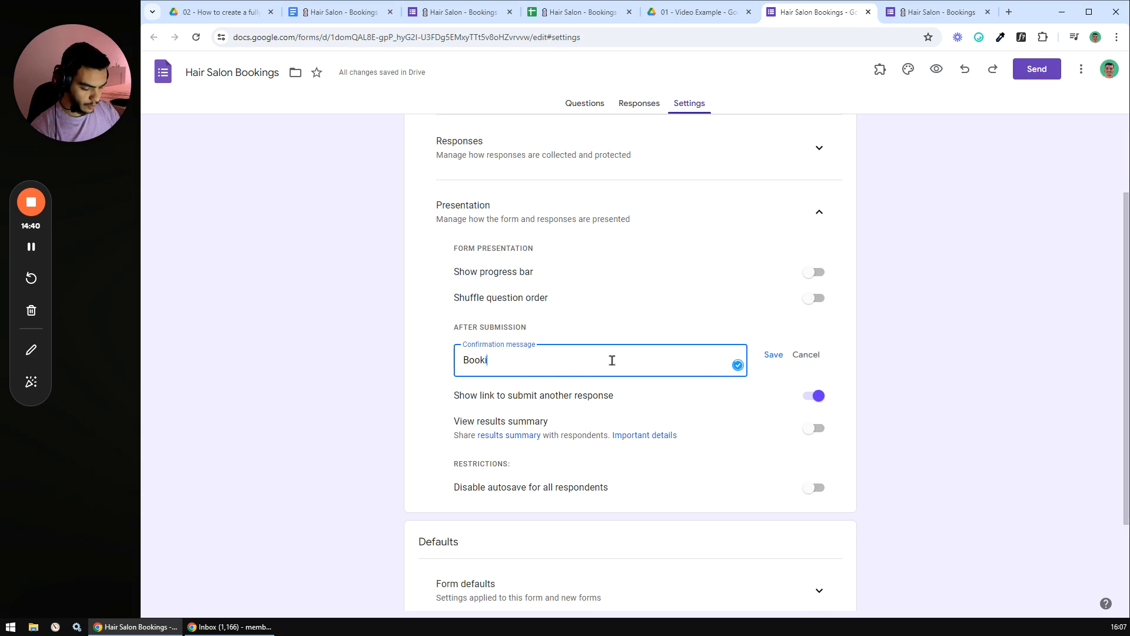
pyautogui.write('ng confirme')
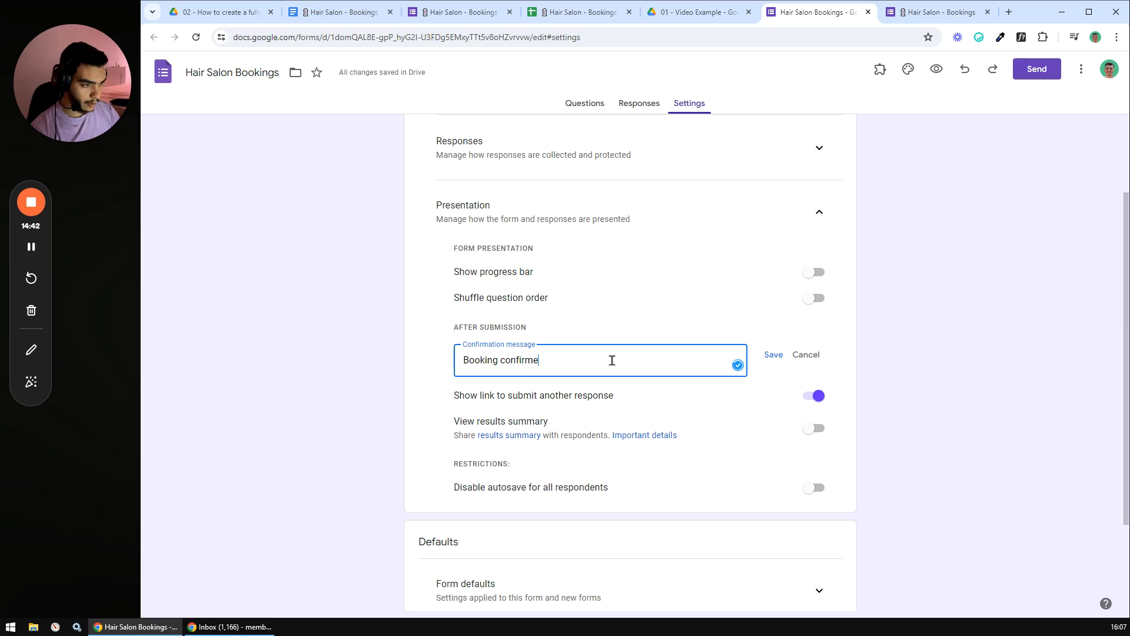
pyautogui.write('d !')
pyautogui.press('Return')
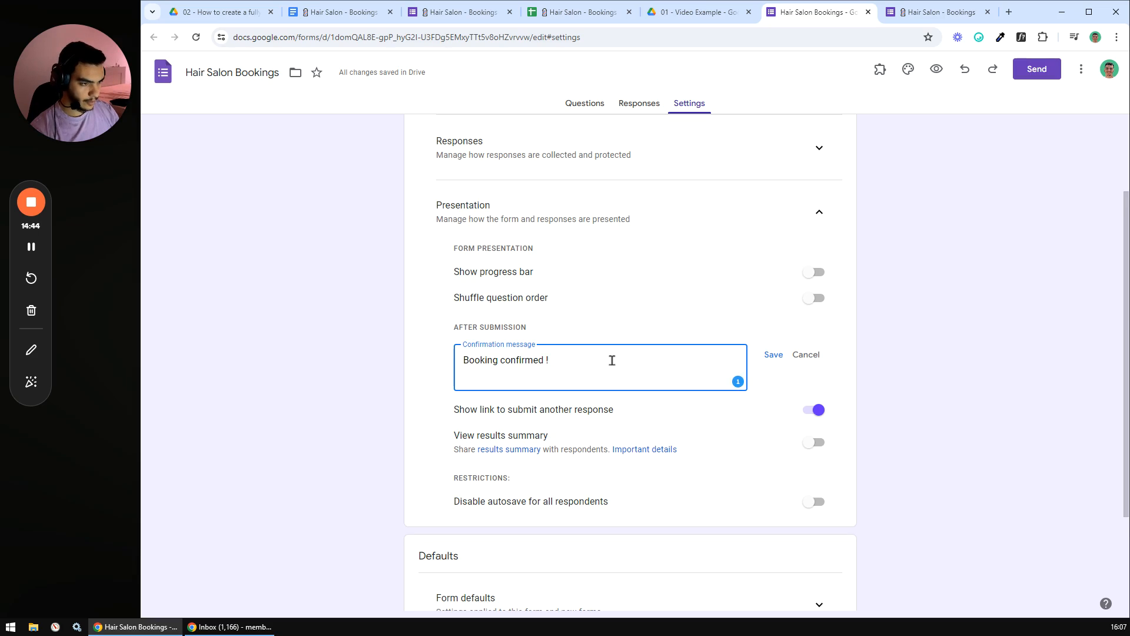
pyautogui.write('We will see you soon')
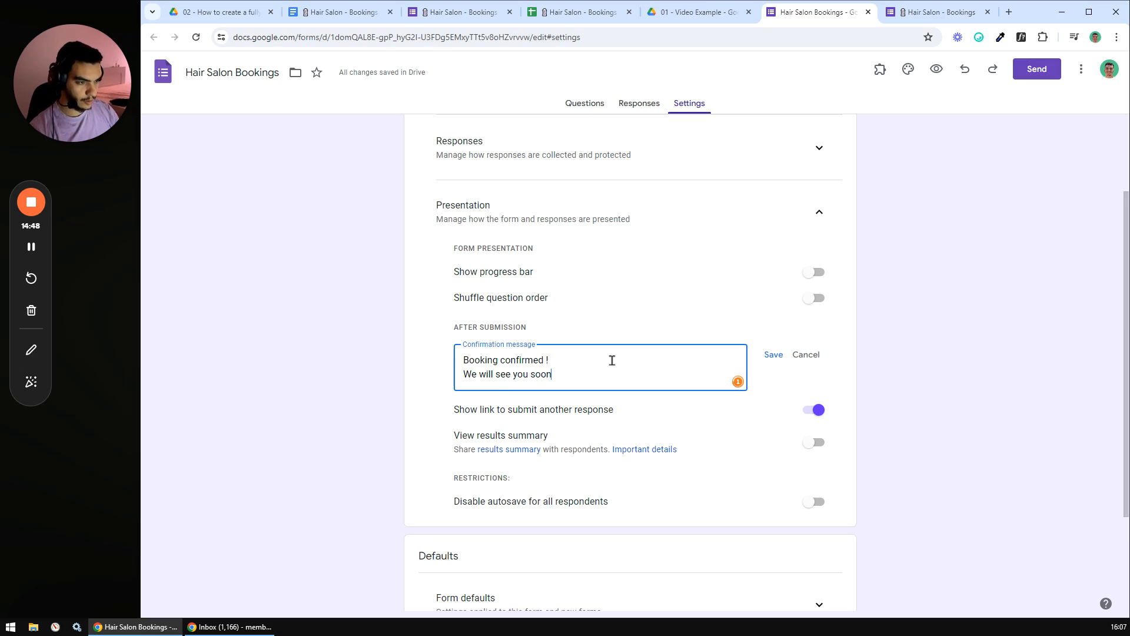
pyautogui.write('.')
pyautogui.hotkey('shift', 'Return')
pyautogui.write('Please contact us')
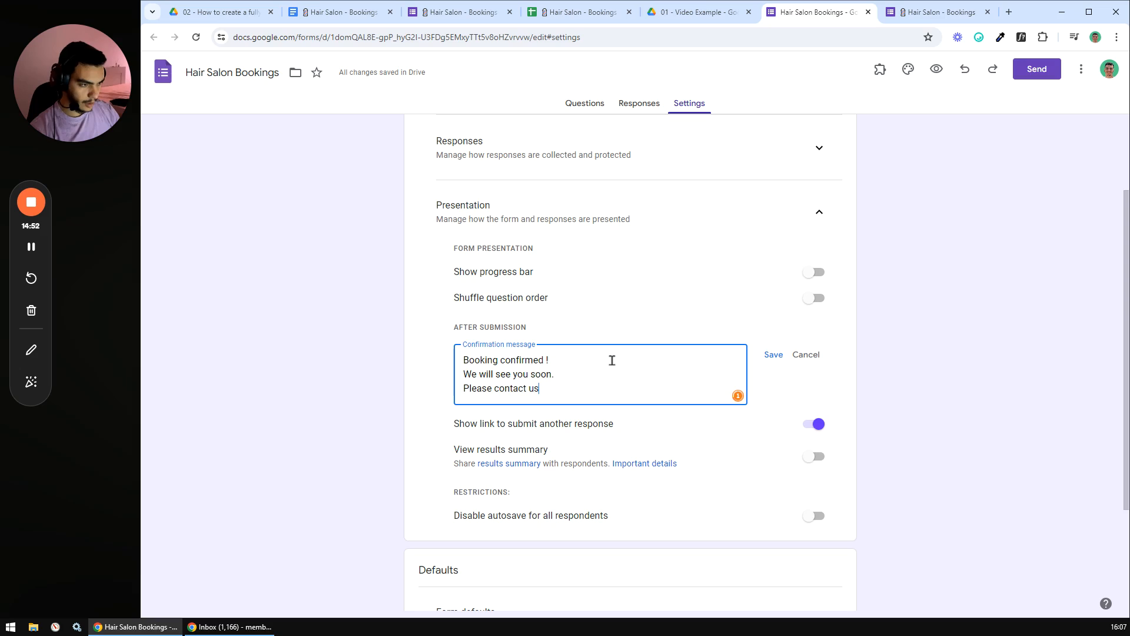
pyautogui.write(' if you want')
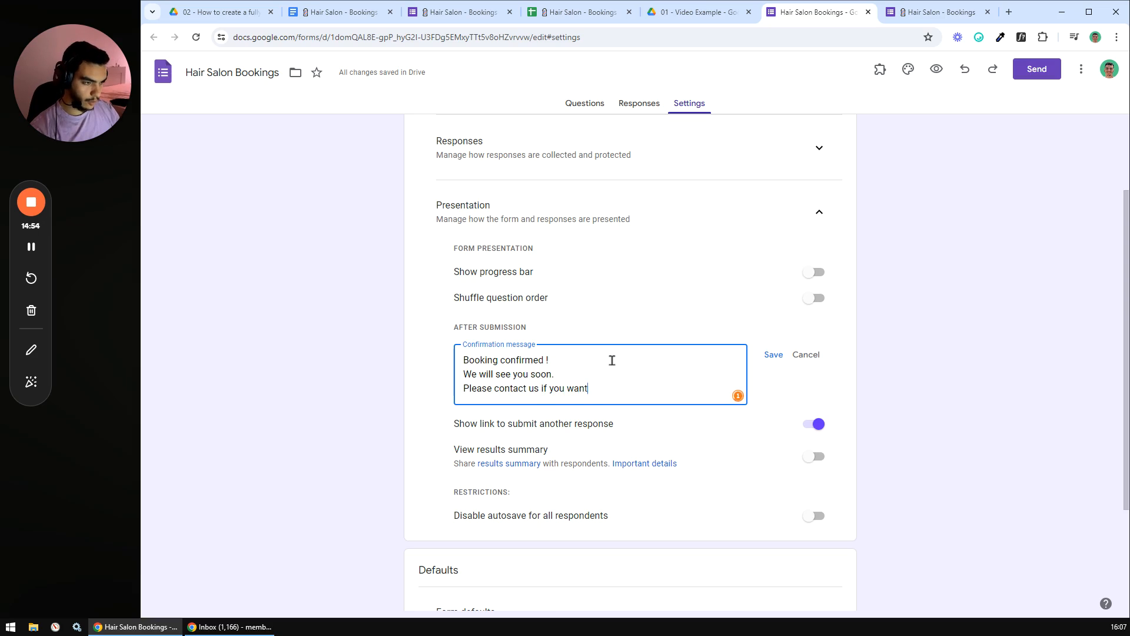
pyautogui.write(' to modify the')
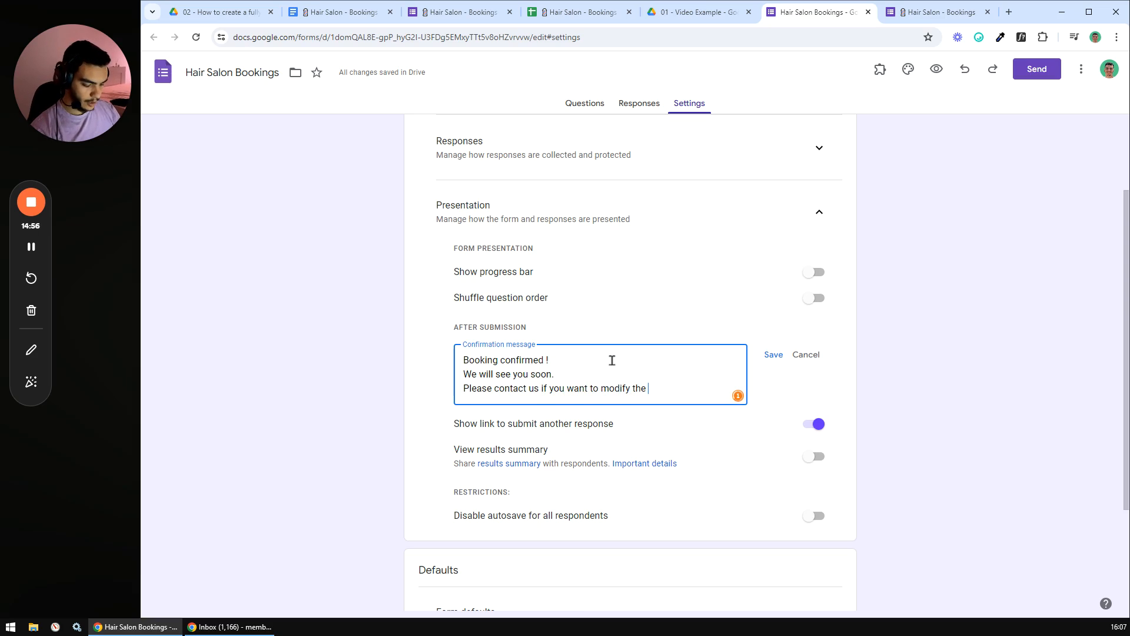
pyautogui.press('BackSpace')
pyautogui.press('BackSpace')
pyautogui.press('BackSpace')
pyautogui.press('BackSpace')
pyautogui.write('or cancel the booking')
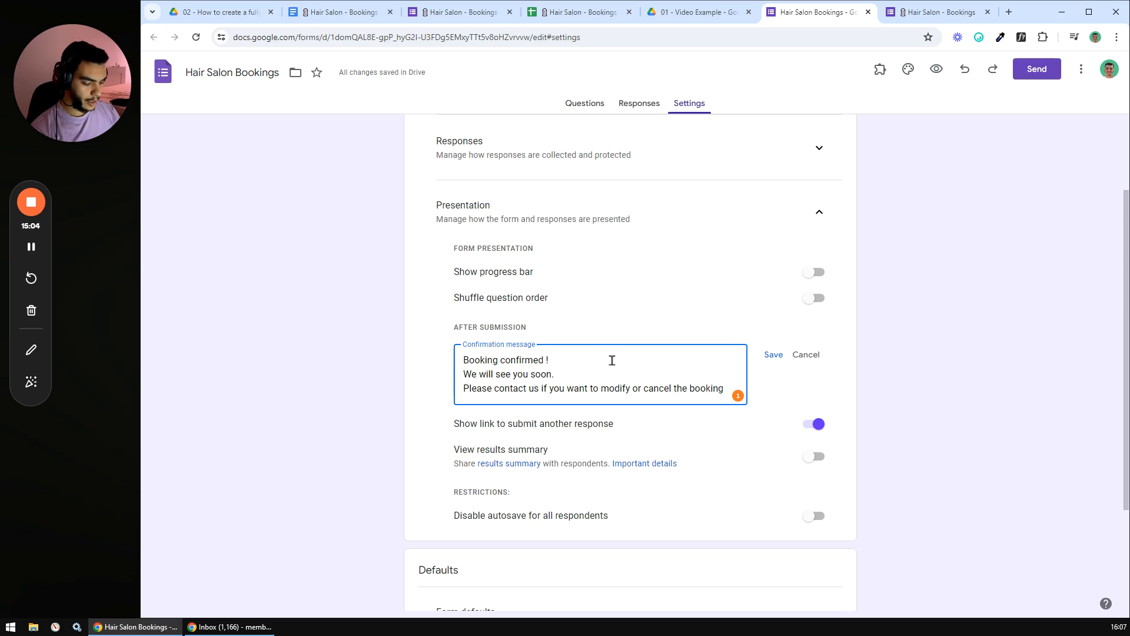
pyautogui.write(' (address')
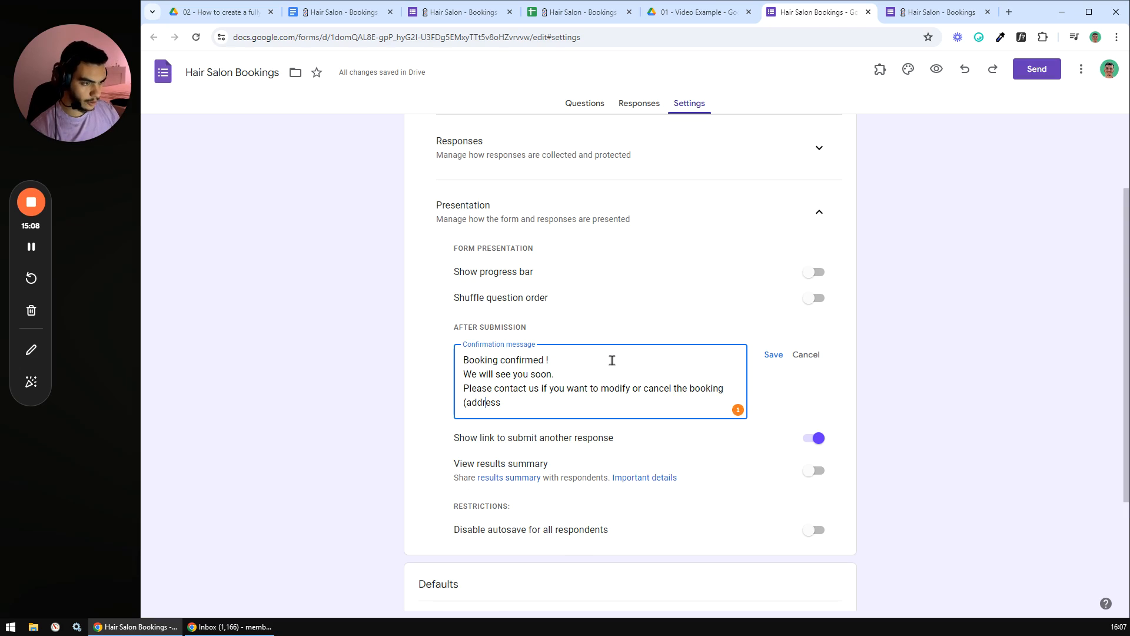
pyautogui.write('email')
pyautogui.press('BackSpace')
pyautogui.press('BackSpace')
pyautogui.press('BackSpace')
pyautogui.press('BackSpace')
pyautogui.press('BackSpace')
pyautogui.write('Email address')
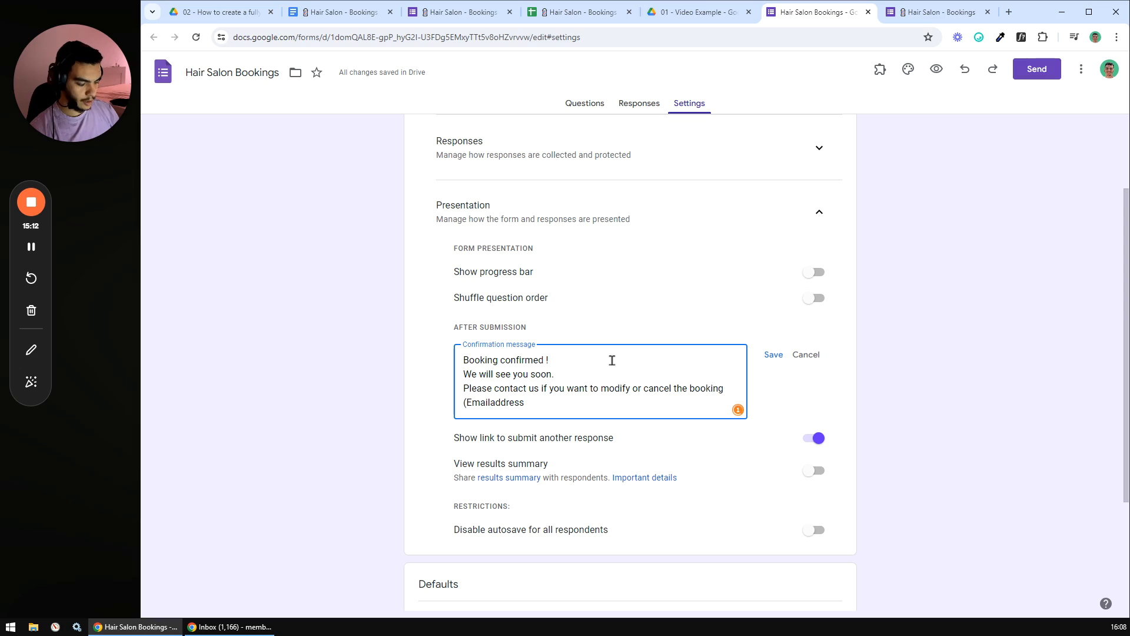
pyautogui.write(' / Phone umber)')
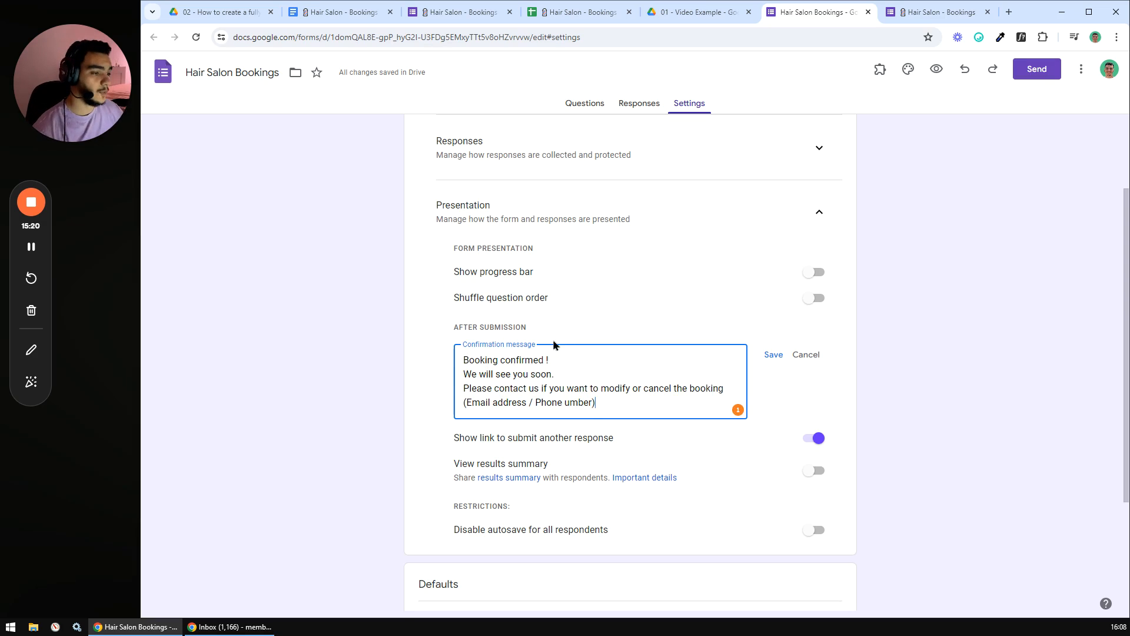
pyautogui.click(774, 360)
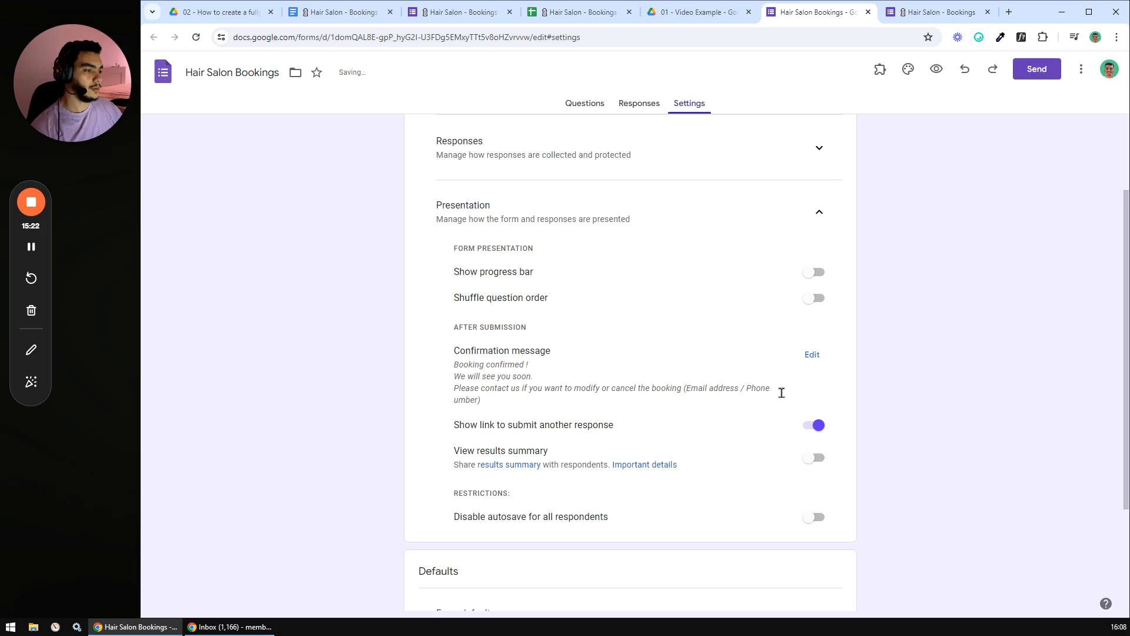
pyautogui.scroll(-1, 563, 396)
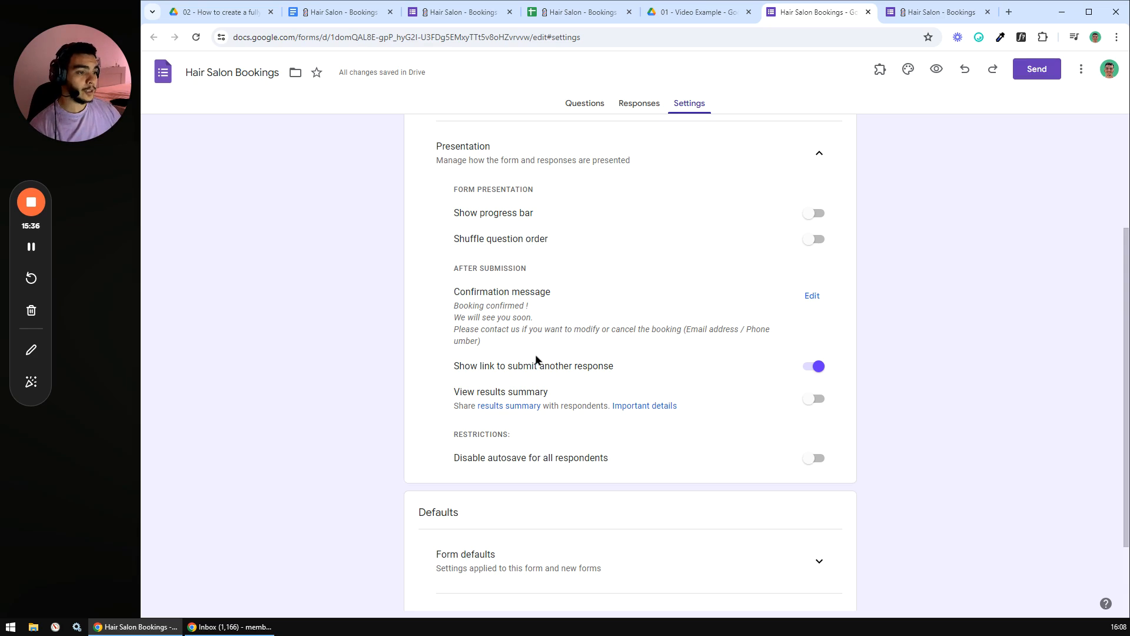
pyautogui.scroll(-1, 512, 354)
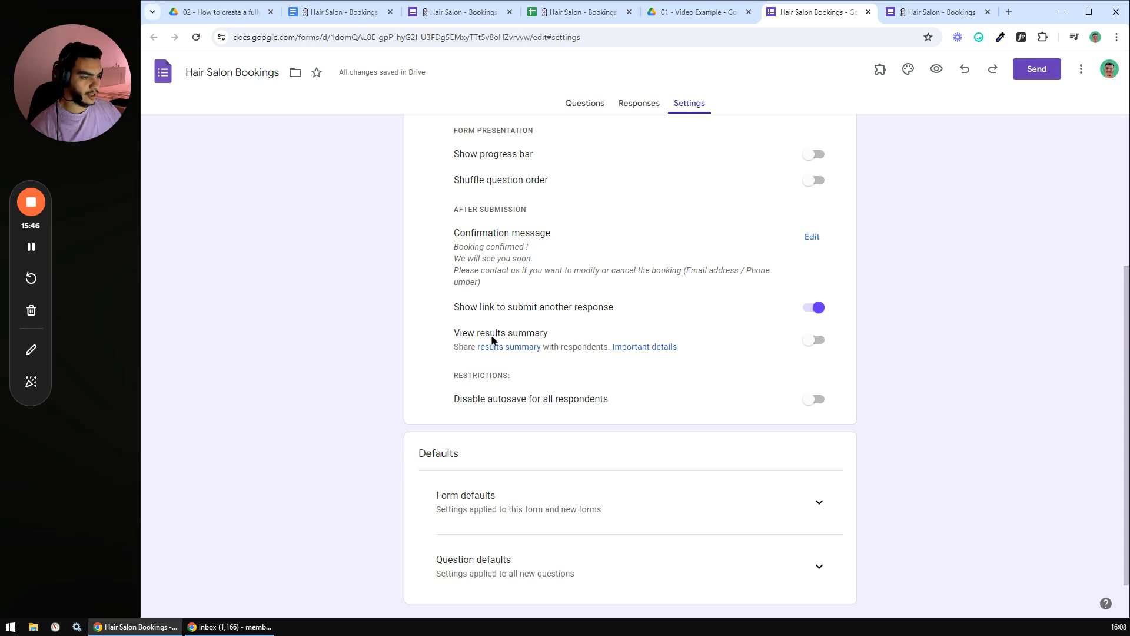
pyautogui.scroll(-1, 491, 339)
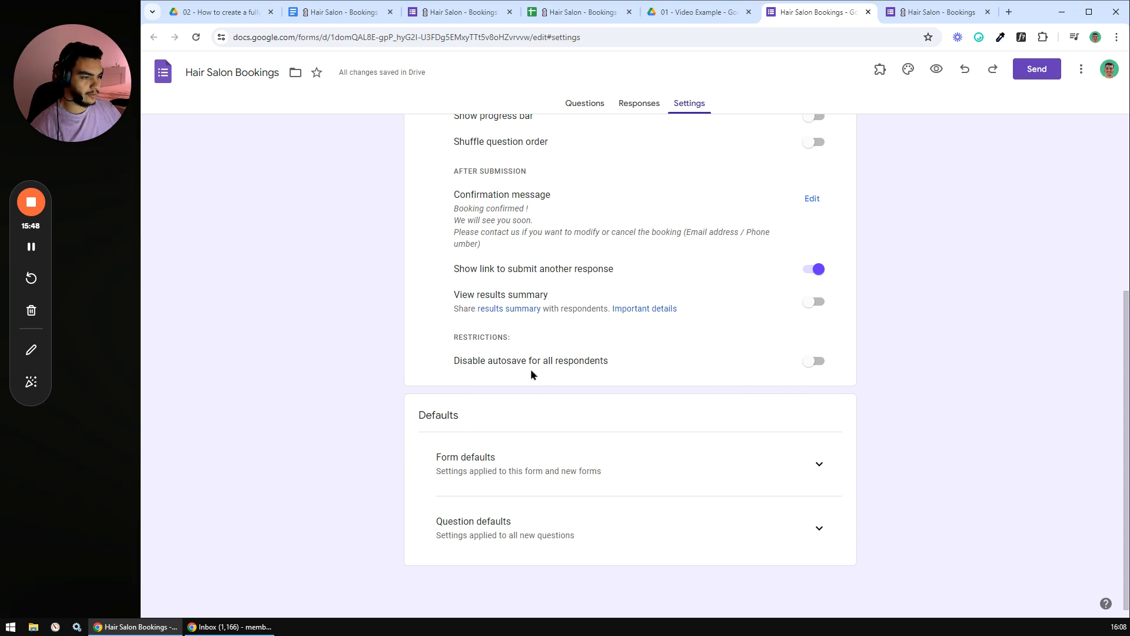
pyautogui.scroll(3, 585, 348)
# - Collapse Presentation and Form defaults, glance at Responses, then return to Questions
pyautogui.scroll(2, 798, 303)
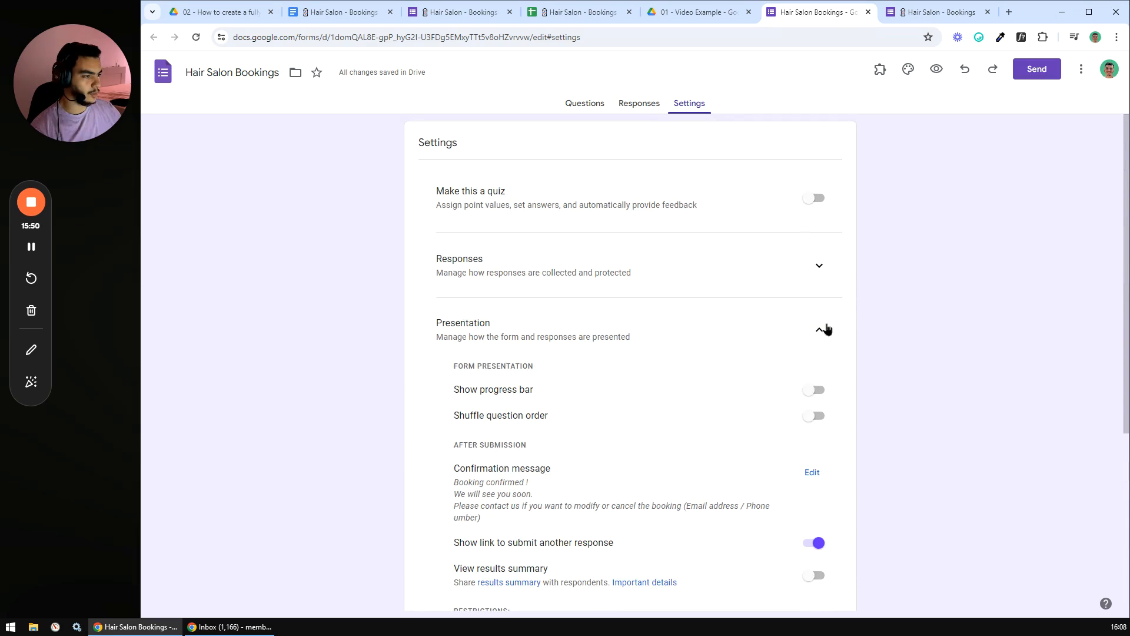
pyautogui.click(824, 327)
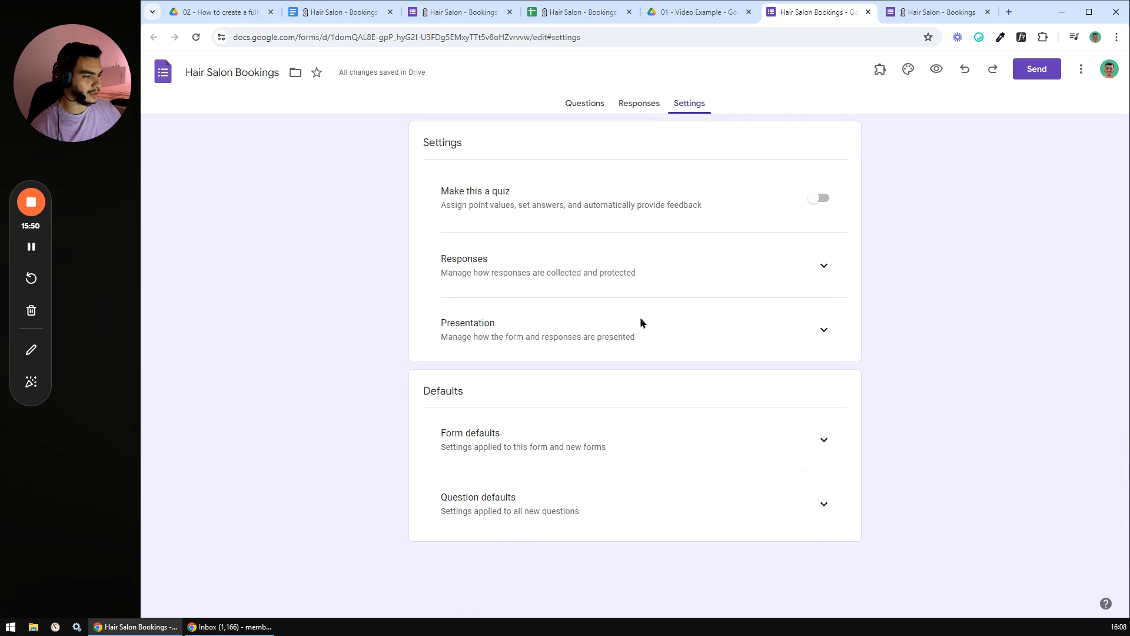
pyautogui.click(815, 443)
pyautogui.scroll(-1, 805, 348)
pyautogui.click(811, 414)
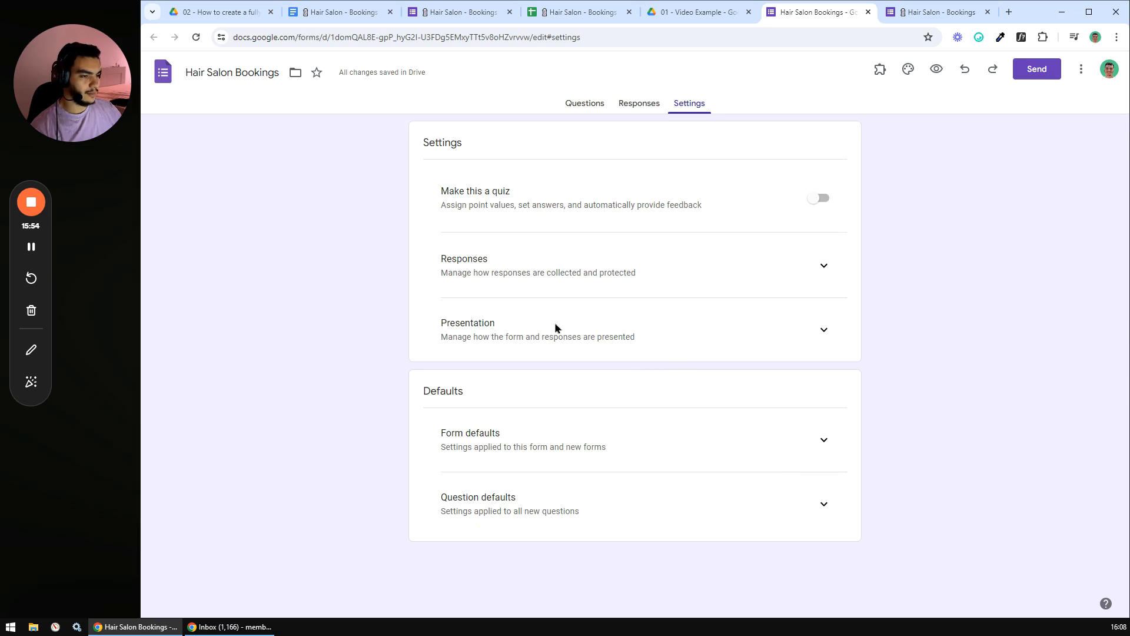
pyautogui.click(639, 107)
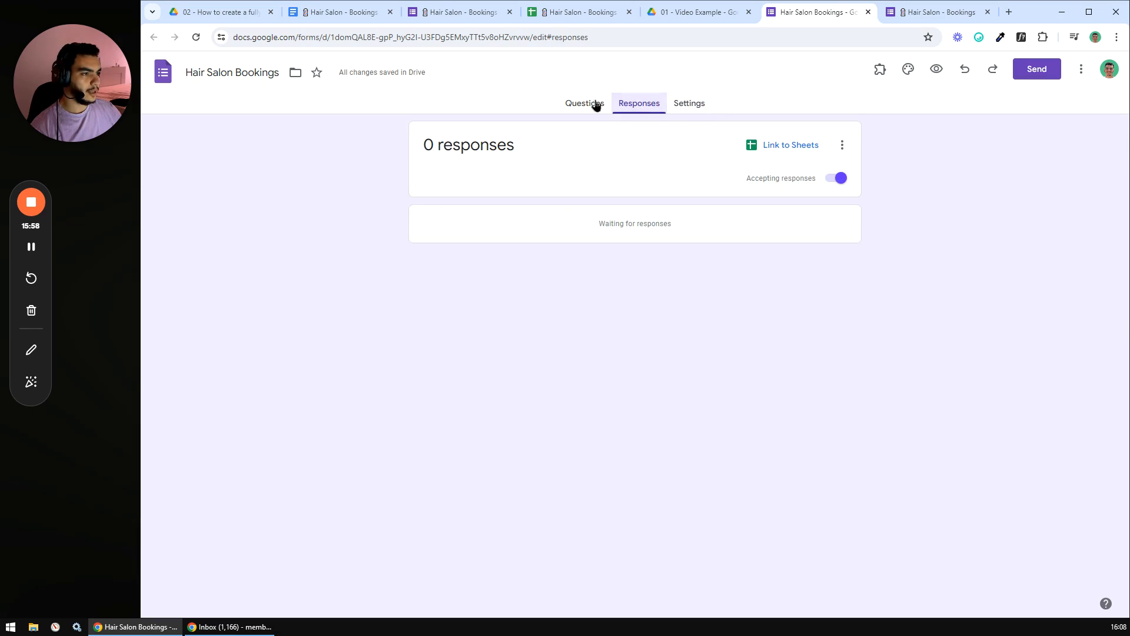
pyautogui.click(585, 104)
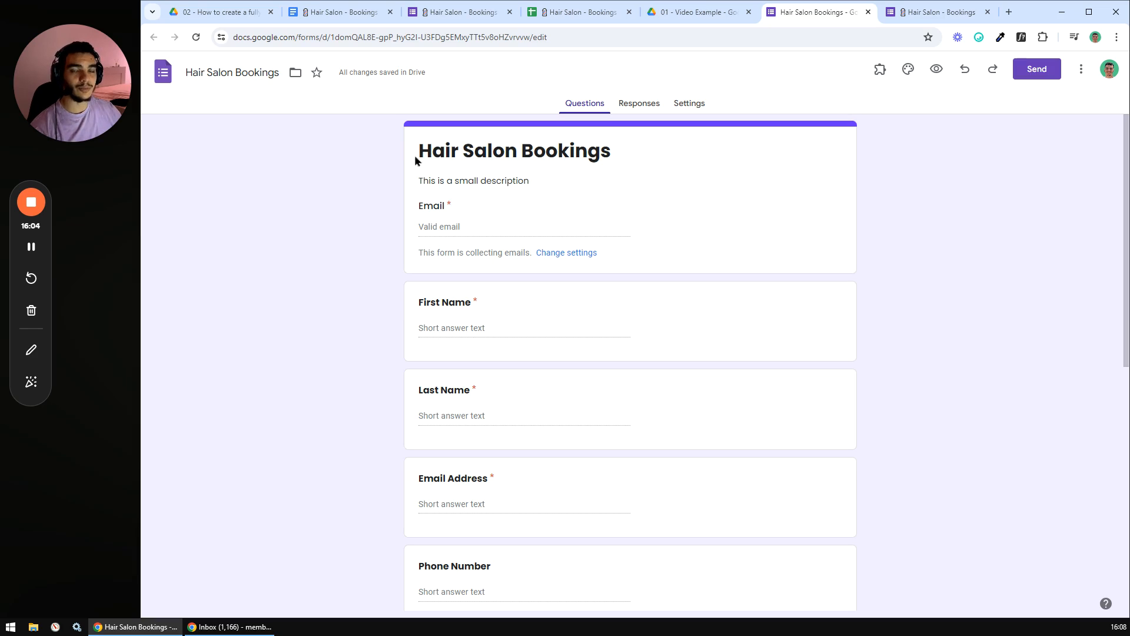
pyautogui.click(1037, 77)
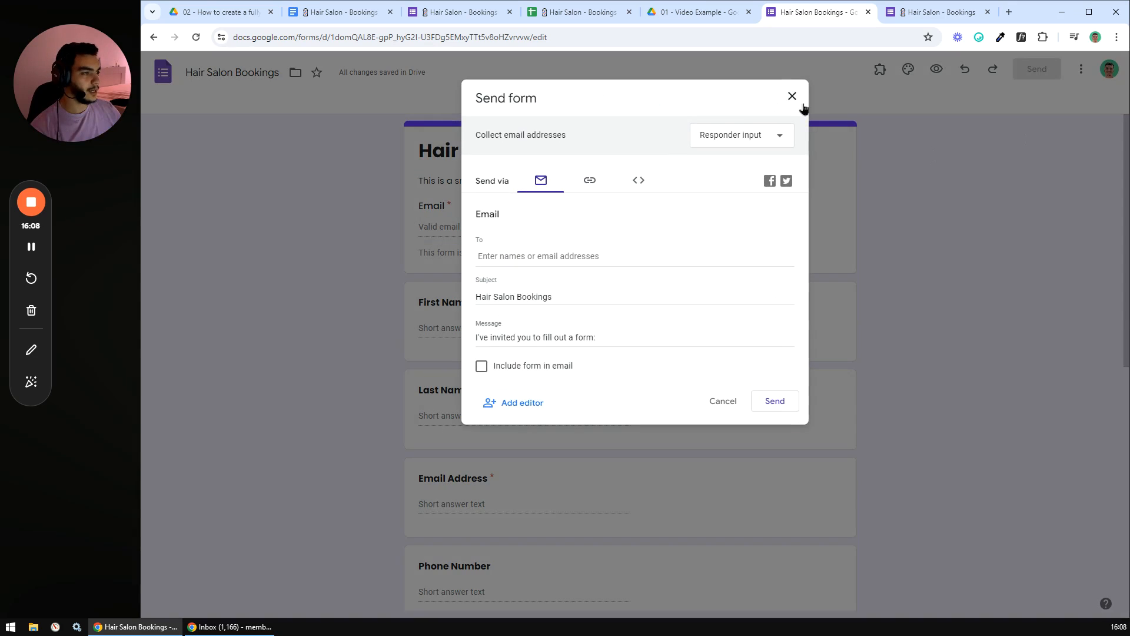
pyautogui.click(792, 97)
pyautogui.click(936, 69)
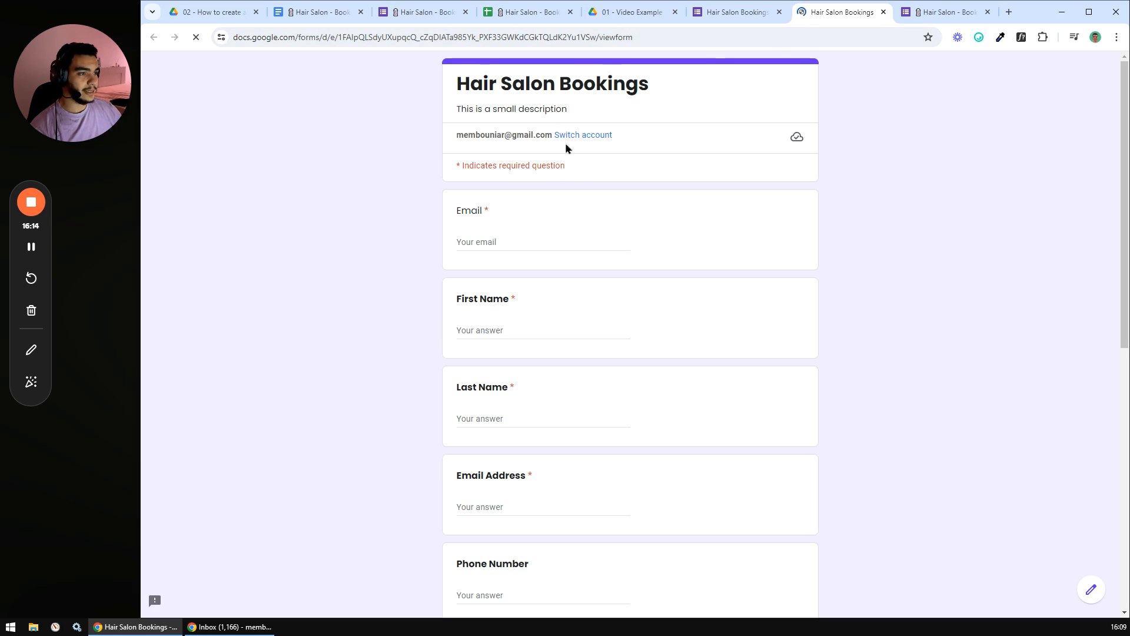
pyautogui.scroll(-1, 594, 151)
pyautogui.scroll(1, 583, 168)
pyautogui.scroll(-2, 565, 187)
pyautogui.scroll(2, 559, 201)
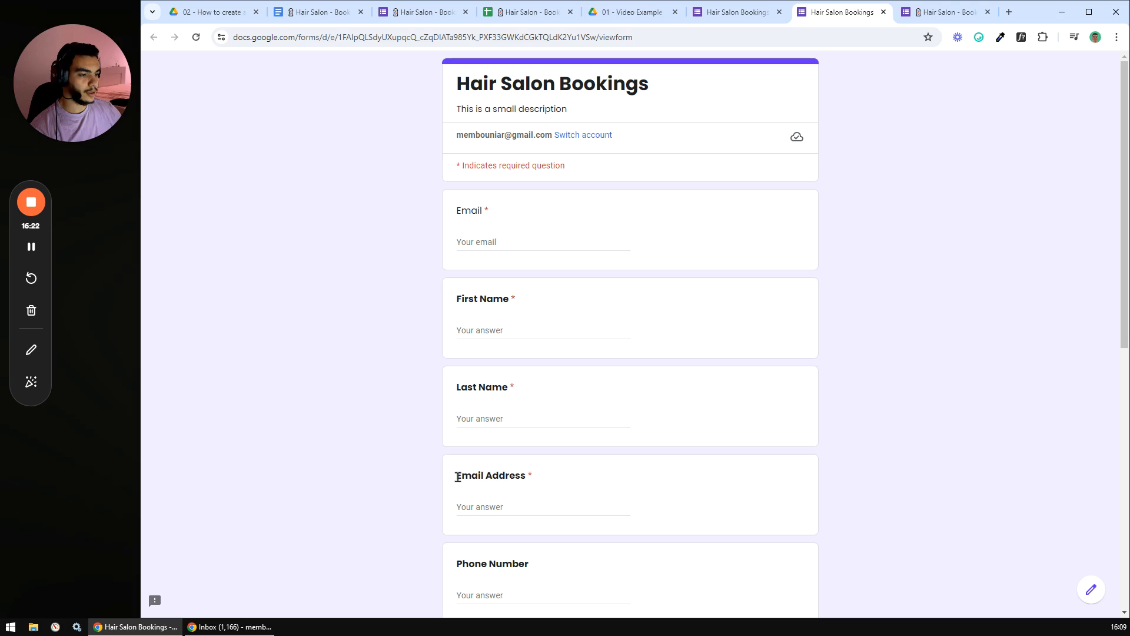
pyautogui.moveTo(457, 477); pyautogui.dragTo(555, 497)
pyautogui.click(421, 501)
pyautogui.moveTo(457, 478); pyautogui.dragTo(532, 478)
pyautogui.click(503, 220)
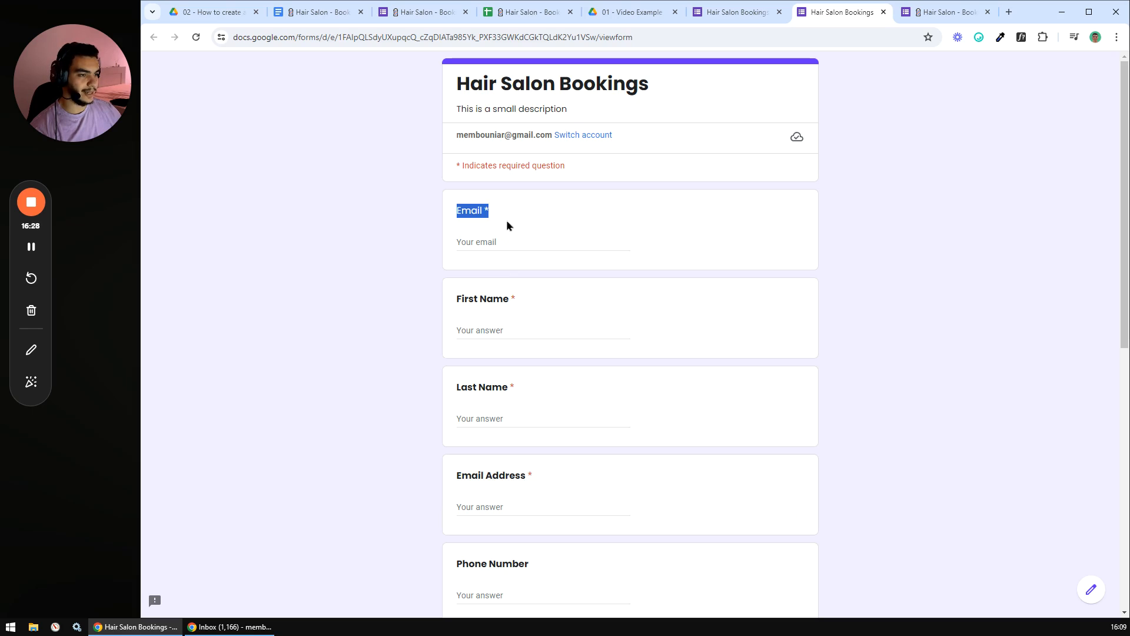
pyautogui.click(425, 240)
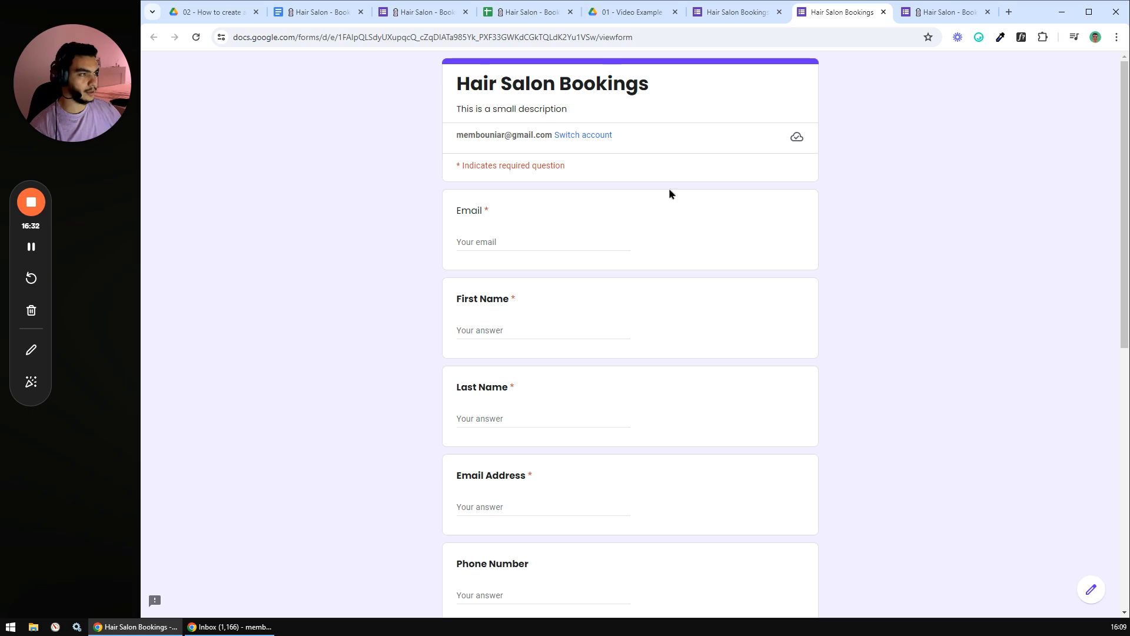
pyautogui.click(883, 11)
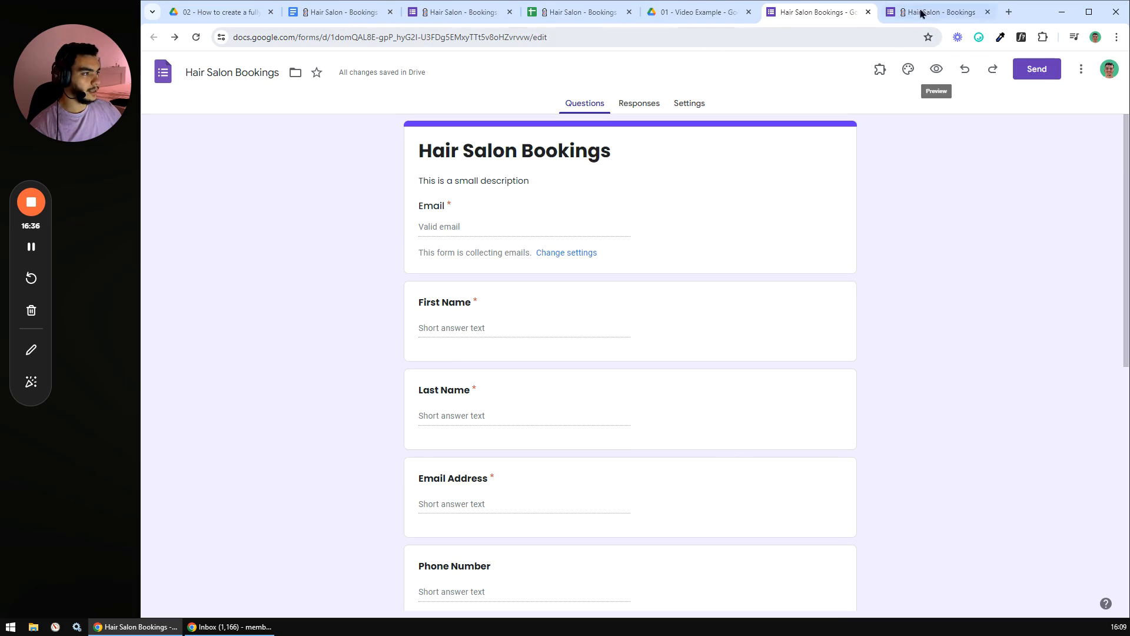
pyautogui.click(1033, 69)
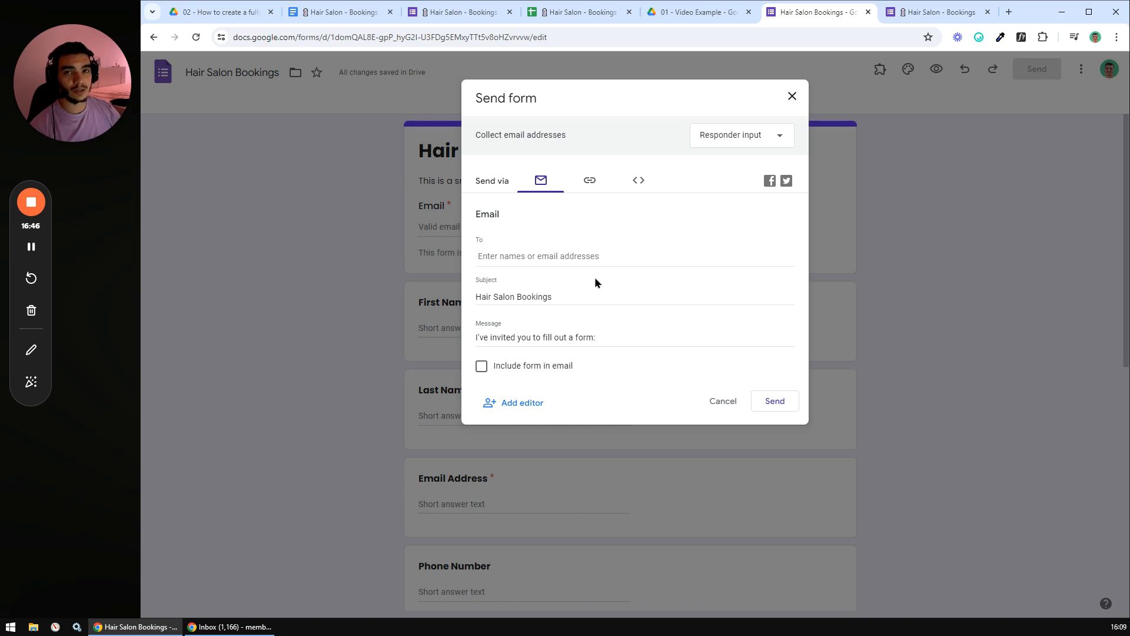
pyautogui.click(518, 255)
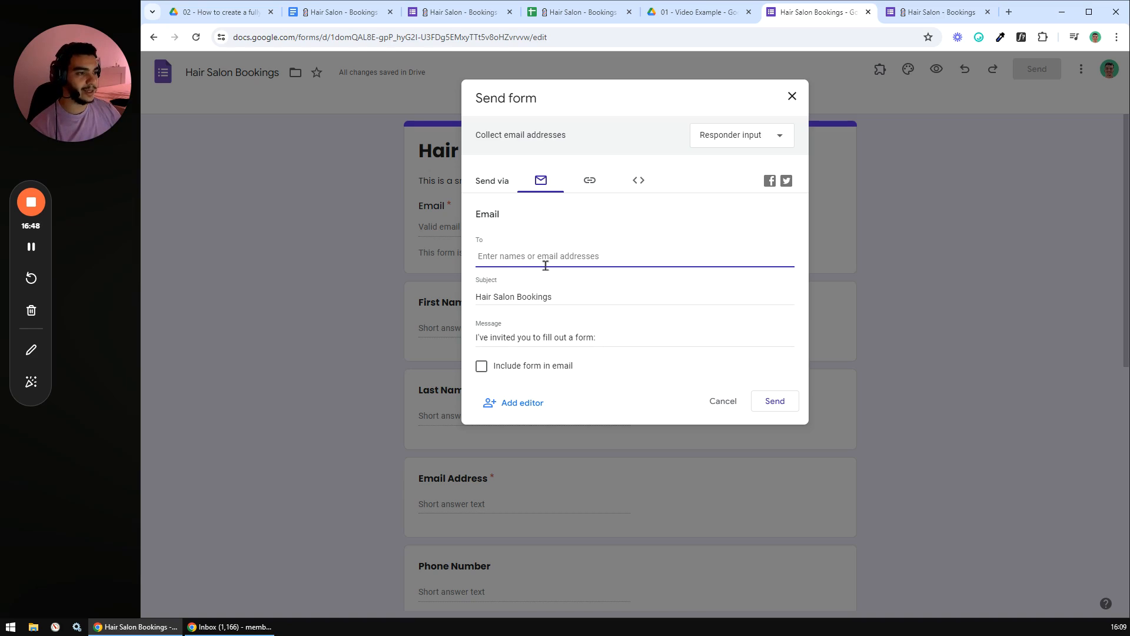
pyautogui.click(588, 181)
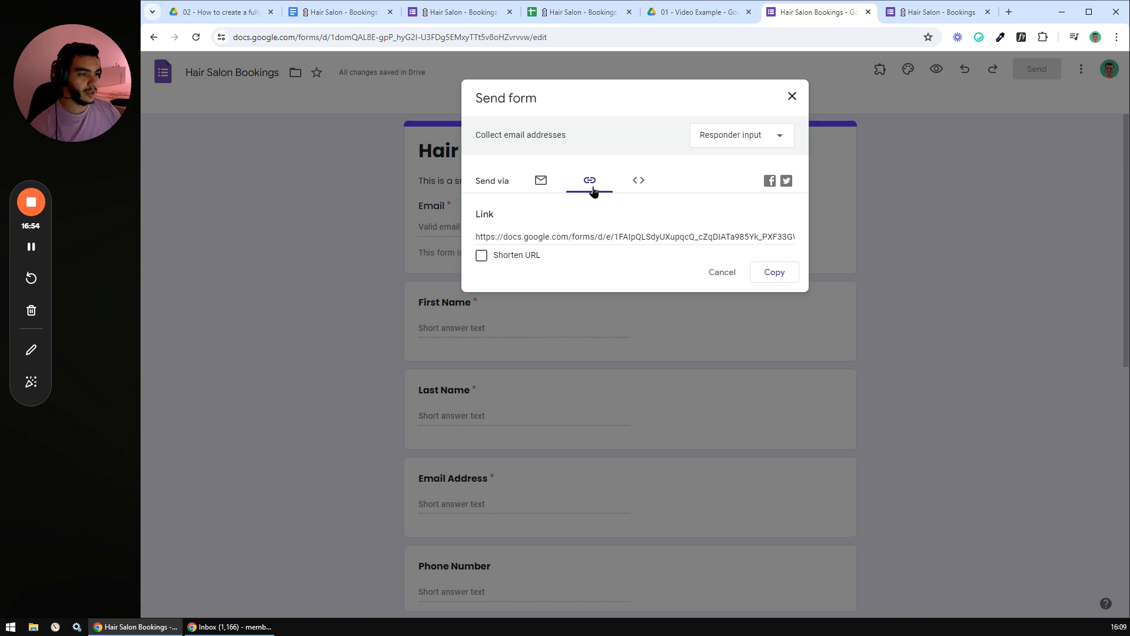
pyautogui.click(477, 236)
pyautogui.moveTo(477, 236); pyautogui.dragTo(677, 237)
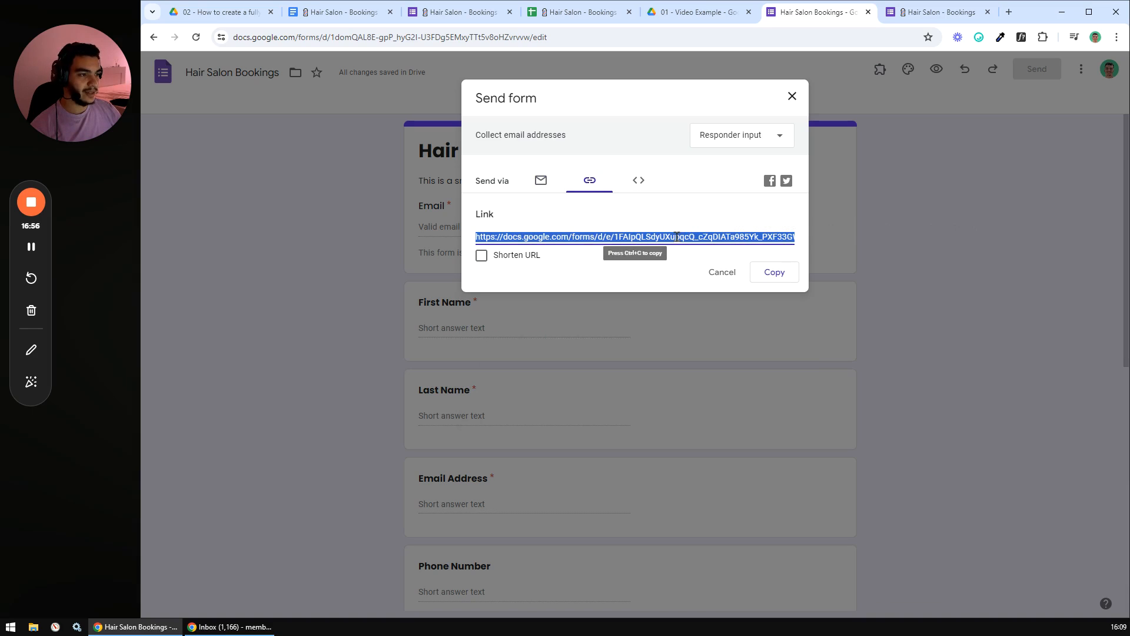
pyautogui.click(620, 236)
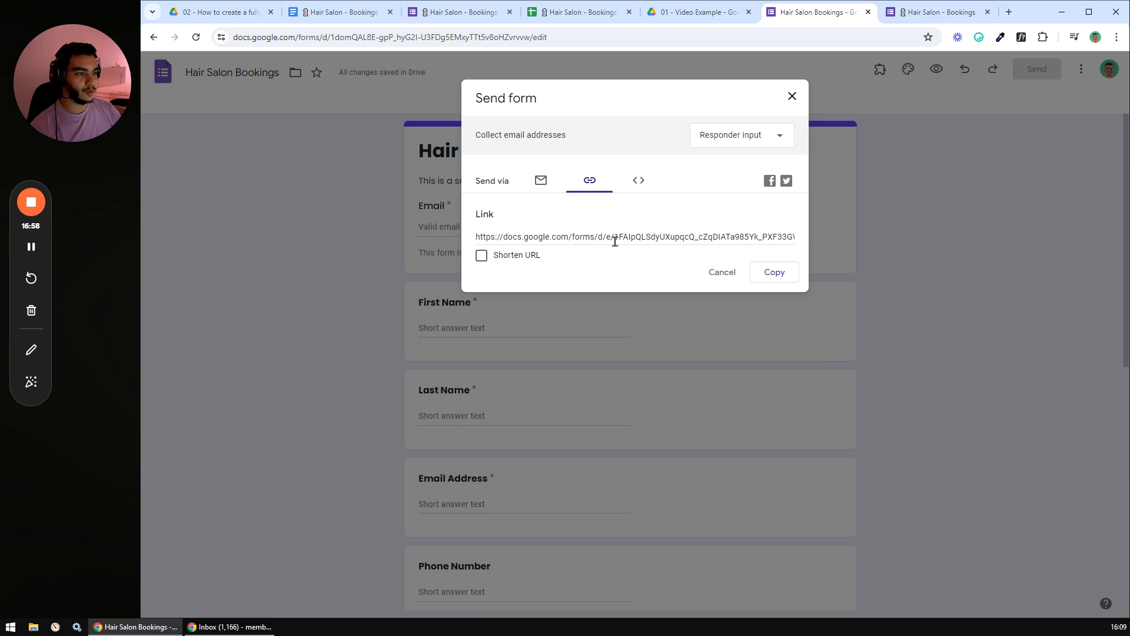
pyautogui.click(481, 256)
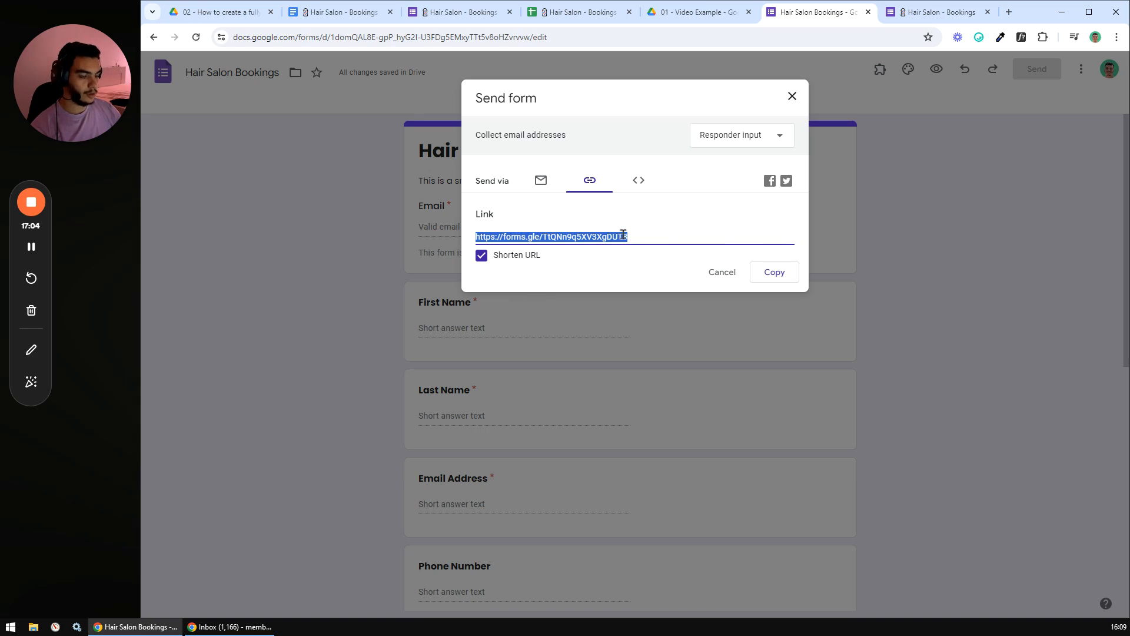
pyautogui.click(769, 274)
pyautogui.click(792, 96)
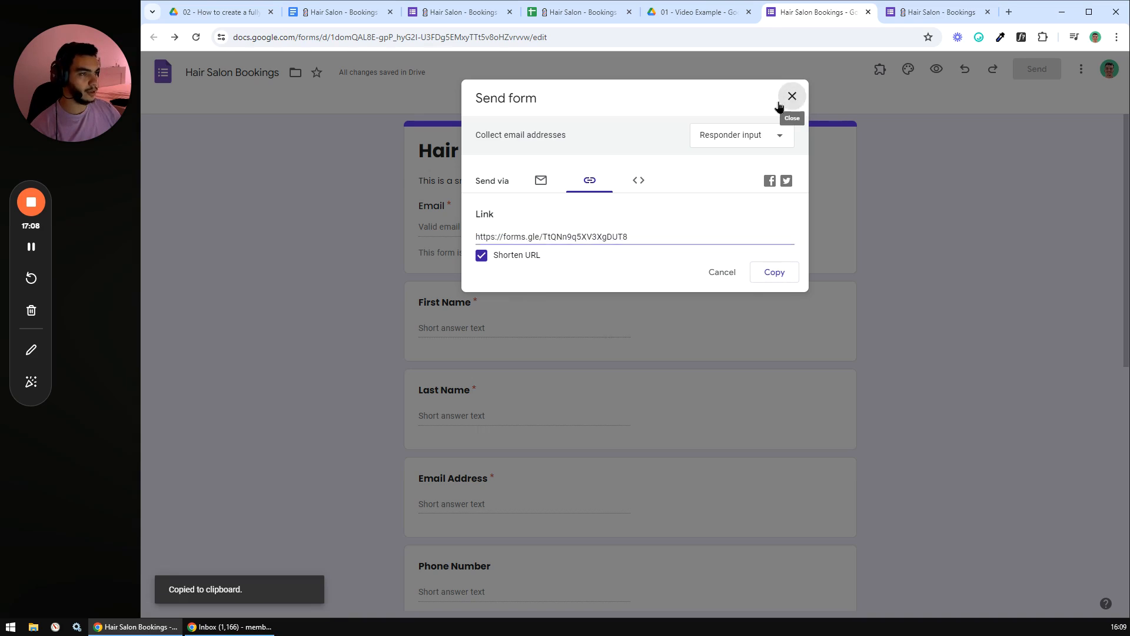
pyautogui.click(354, 12)
# - Type 'Booking Link' on a new line below 'Customize and set up the form'
pyautogui.click(742, 379)
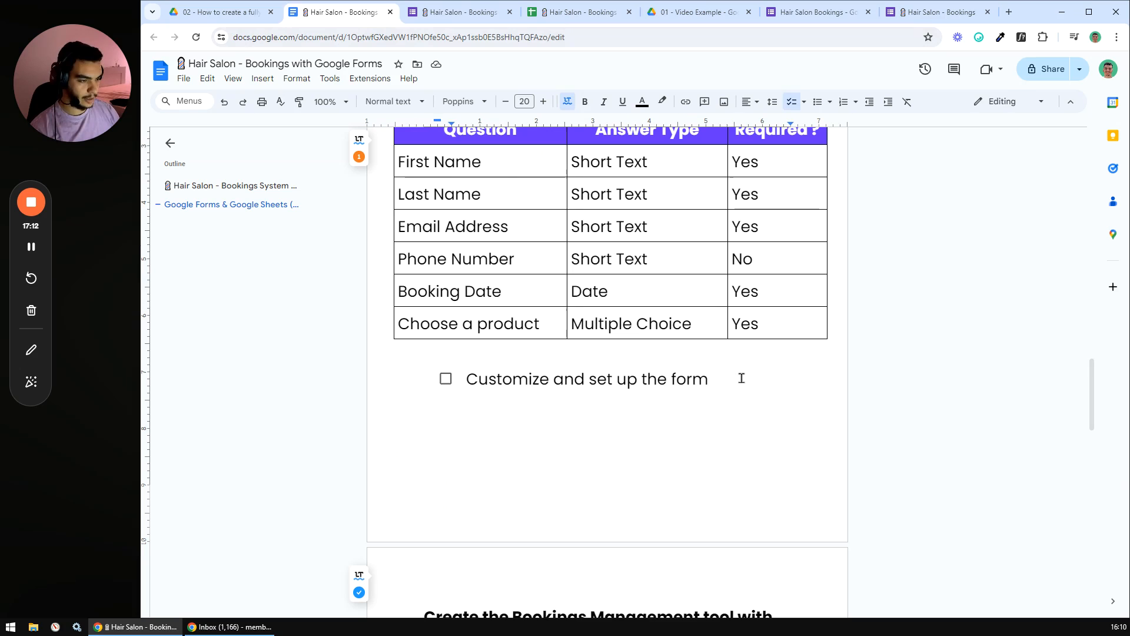
pyautogui.write('-')
pyautogui.hotkey('ctrl', 'v')
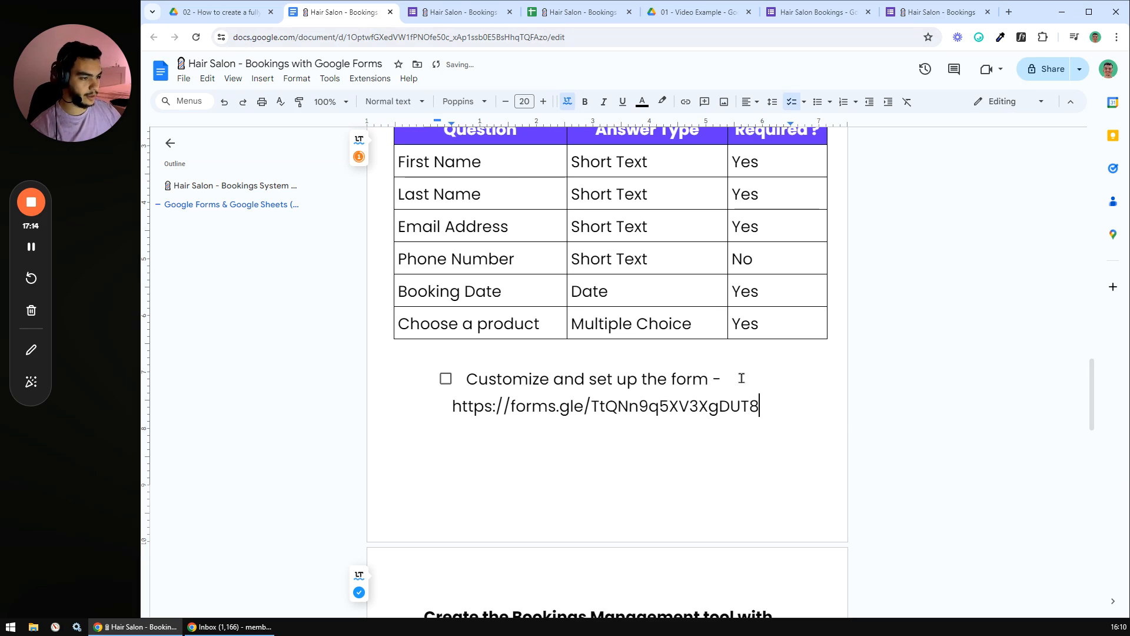
pyautogui.moveTo(762, 406); pyautogui.dragTo(459, 405)
pyautogui.press('BackSpace')
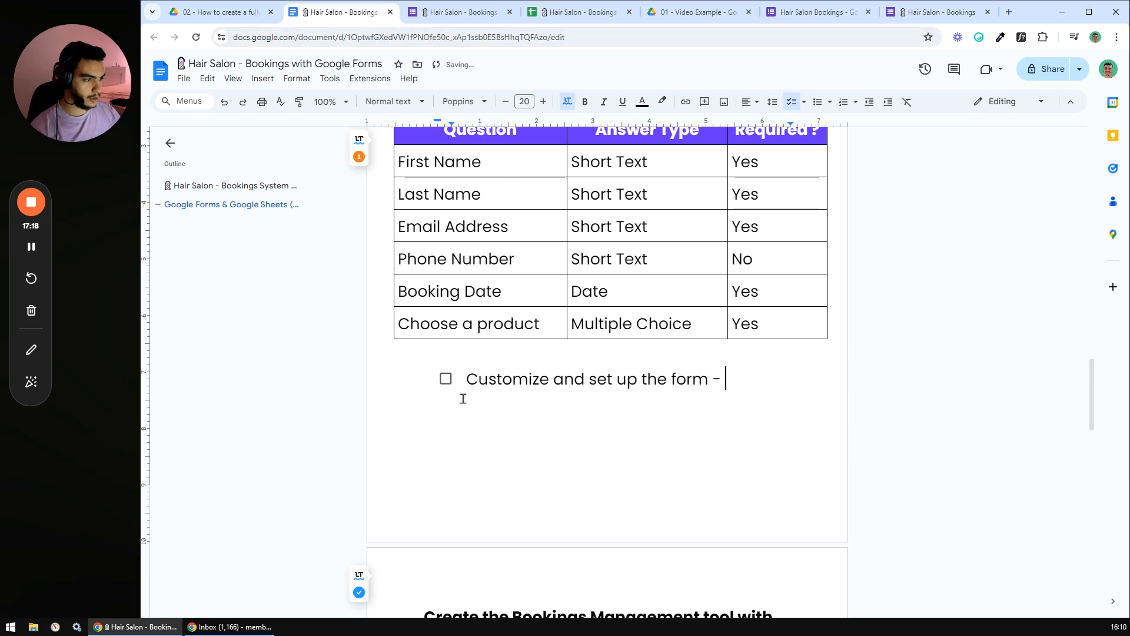
pyautogui.press('Return')
pyautogui.press('Return')
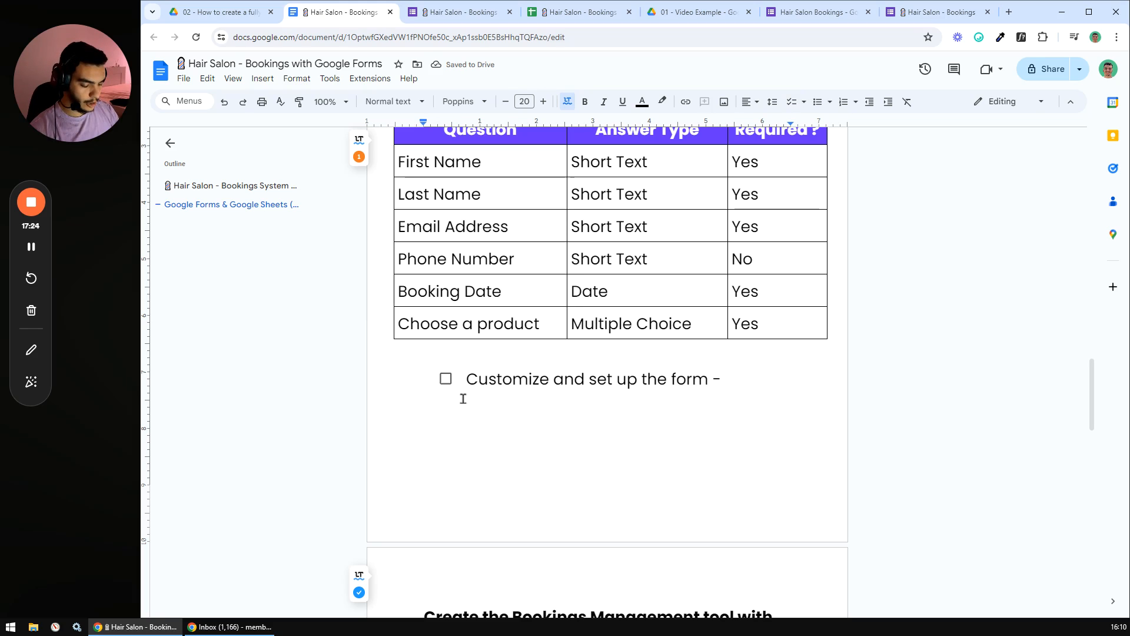
pyautogui.write('Boo')
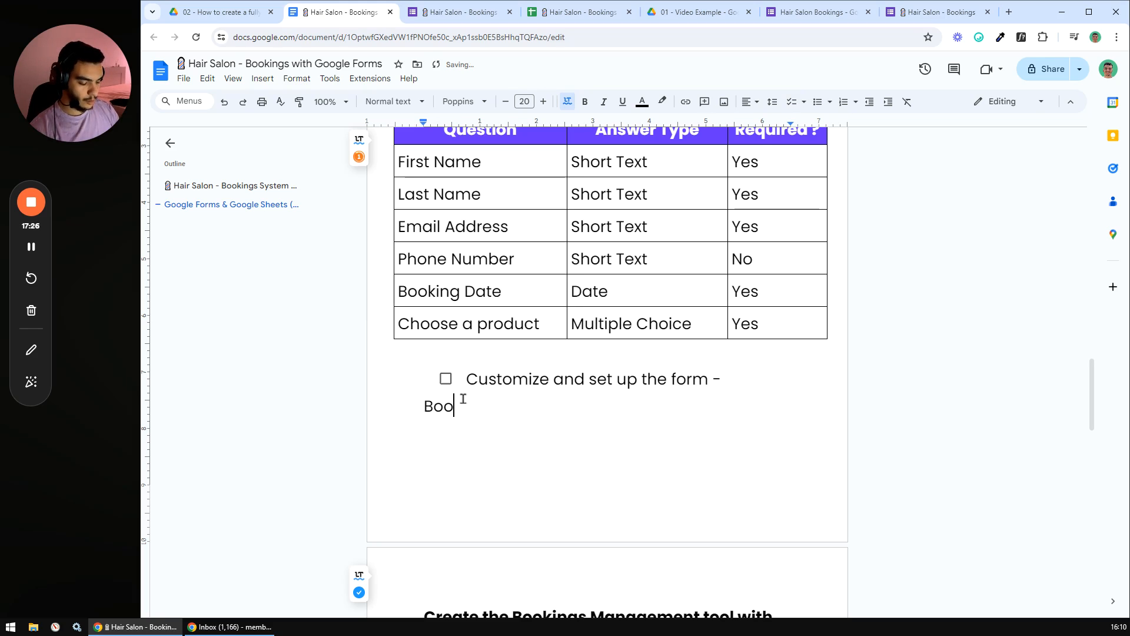
pyautogui.write('king Link')
# - Hyperlink 'Booking Link' to the copied short form URL
pyautogui.moveTo(526, 411); pyautogui.dragTo(428, 407)
pyautogui.rightClick(428, 406)
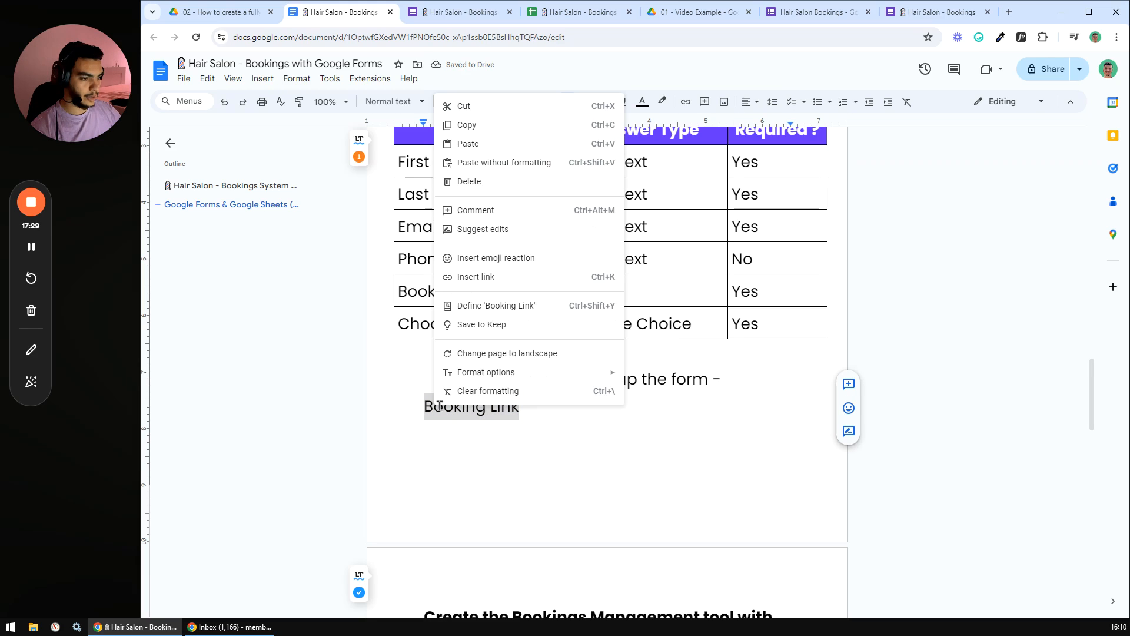
pyautogui.click(483, 276)
pyautogui.hotkey('ctrl', 'v')
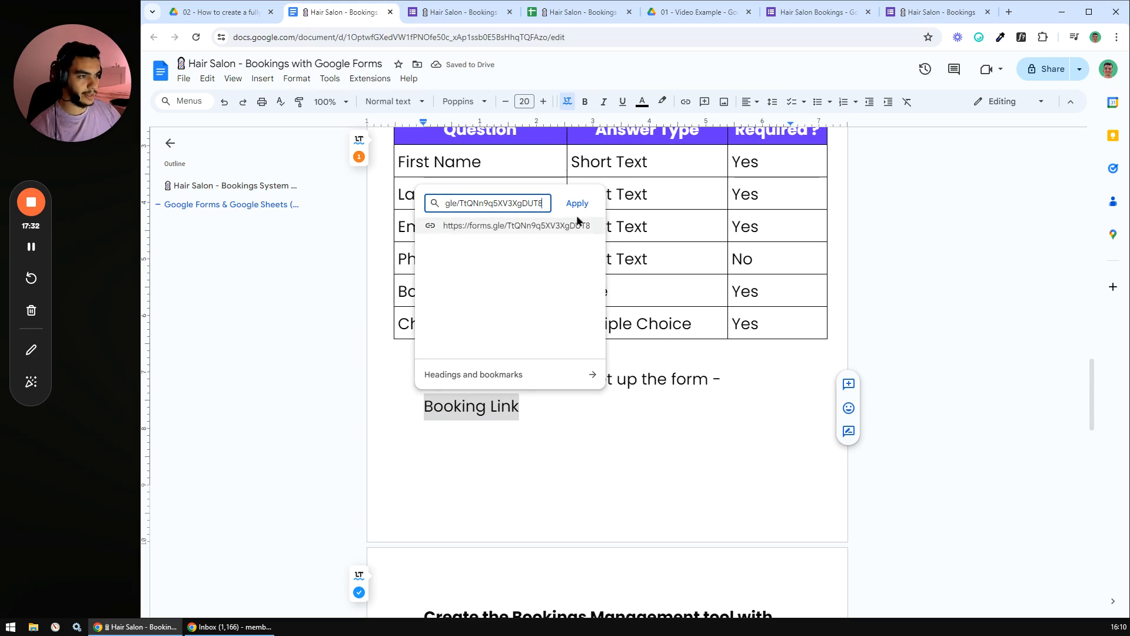
pyautogui.click(576, 203)
# - Put Booking Link on its own plain, unindented line without the dash
pyautogui.click(734, 384)
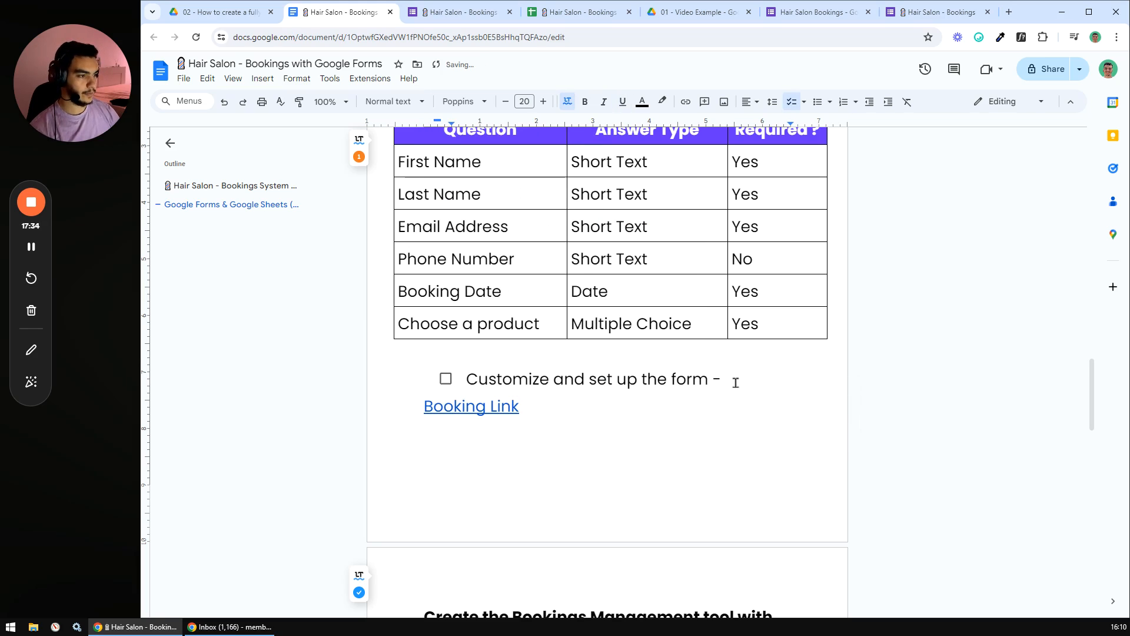
pyautogui.click(424, 407)
pyautogui.press('BackSpace')
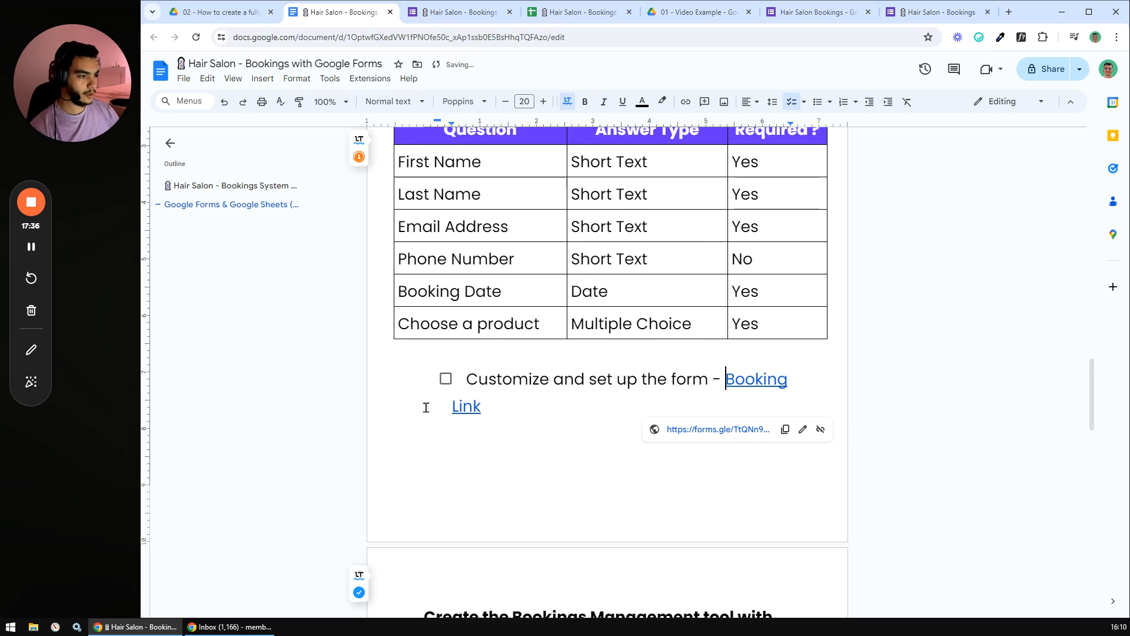
pyautogui.press('BackSpace')
pyautogui.press('BackSpace')
pyautogui.press('Return')
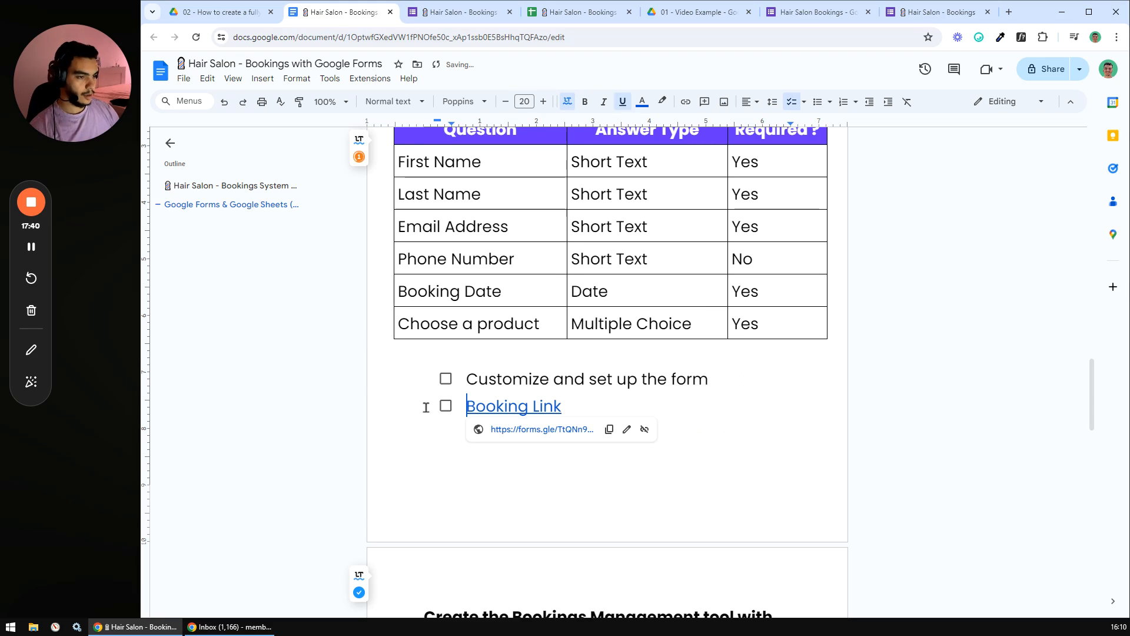
pyautogui.press('BackSpace')
pyautogui.press('BackSpace')
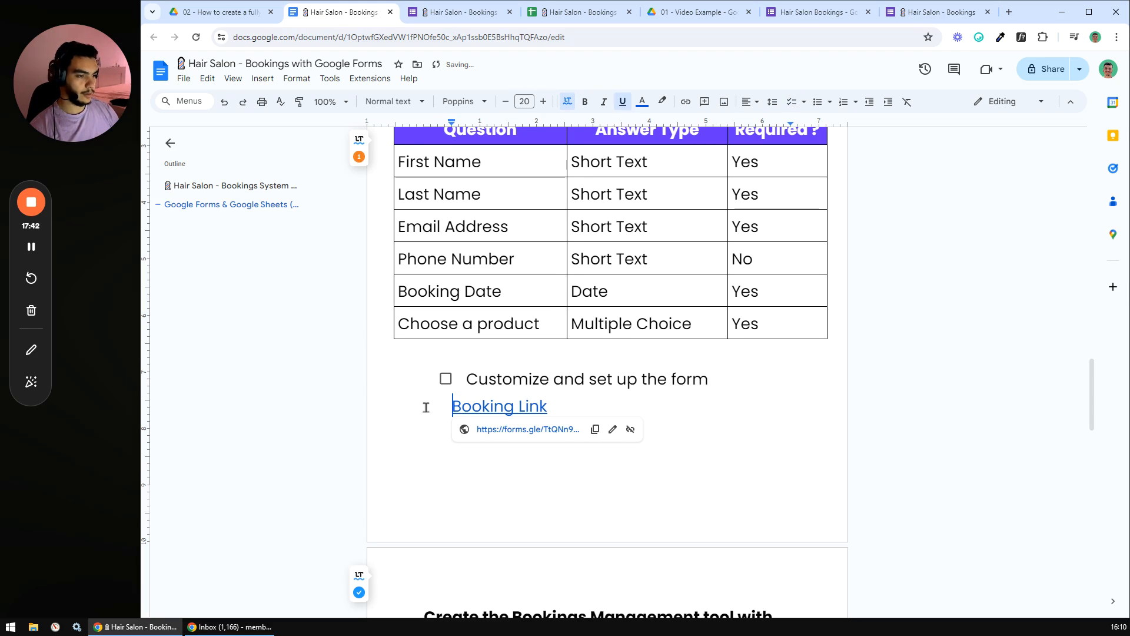
pyautogui.click(724, 425)
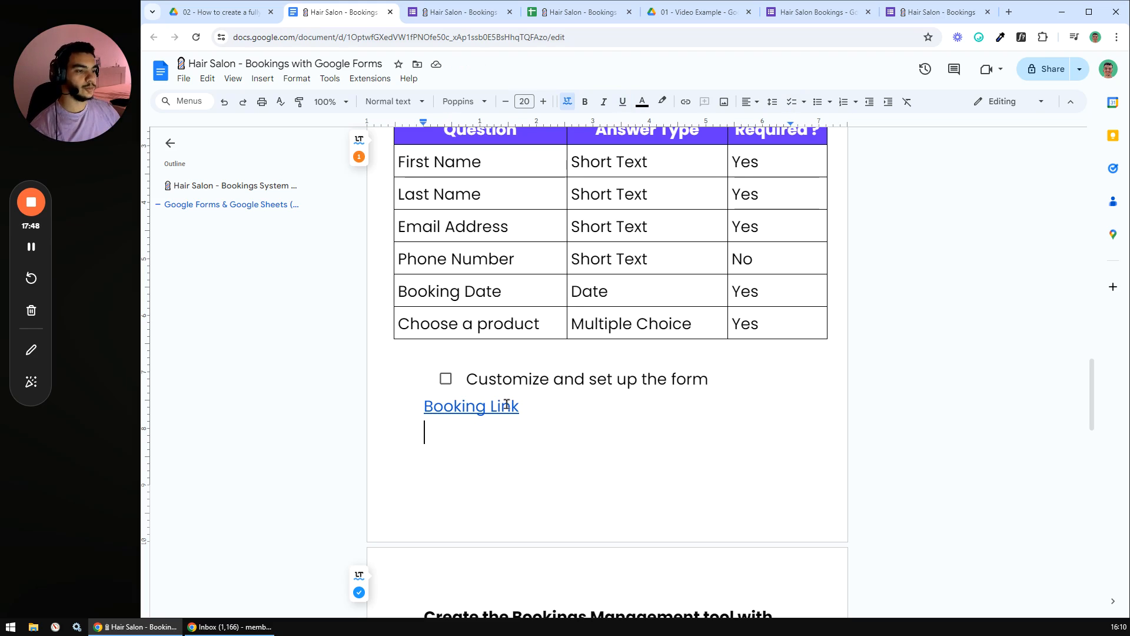
pyautogui.moveTo(537, 405); pyautogui.dragTo(424, 410)
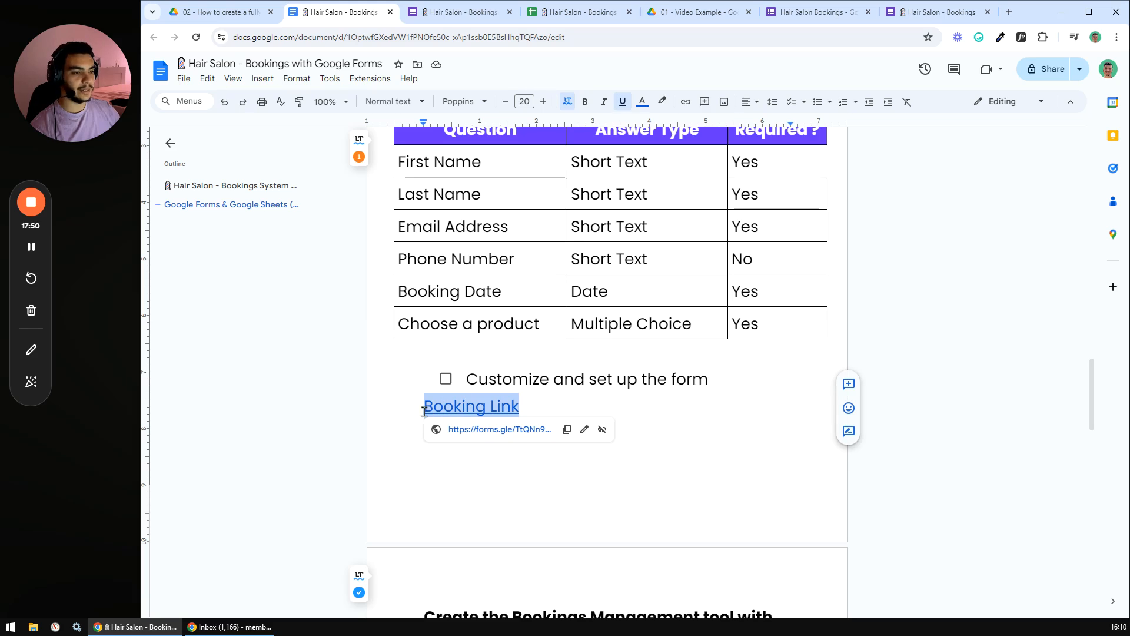
pyautogui.click(456, 459)
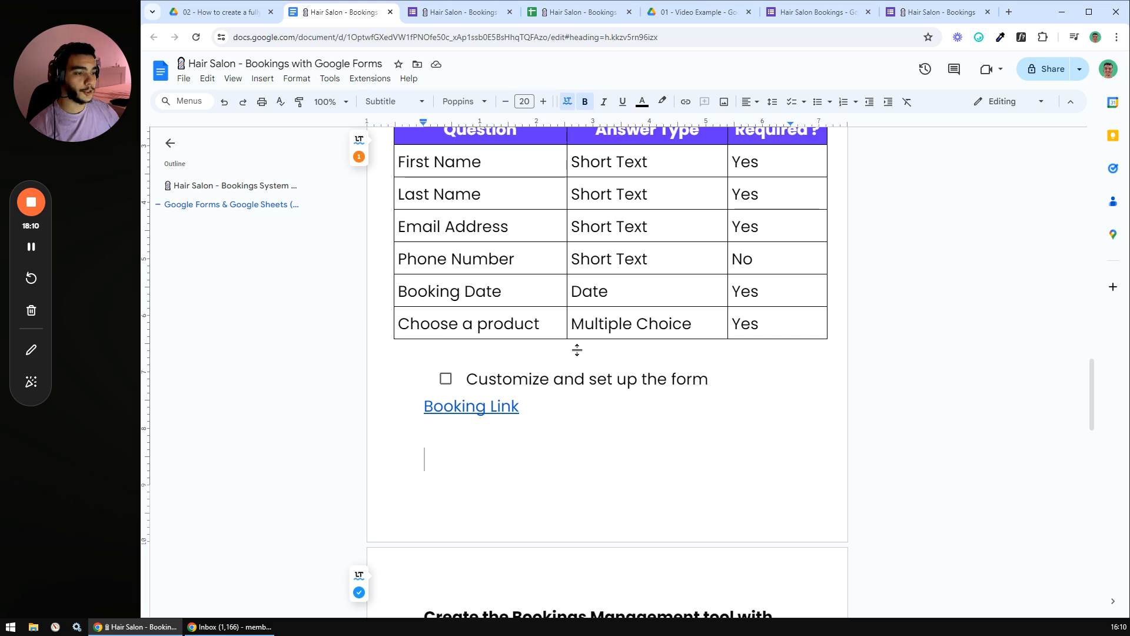
# - Tick 'Identify the list of requested information' and 'Customize and set up the form'
pyautogui.scroll(-3, 557, 408)
pyautogui.scroll(7, 555, 278)
pyautogui.scroll(-2, 549, 352)
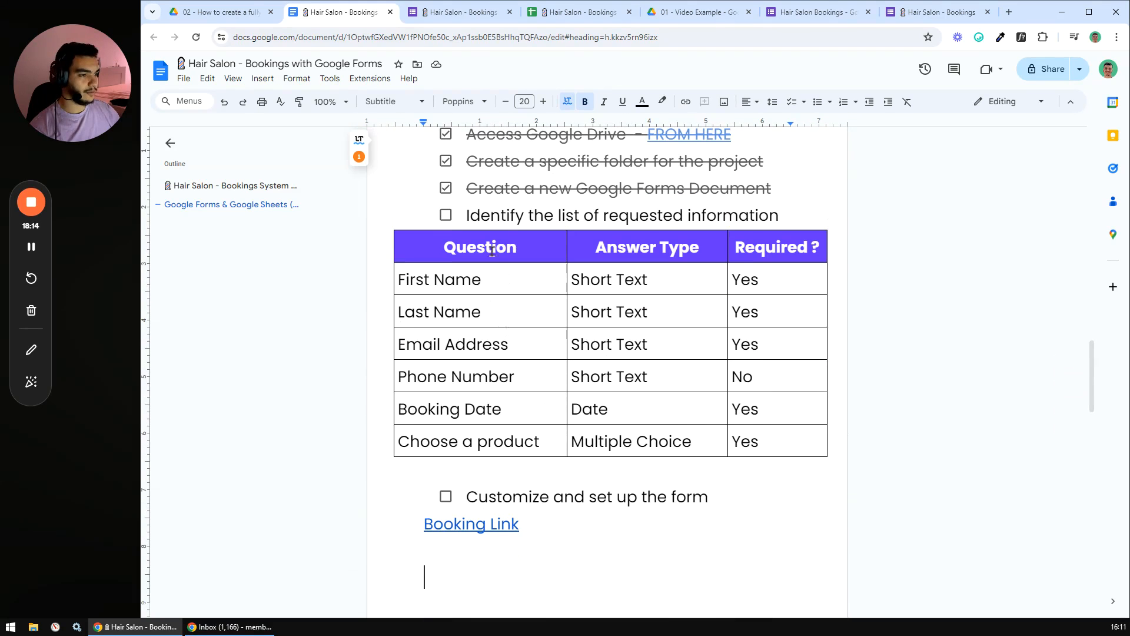
pyautogui.click(445, 216)
pyautogui.scroll(-2, 513, 308)
pyautogui.click(445, 378)
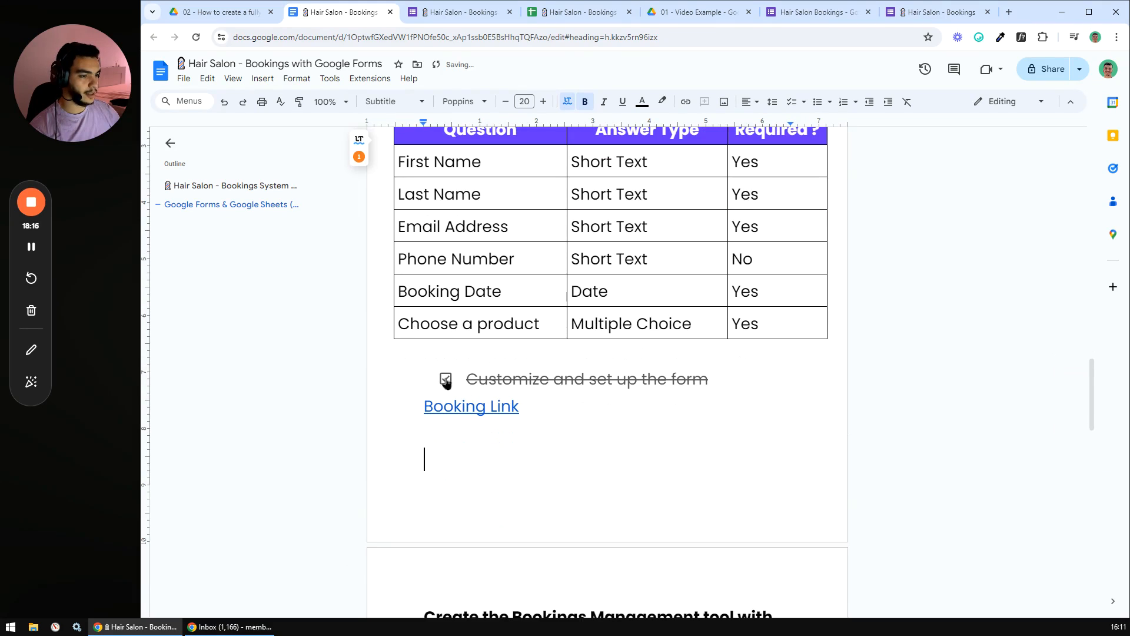
# - Test the Booking Link opens the booking form, then close the form tab
pyautogui.click(491, 406)
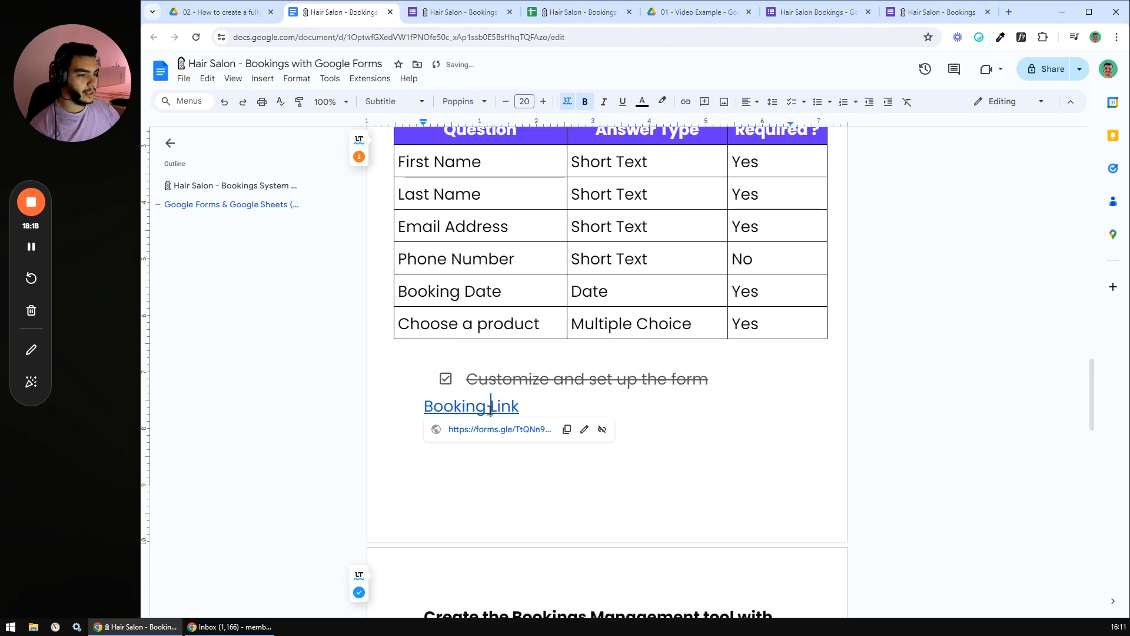
pyautogui.click(475, 429)
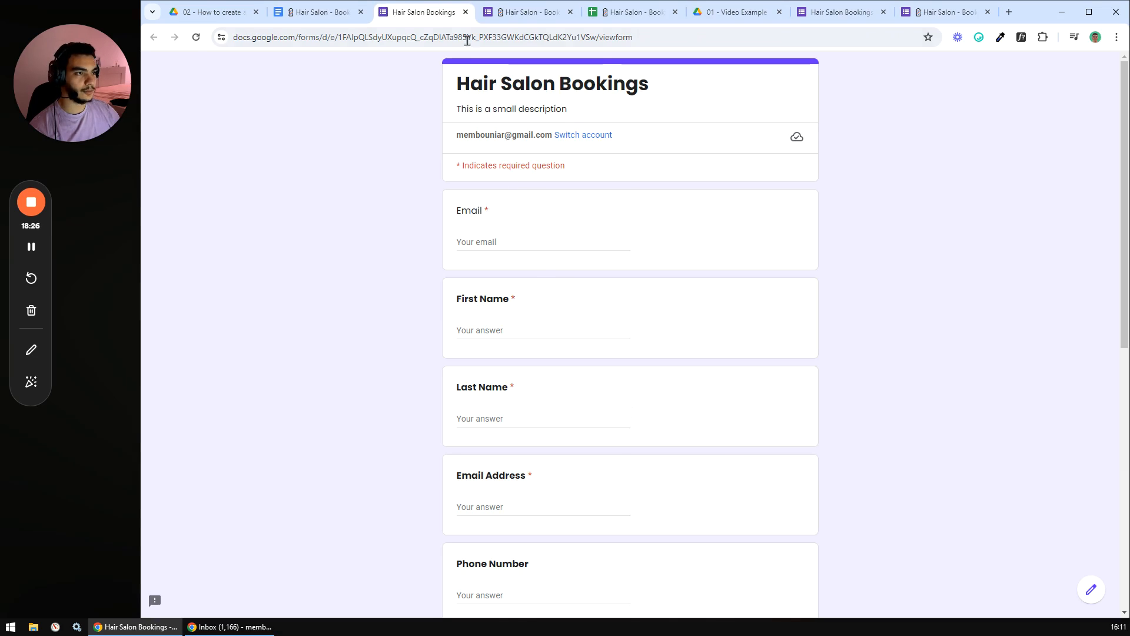
pyautogui.click(465, 12)
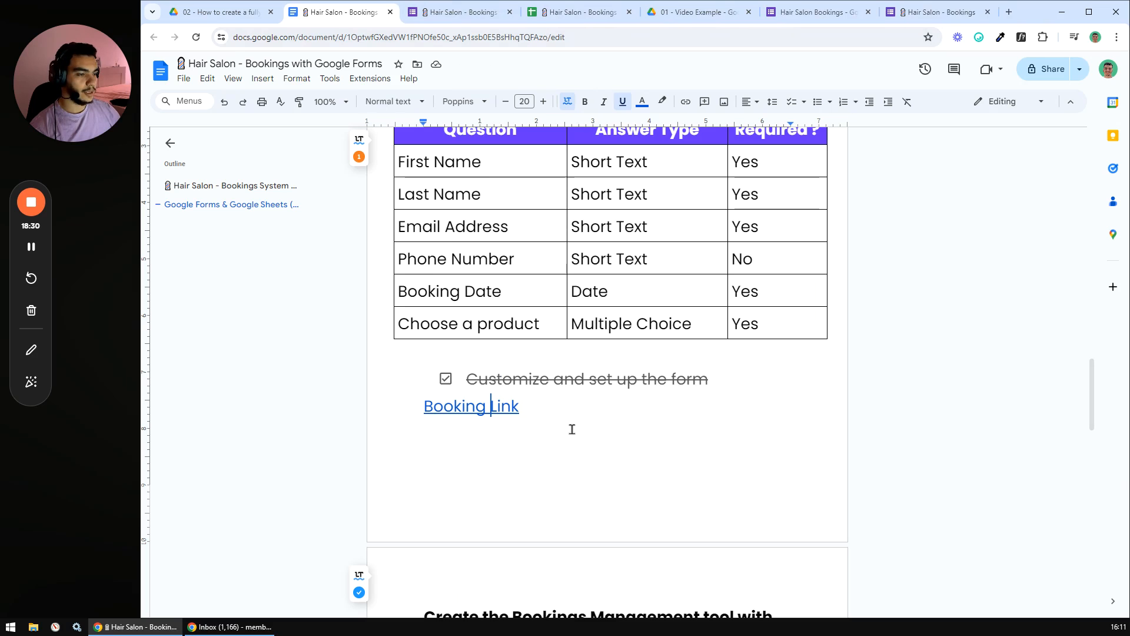
pyautogui.scroll(-7, 571, 428)
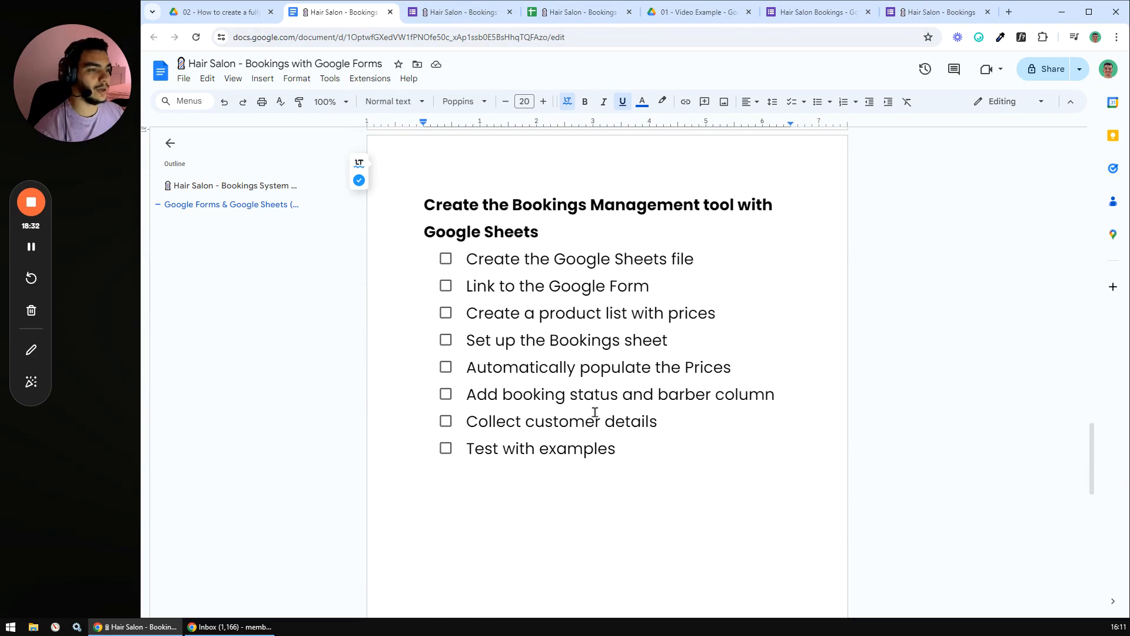
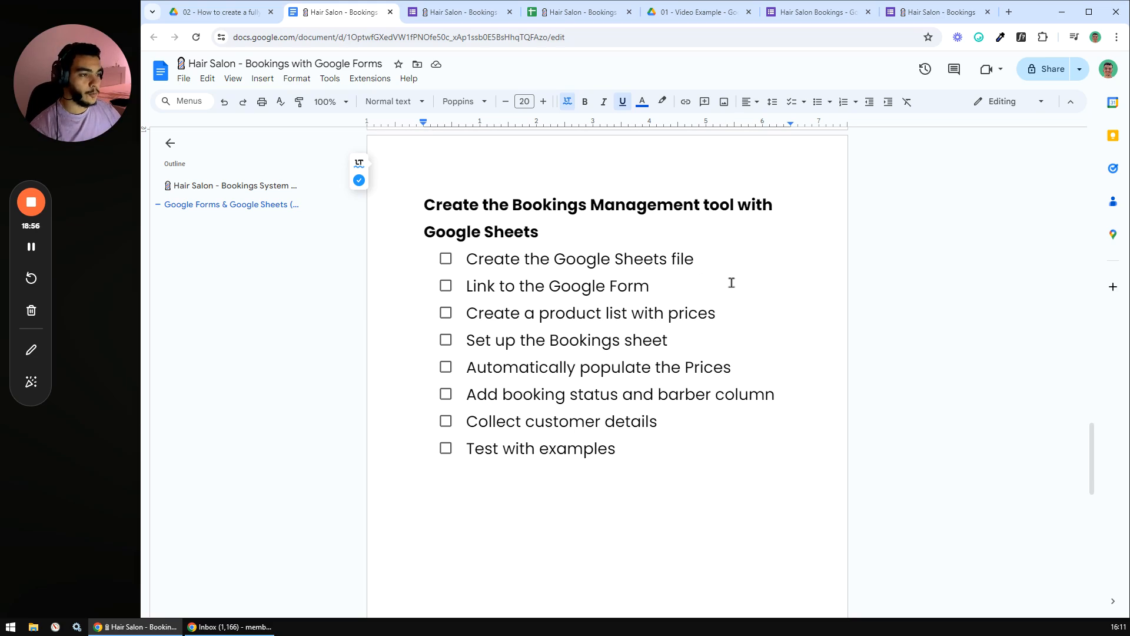
# - Create a new blank Google Sheets spreadsheet in the refreshed 01 - Video Example Drive folder
pyautogui.click(726, 257)
pyautogui.moveTo(694, 259); pyautogui.dragTo(466, 259)
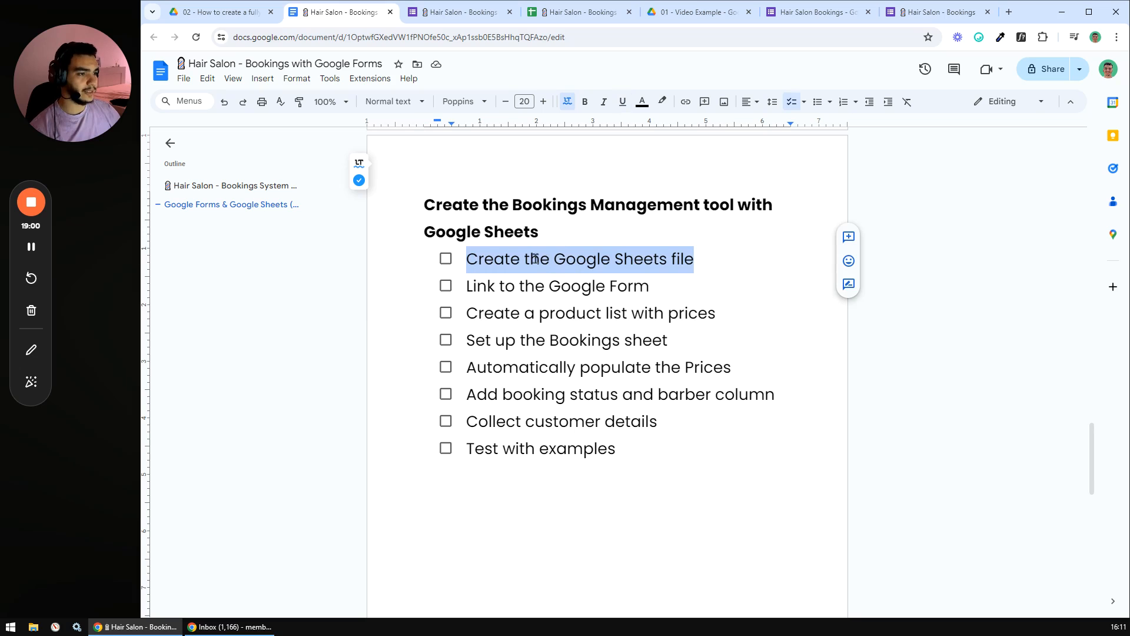
pyautogui.click(696, 13)
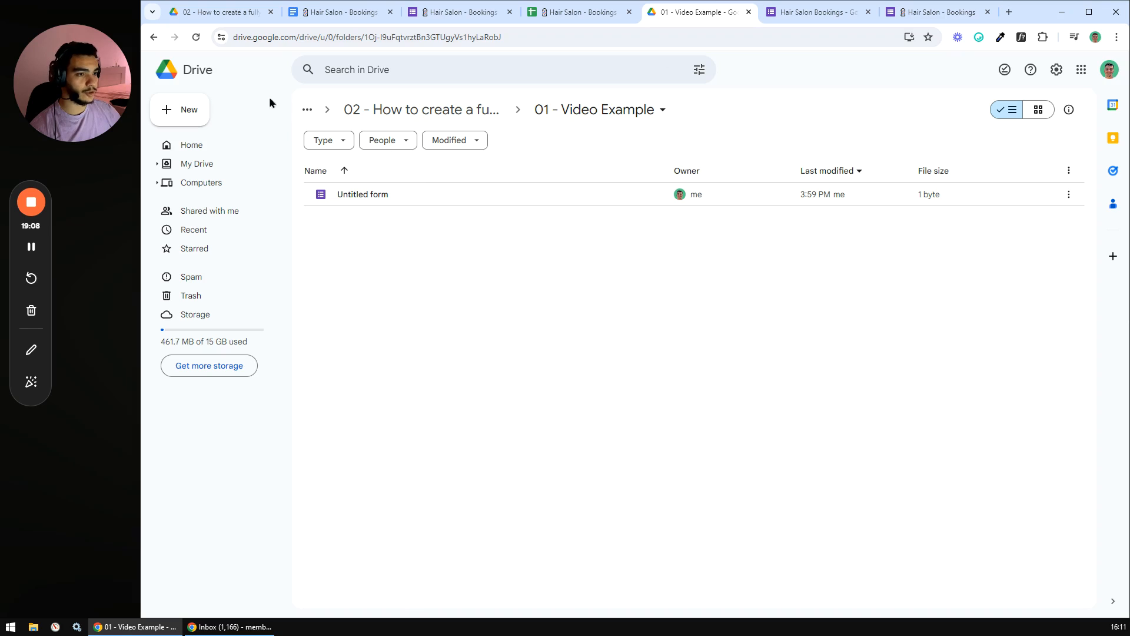
pyautogui.click(197, 37)
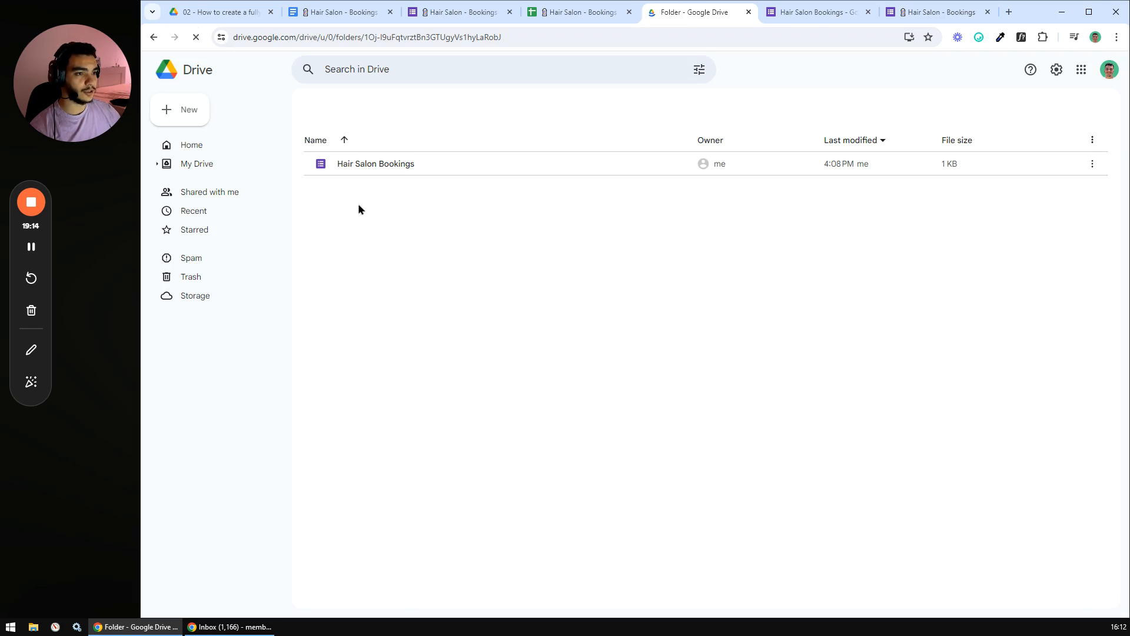
pyautogui.rightClick(370, 245)
pyautogui.click(414, 351)
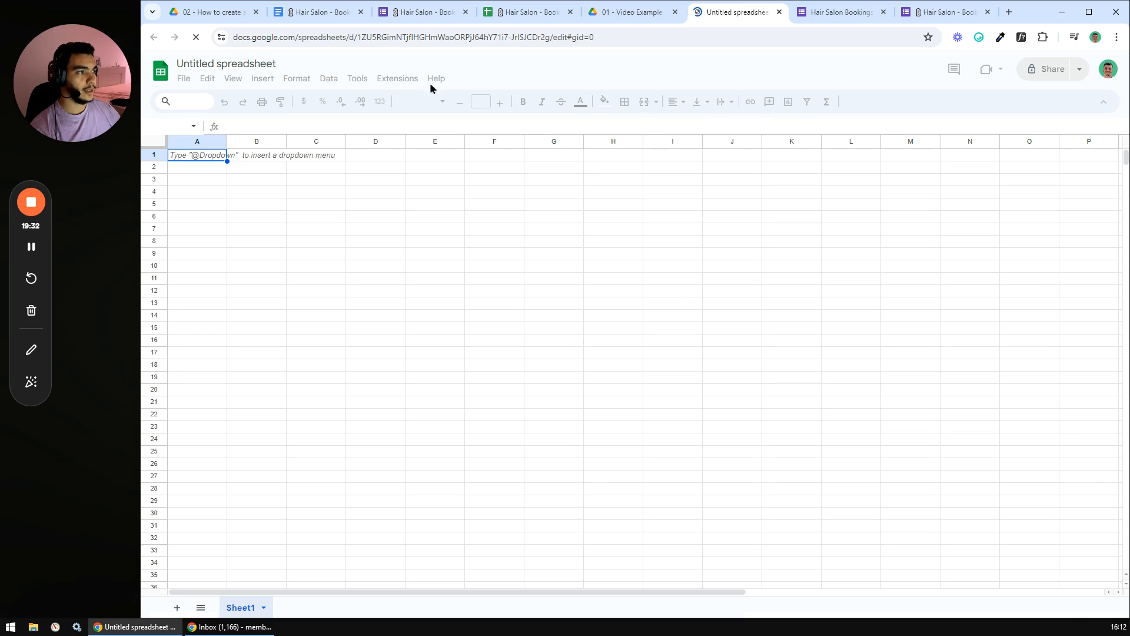
# - Title the spreadsheet 'Hair Salon Booking Management Tool', discarding the stray text typed into A1
pyautogui.click(215, 62)
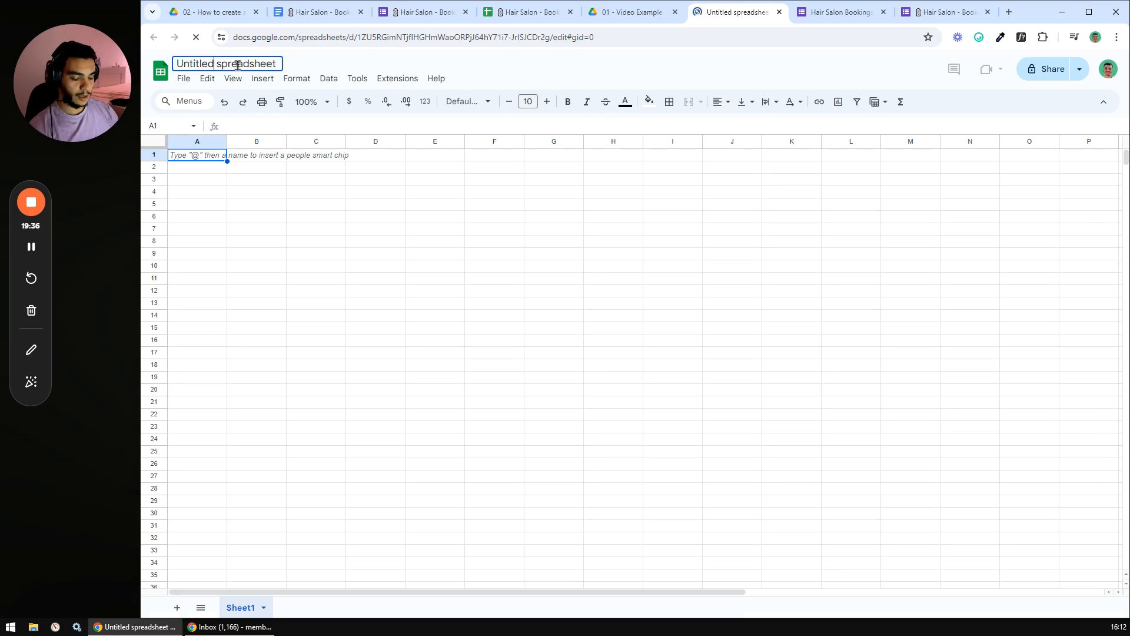
pyautogui.hotkey('ctrl', 'a')
pyautogui.write('Ha')
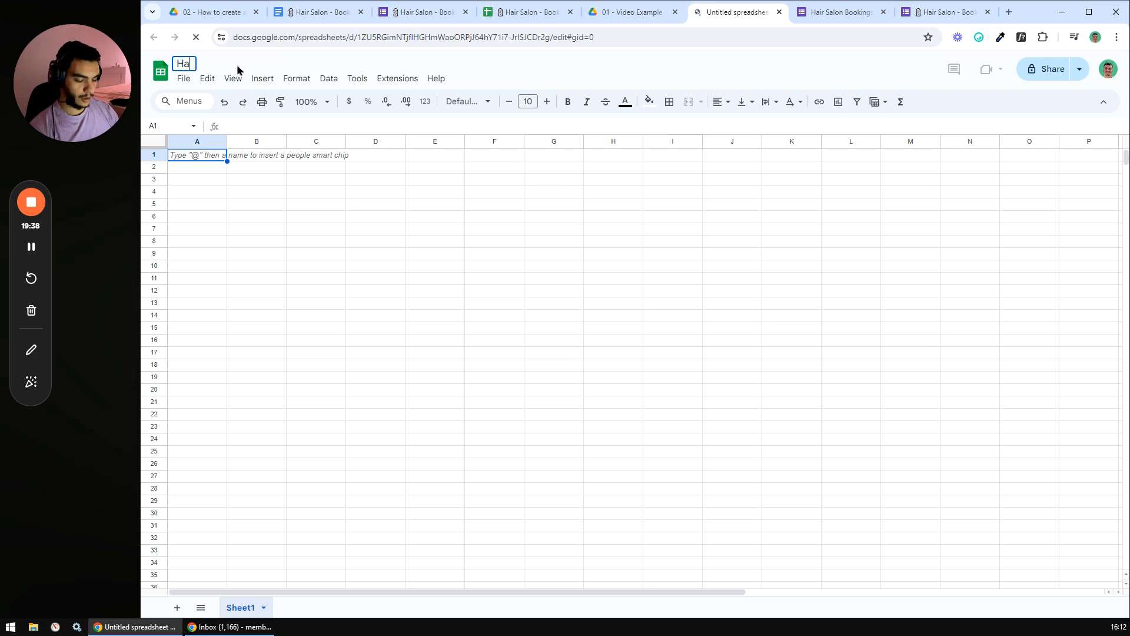
pyautogui.write('ir Salon')
pyautogui.press('Return')
pyautogui.write('Booking')
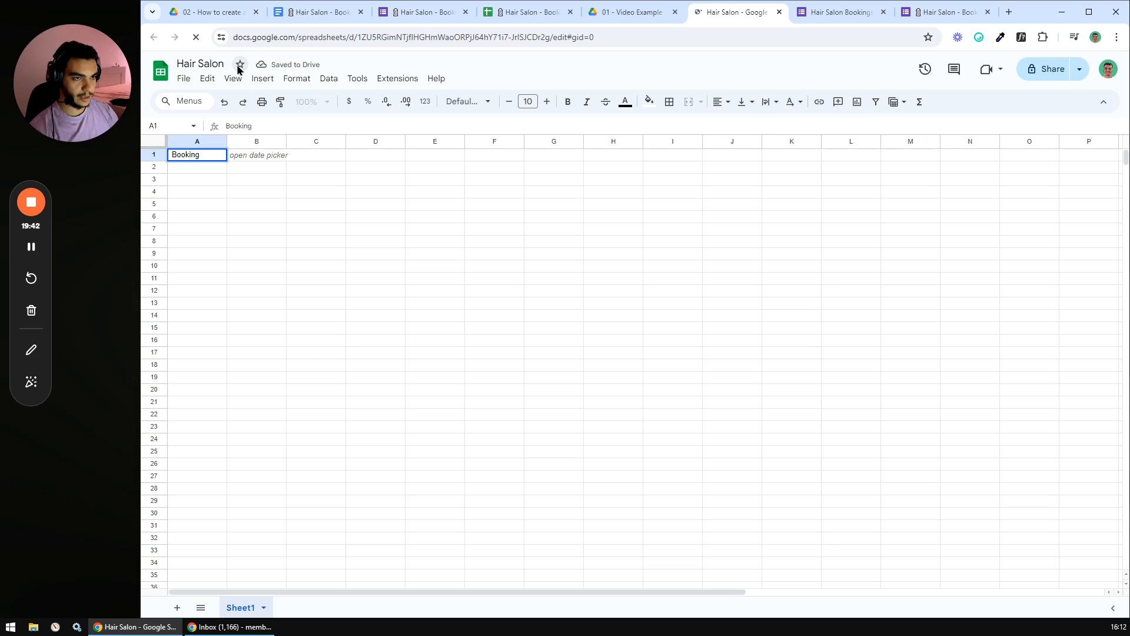
pyautogui.press('Escape')
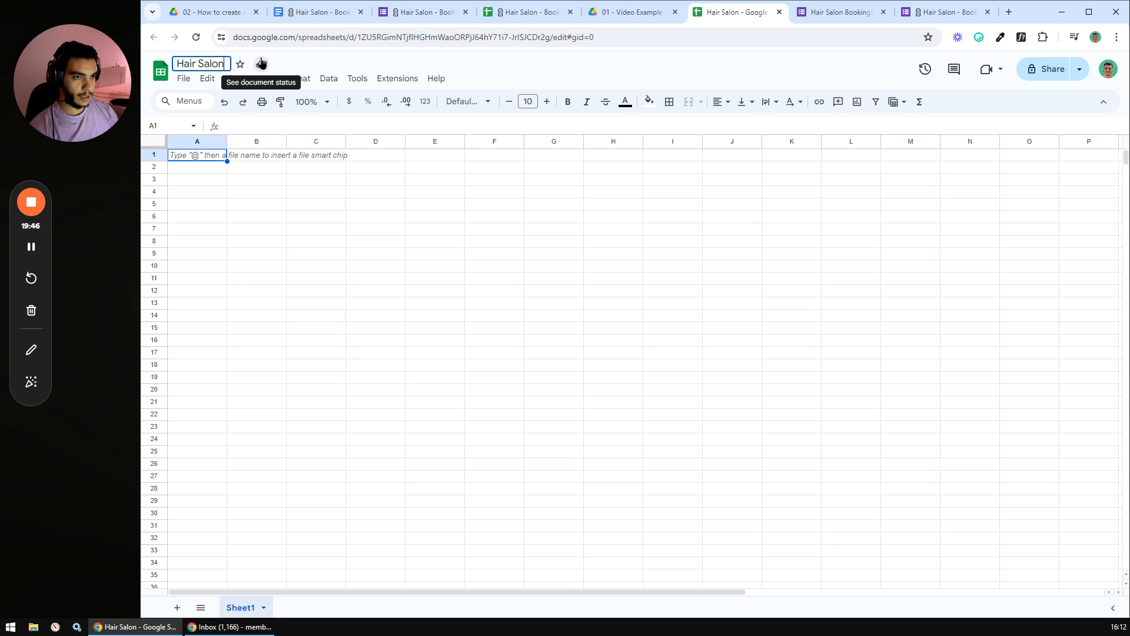
pyautogui.write('Booking')
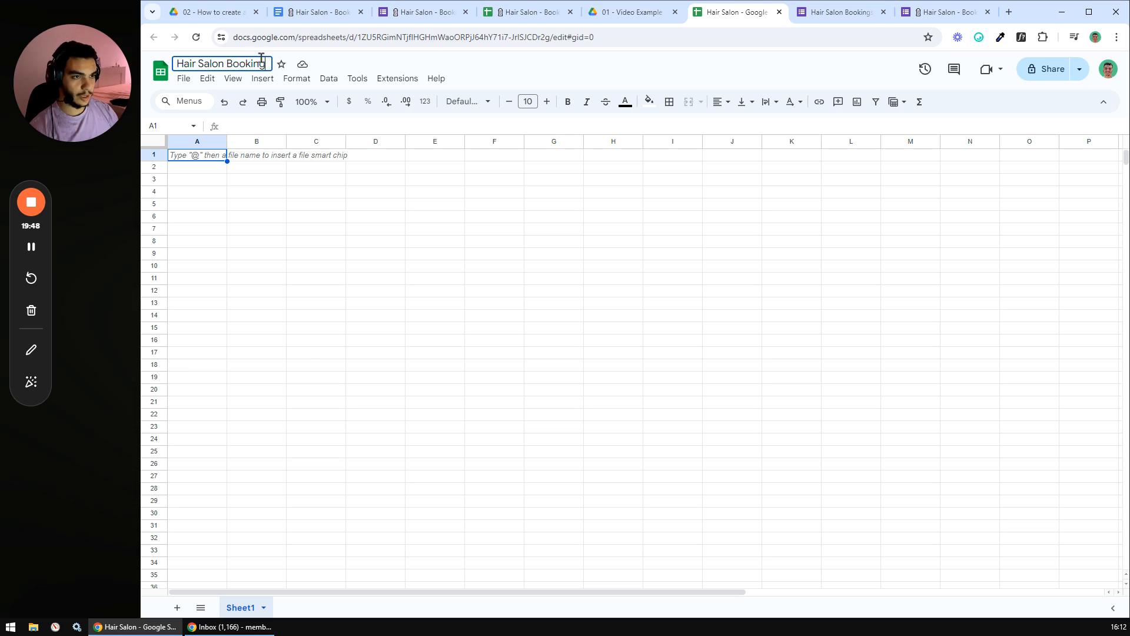
pyautogui.write(' Manage')
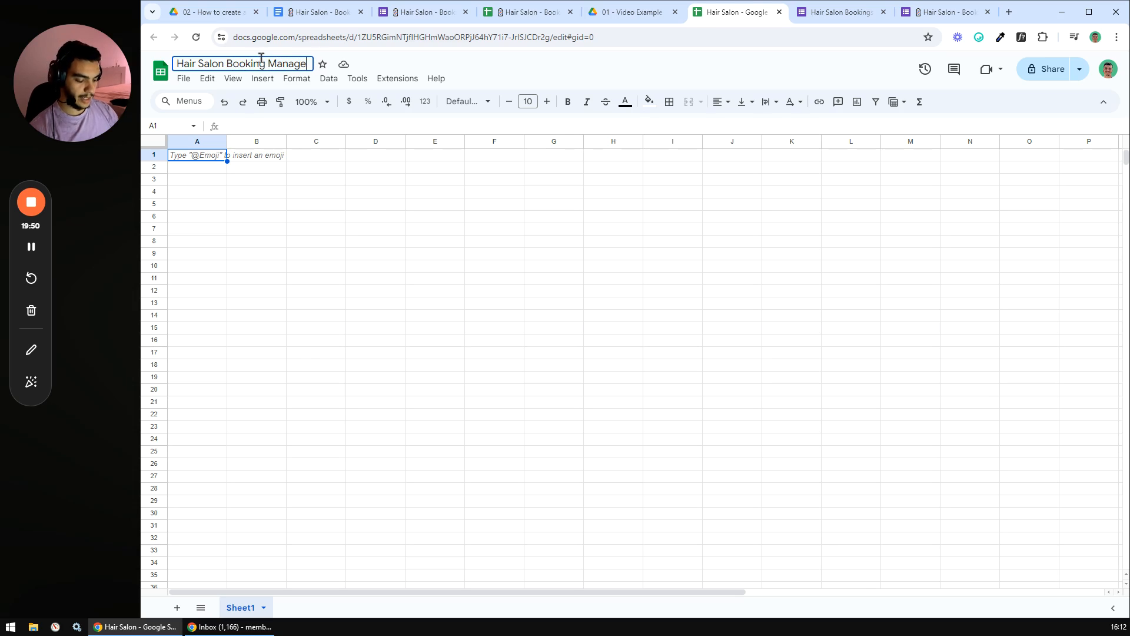
pyautogui.write('ment Tool')
pyautogui.press('Return')
pyautogui.click(317, 215)
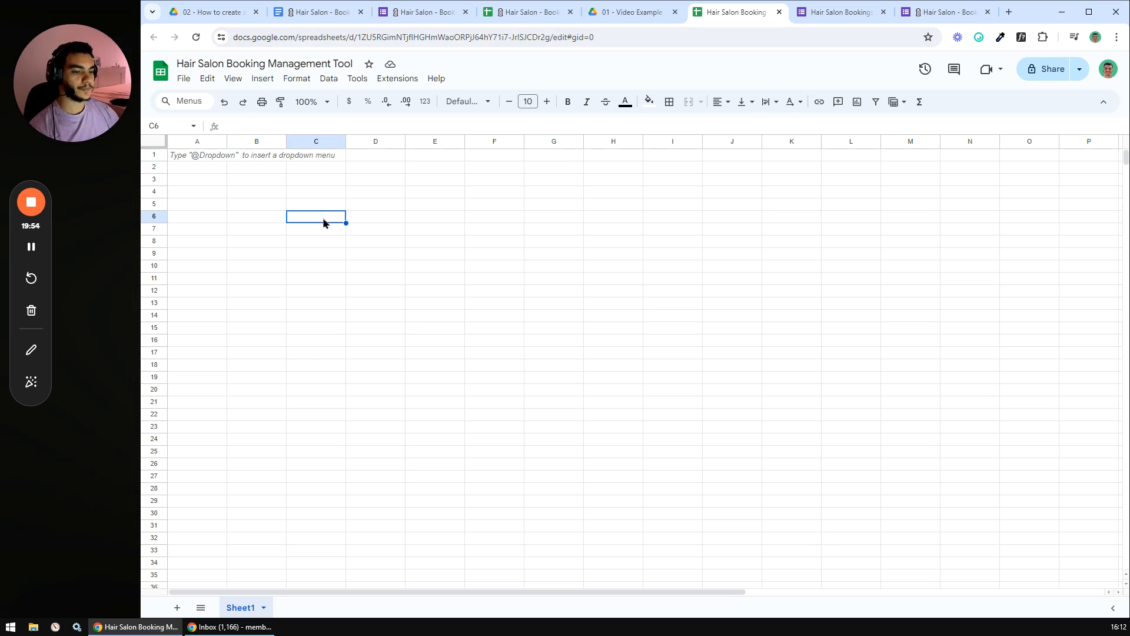
pyautogui.click(351, 222)
# - Tick 'Create the Google Sheets file' in the plan document's checklist
pyautogui.click(330, 13)
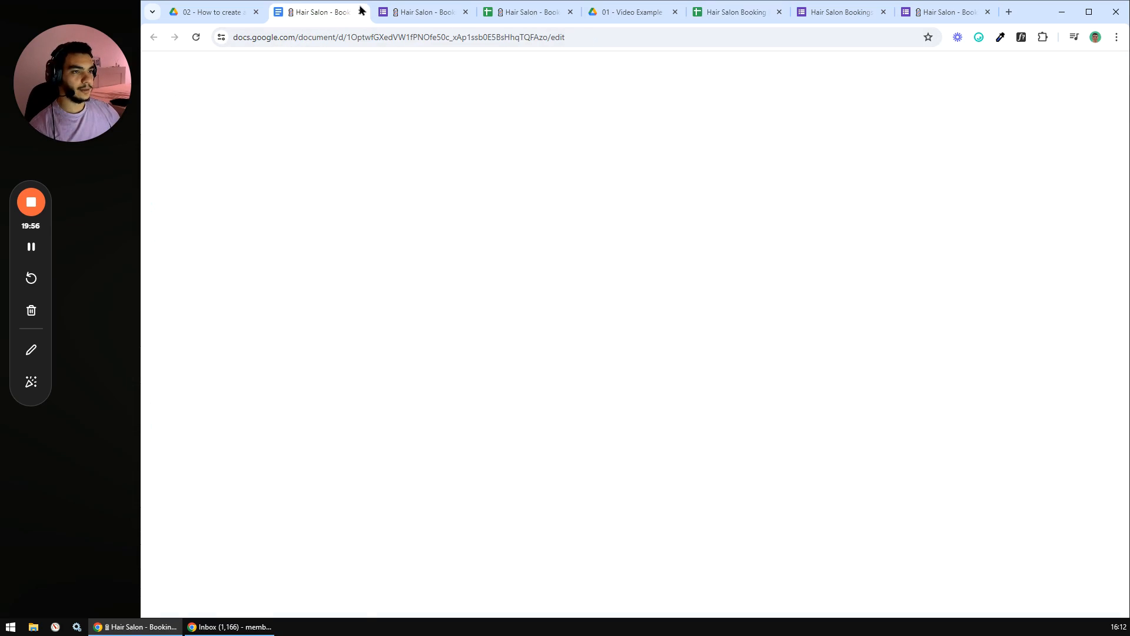
pyautogui.click(446, 260)
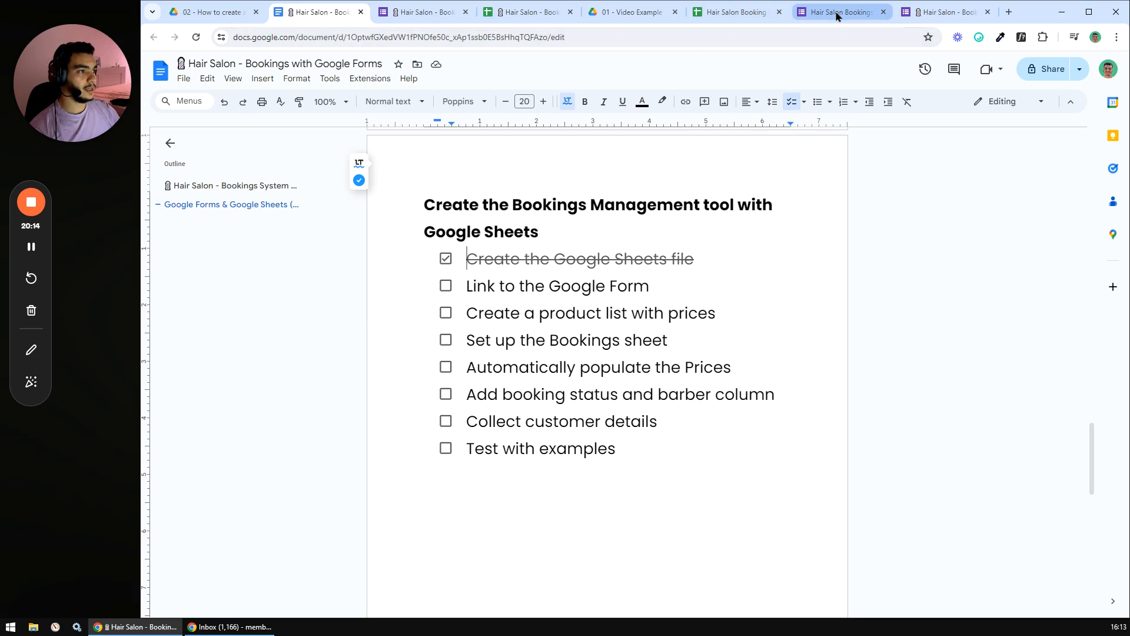
# - Send the form's responses to the existing Hair Salon Booking Management Tool spreadsheet
pyautogui.moveTo(838, 15)
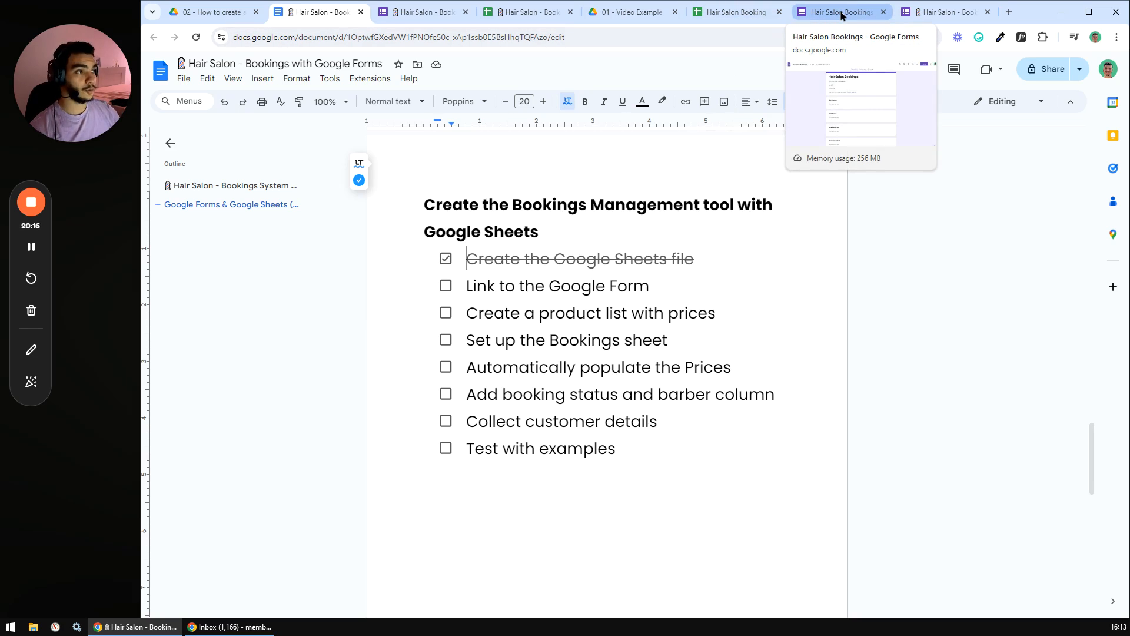
pyautogui.click(840, 14)
pyautogui.click(639, 105)
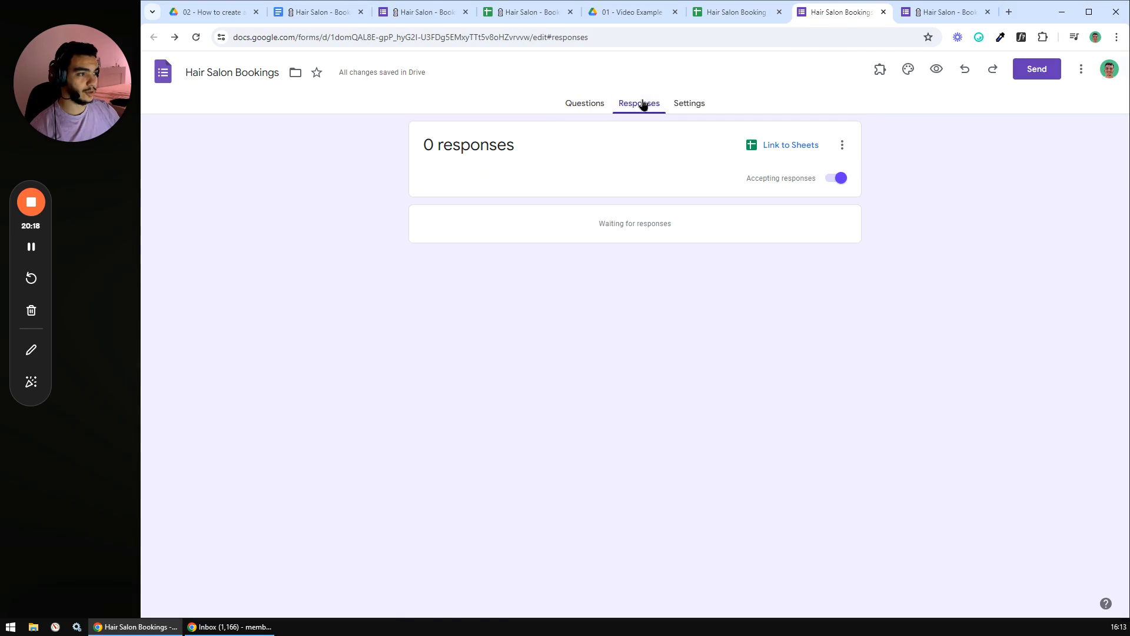
pyautogui.click(781, 148)
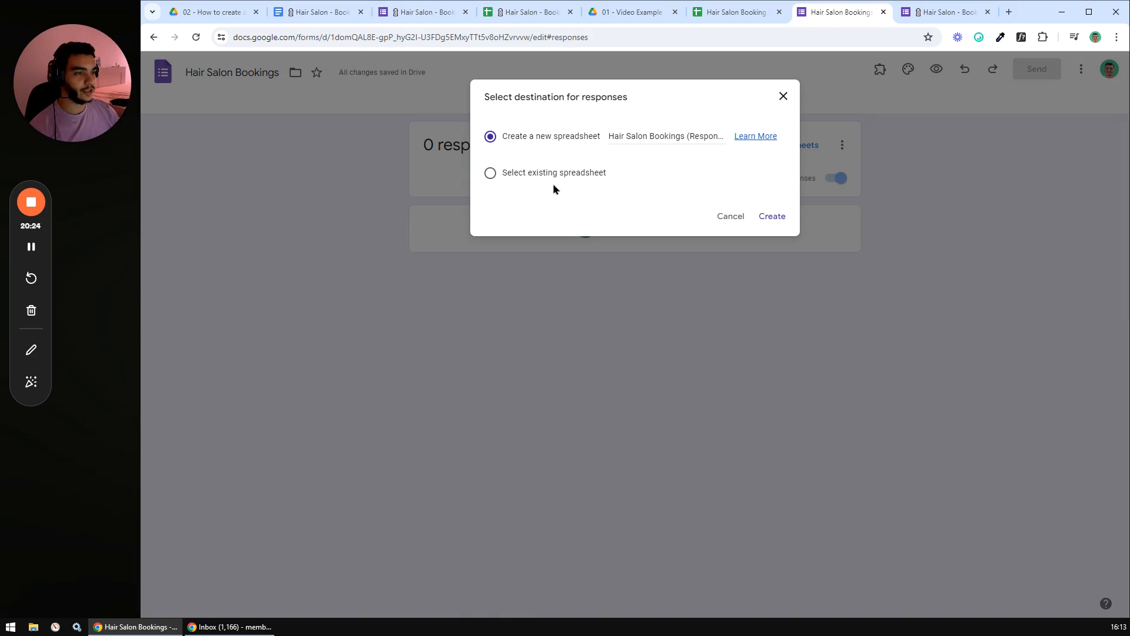
pyautogui.click(491, 174)
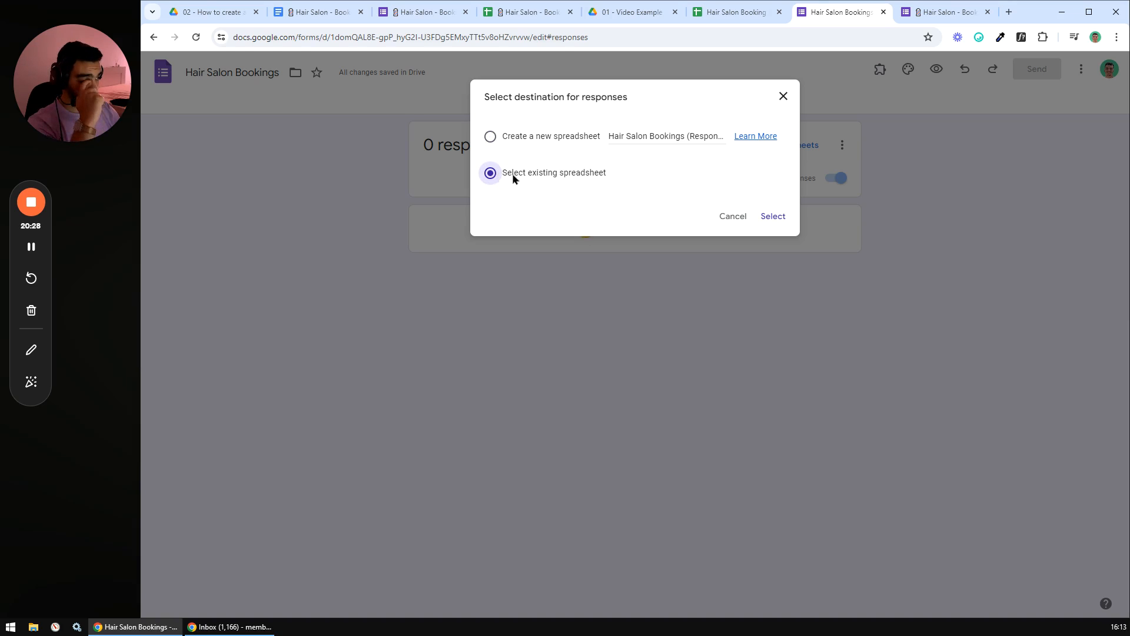
pyautogui.click(774, 220)
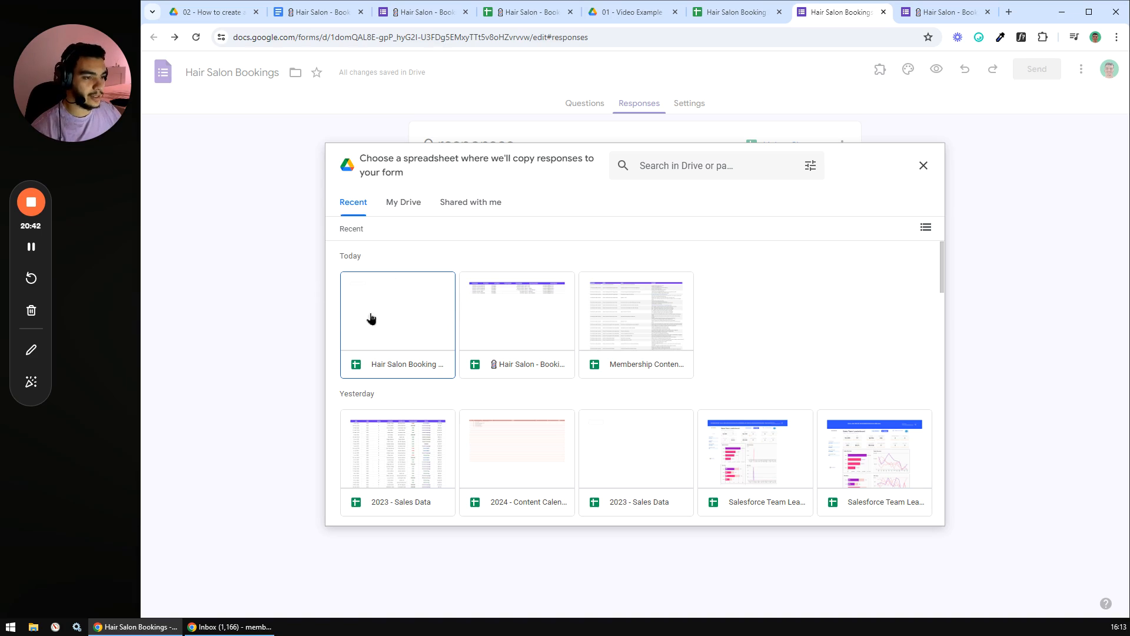
pyautogui.click(404, 327)
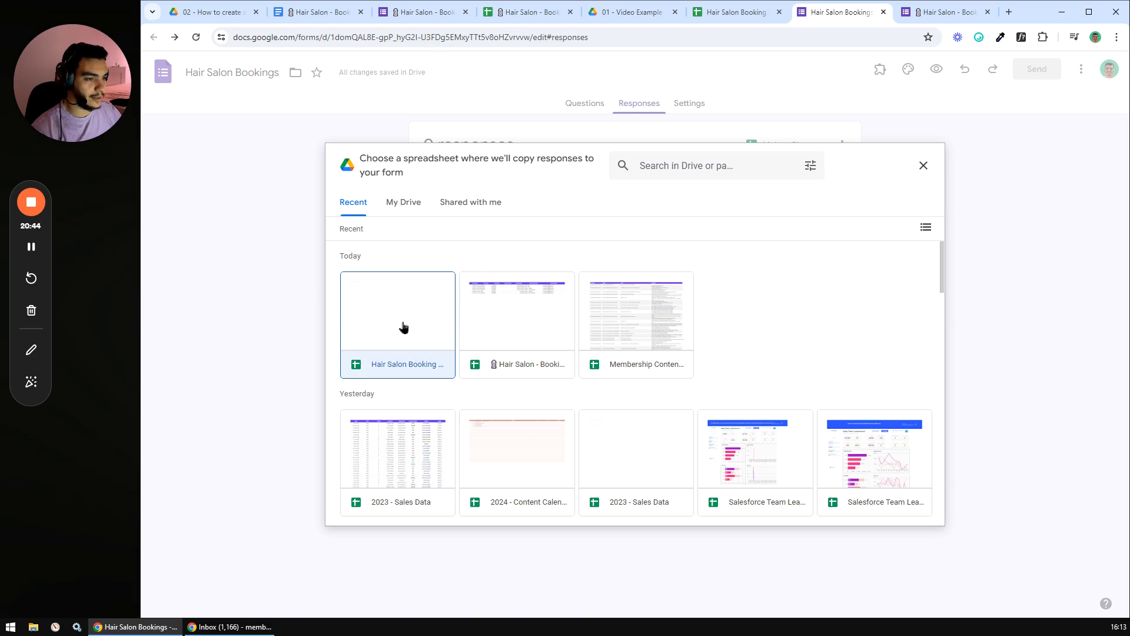
pyautogui.click(912, 511)
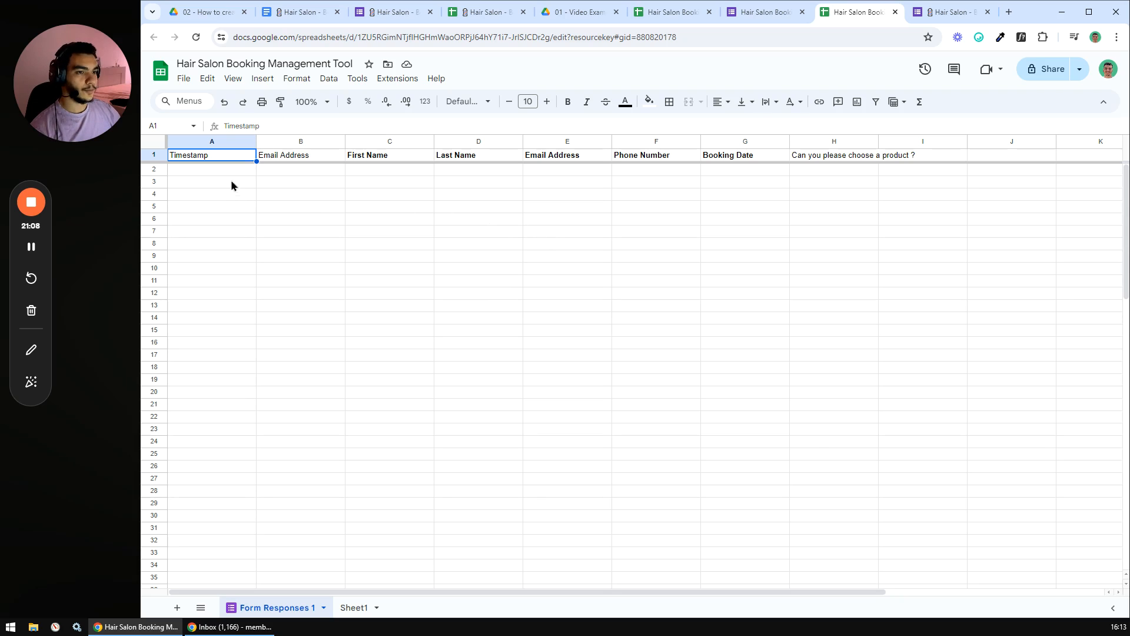
# - Review the Form Responses 1 headers: Email Address, names, Phone Number, Booking Date and product
pyautogui.moveTo(227, 176); pyautogui.dragTo(822, 183)
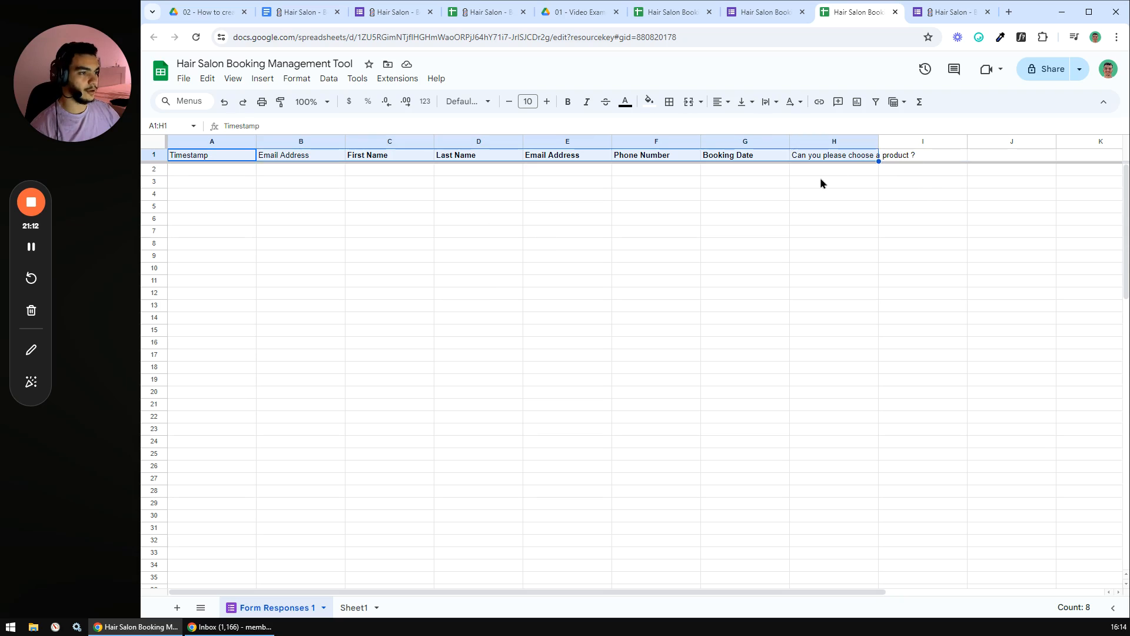
pyautogui.click(823, 183)
pyautogui.click(273, 159)
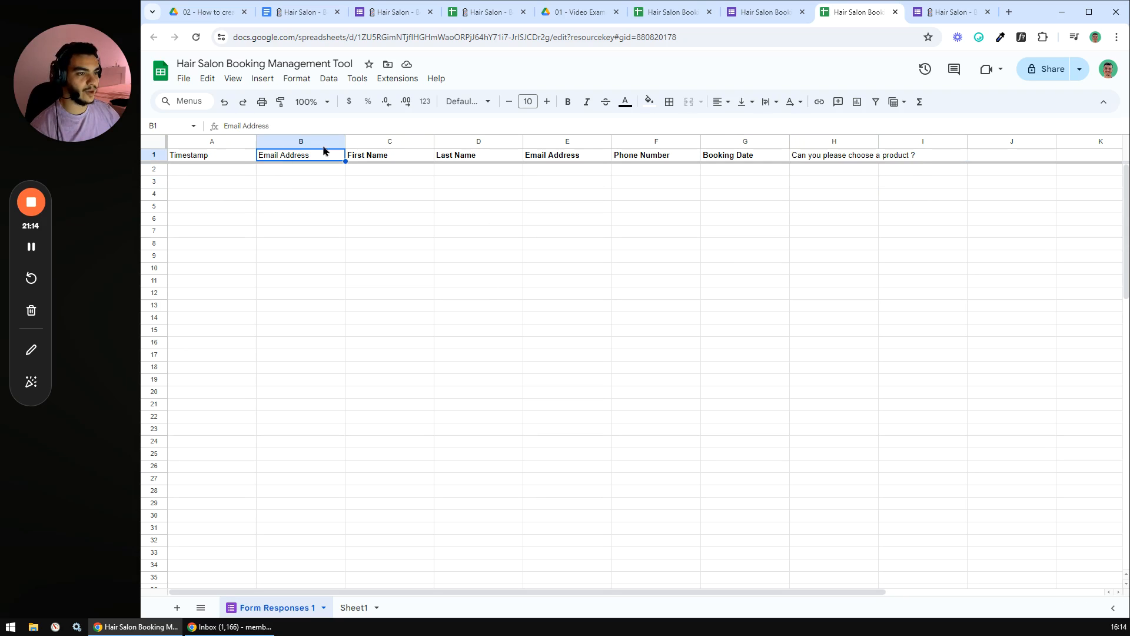
pyautogui.click(360, 146)
pyautogui.click(456, 159)
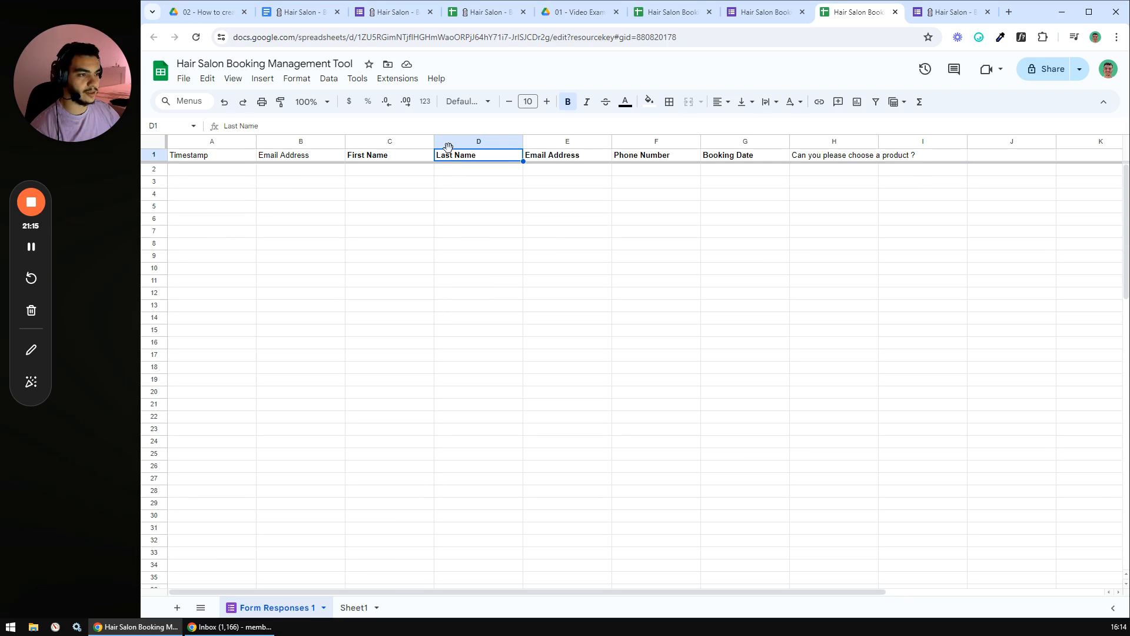
pyautogui.click(543, 159)
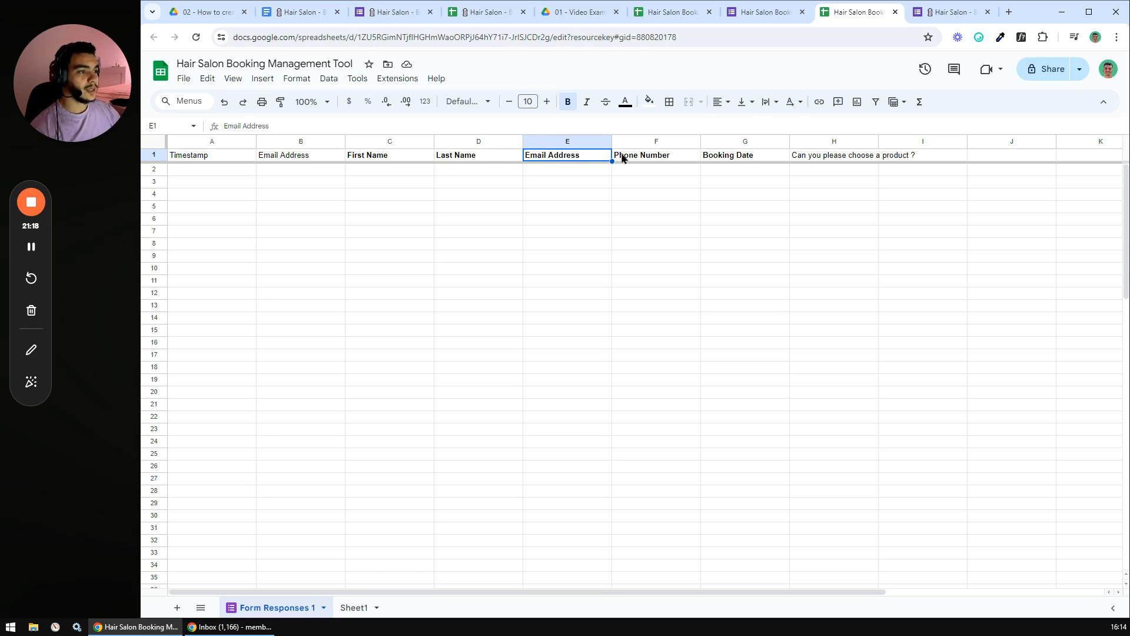
pyautogui.click(623, 158)
pyautogui.click(737, 158)
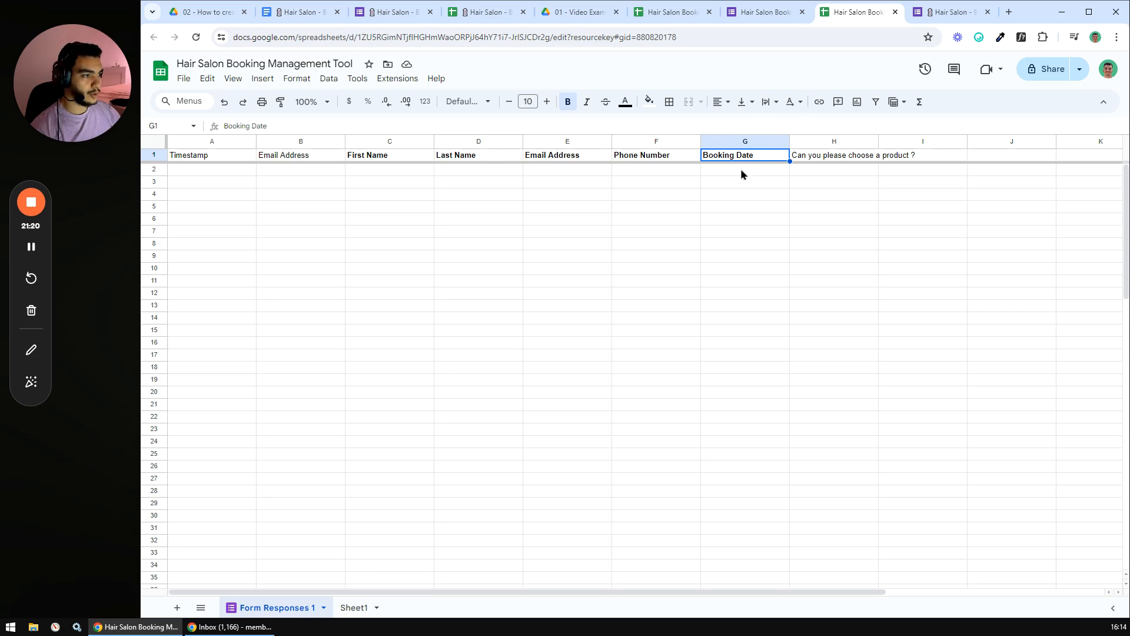
pyautogui.click(820, 160)
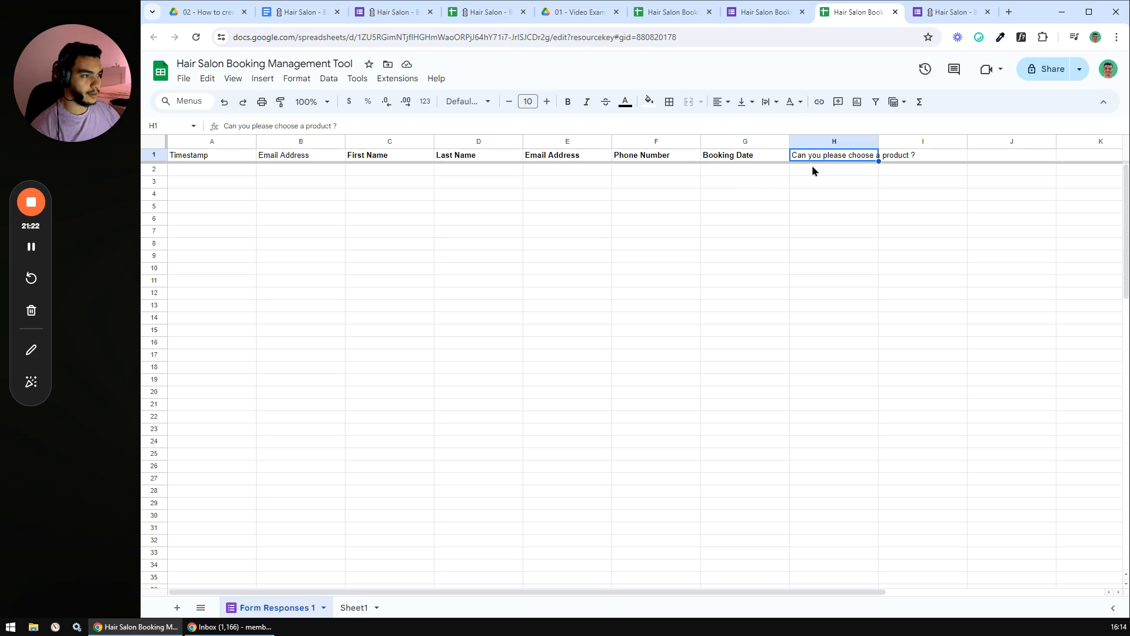
pyautogui.press('Down')
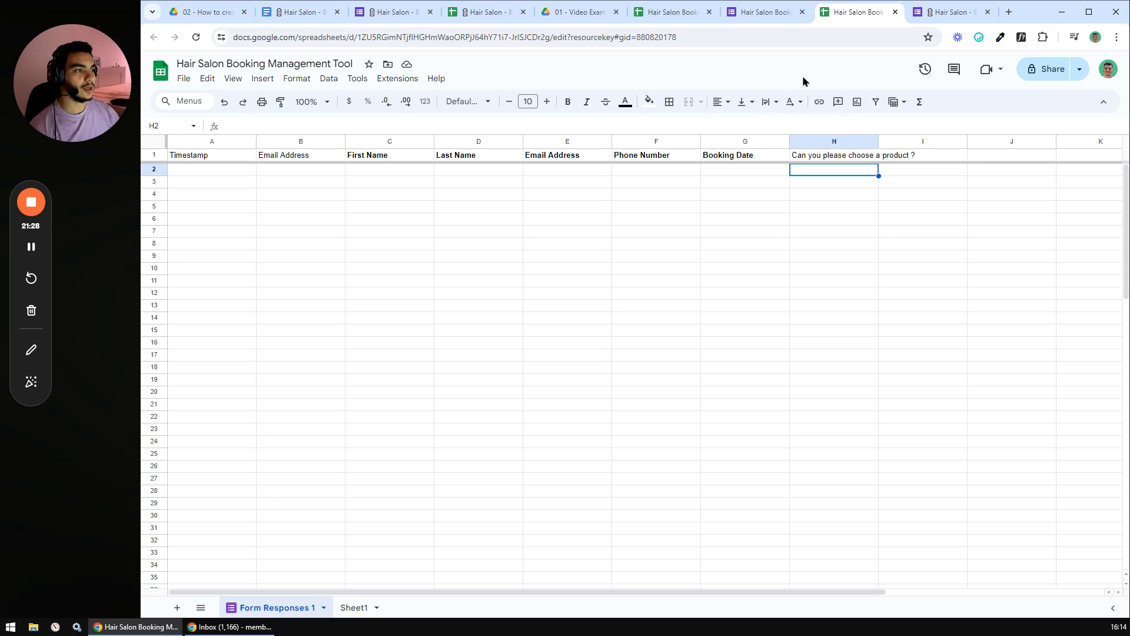
pyautogui.click(545, 208)
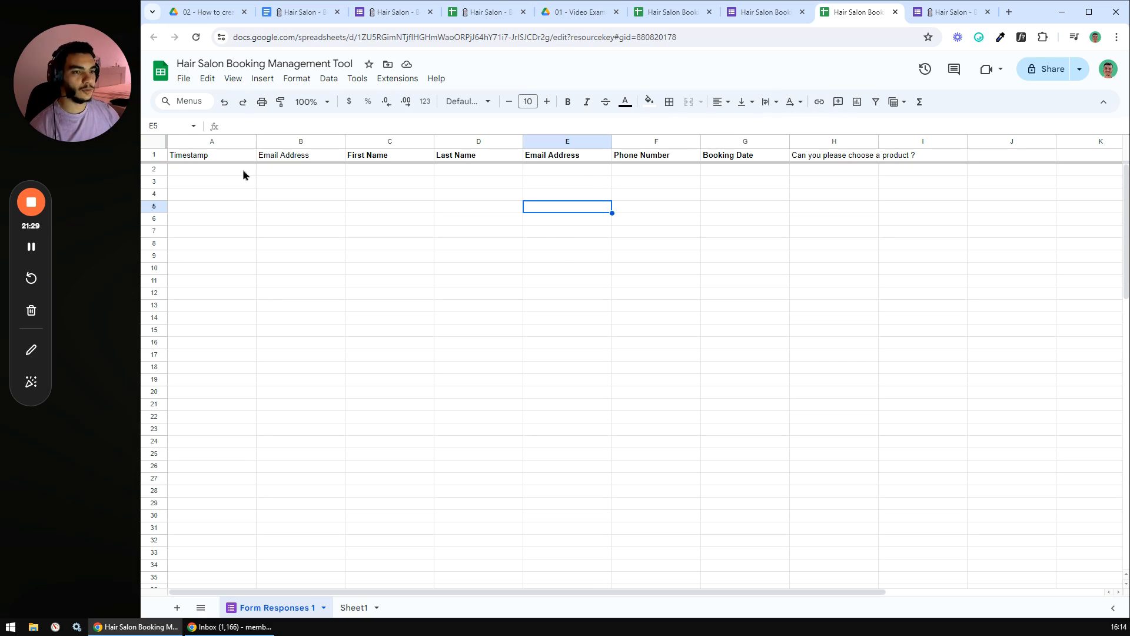
# - Check the still-empty Timestamp, Email Address and First Name columns, then close the duplicate spreadsheet tab
pyautogui.click(211, 142)
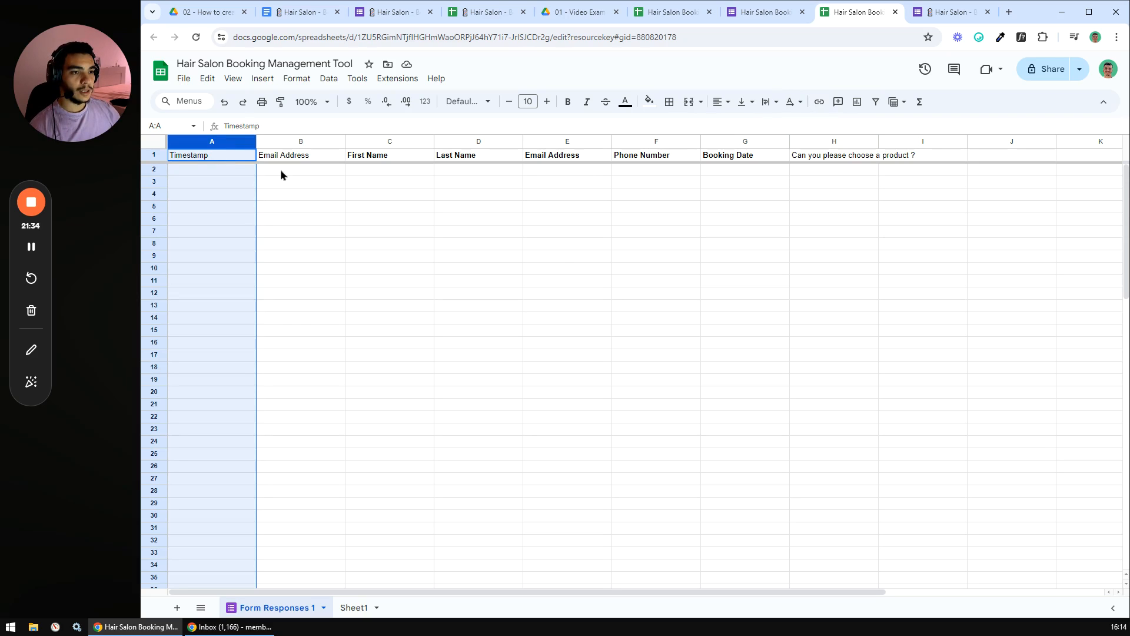
pyautogui.click(209, 170)
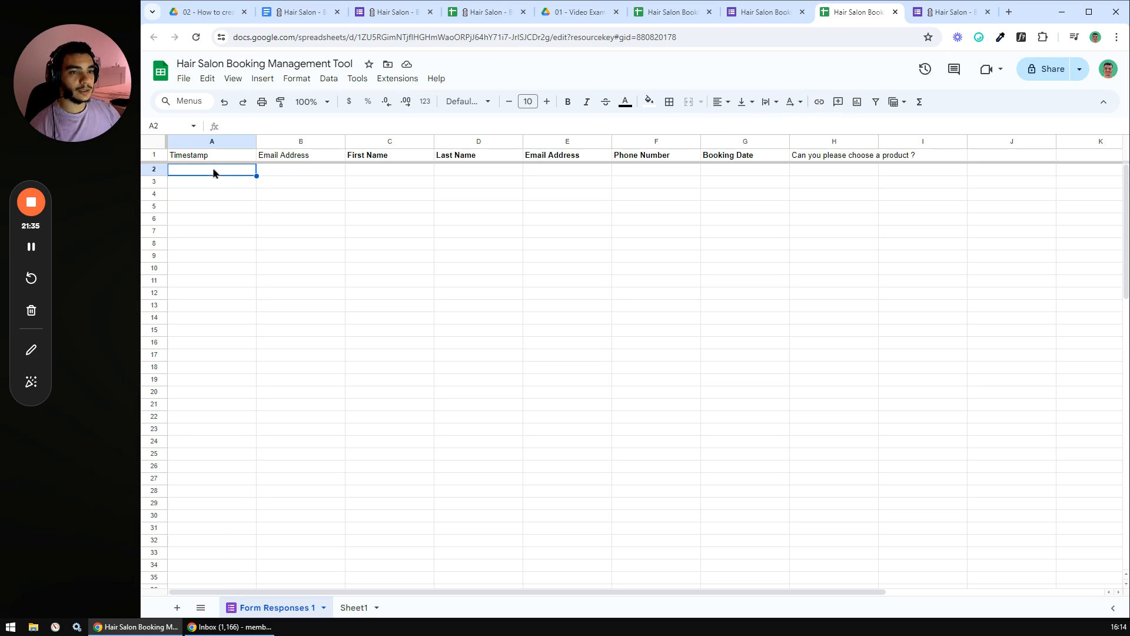
pyautogui.click(272, 176)
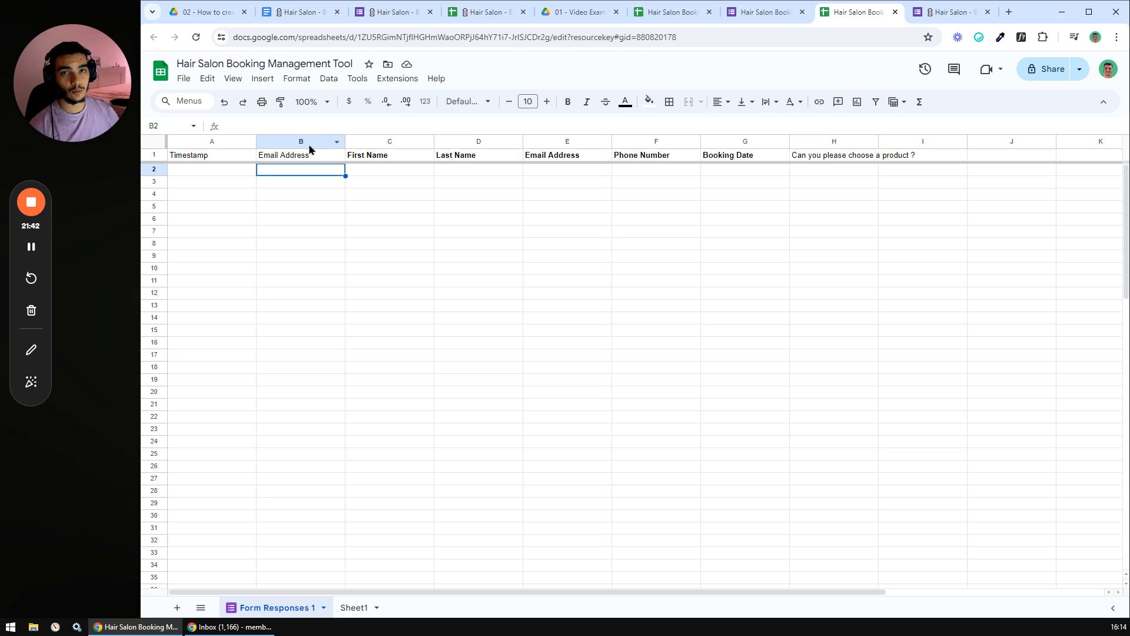
pyautogui.click(377, 182)
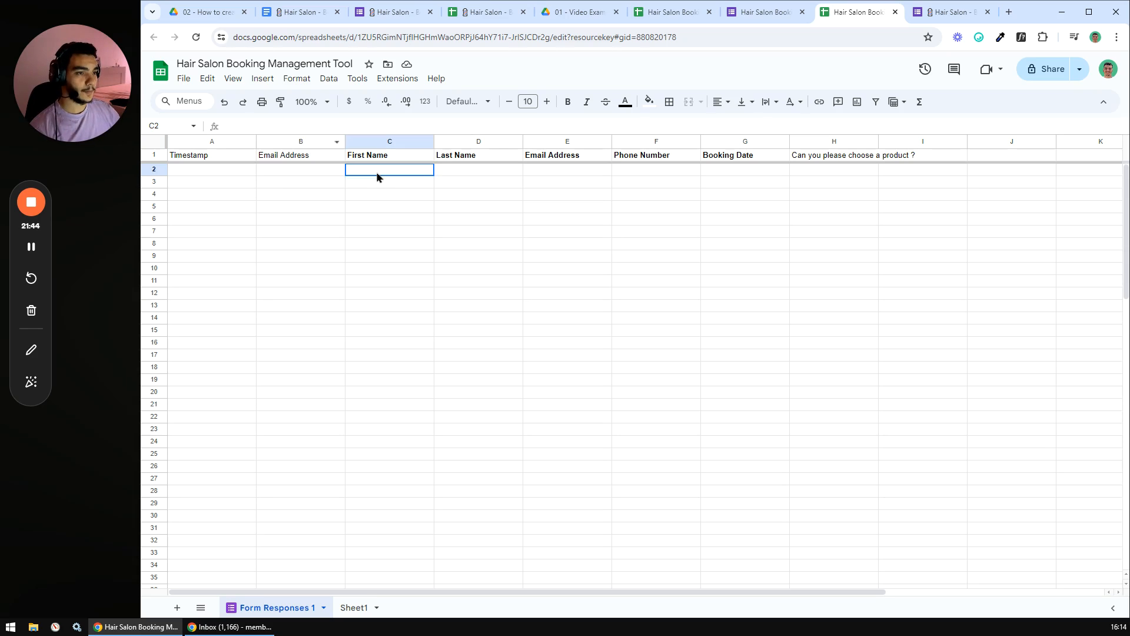
pyautogui.click(710, 12)
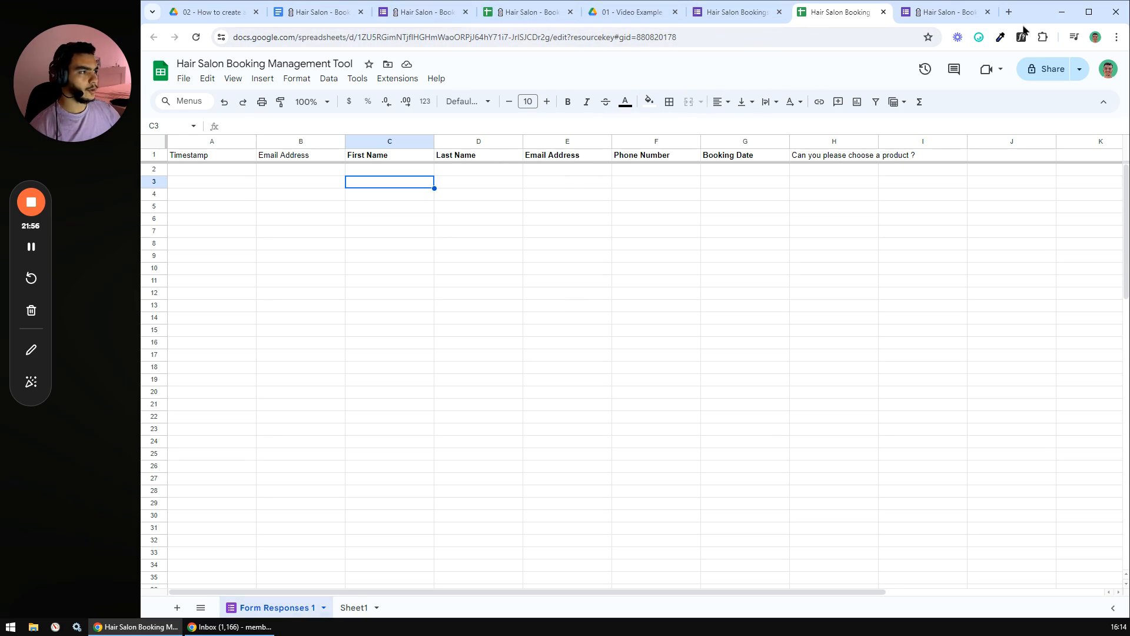
# - Open the live Hair Salon Bookings form from the plan's Booking Link
pyautogui.click(321, 11)
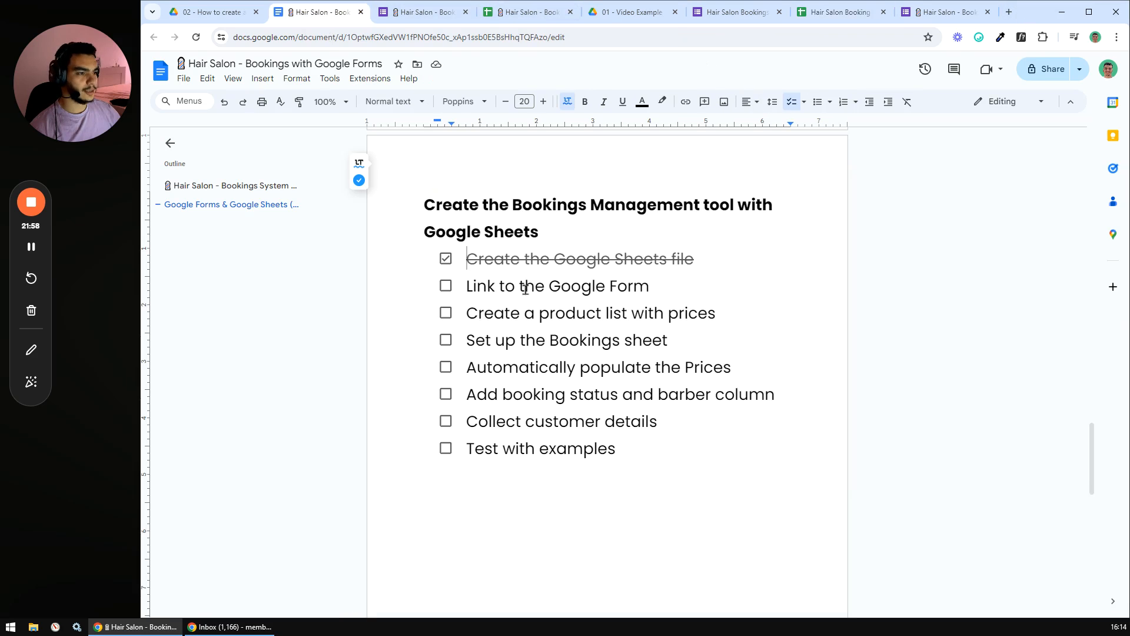
pyautogui.scroll(4, 559, 332)
pyautogui.scroll(3, 558, 331)
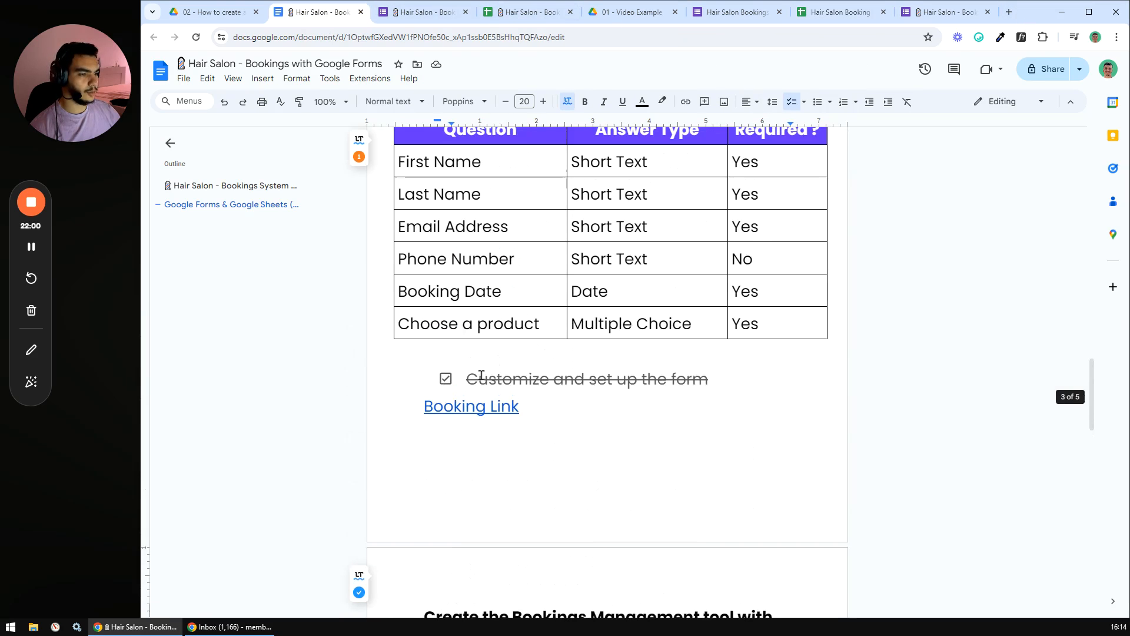
pyautogui.click(463, 405)
pyautogui.click(478, 433)
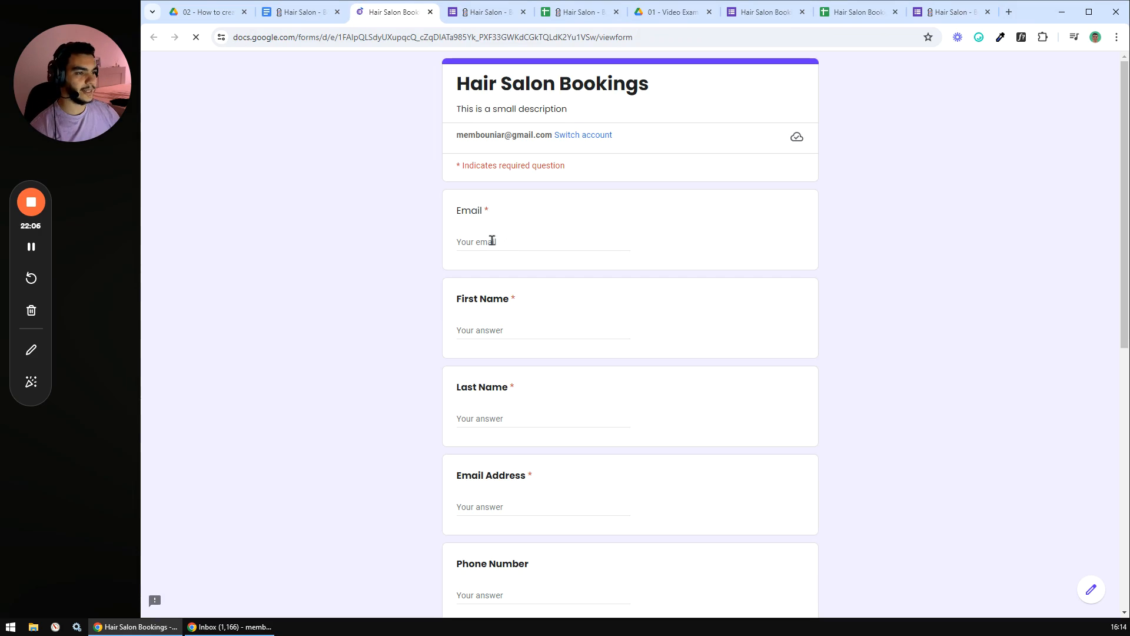
# - Fill in the form's Email, First Name, Last Name and Email Address fields with test contact details
pyautogui.click(493, 241)
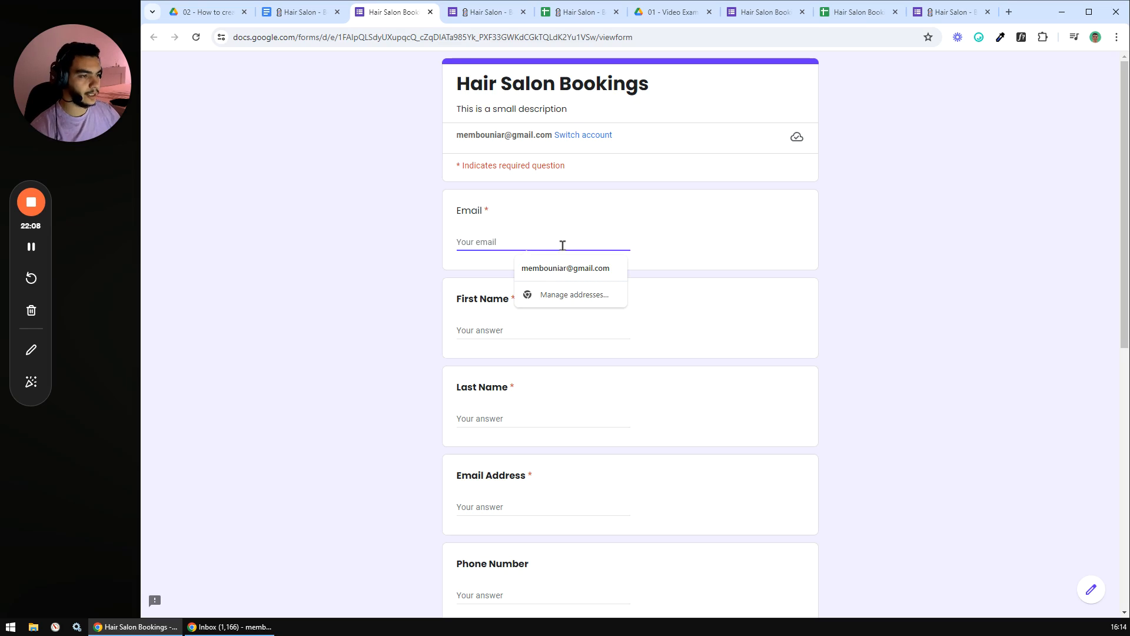
pyautogui.click(562, 267)
pyautogui.click(480, 330)
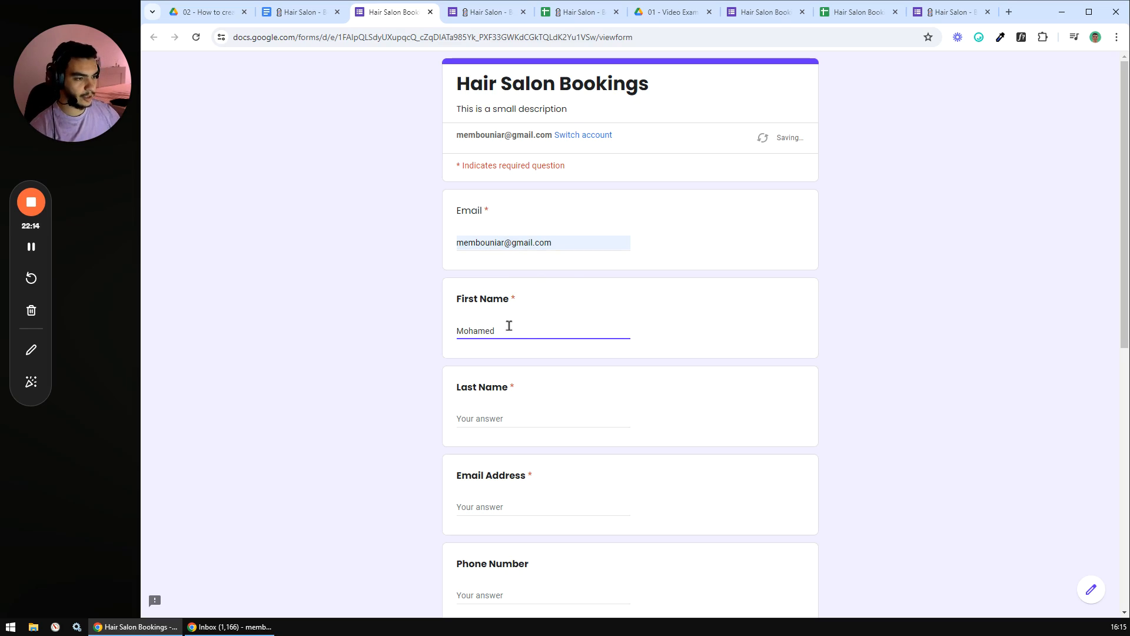
pyautogui.click(486, 417)
pyautogui.click(504, 505)
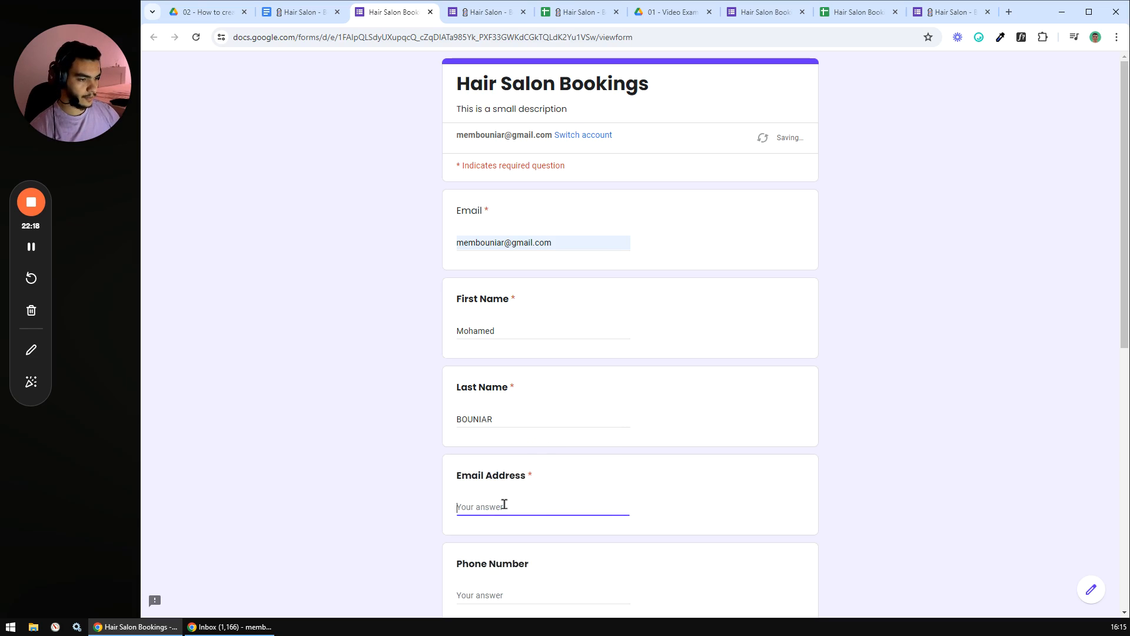
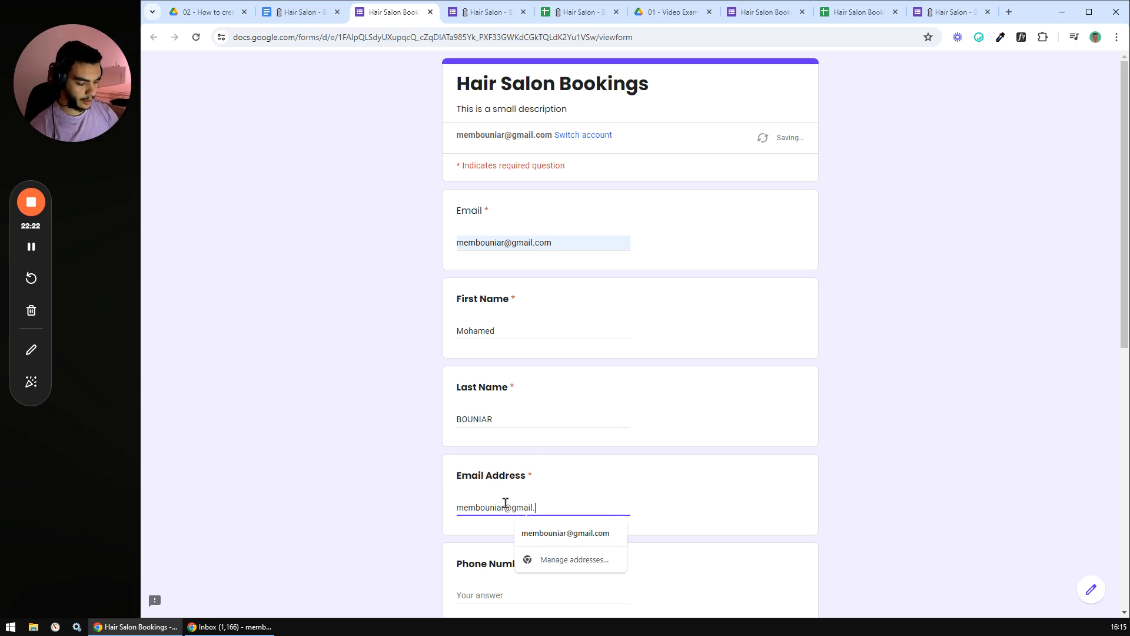
pyautogui.click(419, 502)
pyautogui.scroll(-4, 427, 499)
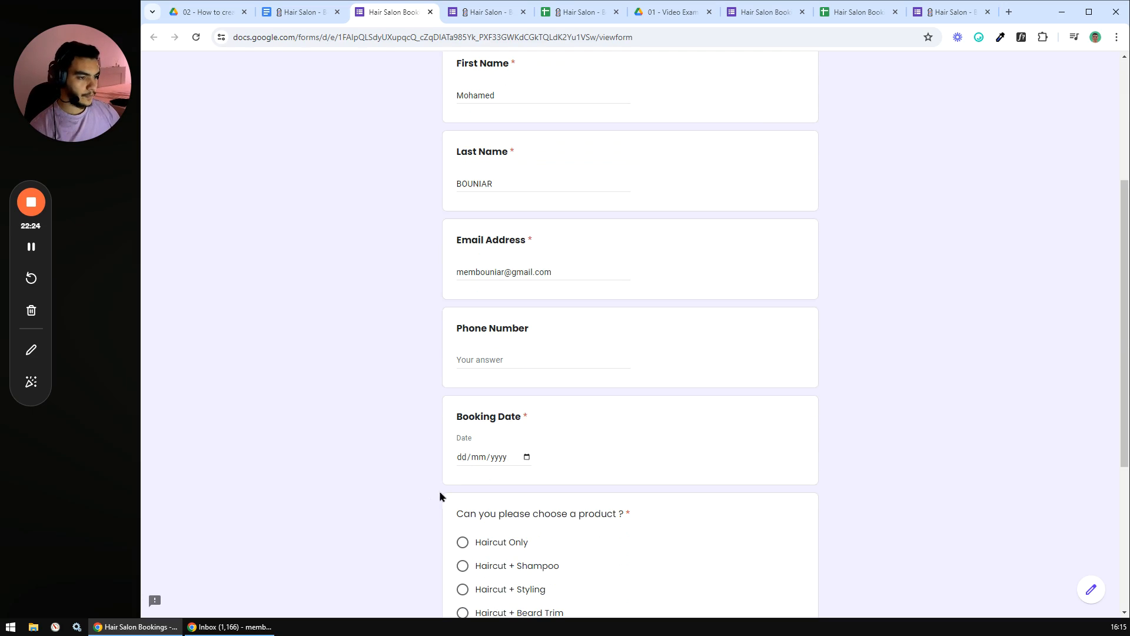
# - Pick Booking Date 30 May 2024 and Haircut Only, then submit the test booking
pyautogui.click(572, 354)
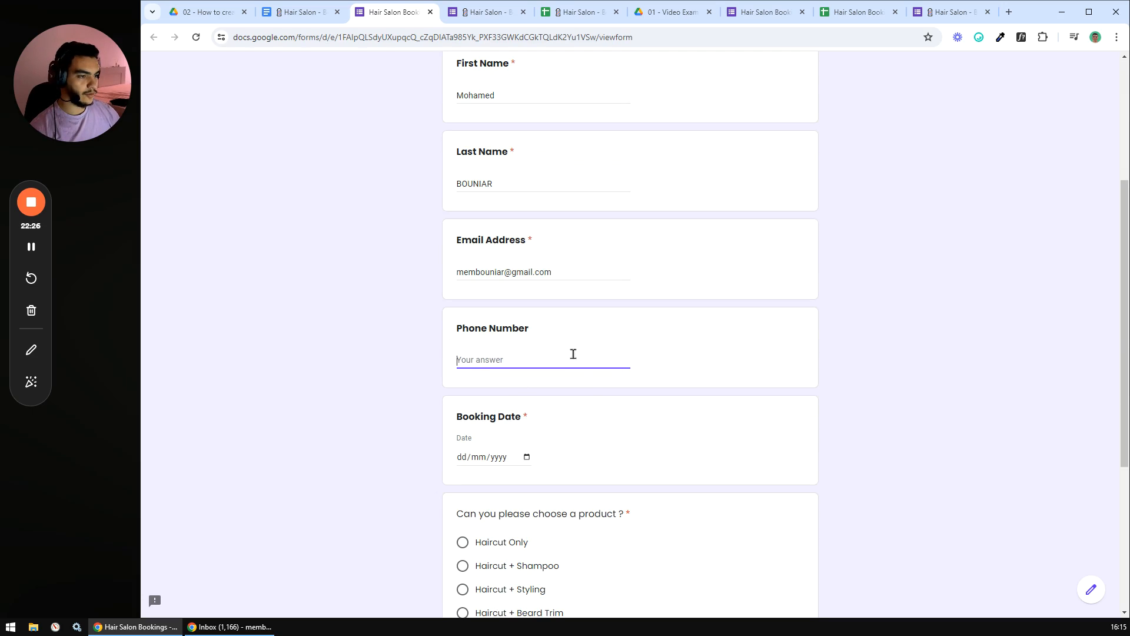
pyautogui.scroll(-3, 507, 361)
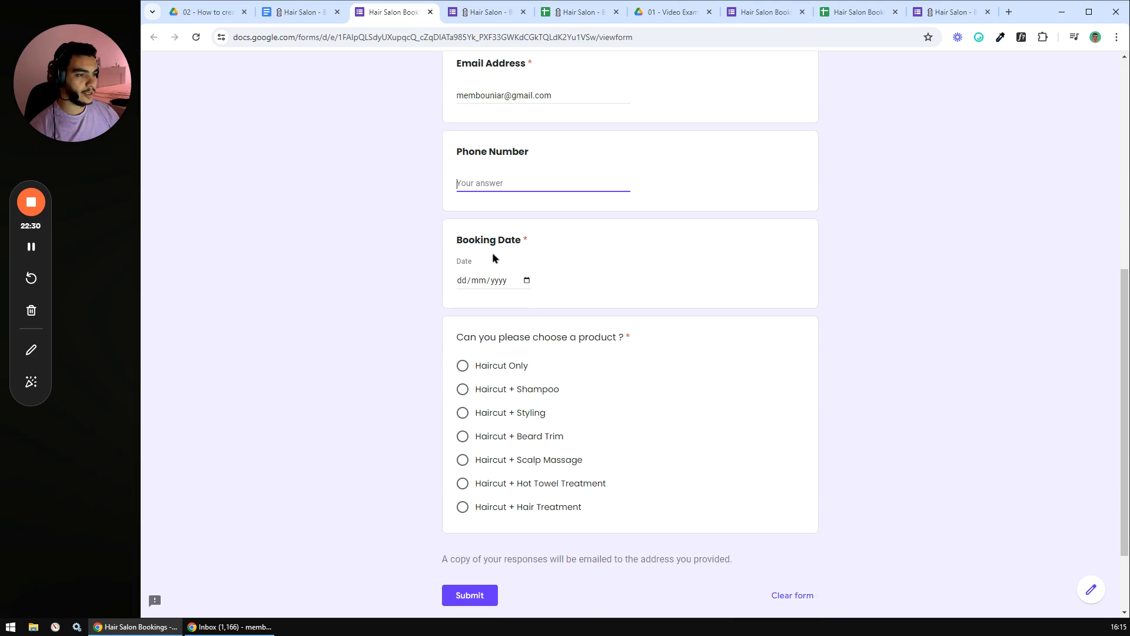
pyautogui.click(527, 280)
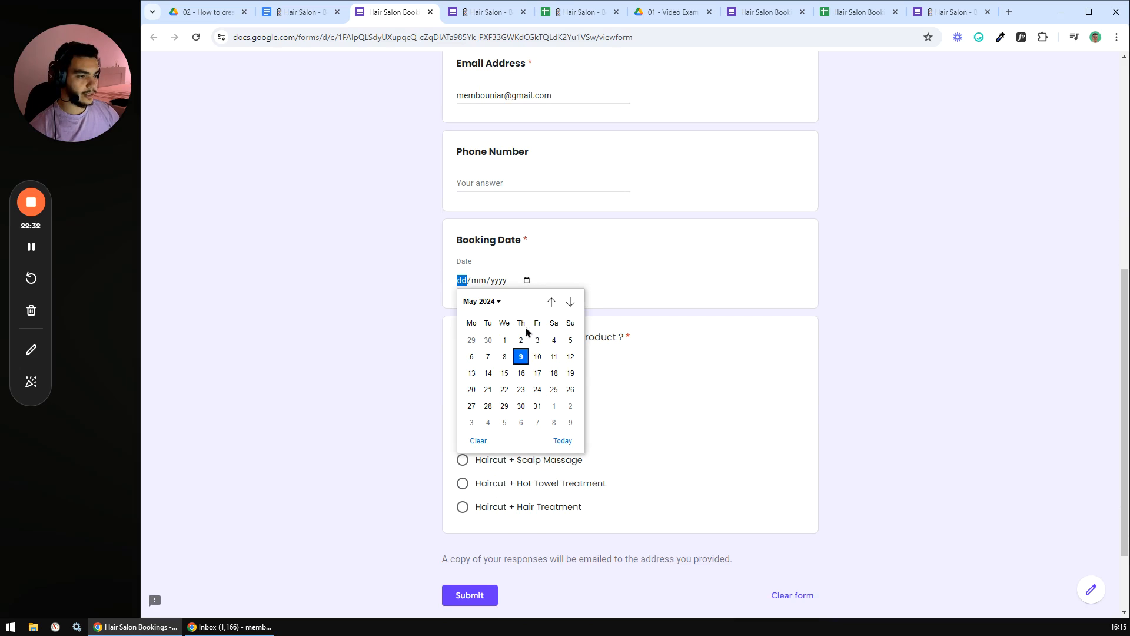
pyautogui.click(521, 406)
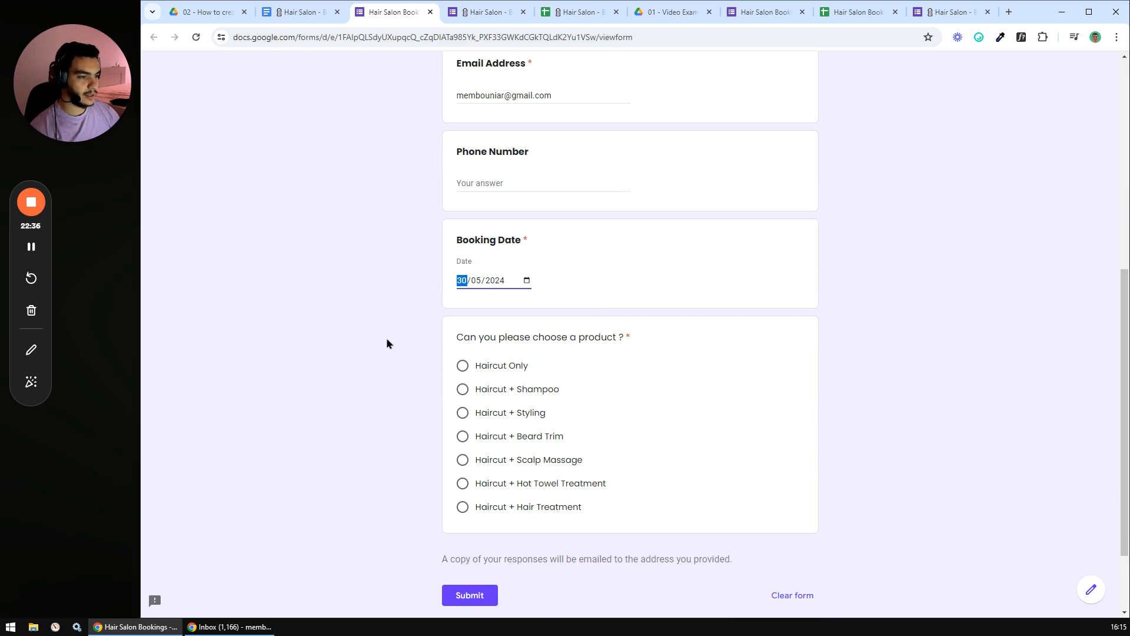
pyautogui.scroll(-1, 406, 345)
pyautogui.click(462, 306)
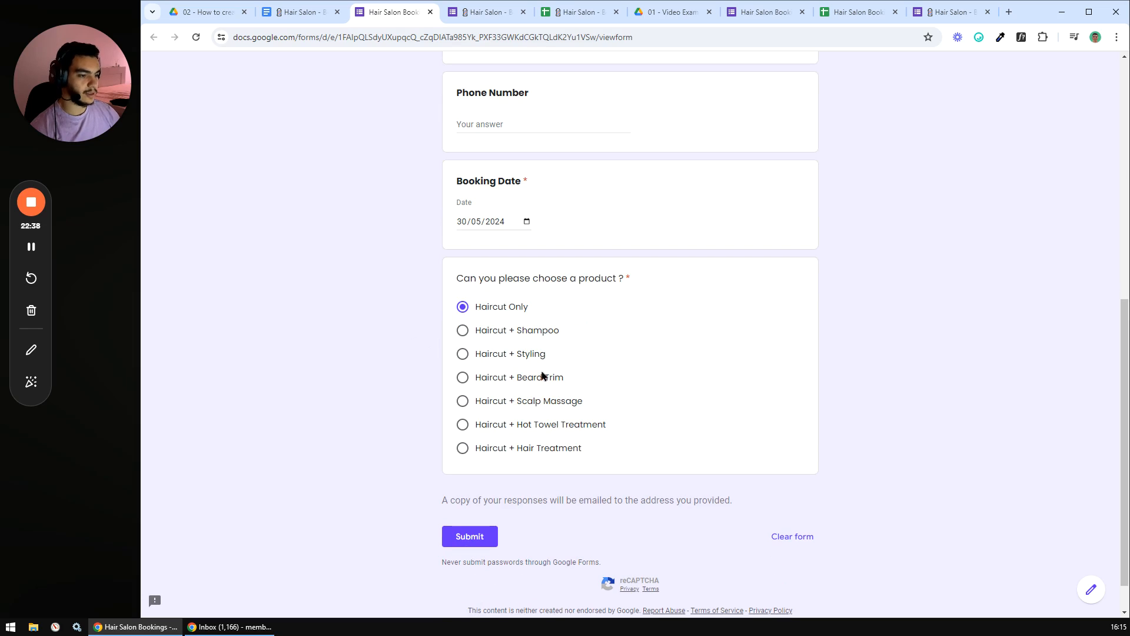
pyautogui.click(478, 535)
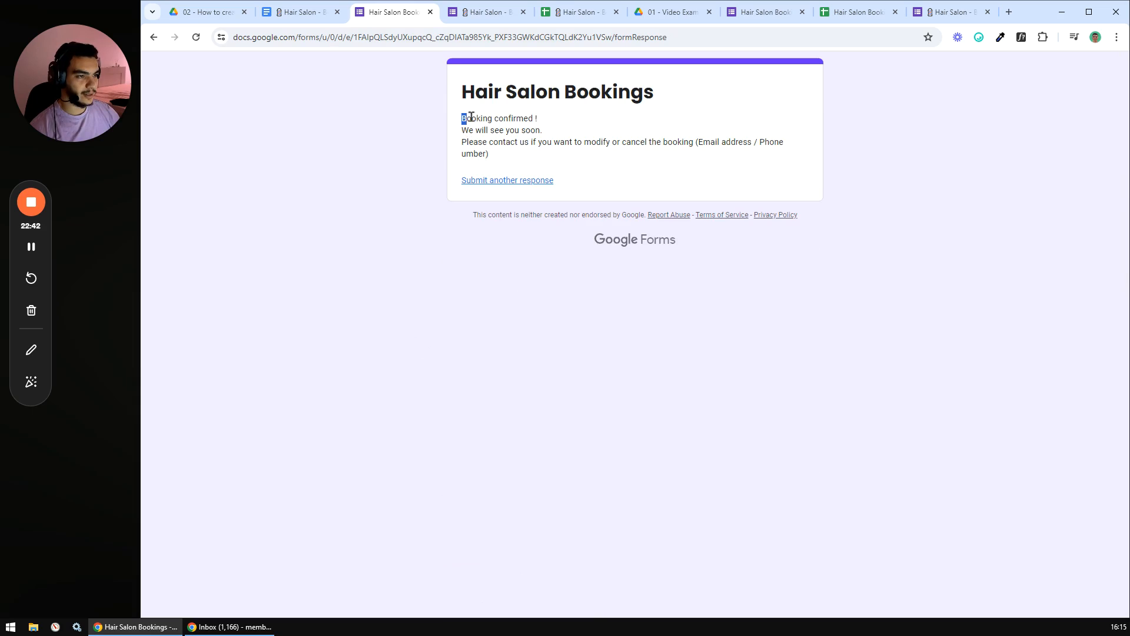
pyautogui.moveTo(463, 116); pyautogui.dragTo(504, 159)
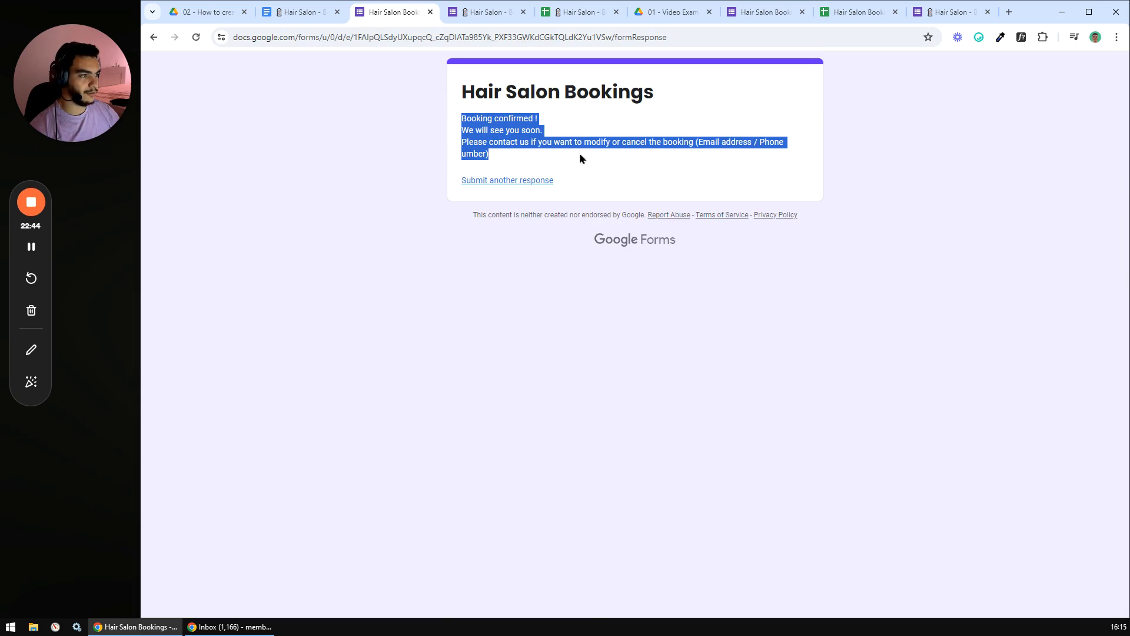
pyautogui.click(609, 155)
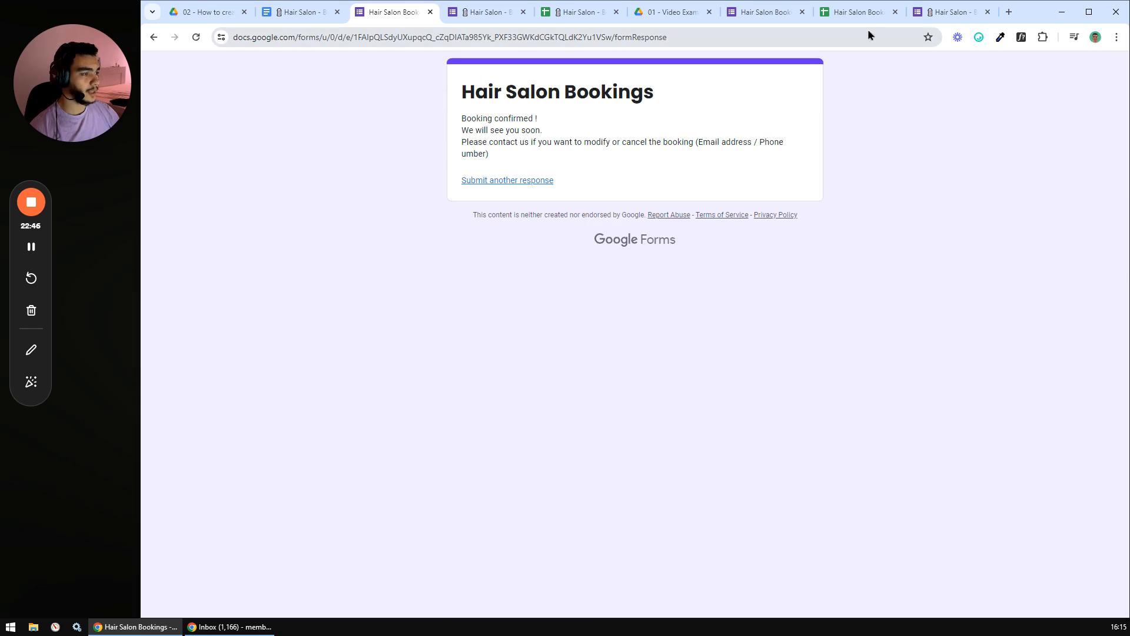
pyautogui.click(851, 11)
pyautogui.click(506, 279)
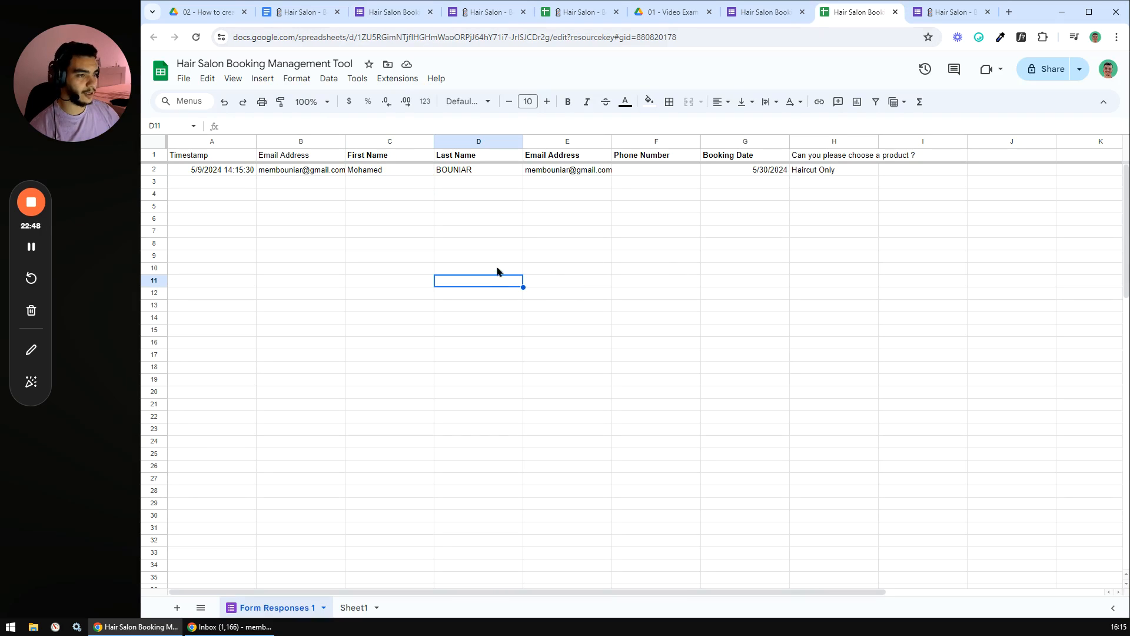
pyautogui.moveTo(216, 171); pyautogui.dragTo(903, 171)
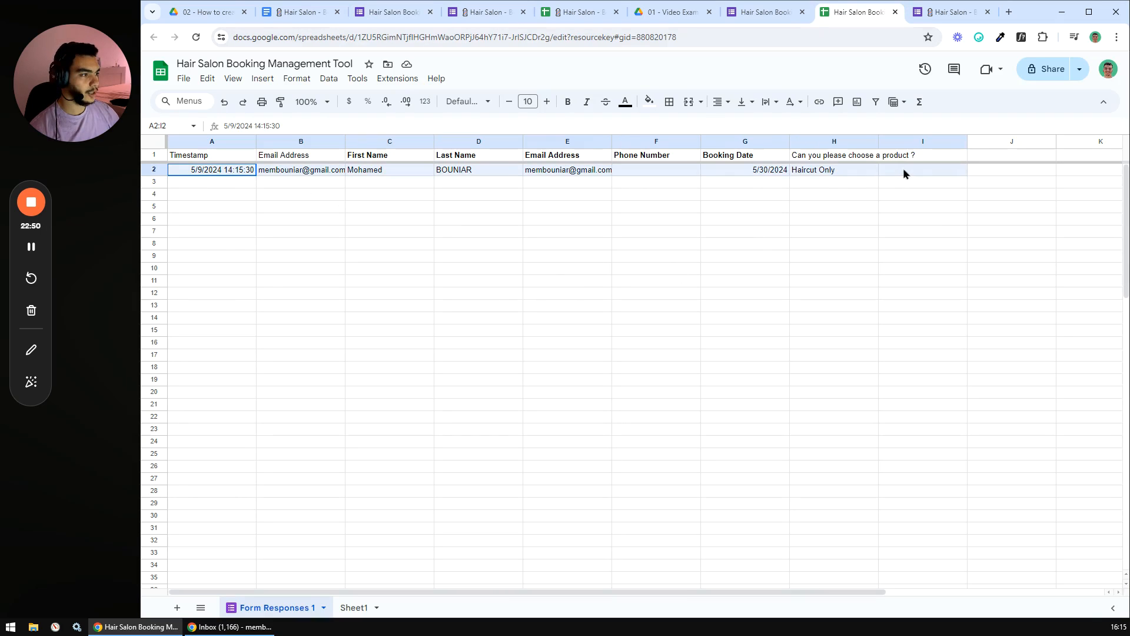
pyautogui.click(833, 219)
pyautogui.click(776, 211)
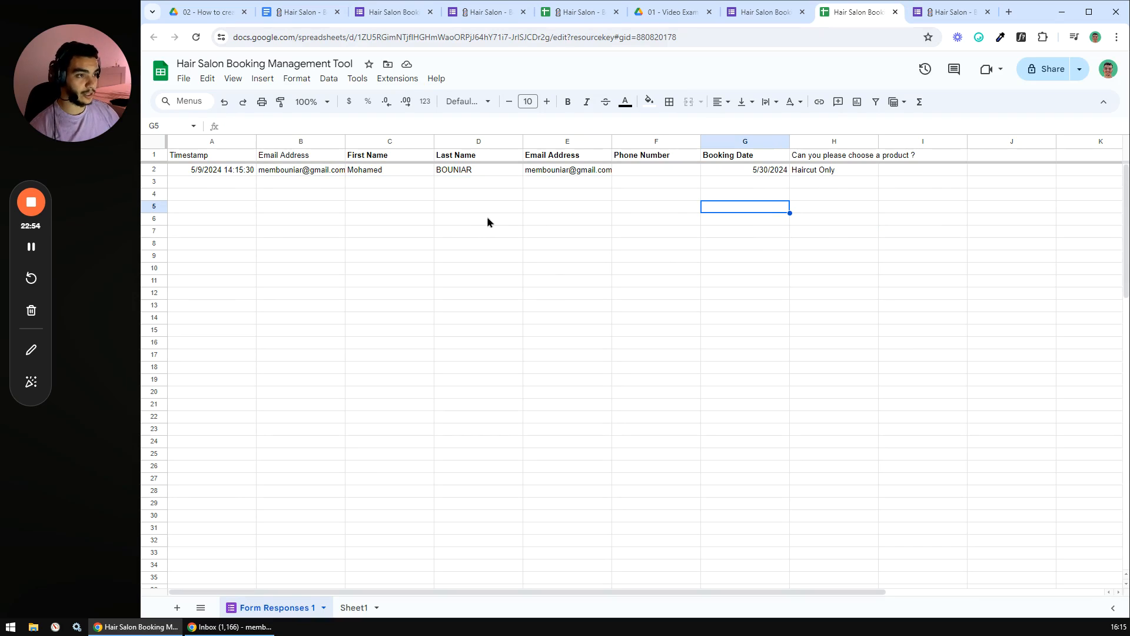
# - Tick 'Link to the Google Form' in the plan document's checklist
pyautogui.click(301, 12)
pyautogui.scroll(-6, 474, 318)
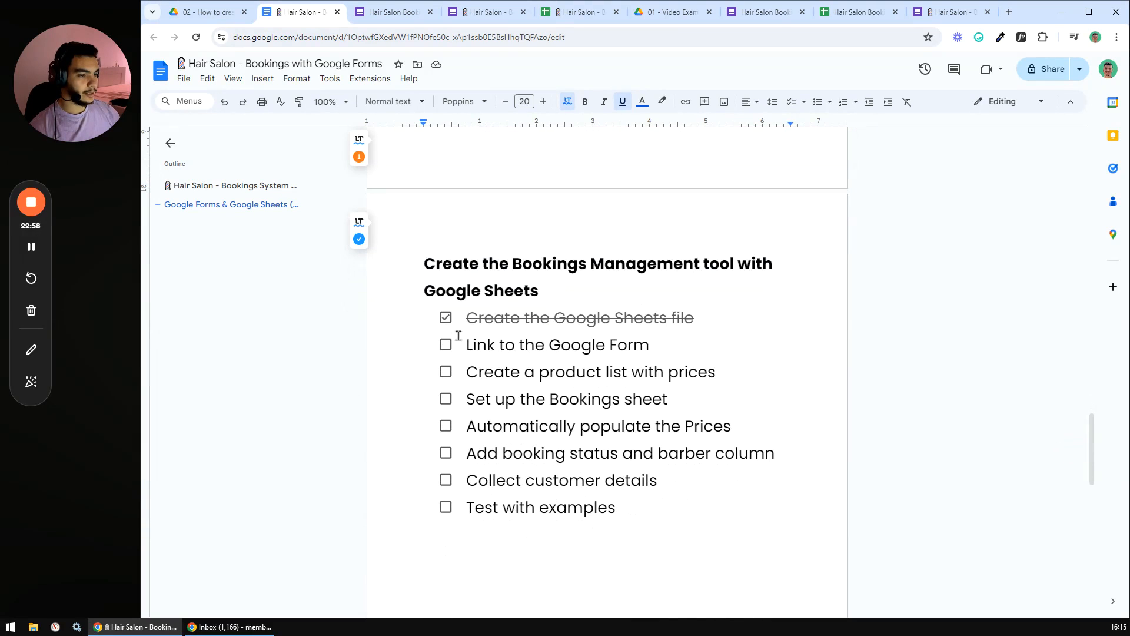
pyautogui.click(445, 345)
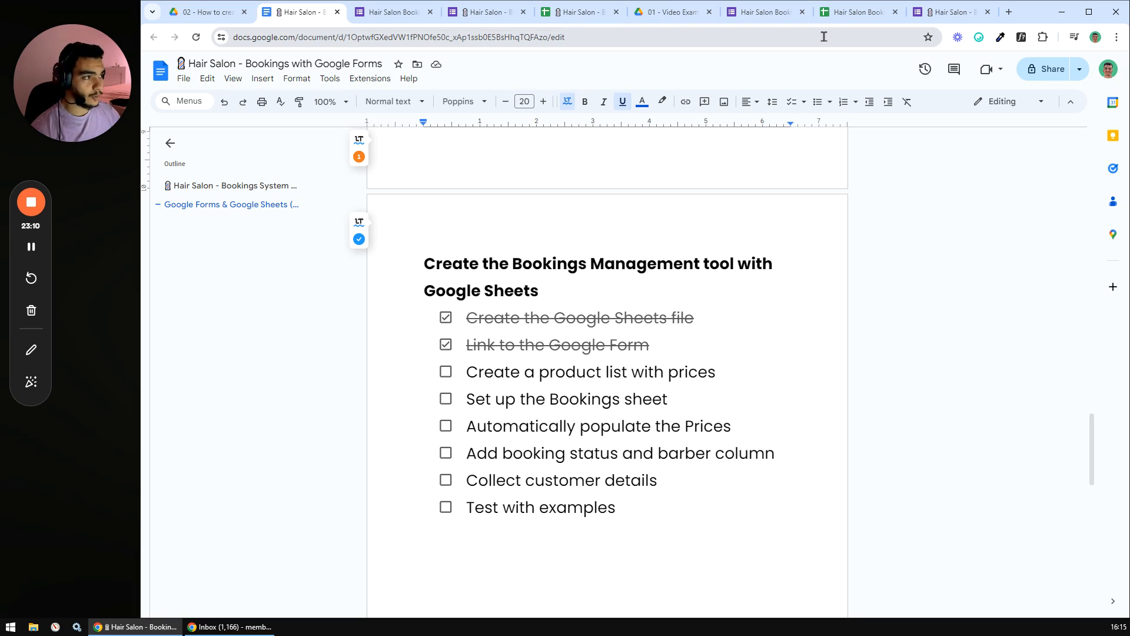
pyautogui.click(846, 14)
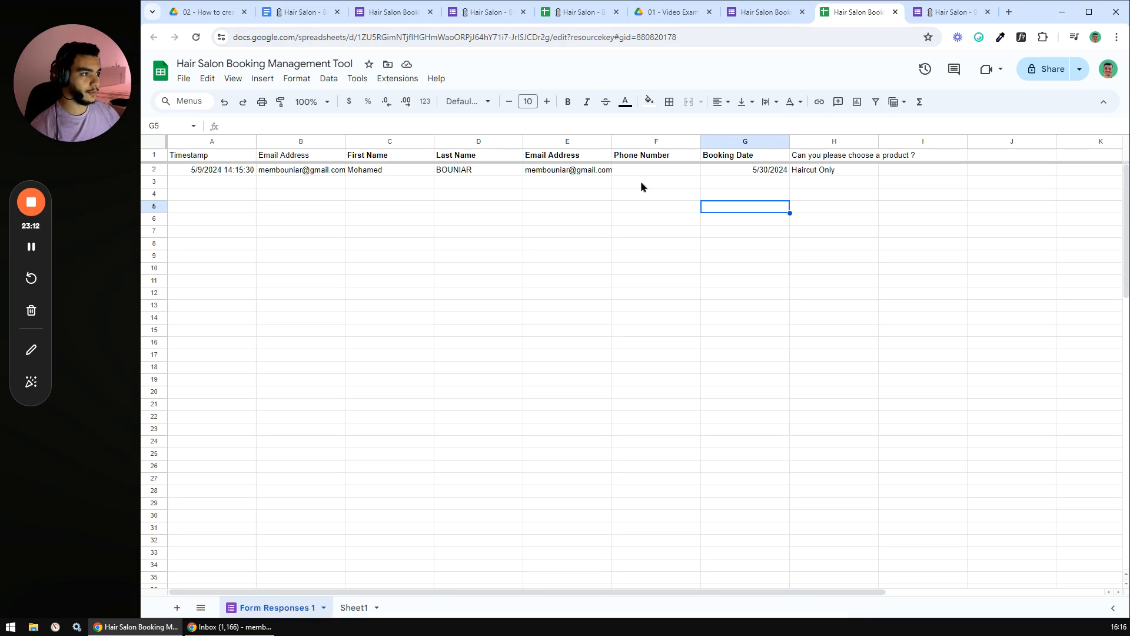
pyautogui.click(808, 172)
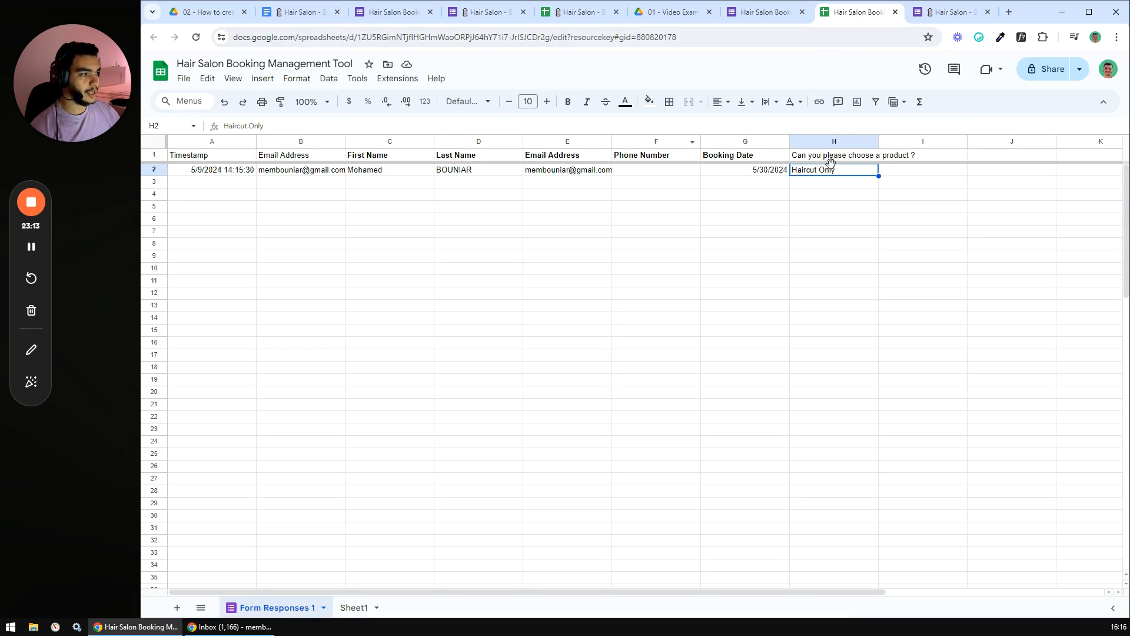
pyautogui.click(908, 176)
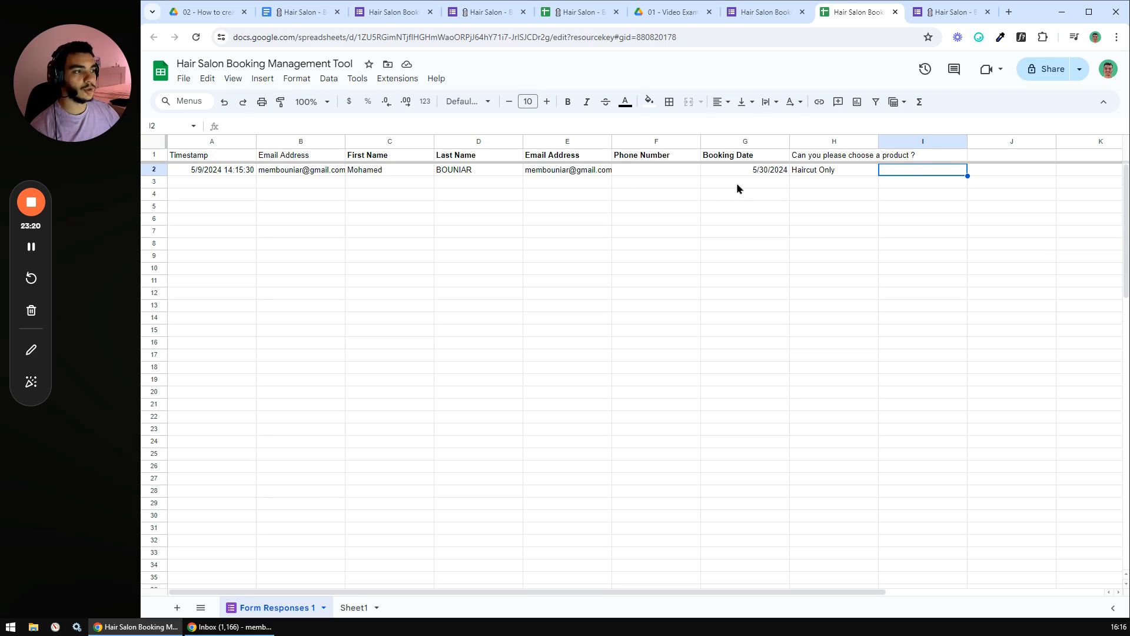
pyautogui.click(813, 172)
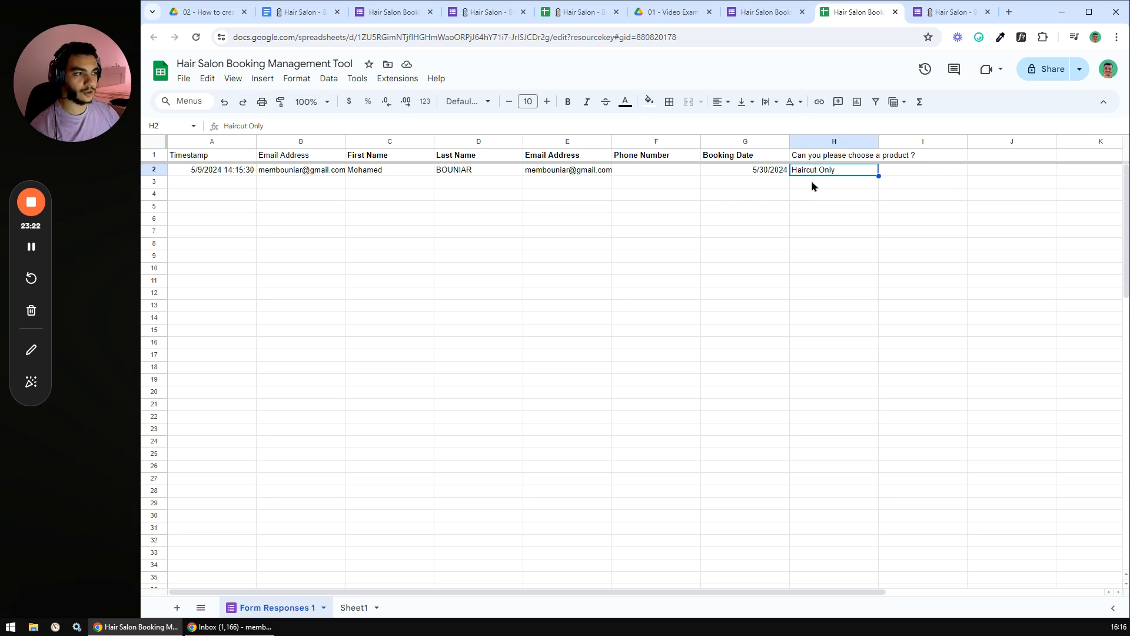
pyautogui.click(812, 183)
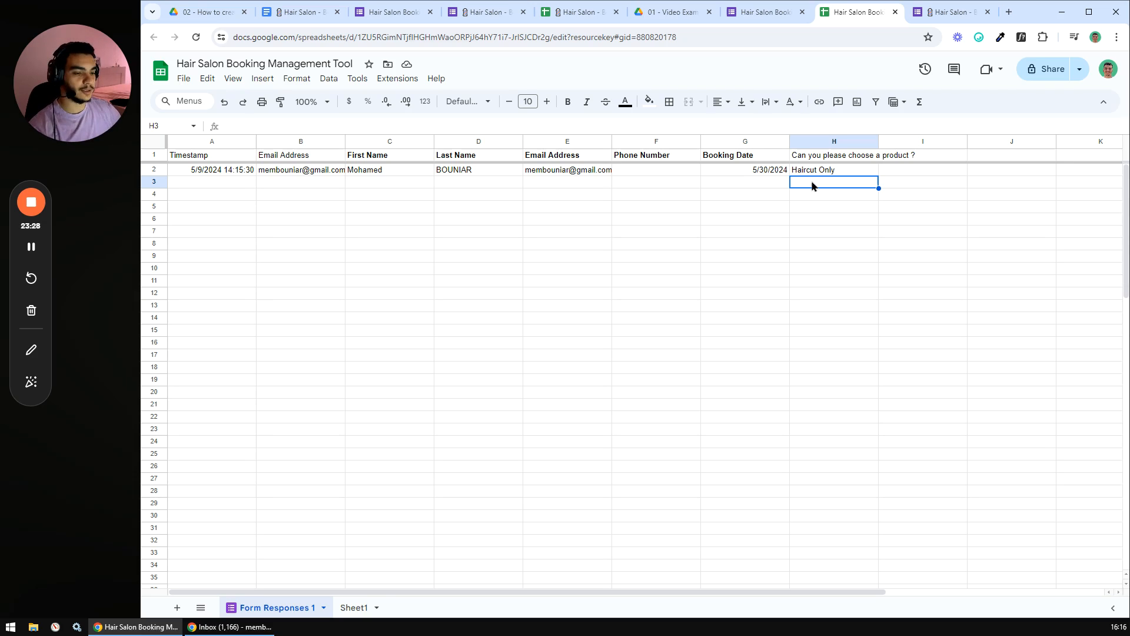
# - Rename the empty Sheet1 to 'Products'
pyautogui.click(356, 605)
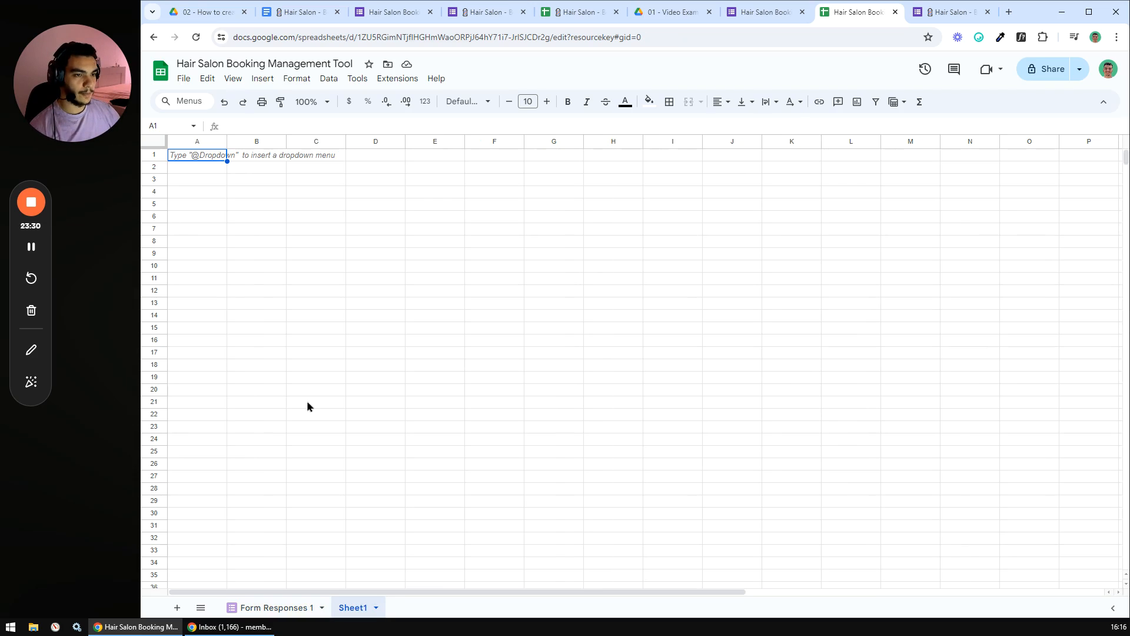
pyautogui.doubleClick(351, 607)
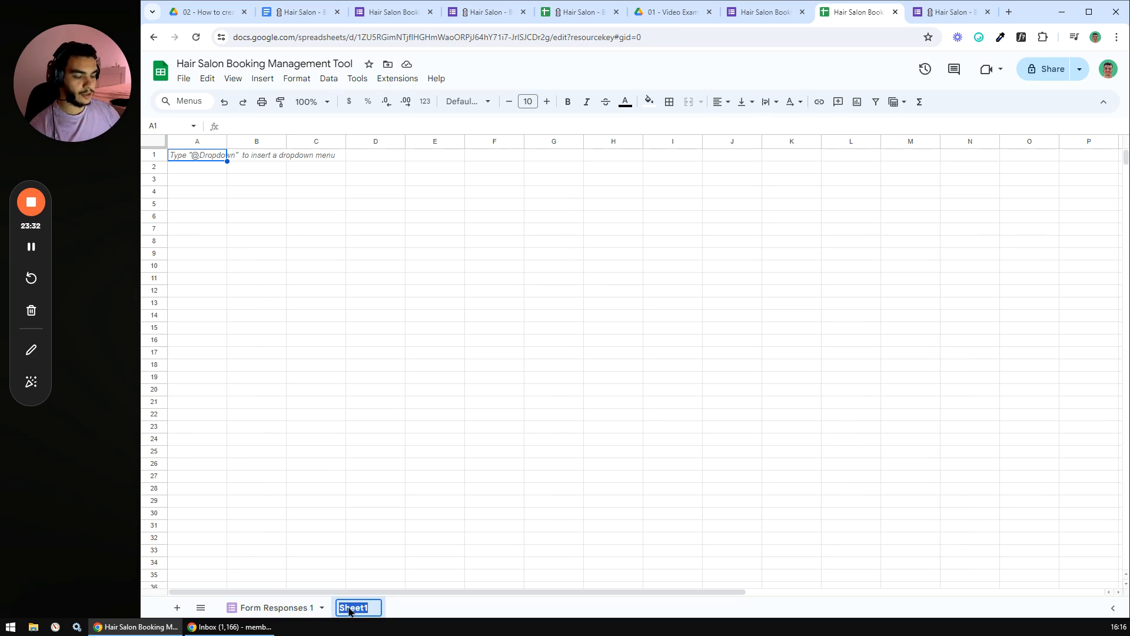
pyautogui.write('Products')
pyautogui.press('Return')
pyautogui.click(305, 329)
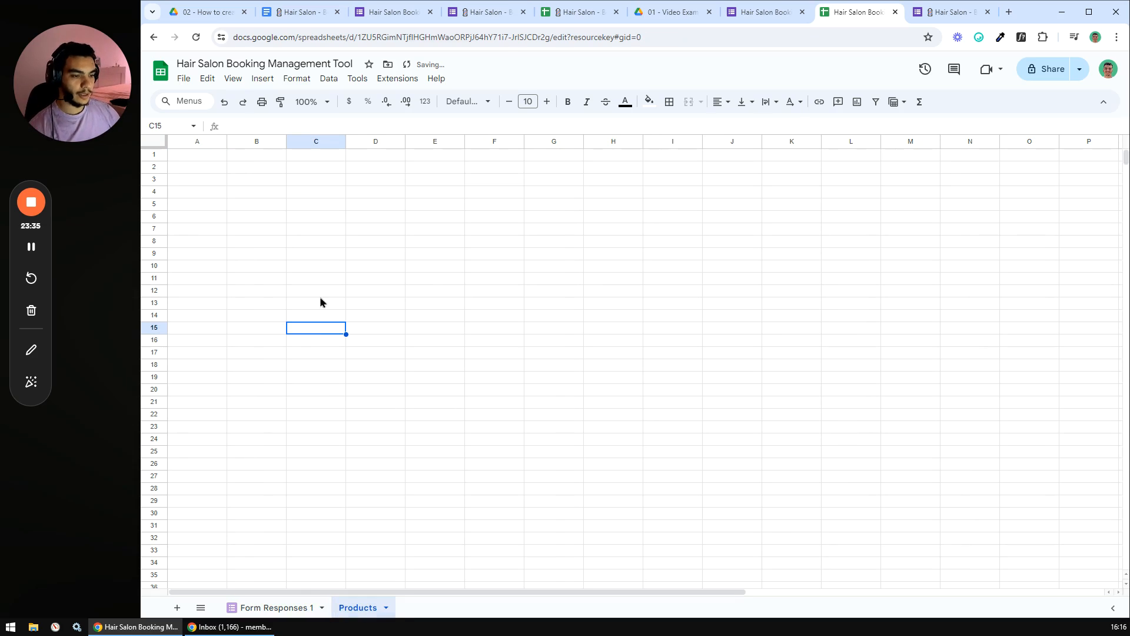
# - Set the whole Products sheet to Poppins font, centred horizontally and middle-aligned vertically
pyautogui.click(157, 143)
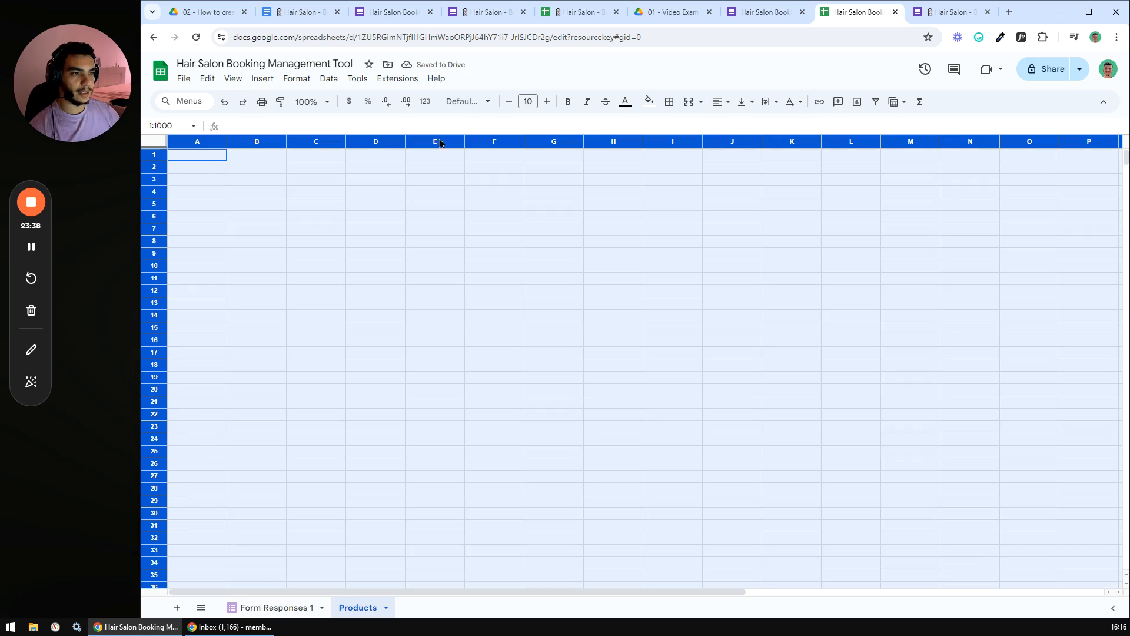
pyautogui.click(487, 102)
pyautogui.click(475, 222)
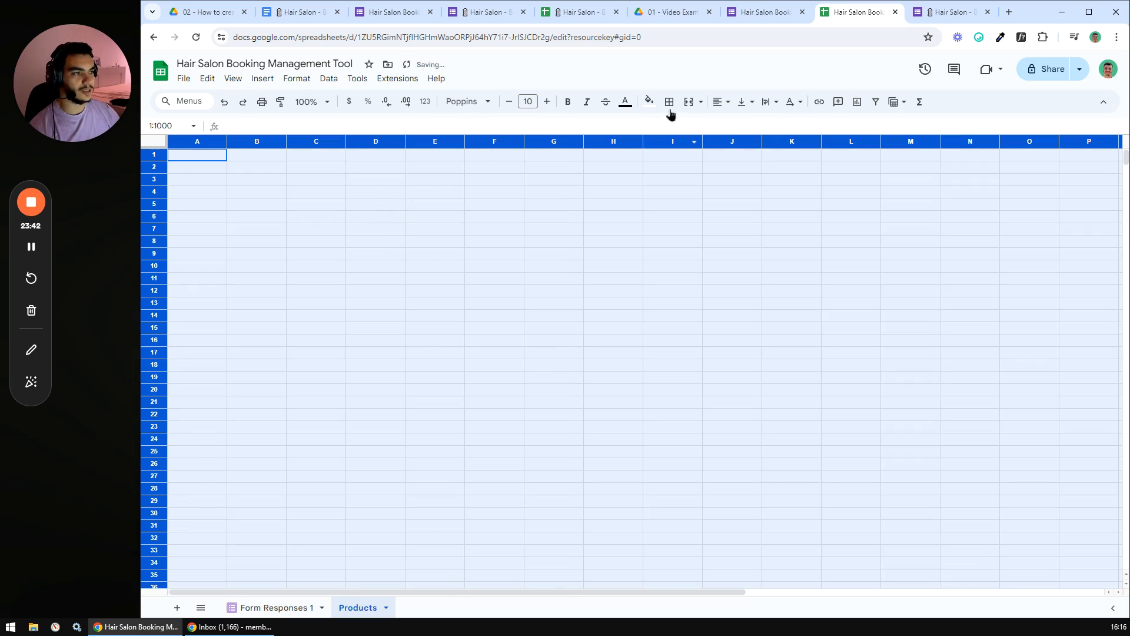
pyautogui.click(721, 103)
pyautogui.click(741, 125)
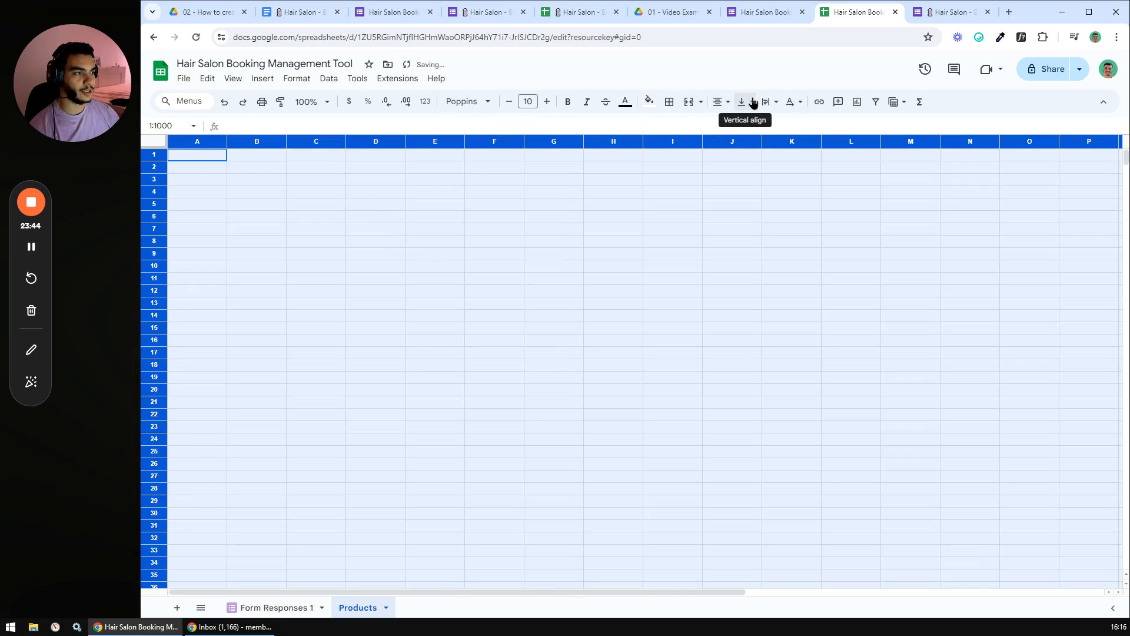
pyautogui.click(745, 102)
pyautogui.click(764, 123)
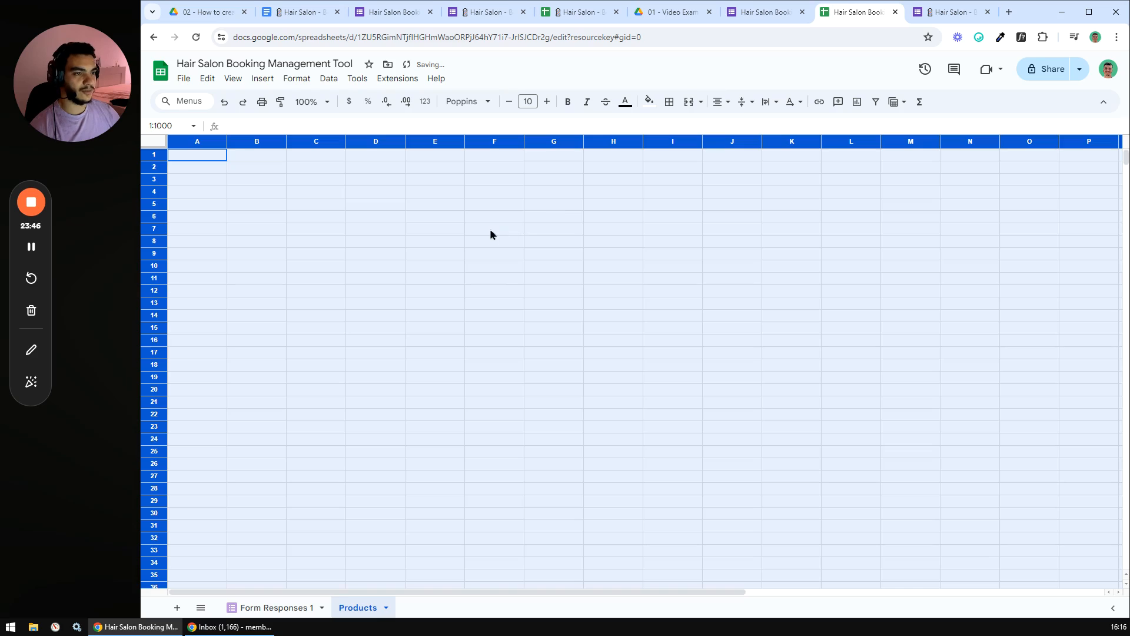
pyautogui.click(490, 229)
# - Resize rows 1 to 1000 to a height of 30 px
pyautogui.click(152, 153)
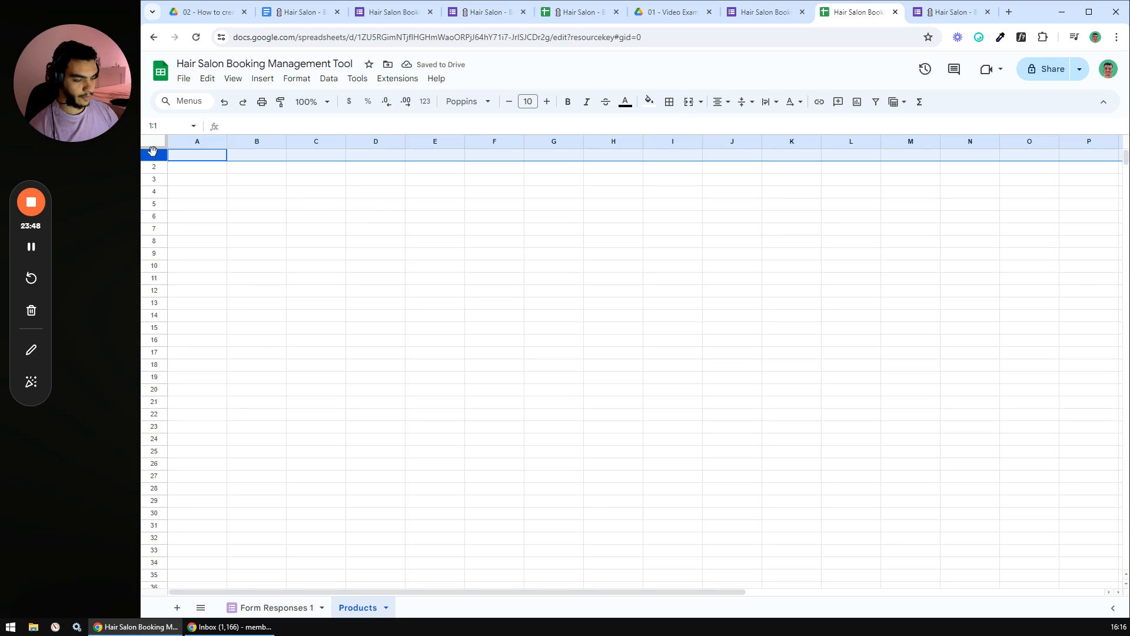
pyautogui.hotkey('ctrl', 'shift', 'Down')
pyautogui.rightClick(149, 232)
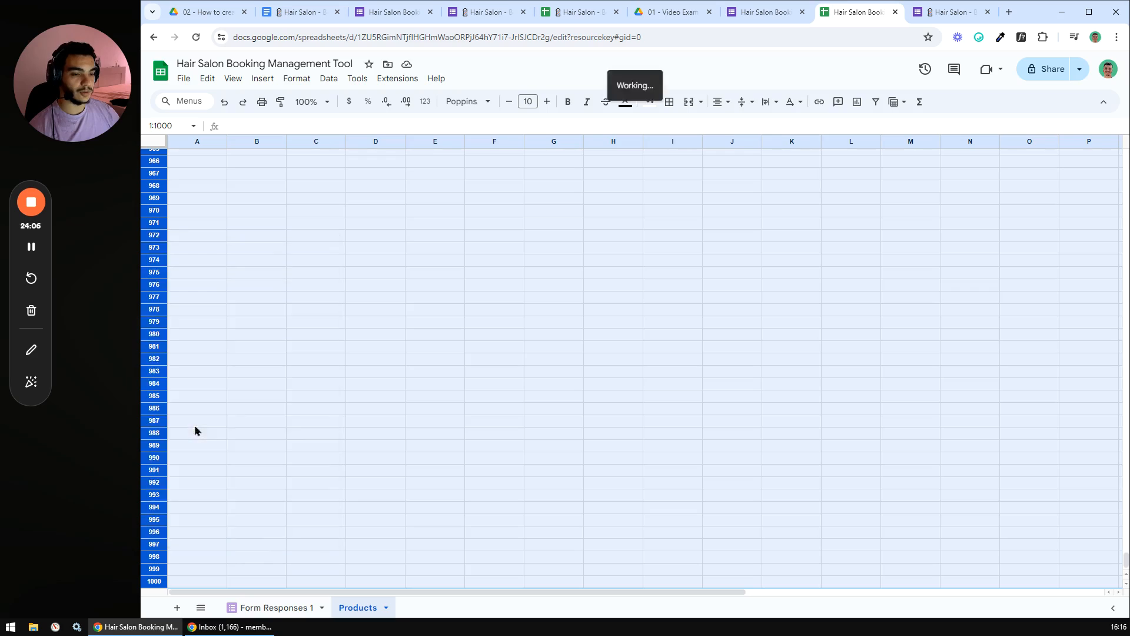
pyautogui.click(197, 428)
pyautogui.write('30')
pyautogui.press('Return')
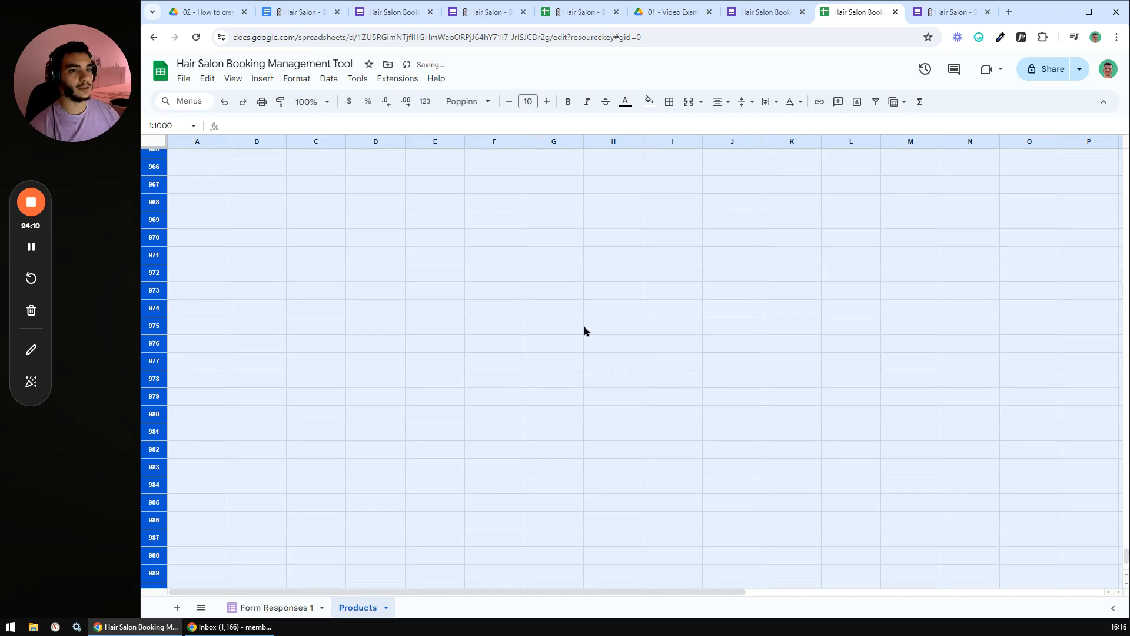
pyautogui.click(587, 330)
pyautogui.moveTo(1126, 555); pyautogui.dragTo(1126, 158)
pyautogui.click(570, 262)
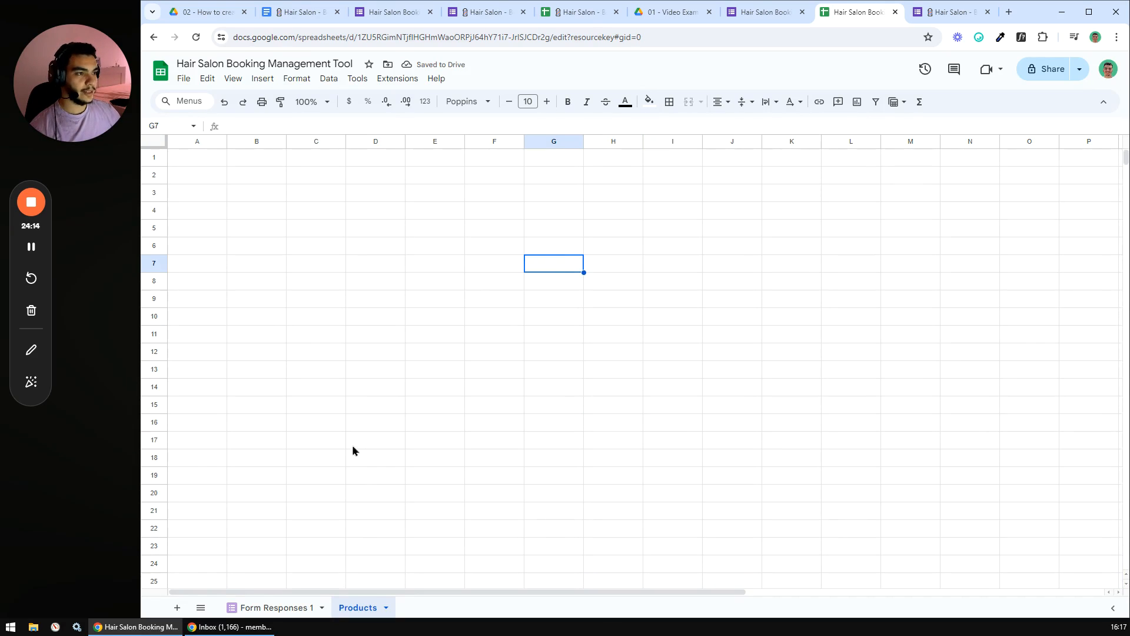
# - Enter the headers 'Product' in A1 and 'Price' in B1
pyautogui.click(202, 160)
pyautogui.write('Product')
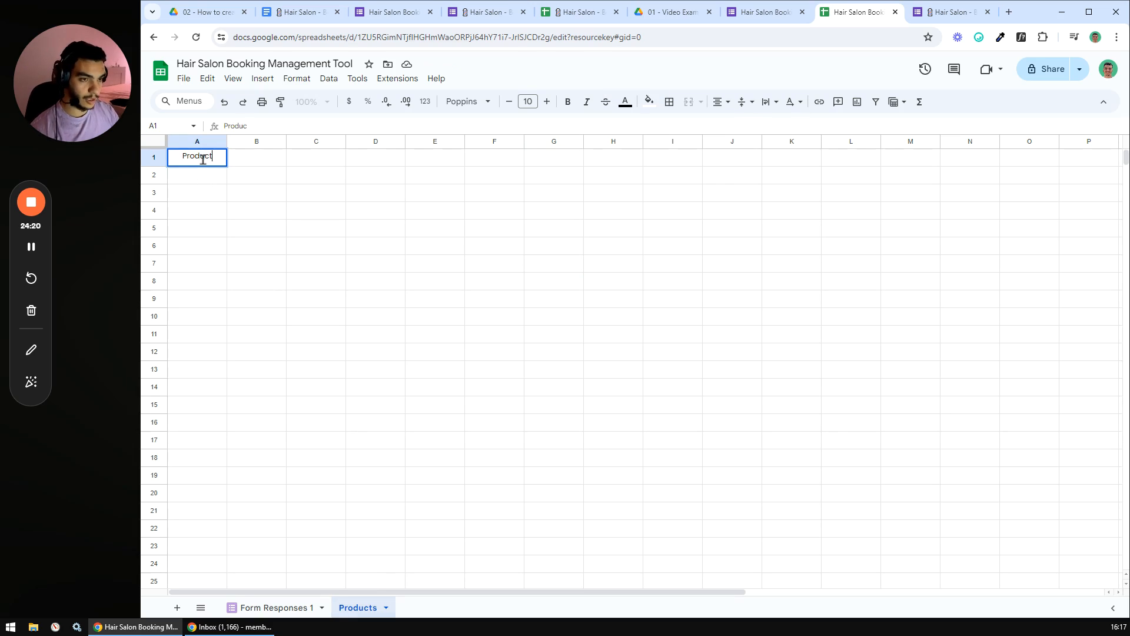
pyautogui.press('Tab')
pyautogui.write('Price')
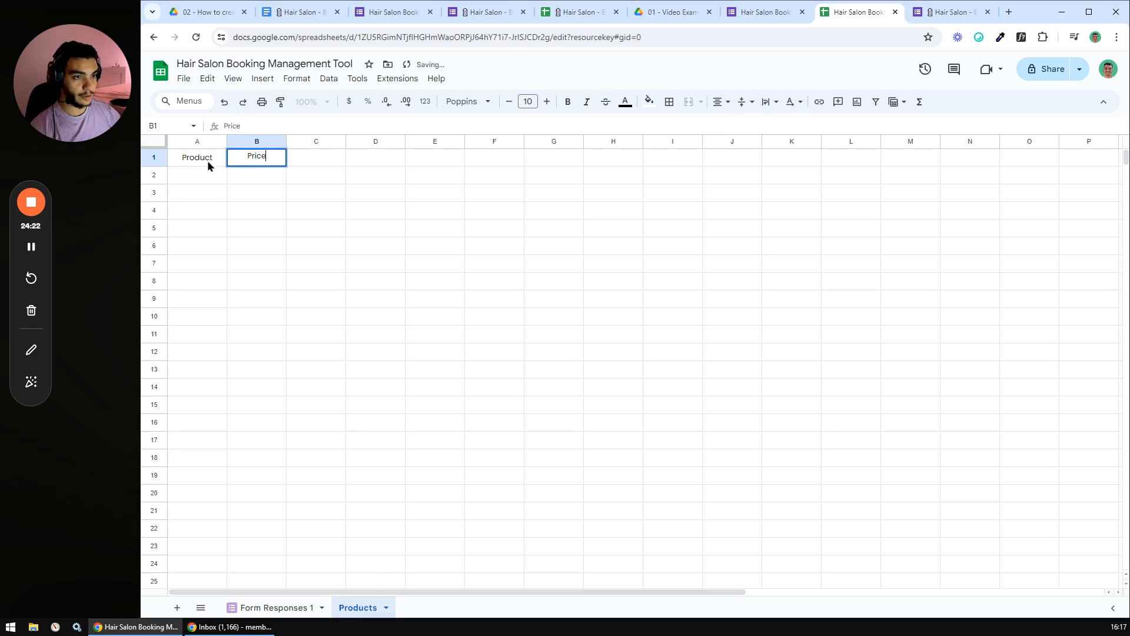
pyautogui.click(313, 229)
pyautogui.click(201, 174)
# - Copy the seven product and price rows from Hair Salon - Bookings into A2:B8
pyautogui.click(570, 16)
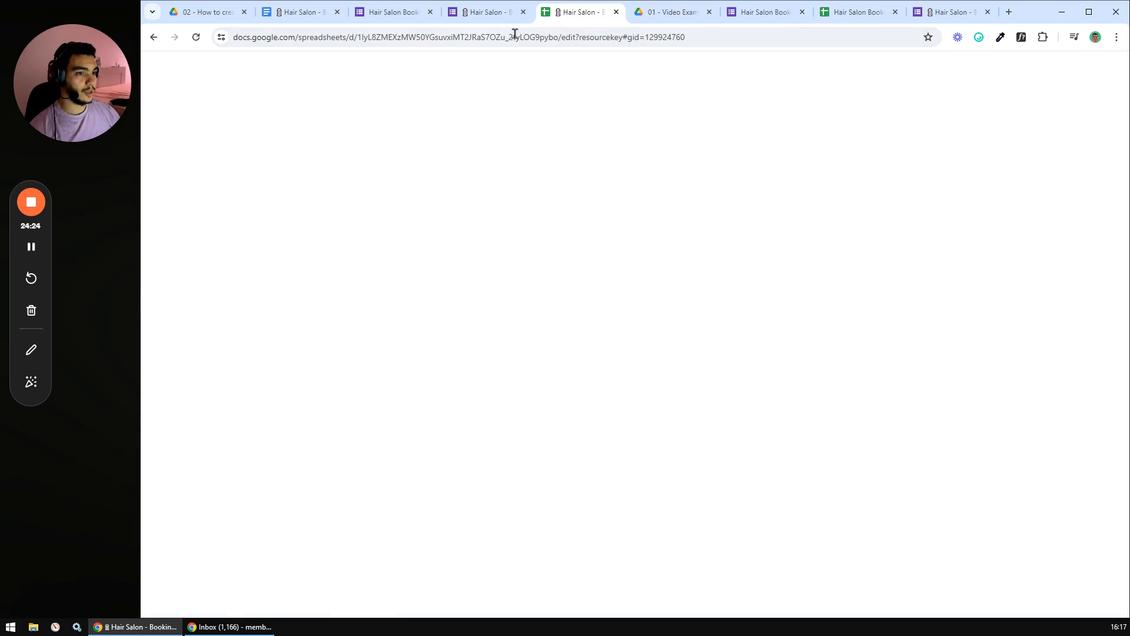
pyautogui.click(255, 177)
pyautogui.click(361, 183)
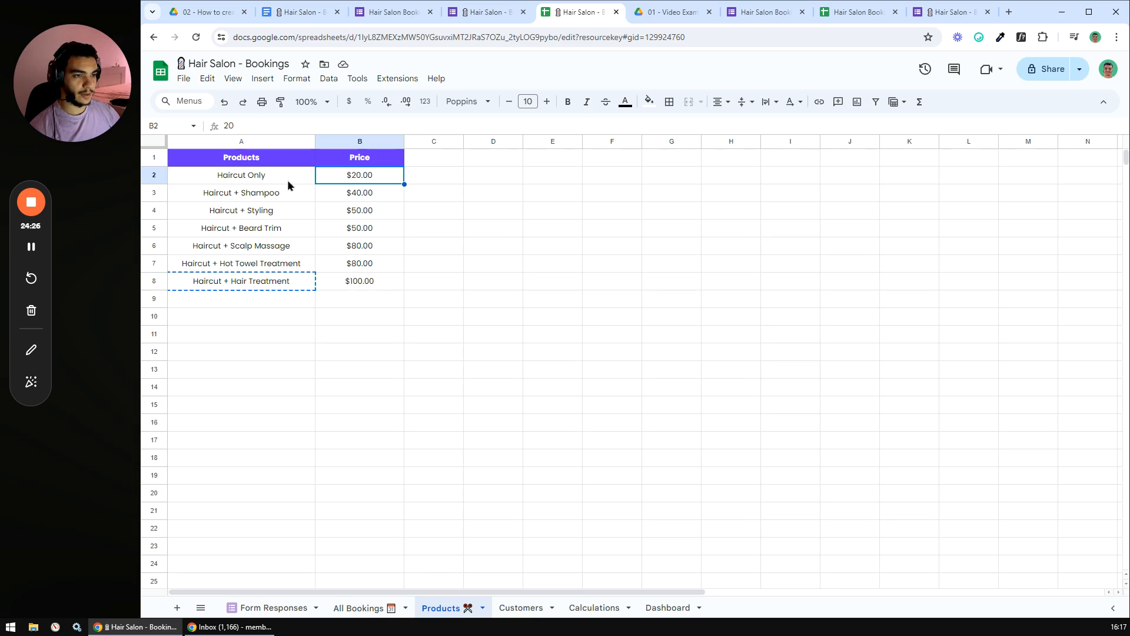
pyautogui.click(332, 198)
pyautogui.moveTo(273, 177); pyautogui.dragTo(375, 290)
pyautogui.hotkey('ctrl', 'c')
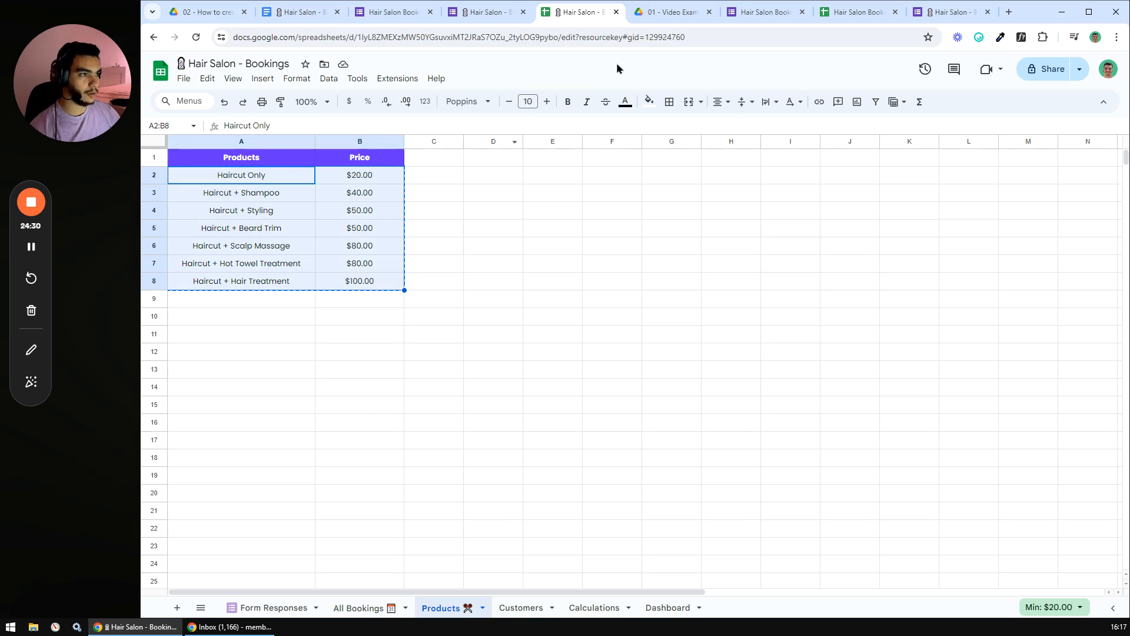
pyautogui.click(858, 11)
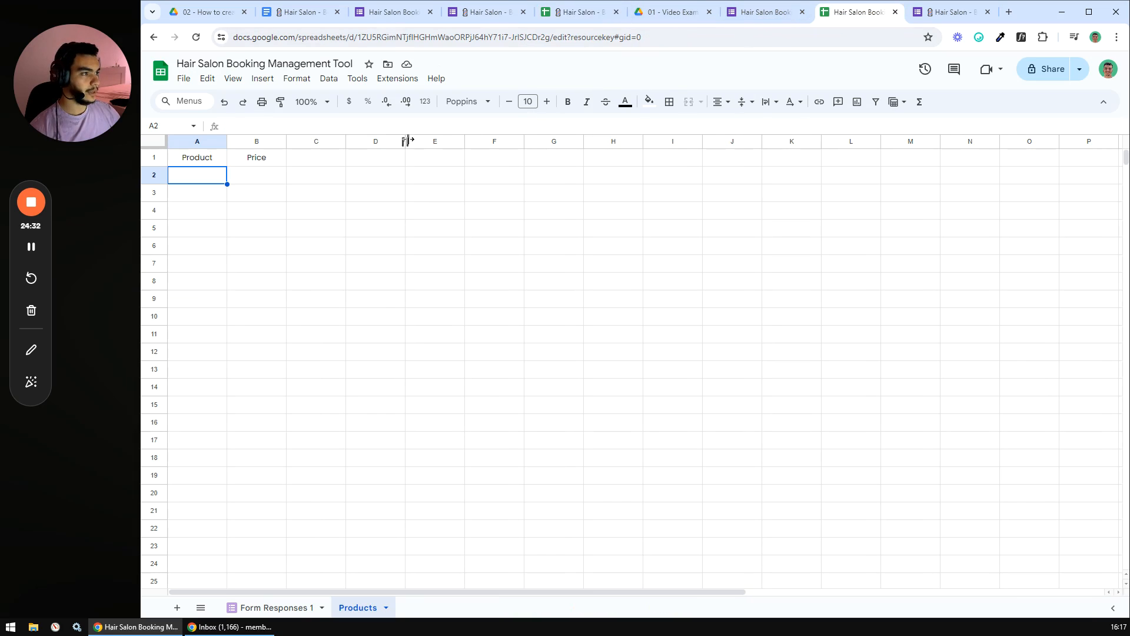
pyautogui.hotkey('ctrl', 'v')
pyautogui.click(302, 213)
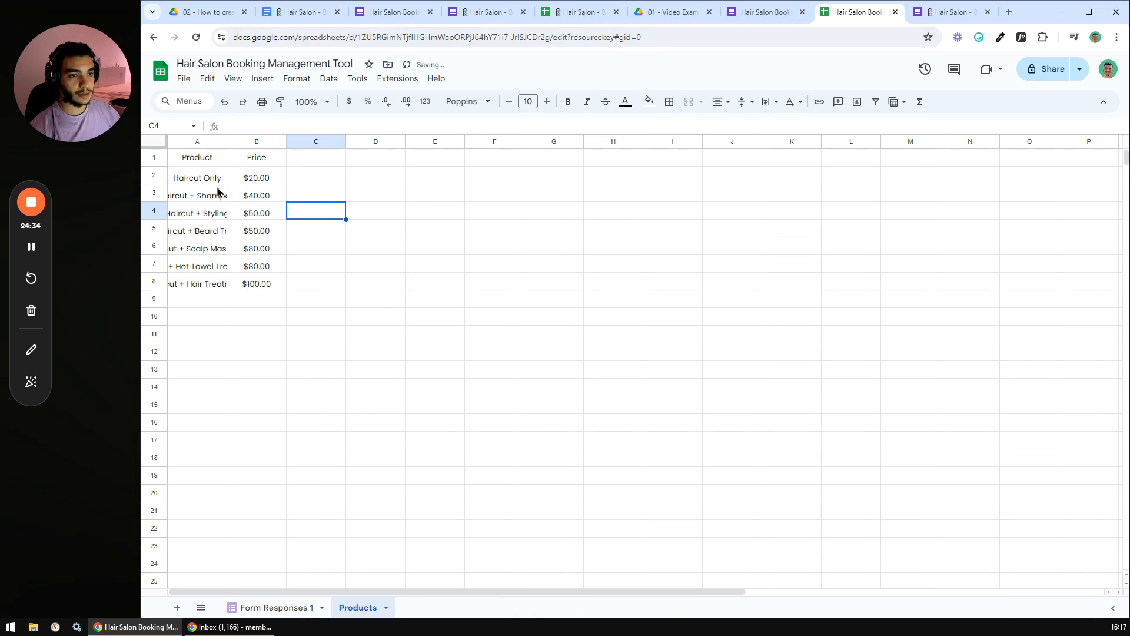
pyautogui.moveTo(197, 176); pyautogui.dragTo(207, 285)
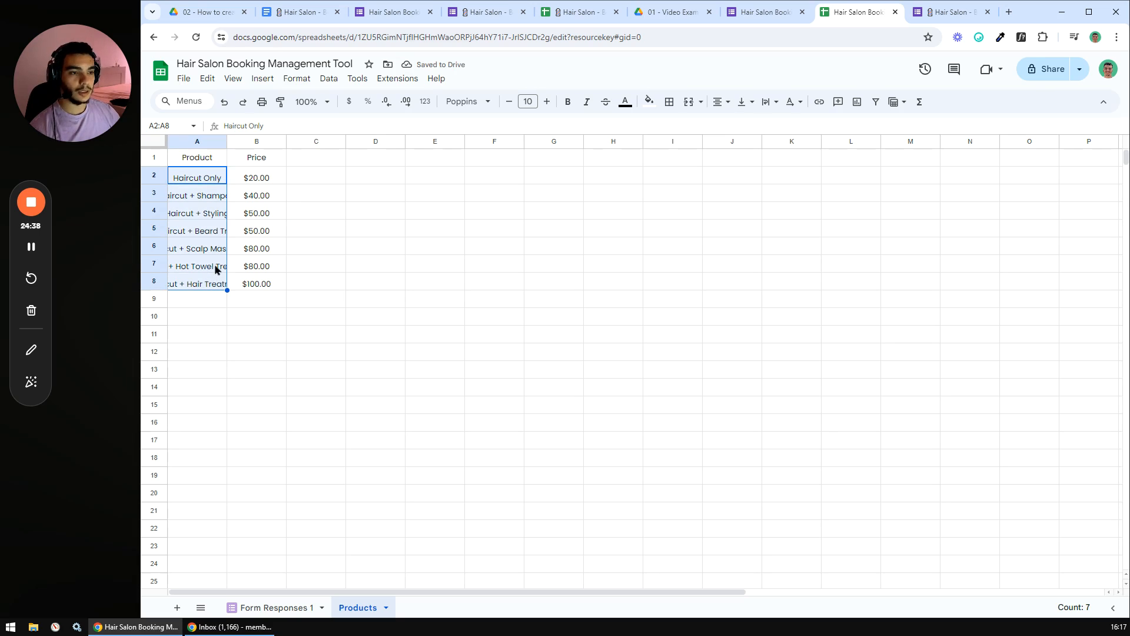
pyautogui.click(261, 180)
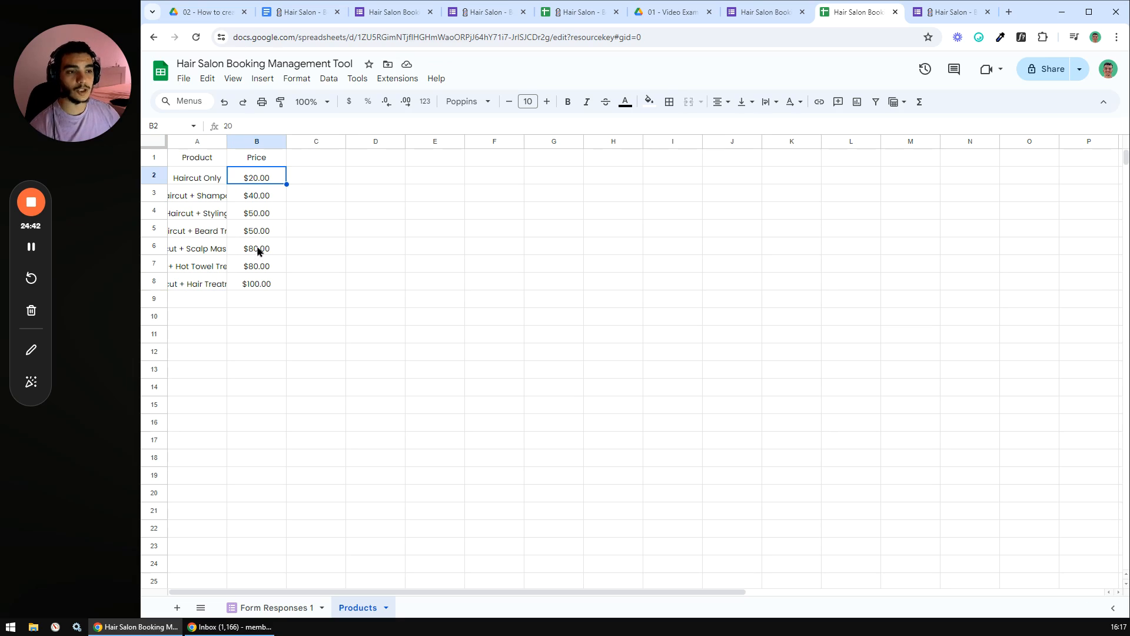
pyautogui.click(311, 179)
# - Centre and middle-align all content on the Products sheet
pyautogui.moveTo(188, 158); pyautogui.dragTo(259, 158)
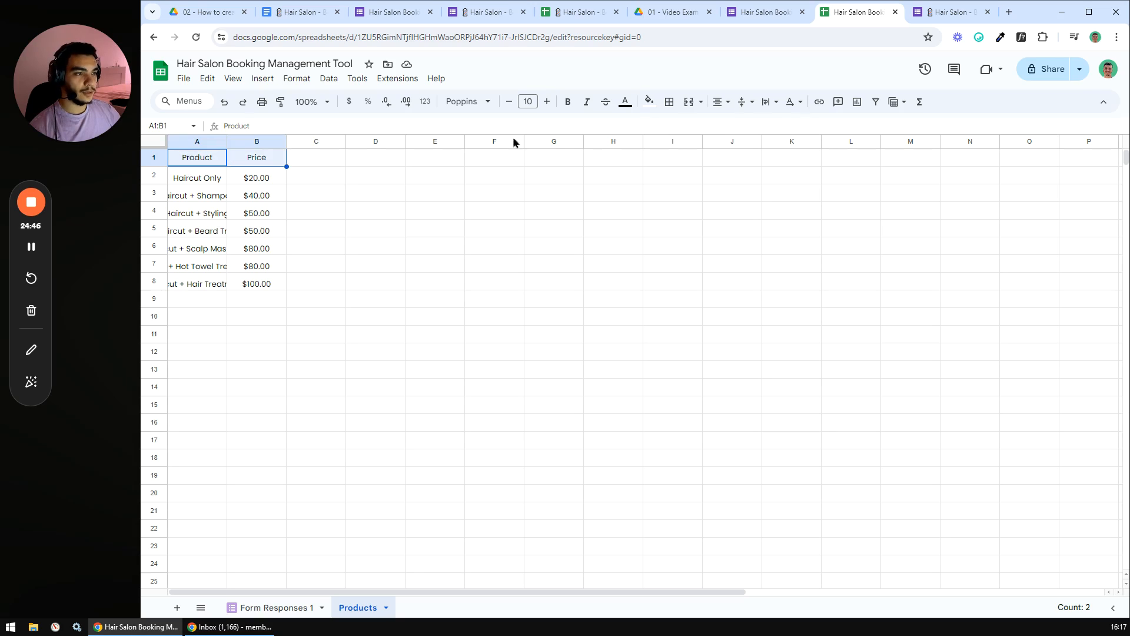
pyautogui.click(153, 143)
pyautogui.click(721, 102)
pyautogui.click(740, 124)
pyautogui.click(743, 101)
pyautogui.click(758, 125)
pyautogui.click(439, 233)
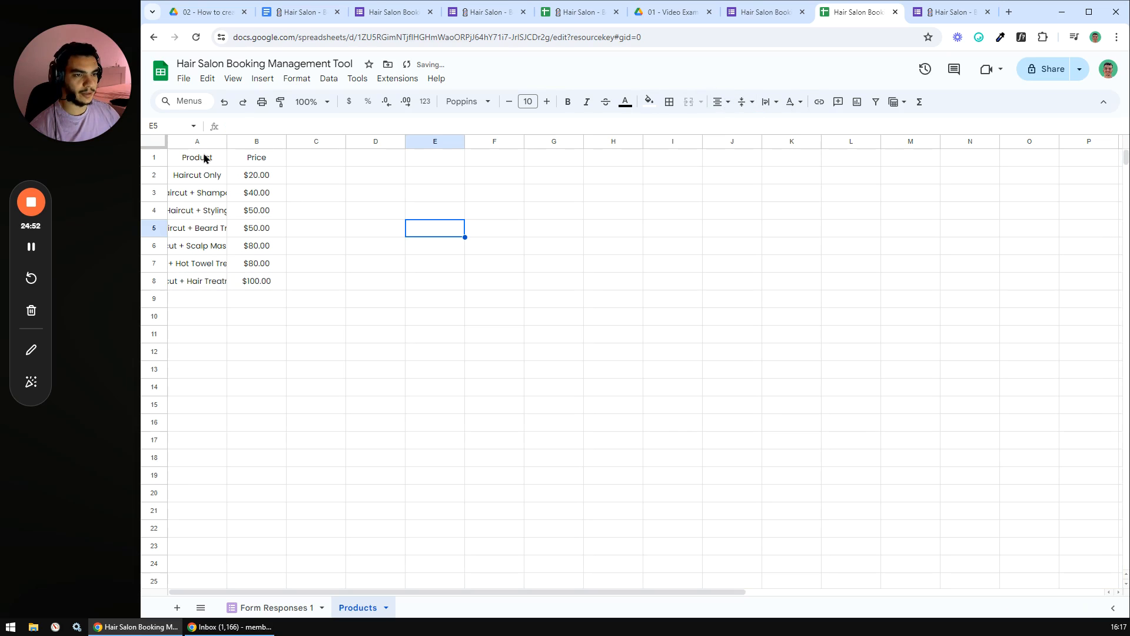
# - Style the Product and Price headers bold white text on a custom #6633ff purple fill
pyautogui.moveTo(203, 164); pyautogui.dragTo(255, 159)
pyautogui.click(649, 103)
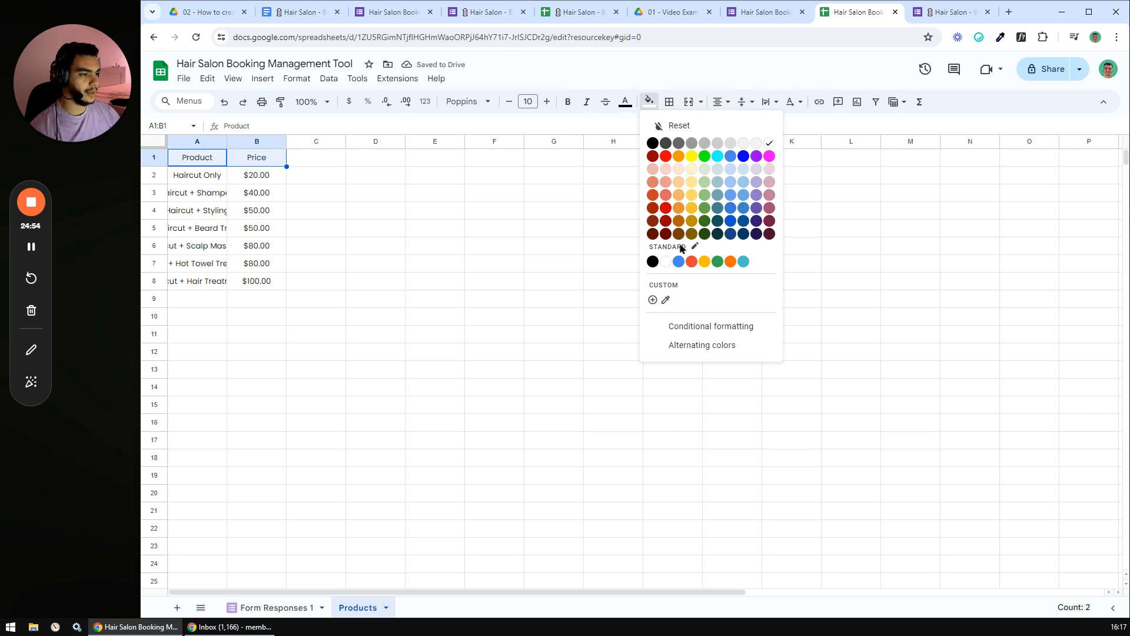
pyautogui.click(651, 299)
pyautogui.write('#6633ff')
pyautogui.press('Return')
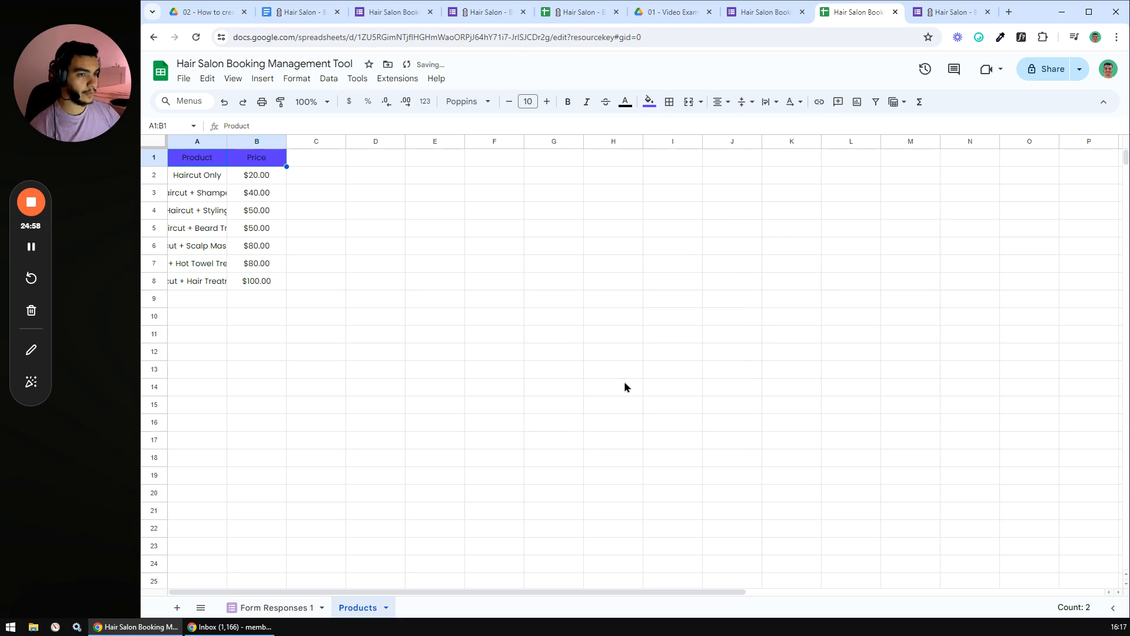
pyautogui.click(568, 103)
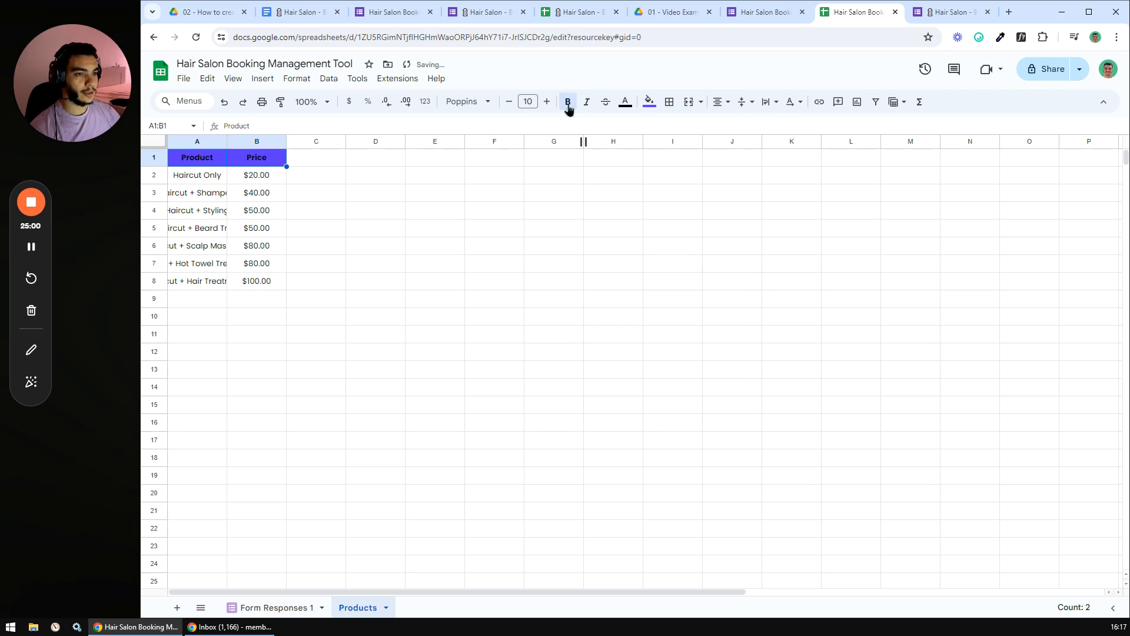
pyautogui.click(625, 102)
pyautogui.click(745, 142)
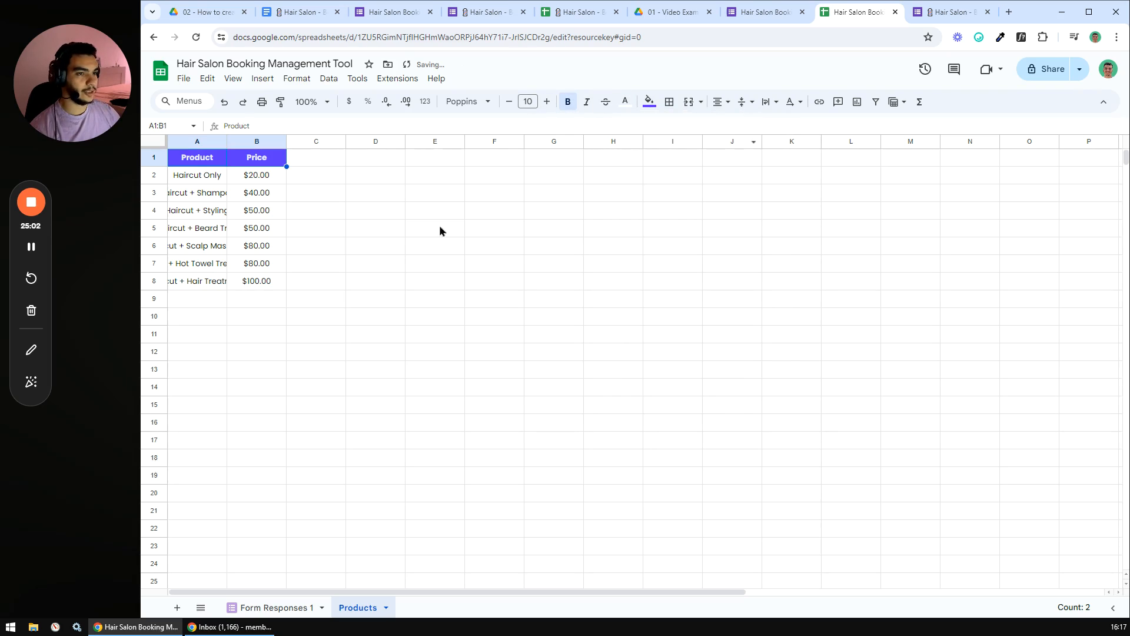
pyautogui.click(445, 227)
# - Resize columns A and B to 250 px wide
pyautogui.moveTo(198, 141); pyautogui.dragTo(253, 141)
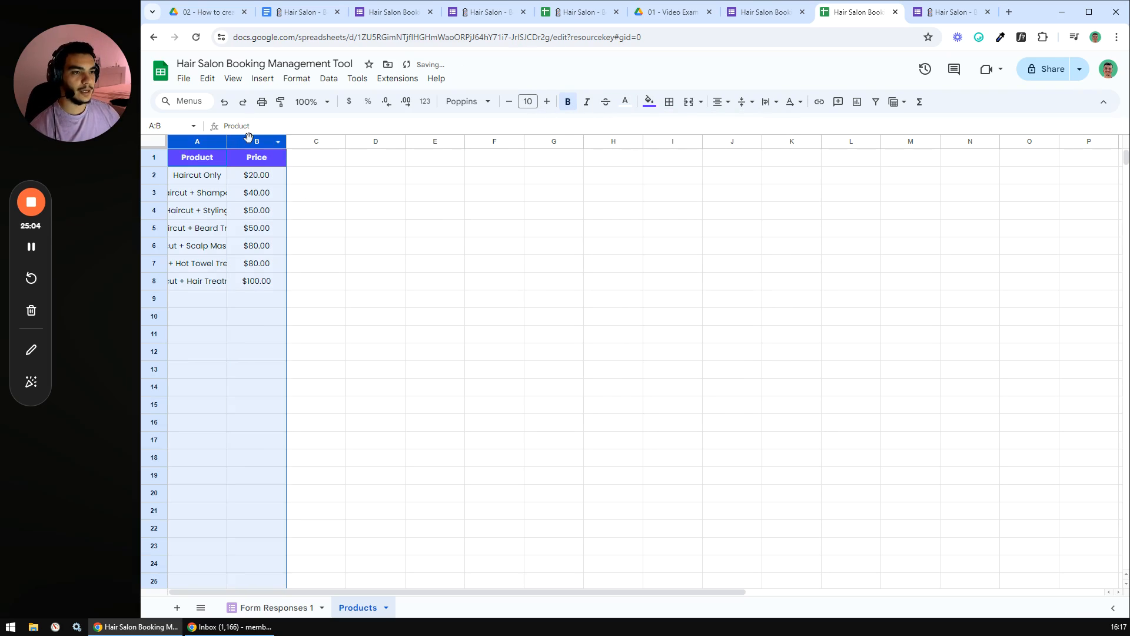
pyautogui.rightClick(250, 141)
pyautogui.click(339, 332)
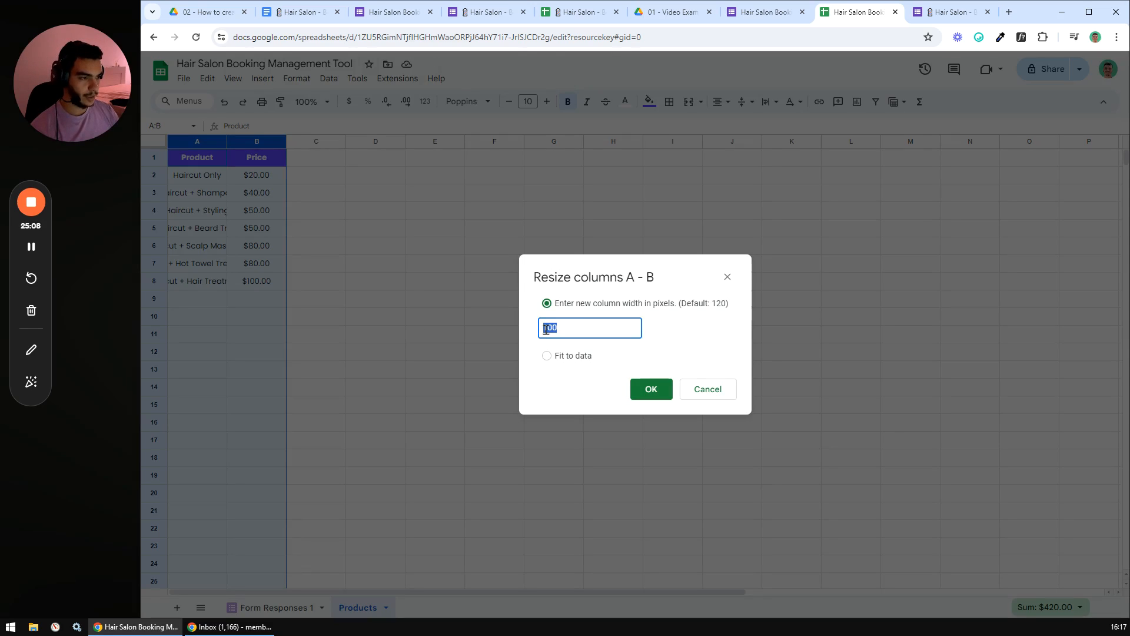
pyautogui.write('250')
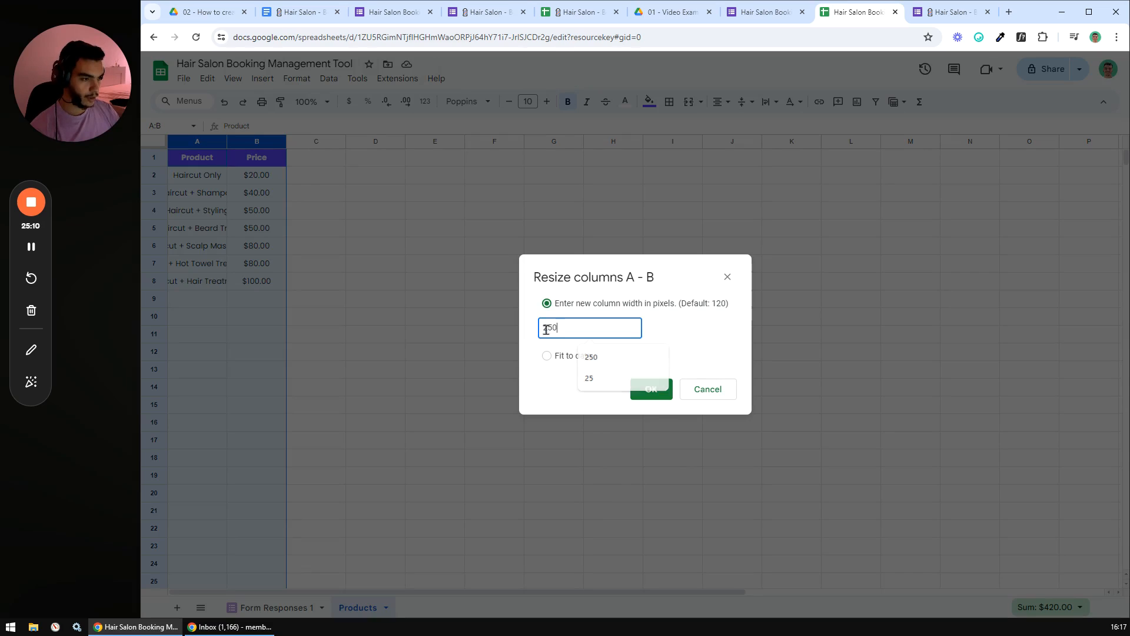
pyautogui.press('Return')
pyautogui.click(580, 300)
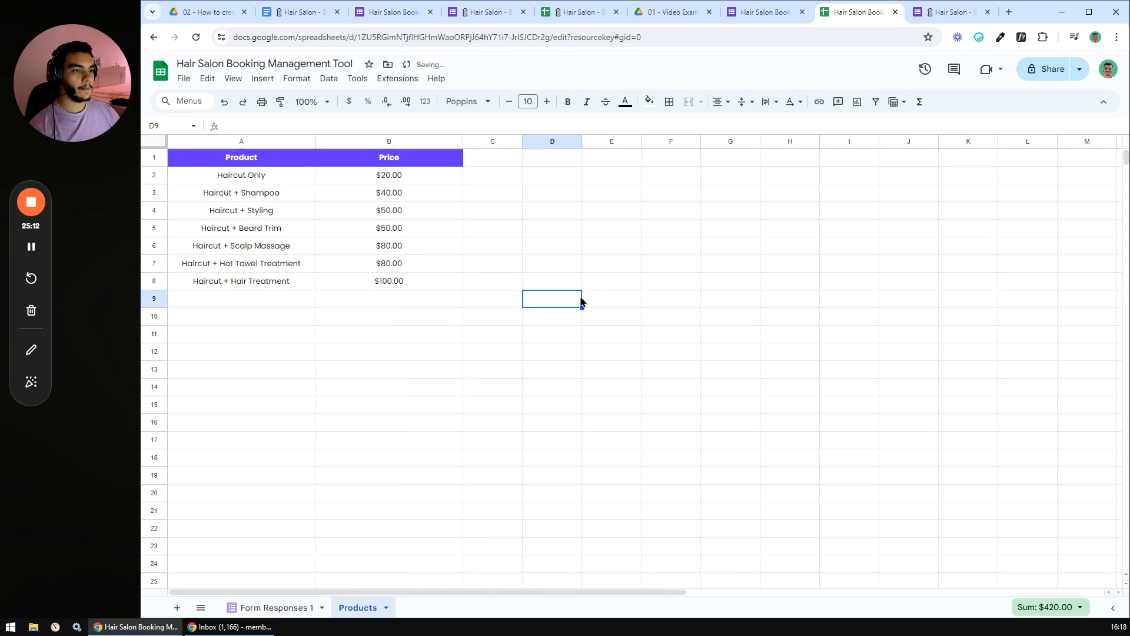
pyautogui.click(442, 282)
pyautogui.click(496, 283)
pyautogui.moveTo(252, 165); pyautogui.dragTo(412, 281)
# - Tick off 'Create a product list with prices' in the Docs project checklist
pyautogui.click(509, 287)
pyautogui.click(299, 12)
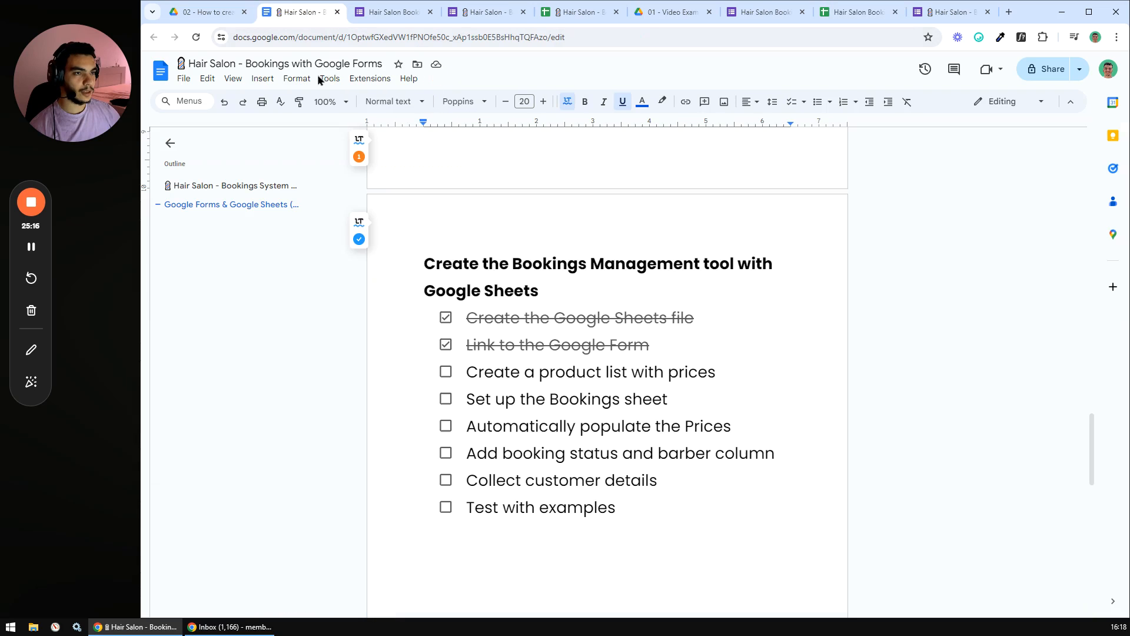
pyautogui.click(445, 372)
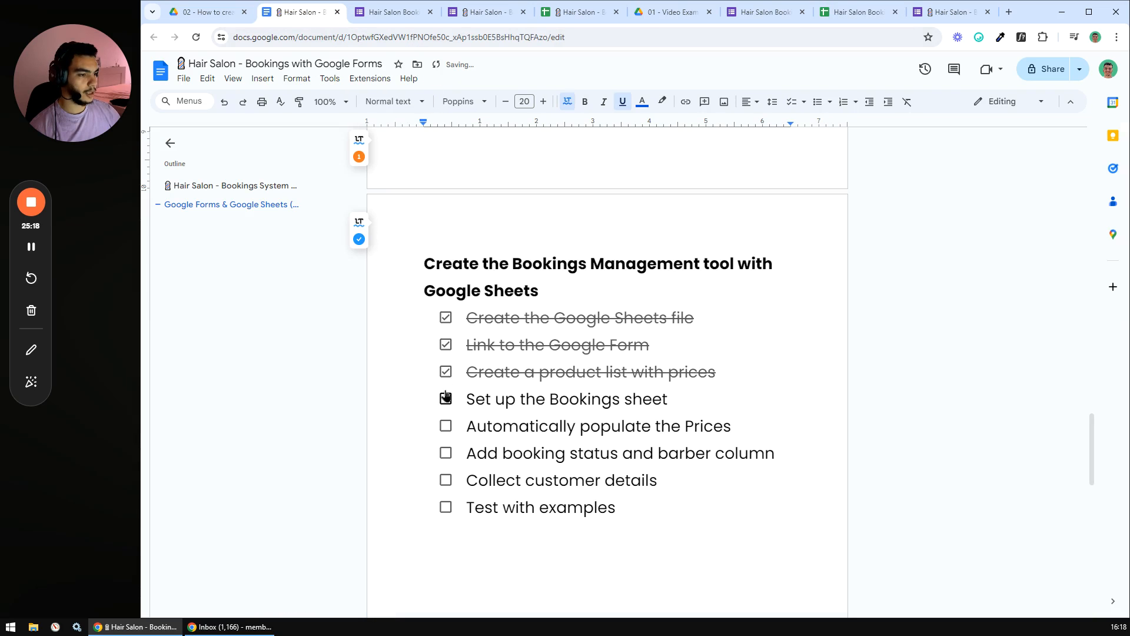
pyautogui.scroll(-2, 397, 351)
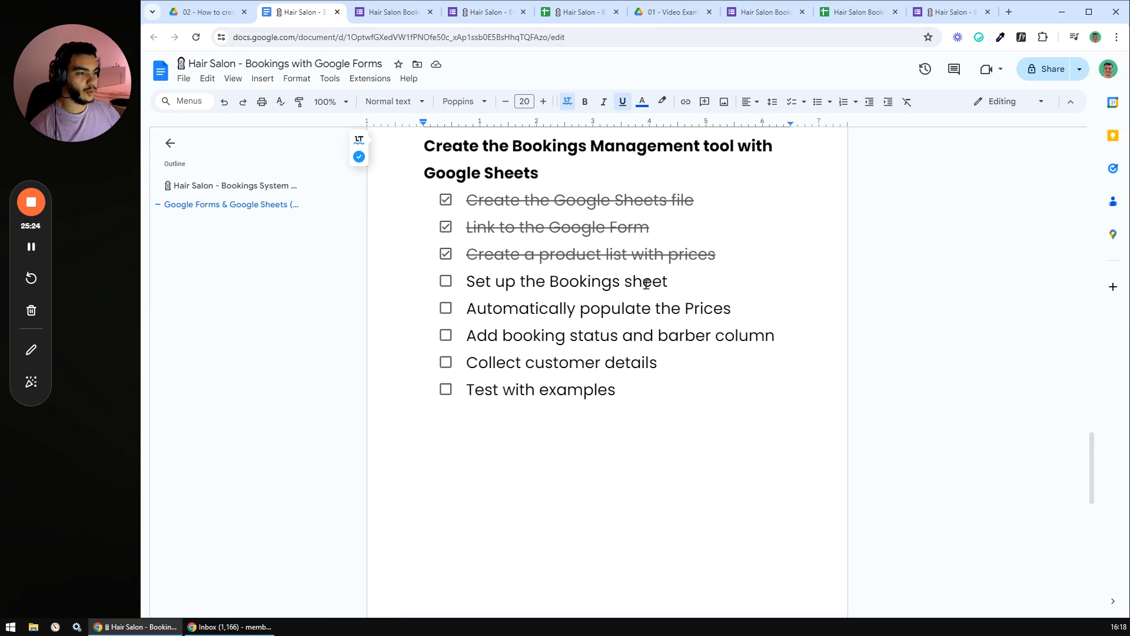
# - Duplicate the Products sheet and name the copy 'All Bookings'
pyautogui.click(854, 12)
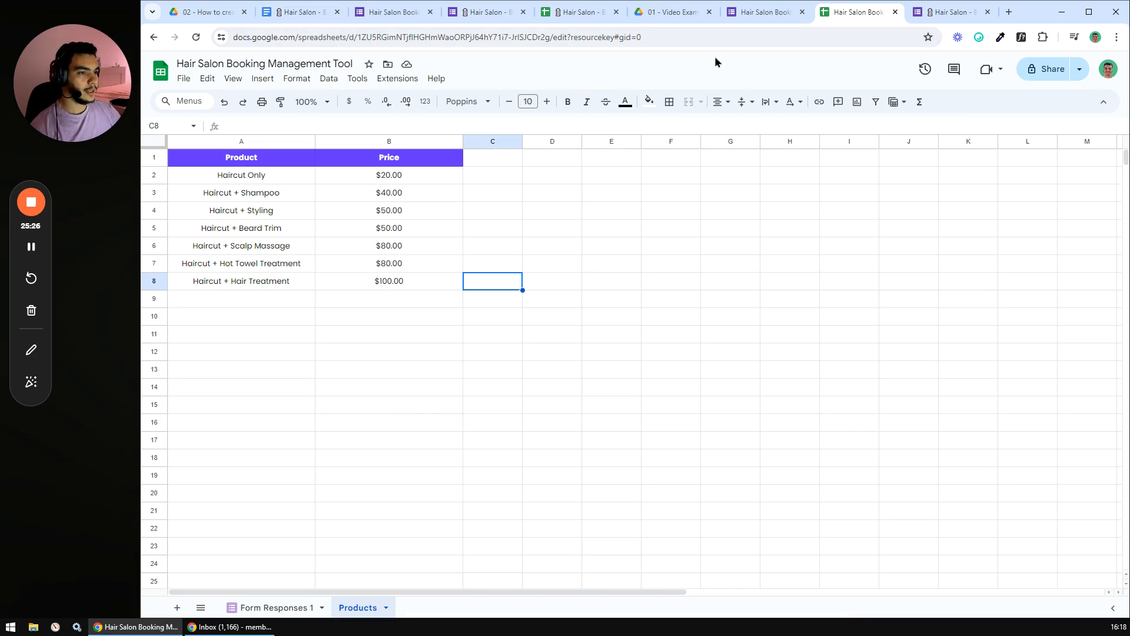
pyautogui.click(257, 605)
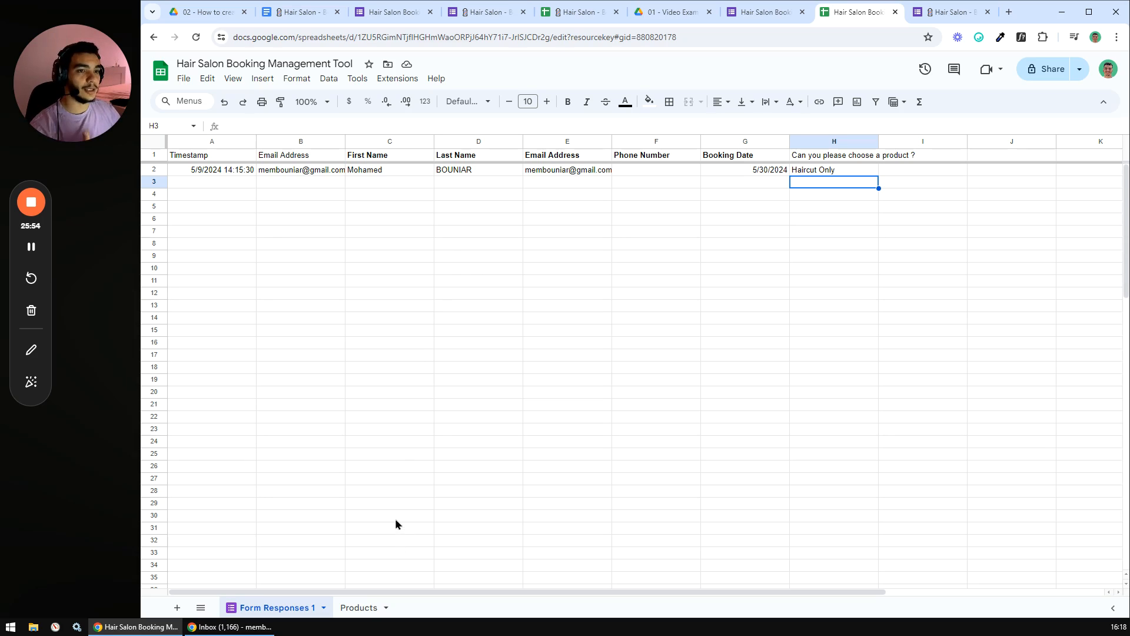
pyautogui.click(360, 608)
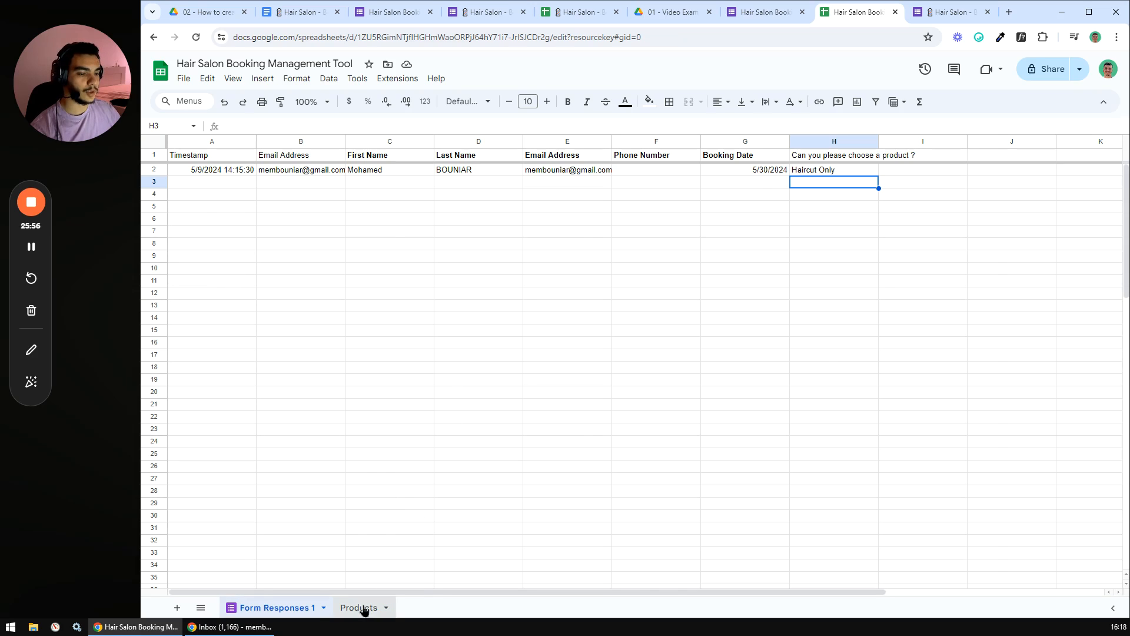
pyautogui.rightClick(363, 610)
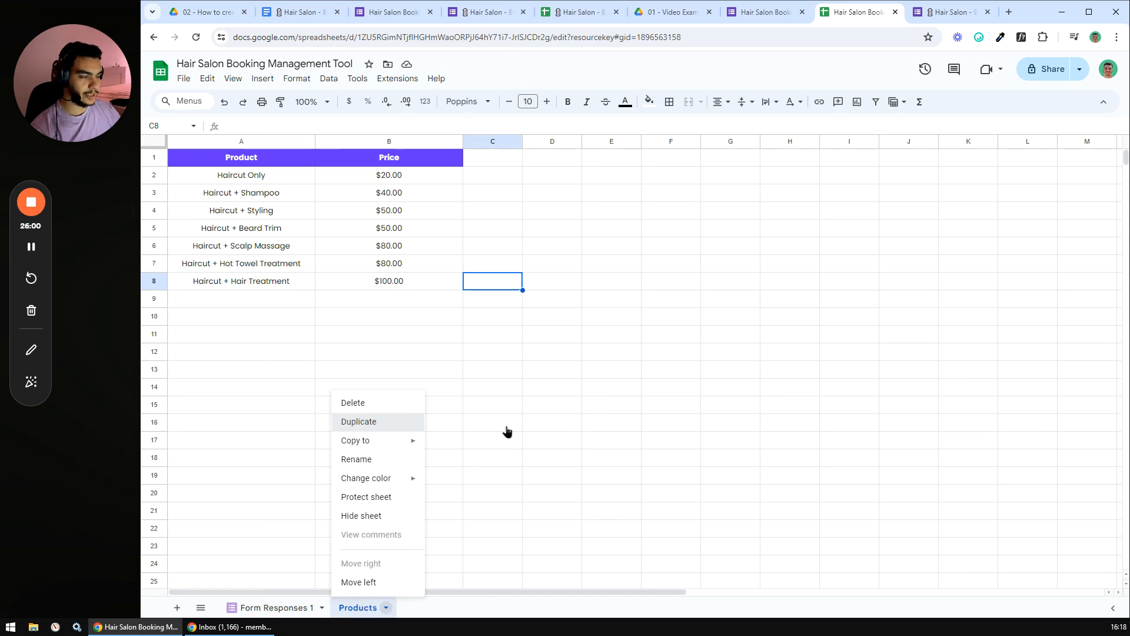
pyautogui.press('Return')
pyautogui.doubleClick(442, 613)
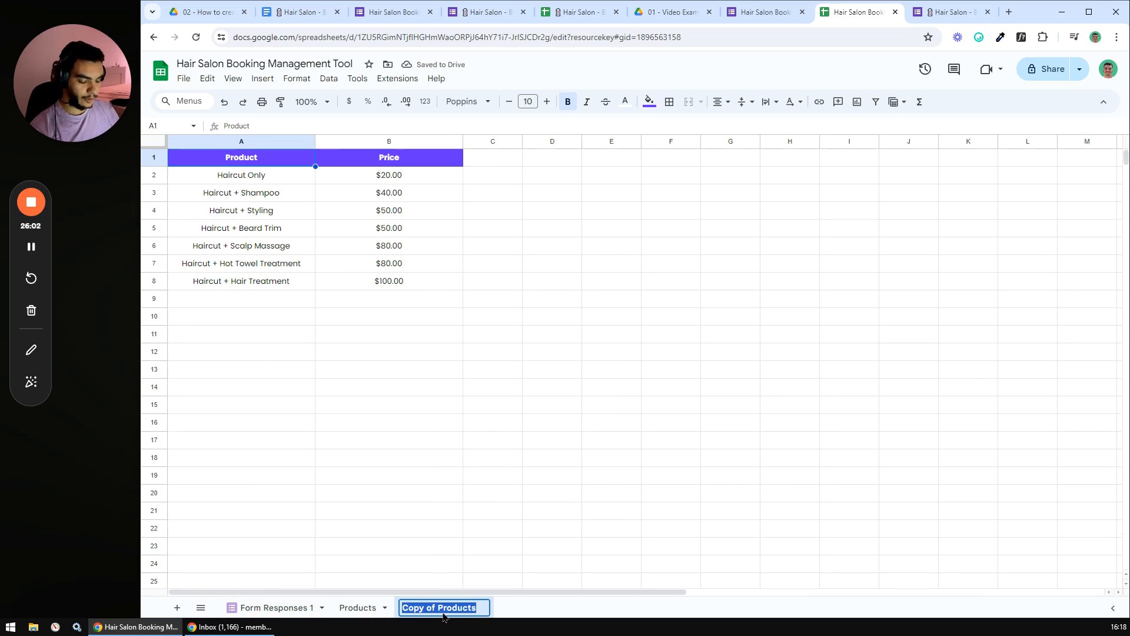
pyautogui.write('All')
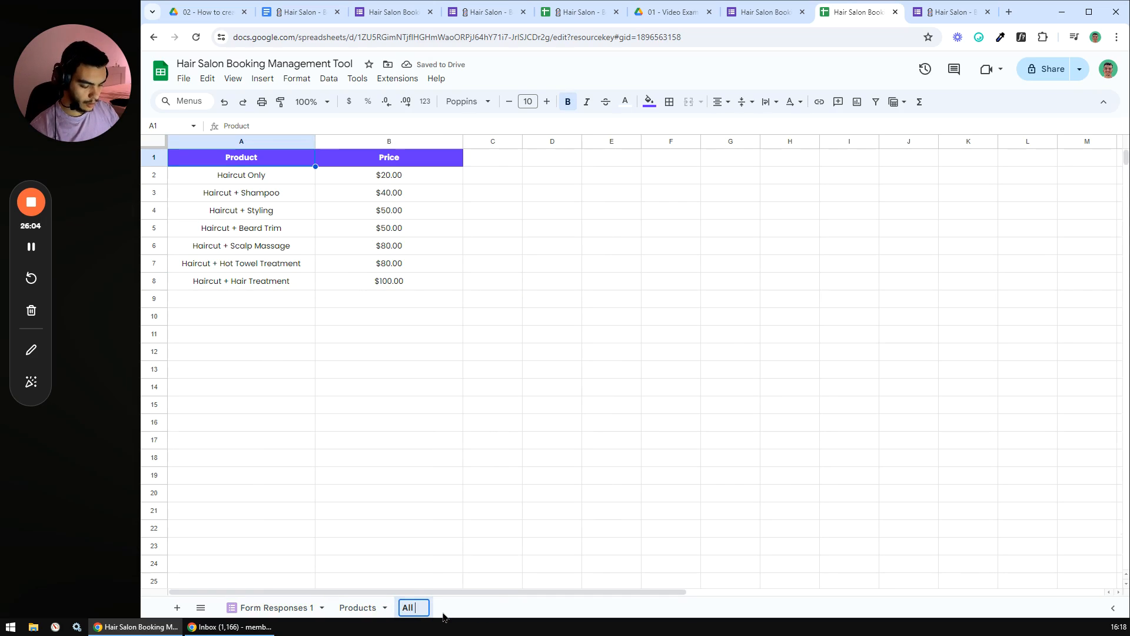
pyautogui.write(' Bookings')
pyautogui.press('Return')
# - Delete the copied columns A and B from All Bookings, leaving it empty
pyautogui.click(518, 406)
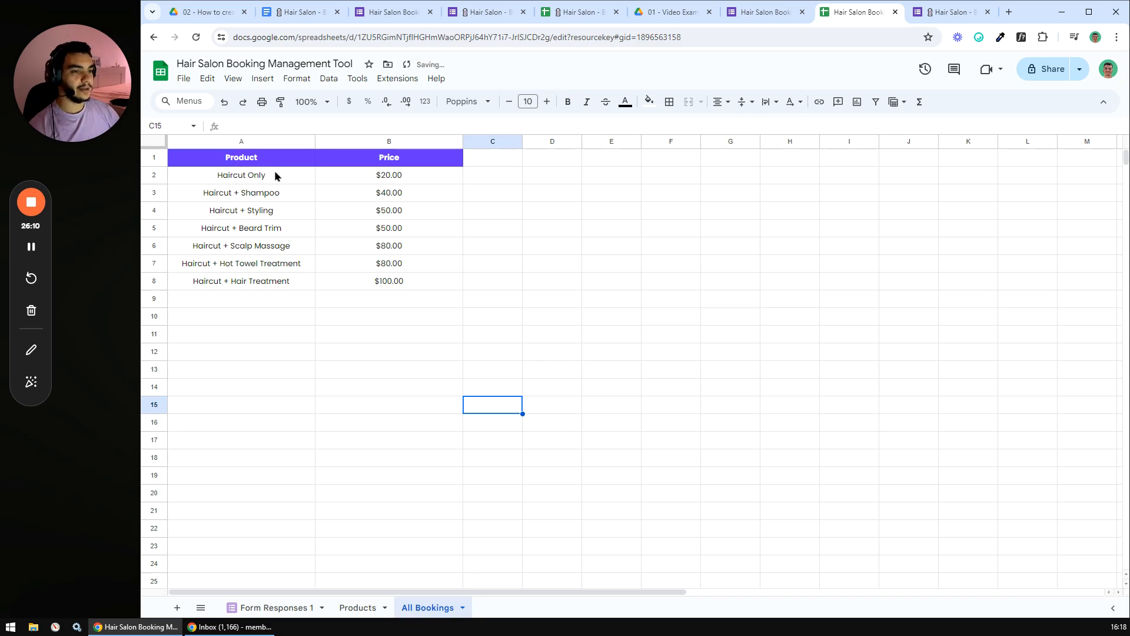
pyautogui.moveTo(241, 143); pyautogui.dragTo(373, 143)
pyautogui.rightClick(373, 144)
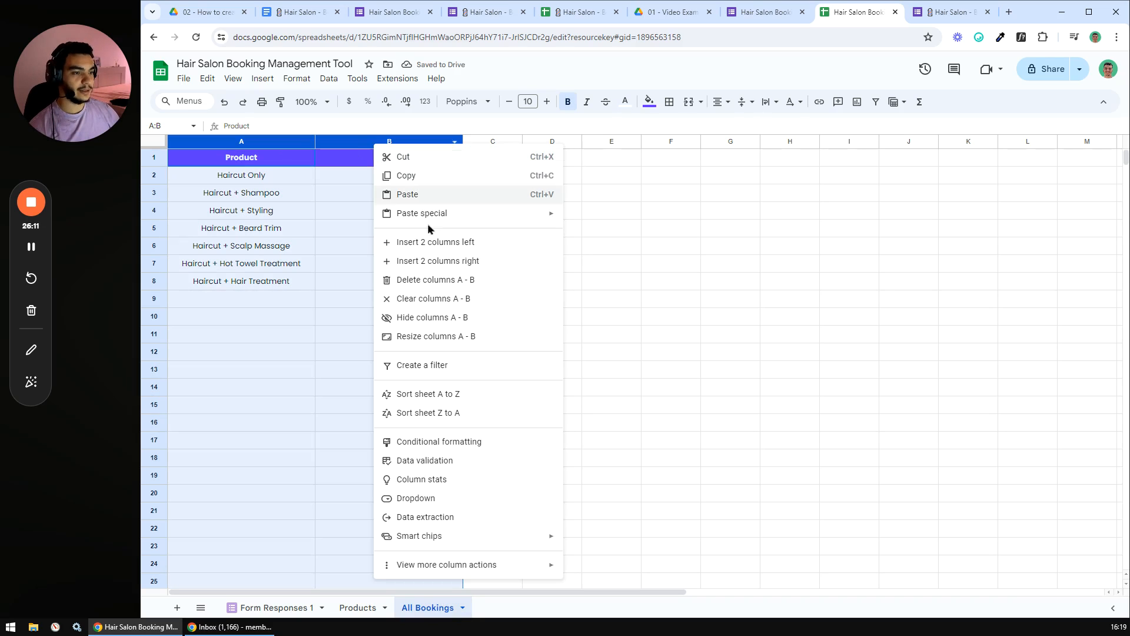
pyautogui.click(434, 280)
pyautogui.click(396, 301)
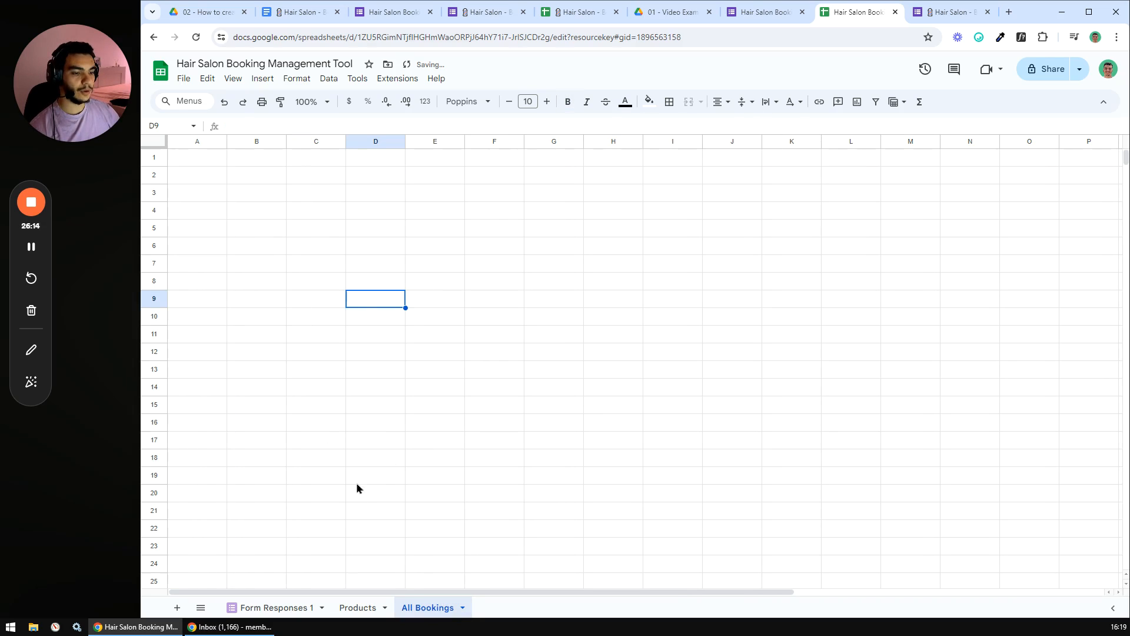
# - Copy the header row A1:H1 from Form Responses 1 into A1 of All Bookings
pyautogui.click(276, 609)
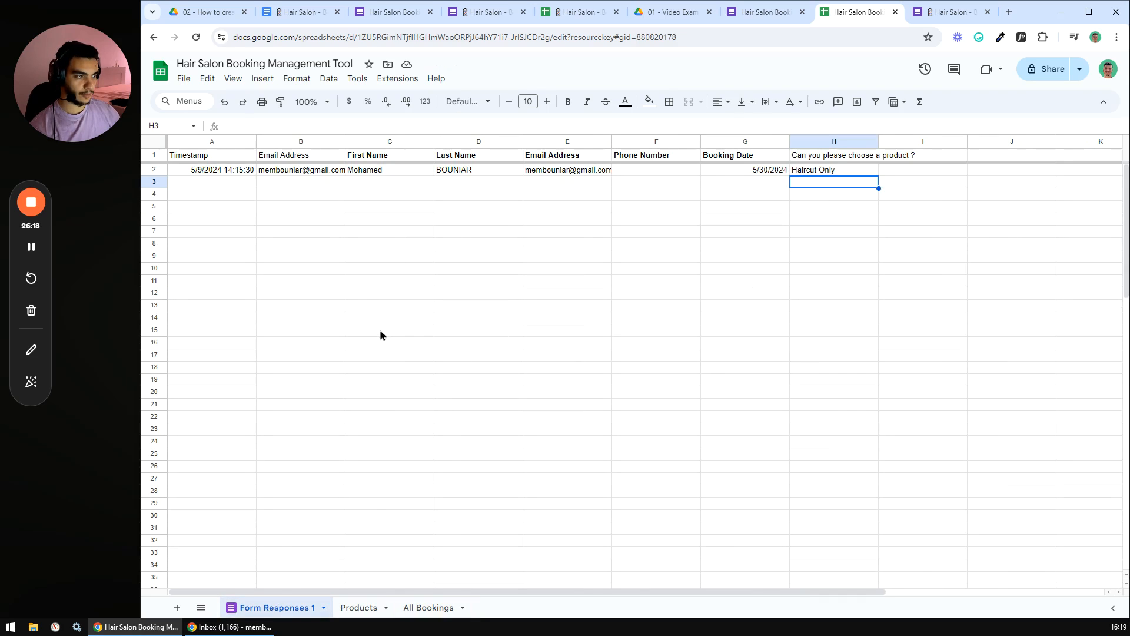
pyautogui.click(428, 607)
pyautogui.click(442, 303)
pyautogui.click(373, 310)
pyautogui.click(375, 302)
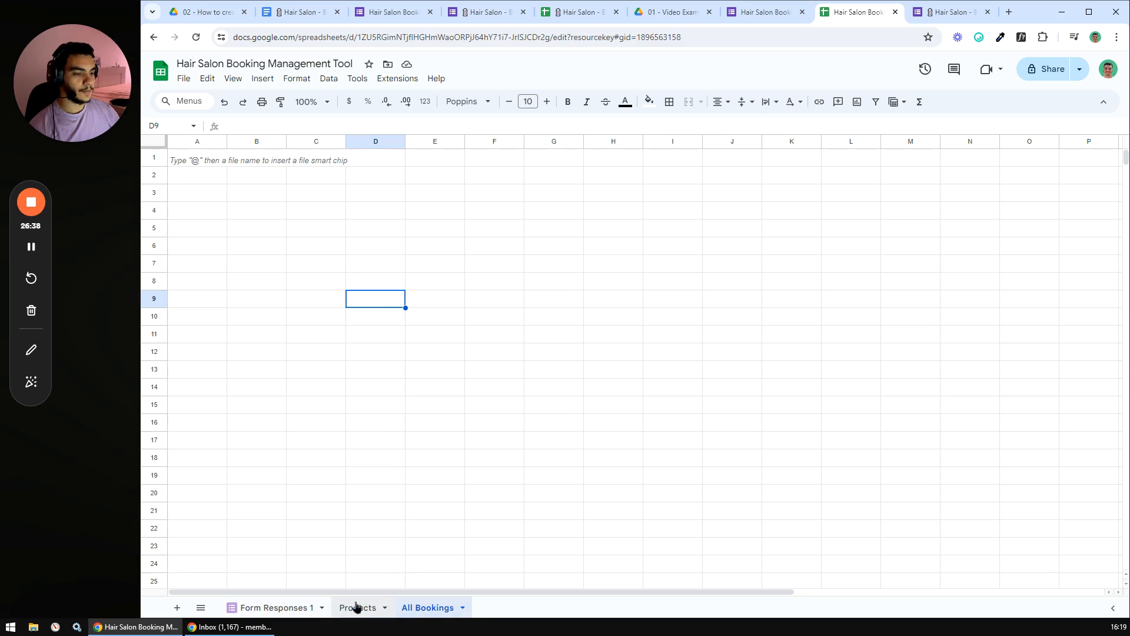
pyautogui.click(253, 609)
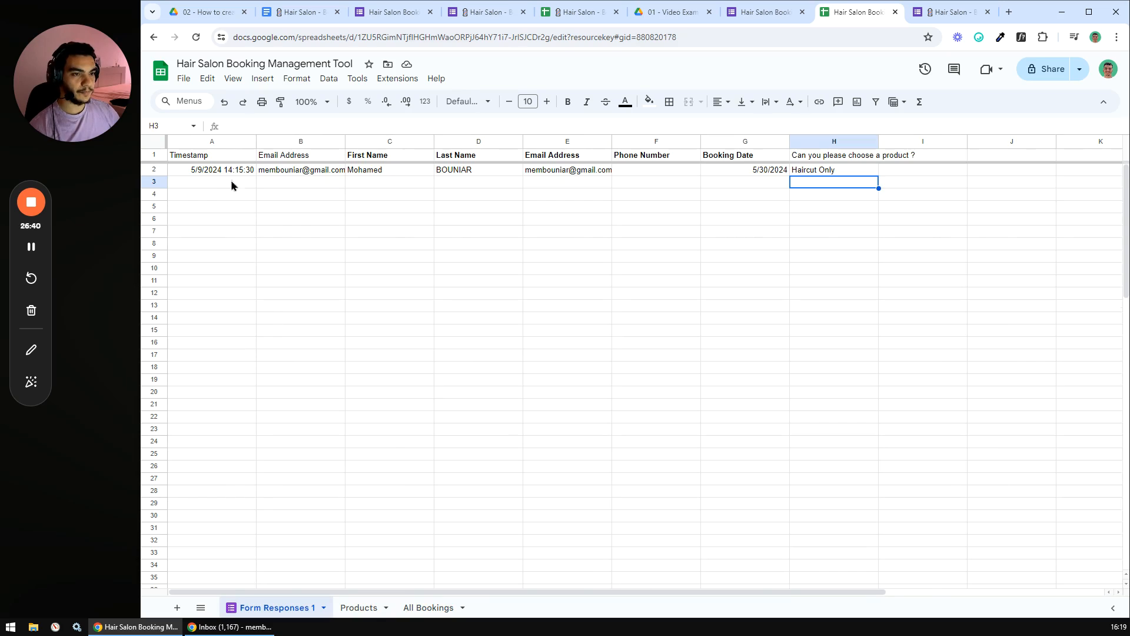
pyautogui.moveTo(217, 159); pyautogui.dragTo(857, 154)
pyautogui.hotkey('ctrl', 'c')
pyautogui.click(426, 608)
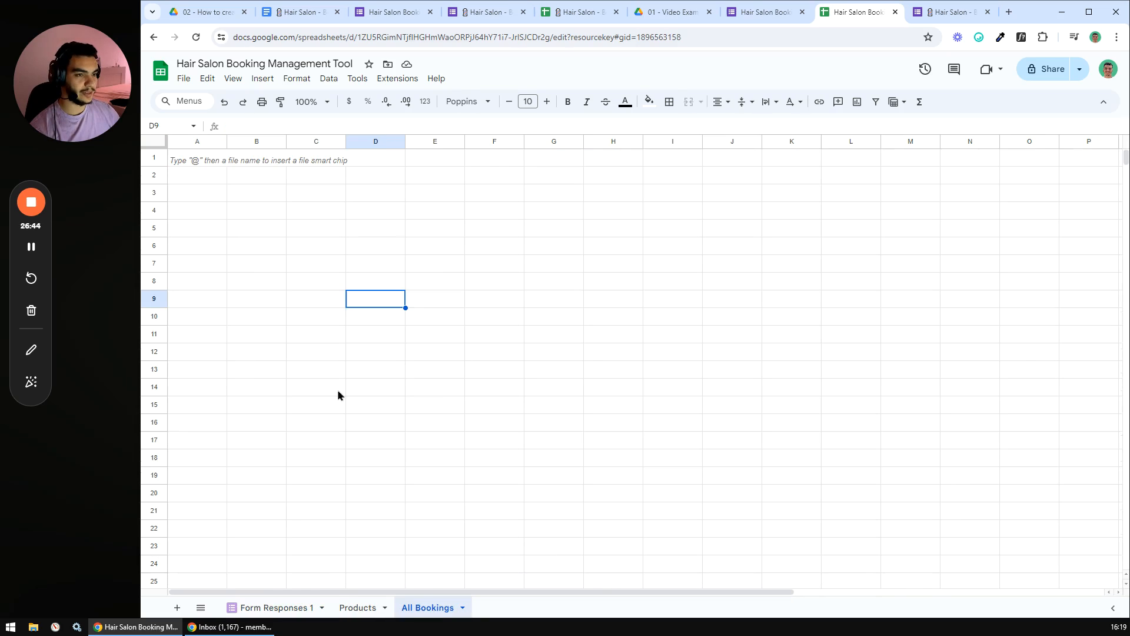
pyautogui.click(199, 159)
pyautogui.hotkey('ctrl', 'v')
# - Centre the whole All Bookings sheet horizontally and align it to the middle vertically
pyautogui.click(299, 214)
pyautogui.click(154, 142)
pyautogui.click(720, 102)
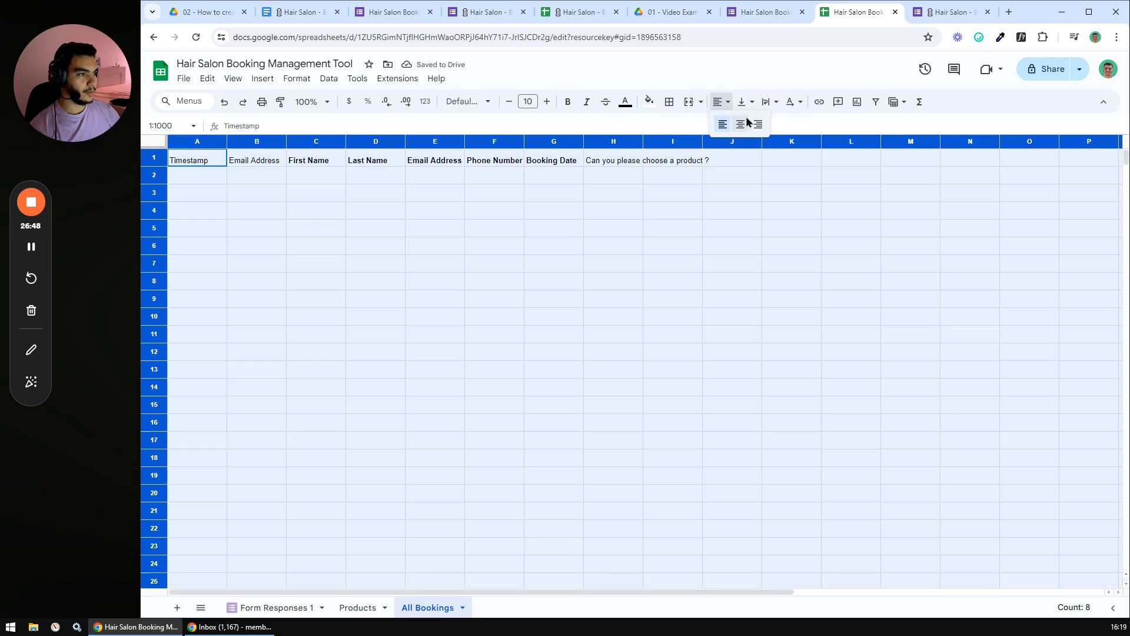
pyautogui.click(740, 125)
pyautogui.click(750, 103)
pyautogui.click(765, 126)
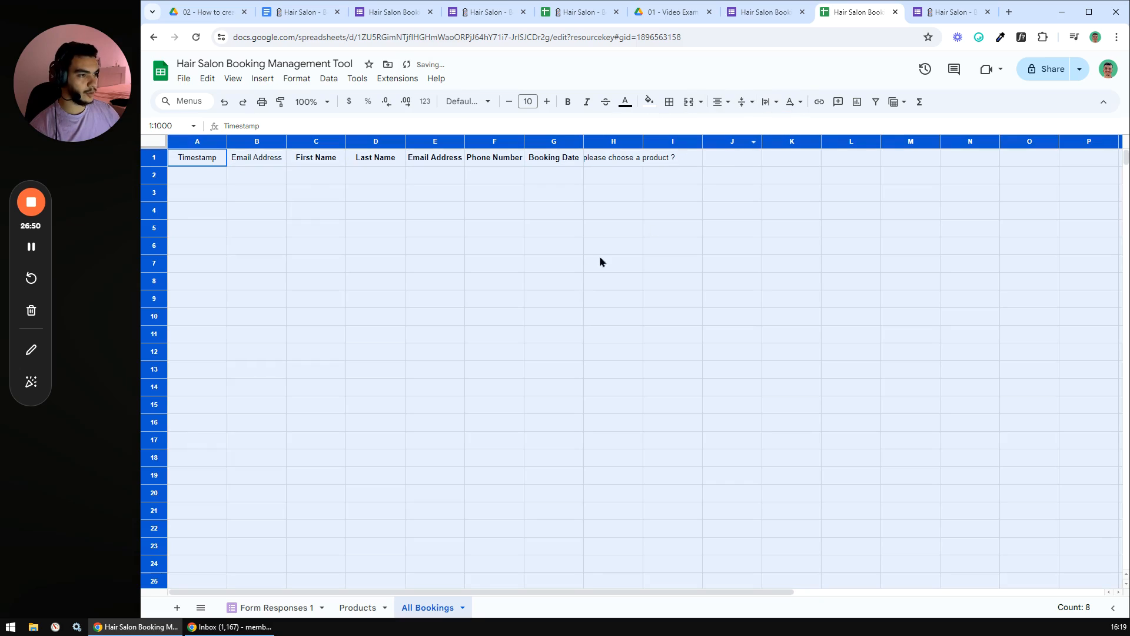
pyautogui.click(561, 250)
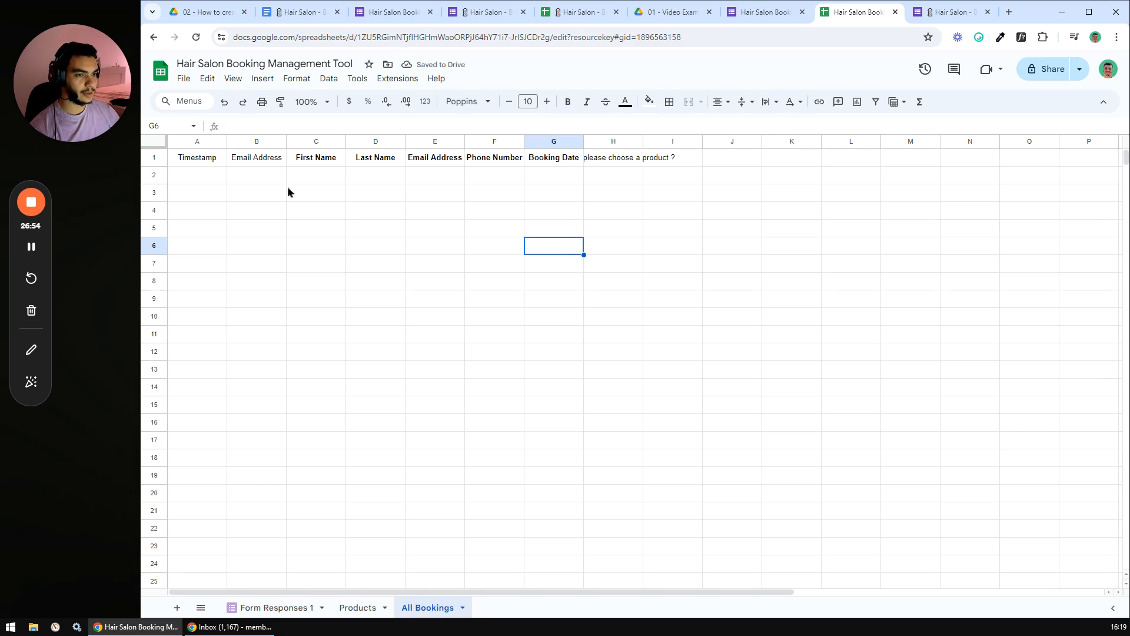
# - Give the header row A1:H1 a purple fill and bold text
pyautogui.moveTo(185, 159); pyautogui.dragTo(635, 160)
pyautogui.click(648, 101)
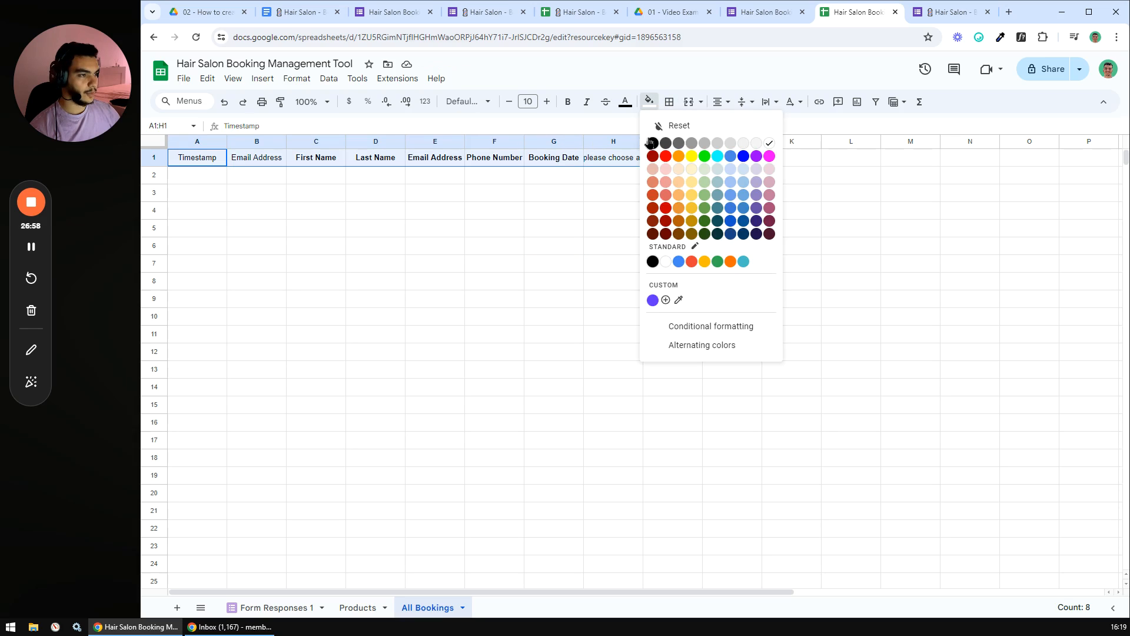
pyautogui.click(653, 300)
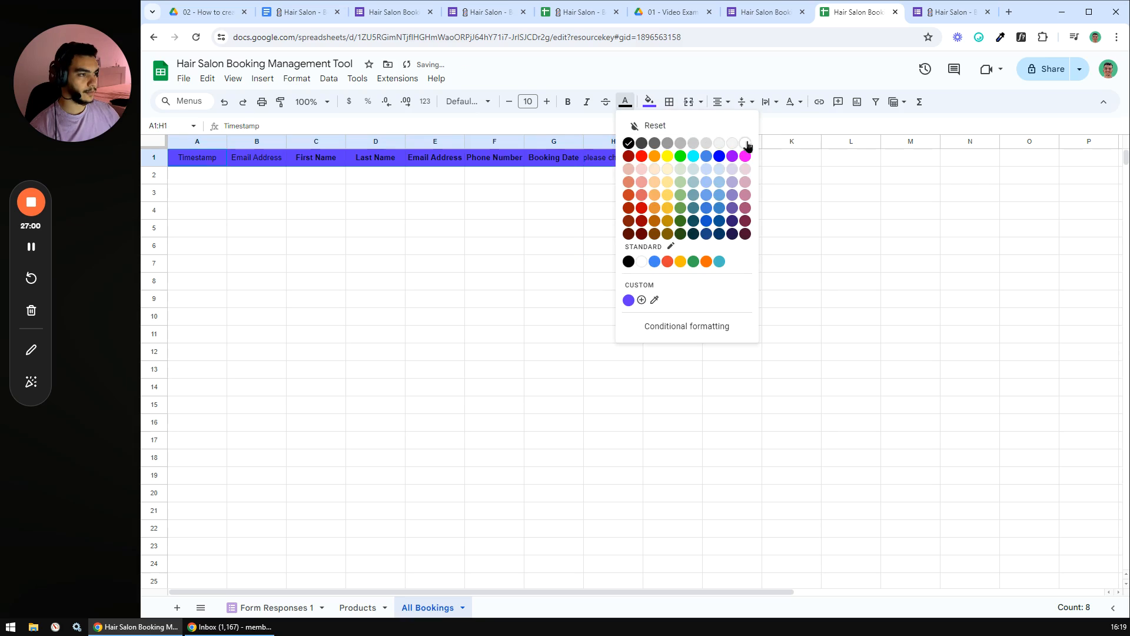
pyautogui.click(567, 102)
# - Set columns A through H to 150 px wide
pyautogui.moveTo(189, 144); pyautogui.dragTo(607, 143)
pyautogui.rightClick(607, 143)
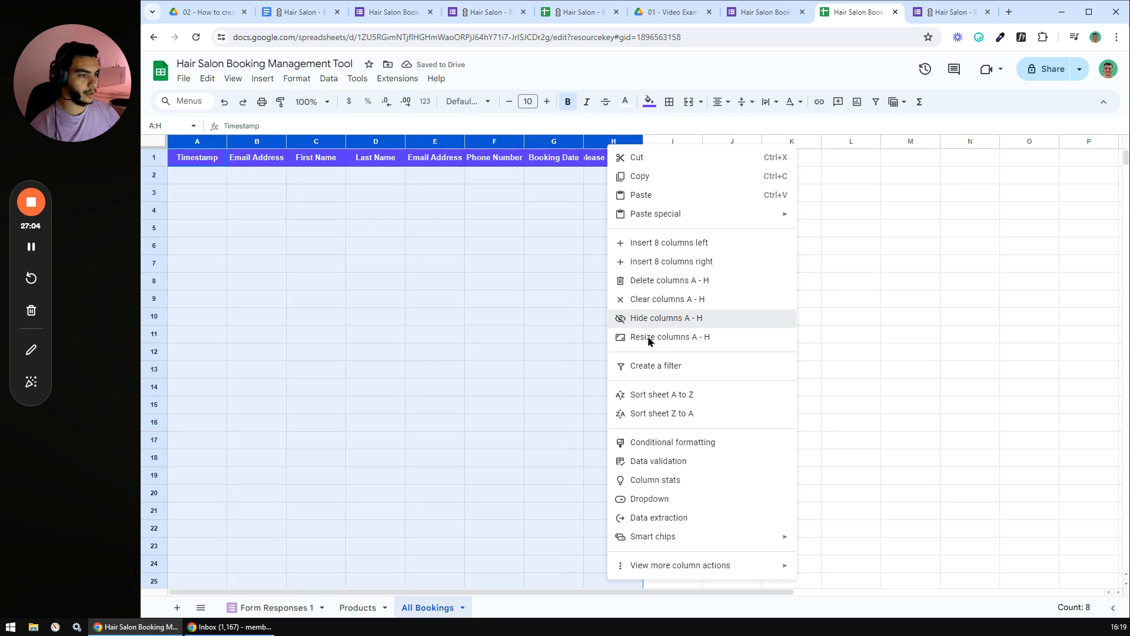
pyautogui.click(647, 323)
pyautogui.hotkey('ctrl', 'z')
pyautogui.rightClick(562, 144)
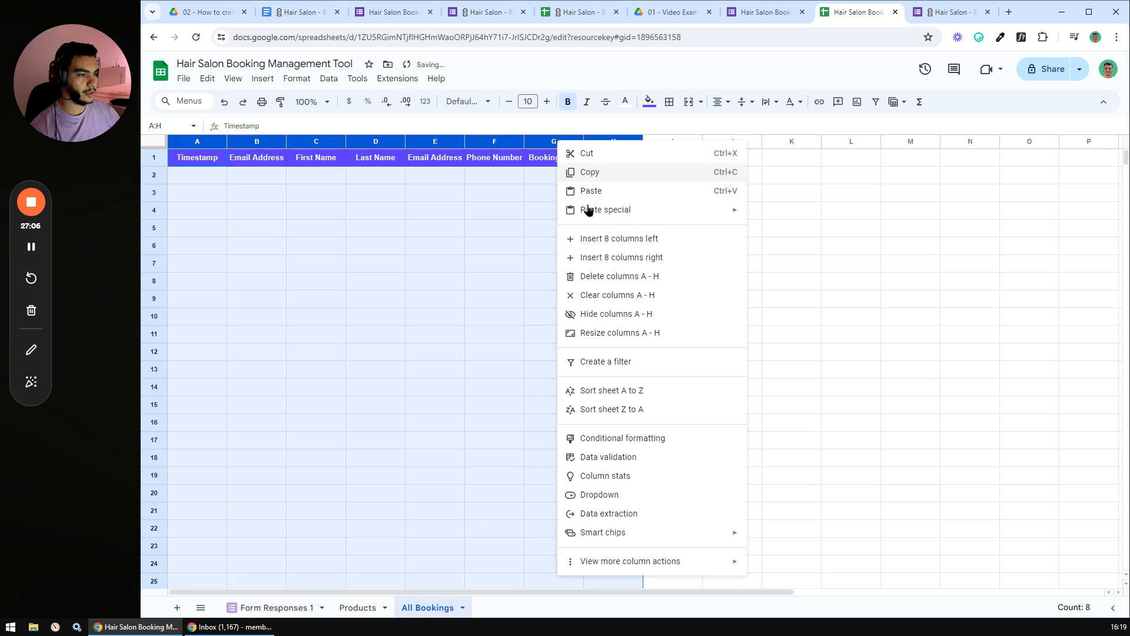
pyautogui.click(596, 329)
pyautogui.write('150')
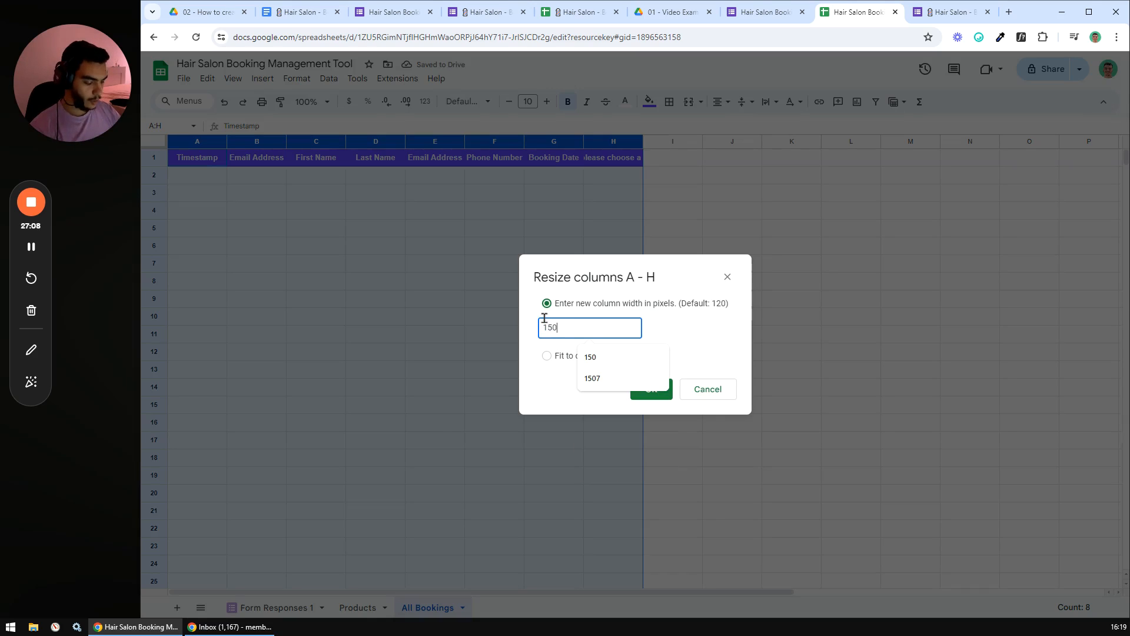
pyautogui.press('Return')
pyautogui.click(544, 322)
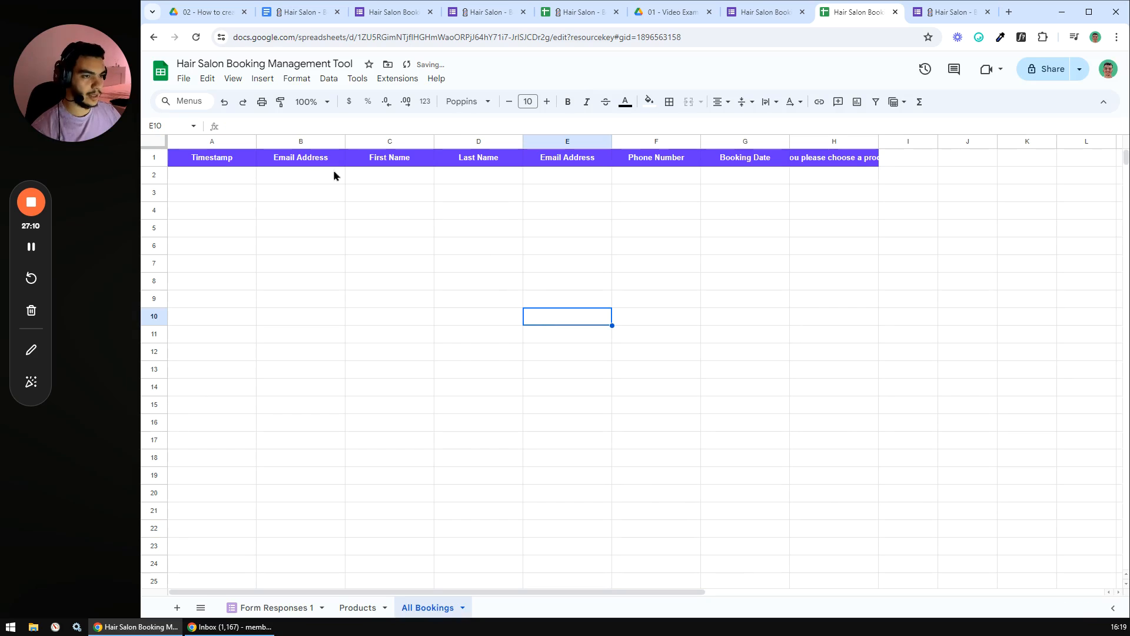
# - Widen the Email Address columns B and E and product column H to 250 px
pyautogui.click(299, 144)
pyautogui.keyDown('ctrl'); pyautogui.click(574, 141); pyautogui.keyUp('ctrl')
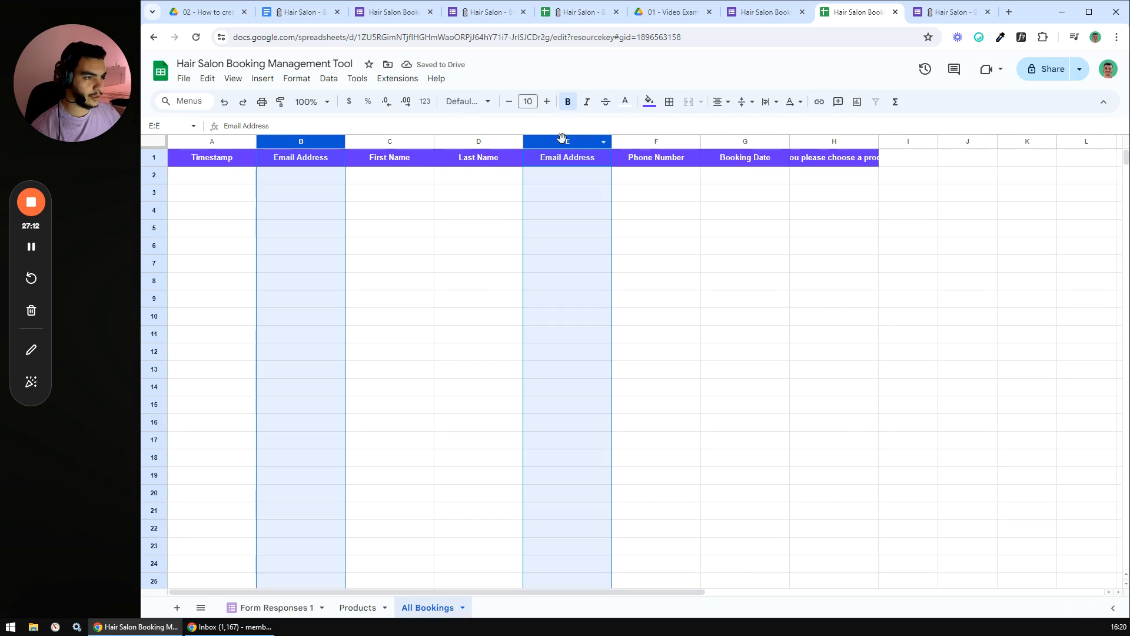
pyautogui.keyDown('ctrl'); pyautogui.click(823, 144); pyautogui.keyUp('ctrl')
pyautogui.rightClick(823, 145)
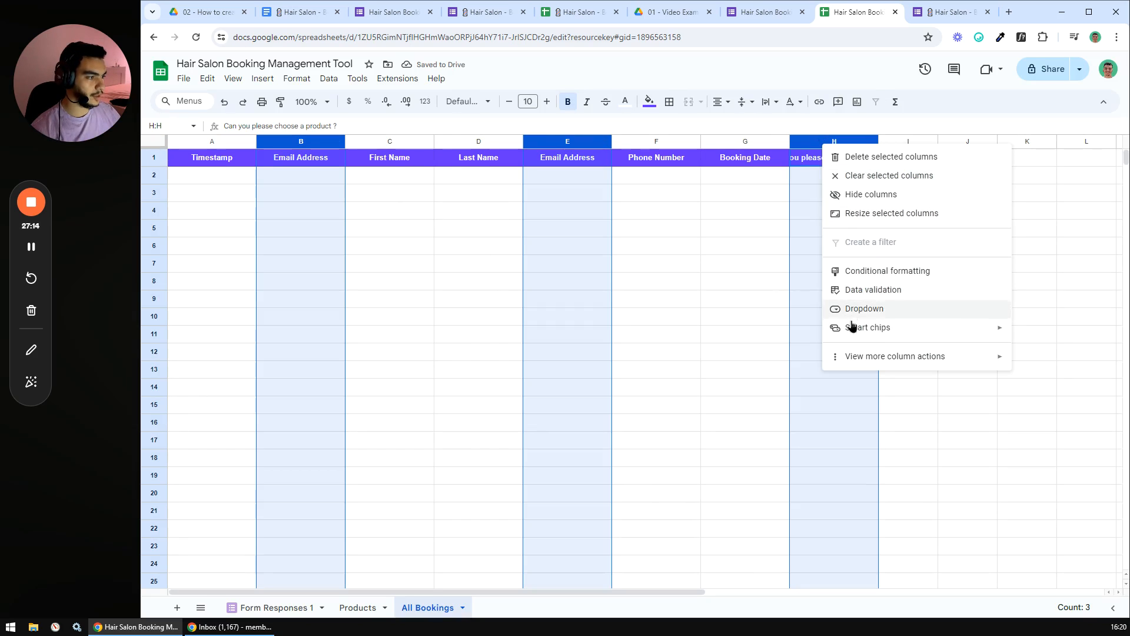
pyautogui.click(866, 214)
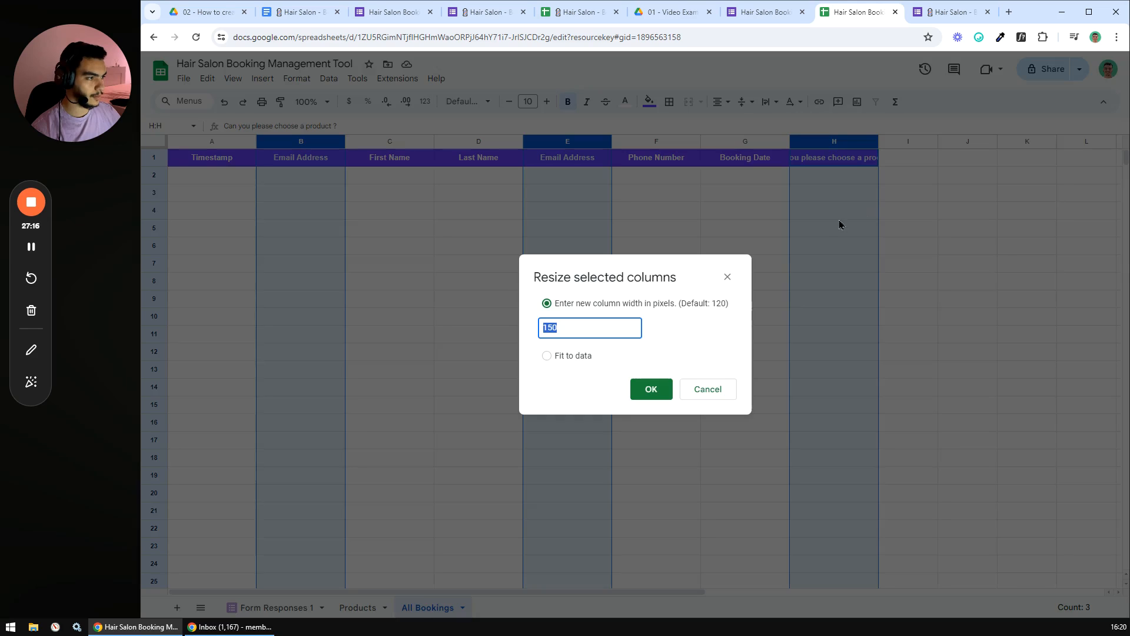
pyautogui.write('250')
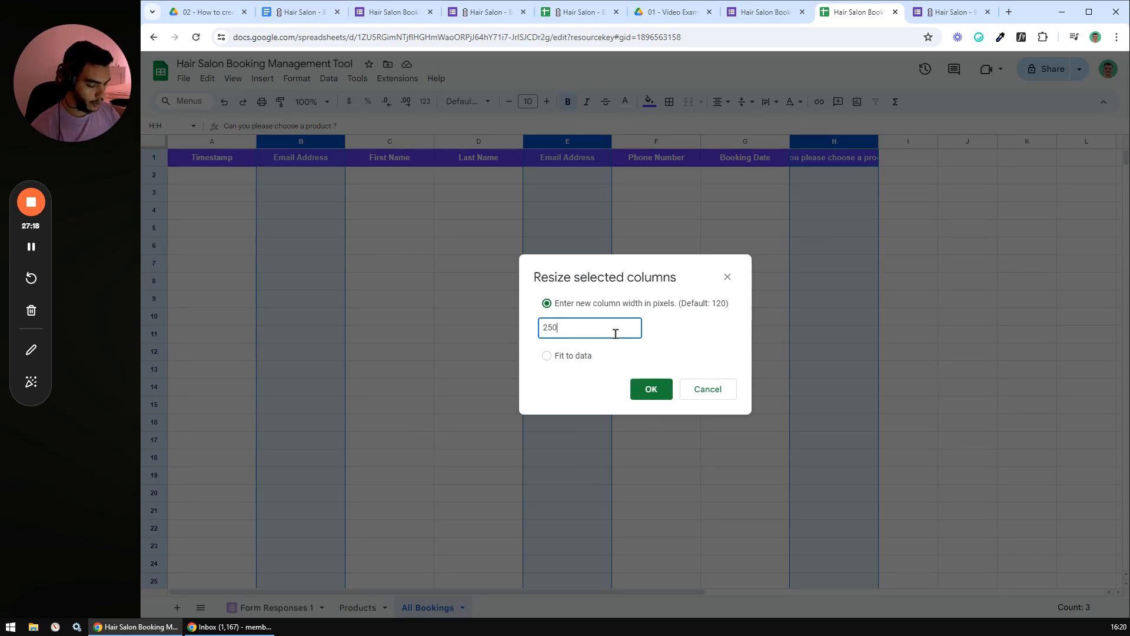
pyautogui.press('Return')
pyautogui.click(638, 282)
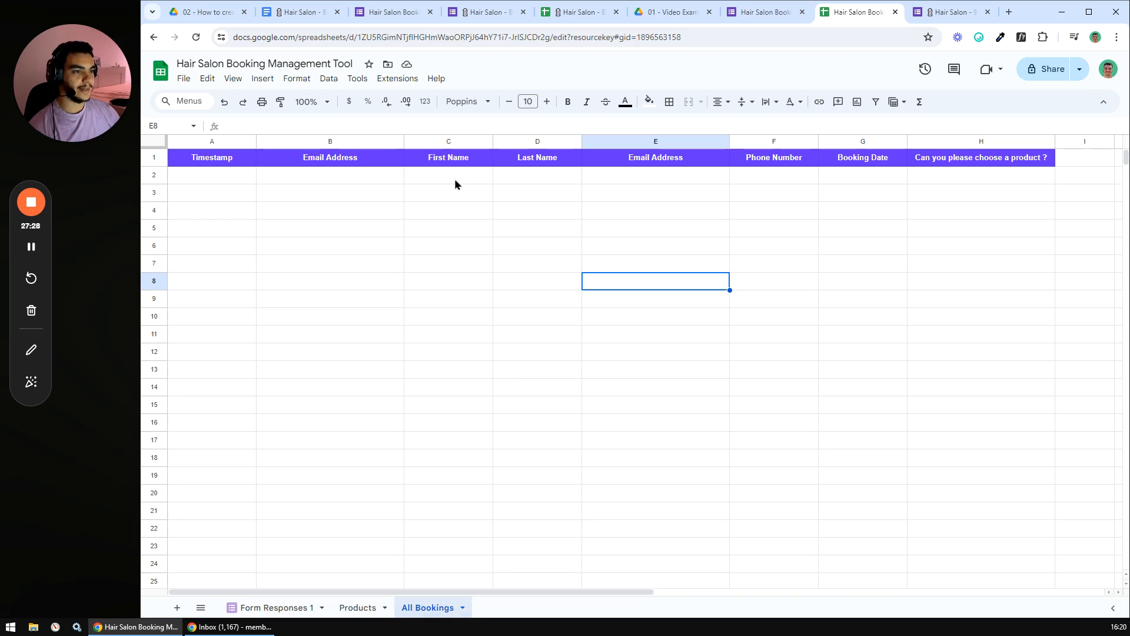
pyautogui.click(273, 607)
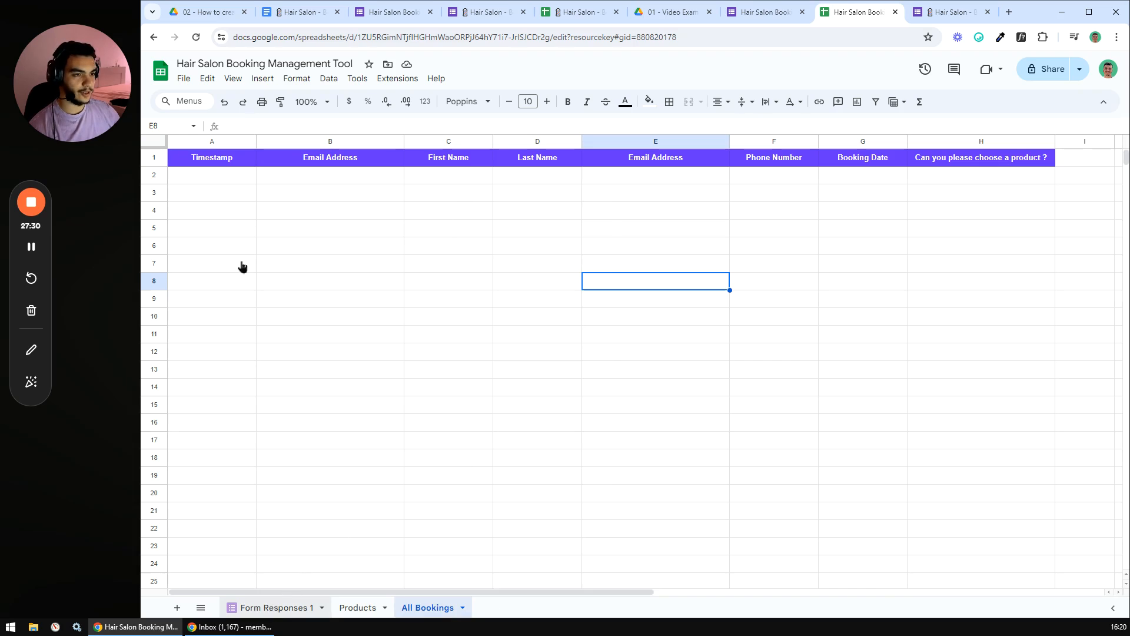
pyautogui.moveTo(221, 170); pyautogui.dragTo(771, 288)
pyautogui.click(676, 356)
pyautogui.click(646, 319)
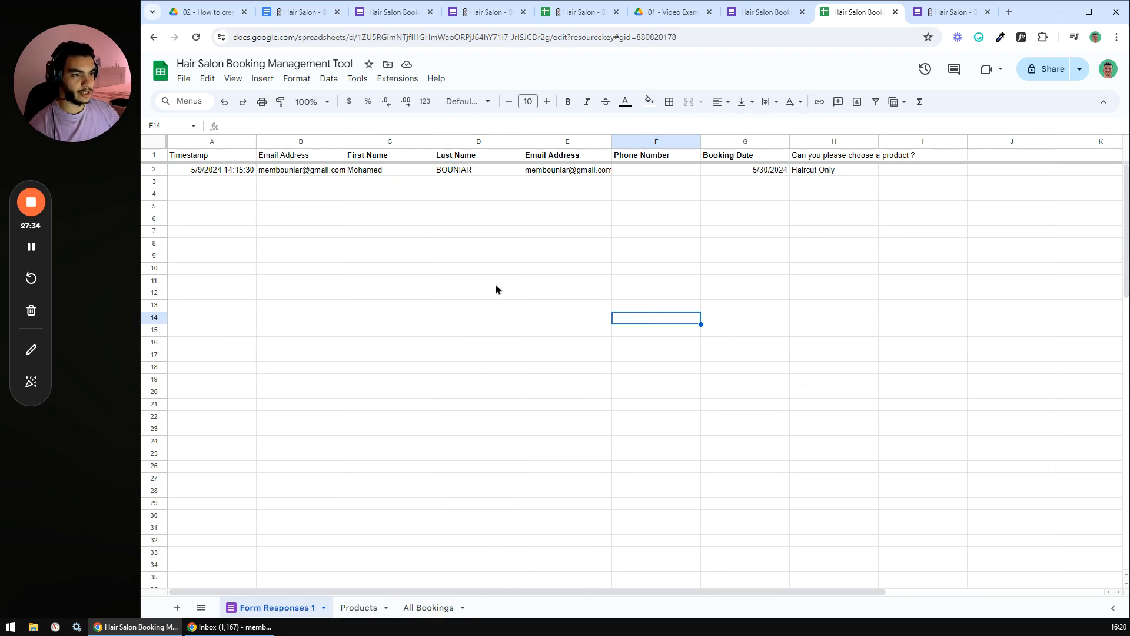
pyautogui.click(348, 219)
pyautogui.click(429, 607)
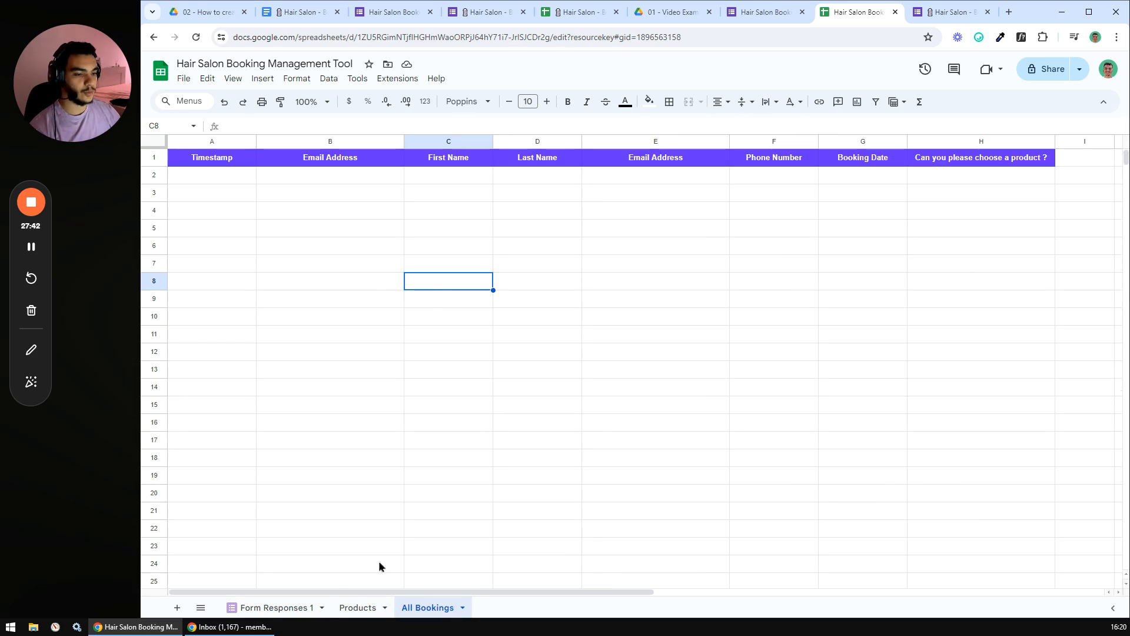
pyautogui.click(273, 607)
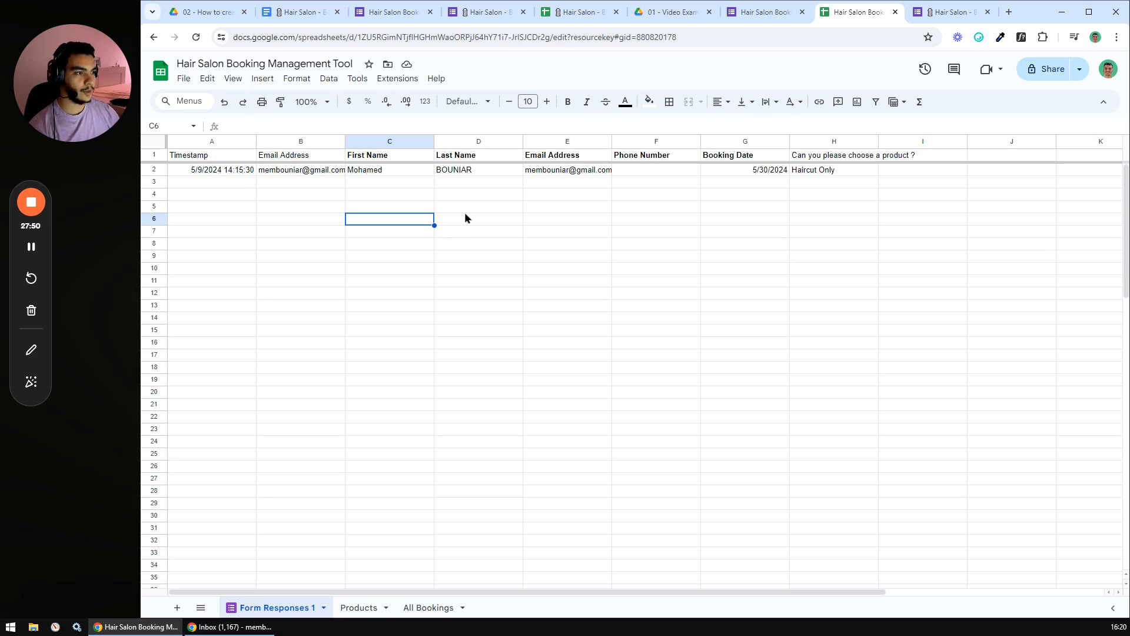
pyautogui.click(429, 610)
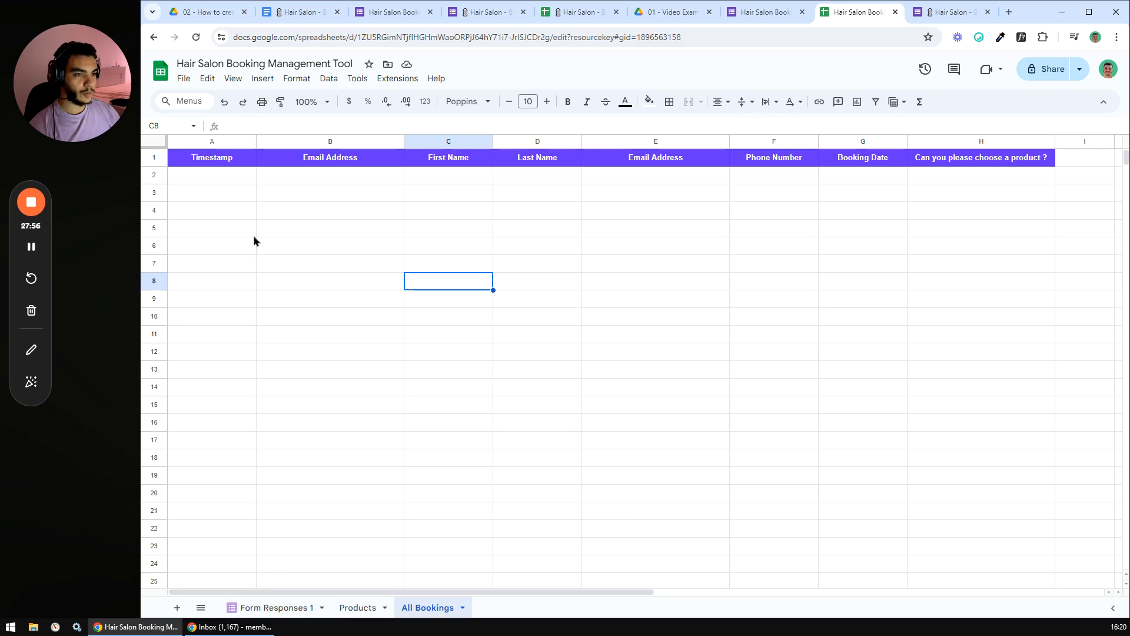
# - Start =FILTER in A2 using 'Form Responses 1'!A2:H as the data range
pyautogui.click(221, 176)
pyautogui.write('=')
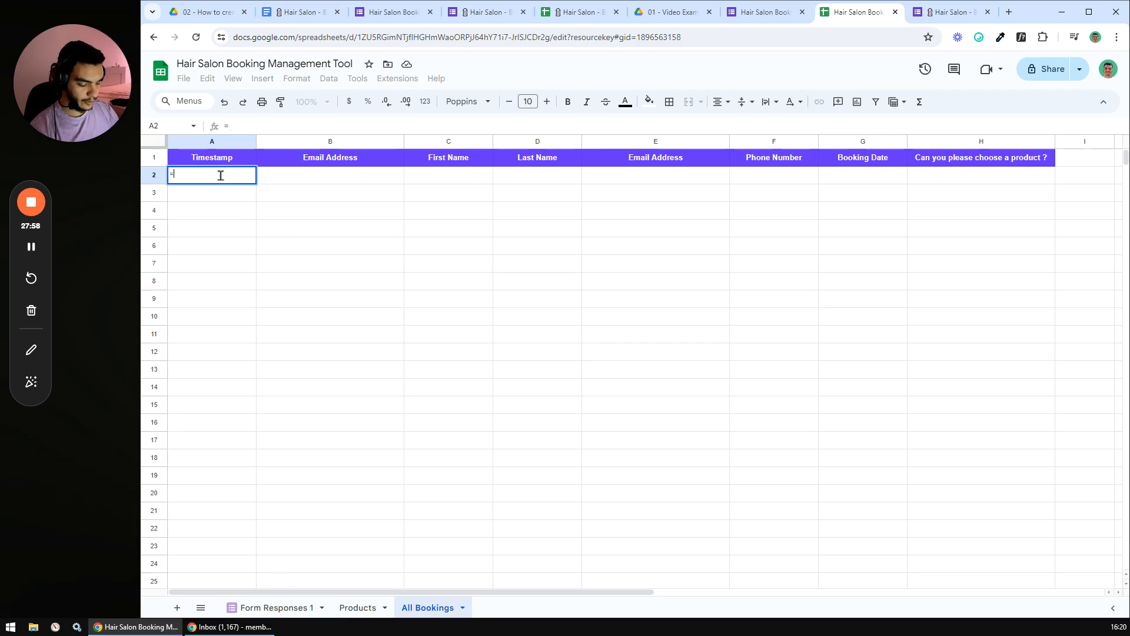
pyautogui.write('filter')
pyautogui.press('Tab')
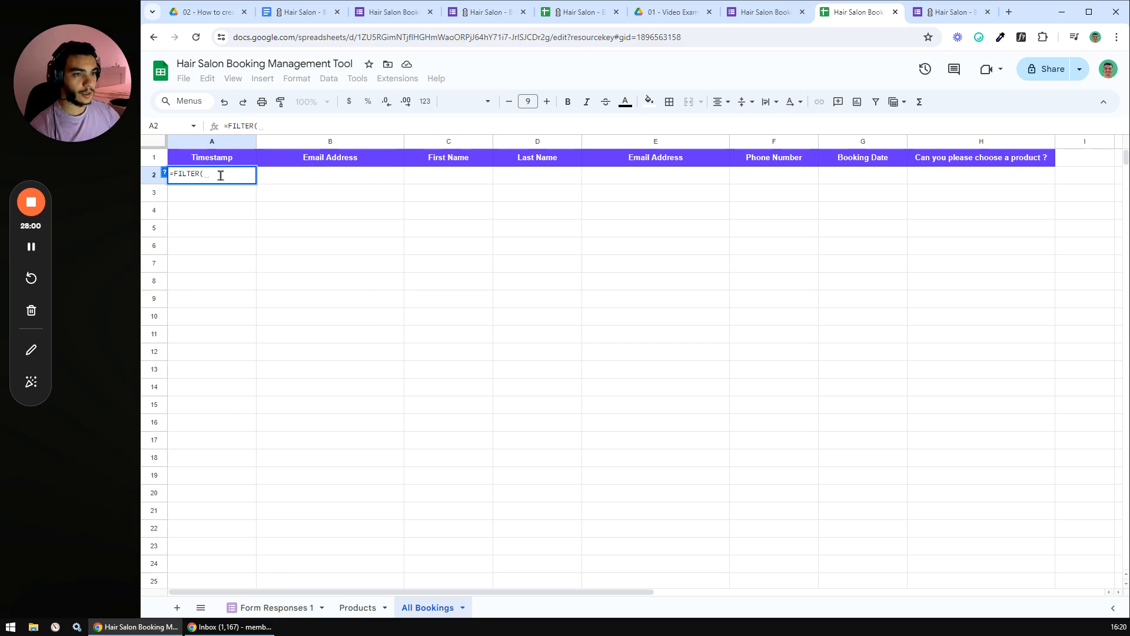
pyautogui.click(277, 610)
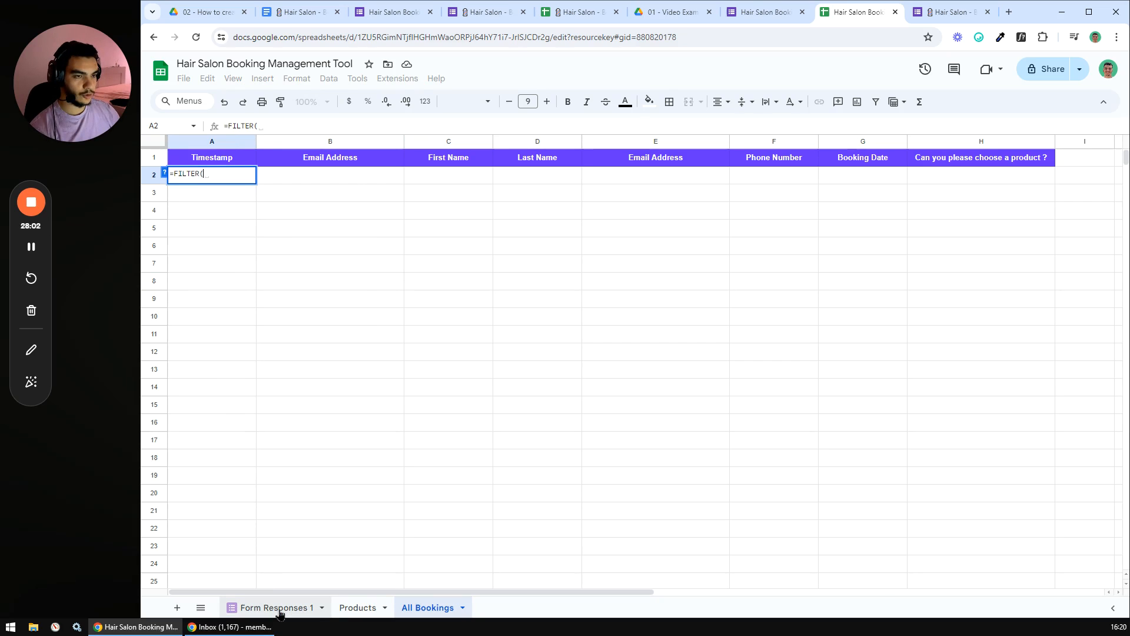
pyautogui.moveTo(264, 172); pyautogui.dragTo(840, 456)
pyautogui.click(349, 126)
pyautogui.press('BackSpace')
pyautogui.write('A2:H25')
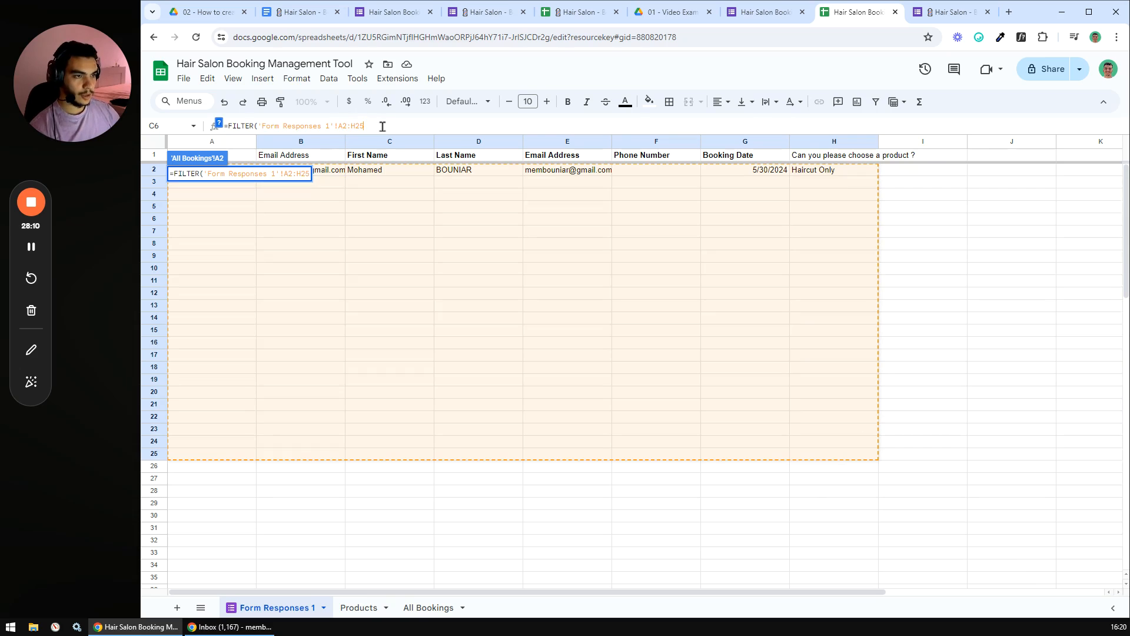
pyautogui.press('BackSpace')
pyautogui.press('BackSpace')
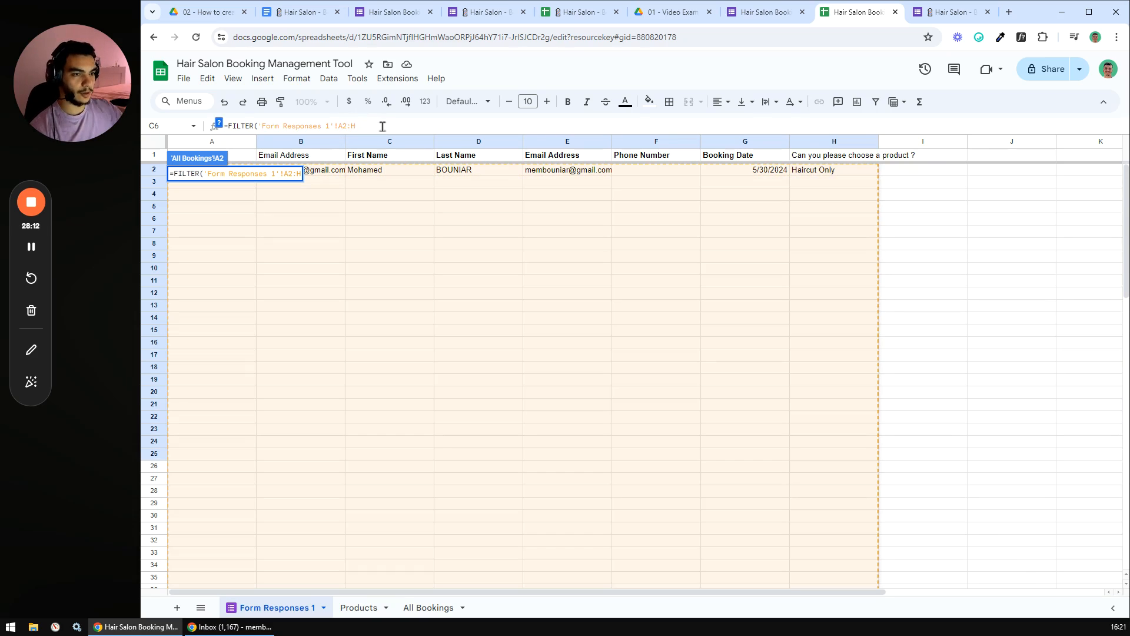
# - Add the condition 'Form Responses 1'!A2:A <> "" to the FILTER formula
pyautogui.write(',')
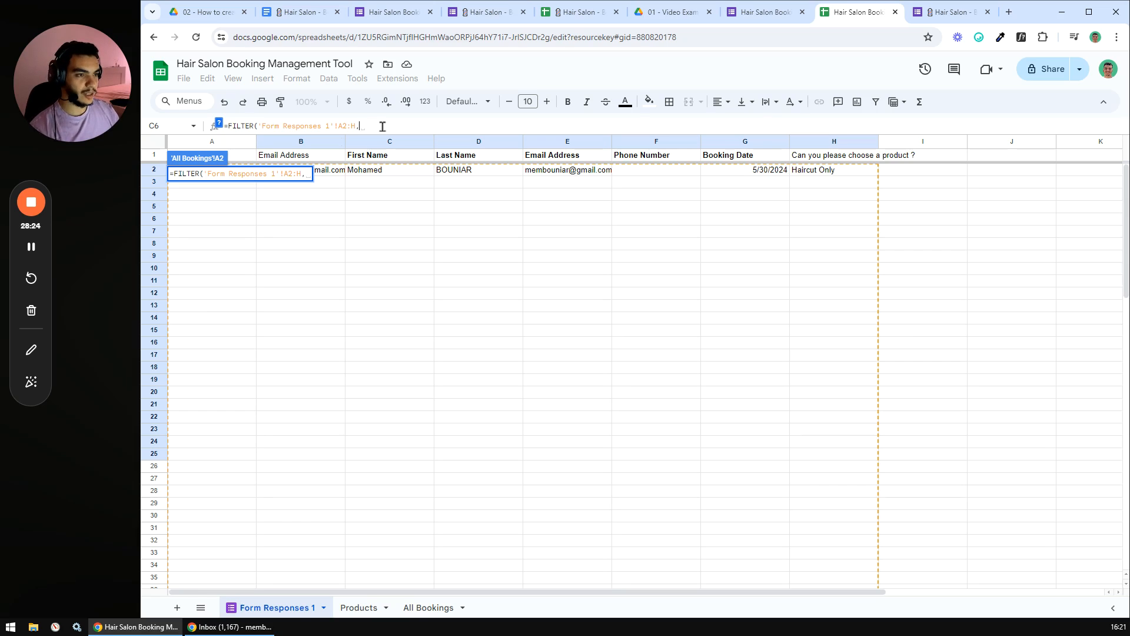
pyautogui.click(213, 142)
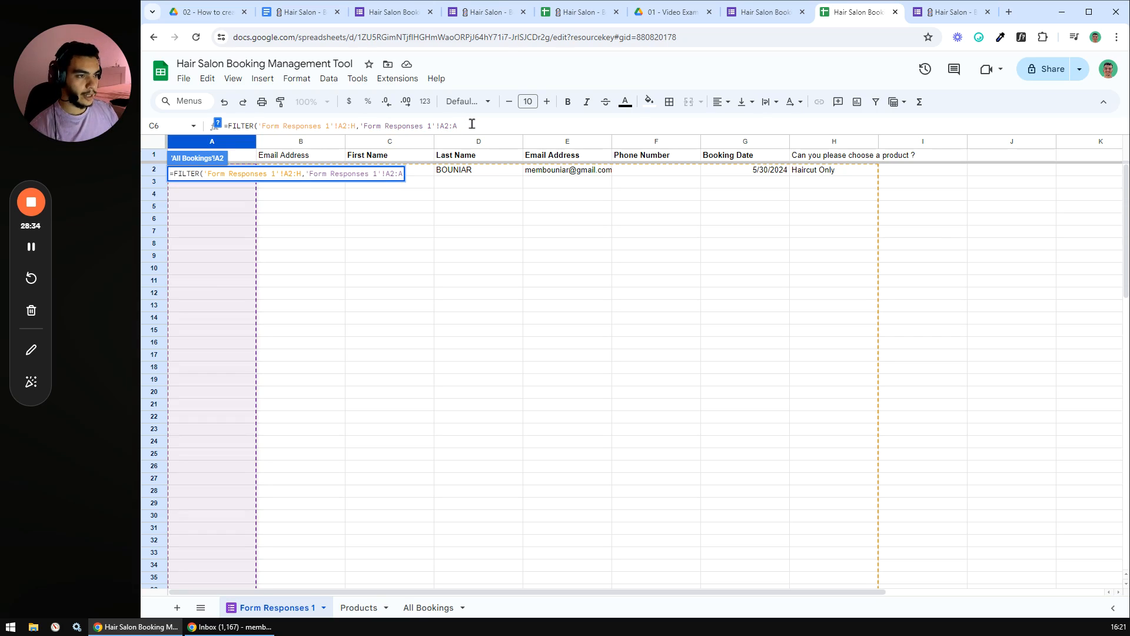
pyautogui.write('=')
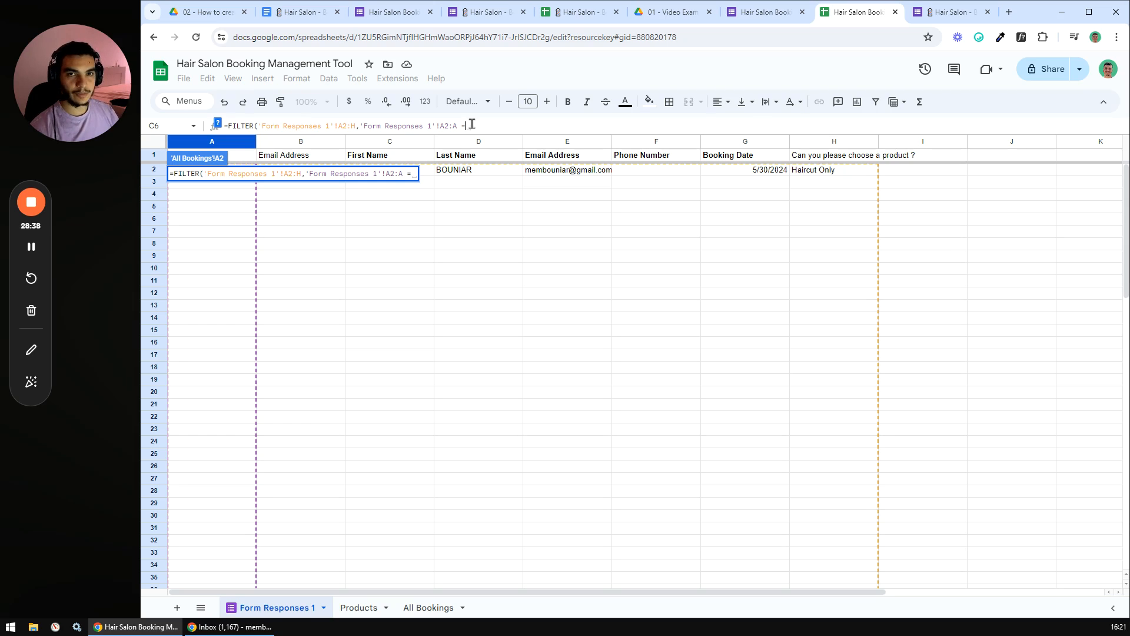
pyautogui.press('BackSpace')
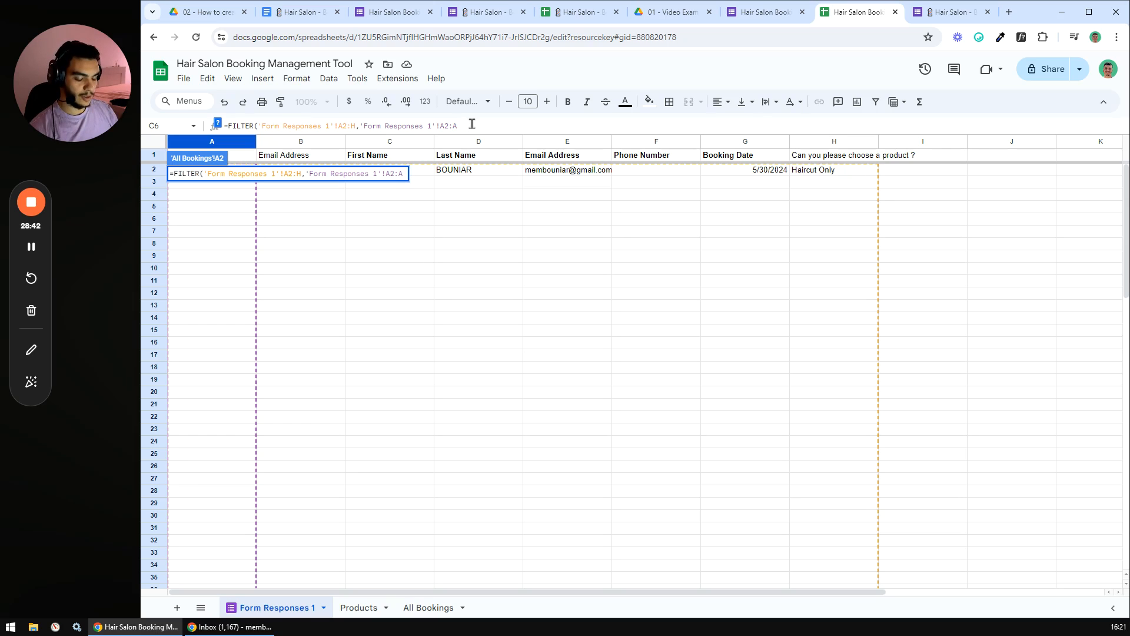
pyautogui.write('<> ')
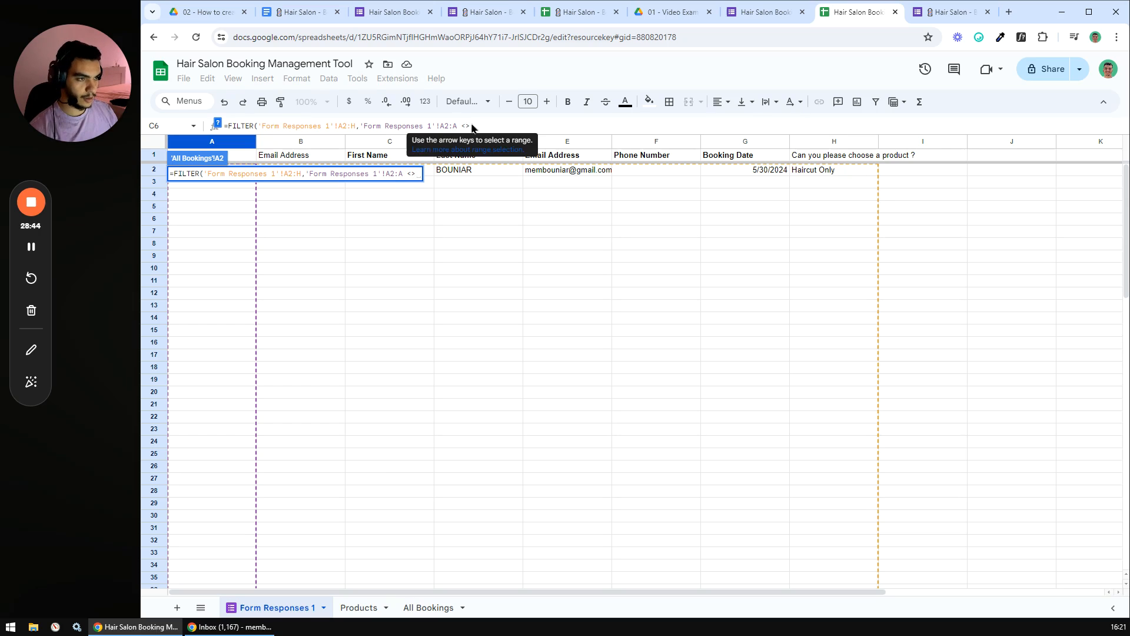
pyautogui.write('""')
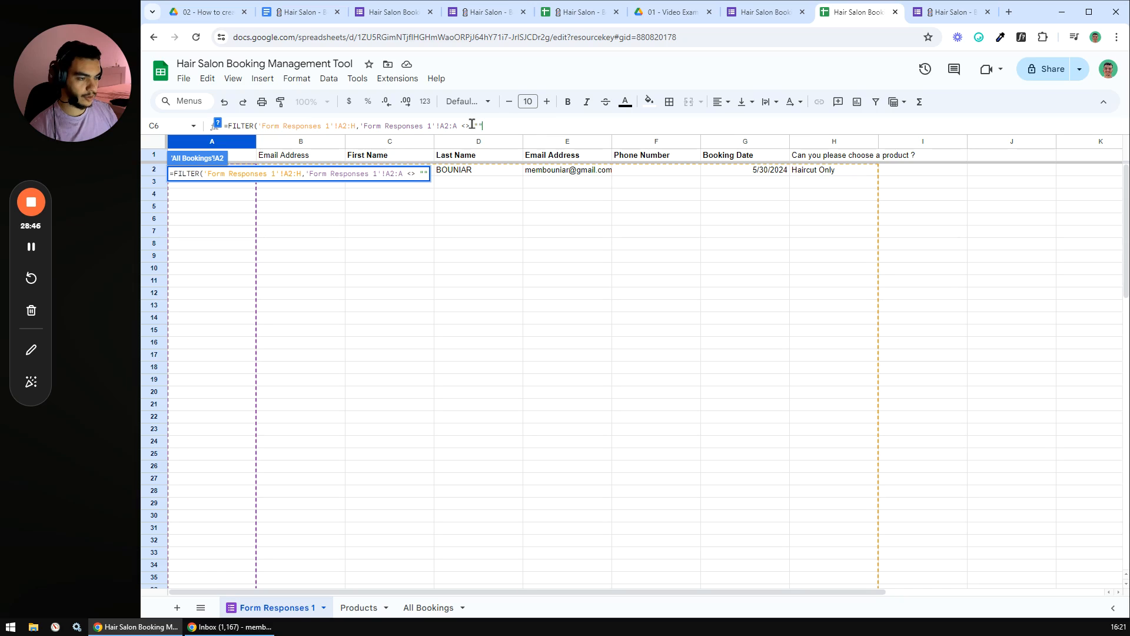
# - Commit the FILTER formula and compare row 2 with the original Form Responses 1 row
pyautogui.press('Return')
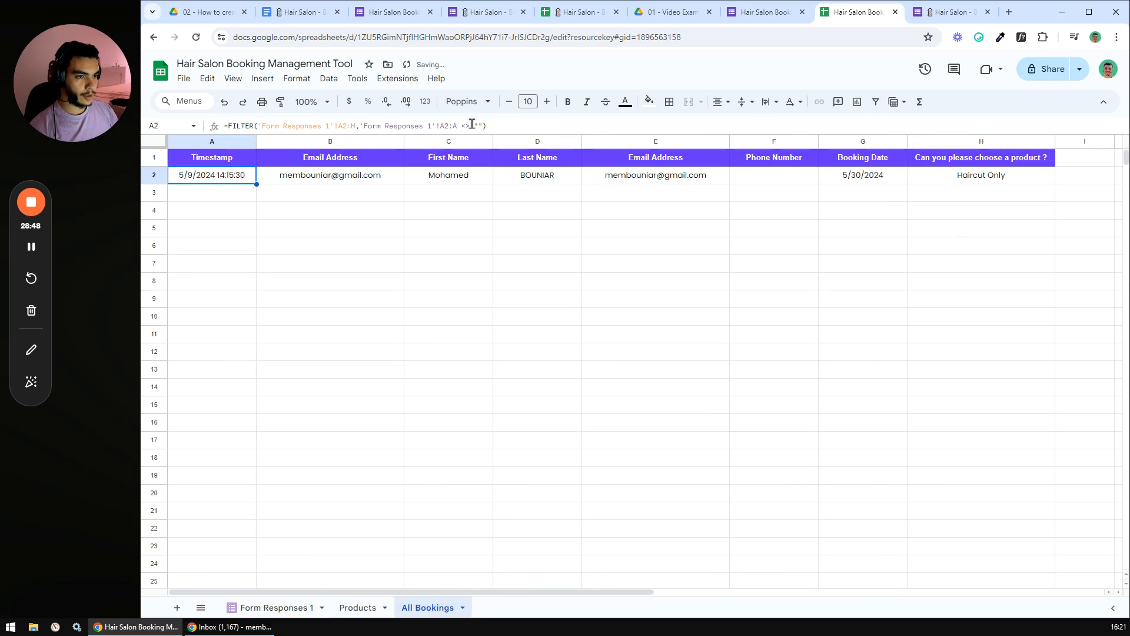
pyautogui.click(434, 226)
pyautogui.moveTo(253, 176); pyautogui.dragTo(999, 182)
pyautogui.click(289, 607)
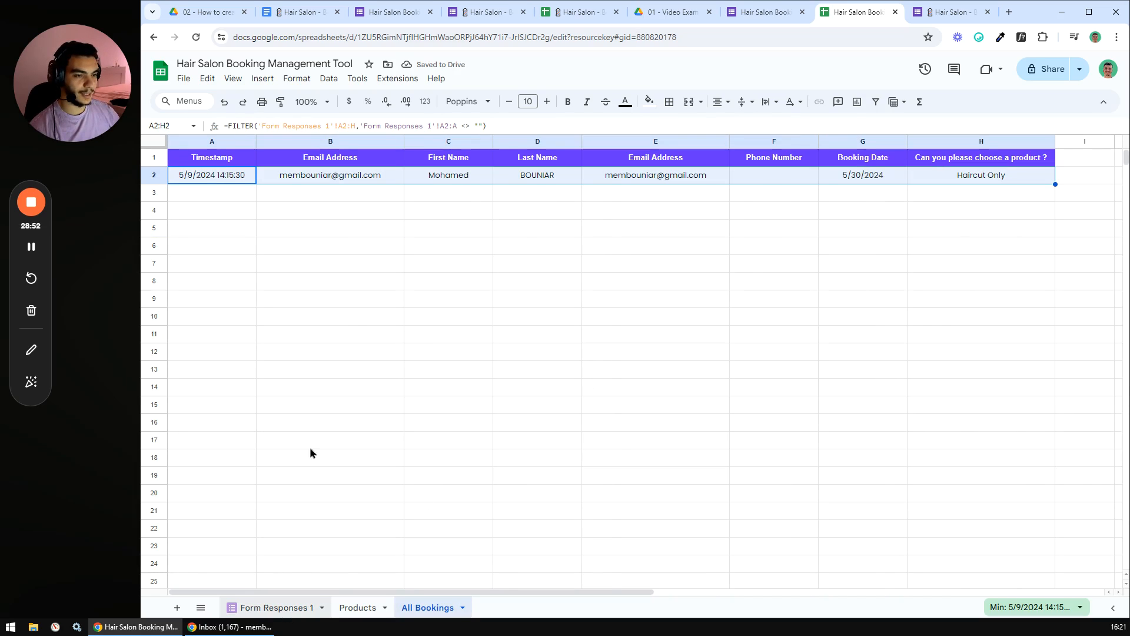
pyautogui.moveTo(232, 175); pyautogui.dragTo(914, 171)
pyautogui.click(744, 243)
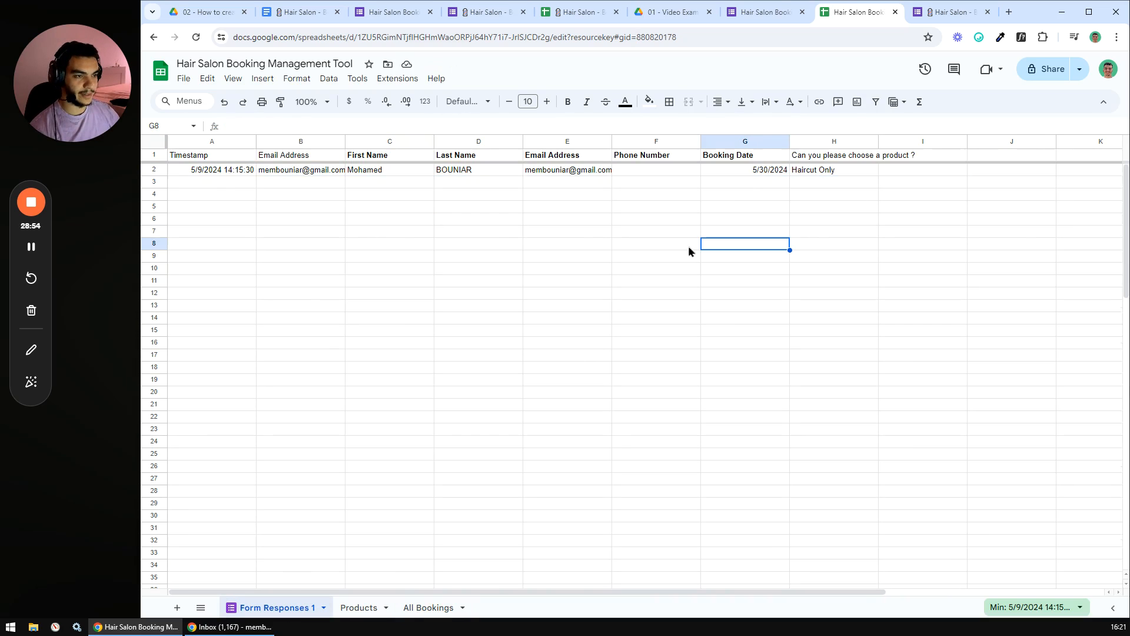
pyautogui.moveTo(220, 183); pyautogui.dragTo(212, 566)
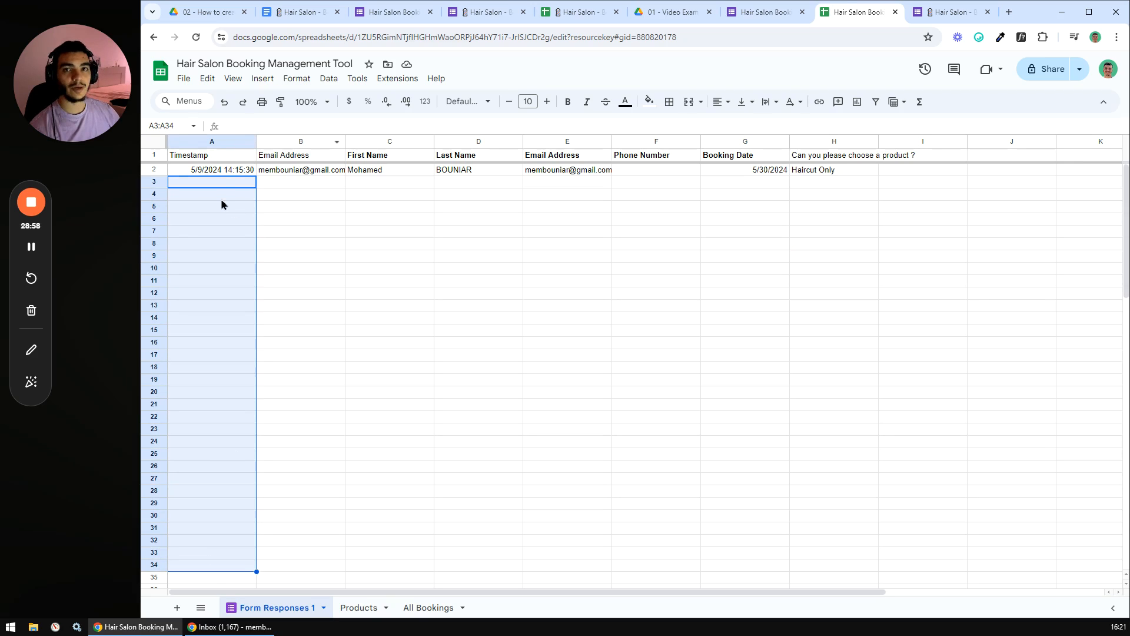
pyautogui.click(280, 183)
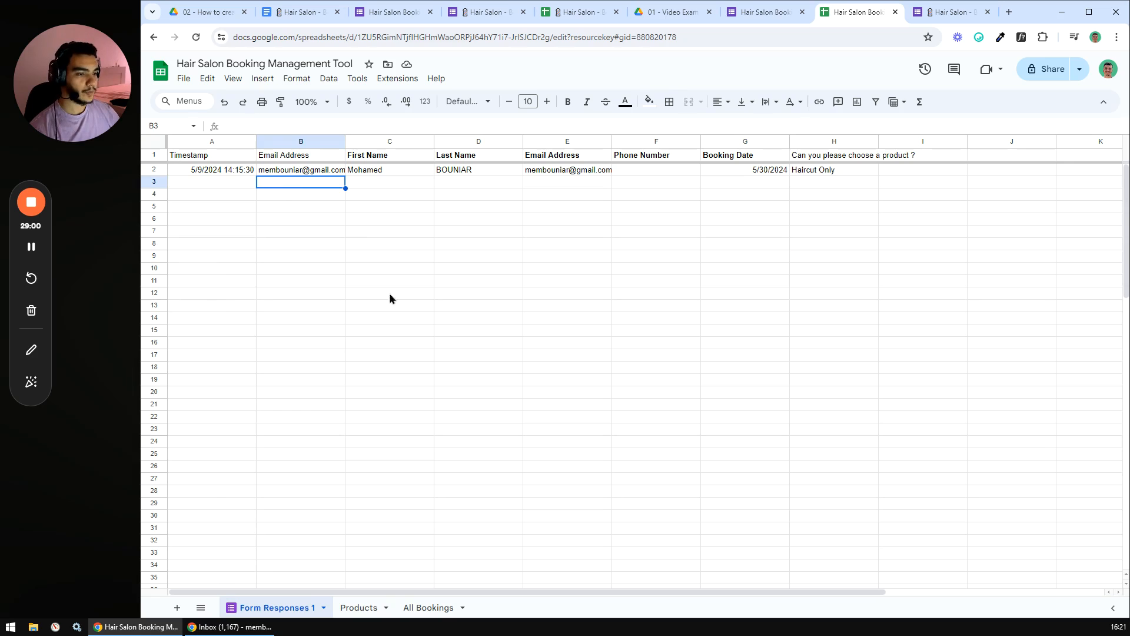
# - Check the FILTER formula in A2 and the filtered booking row A2:H2 on All Bookings
pyautogui.click(426, 607)
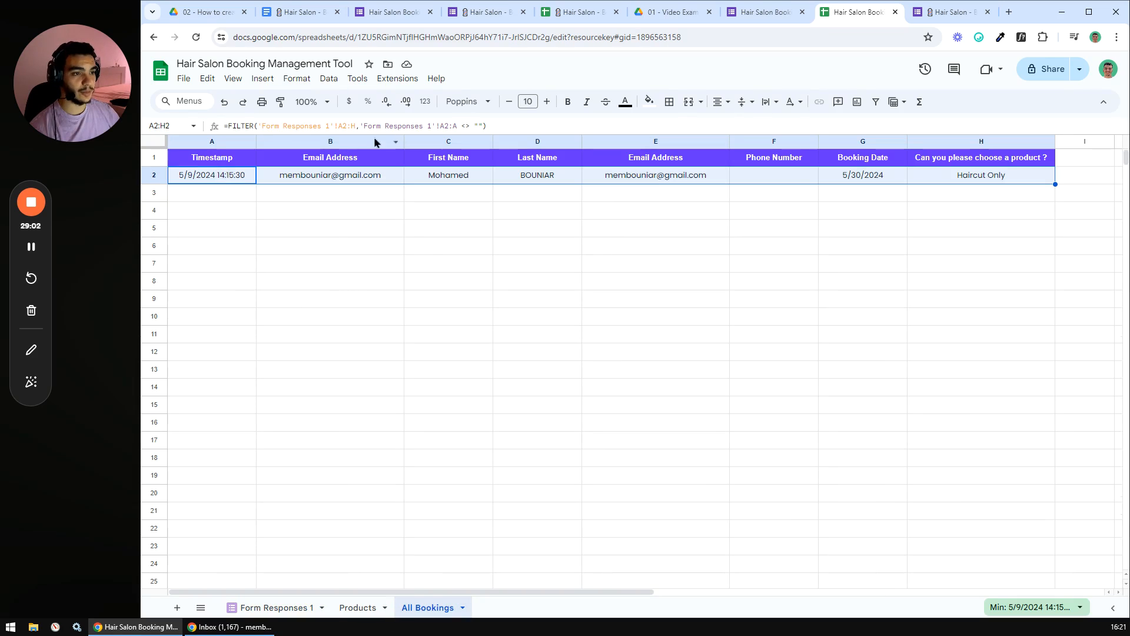
pyautogui.click(502, 120)
pyautogui.press('Escape')
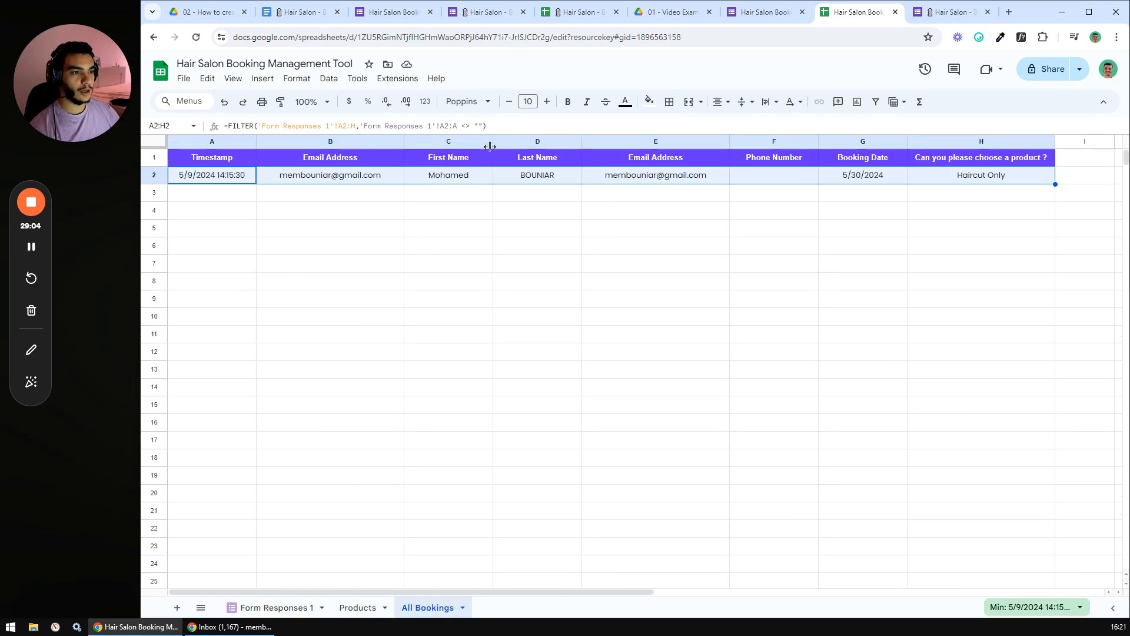
pyautogui.click(315, 198)
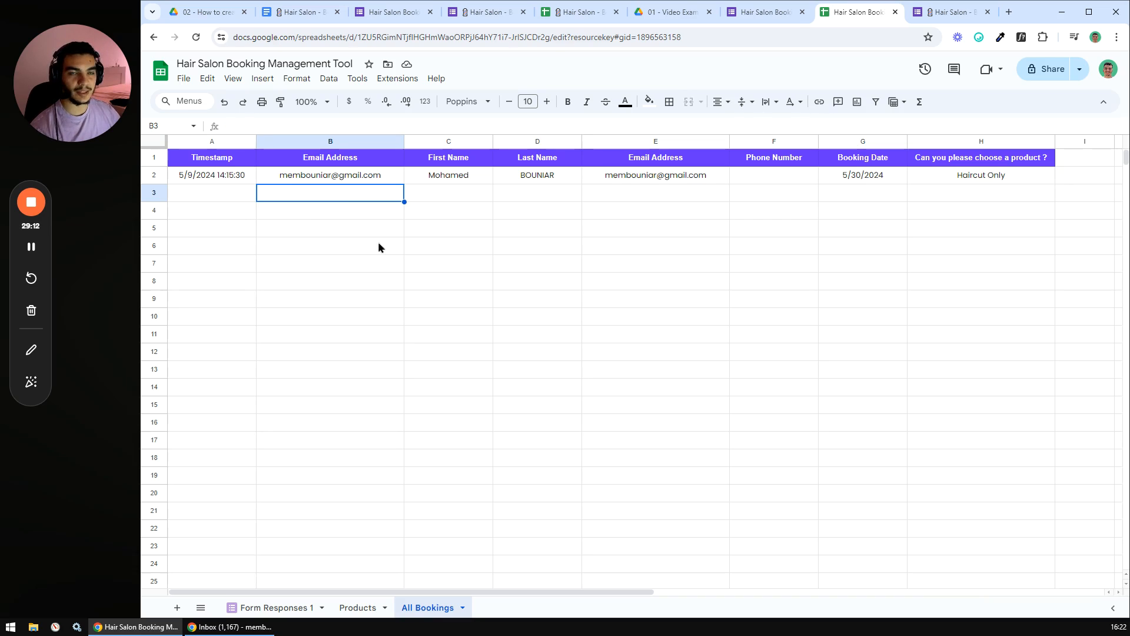
pyautogui.click(446, 200)
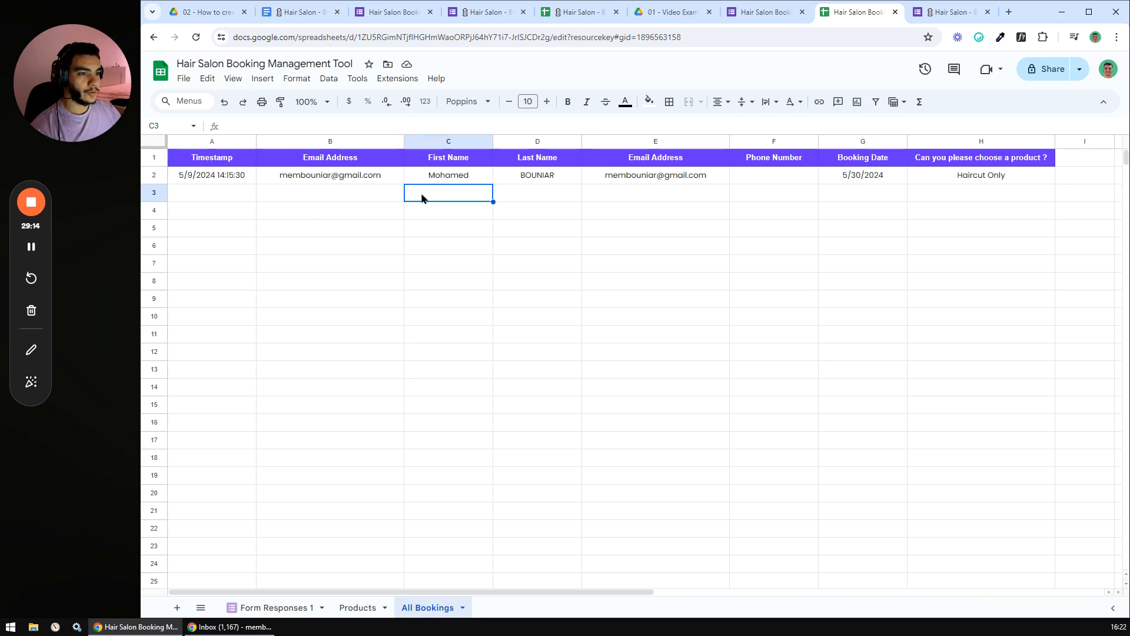
pyautogui.moveTo(229, 178); pyautogui.dragTo(989, 175)
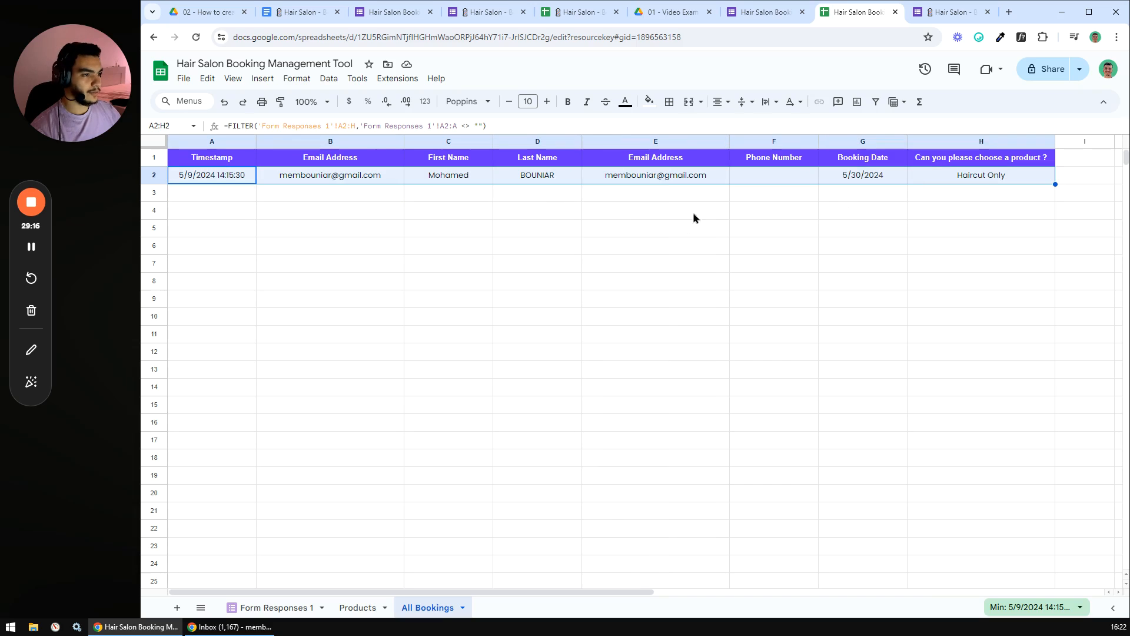
pyautogui.click(552, 335)
# - Tick off 'Set up the Bookings sheet' in the Docs checklist and return to the spreadsheet
pyautogui.click(300, 12)
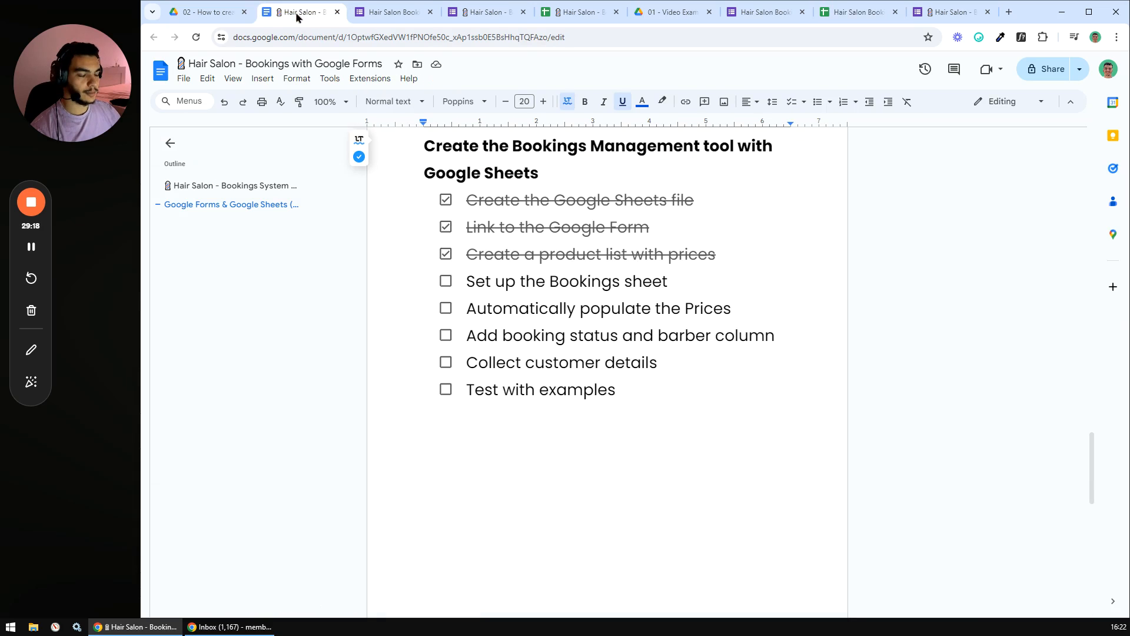
pyautogui.click(445, 282)
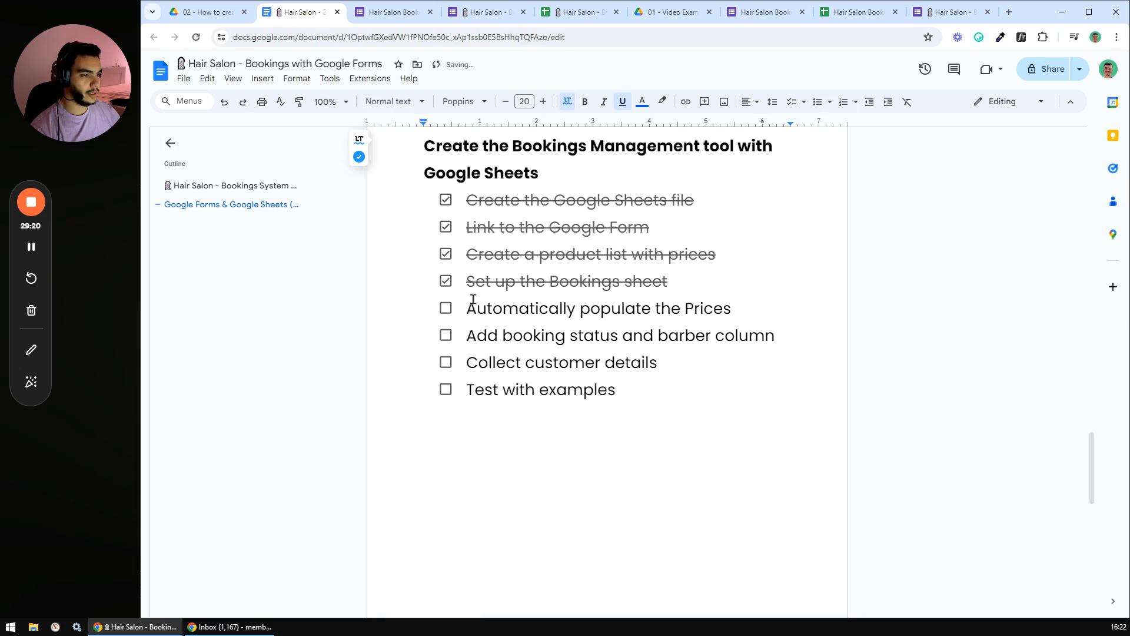
pyautogui.moveTo(470, 310); pyautogui.dragTo(733, 308)
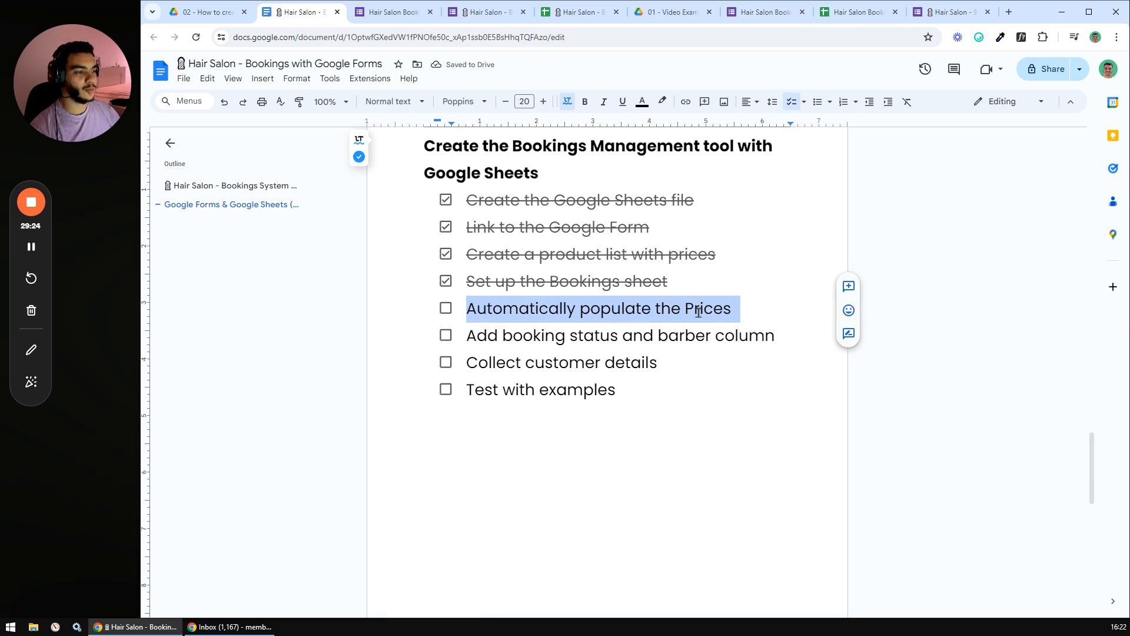
pyautogui.click(686, 308)
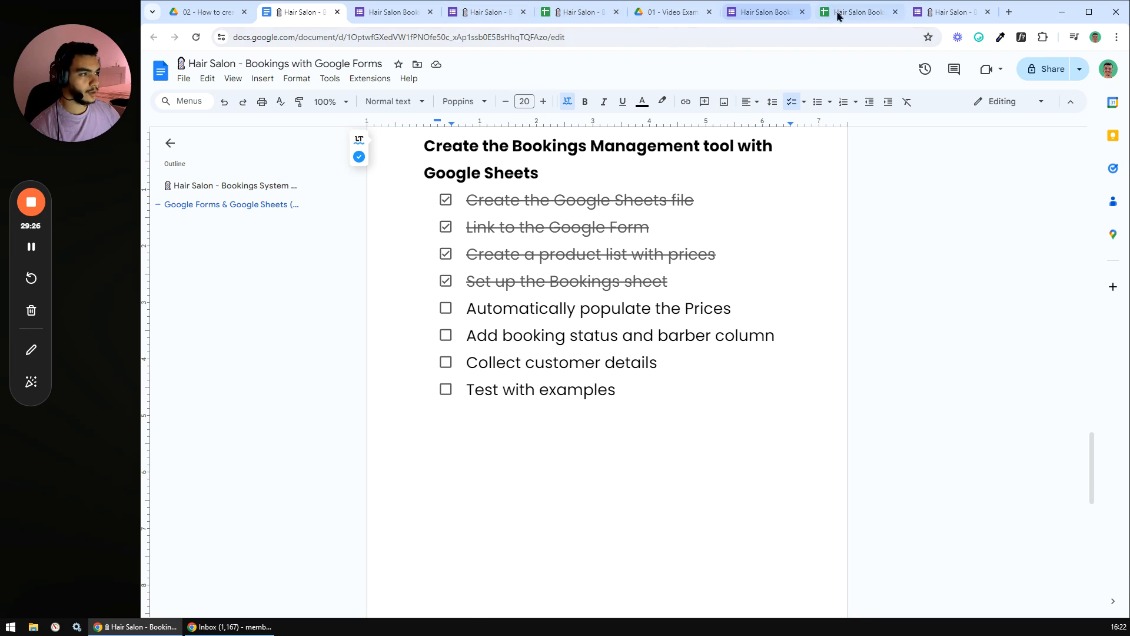
pyautogui.click(859, 11)
pyautogui.moveTo(376, 584); pyautogui.dragTo(417, 584)
pyautogui.click(425, 566)
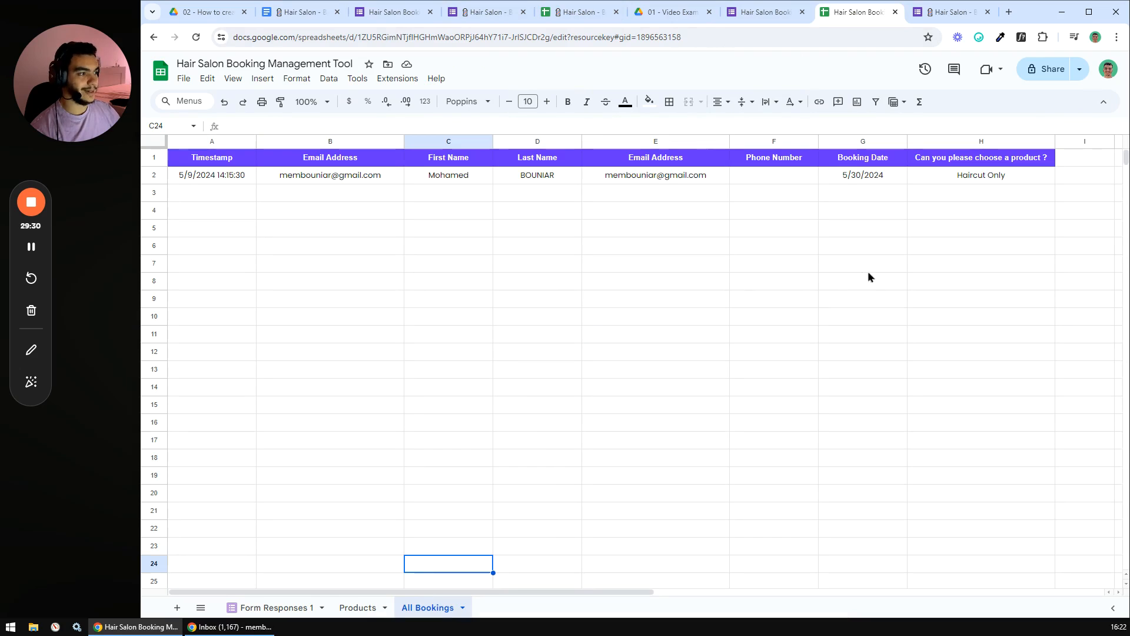
pyautogui.click(979, 176)
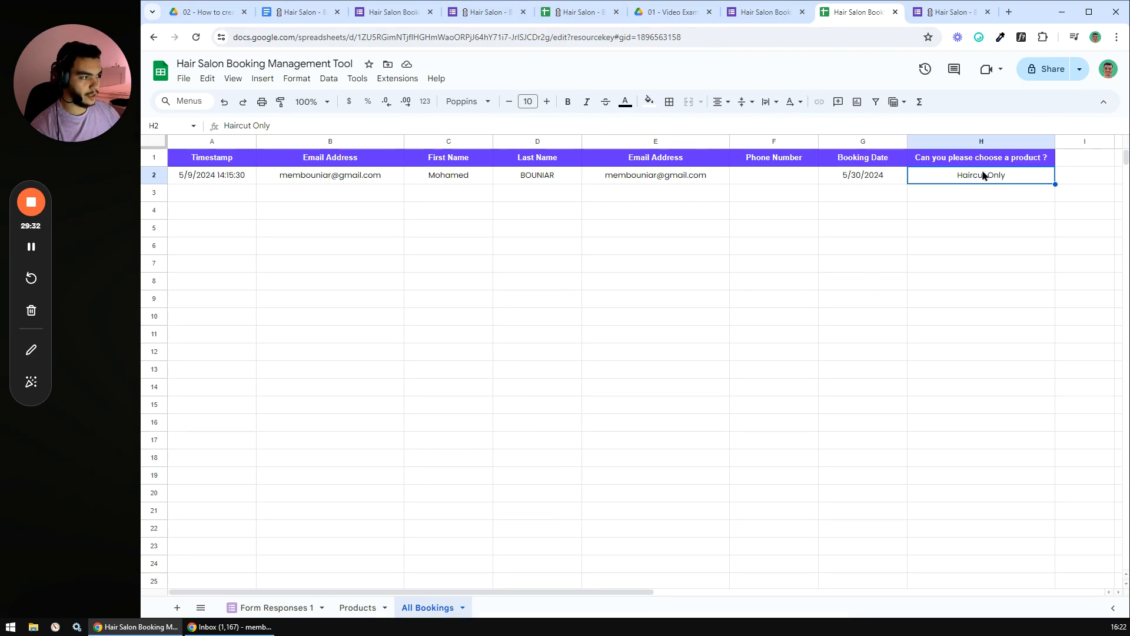
pyautogui.click(357, 607)
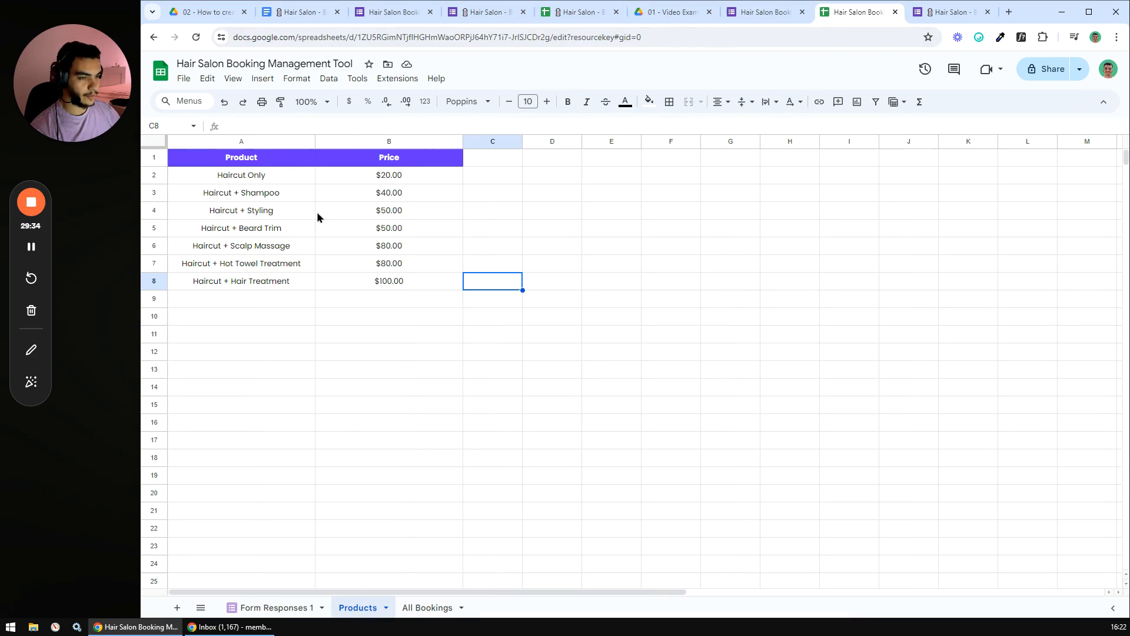
pyautogui.click(262, 178)
pyautogui.moveTo(262, 178); pyautogui.dragTo(265, 280)
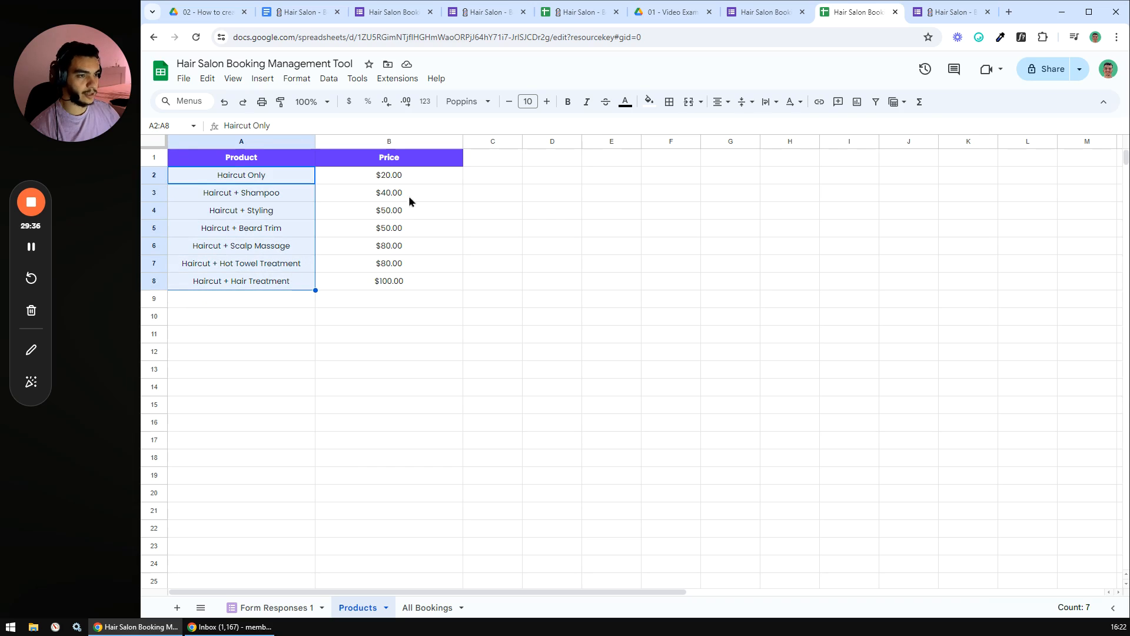
pyautogui.moveTo(389, 175); pyautogui.dragTo(389, 281)
pyautogui.click(425, 607)
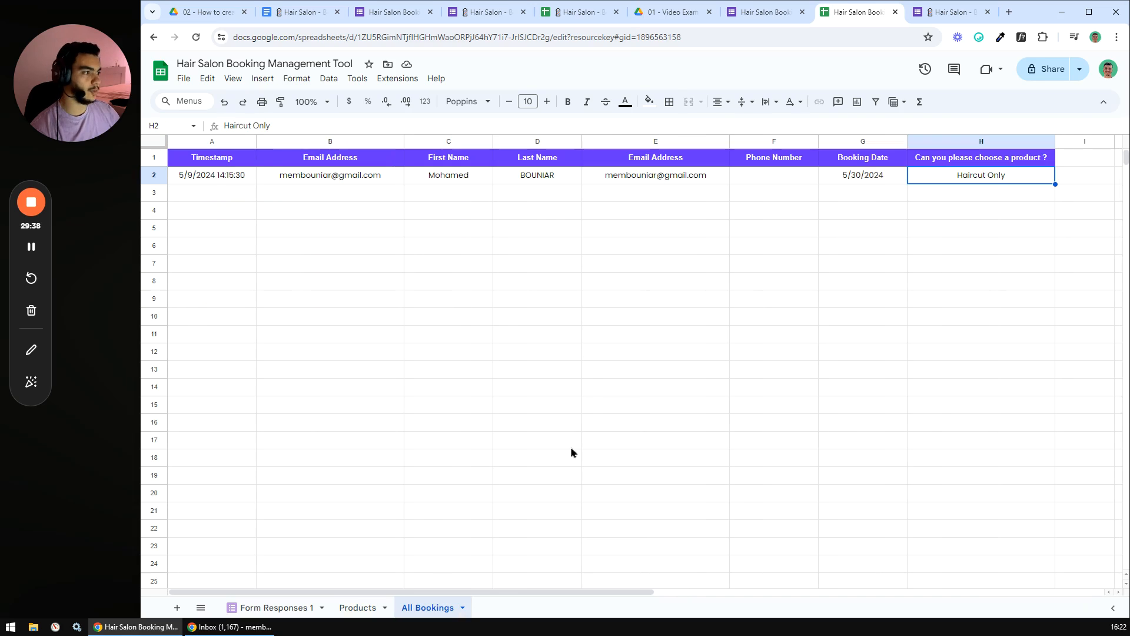
pyautogui.moveTo(542, 593); pyautogui.dragTo(714, 593)
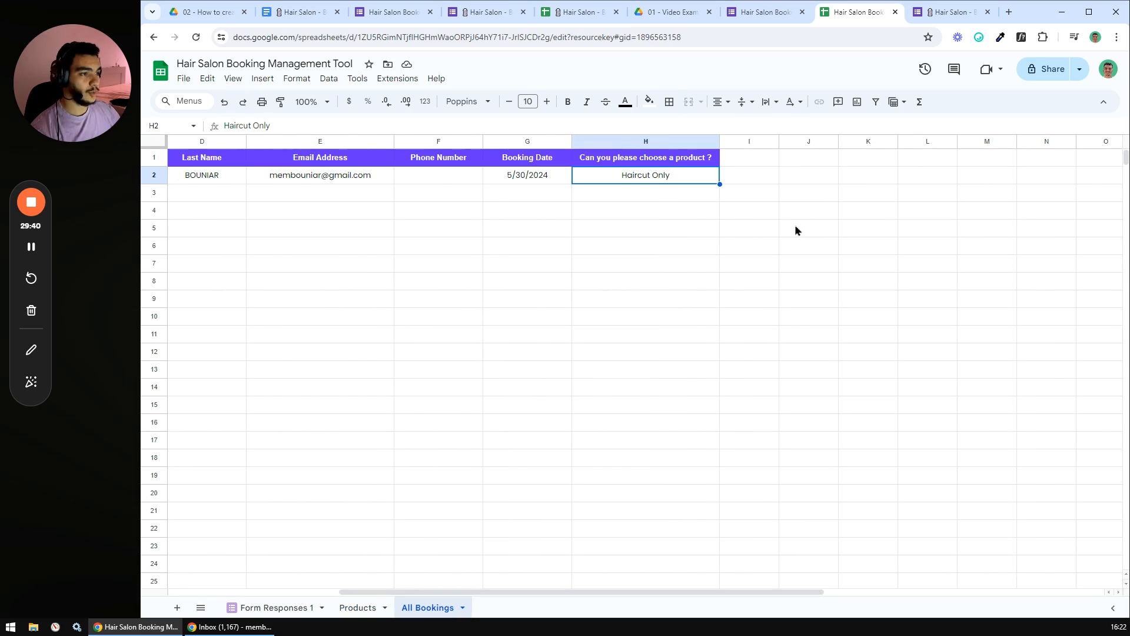
# - Add a Price header in I1 and enter =XLOOKUP(H2,Products!A:A,Products!B:B) in I2
pyautogui.click(740, 156)
pyautogui.write('Price')
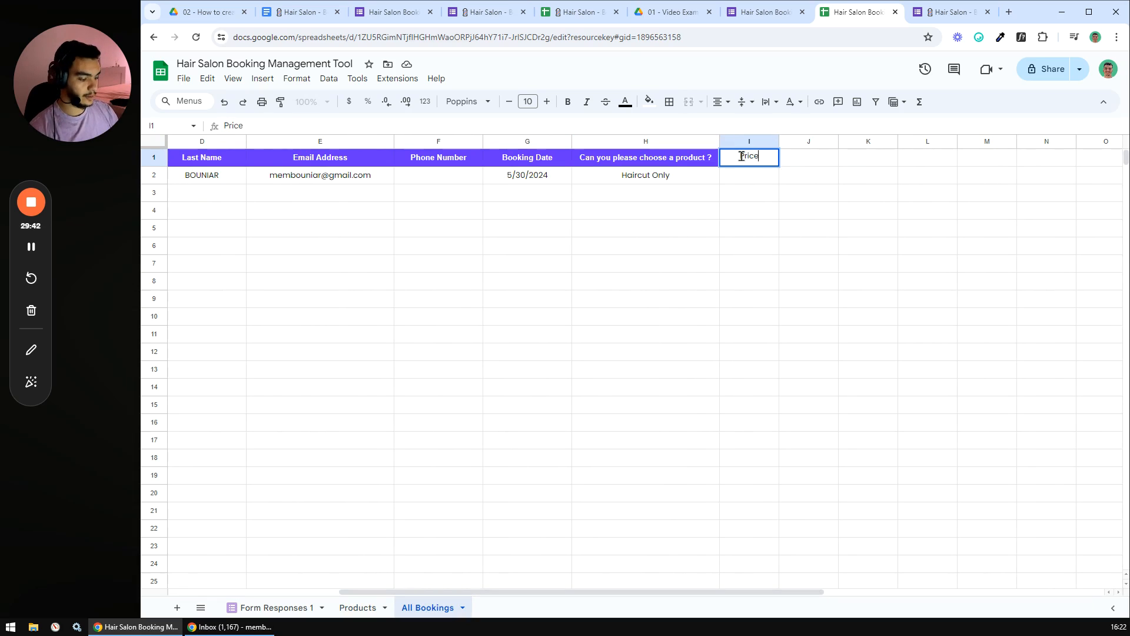
pyautogui.press('Return')
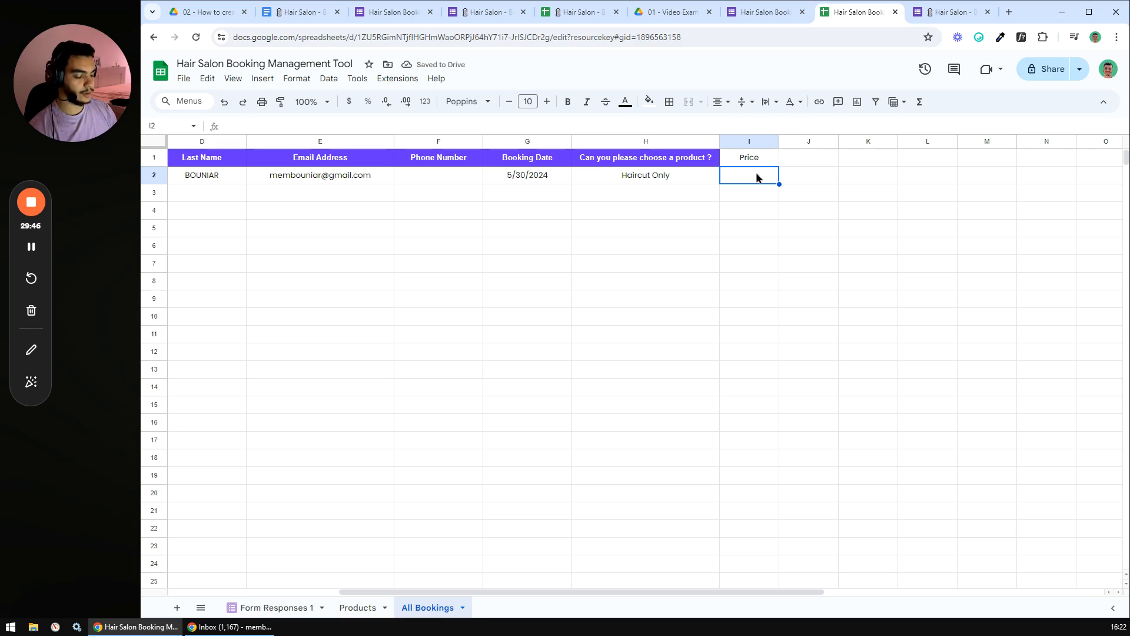
pyautogui.write('=XLOOKUP(')
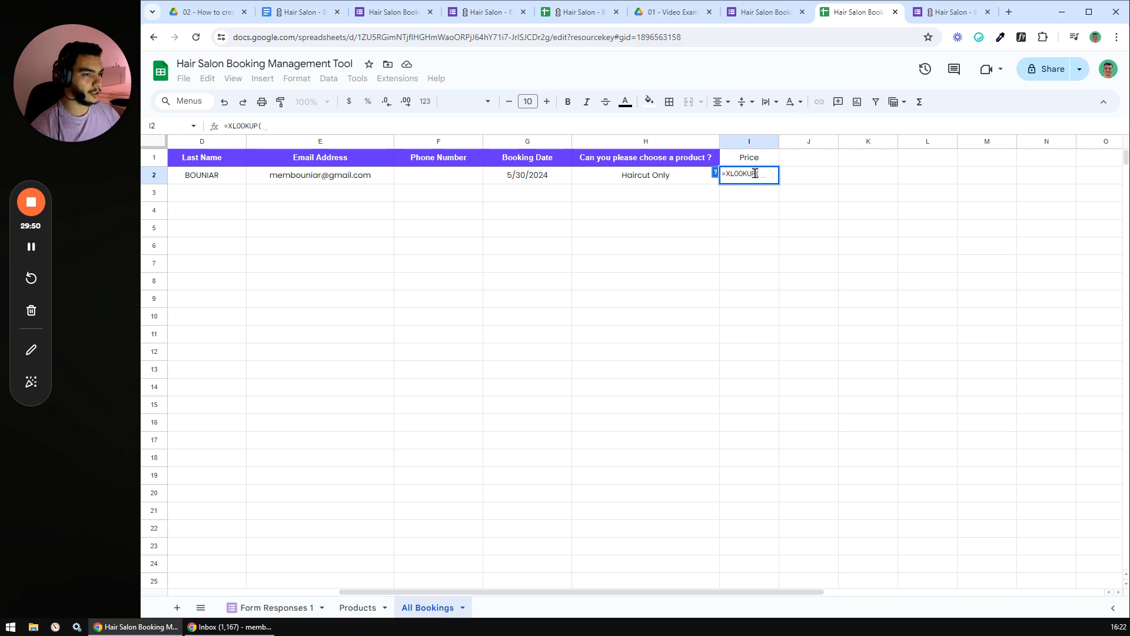
pyautogui.click(648, 174)
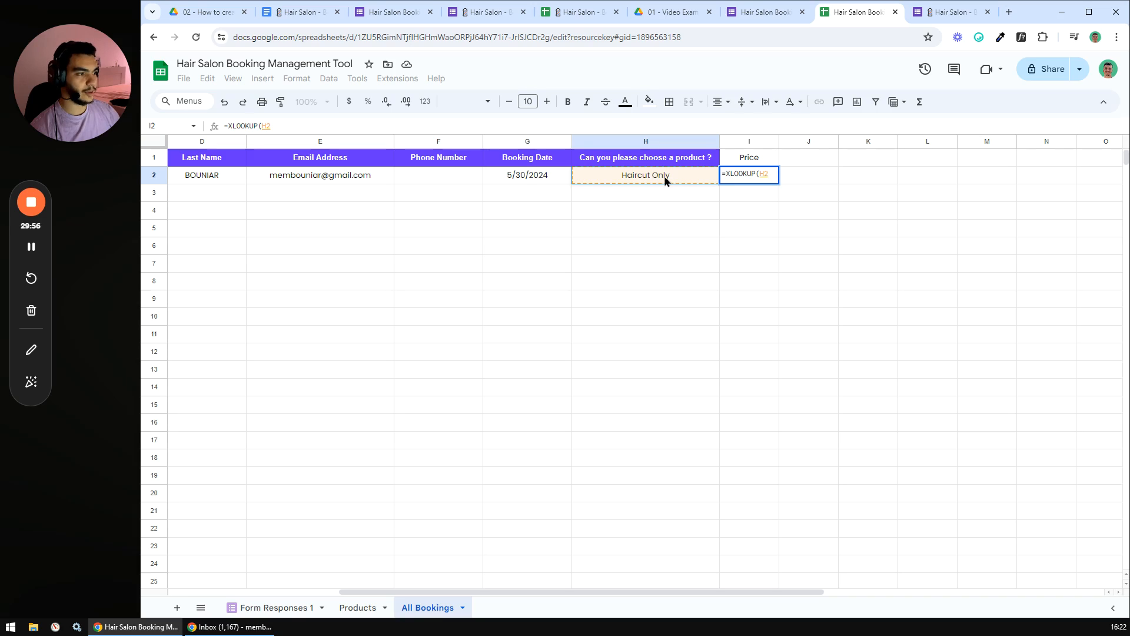
pyautogui.write(',')
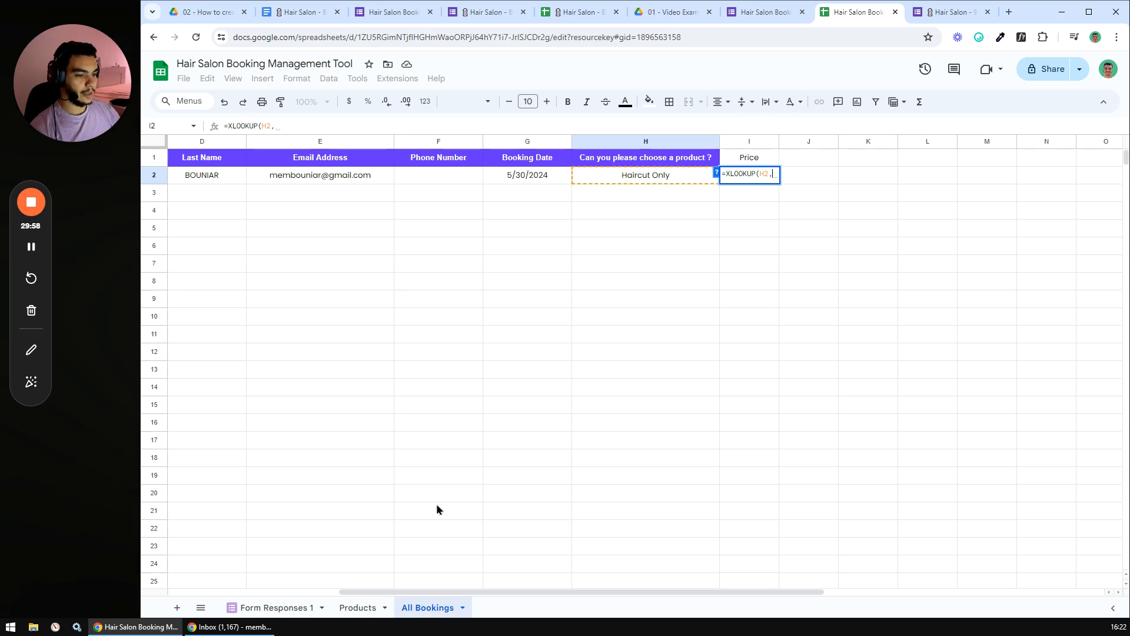
pyautogui.click(359, 608)
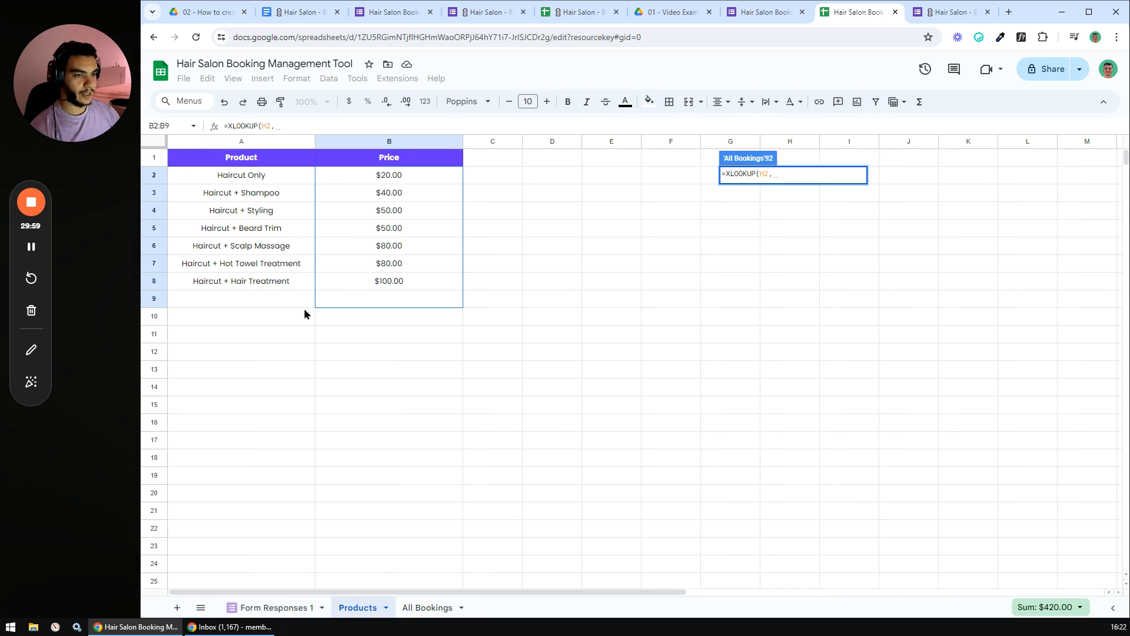
pyautogui.click(250, 144)
pyautogui.write(',')
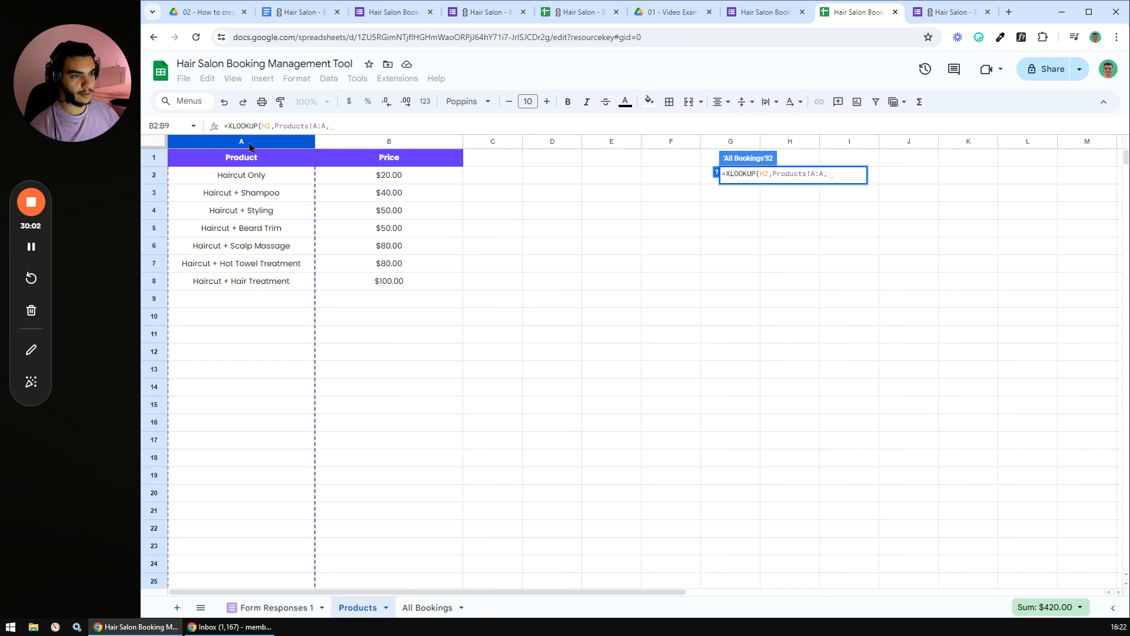
pyautogui.click(372, 142)
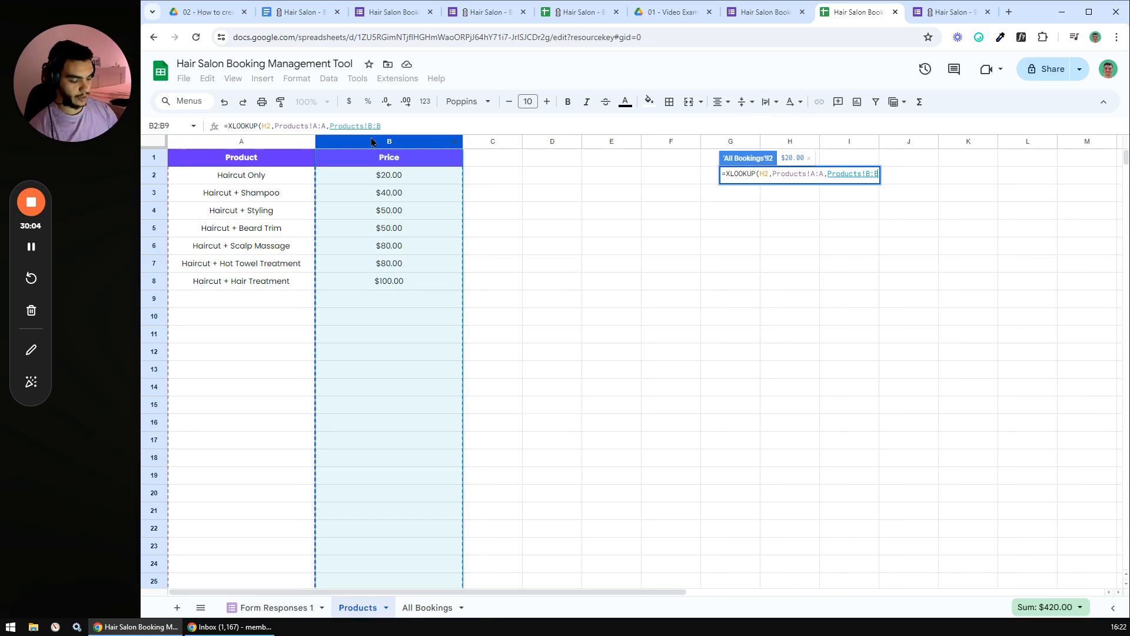
pyautogui.write(')')
pyautogui.press('Return')
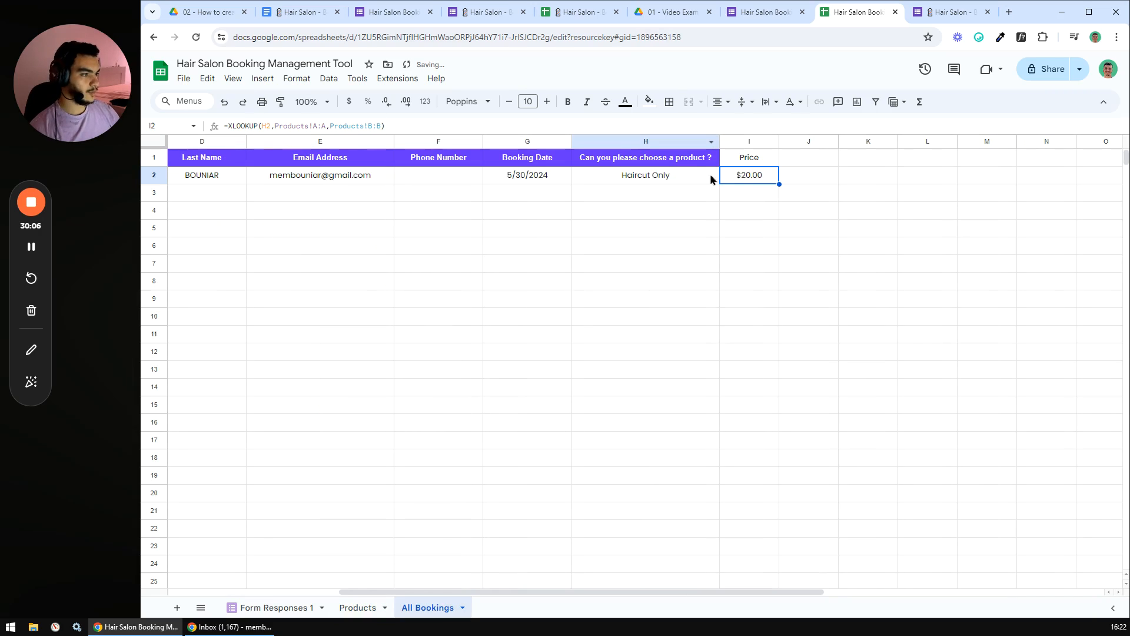
# - Wrap the I2 price lookup in IFERROR with an empty fallback
pyautogui.click(741, 179)
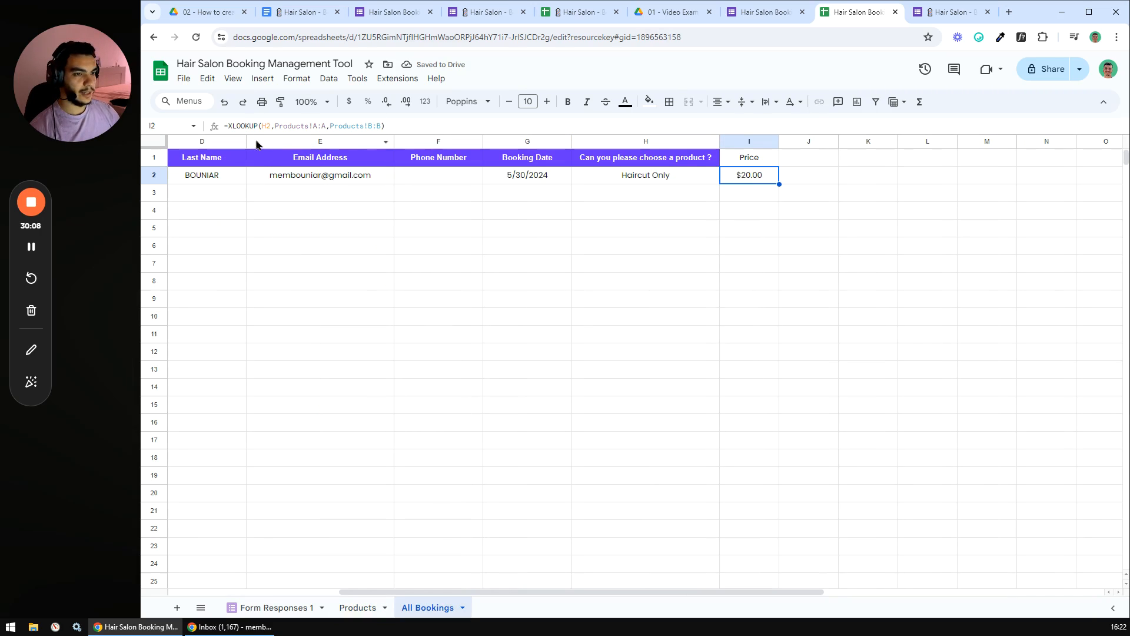
pyautogui.click(231, 126)
pyautogui.write('IFERROR(')
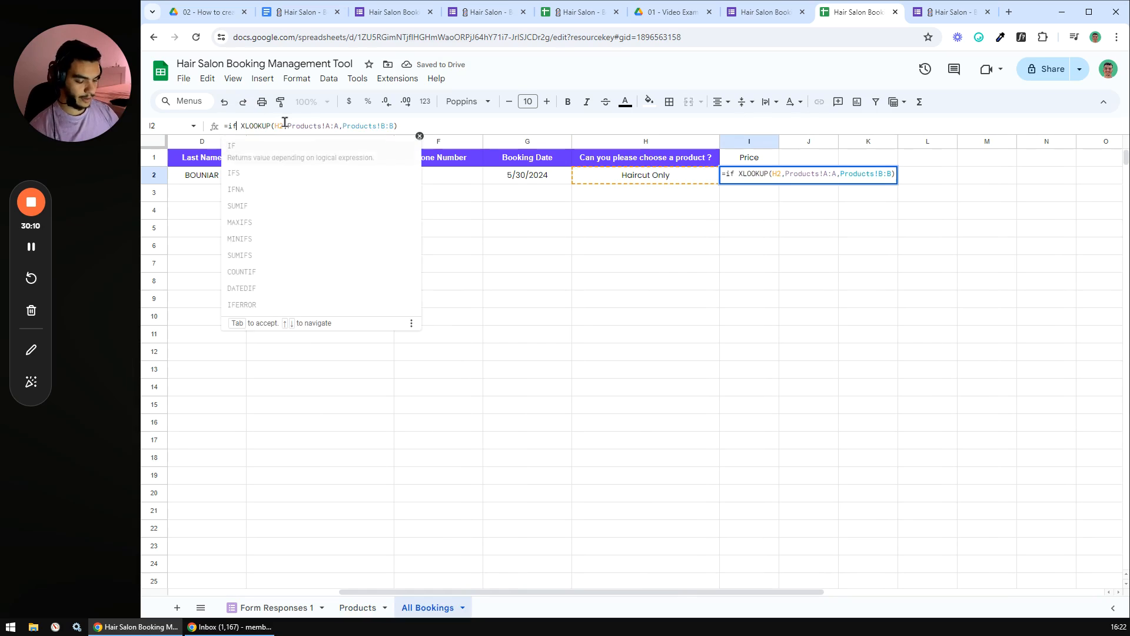
pyautogui.press('Delete')
pyautogui.click(446, 126)
pyautogui.write(',')
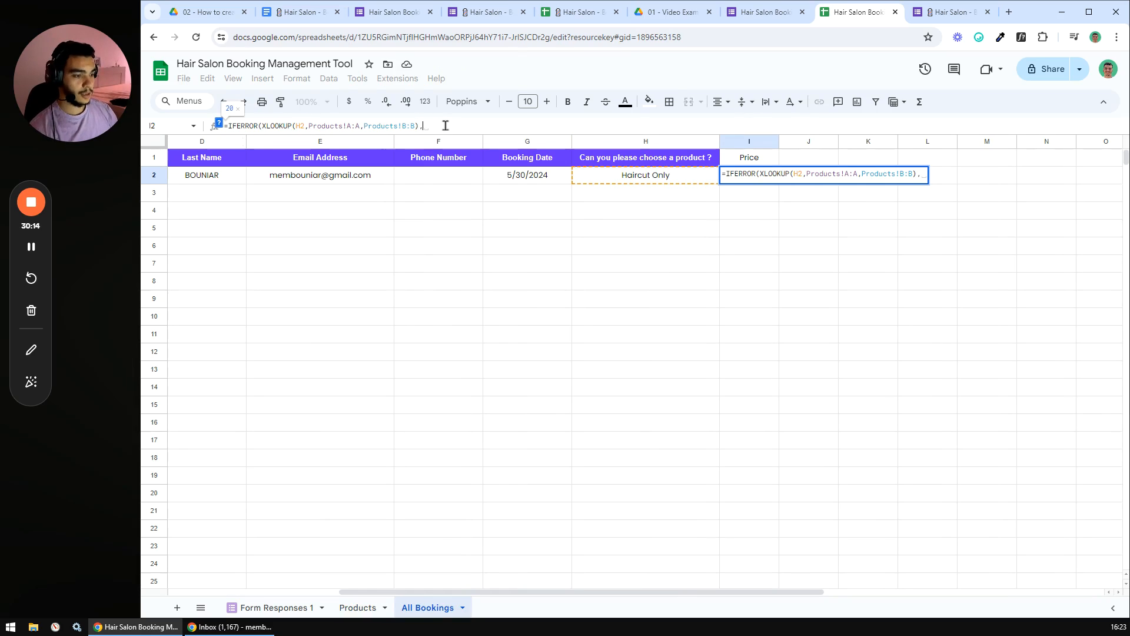
pyautogui.write(')')
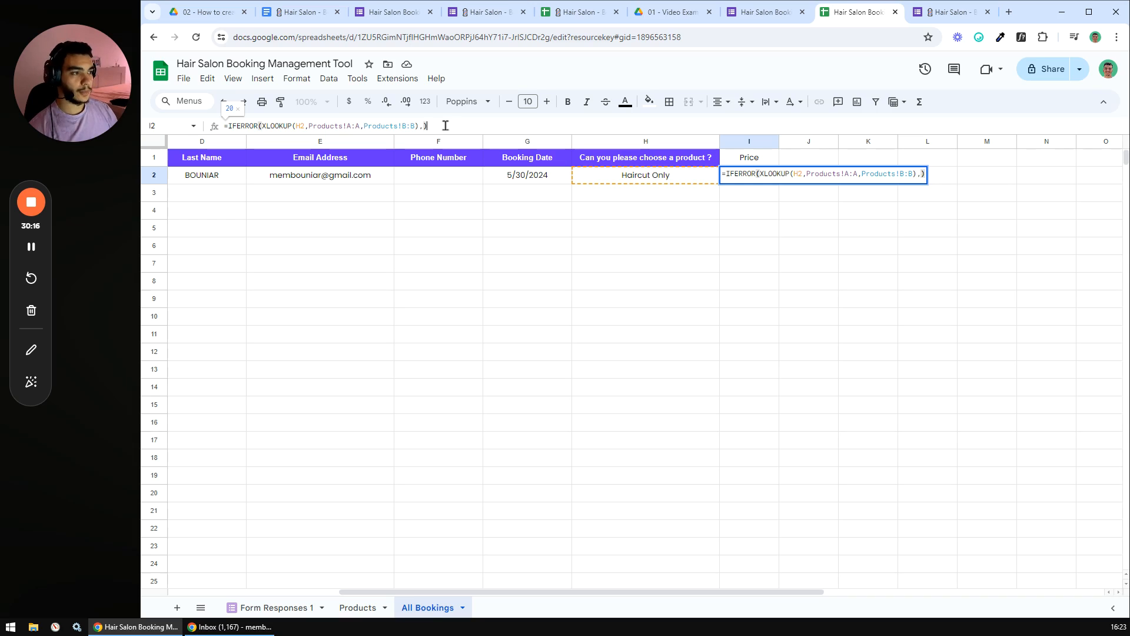
pyautogui.press('Return')
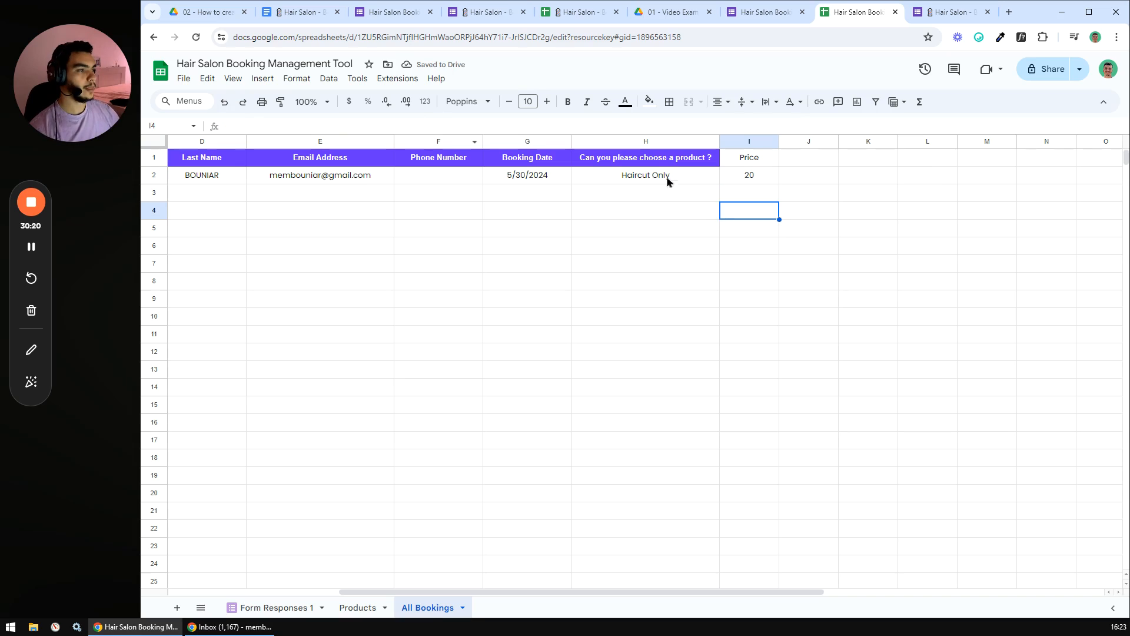
# - Copy H1's purple header formatting onto the Price header I1
pyautogui.click(642, 157)
pyautogui.click(280, 101)
pyautogui.click(749, 157)
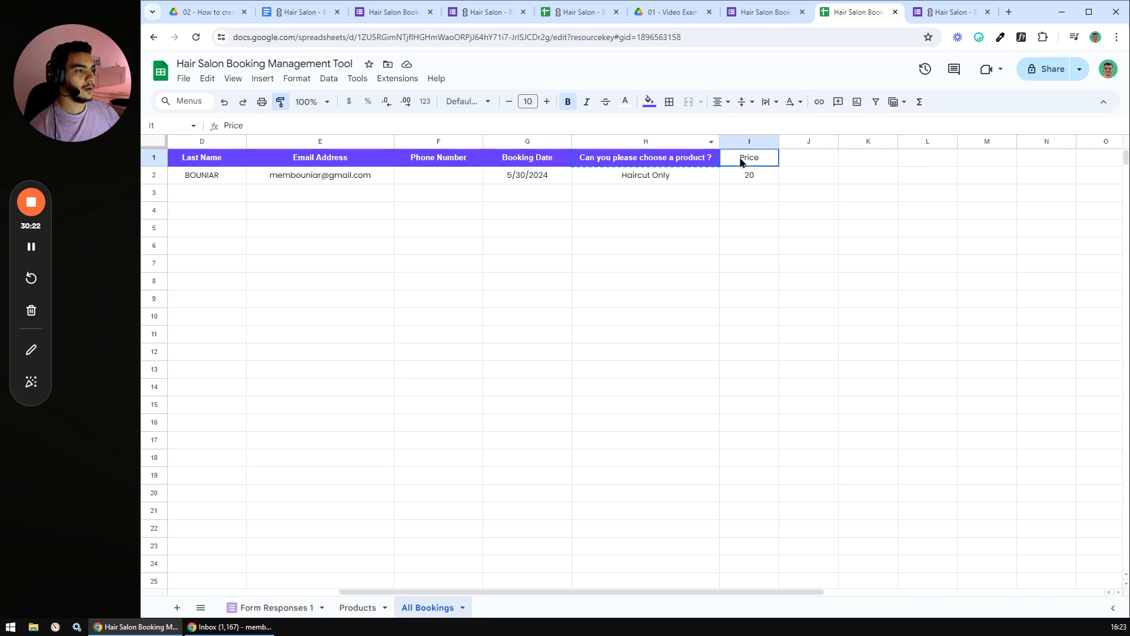
pyautogui.click(736, 245)
# - Format the Price column as currency so I2 shows $20.00
pyautogui.click(740, 178)
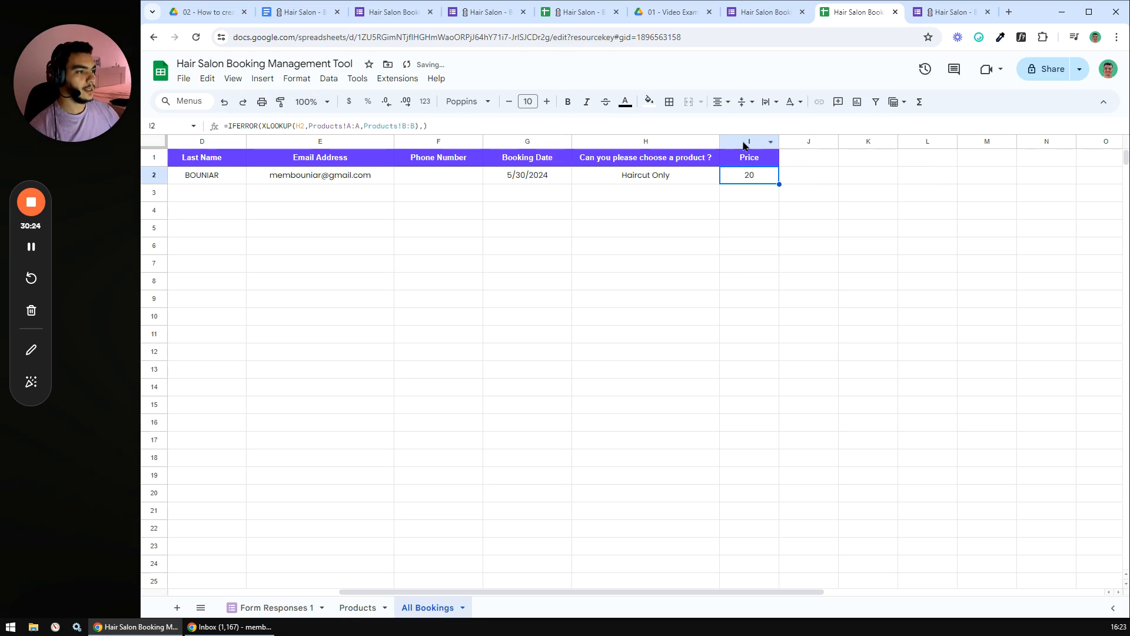
pyautogui.click(743, 142)
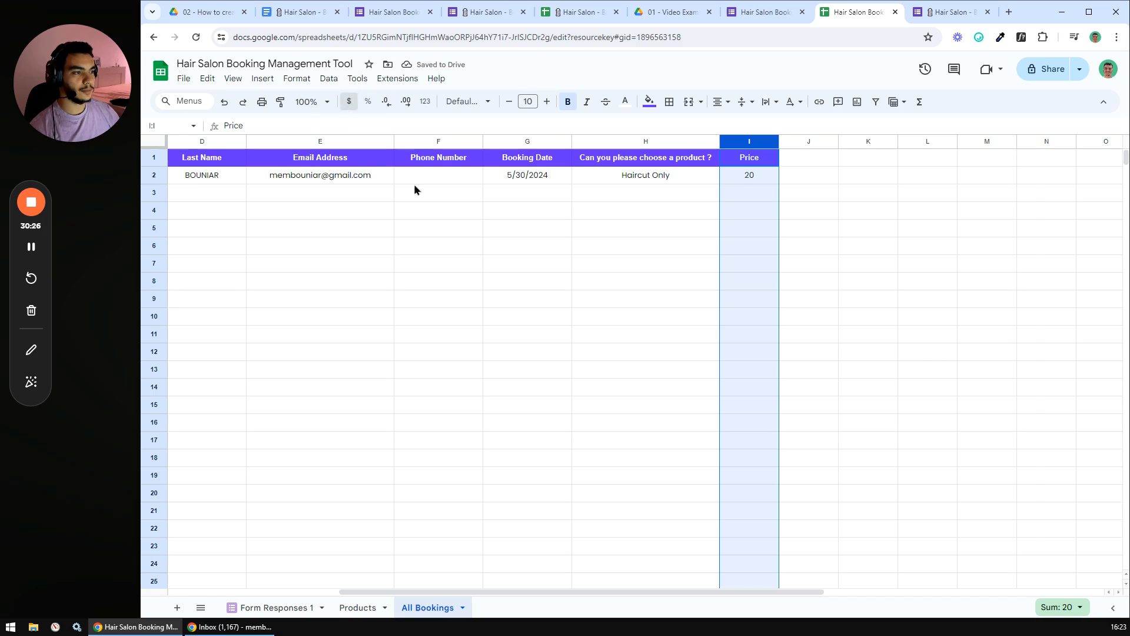
pyautogui.click(628, 266)
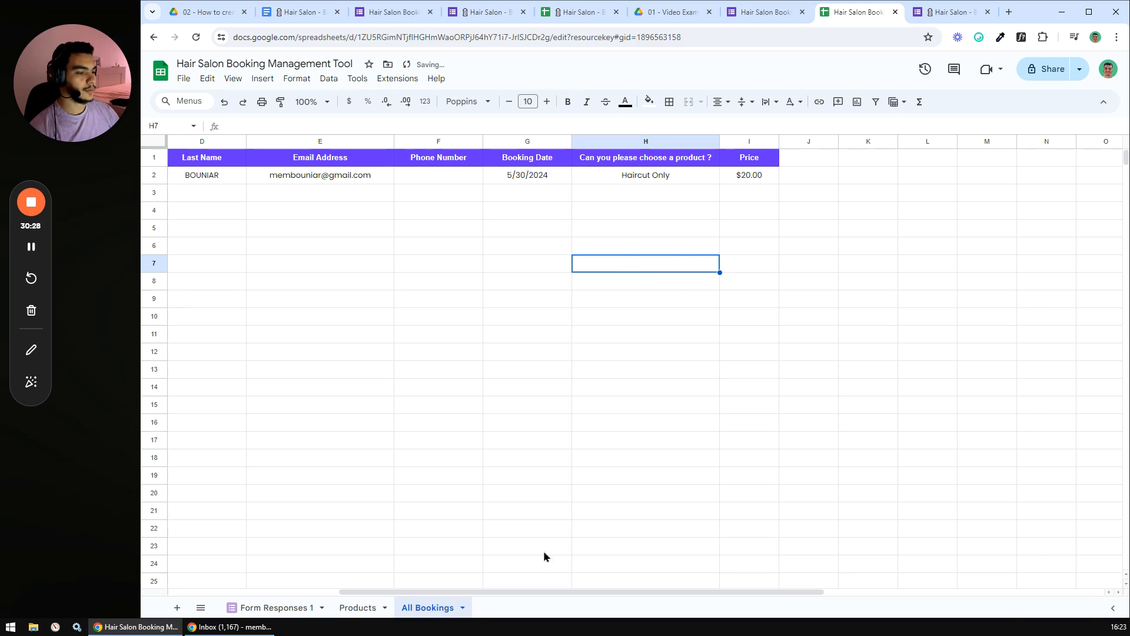
pyautogui.moveTo(591, 591); pyautogui.dragTo(555, 590)
pyautogui.click(773, 176)
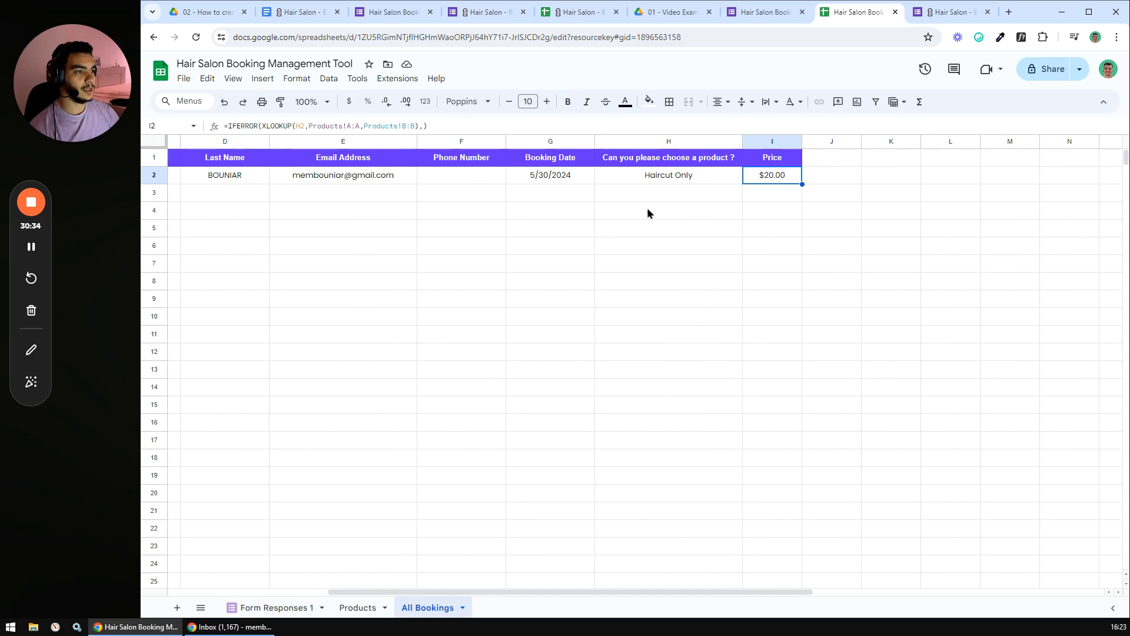
pyautogui.click(669, 177)
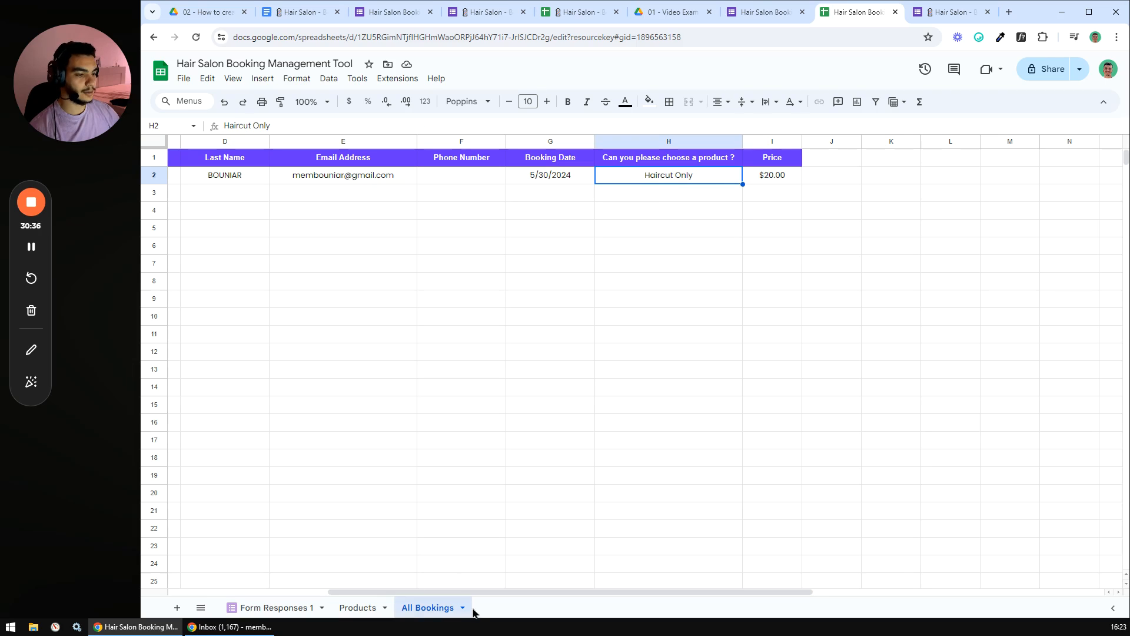
pyautogui.click(306, 13)
# - Tick off 'Automatically populate the Prices' in the Docs checklist and return to the booking spreadsheet
pyautogui.click(446, 308)
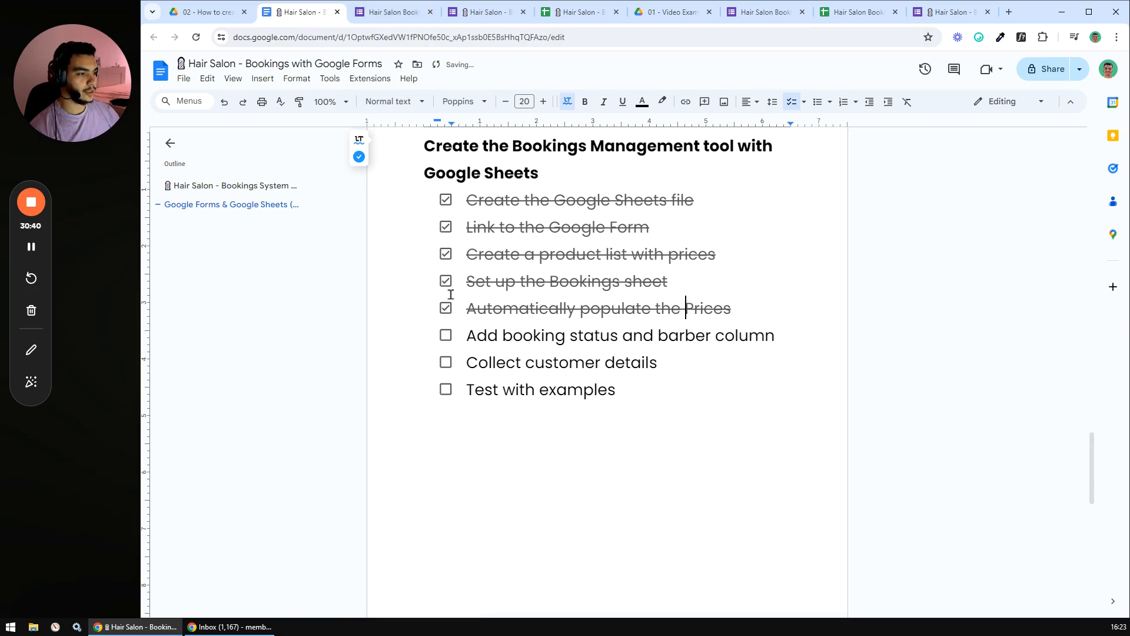
pyautogui.moveTo(467, 334); pyautogui.dragTo(775, 341)
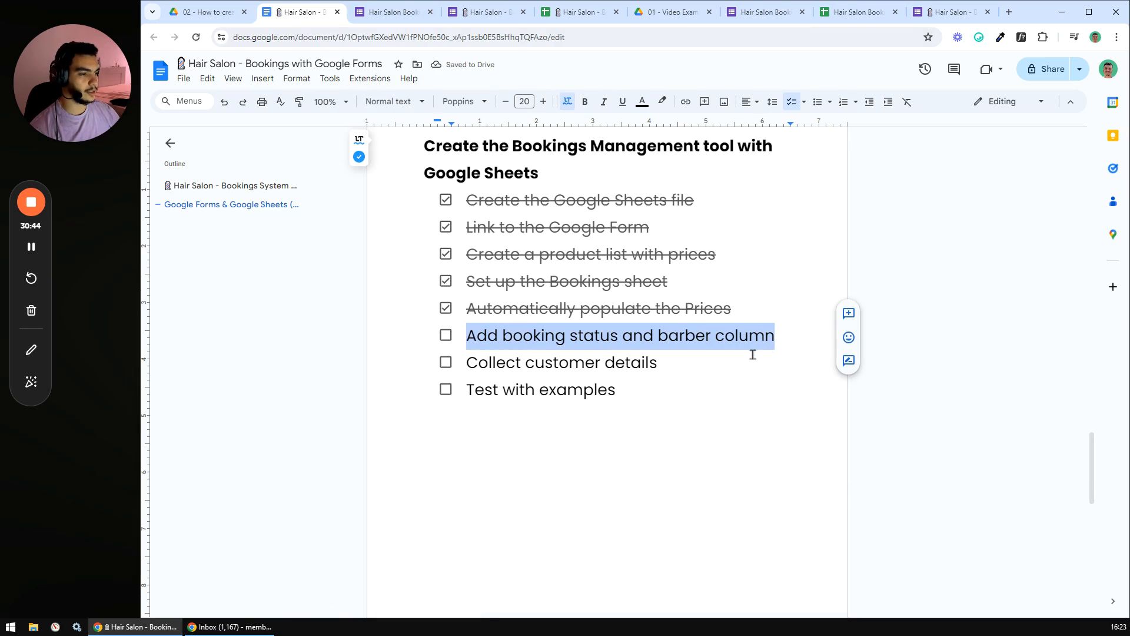
pyautogui.click(755, 352)
pyautogui.click(593, 336)
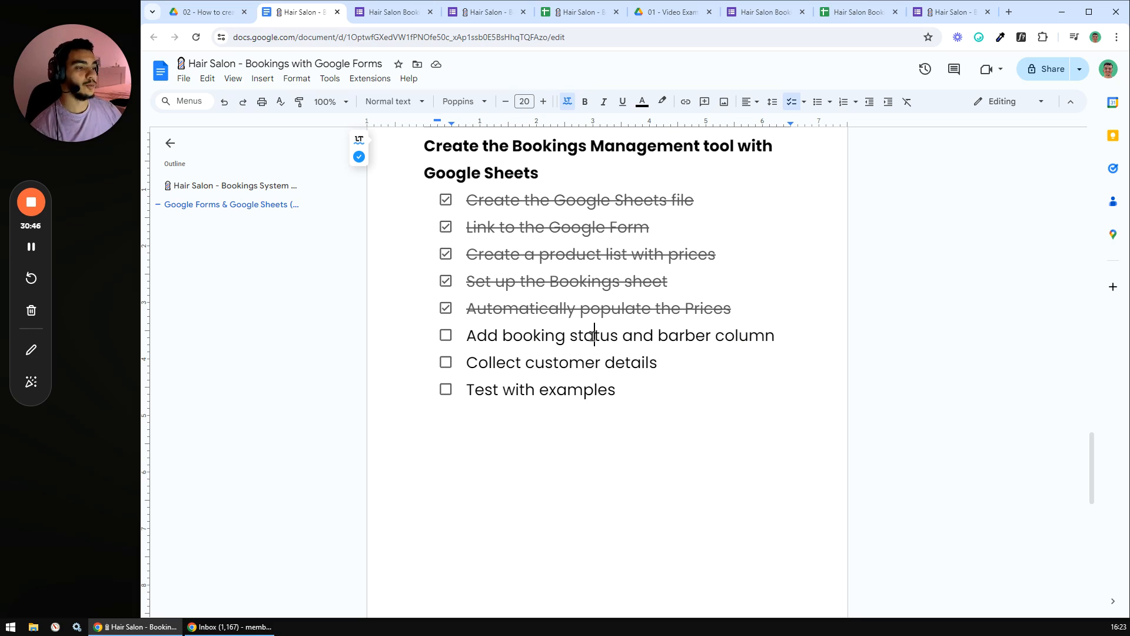
pyautogui.doubleClick(757, 335)
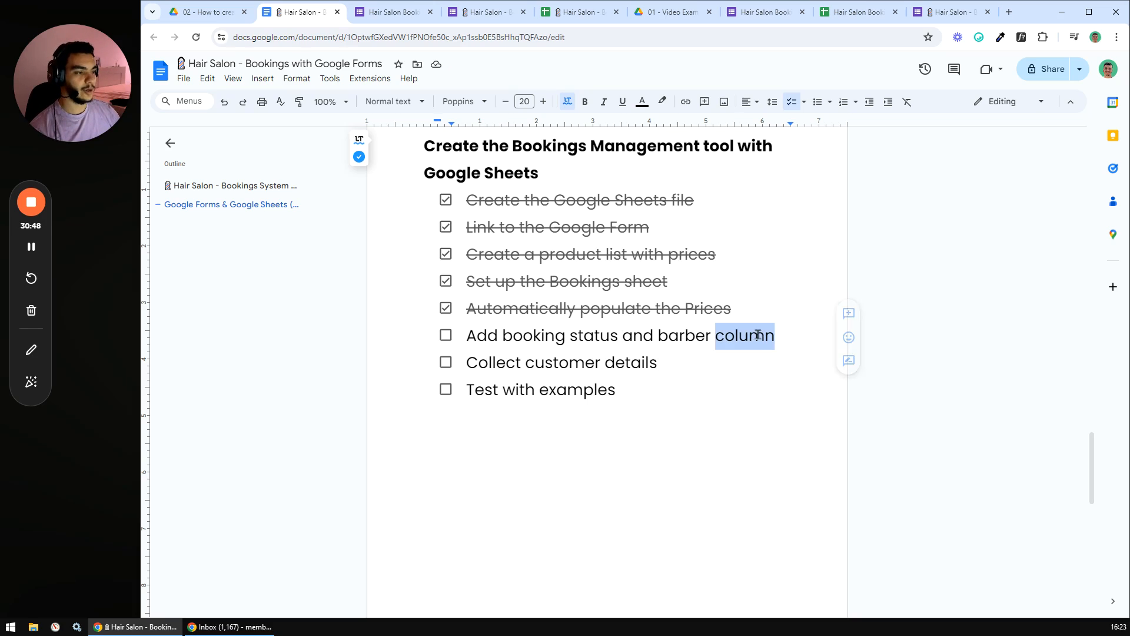
pyautogui.click(557, 323)
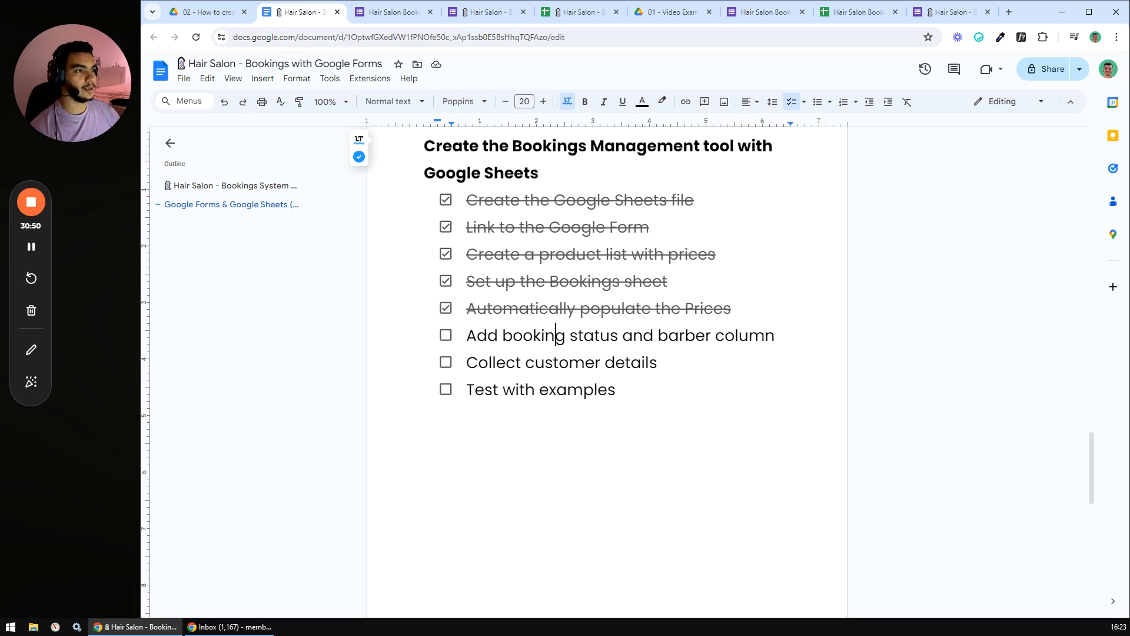
pyautogui.click(568, 12)
pyautogui.click(851, 14)
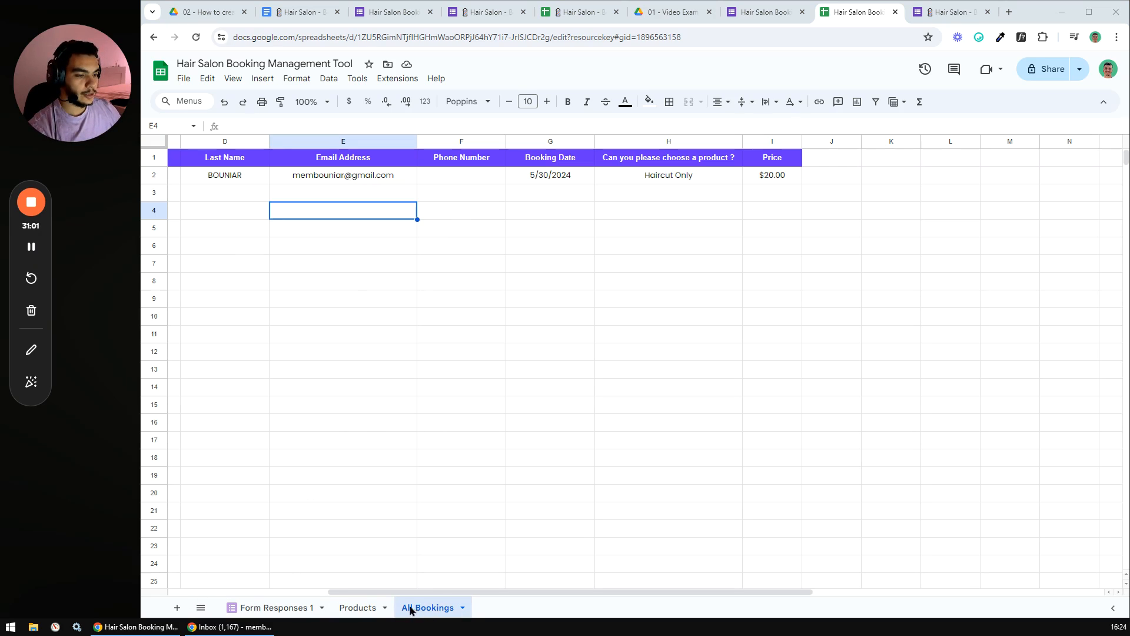
# - Duplicate the Products sheet, place it after All Bookings and rename it 'Dropdowns'
pyautogui.click(385, 607)
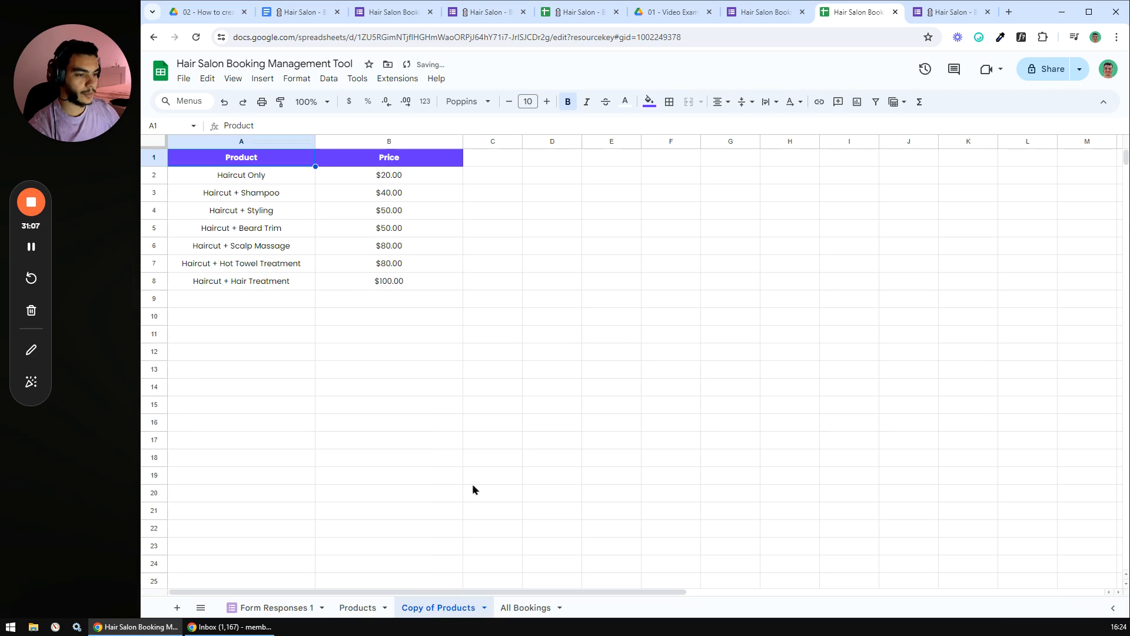
pyautogui.moveTo(439, 609); pyautogui.dragTo(502, 607)
pyautogui.doubleClick(502, 607)
pyautogui.write('Dropdowns')
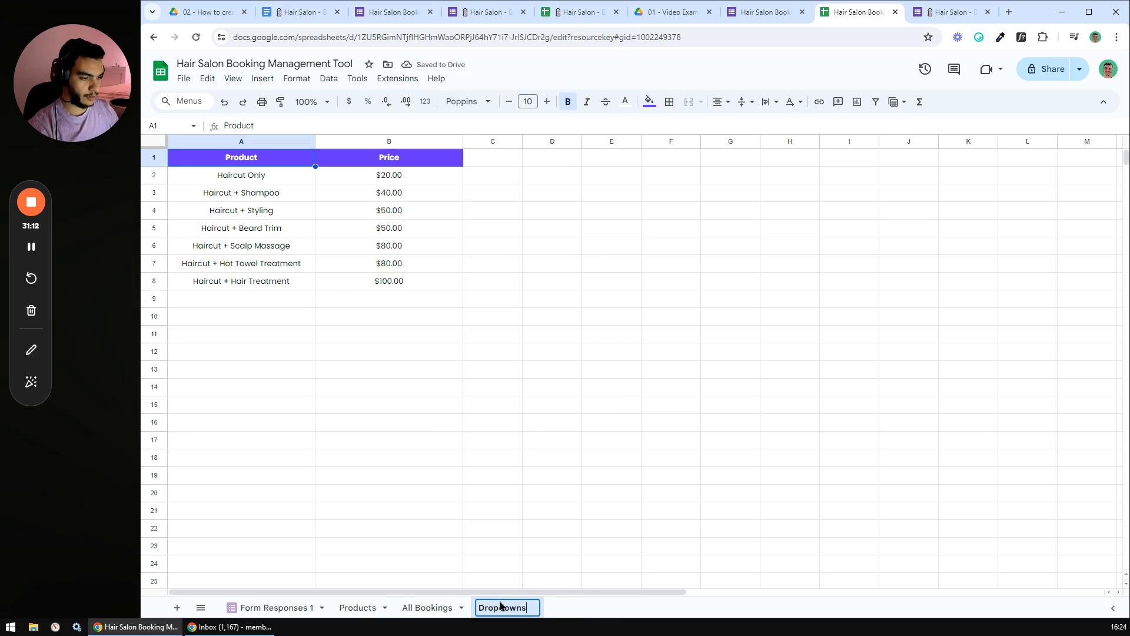
pyautogui.press('Return')
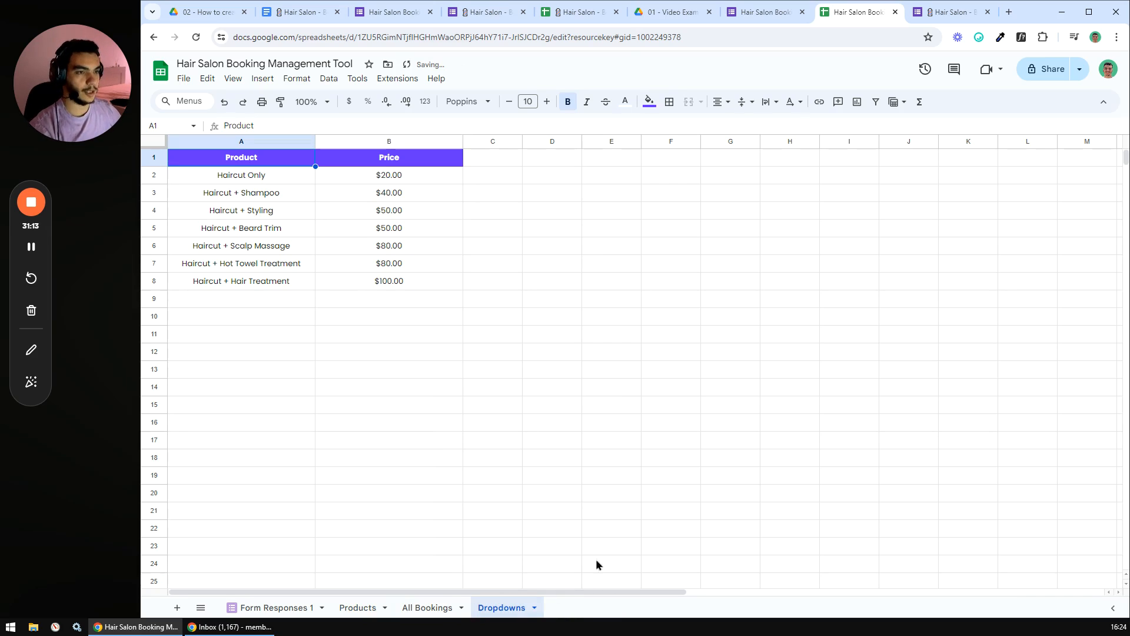
pyautogui.click(359, 178)
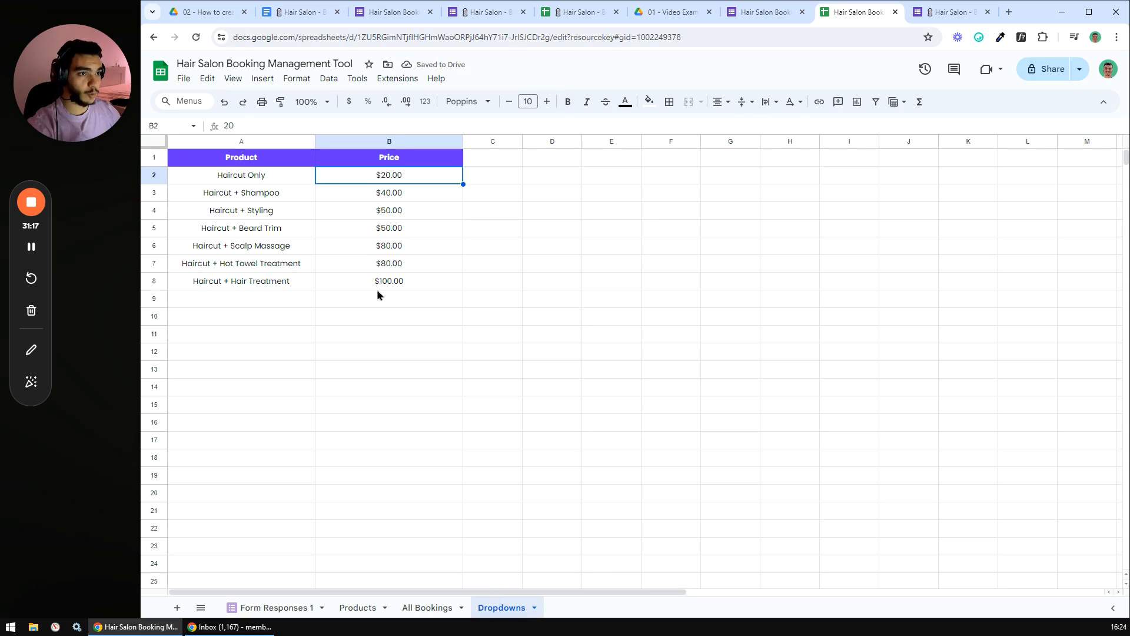
# - Change the headers to 'Booking Status' in A1 and 'Barbers' in B1
pyautogui.click(268, 162)
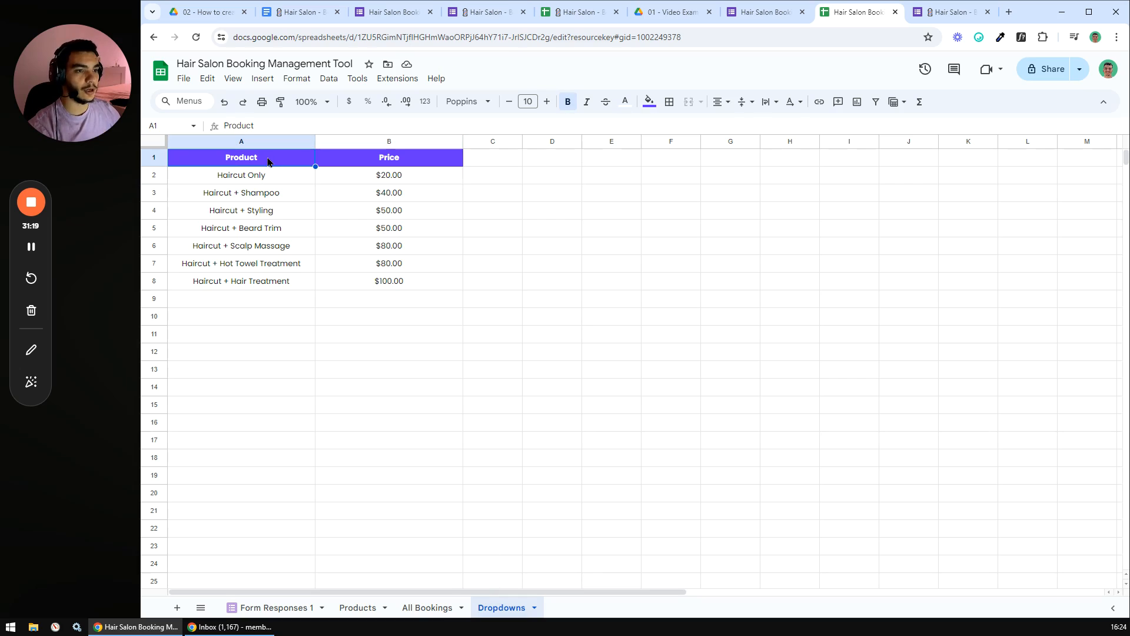
pyautogui.write('Status')
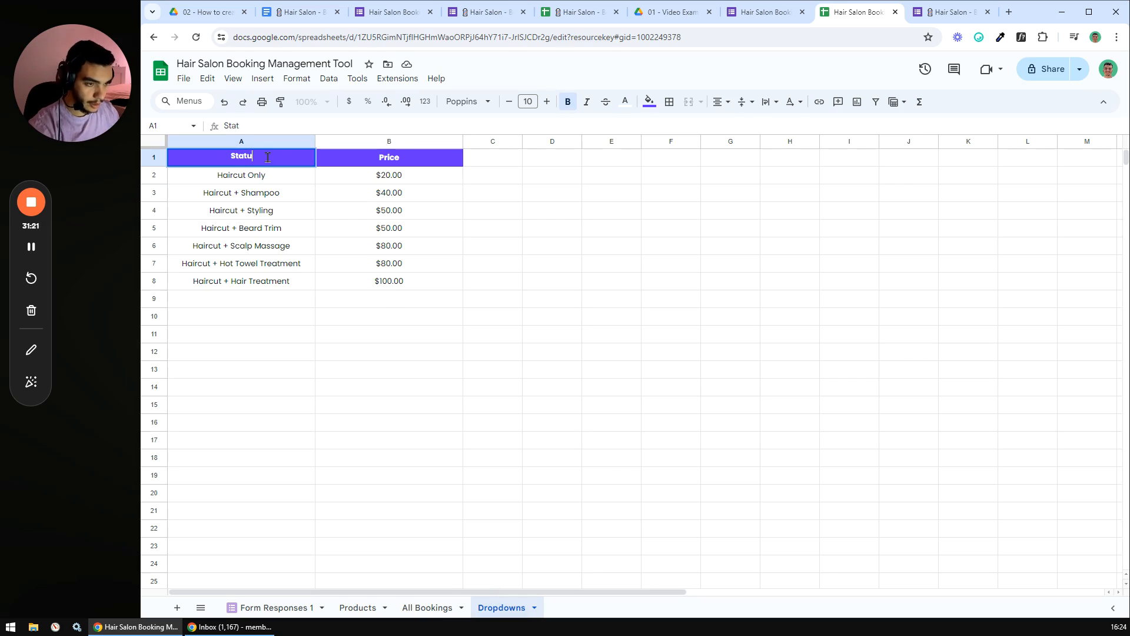
pyautogui.click(224, 125)
pyautogui.write('Booking')
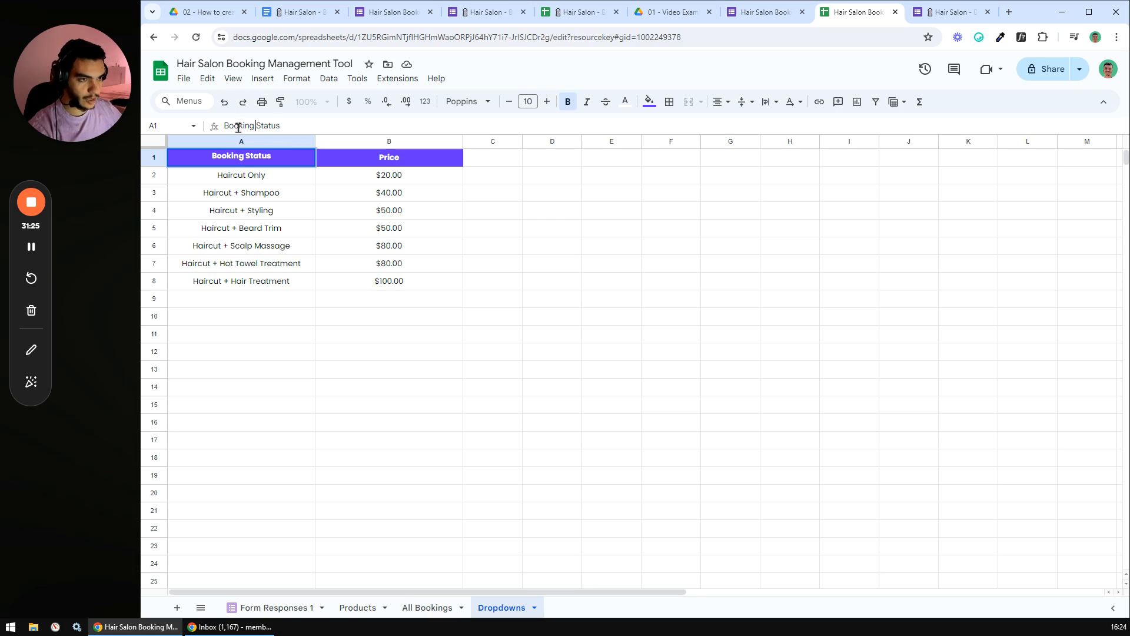
pyautogui.click(401, 160)
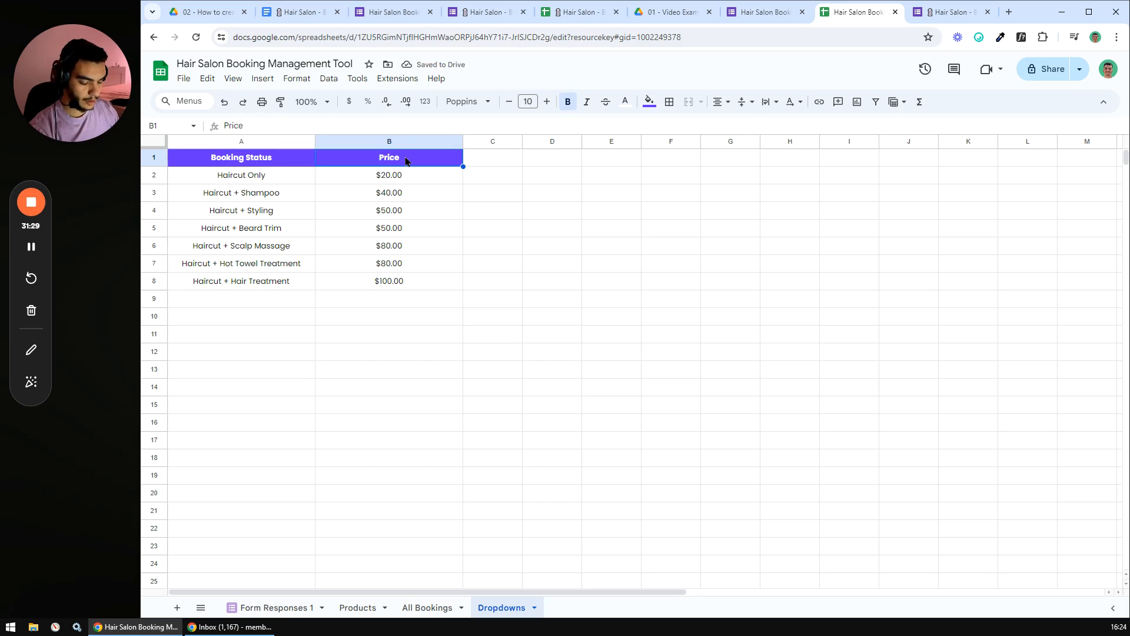
pyautogui.write('Barbers')
pyautogui.press('Return')
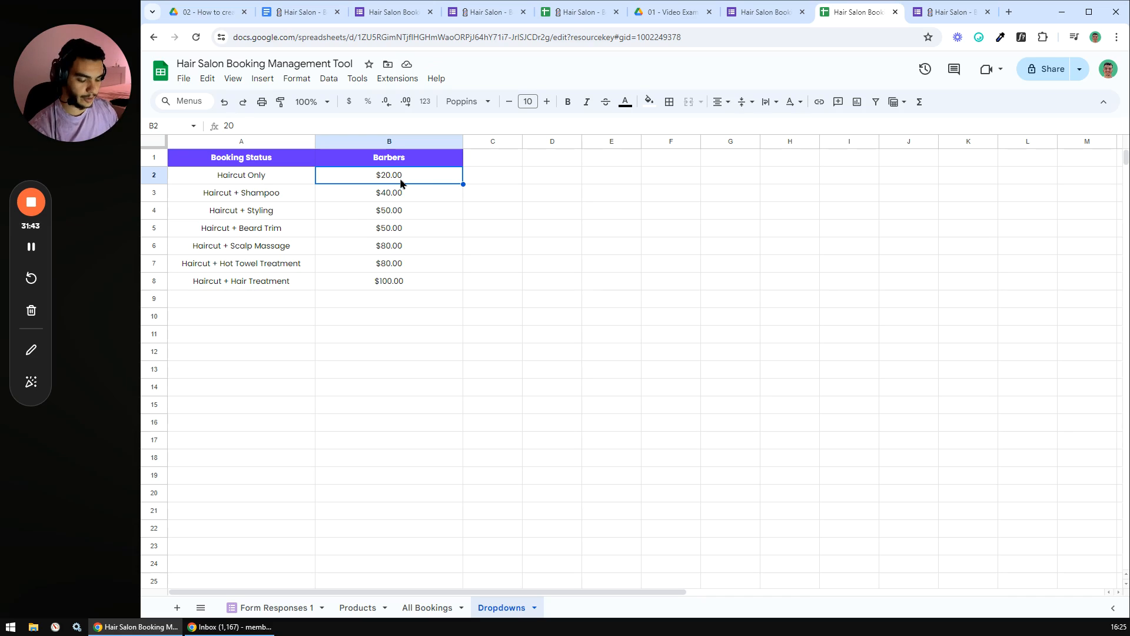
# - List Barber 01 through Barber 07 in B2:B8 by filling down the series
pyautogui.write('Barber 01')
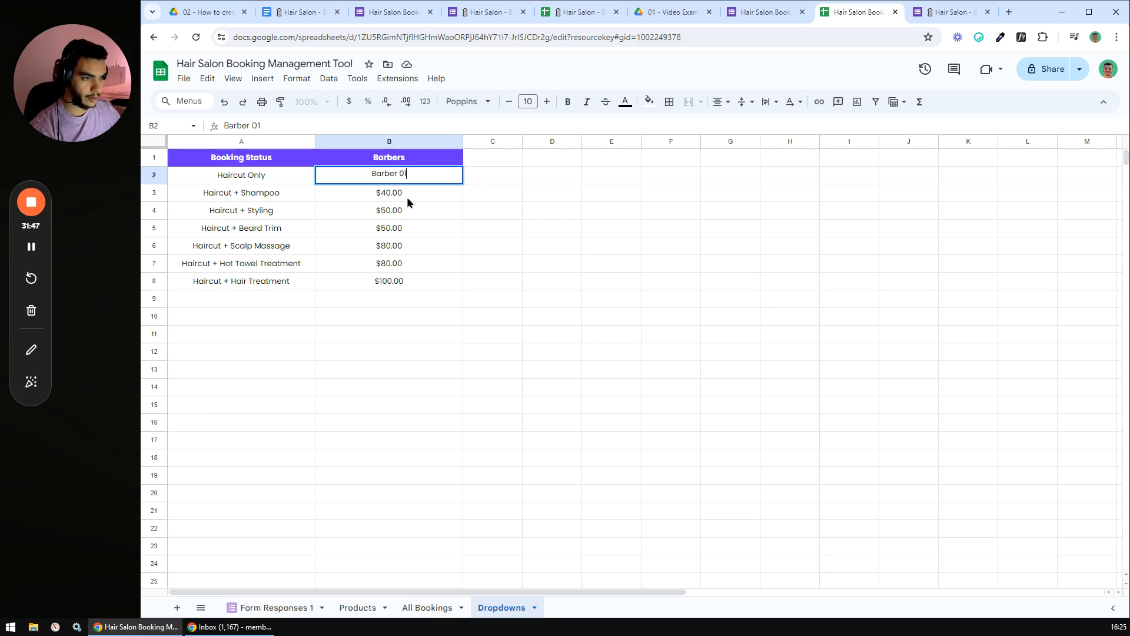
pyautogui.press('Return')
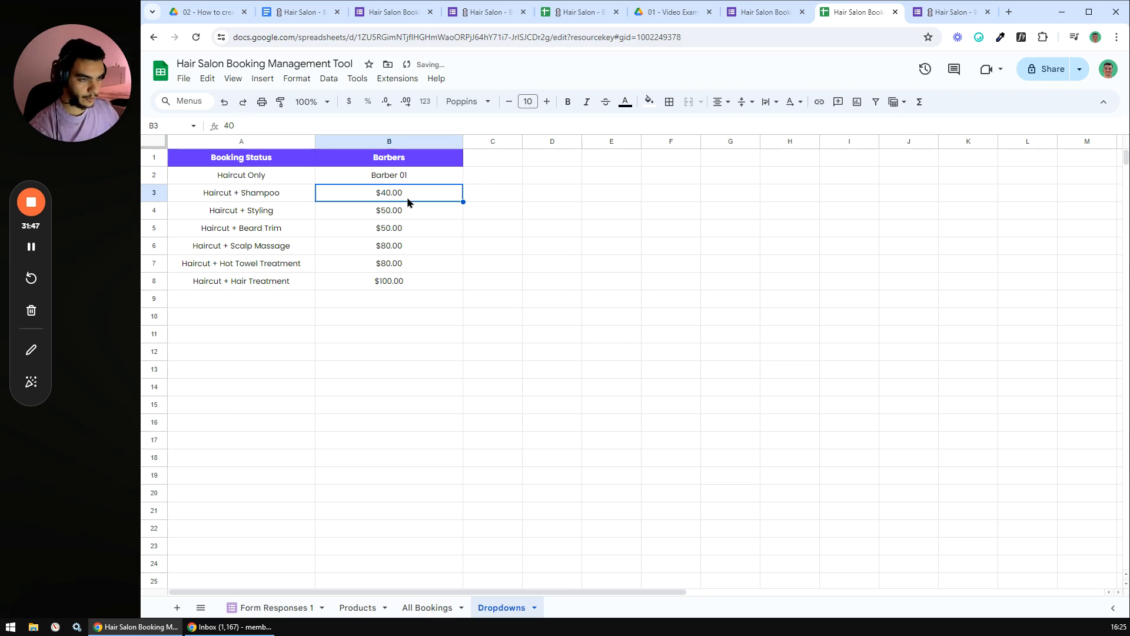
pyautogui.write('Bar')
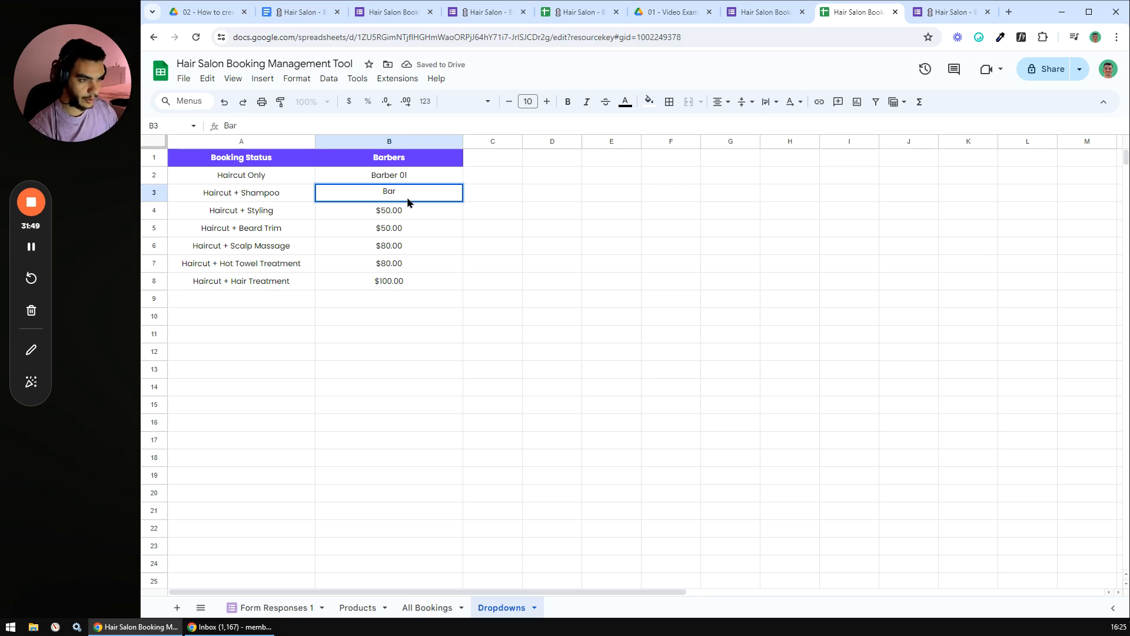
pyautogui.write('ber 02')
pyautogui.press('Return')
pyautogui.moveTo(417, 178); pyautogui.dragTo(433, 285)
pyautogui.click(431, 314)
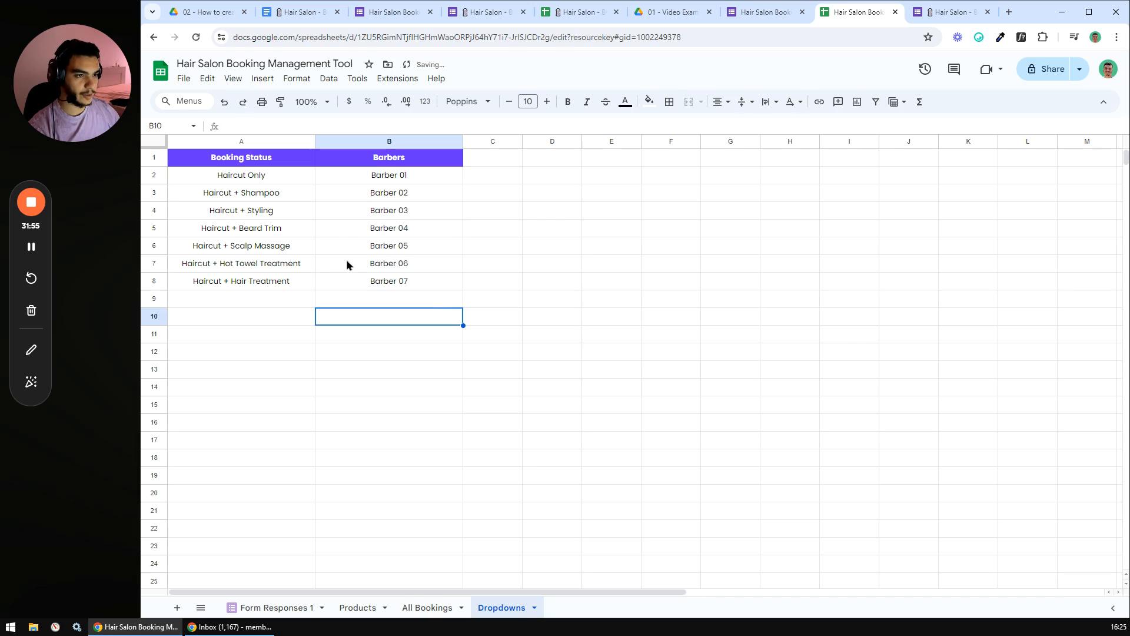
pyautogui.moveTo(262, 177); pyautogui.dragTo(269, 279)
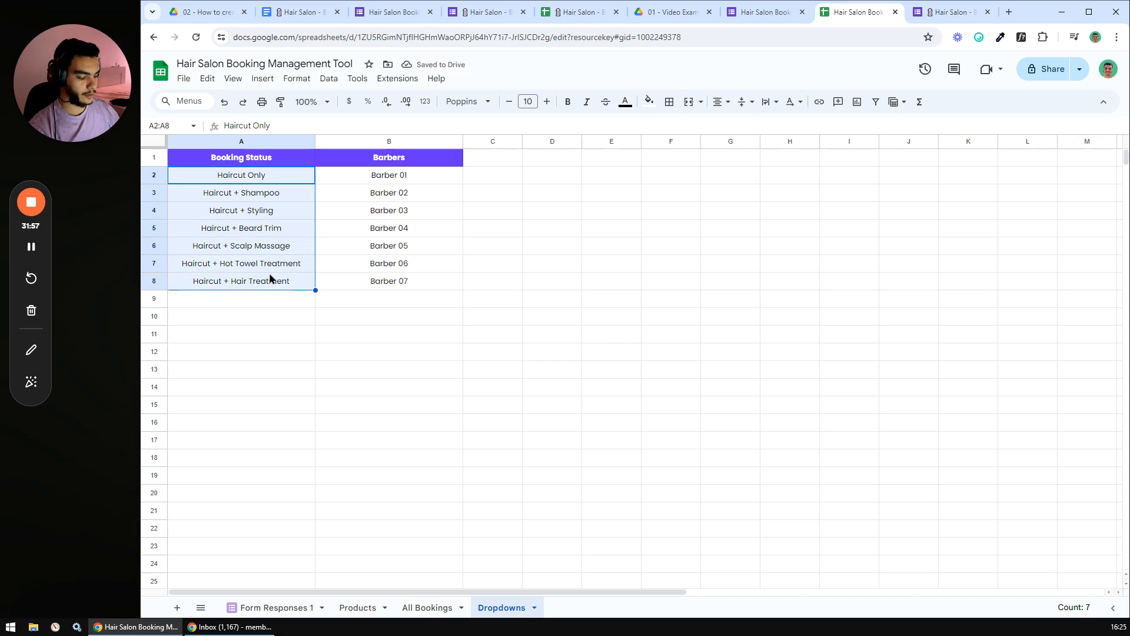
# - Clear the old product names and enter Draft, Confirmed and Paid in A2:A4
pyautogui.press('Delete')
pyautogui.click(266, 172)
pyautogui.write('Draft')
pyautogui.press('Return')
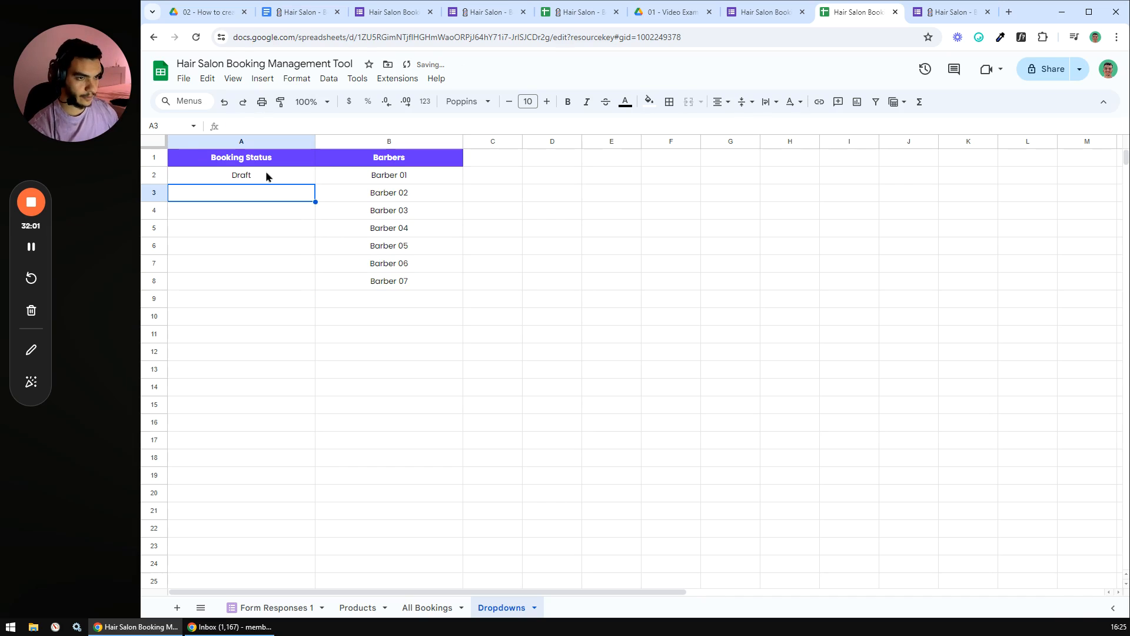
pyautogui.write('Confirmed')
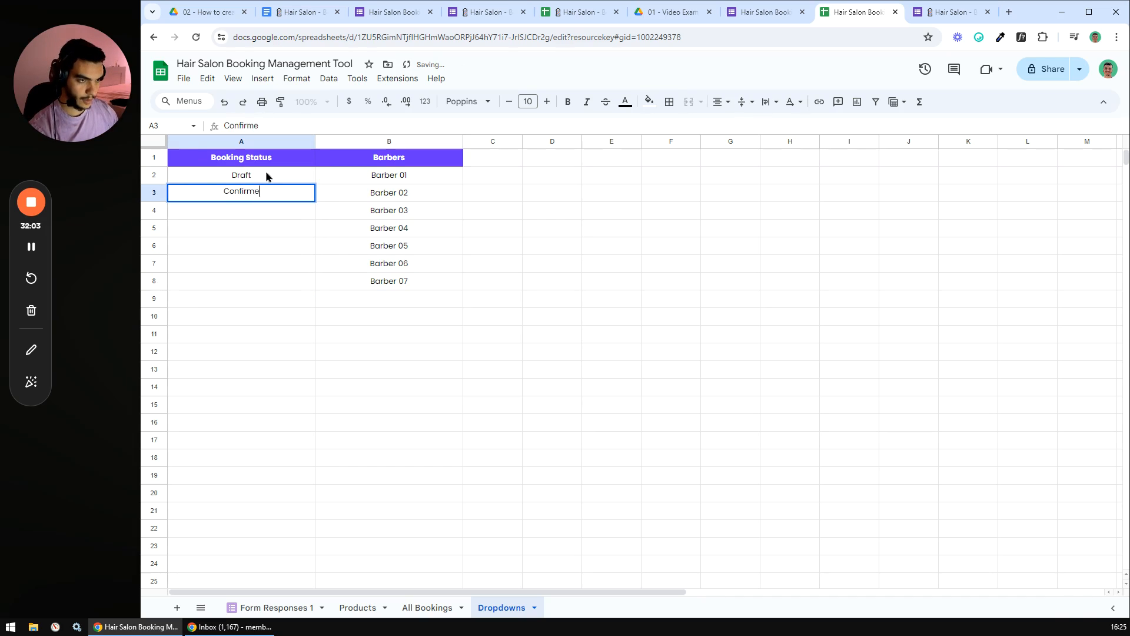
pyautogui.press('Return')
pyautogui.write('Paid')
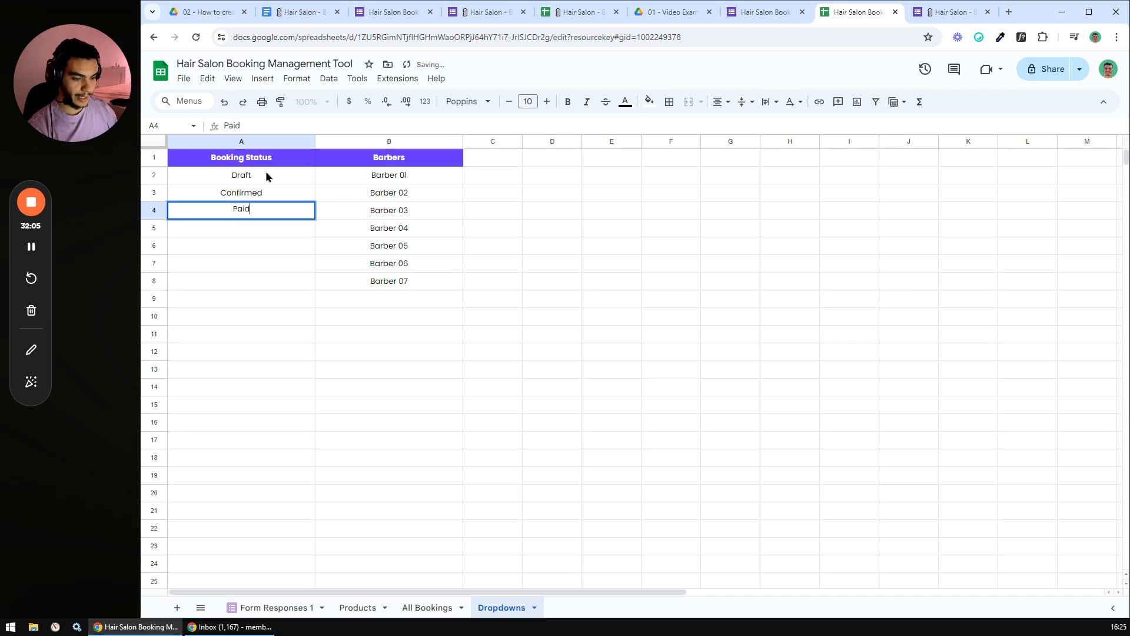
pyautogui.press('Return')
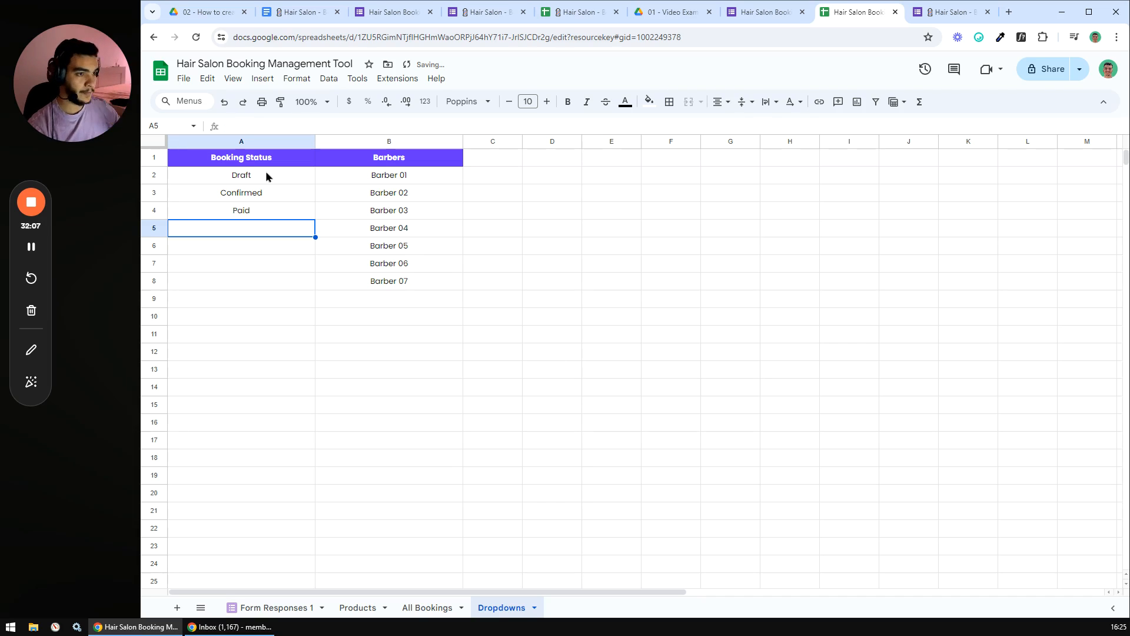
pyautogui.moveTo(246, 163); pyautogui.dragTo(422, 281)
pyautogui.click(402, 315)
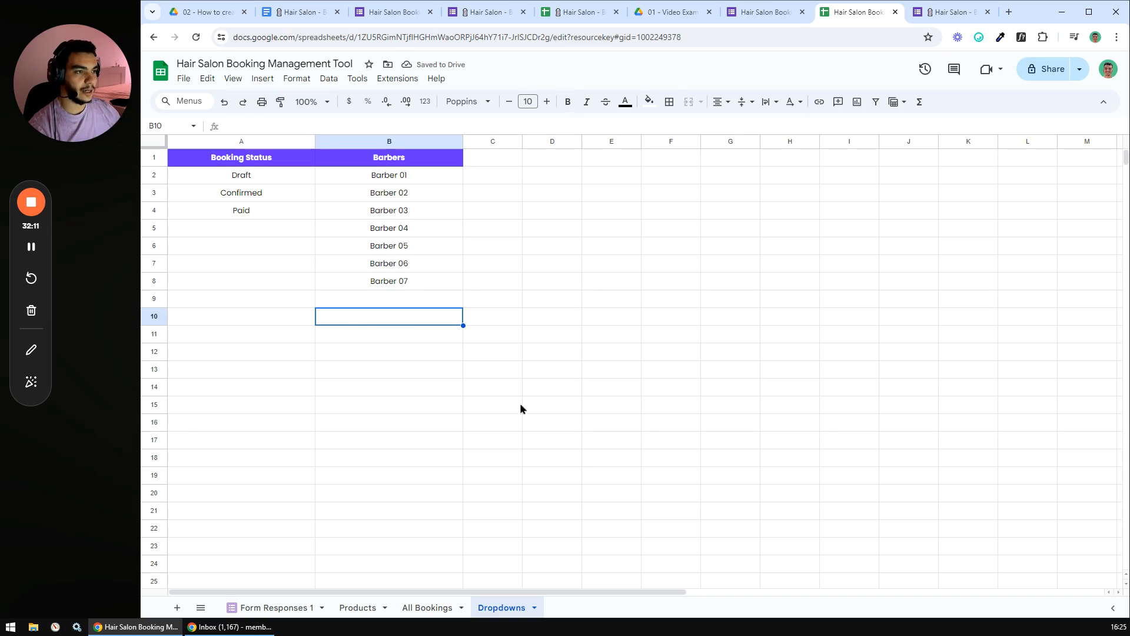
# - On All Bookings, add the headers 'Booking Status' in J1 and 'Barber' in K1
pyautogui.click(435, 613)
pyautogui.moveTo(478, 597); pyautogui.dragTo(608, 594)
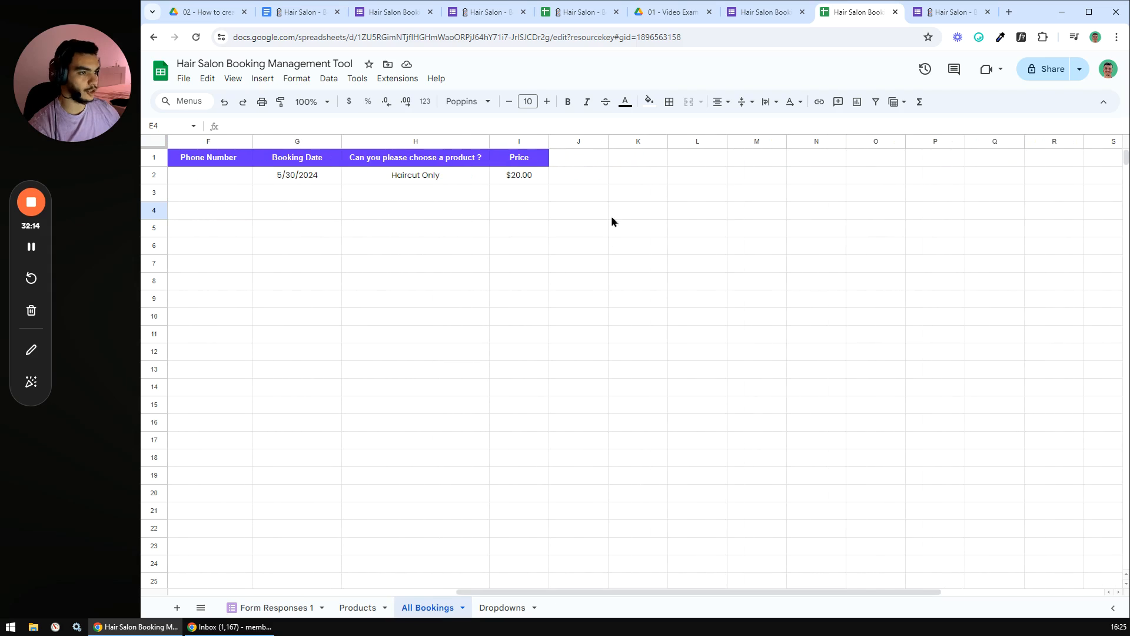
pyautogui.click(567, 162)
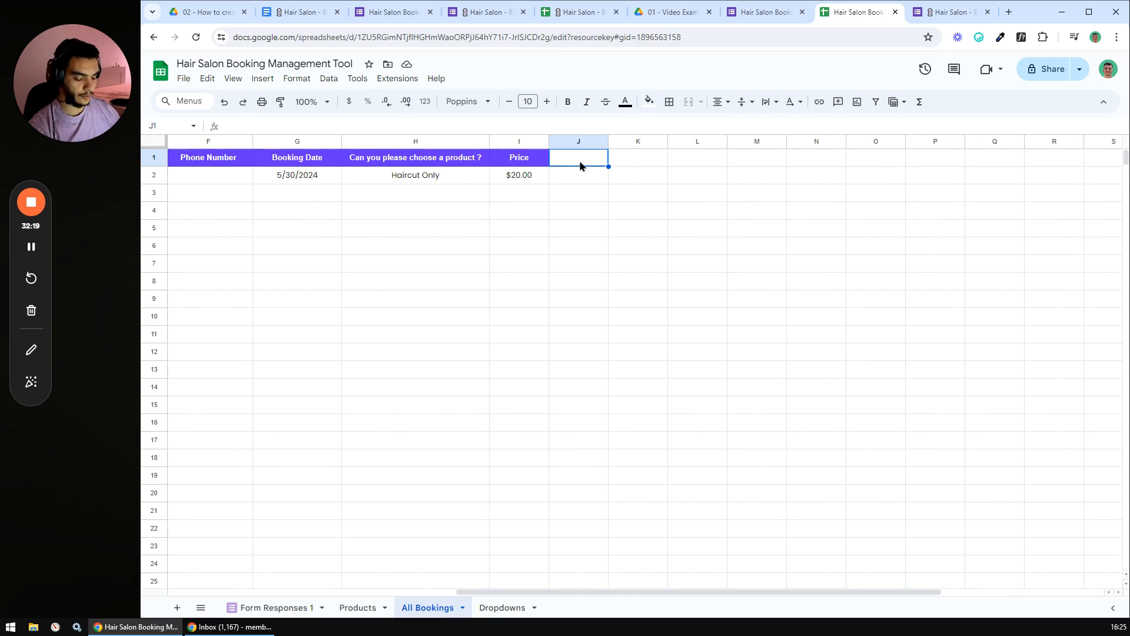
pyautogui.write('Booking S')
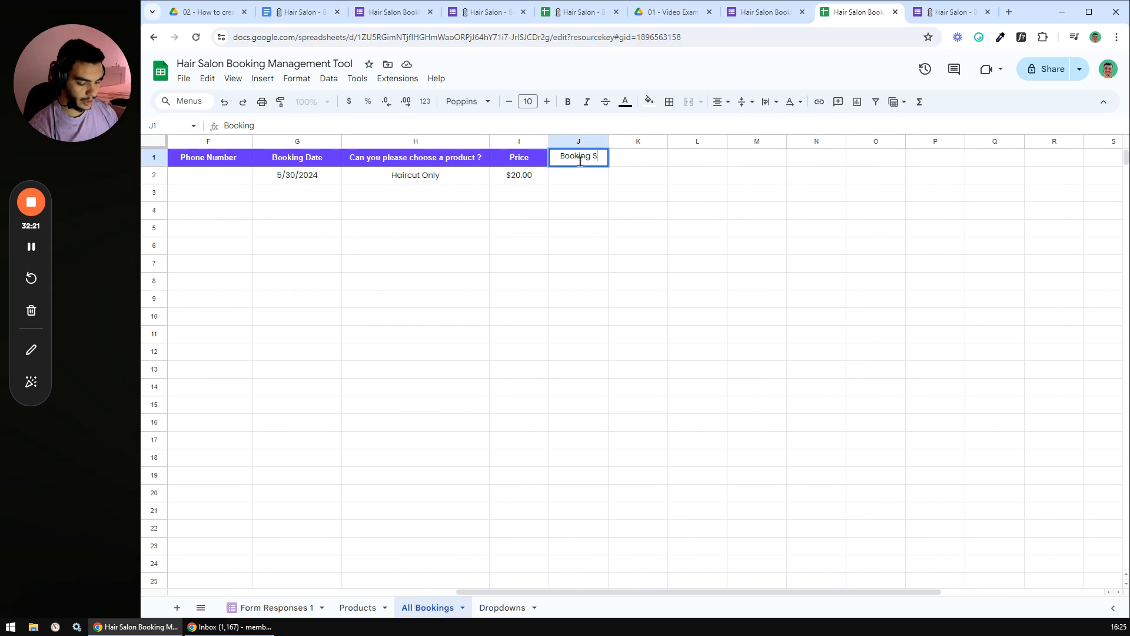
pyautogui.write('tu')
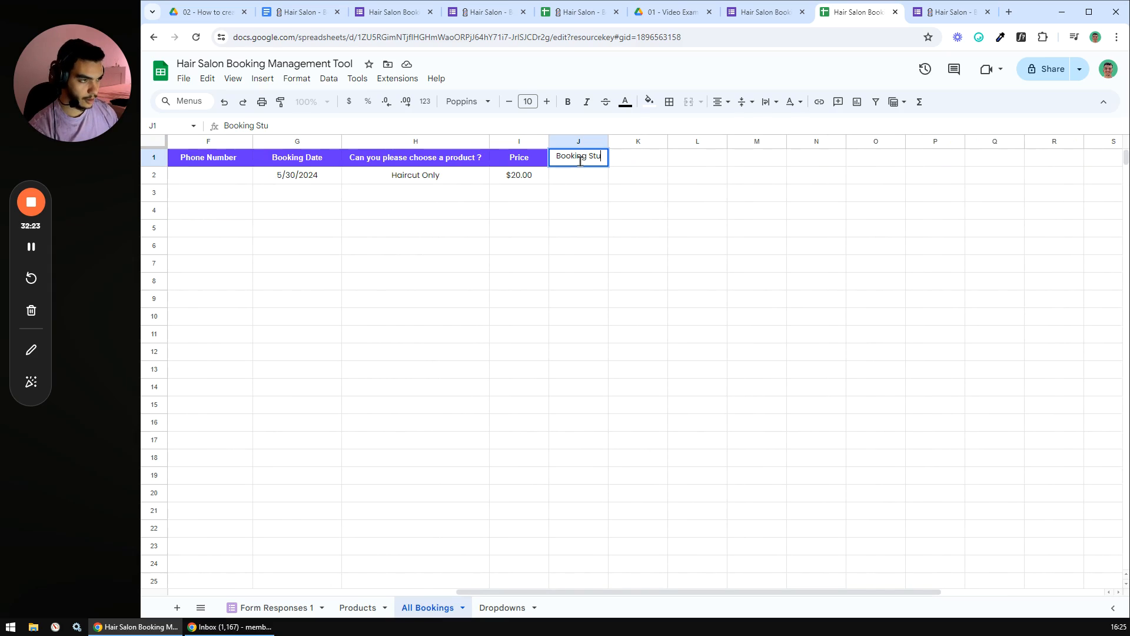
pyautogui.write('tus')
pyautogui.press('BackSpace')
pyautogui.press('BackSpace')
pyautogui.press('BackSpace')
pyautogui.press('BackSpace')
pyautogui.write('atus')
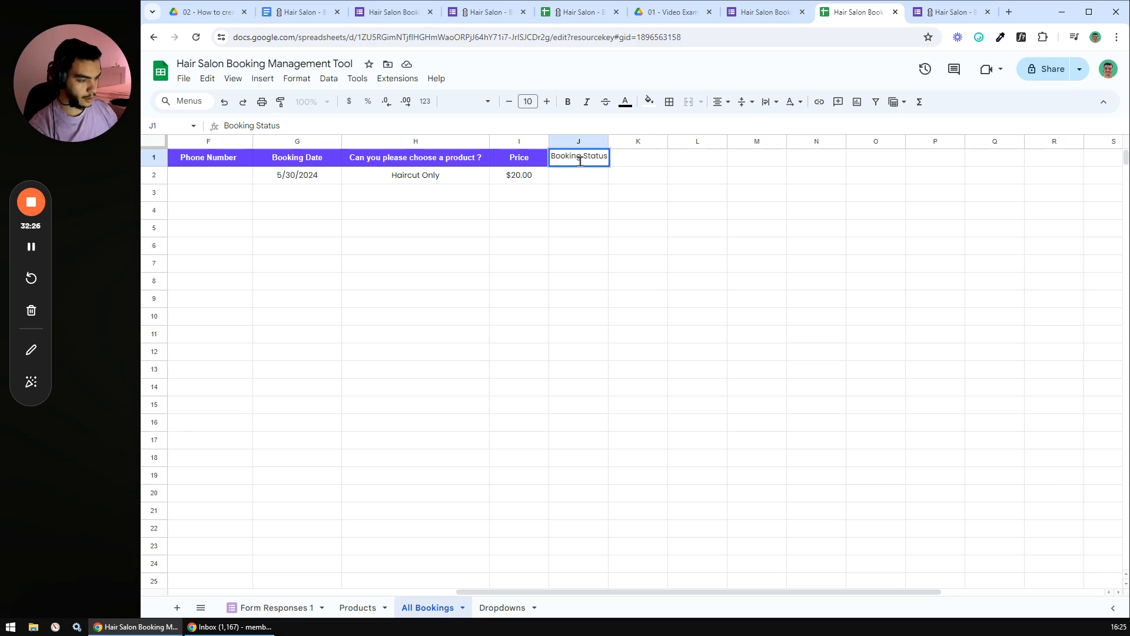
pyautogui.press('Tab')
pyautogui.write('B')
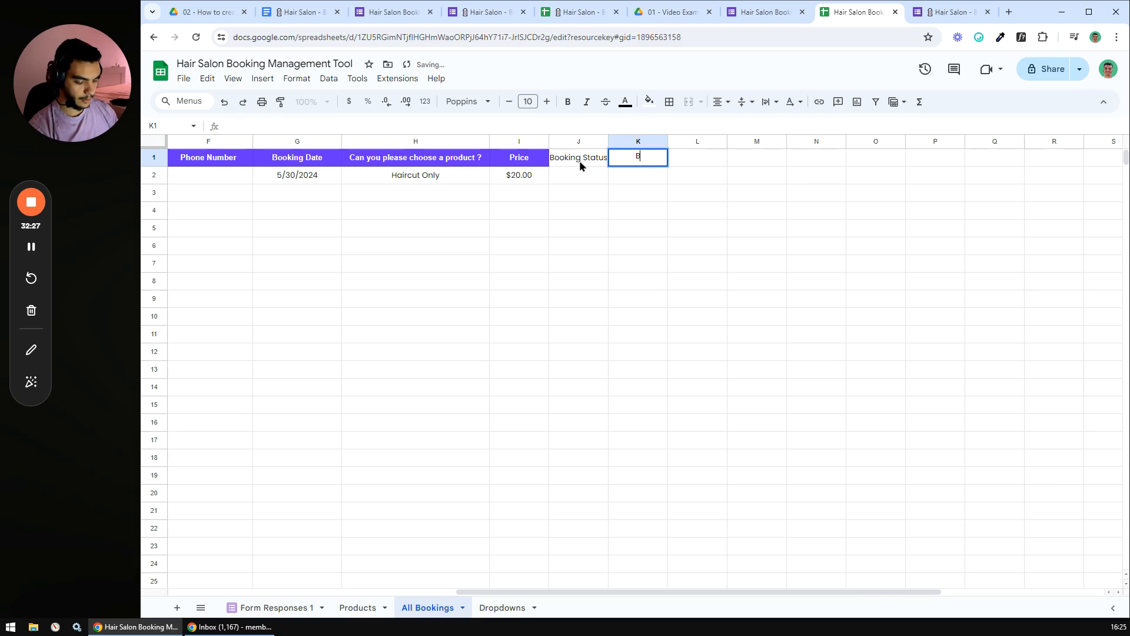
pyautogui.write('arber')
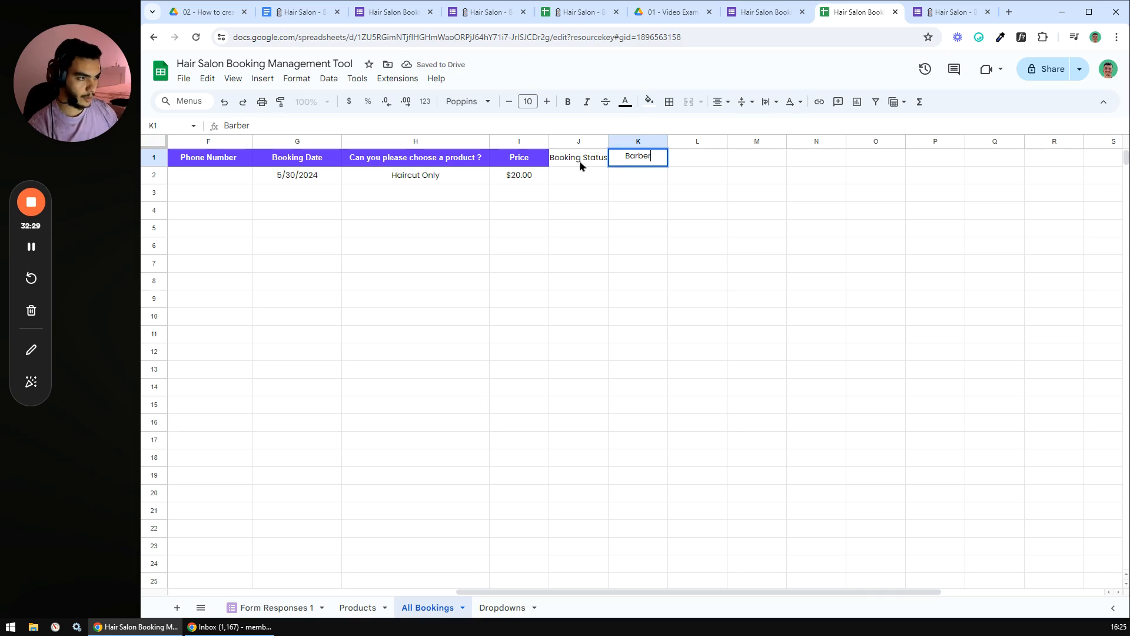
pyautogui.press('Return')
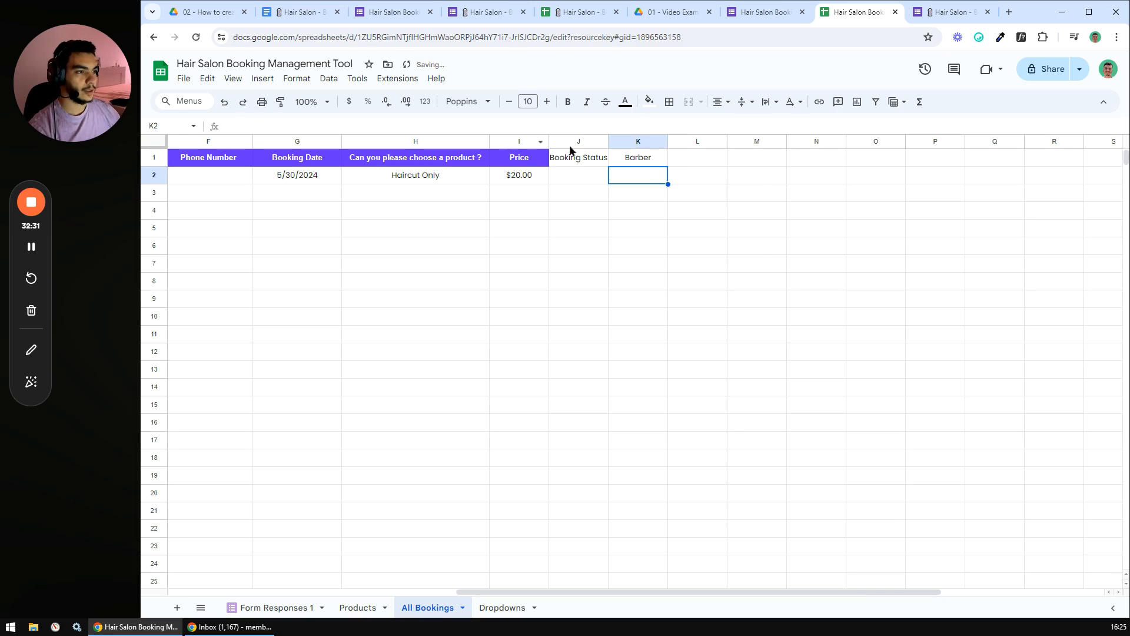
# - Resize columns J and K to a width of 150
pyautogui.rightClick(571, 142)
pyautogui.click(621, 346)
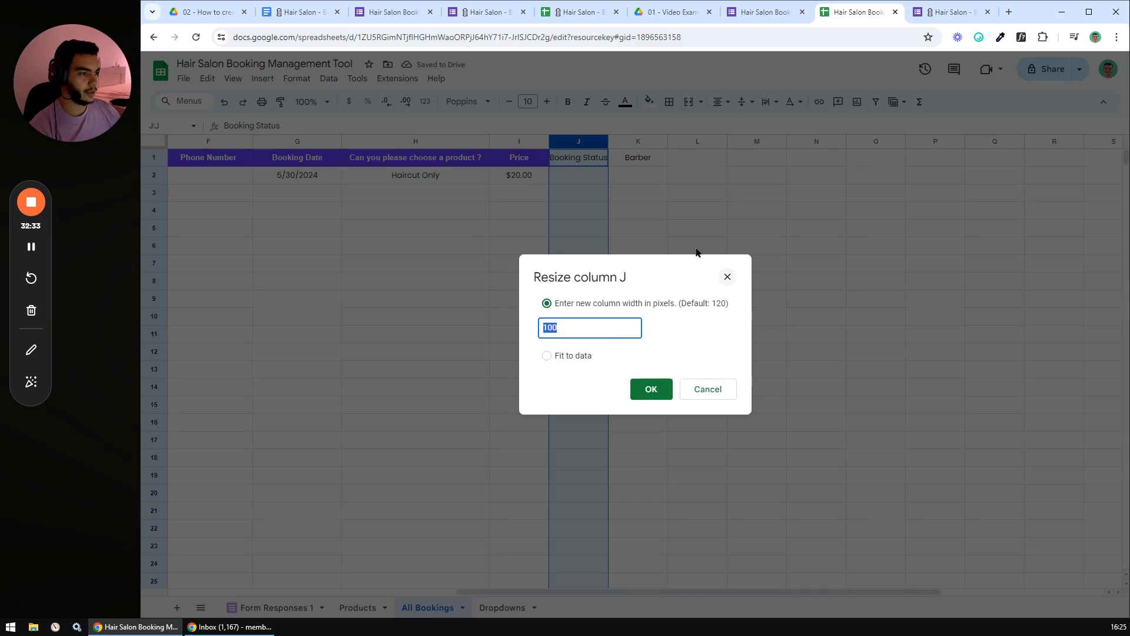
pyautogui.press('Escape')
pyautogui.keyDown('shift'); pyautogui.click(633, 143); pyautogui.keyUp('shift')
pyautogui.rightClick(636, 143)
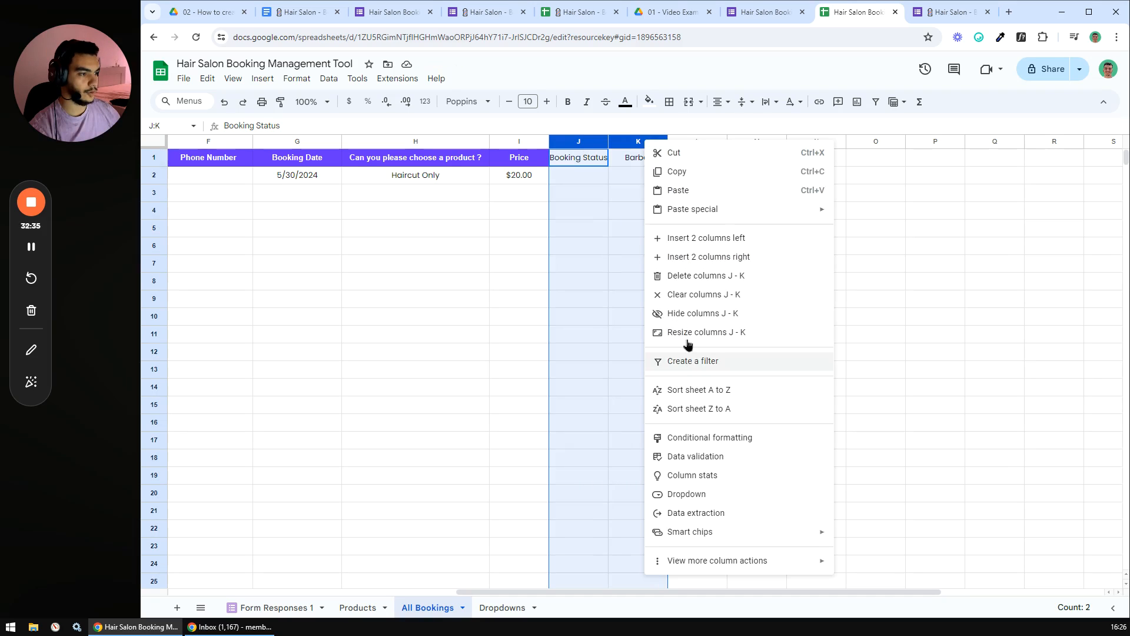
pyautogui.click(692, 329)
pyautogui.write('150')
pyautogui.press('Return')
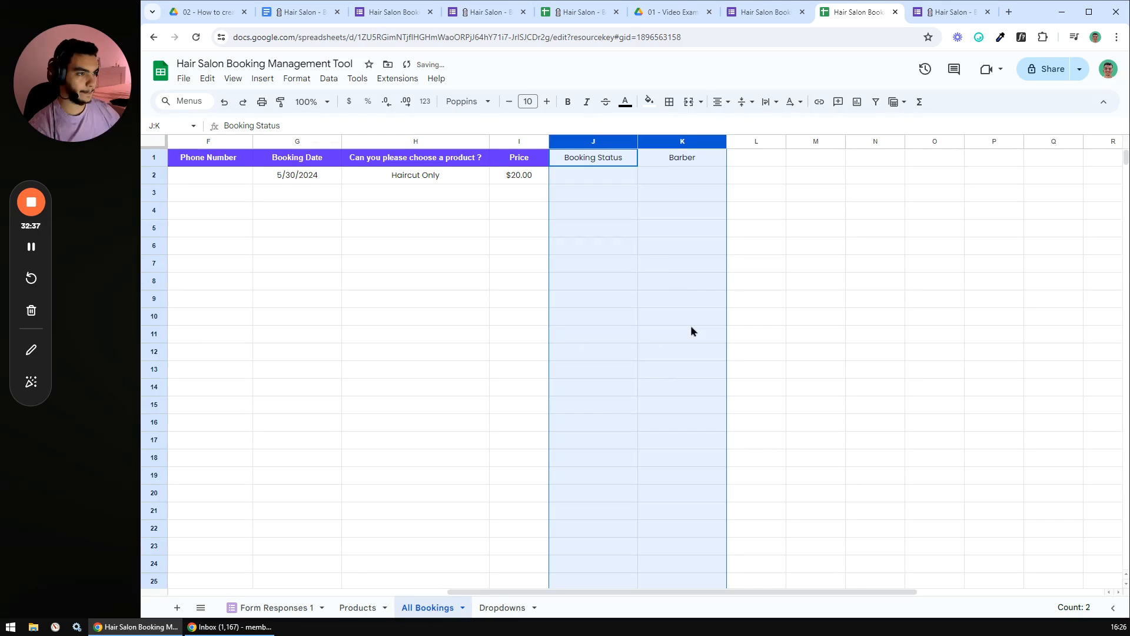
pyautogui.click(663, 287)
# - Copy the Price header's formatting onto J1:K1 with Paint format
pyautogui.click(520, 157)
pyautogui.click(280, 102)
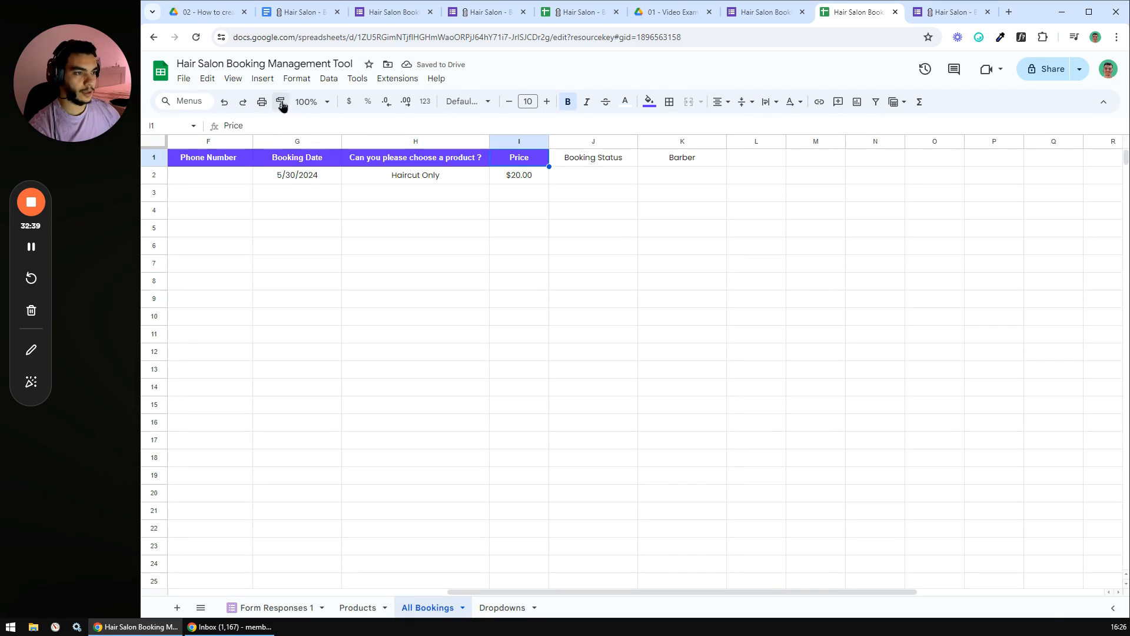
pyautogui.moveTo(563, 160); pyautogui.dragTo(681, 165)
pyautogui.click(647, 233)
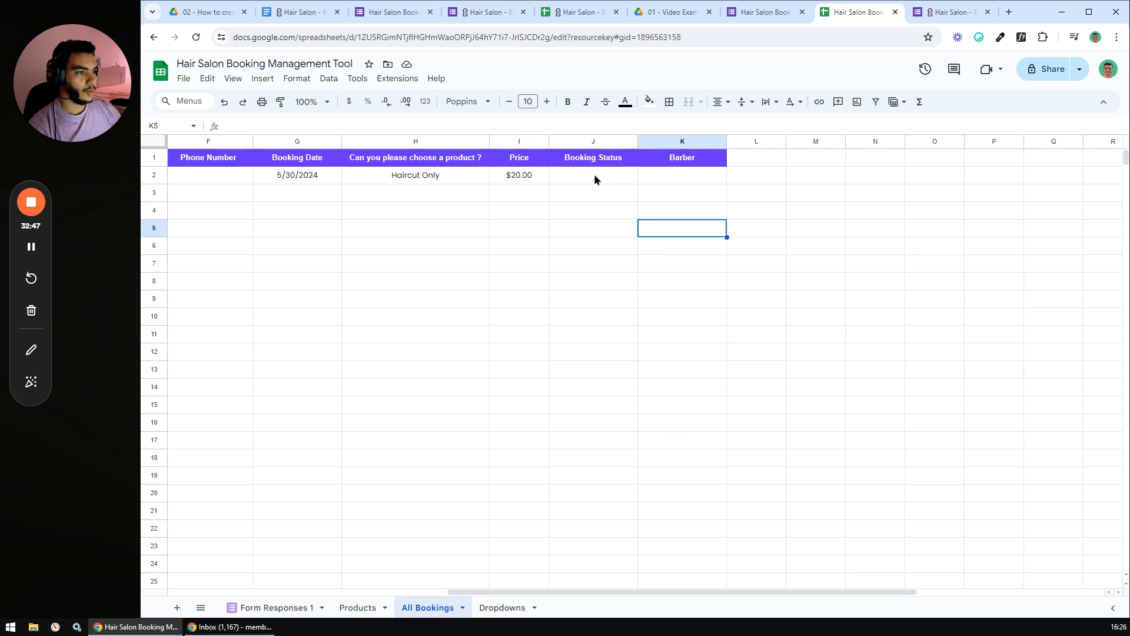
# - Add a data validation rule on J2:J using a dropdown from a range
pyautogui.moveTo(594, 174); pyautogui.dragTo(583, 376)
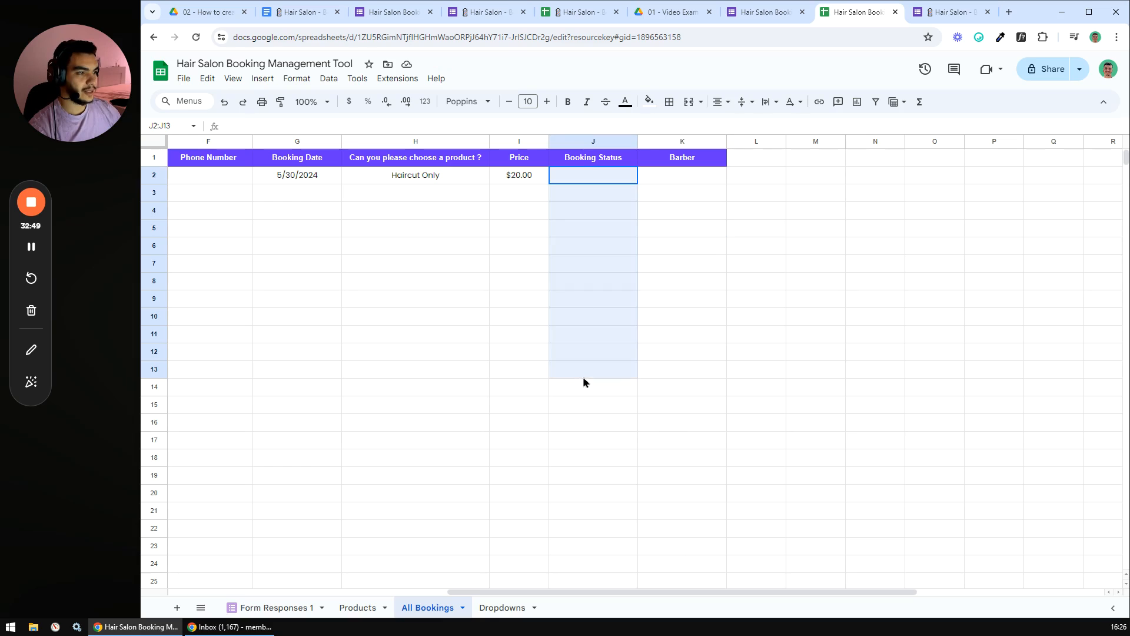
pyautogui.click(328, 79)
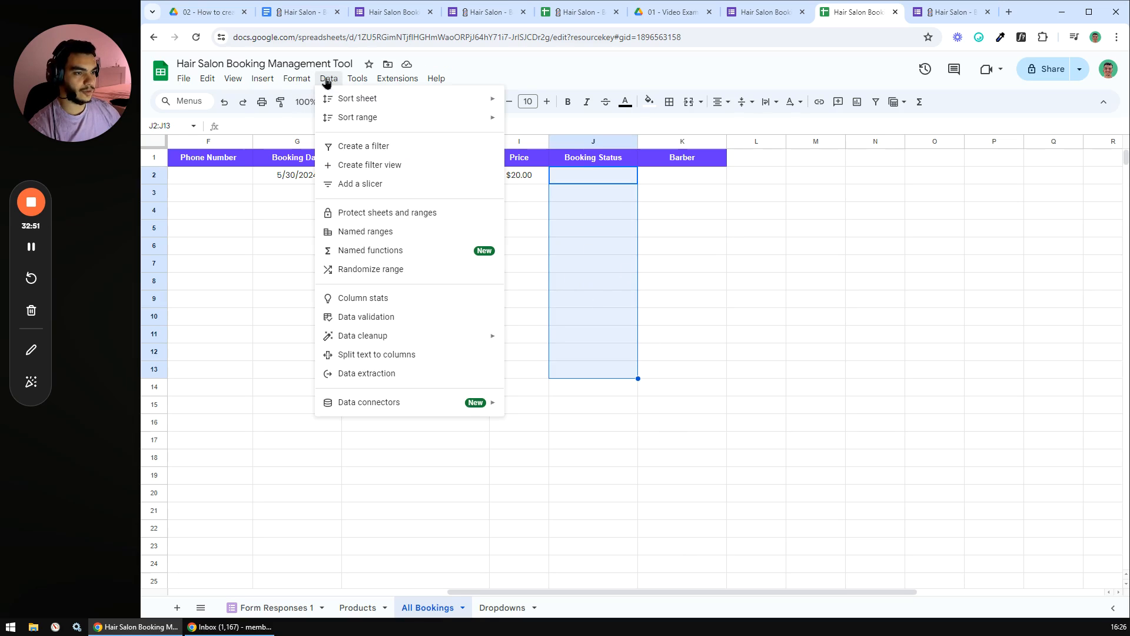
pyautogui.click(377, 326)
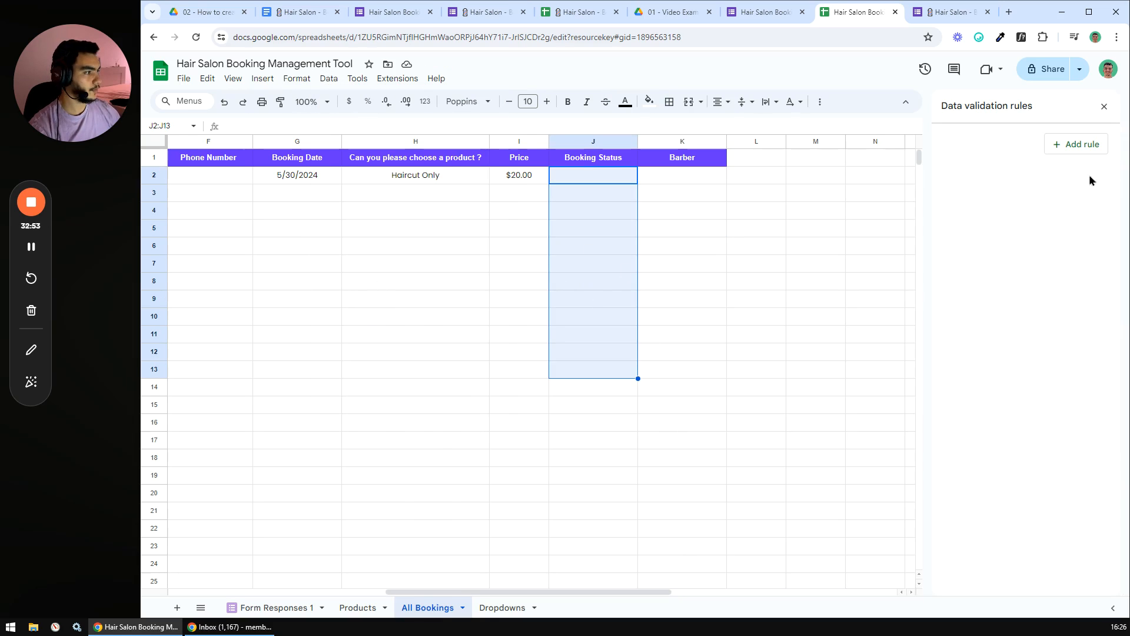
pyautogui.click(1082, 144)
pyautogui.click(1044, 160)
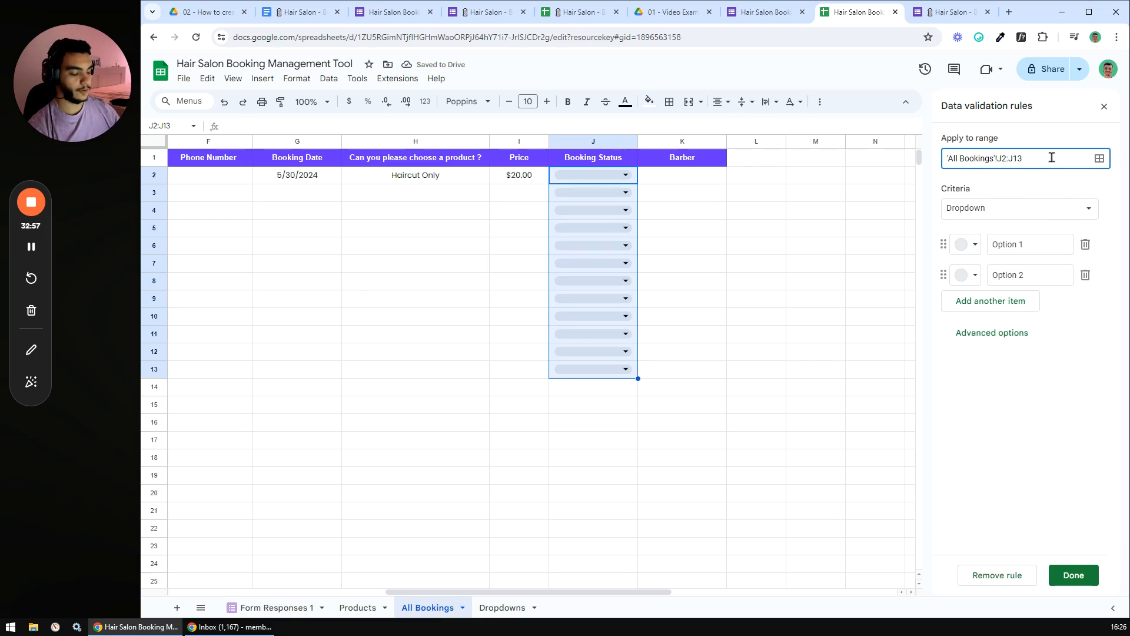
pyautogui.press('BackSpace')
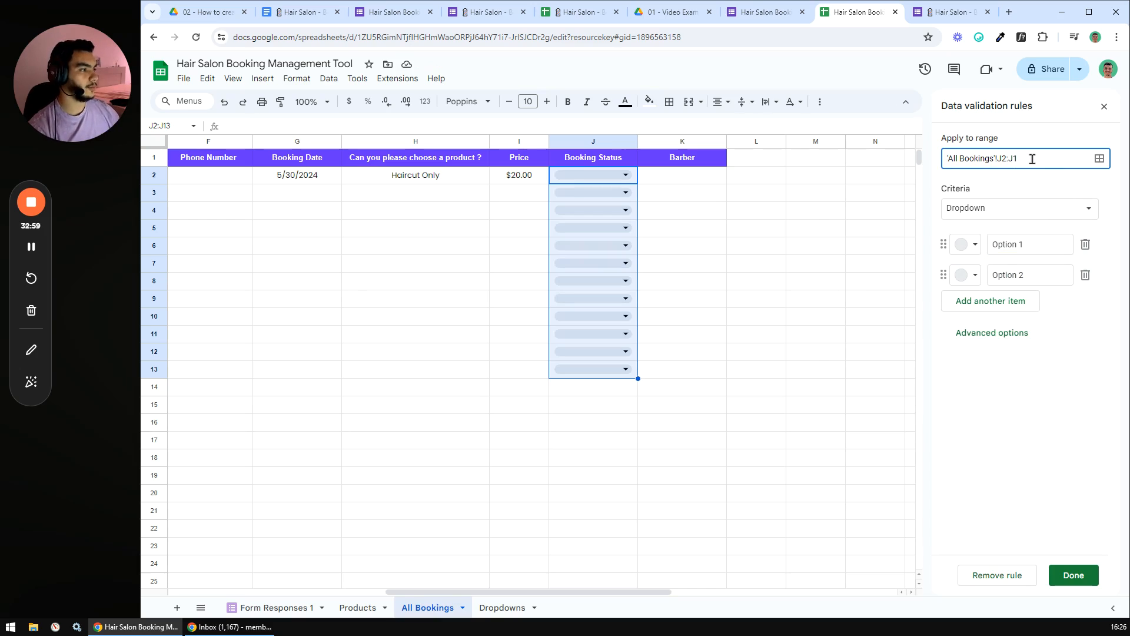
pyautogui.press('BackSpace')
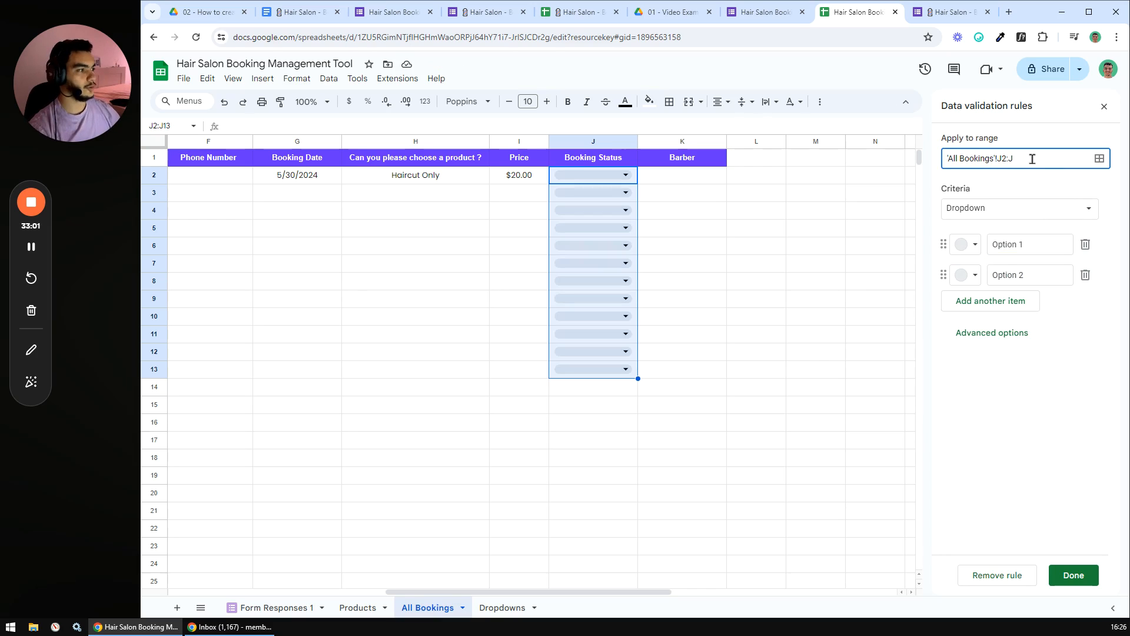
pyautogui.click(1040, 212)
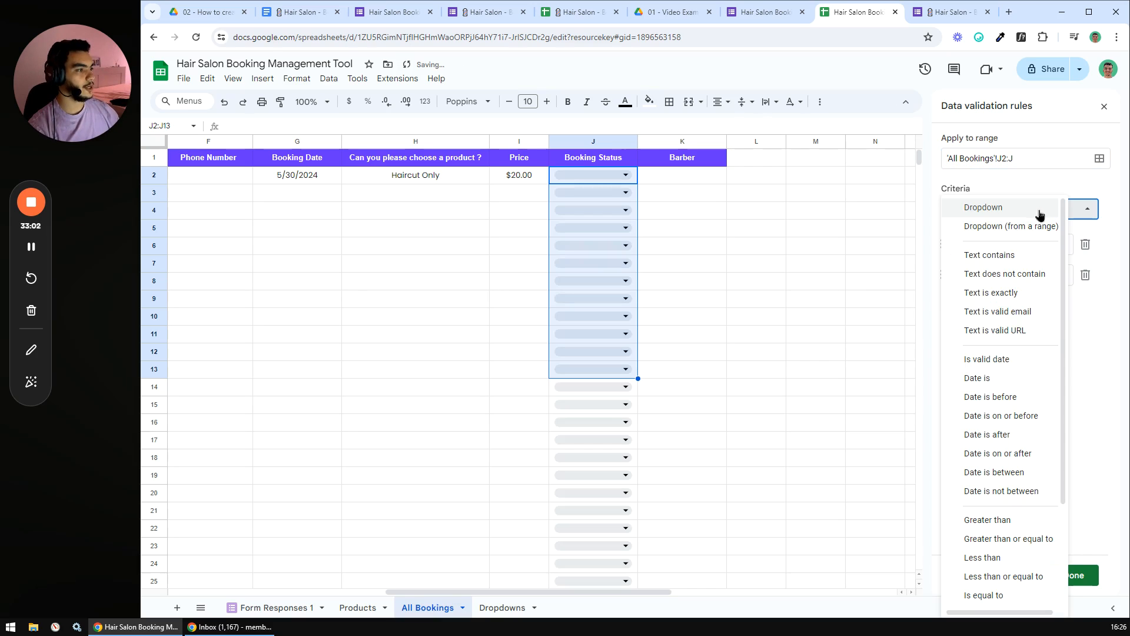
pyautogui.click(1014, 229)
# - Set the dropdown's source range to Dropdowns!A2:A
pyautogui.click(988, 245)
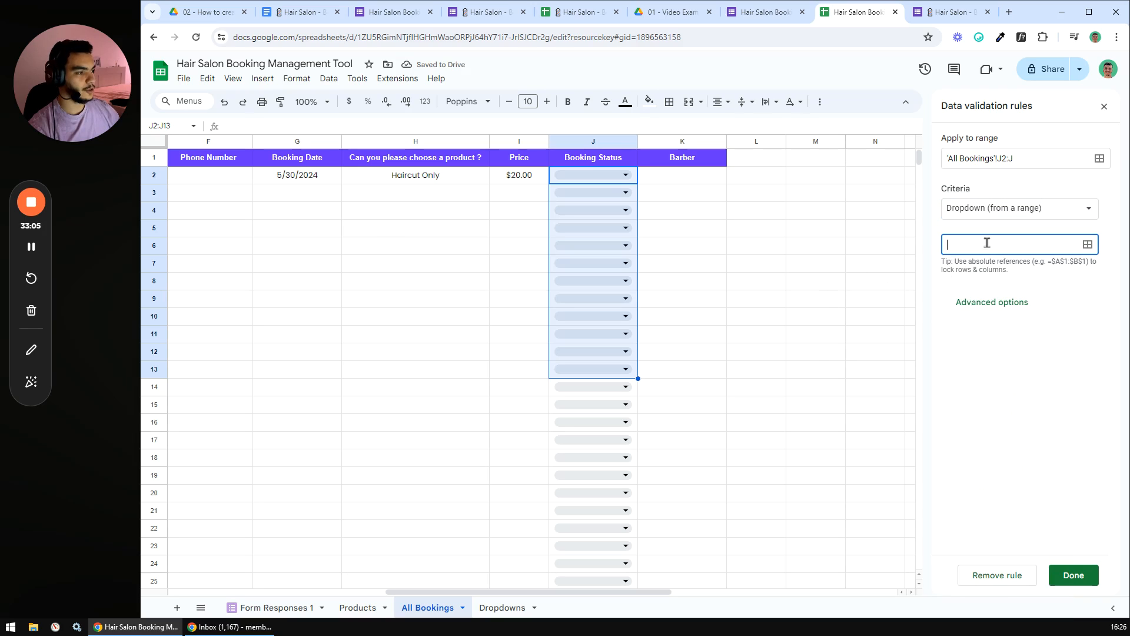
pyautogui.click(509, 608)
pyautogui.click(977, 243)
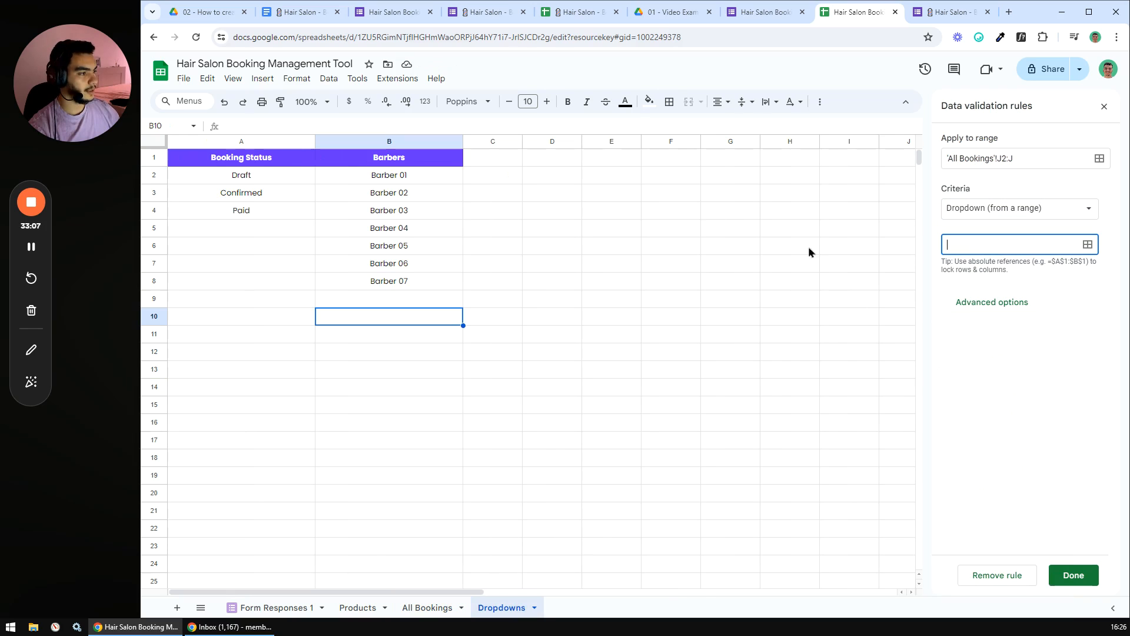
pyautogui.moveTo(242, 176); pyautogui.dragTo(247, 334)
pyautogui.click(641, 323)
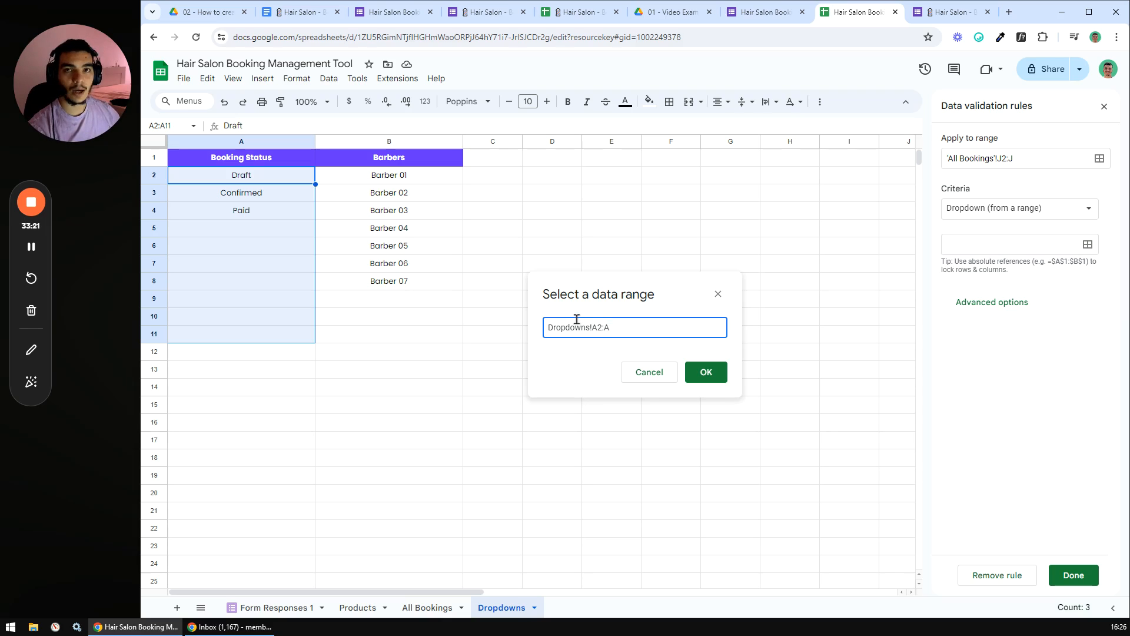
pyautogui.click(706, 372)
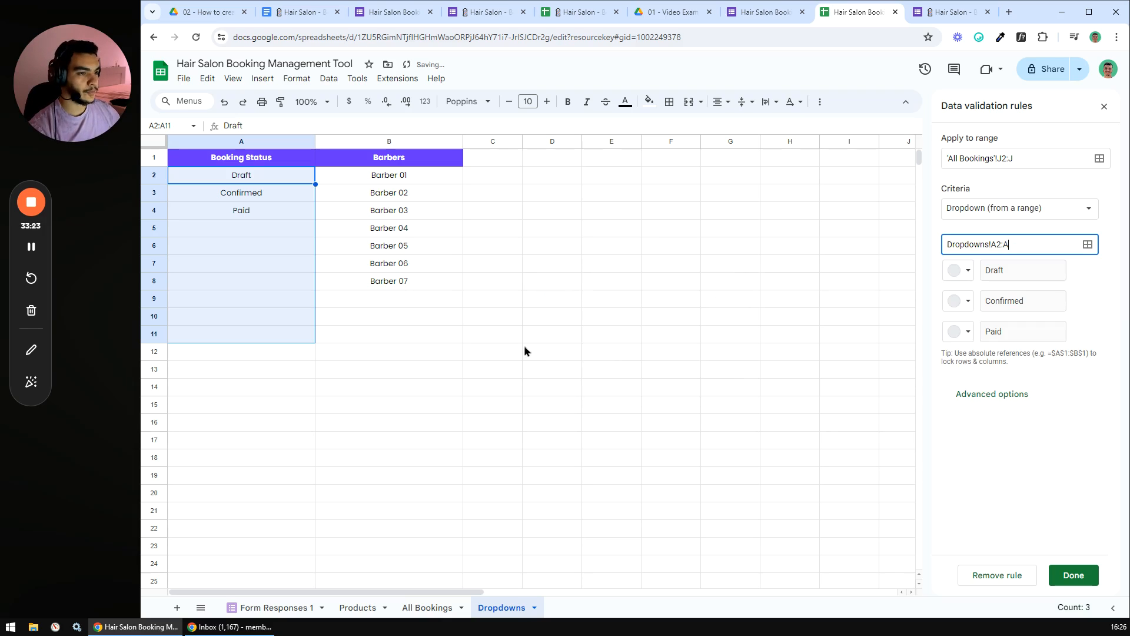
# - Colour the chips: Draft grey, Confirmed light blue, Paid light green, and save the rule
pyautogui.click(967, 271)
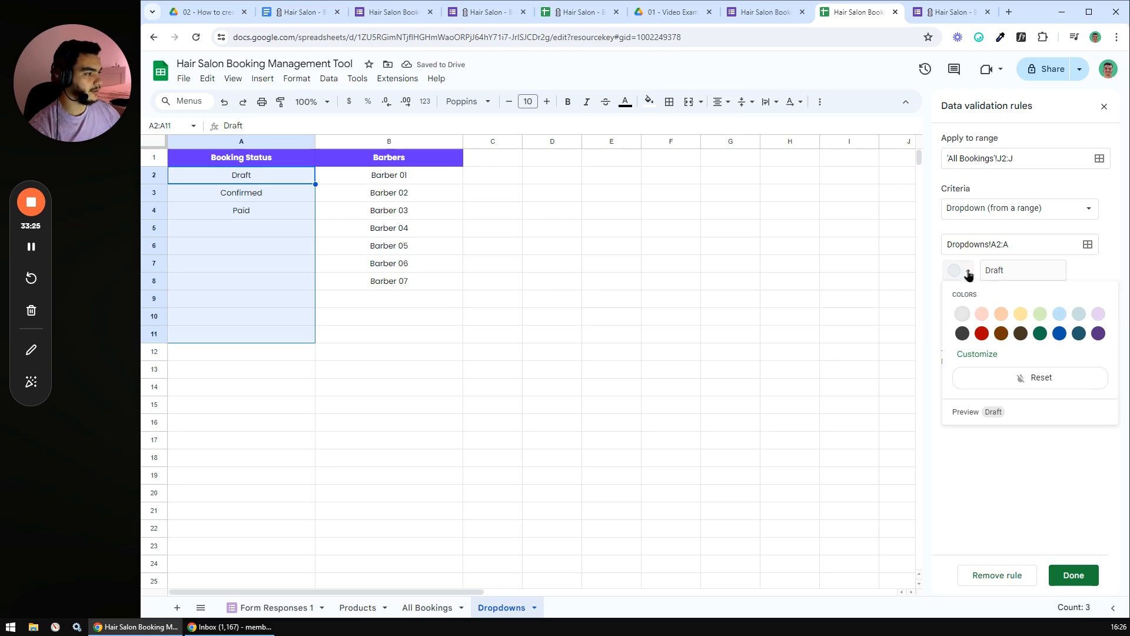
pyautogui.click(960, 318)
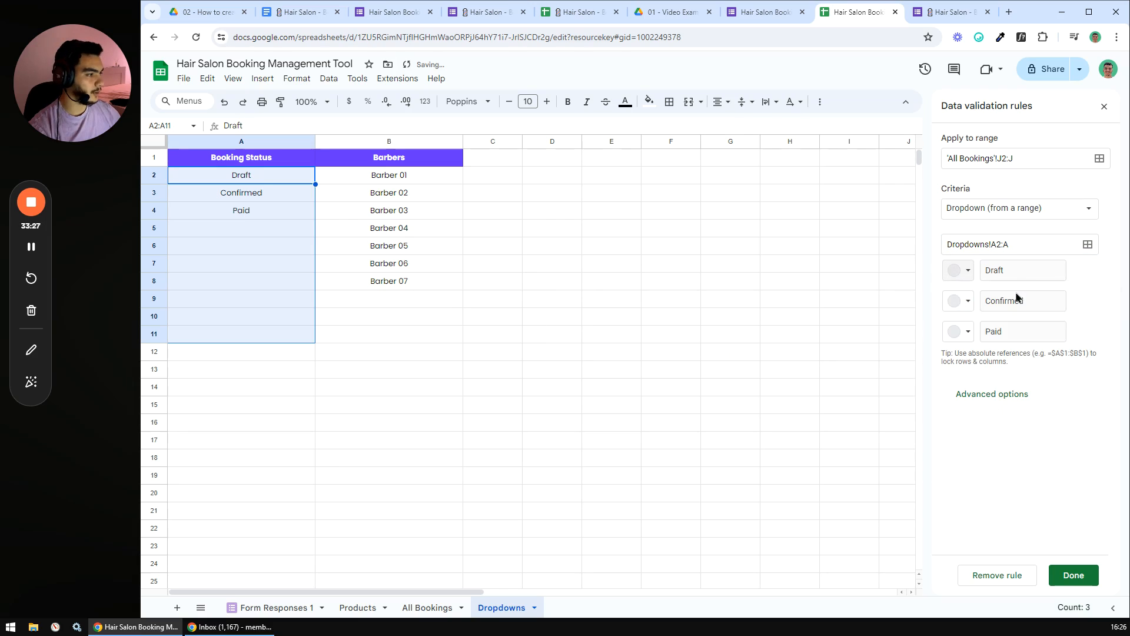
pyautogui.click(959, 301)
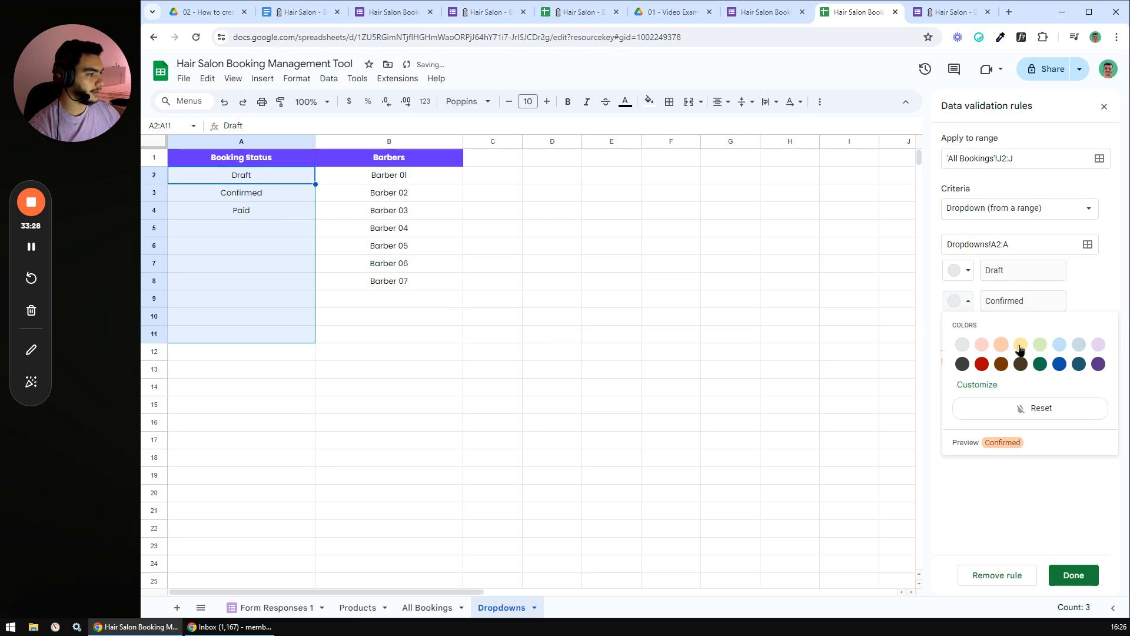
pyautogui.click(1060, 344)
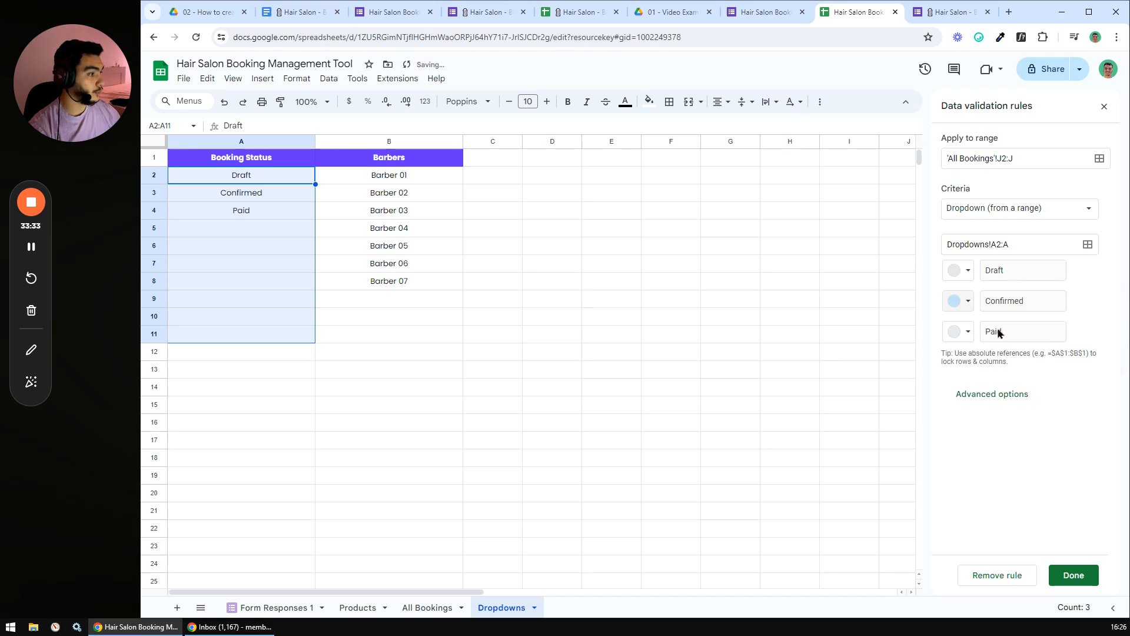
pyautogui.click(960, 331)
pyautogui.click(1039, 370)
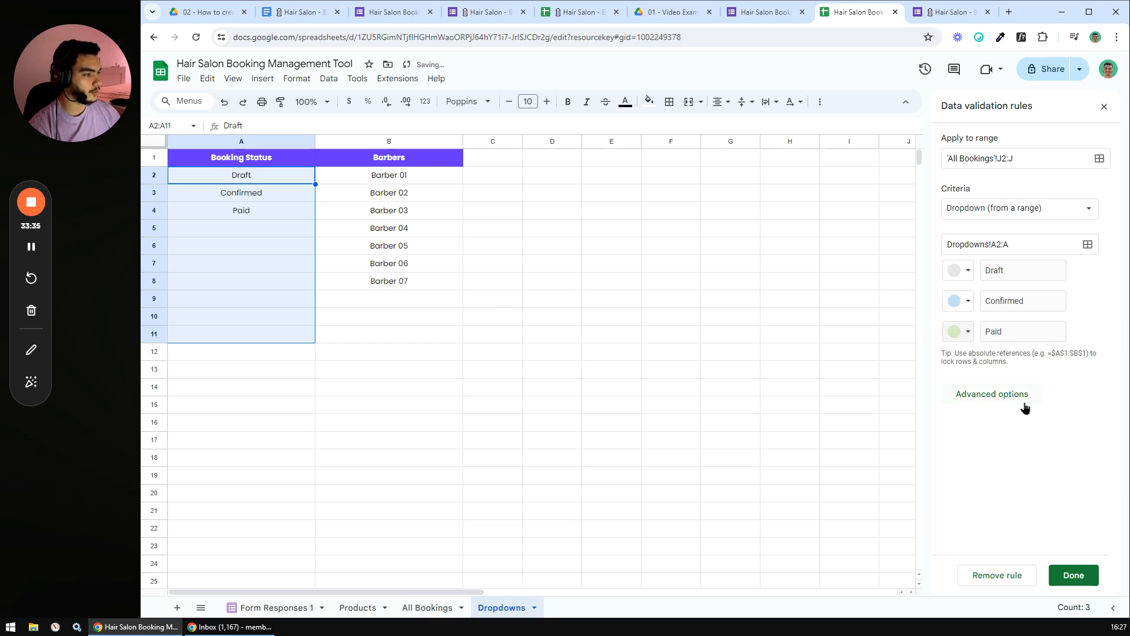
pyautogui.click(1073, 576)
pyautogui.click(509, 377)
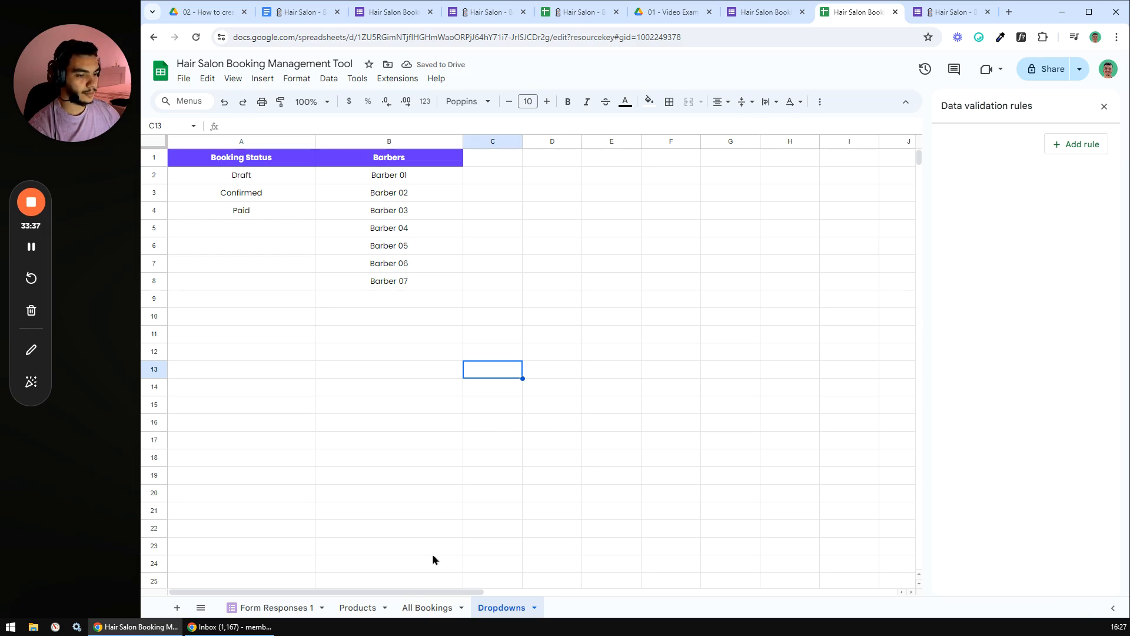
# - On All Bookings, set J2 to Draft, J3 to Confirmed and J4 to Paid
pyautogui.click(426, 607)
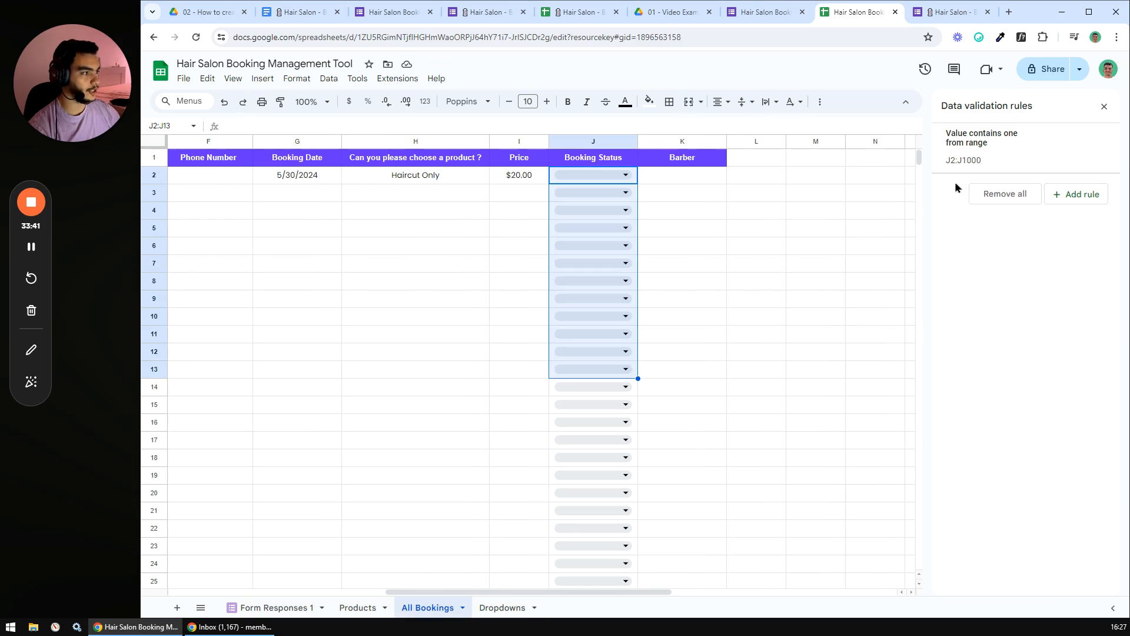
pyautogui.click(721, 227)
pyautogui.doubleClick(619, 177)
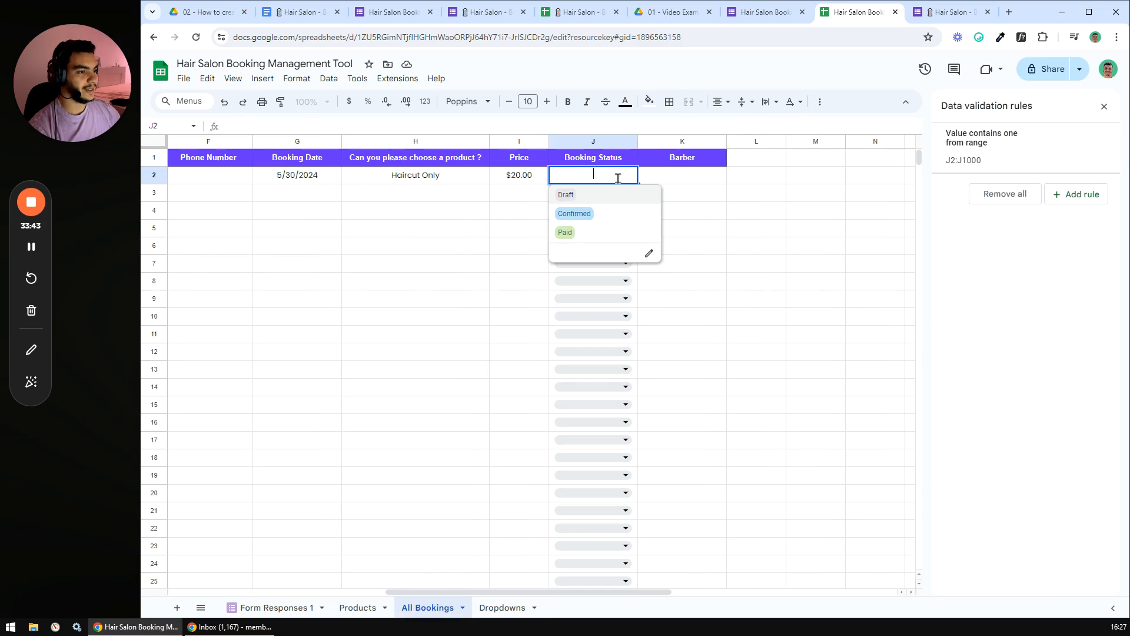
pyautogui.click(592, 195)
pyautogui.click(606, 194)
pyautogui.click(596, 231)
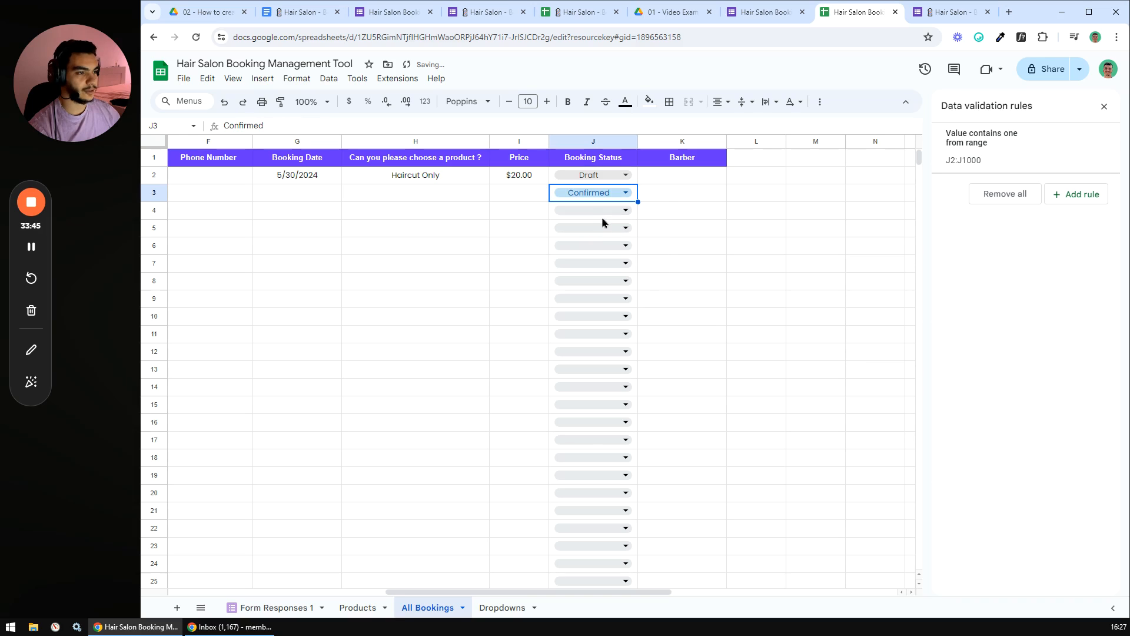
pyautogui.click(602, 212)
pyautogui.click(591, 273)
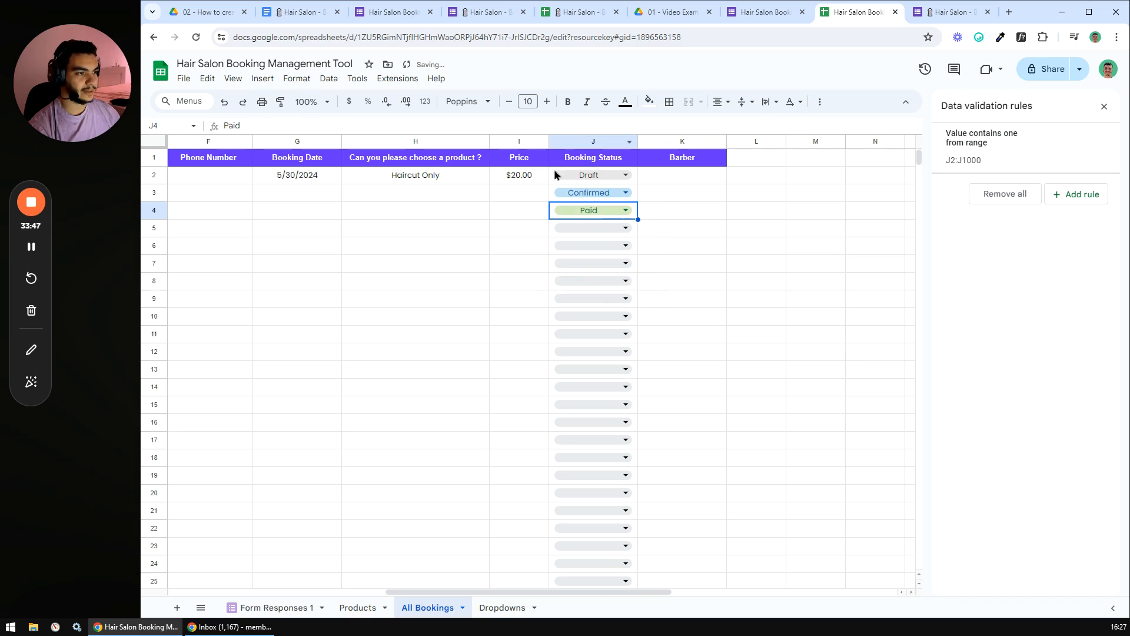
# - Close the data validation panel and select the Barber cells K2:K10
pyautogui.moveTo(654, 591)
pyautogui.mouseDown()
pyautogui.moveTo(346, 583)
pyautogui.moveTo(675, 586)
pyautogui.mouseUp()
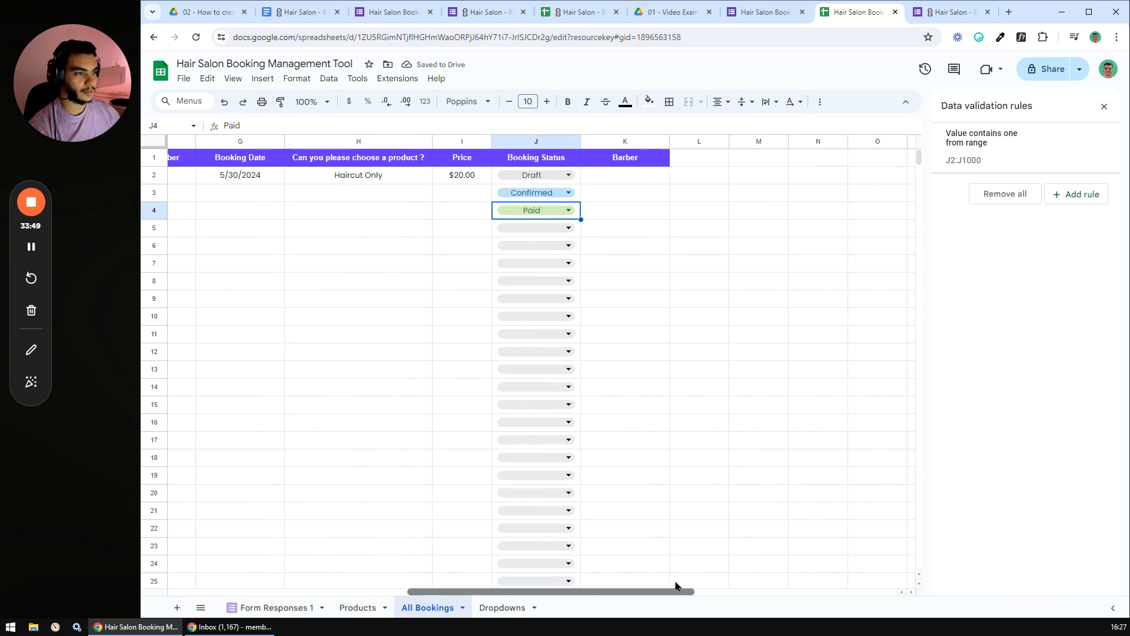
pyautogui.click(629, 305)
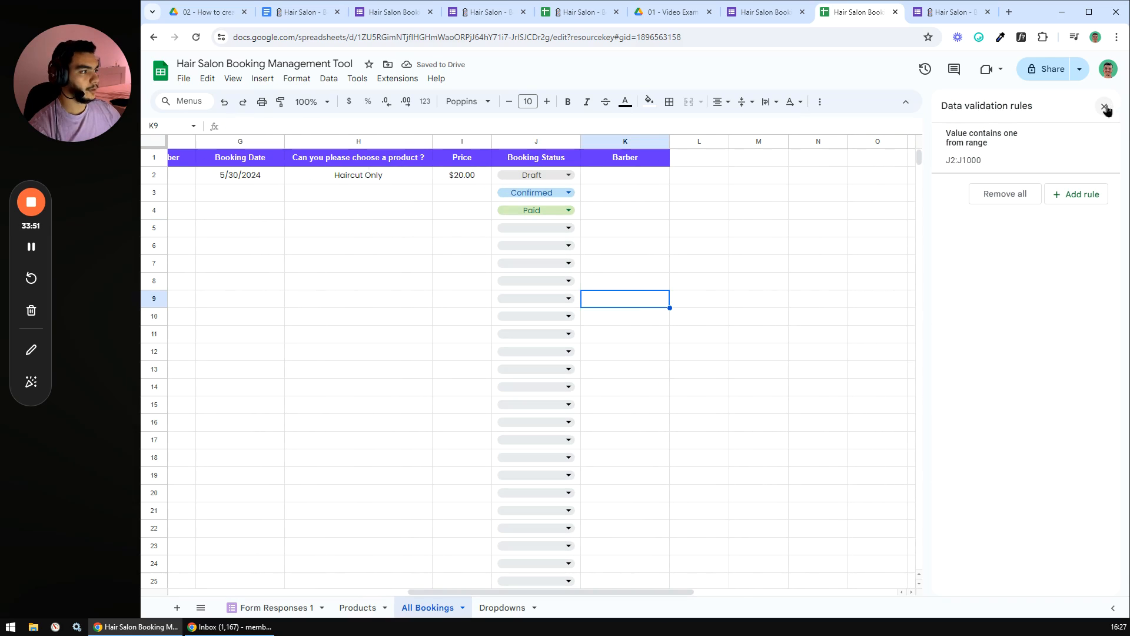
pyautogui.click(1105, 106)
pyautogui.moveTo(625, 174); pyautogui.dragTo(625, 263)
pyautogui.moveTo(625, 325); pyautogui.dragTo(626, 321)
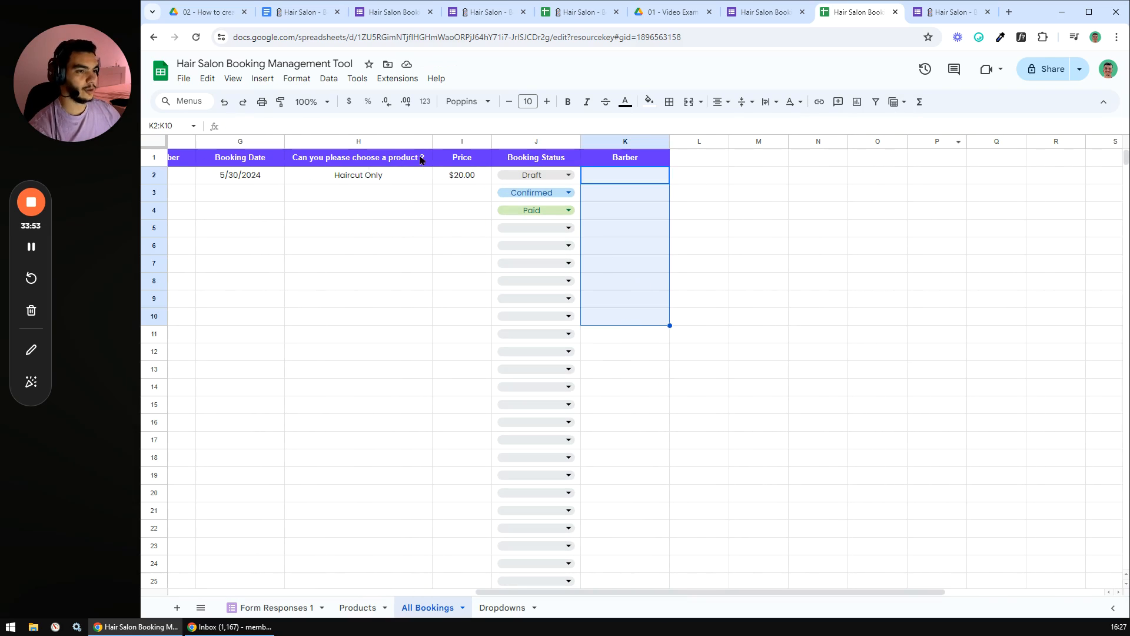
# - Add a validation rule on K2:K with a dropdown sourced from Dropdowns!B2:B
pyautogui.click(328, 78)
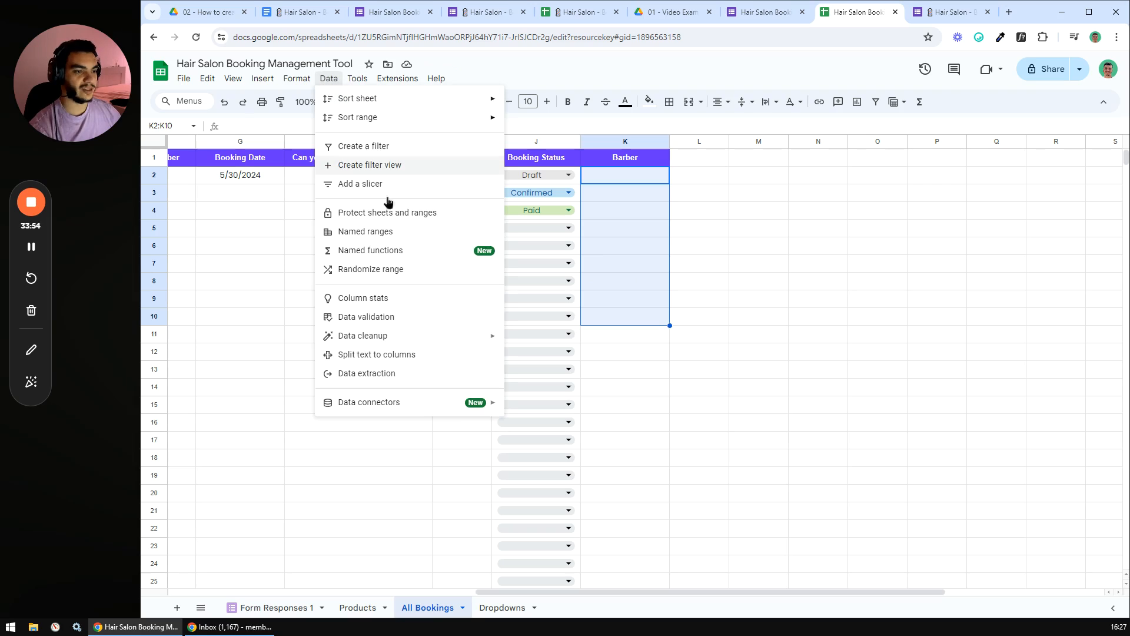
pyautogui.click(362, 317)
pyautogui.click(1085, 196)
pyautogui.click(1043, 158)
pyautogui.press('BackSpace')
pyautogui.press('BackSpace')
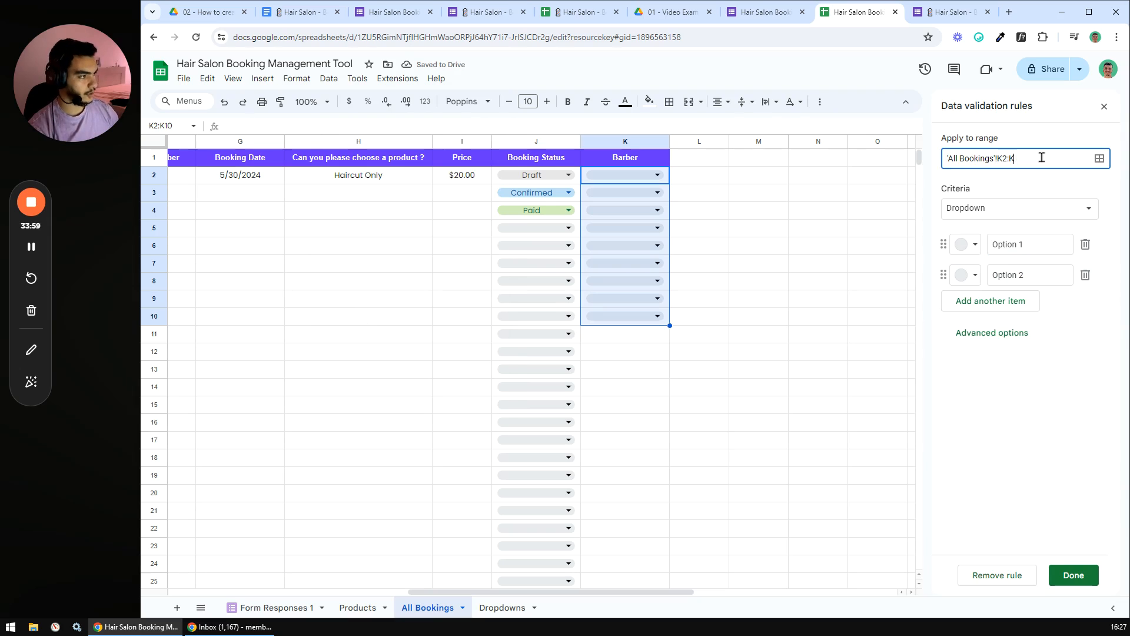
pyautogui.click(1034, 211)
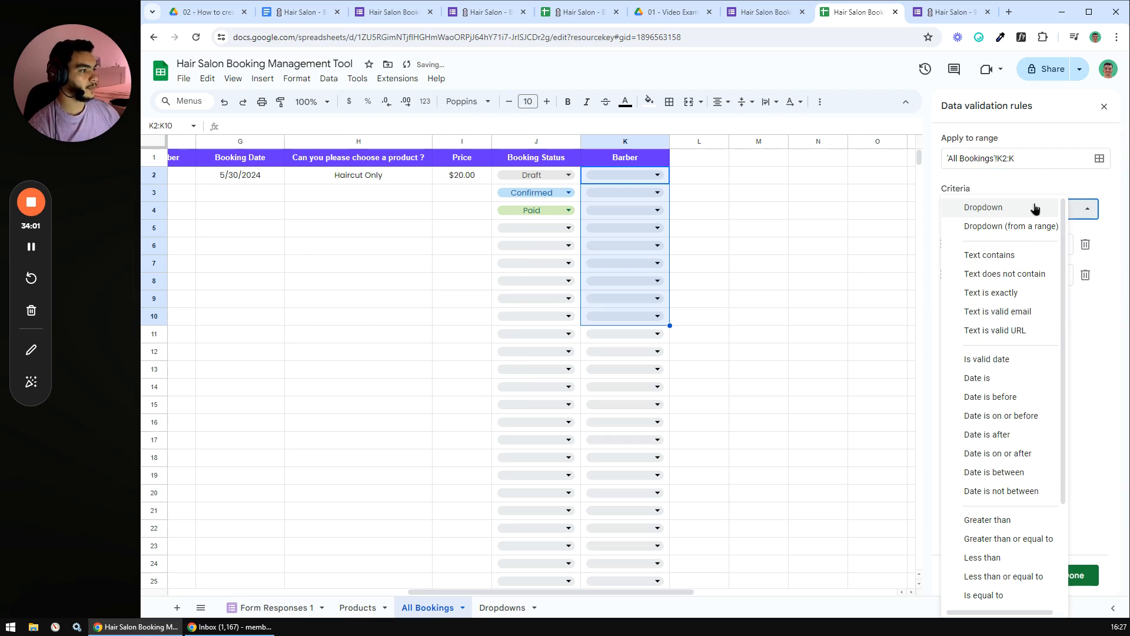
pyautogui.click(998, 226)
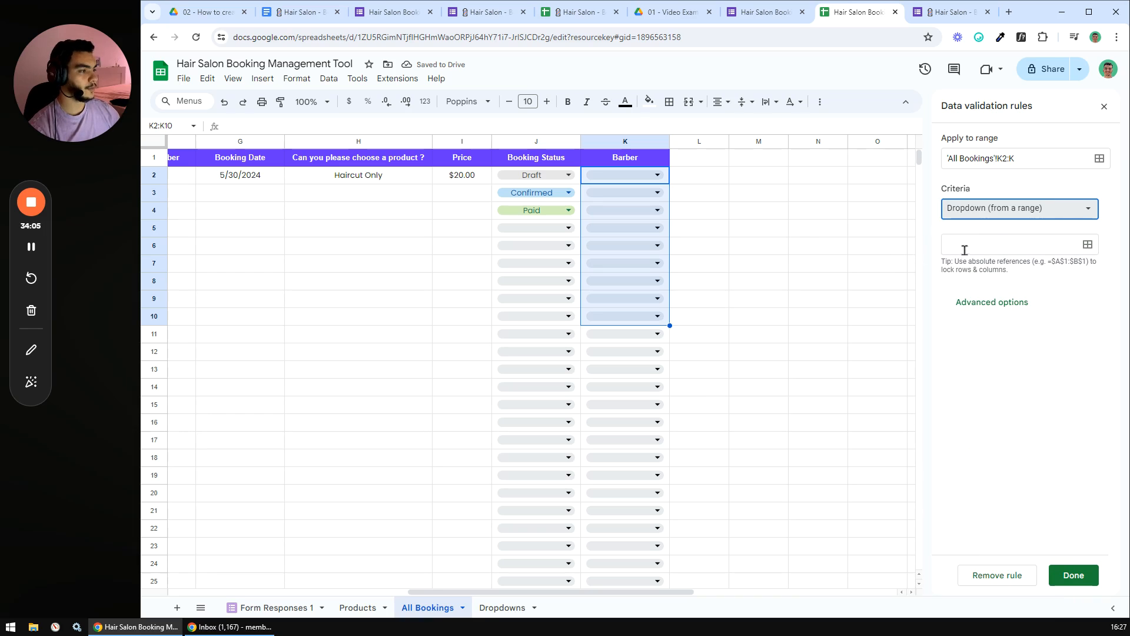
pyautogui.click(503, 608)
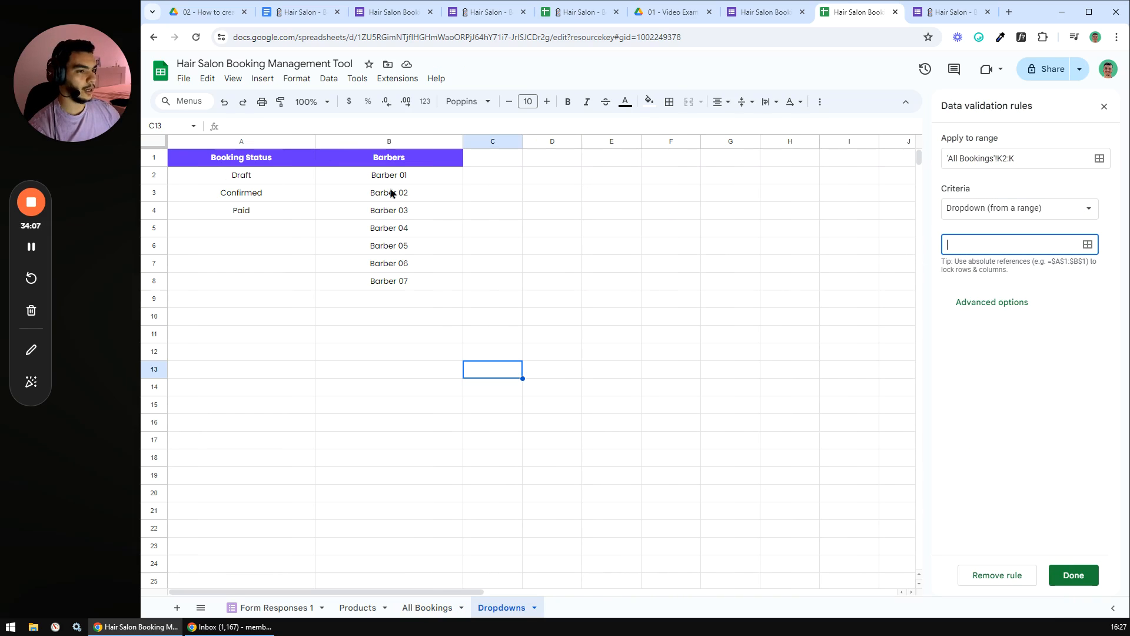
pyautogui.moveTo(380, 176); pyautogui.dragTo(381, 392)
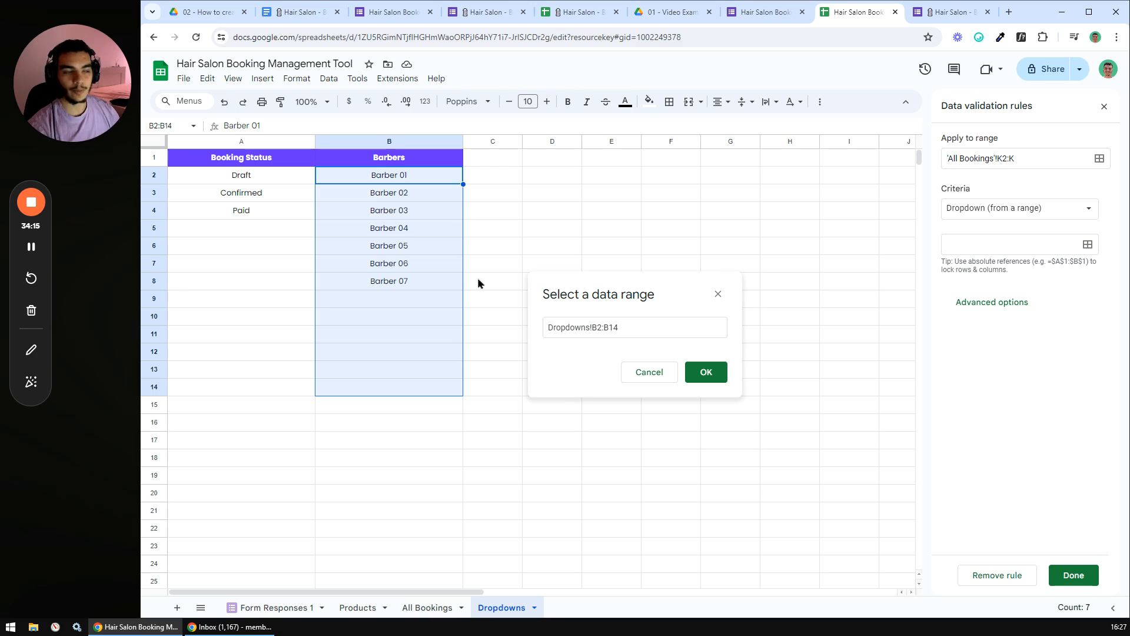
pyautogui.click(641, 327)
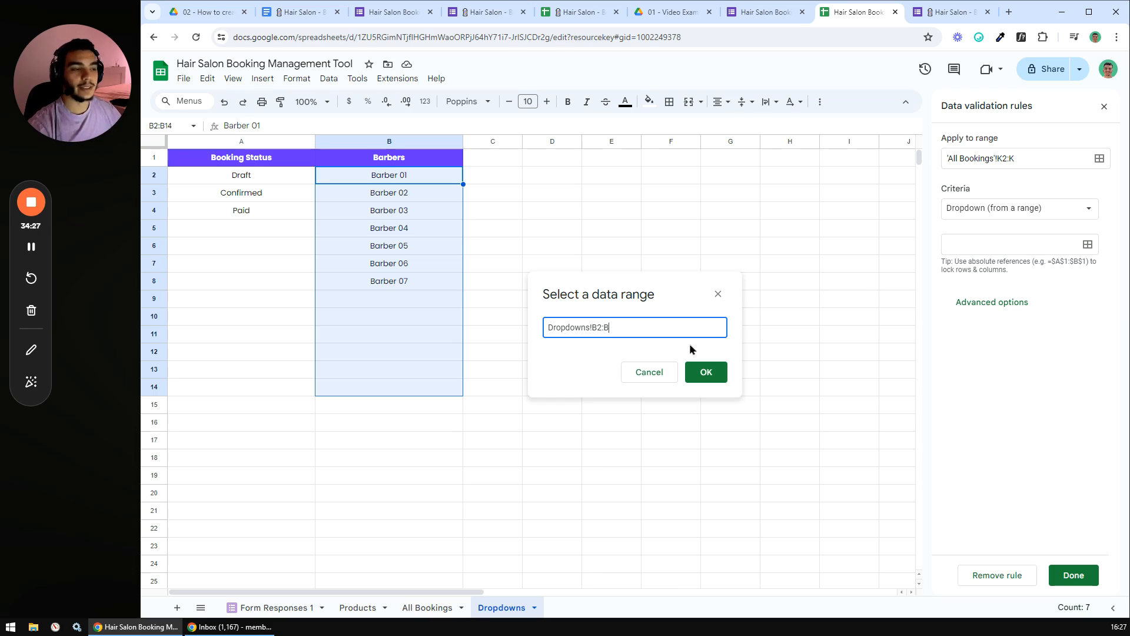
pyautogui.click(712, 371)
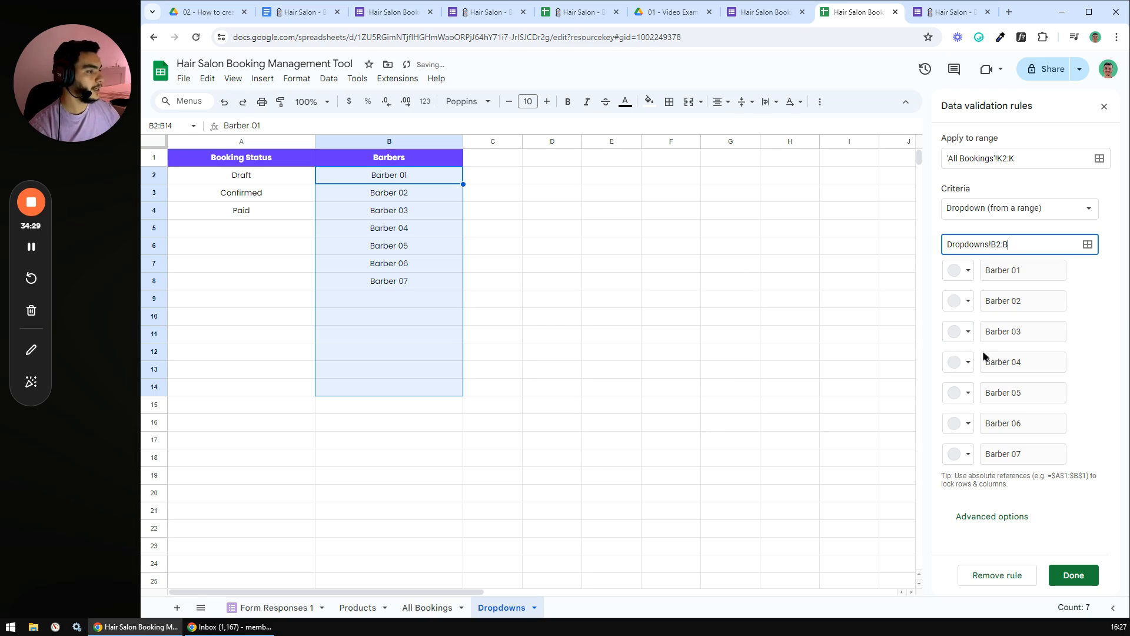
# - Set the barber dropdown's display style to Arrow and save the rule
pyautogui.click(1008, 516)
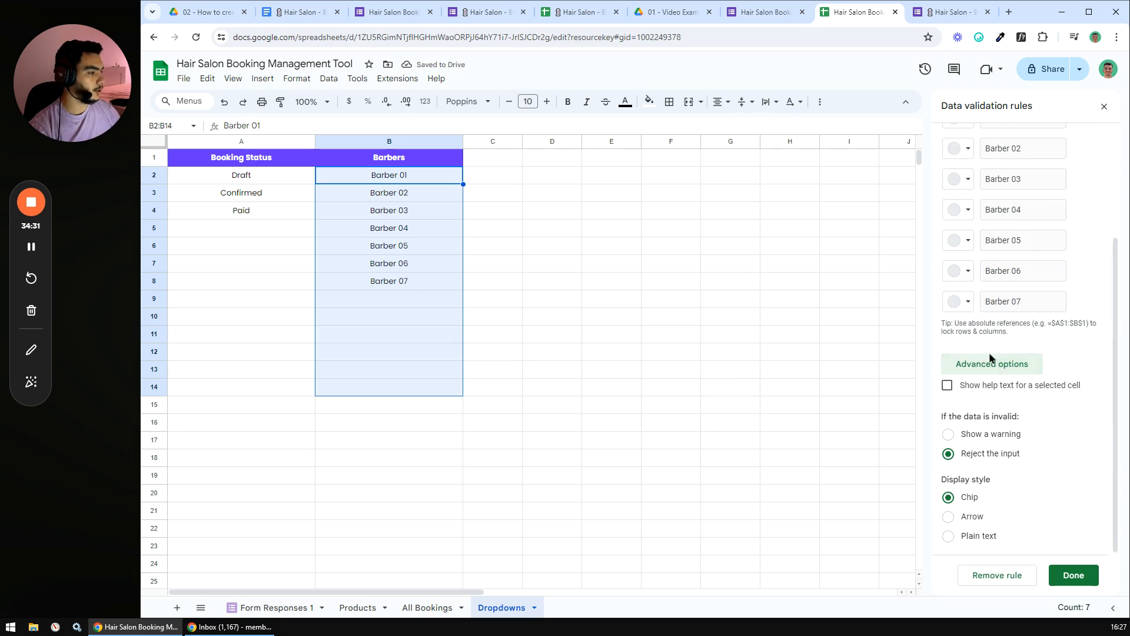
pyautogui.click(948, 517)
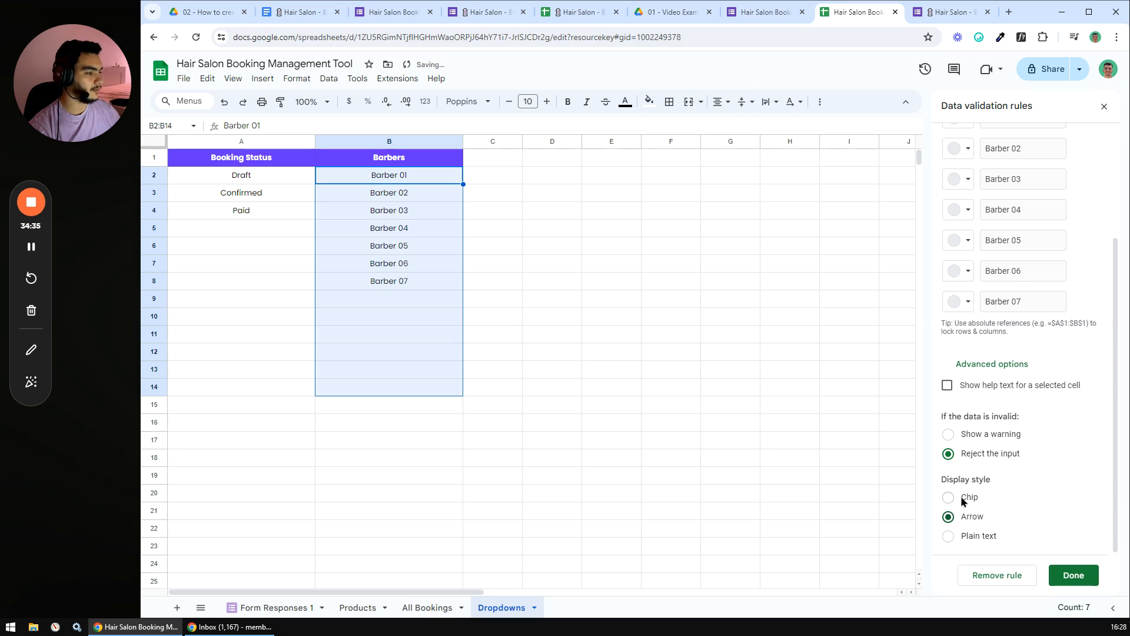
pyautogui.click(1073, 575)
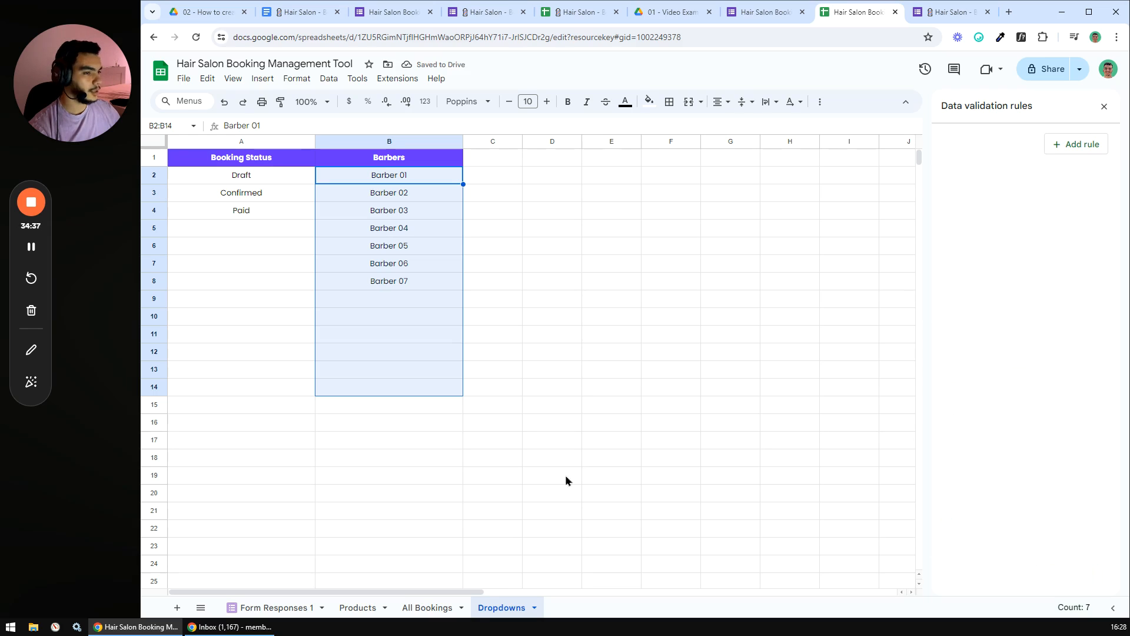
pyautogui.click(422, 609)
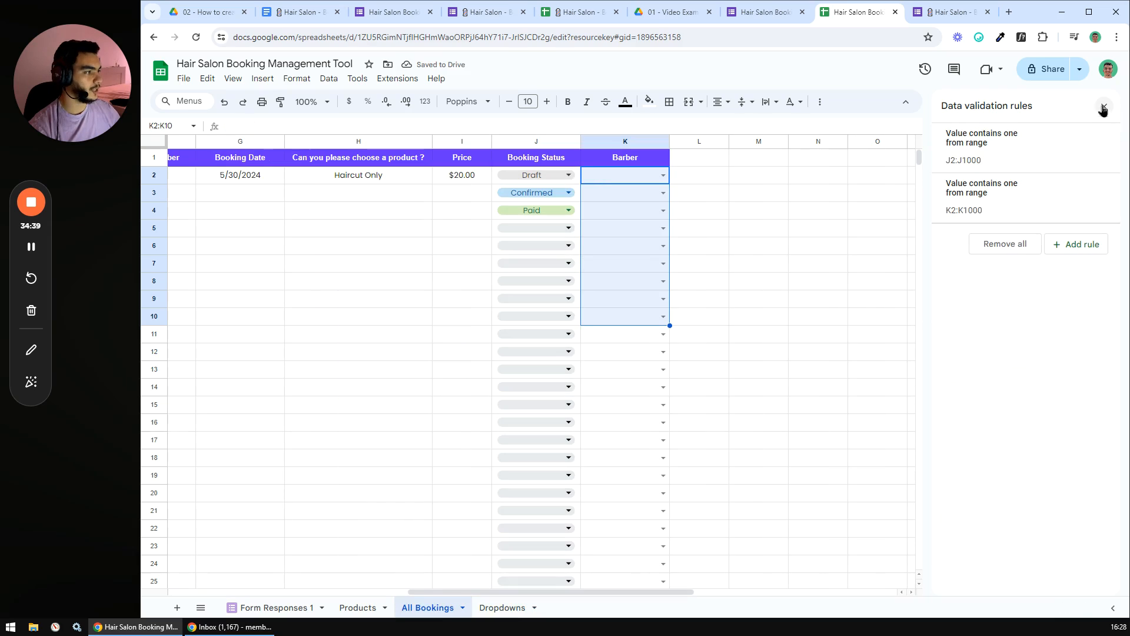
# - Close the data validation panel and check the status dropdown in J2
pyautogui.click(1105, 106)
pyautogui.click(701, 216)
pyautogui.click(562, 175)
pyautogui.click(438, 233)
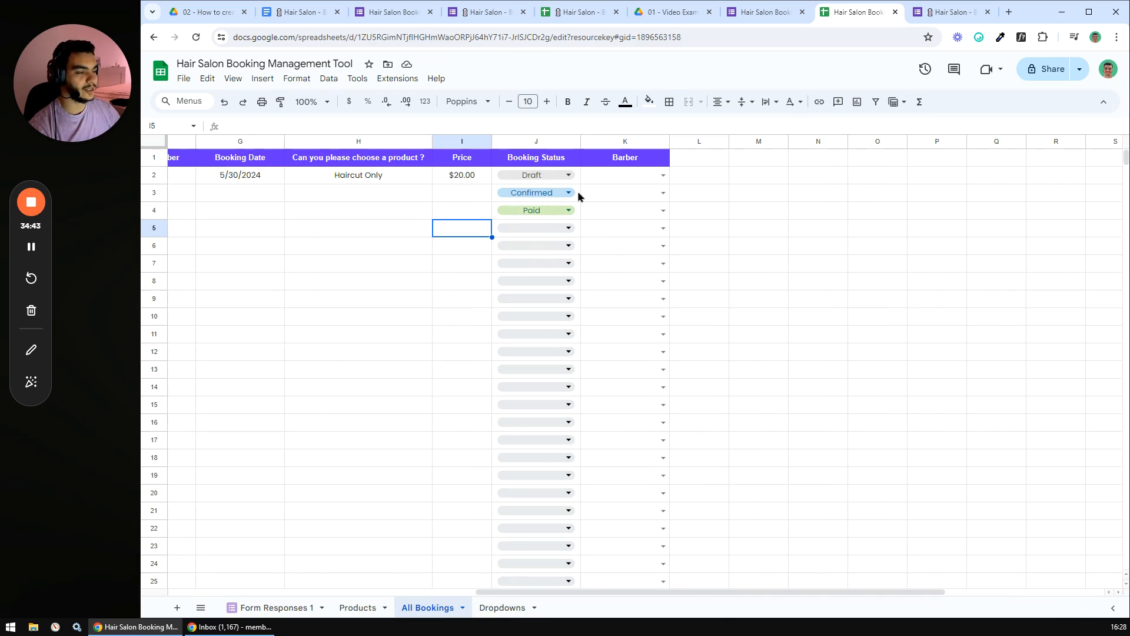
# - Assign Barber 03, Barber 05, Barber 06 and Barber 07 to K2:K5
pyautogui.click(663, 174)
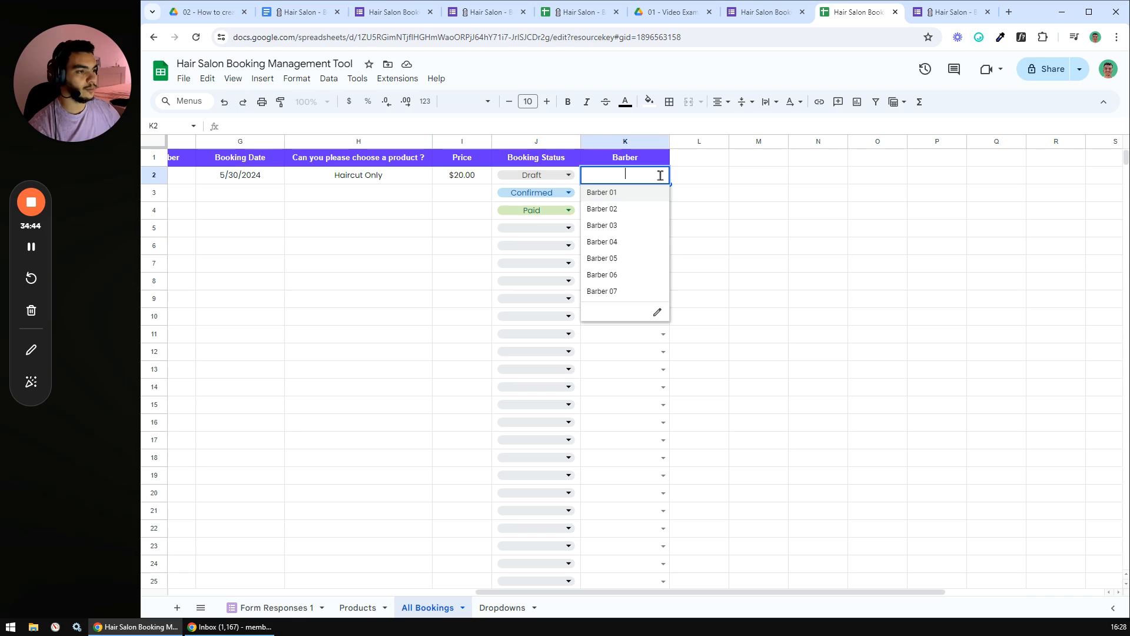
pyautogui.click(628, 225)
pyautogui.click(663, 193)
pyautogui.click(661, 275)
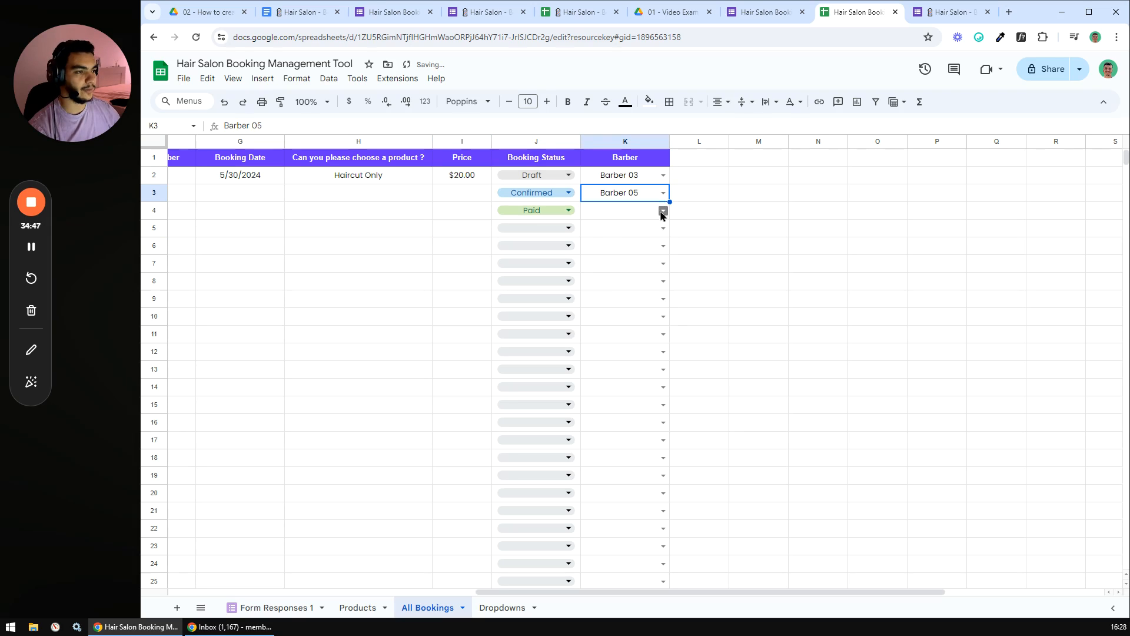
pyautogui.click(663, 211)
pyautogui.click(613, 311)
pyautogui.click(663, 228)
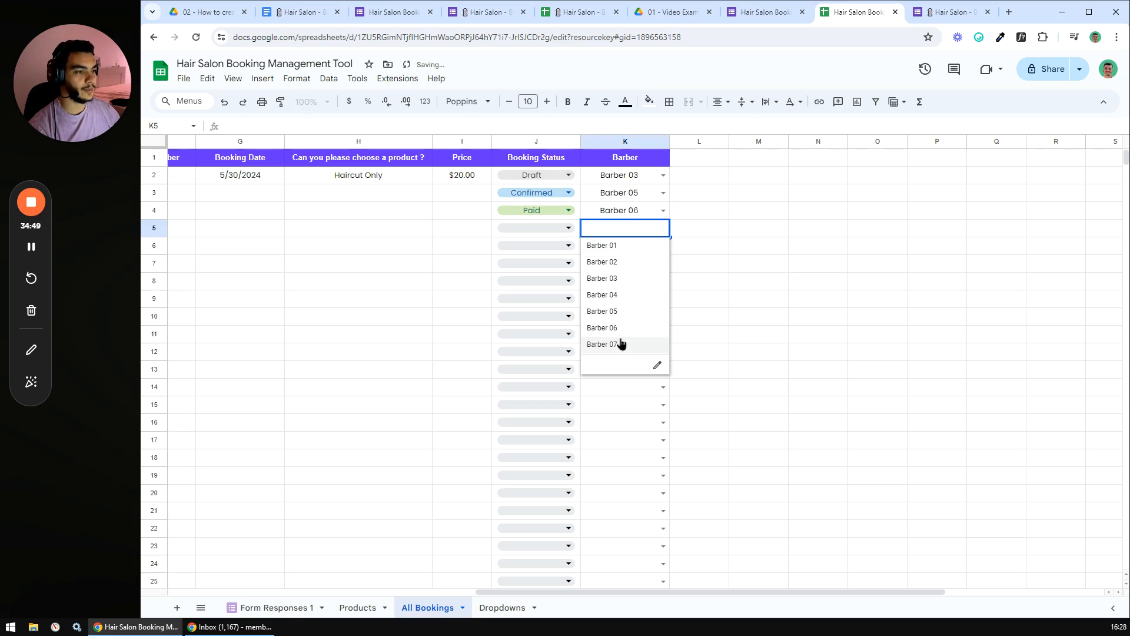
pyautogui.click(622, 344)
pyautogui.click(749, 335)
pyautogui.moveTo(694, 591); pyautogui.dragTo(566, 595)
# - Make the Booking Status column J bold
pyautogui.click(664, 142)
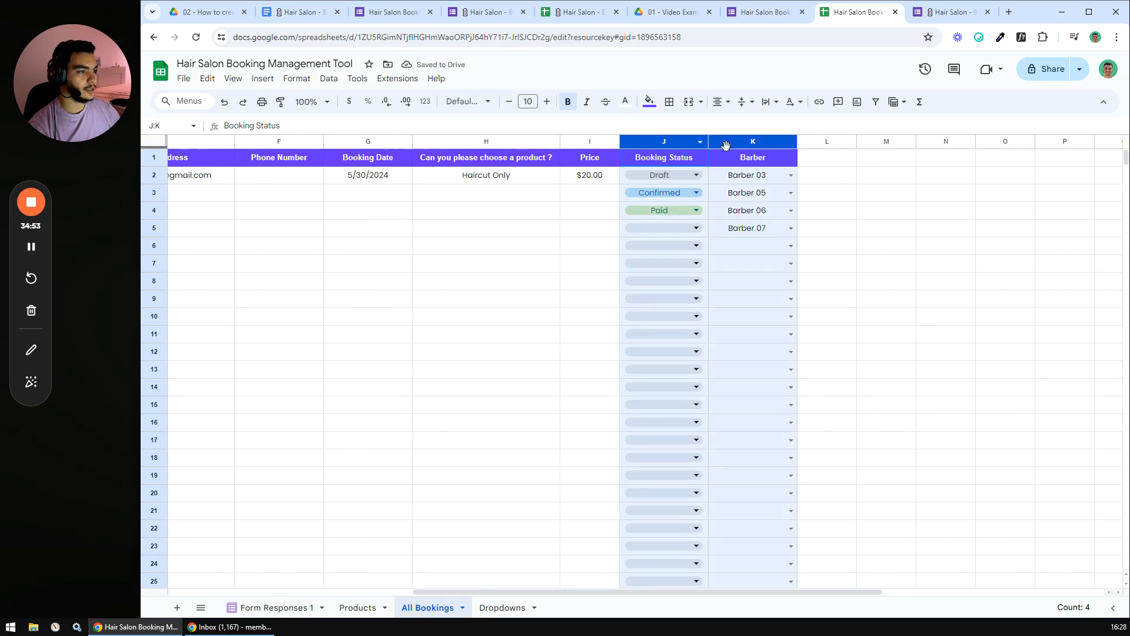
pyautogui.click(568, 102)
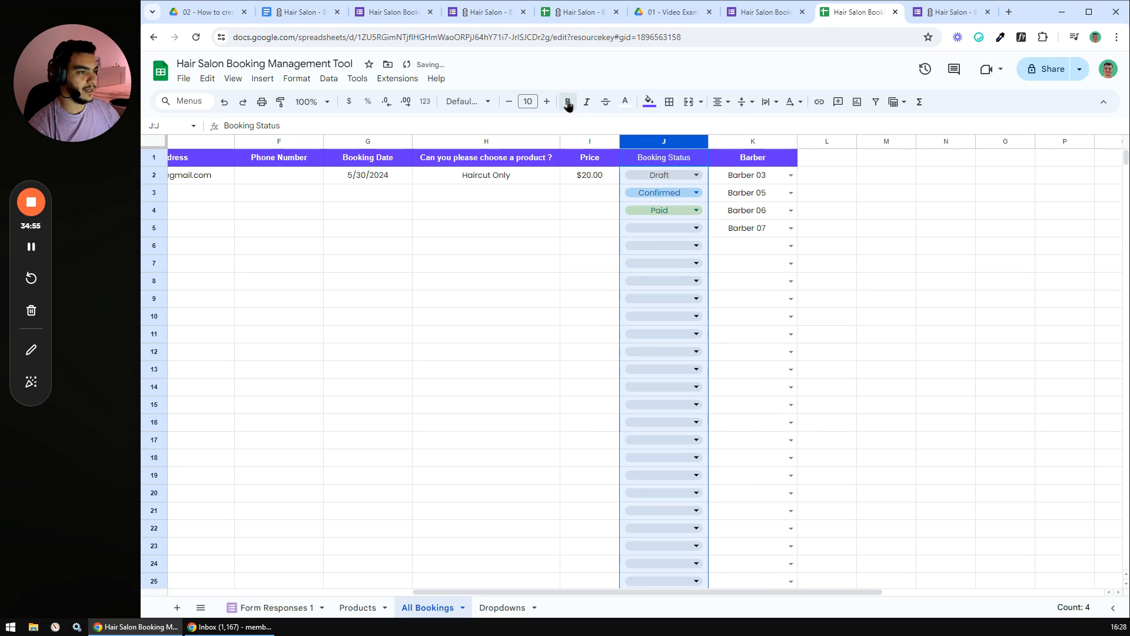
pyautogui.click(558, 268)
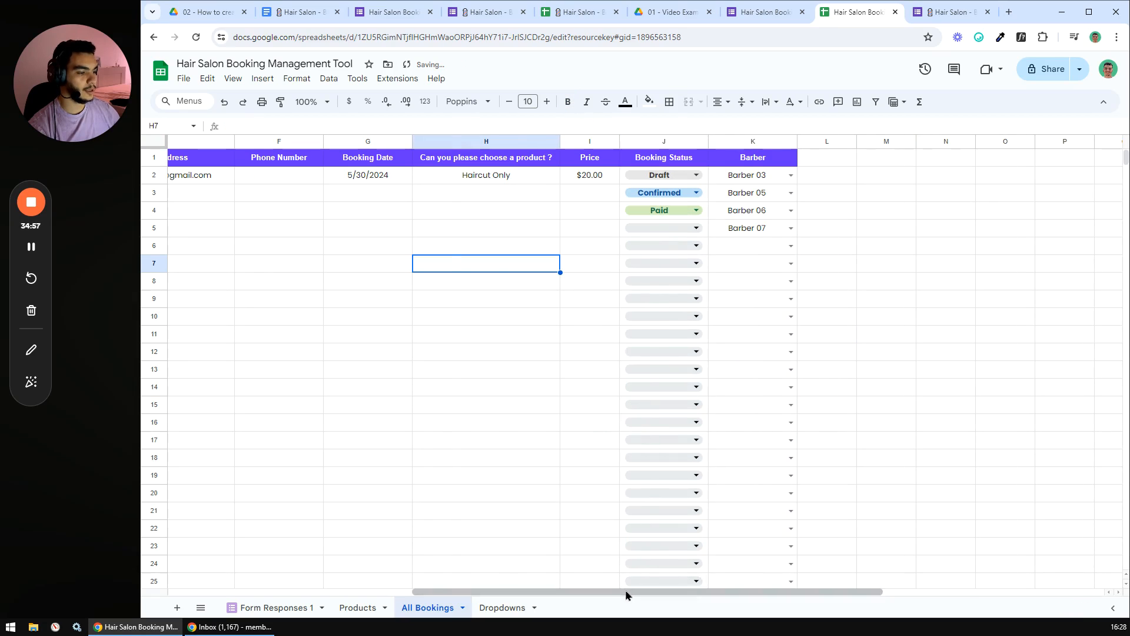
pyautogui.moveTo(626, 595); pyautogui.dragTo(371, 594)
# - Apply the Poppins font and a vertical alignment to every cell in the sheet
pyautogui.click(153, 142)
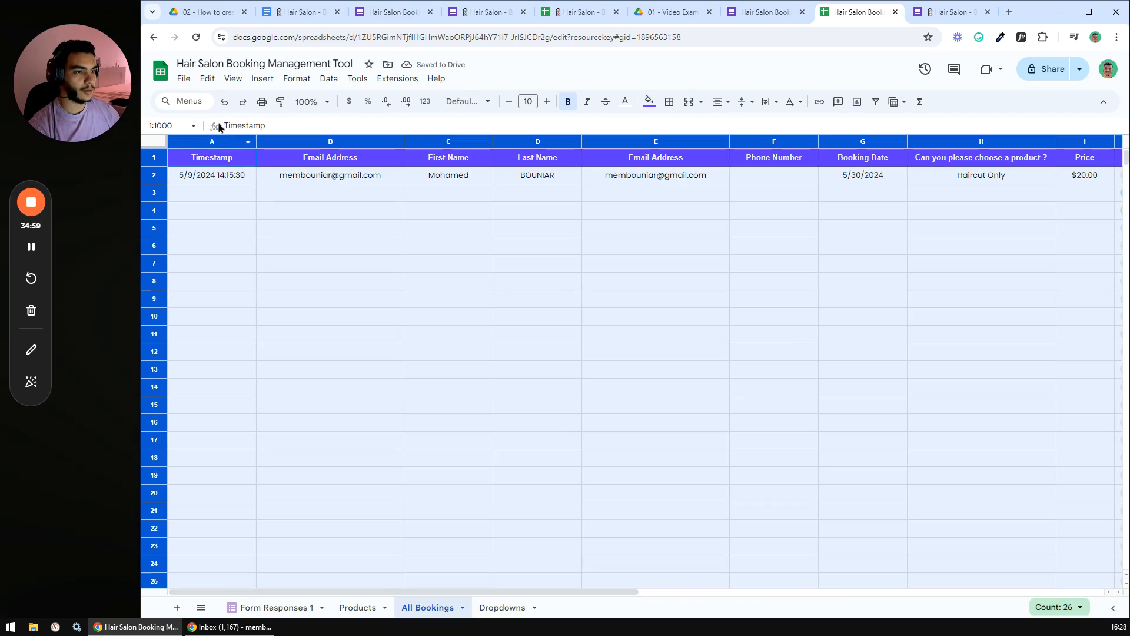
pyautogui.click(487, 101)
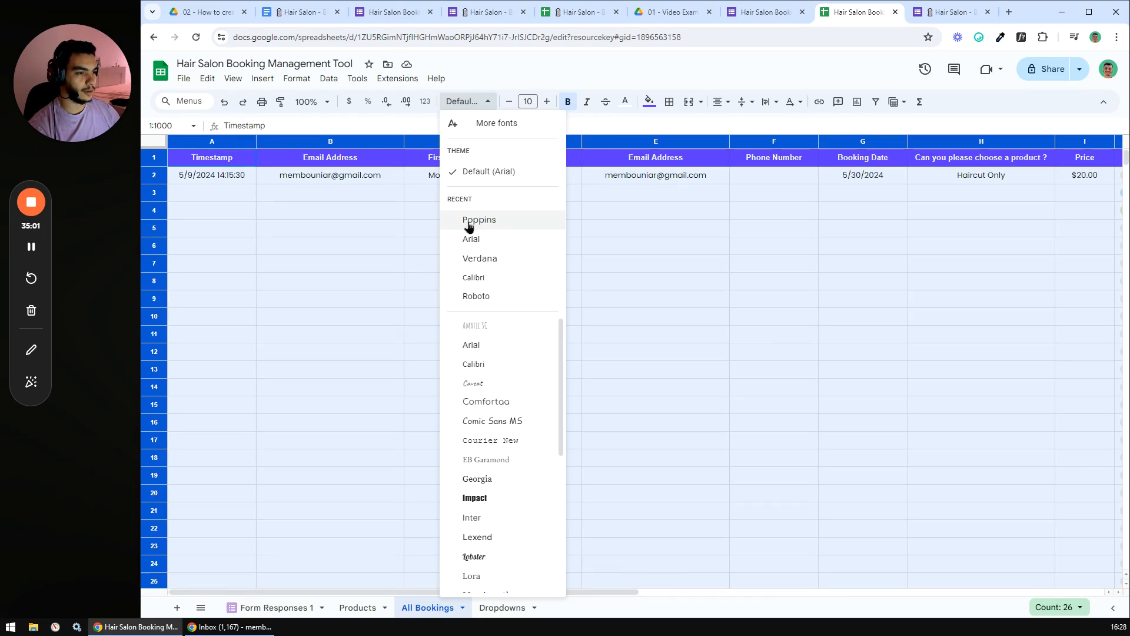
pyautogui.click(458, 213)
pyautogui.click(722, 102)
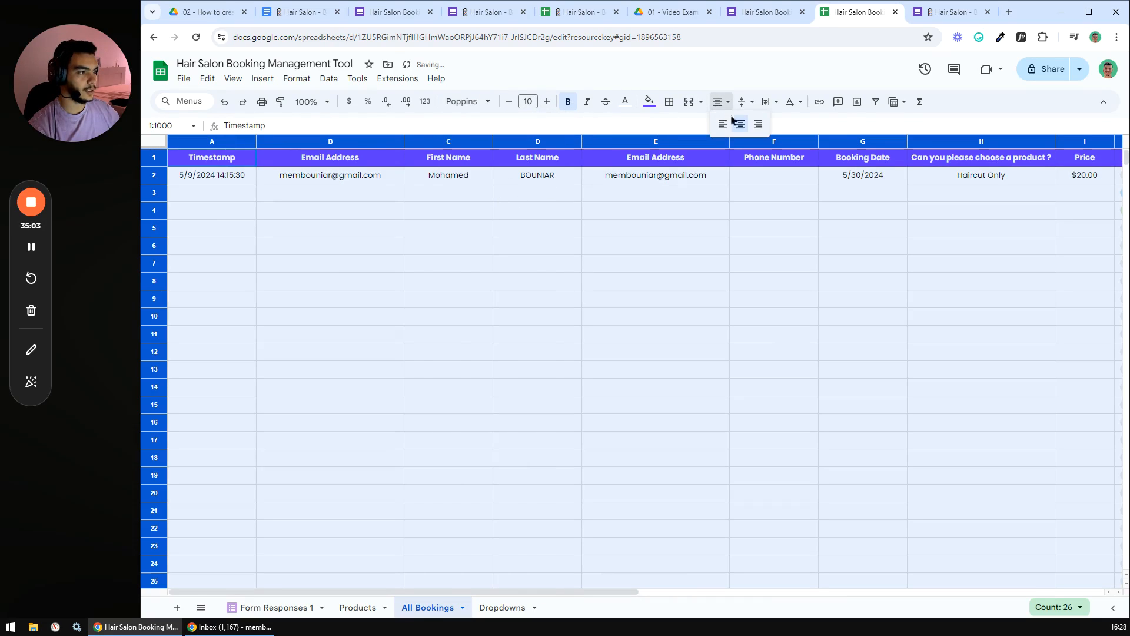
pyautogui.click(740, 124)
pyautogui.click(743, 102)
pyautogui.click(766, 126)
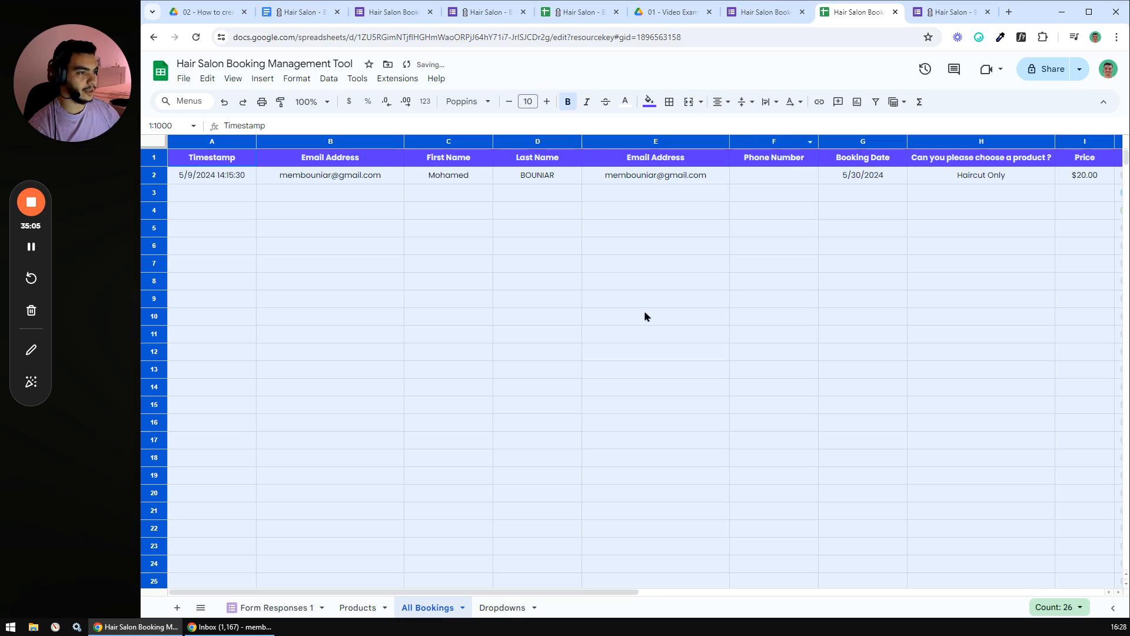
pyautogui.click(645, 316)
pyautogui.moveTo(540, 591)
pyautogui.mouseDown()
pyautogui.moveTo(849, 592)
pyautogui.moveTo(534, 592)
pyautogui.mouseUp()
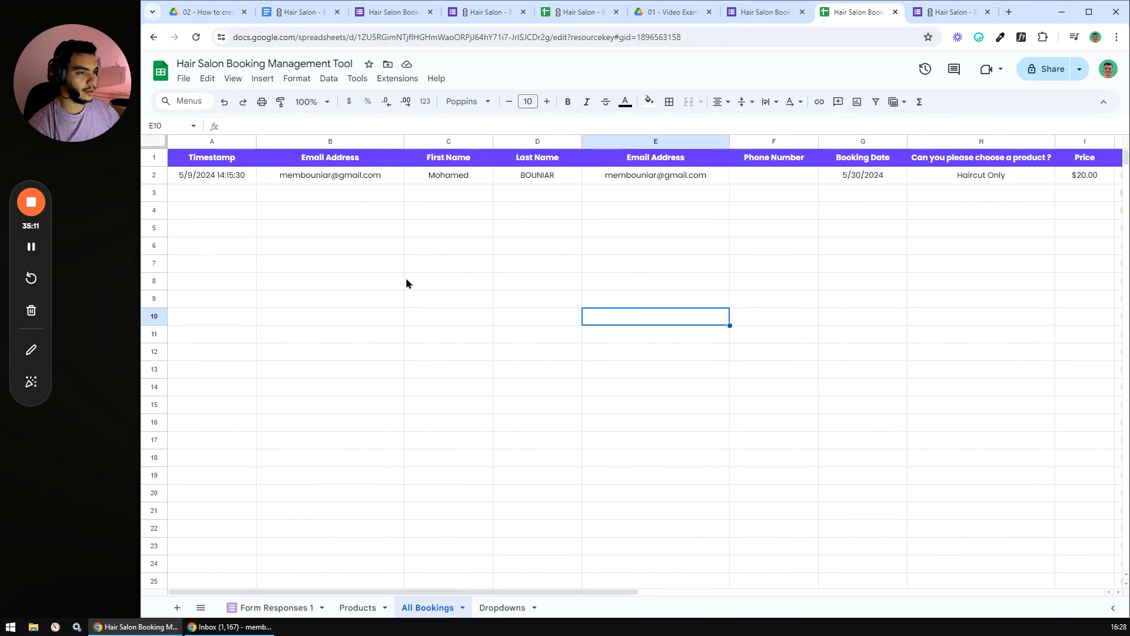
# - In the planning doc, tick off 'Add booking status and barber column' and look over 'Collect customer details'
pyautogui.click(301, 13)
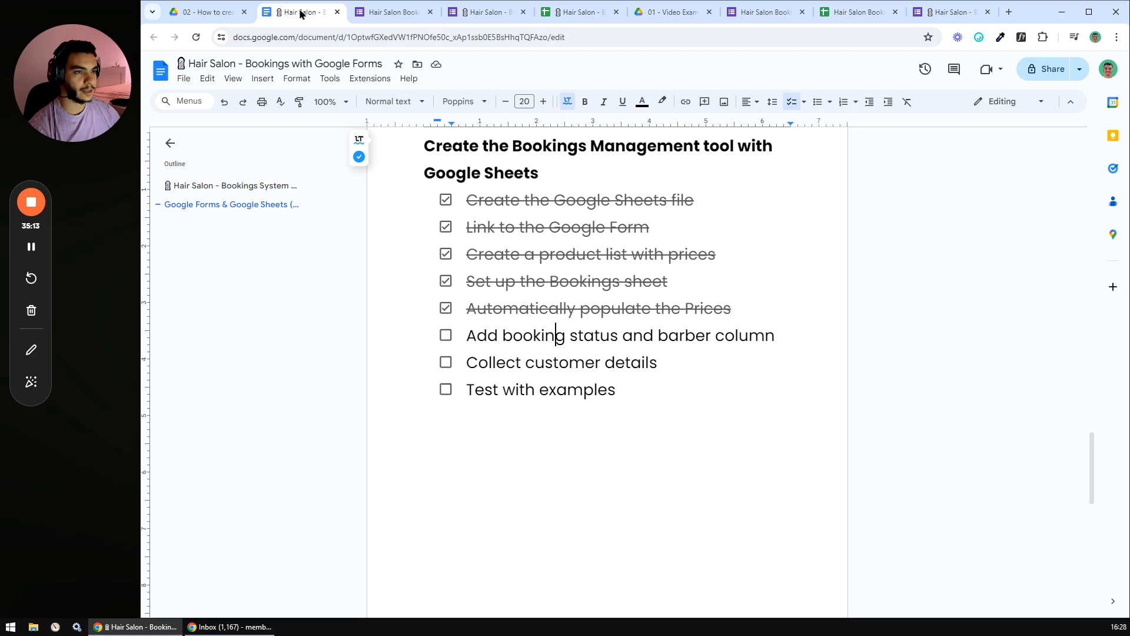
pyautogui.click(446, 335)
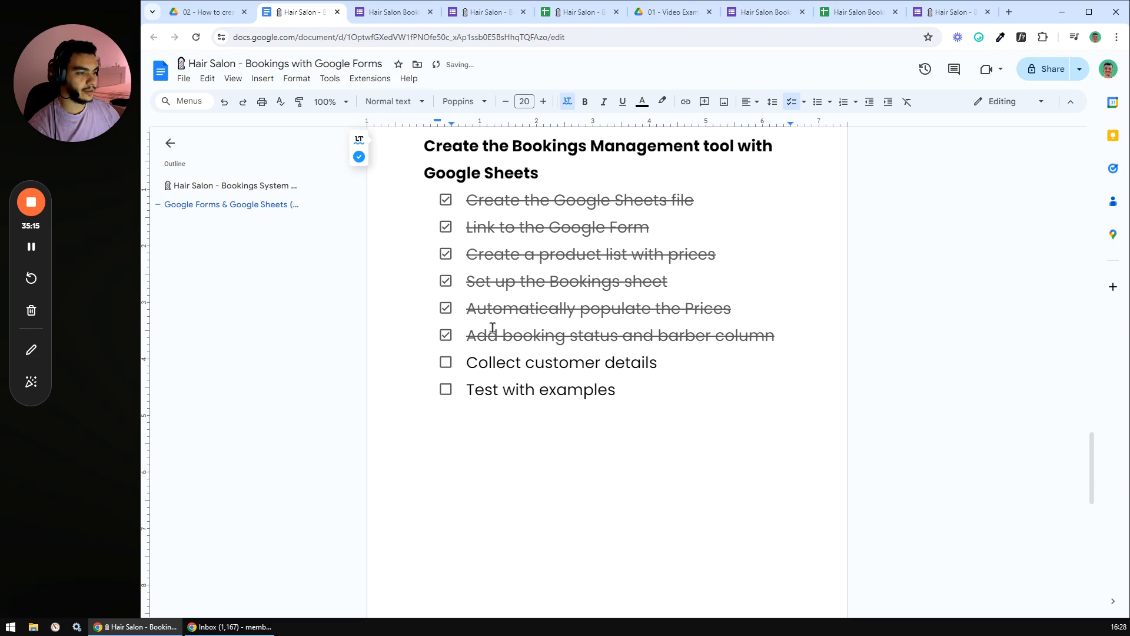
pyautogui.moveTo(672, 371); pyautogui.dragTo(469, 362)
pyautogui.click(500, 389)
pyautogui.moveTo(671, 371); pyautogui.dragTo(483, 367)
pyautogui.click(502, 389)
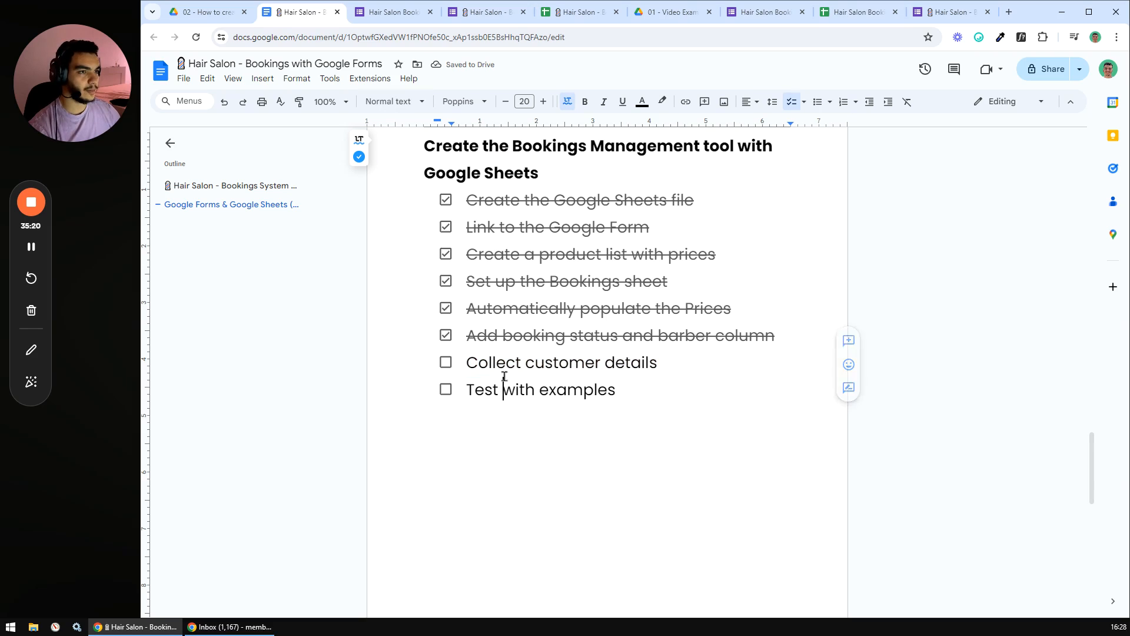
pyautogui.click(857, 12)
pyautogui.click(516, 327)
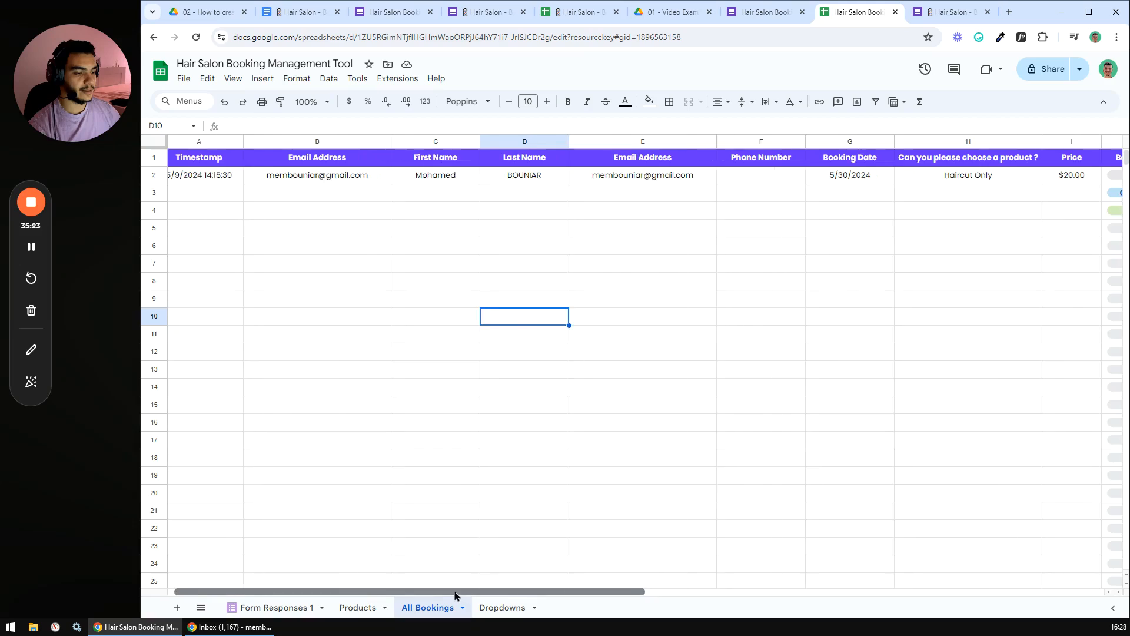
pyautogui.moveTo(212, 182); pyautogui.dragTo(942, 195)
pyautogui.click(692, 297)
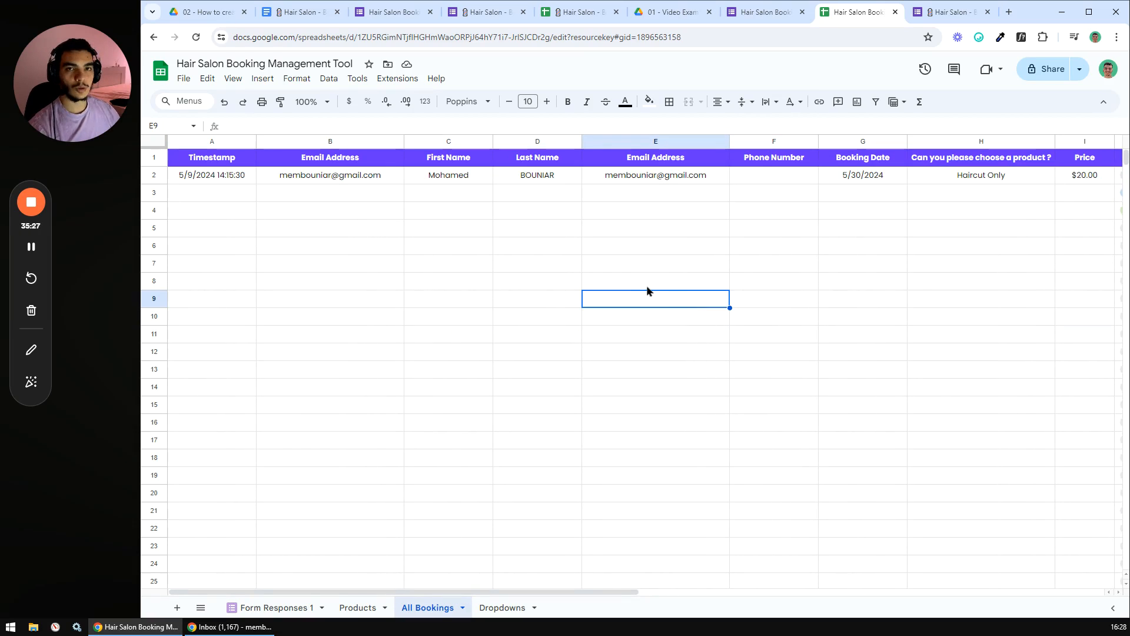
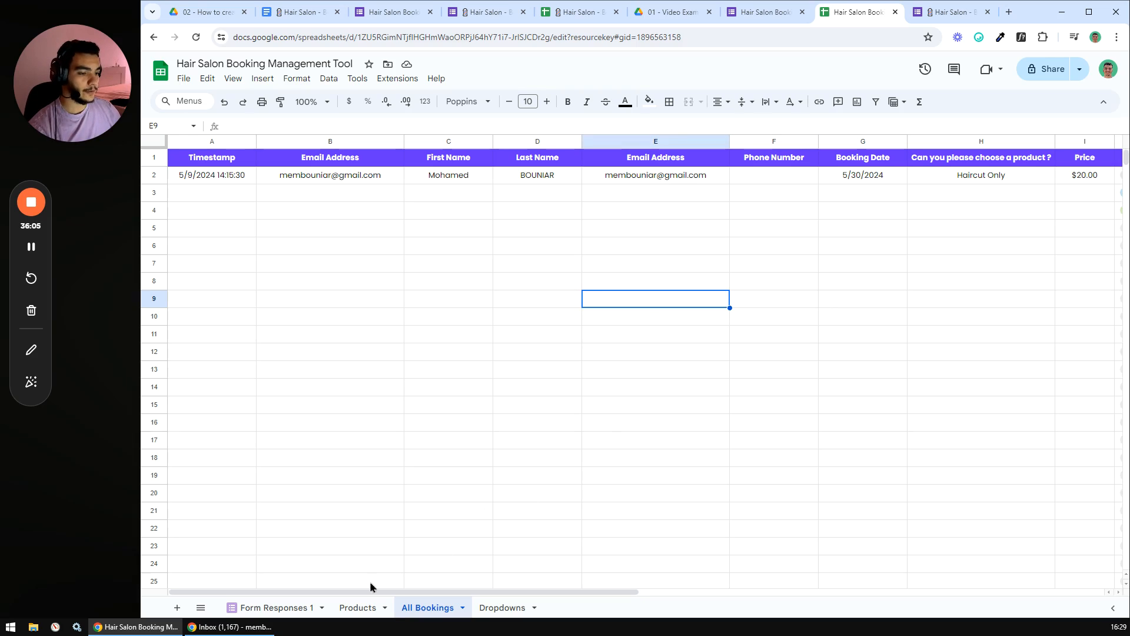
# - Duplicate the Products sheet, move the copy after All Bookings and rename it Customers
pyautogui.rightClick(353, 607)
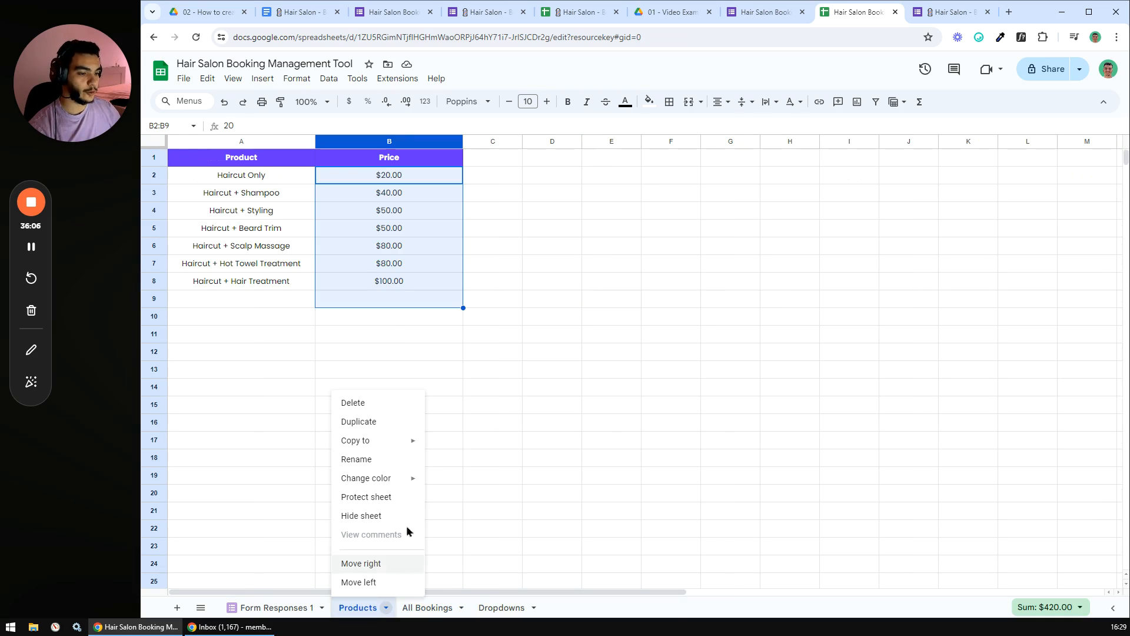
pyautogui.click(393, 422)
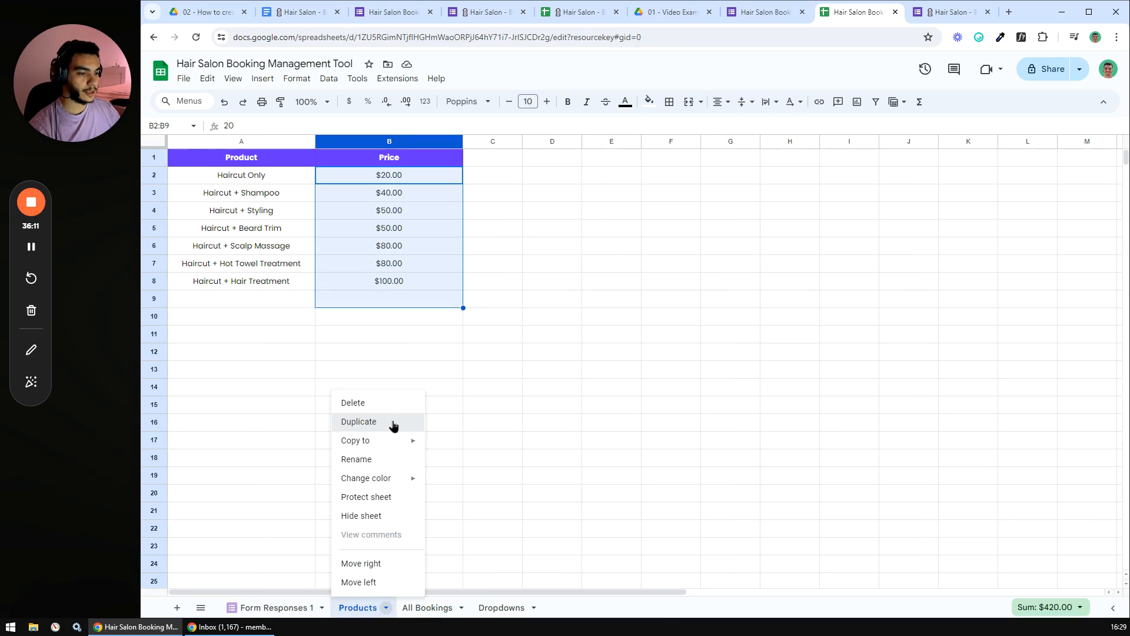
pyautogui.click(388, 418)
pyautogui.moveTo(452, 601); pyautogui.dragTo(513, 612)
pyautogui.doubleClick(513, 612)
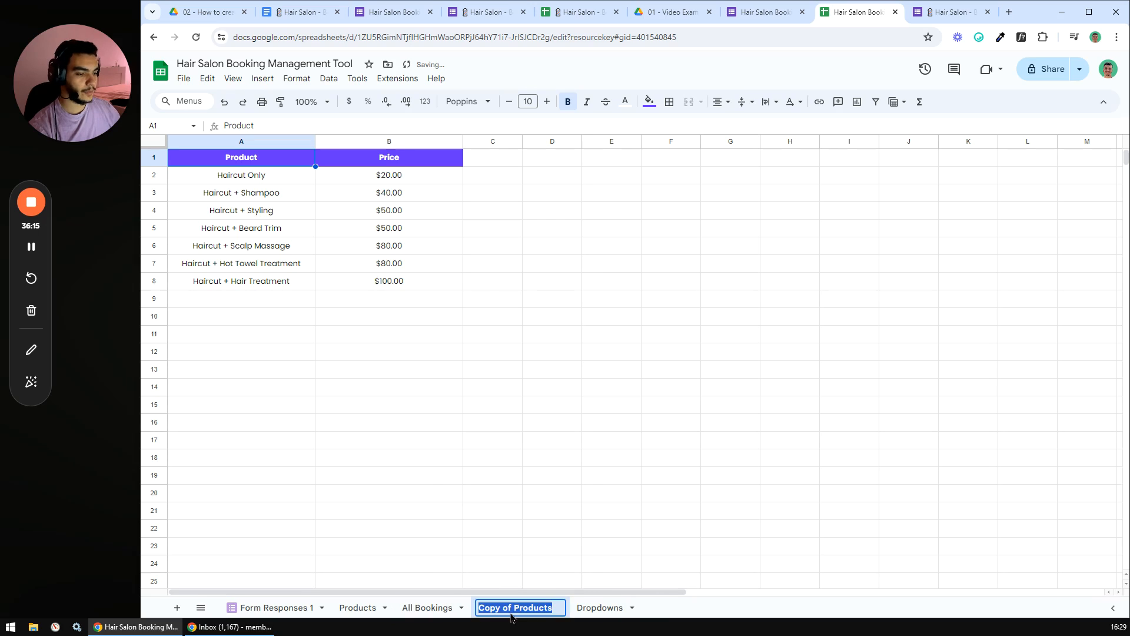
pyautogui.write('Customer')
pyautogui.press('Return')
pyautogui.doubleClick(504, 612)
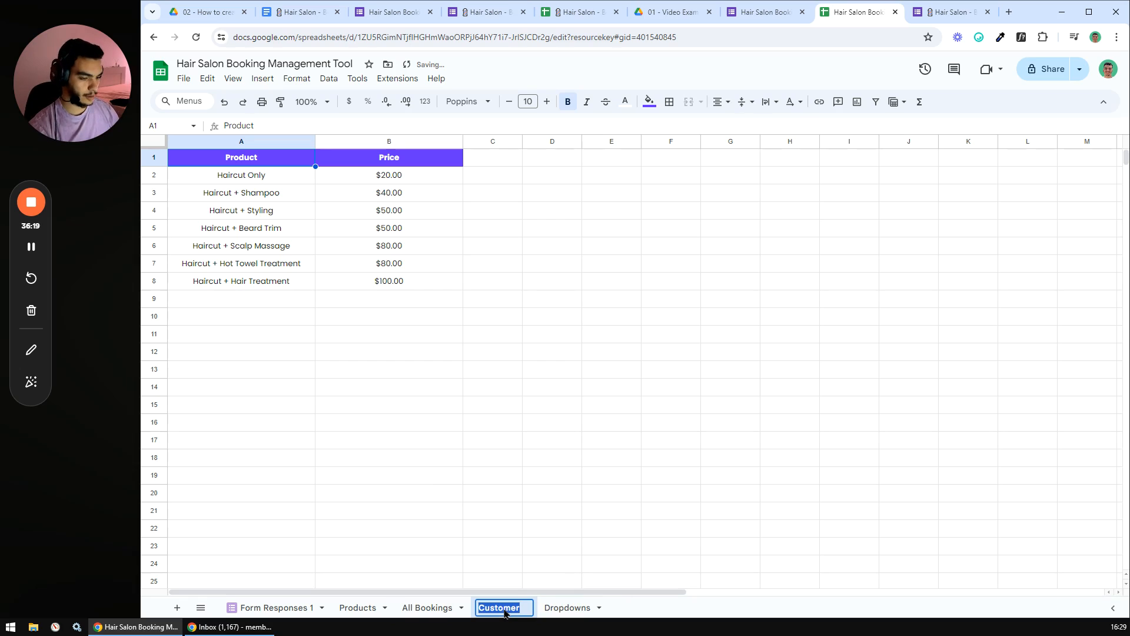
pyautogui.press('End')
pyautogui.write('s')
pyautogui.press('Return')
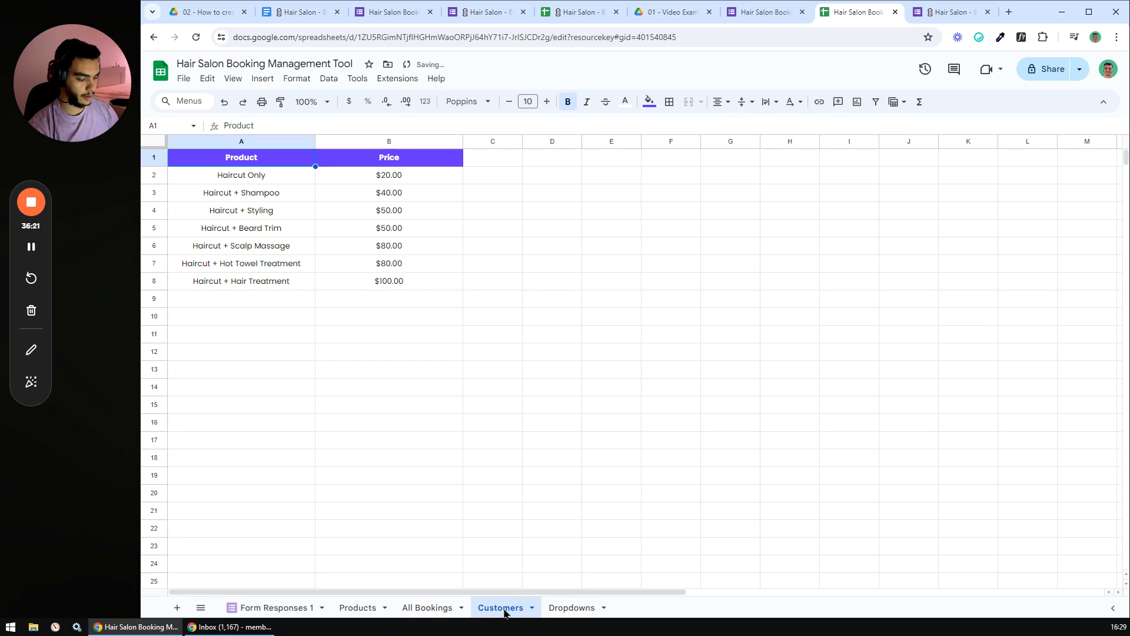
# - Delete the copied Product and Price columns A and B
pyautogui.click(548, 474)
pyautogui.moveTo(235, 143); pyautogui.dragTo(363, 144)
pyautogui.rightClick(363, 143)
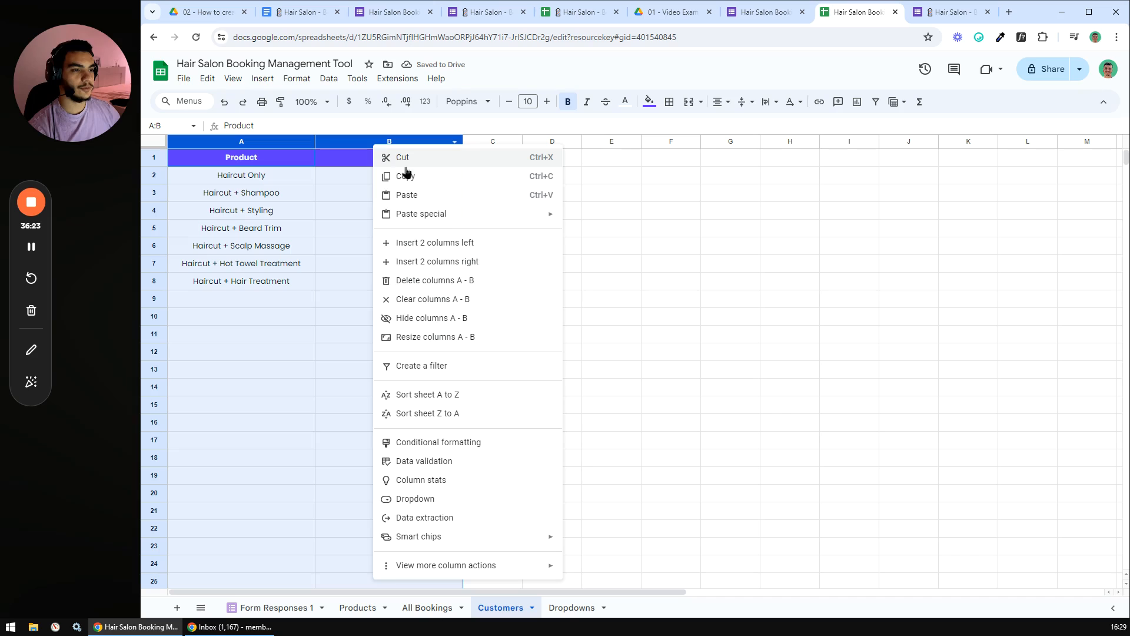
pyautogui.click(413, 287)
# - Enter the headers Email Address, First Name, Last Name and Full Name in row 1
pyautogui.click(413, 286)
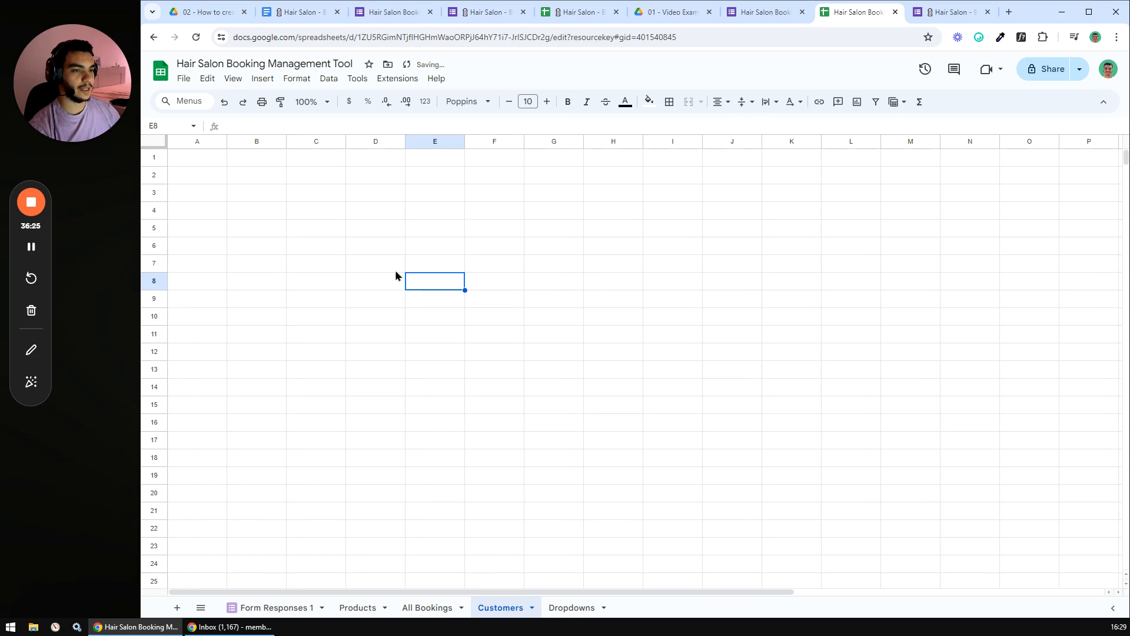
pyautogui.click(209, 162)
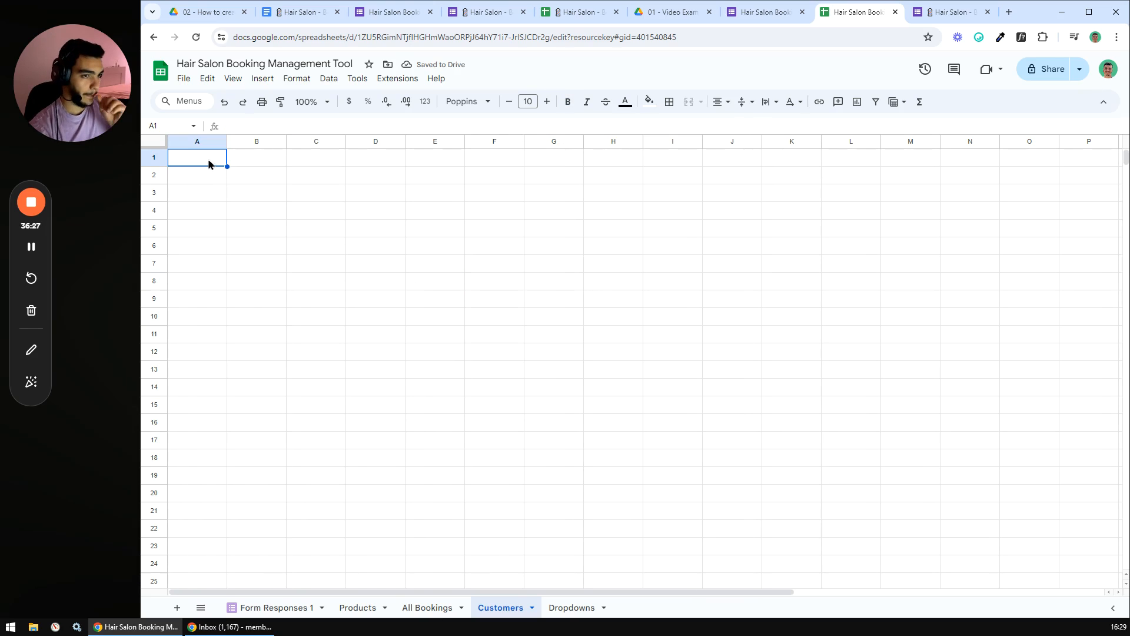
pyautogui.write('=')
pyautogui.press('BackSpace')
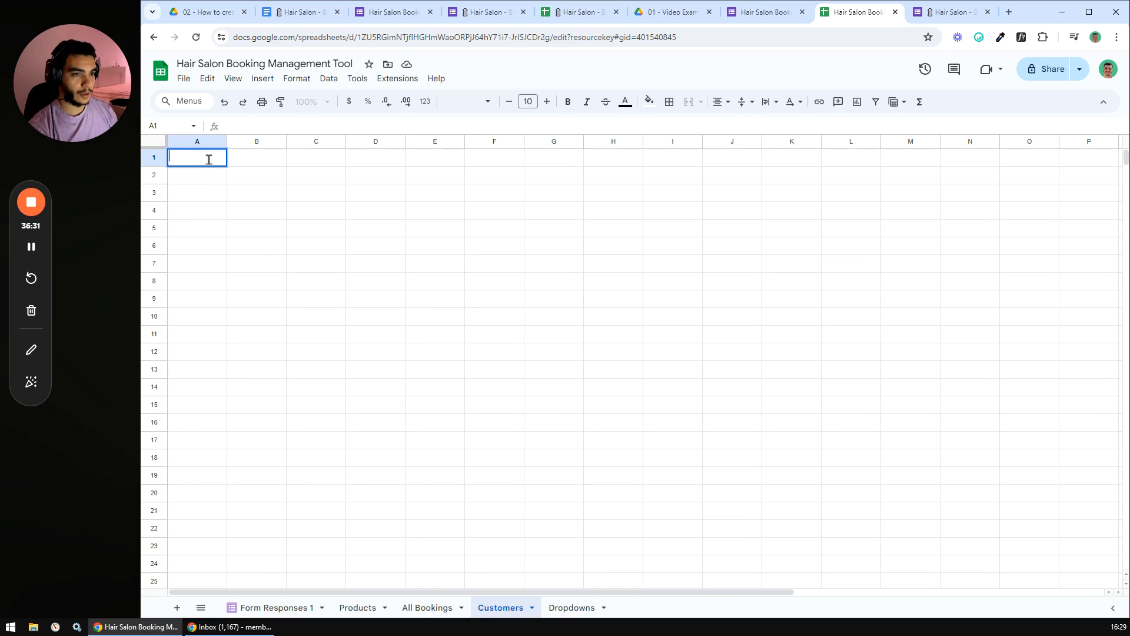
pyautogui.write('Email Address')
pyautogui.press('Tab')
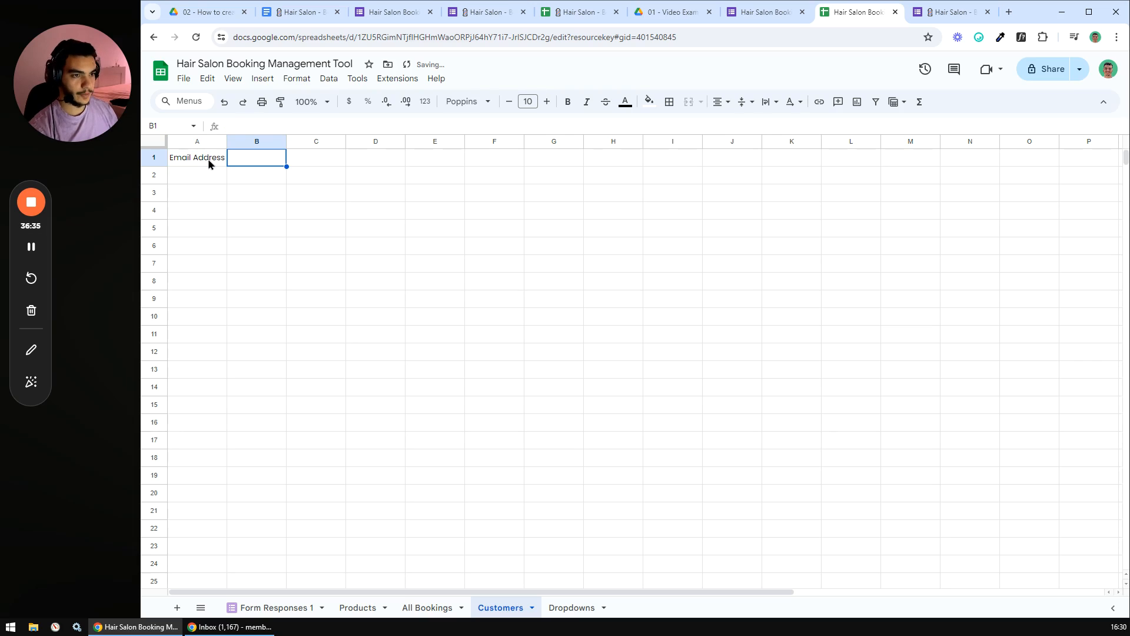
pyautogui.write('First Name')
pyautogui.press('Tab')
pyautogui.write('Last Name')
pyautogui.press('Tab')
pyautogui.write('Full Name')
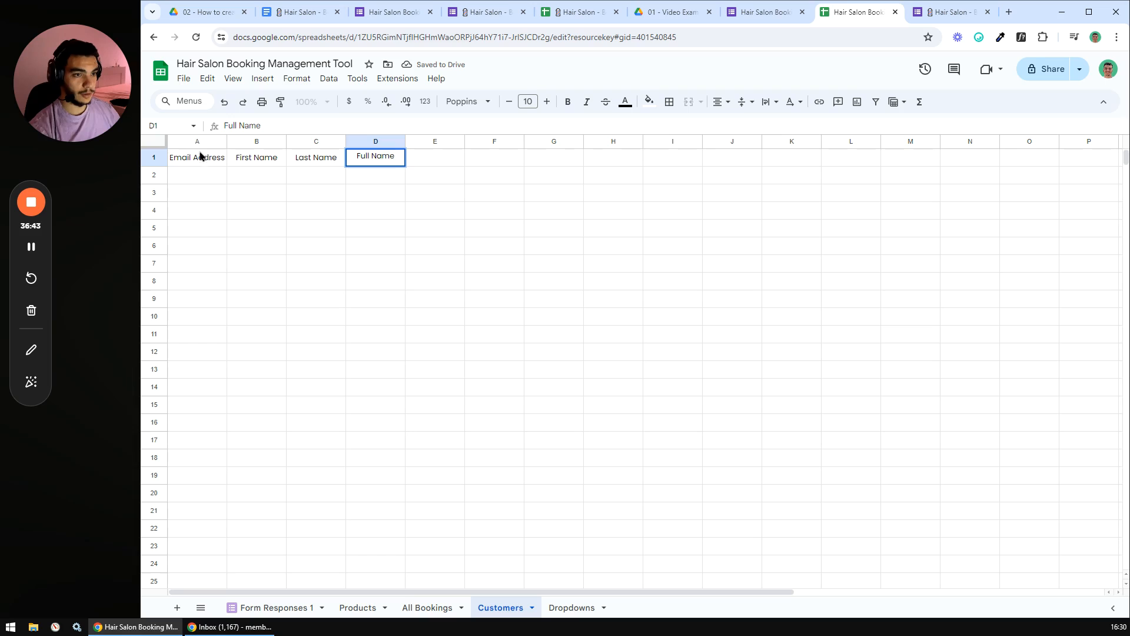
# - Insert a Phone Number column right after Email Address
pyautogui.rightClick(196, 143)
pyautogui.click(275, 236)
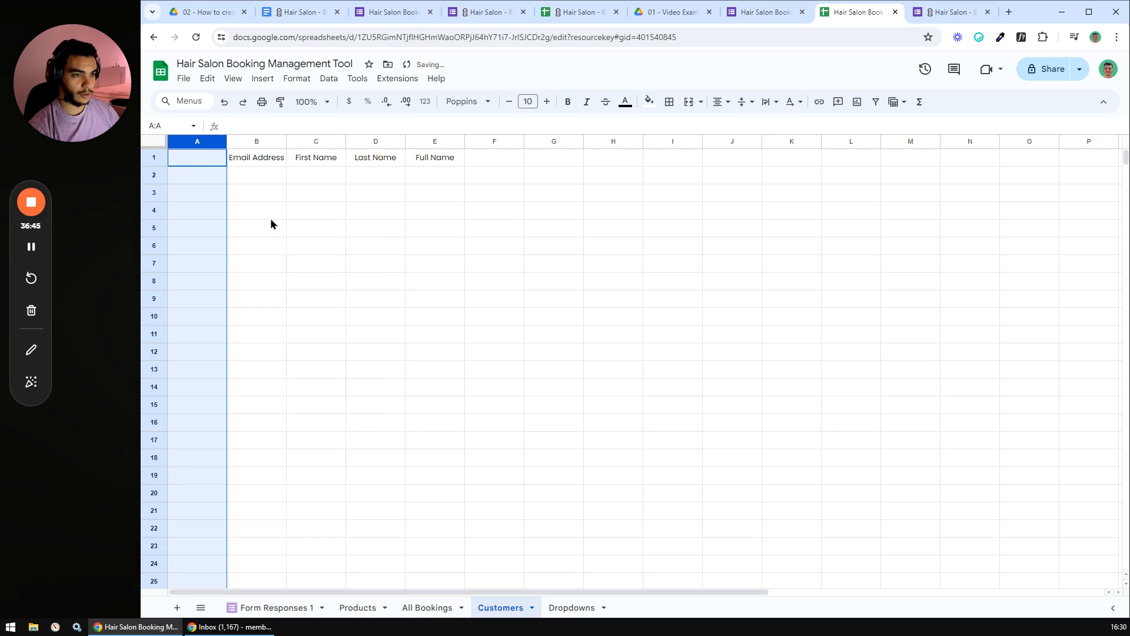
pyautogui.hotkey('ctrl', 'z')
pyautogui.rightClick(198, 142)
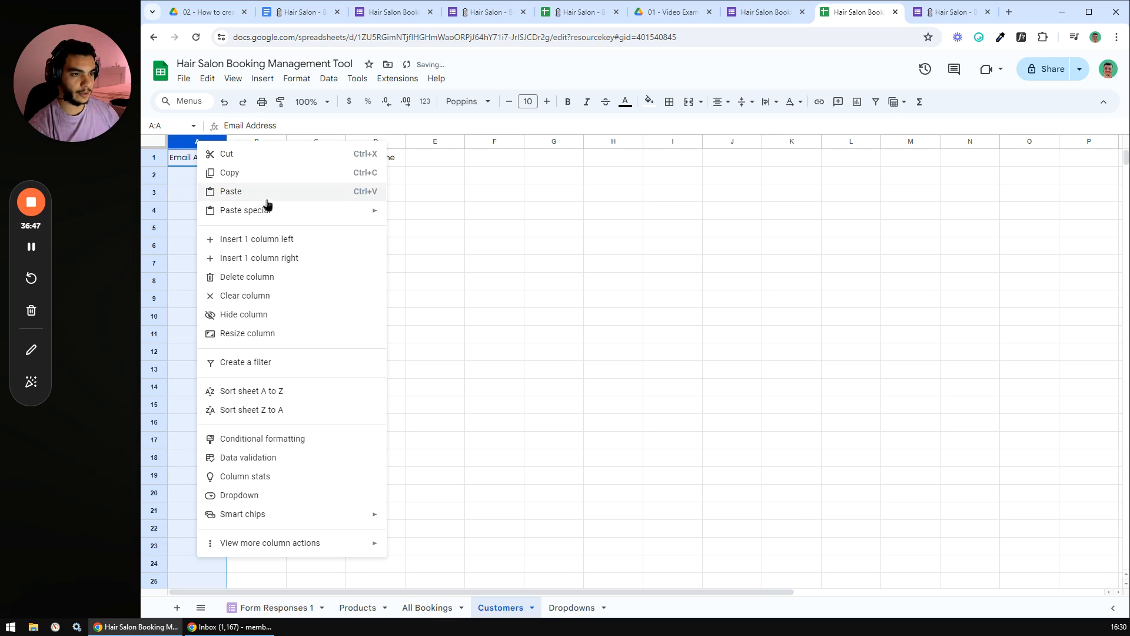
pyautogui.click(274, 256)
pyautogui.click(425, 252)
pyautogui.write('P')
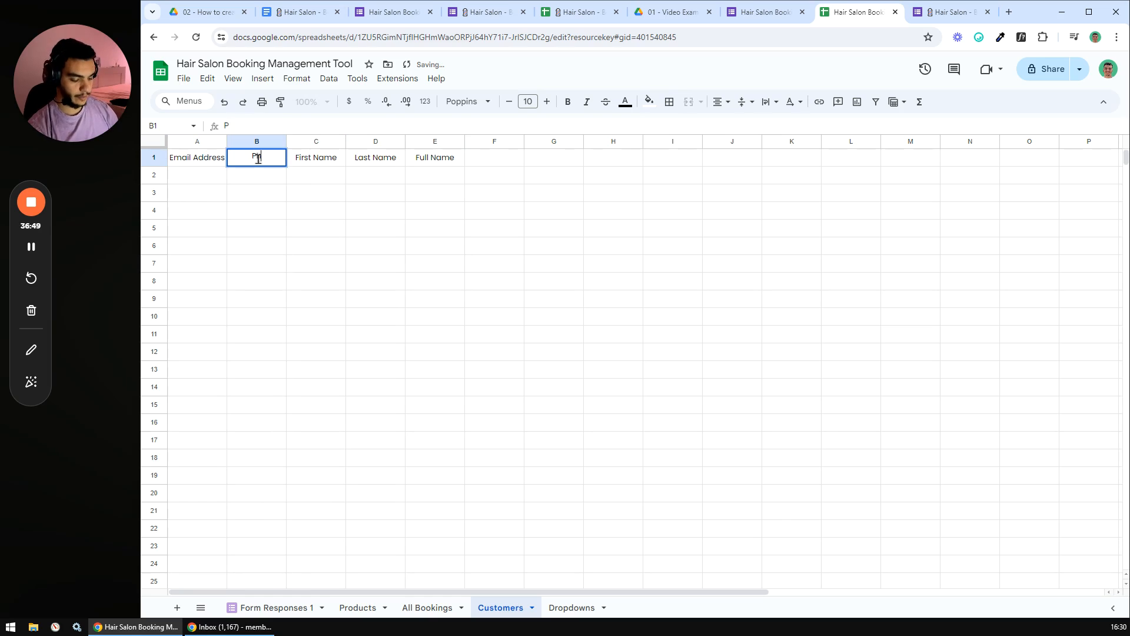
pyautogui.write('hone Number')
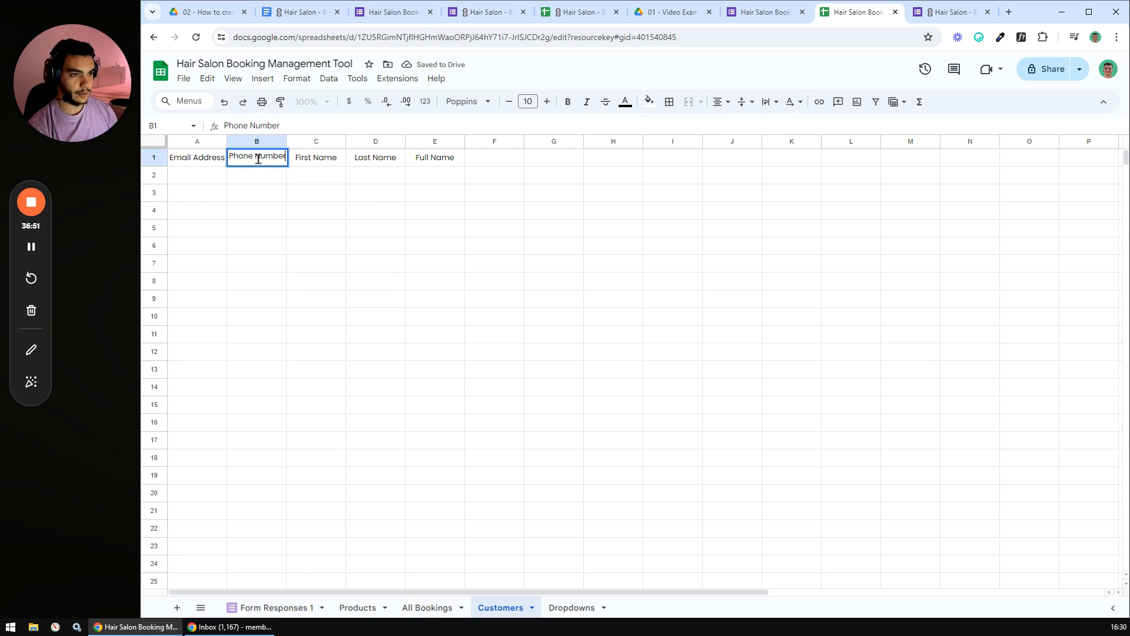
pyautogui.press('Return')
# - Set columns A to E to 150 px wide
pyautogui.moveTo(197, 144); pyautogui.dragTo(424, 148)
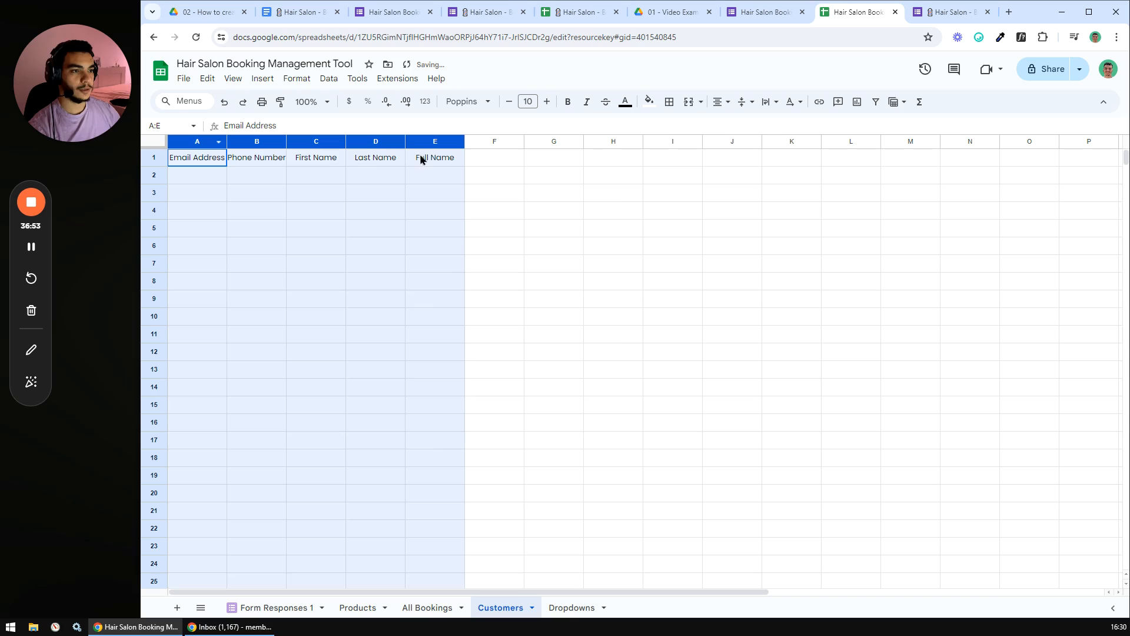
pyautogui.rightClick(430, 143)
pyautogui.click(493, 336)
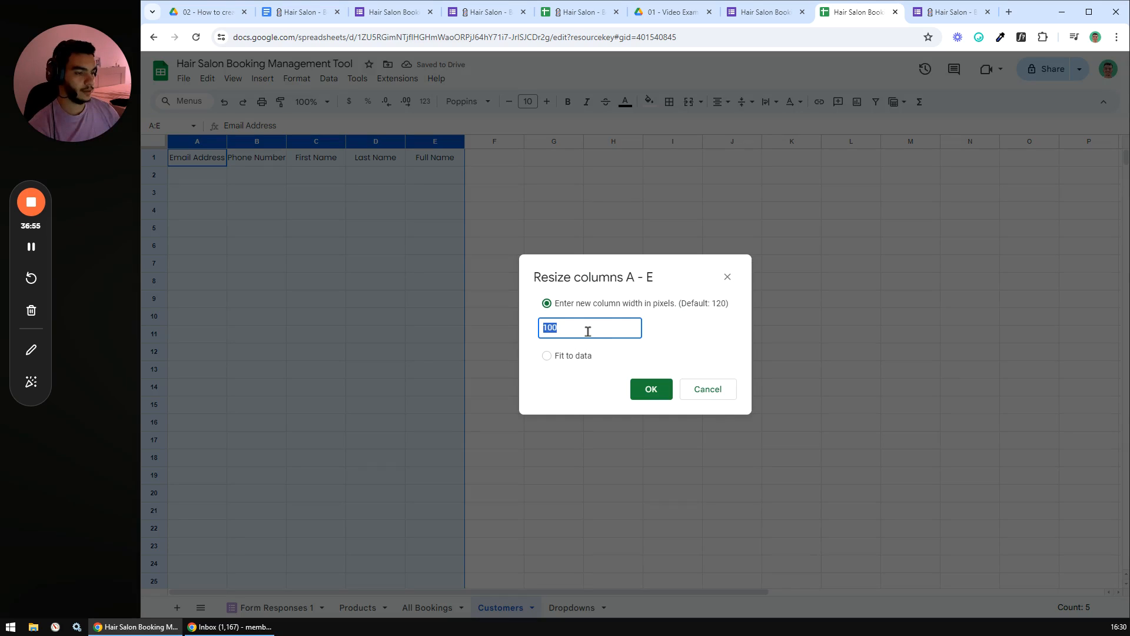
pyautogui.write('150')
pyautogui.press('Return')
# - Widen the Email Address and Full Name columns to 250 px
pyautogui.click(478, 298)
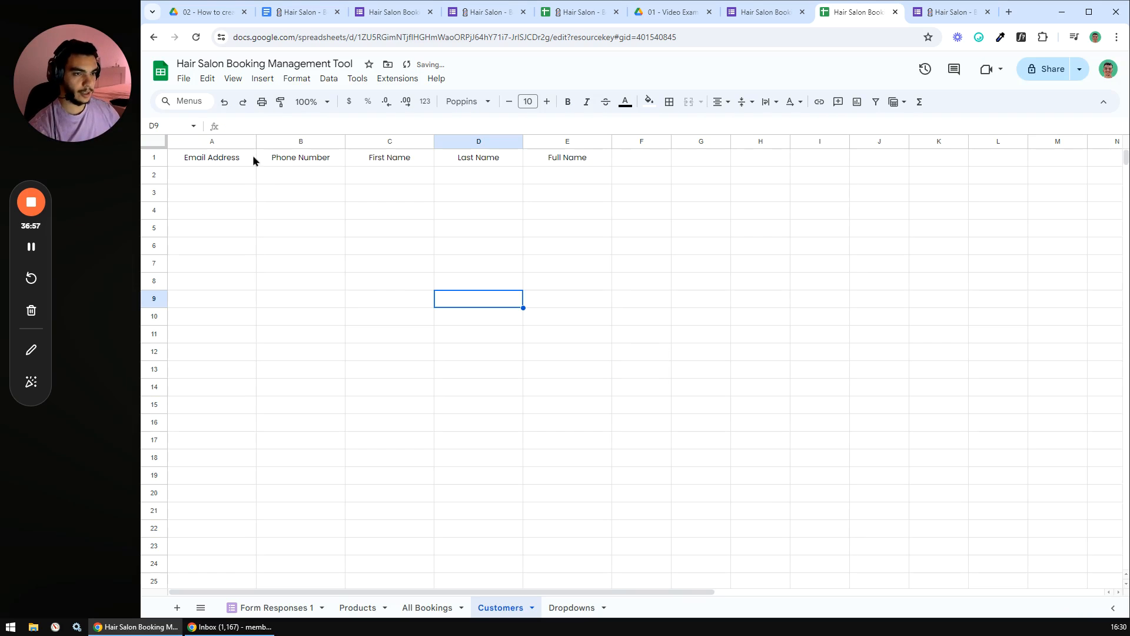
pyautogui.rightClick(218, 143)
pyautogui.click(290, 334)
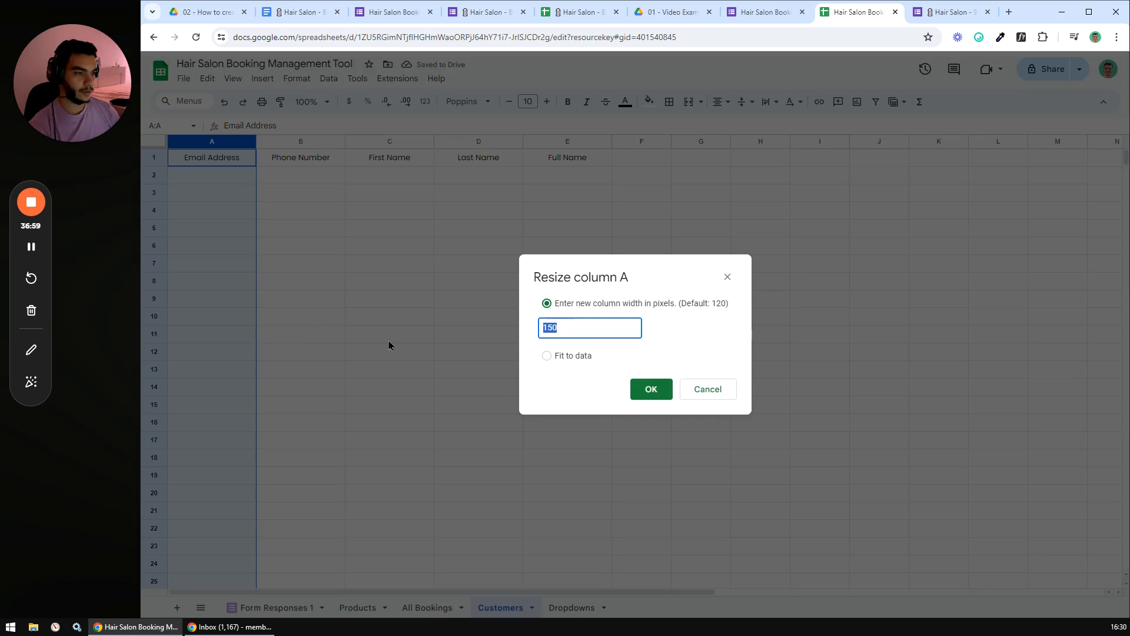
pyautogui.write('250')
pyautogui.press('Return')
pyautogui.click(608, 280)
pyautogui.rightClick(616, 140)
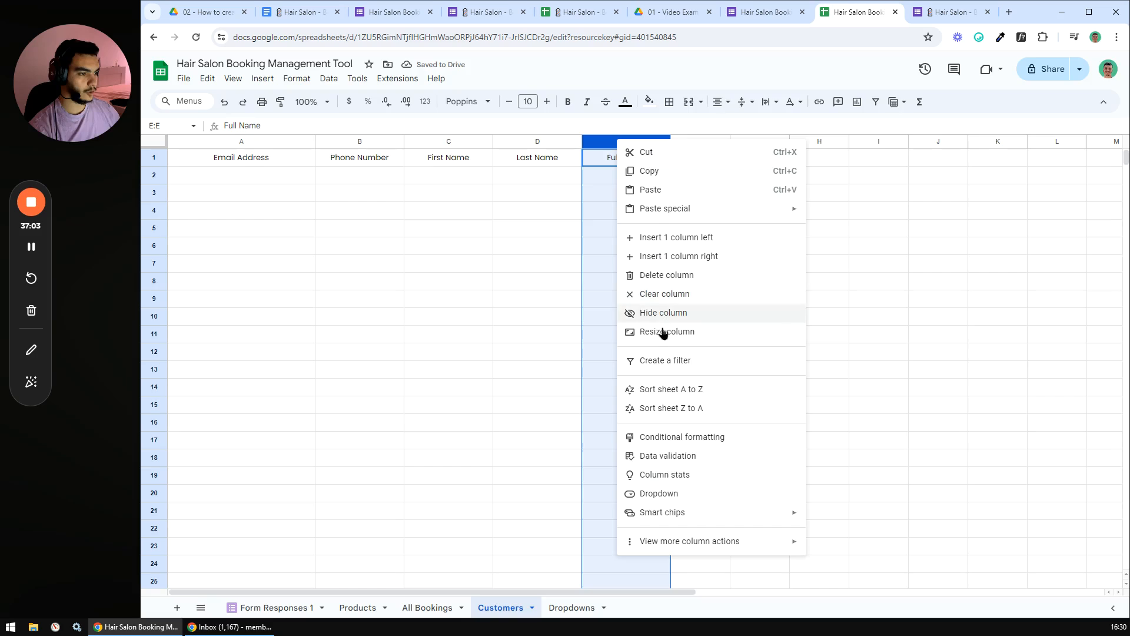
pyautogui.click(658, 330)
pyautogui.write('250')
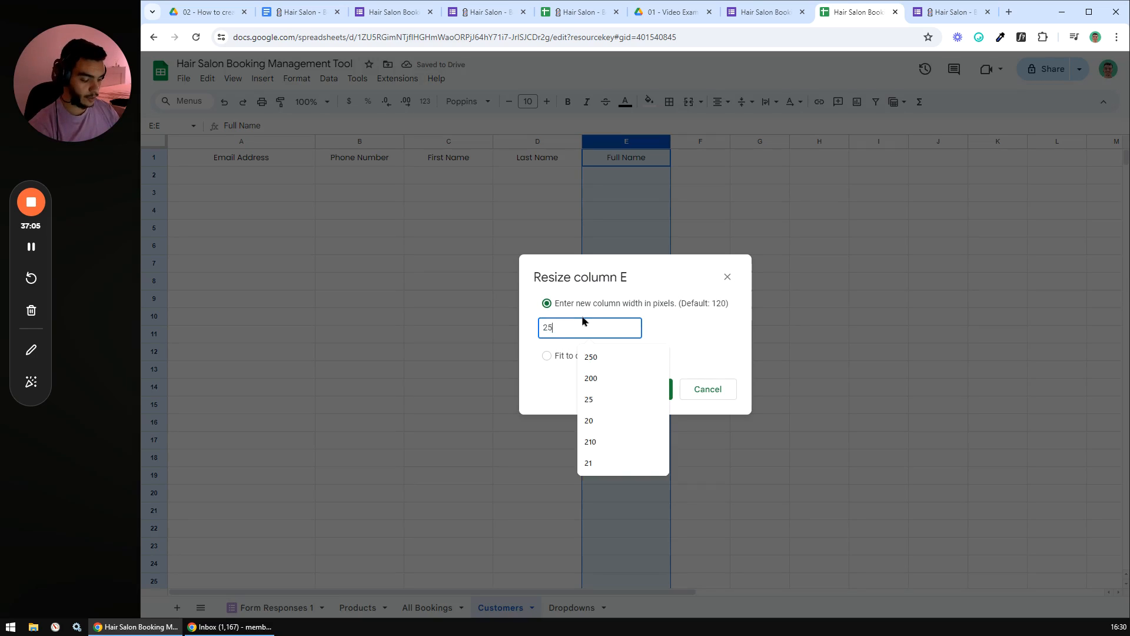
pyautogui.press('Return')
# - Give header cells A1:E1 a purple fill with bold white text
pyautogui.moveTo(285, 159); pyautogui.dragTo(641, 160)
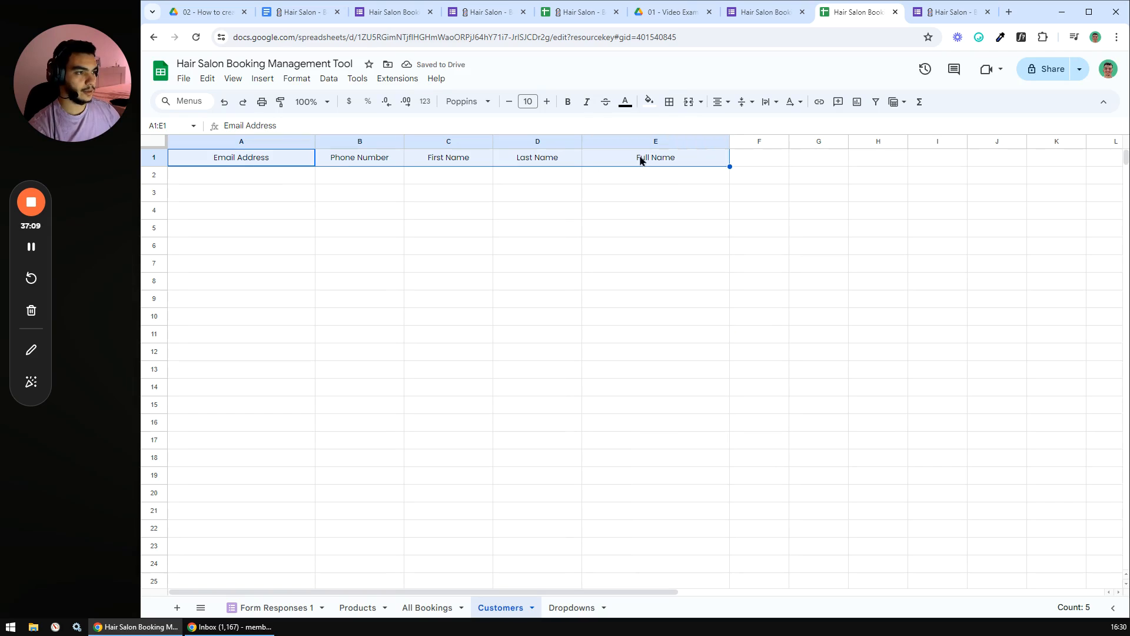
pyautogui.click(649, 102)
pyautogui.click(652, 300)
pyautogui.click(627, 110)
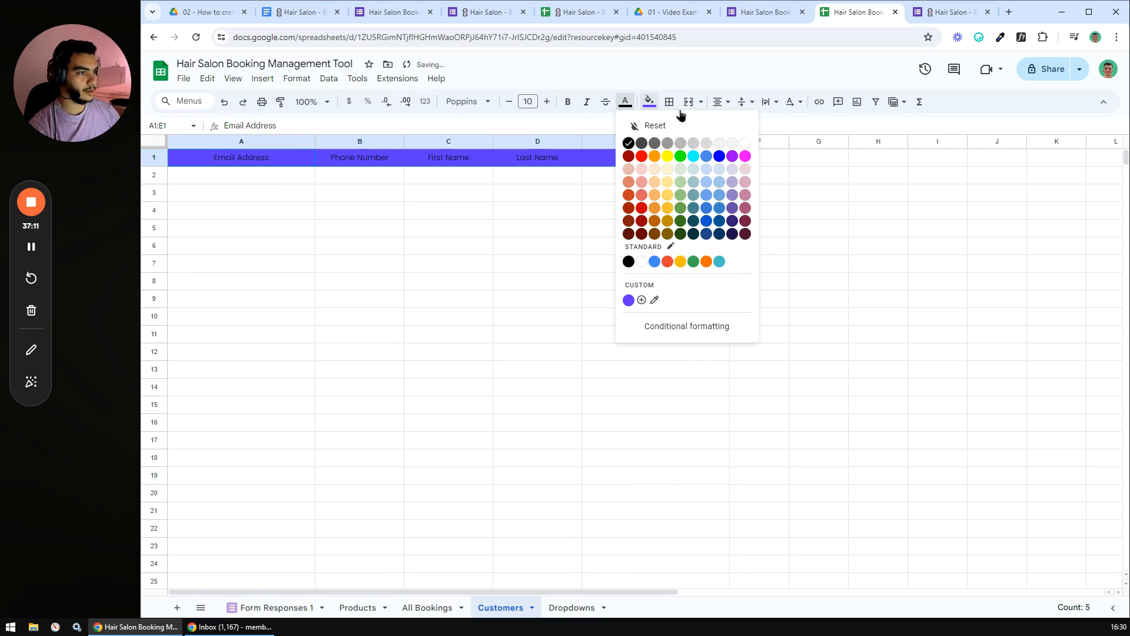
pyautogui.click(743, 145)
pyautogui.click(568, 101)
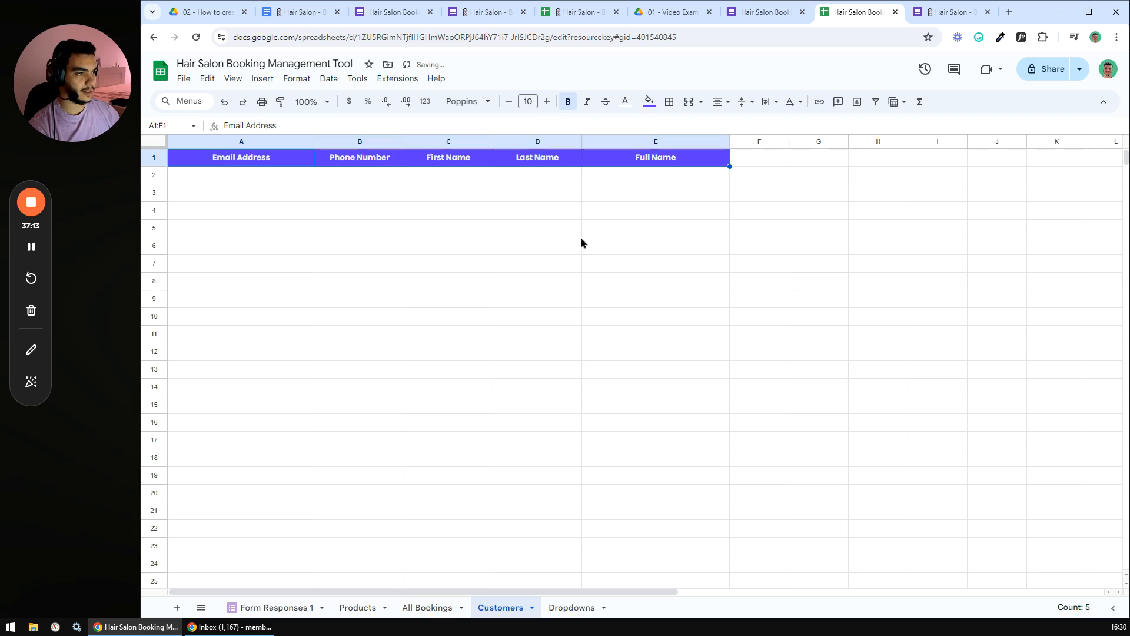
pyautogui.click(512, 246)
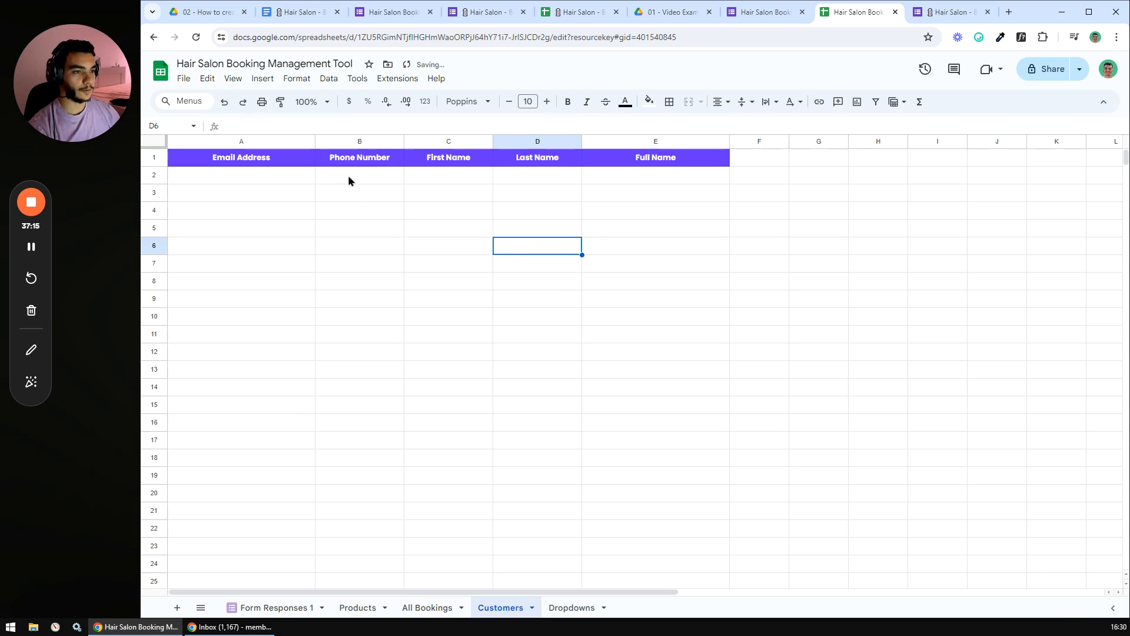
pyautogui.click(247, 183)
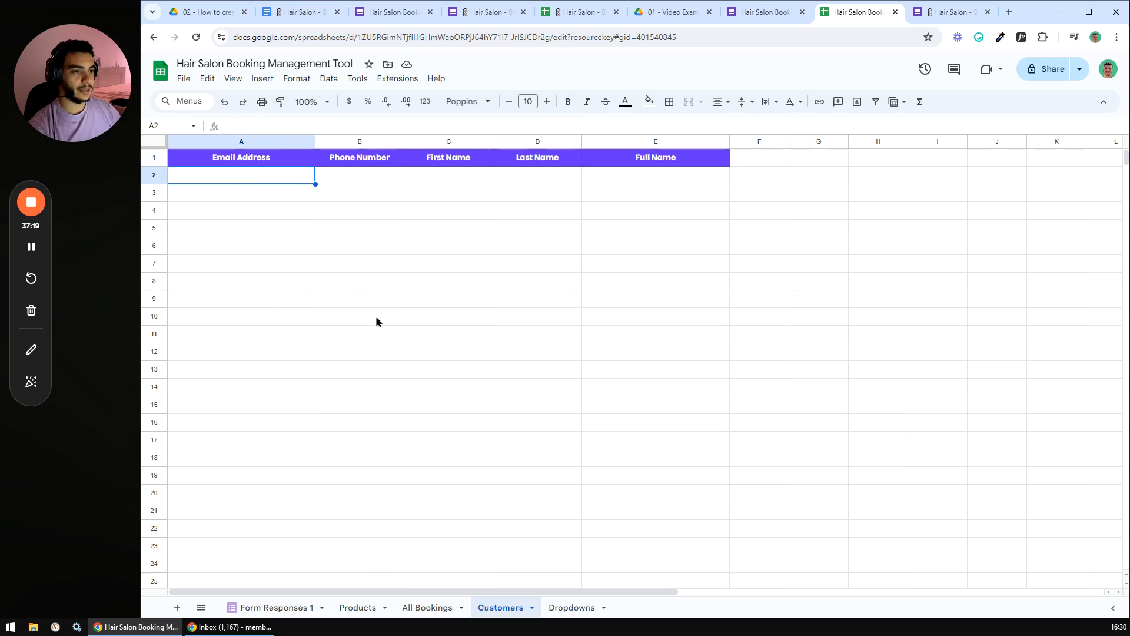
# - Enter =UNIQUE('All Bookings'!B2:B) in Customers A2 to list the booking emails
pyautogui.click(429, 609)
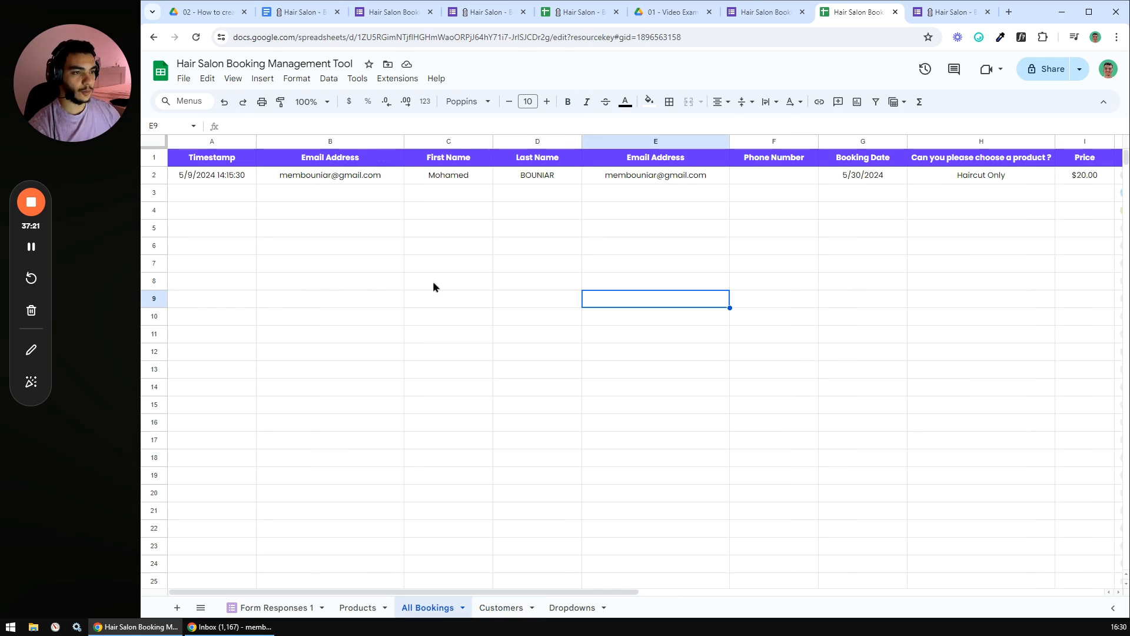
pyautogui.click(330, 195)
pyautogui.click(324, 209)
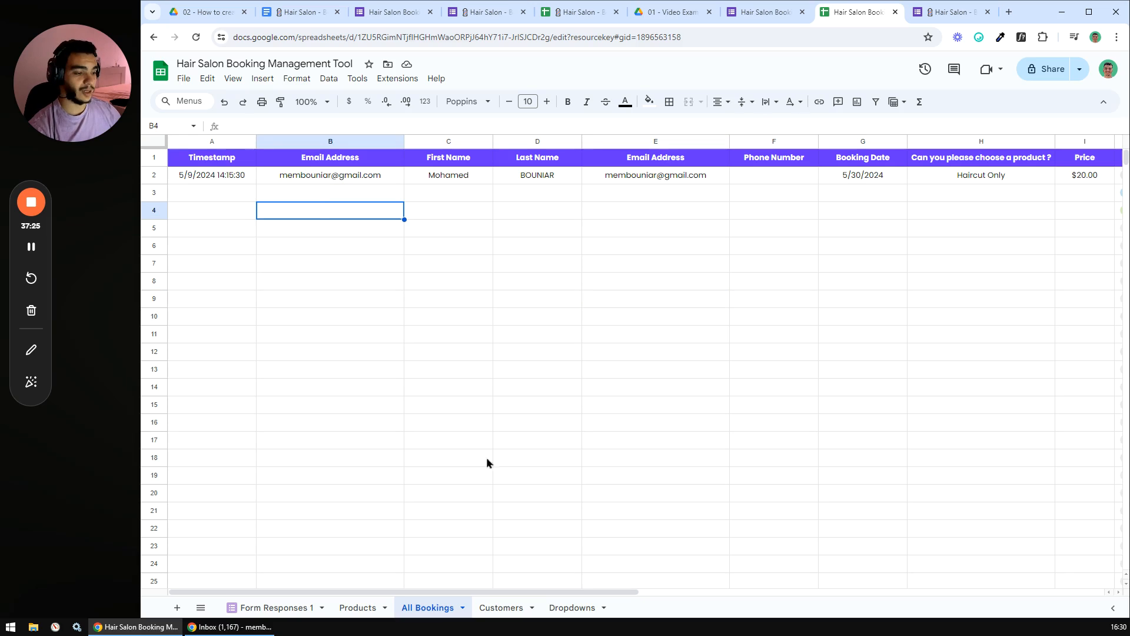
pyautogui.click(486, 600)
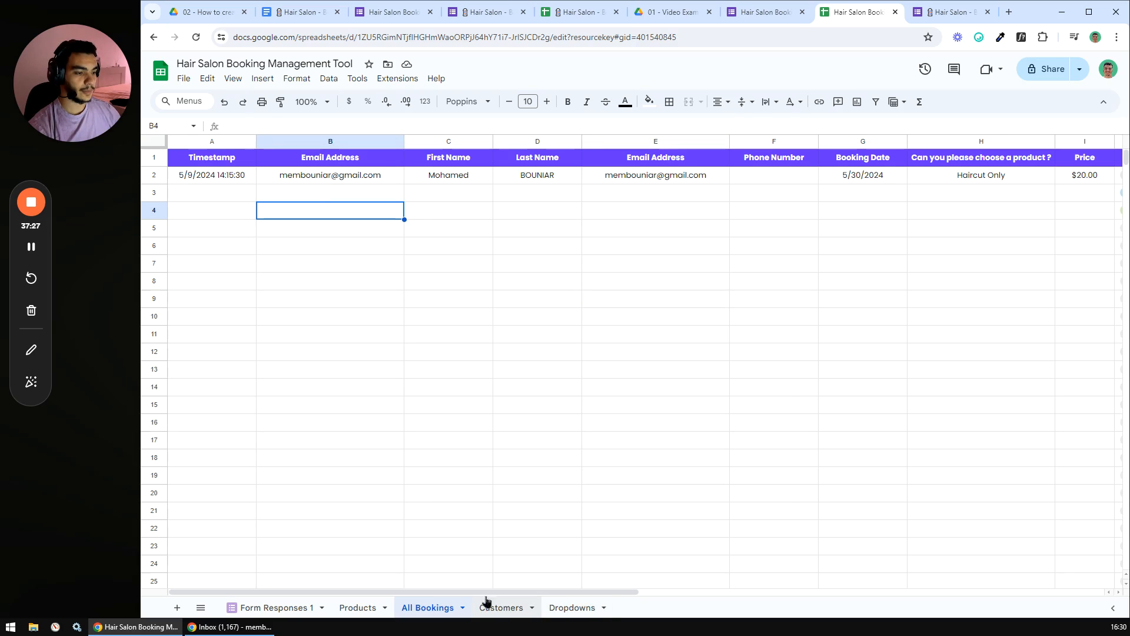
pyautogui.write('=unique(')
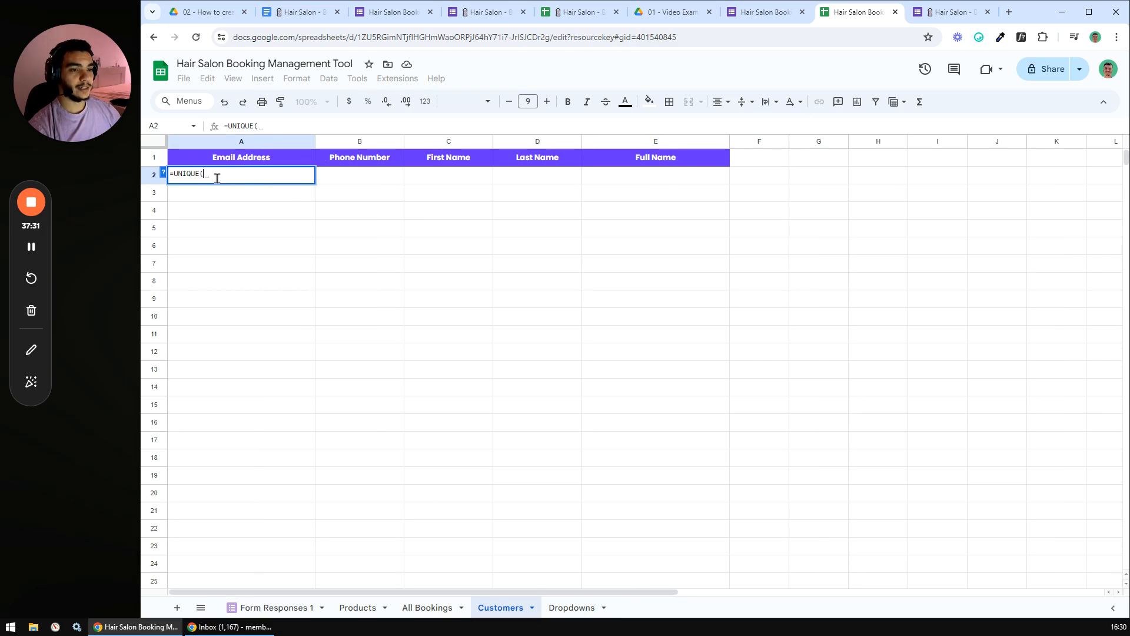
pyautogui.click(421, 611)
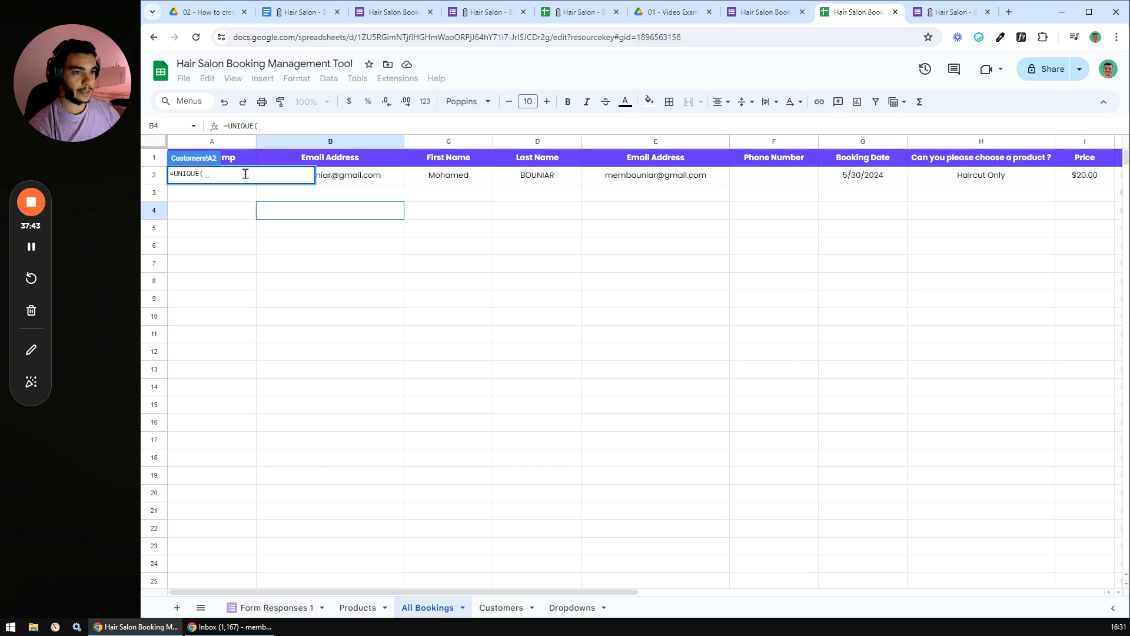
pyautogui.click(333, 143)
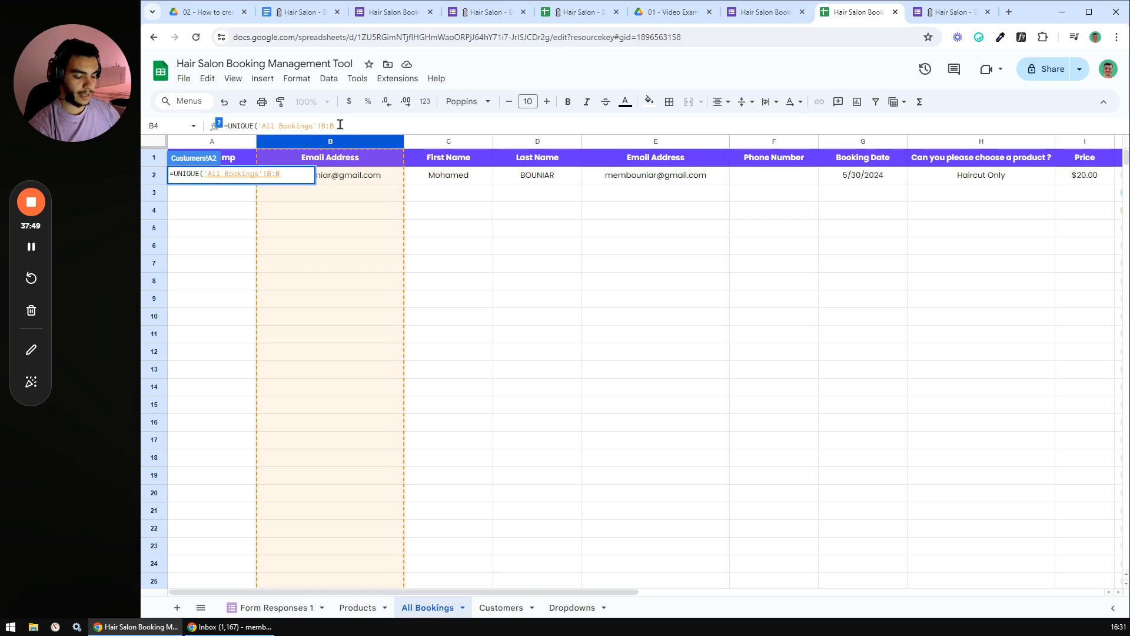
pyautogui.write('2')
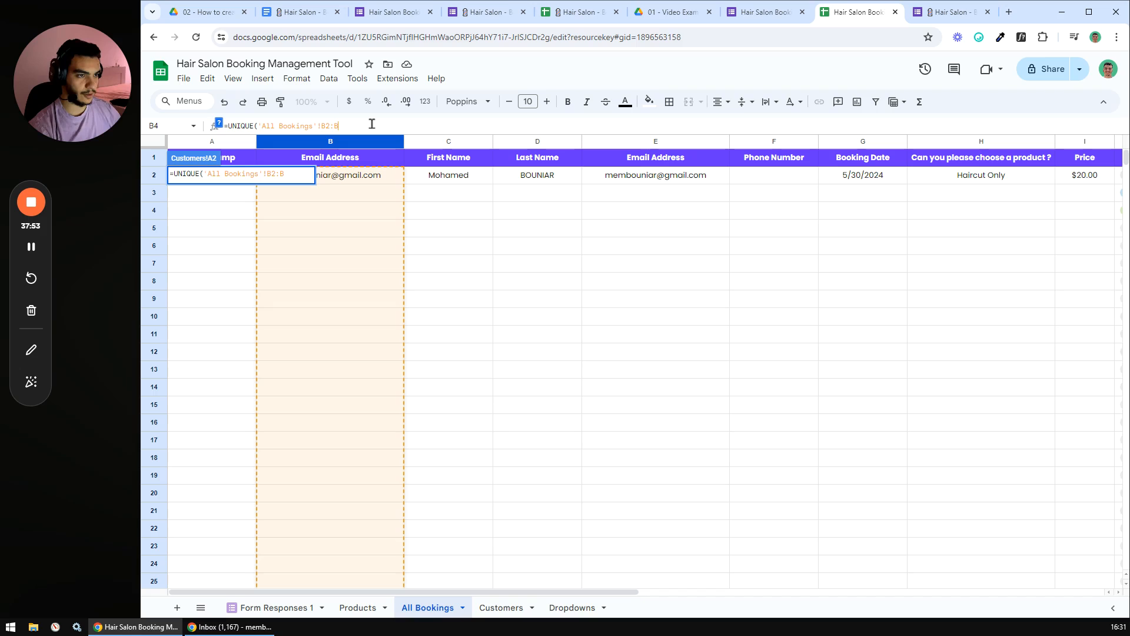
pyautogui.press('Return')
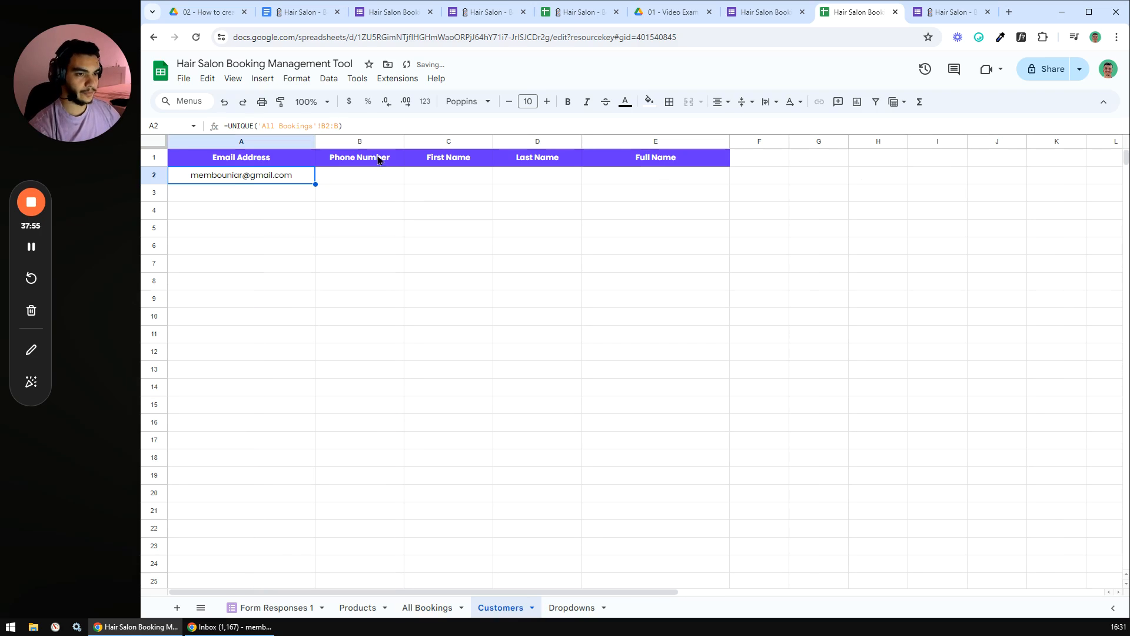
pyautogui.click(341, 182)
pyautogui.moveTo(285, 177); pyautogui.dragTo(333, 243)
pyautogui.click(359, 197)
pyautogui.click(369, 232)
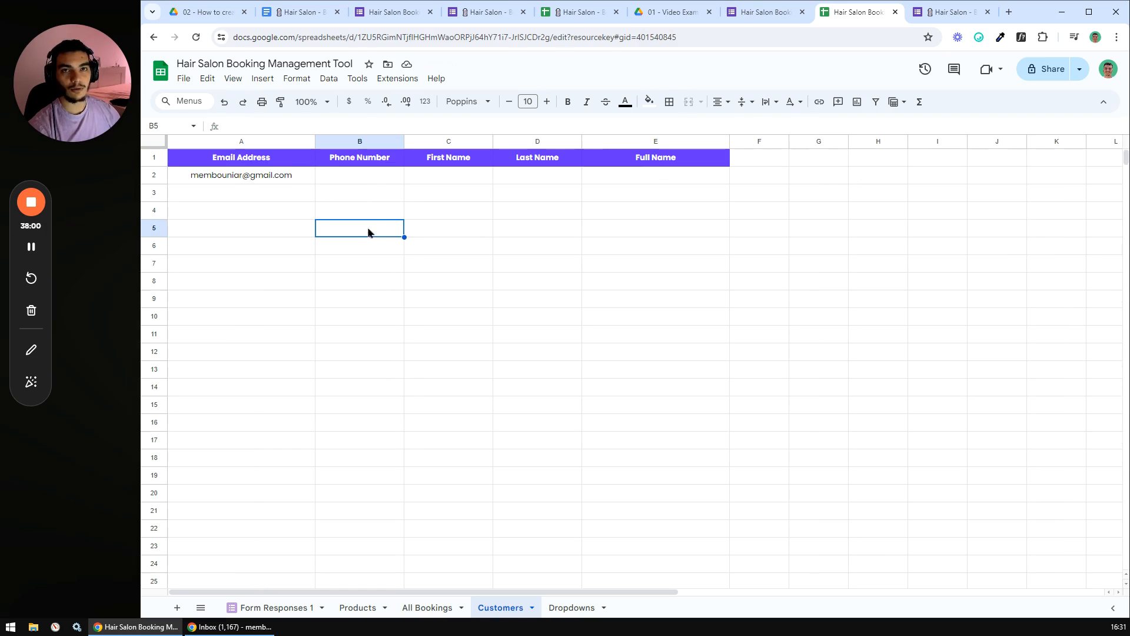
# - Start an XLOOKUP in B2 that uses the A2 email as its search key
pyautogui.click(363, 175)
pyautogui.click(413, 177)
pyautogui.moveTo(375, 177); pyautogui.dragTo(694, 175)
pyautogui.click(439, 203)
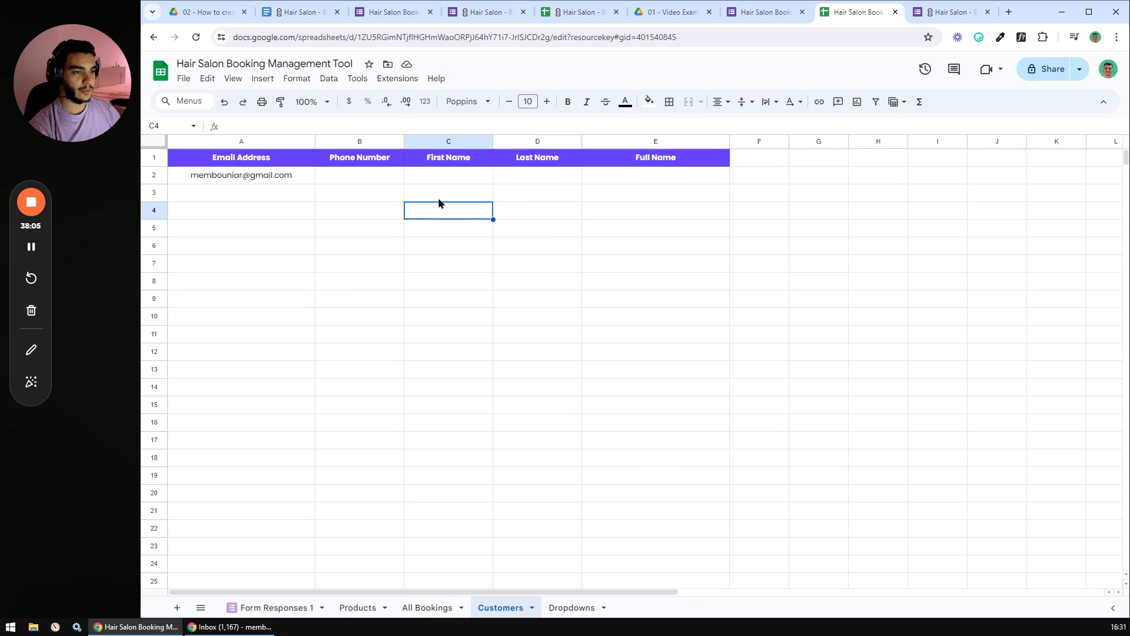
pyautogui.click(387, 181)
pyautogui.write('=xl')
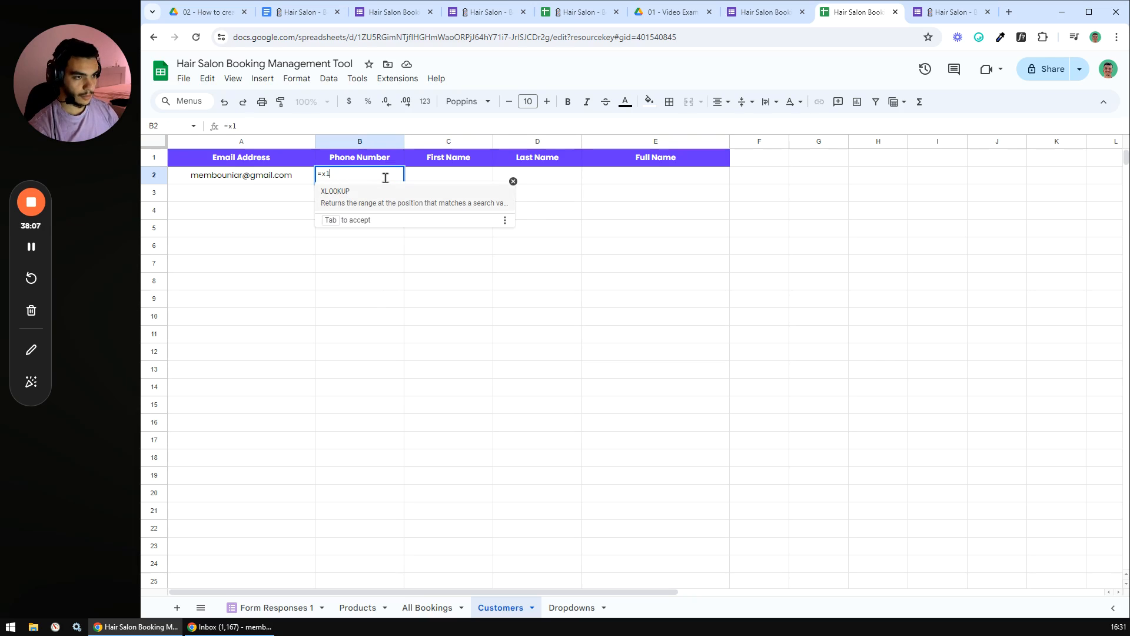
pyautogui.press('Tab')
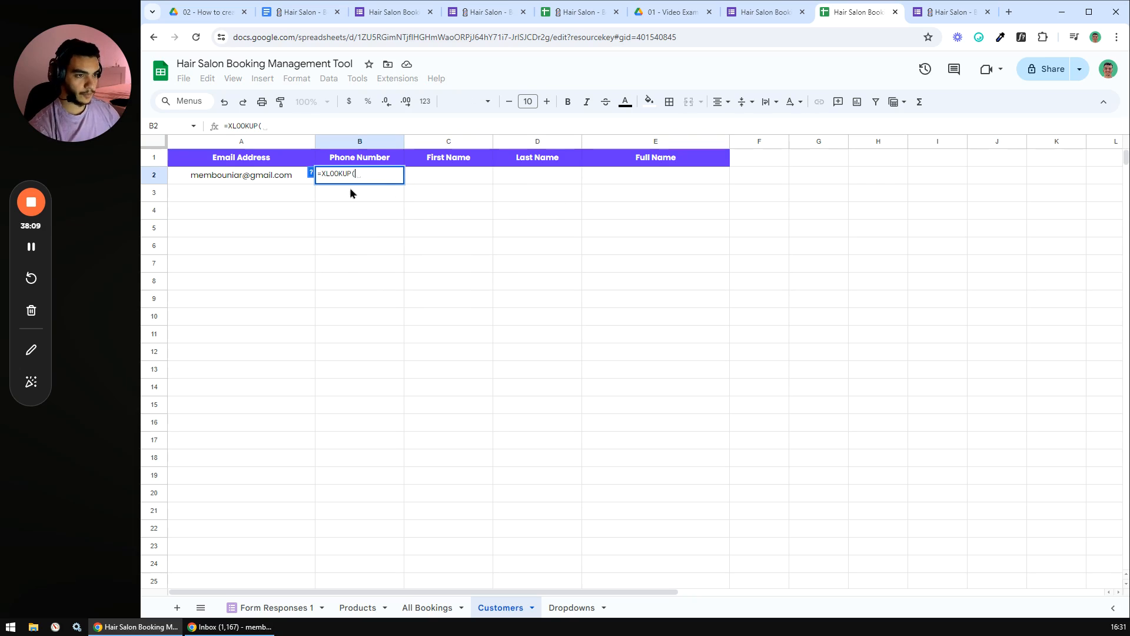
pyautogui.click(311, 172)
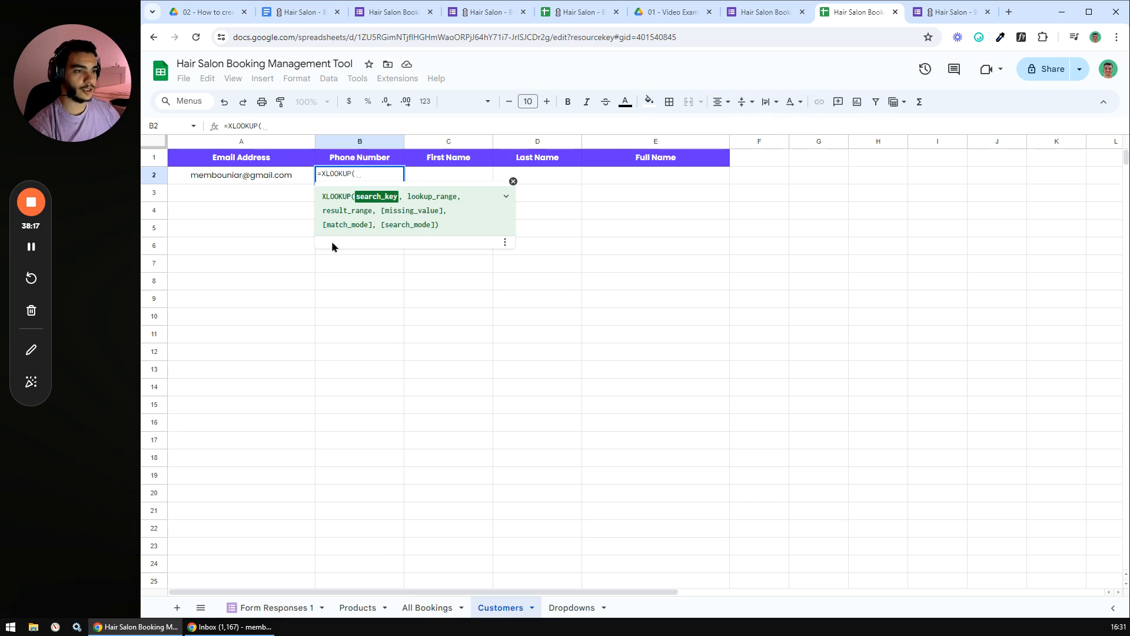
pyautogui.click(245, 175)
pyautogui.write(',')
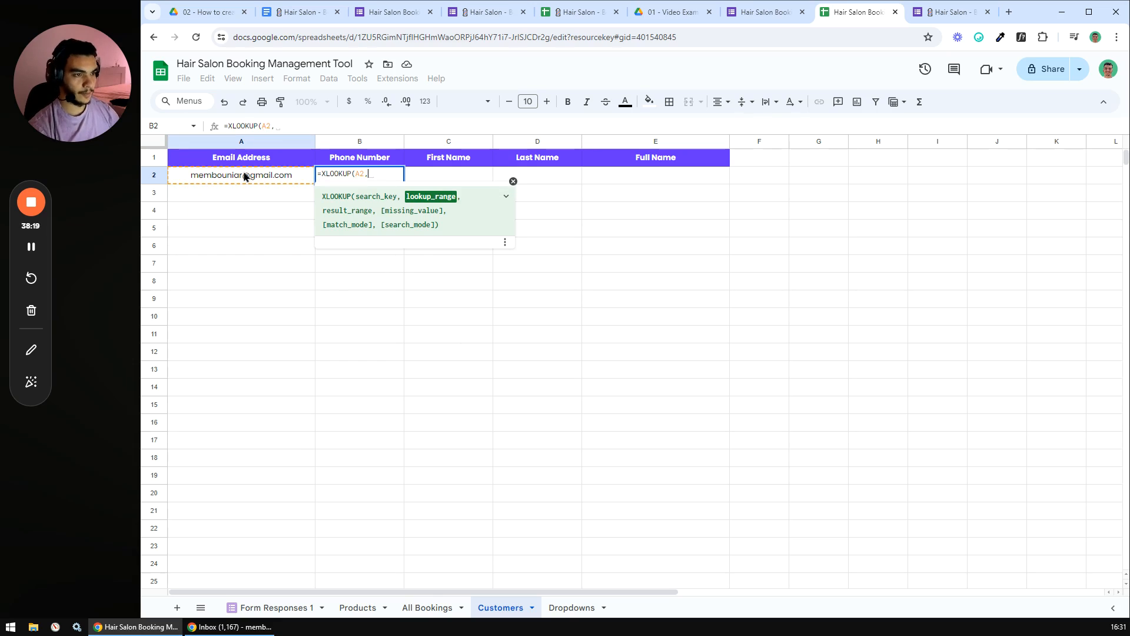
# - Finish the B2 lookup: search 'All Bookings'!B:B and return phone numbers from column F
pyautogui.click(430, 607)
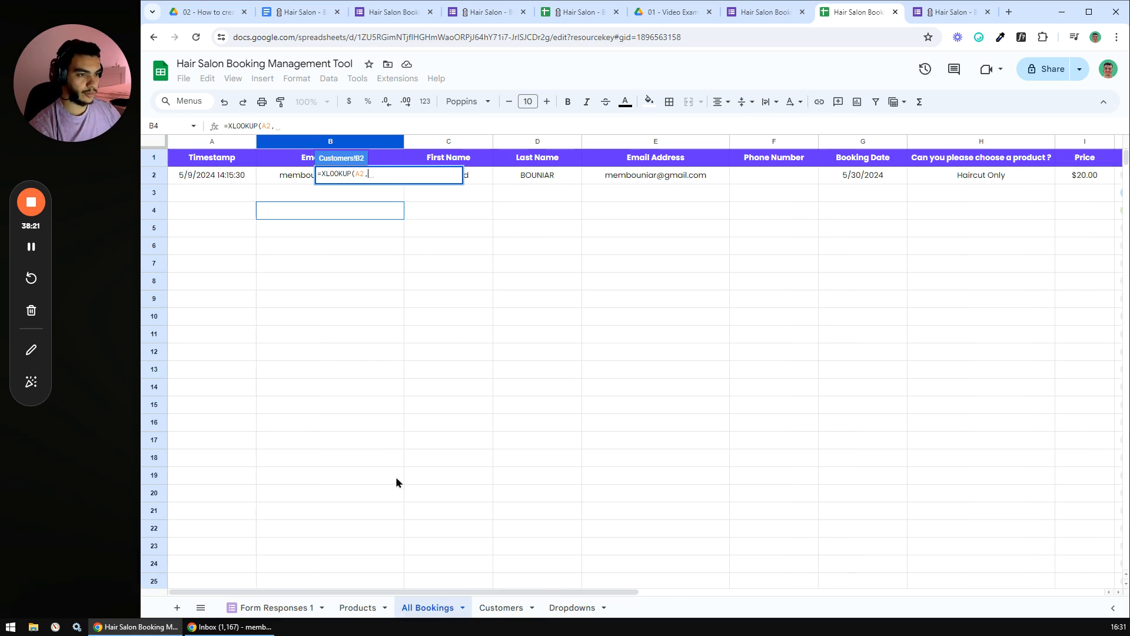
pyautogui.click(305, 149)
pyautogui.write(',')
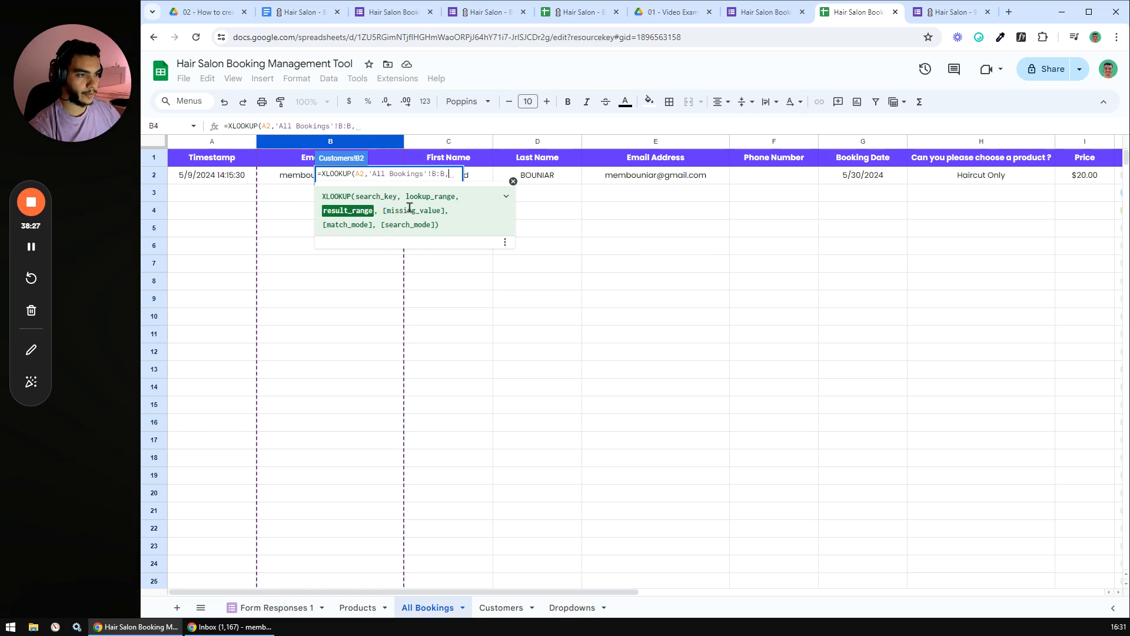
pyautogui.click(756, 146)
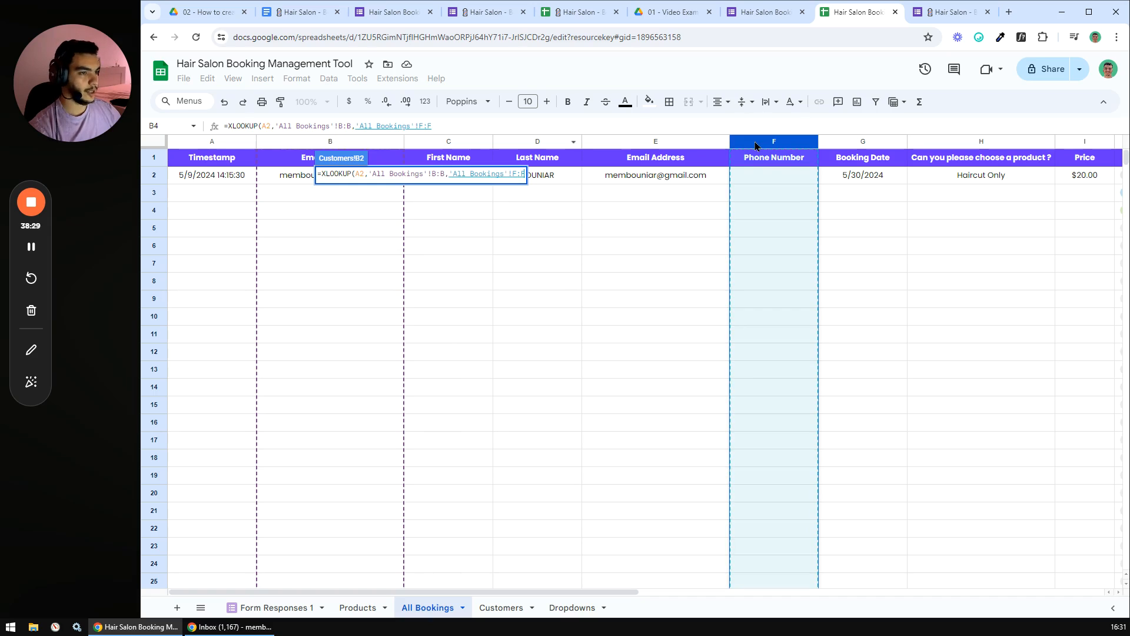
pyautogui.write(')')
pyautogui.press('Return')
pyautogui.click(422, 168)
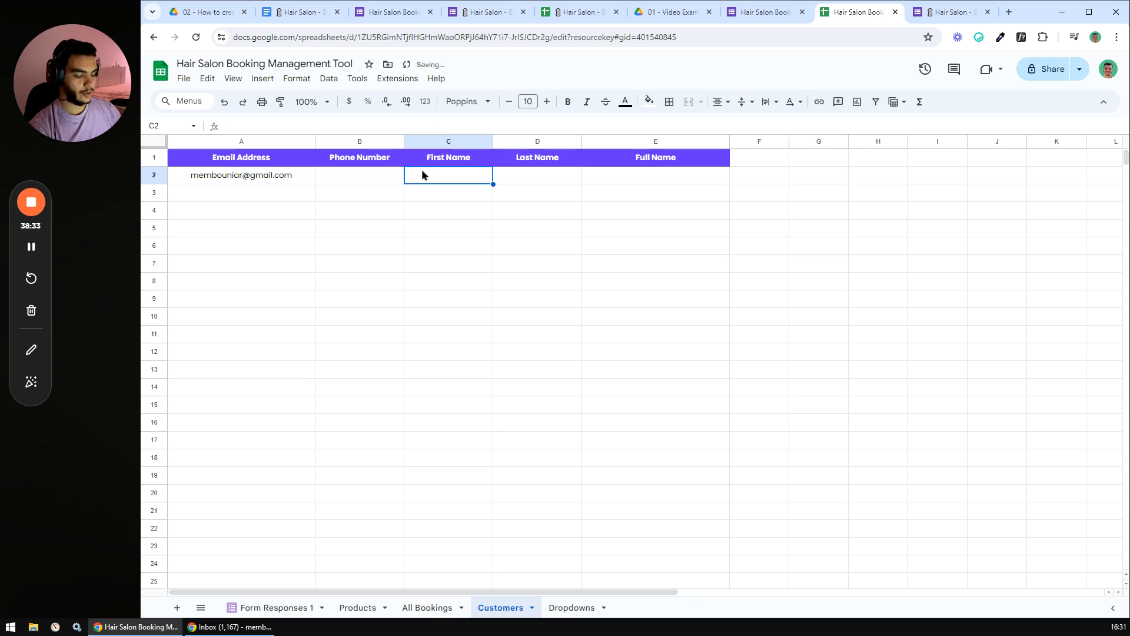
pyautogui.write('=xlok')
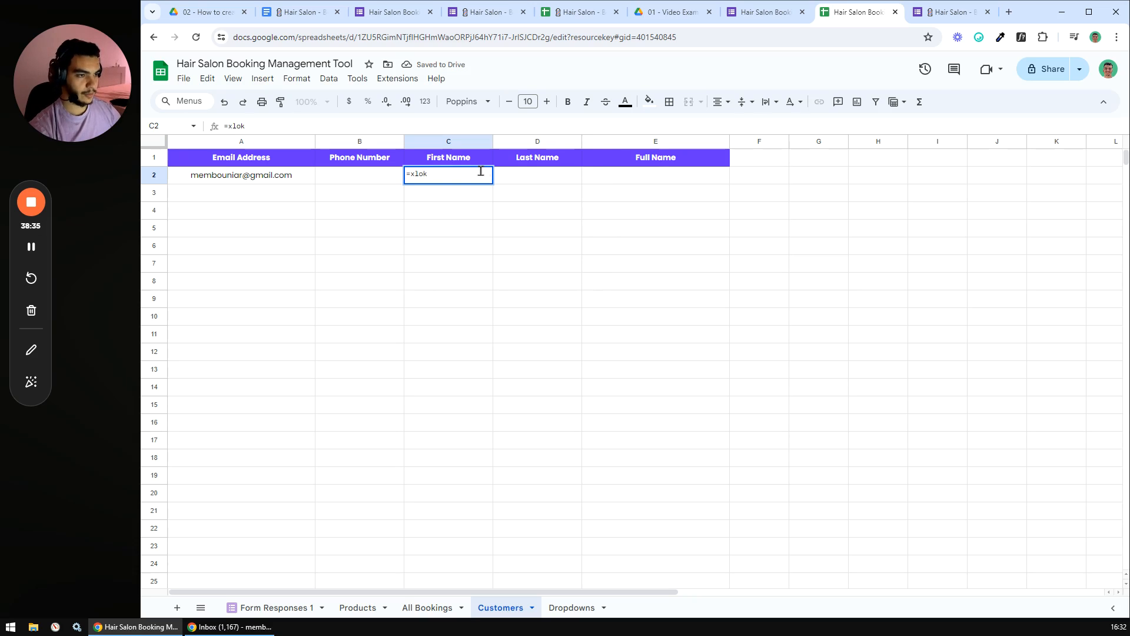
# - Complete the C2 XLOOKUP returning first names from 'All Bookings'!C:C for the A2 email
pyautogui.press('Tab')
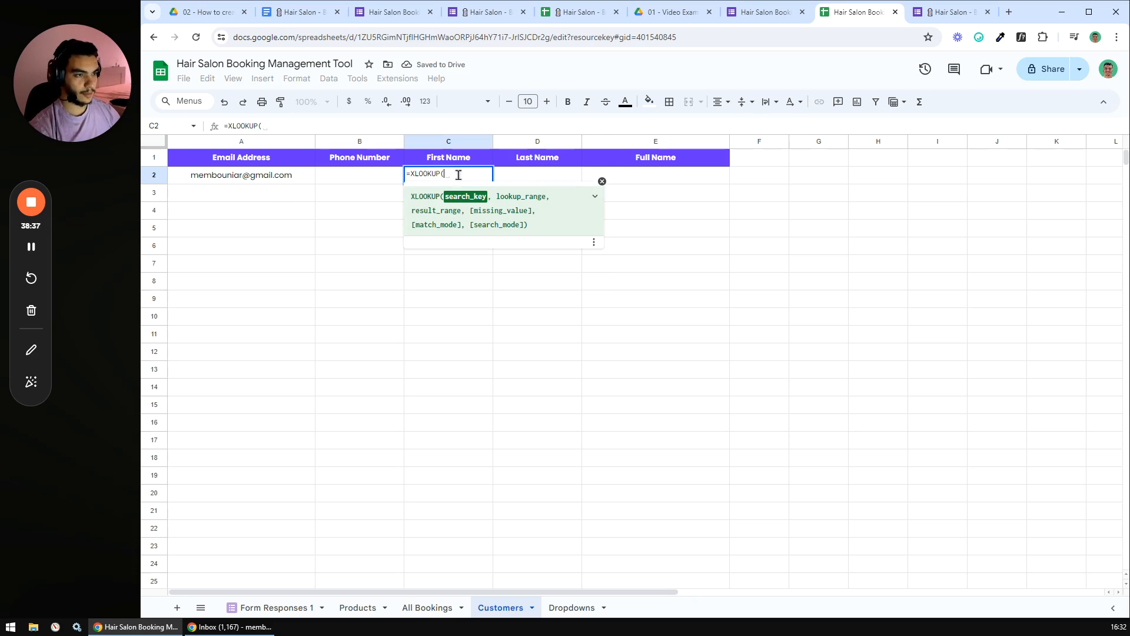
pyautogui.click(251, 178)
pyautogui.write(',')
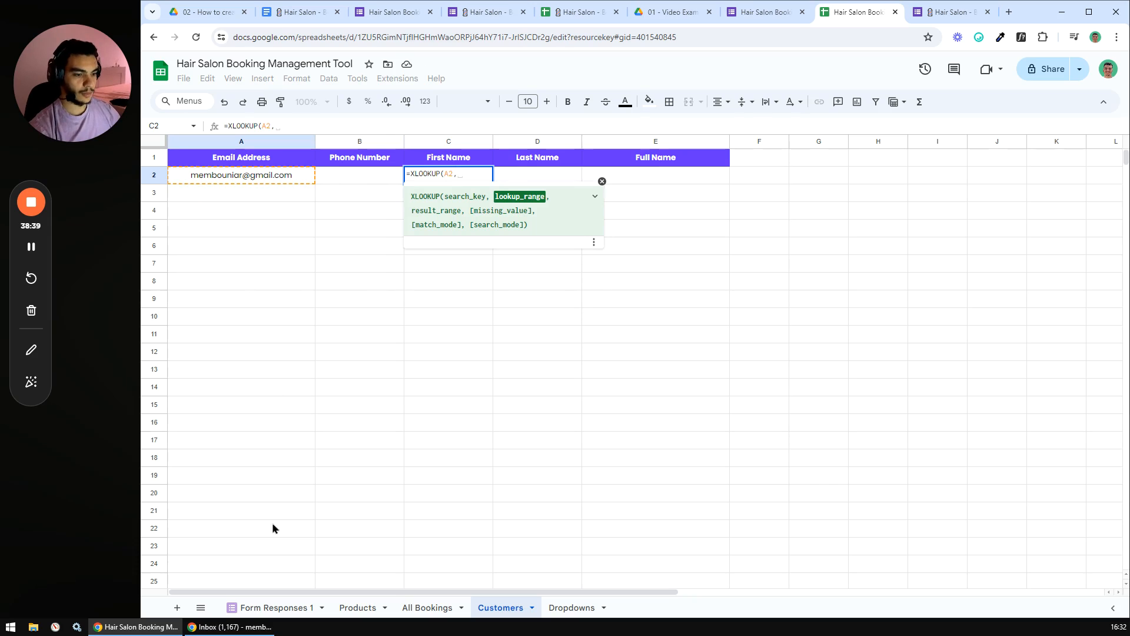
pyautogui.click(424, 606)
pyautogui.click(331, 142)
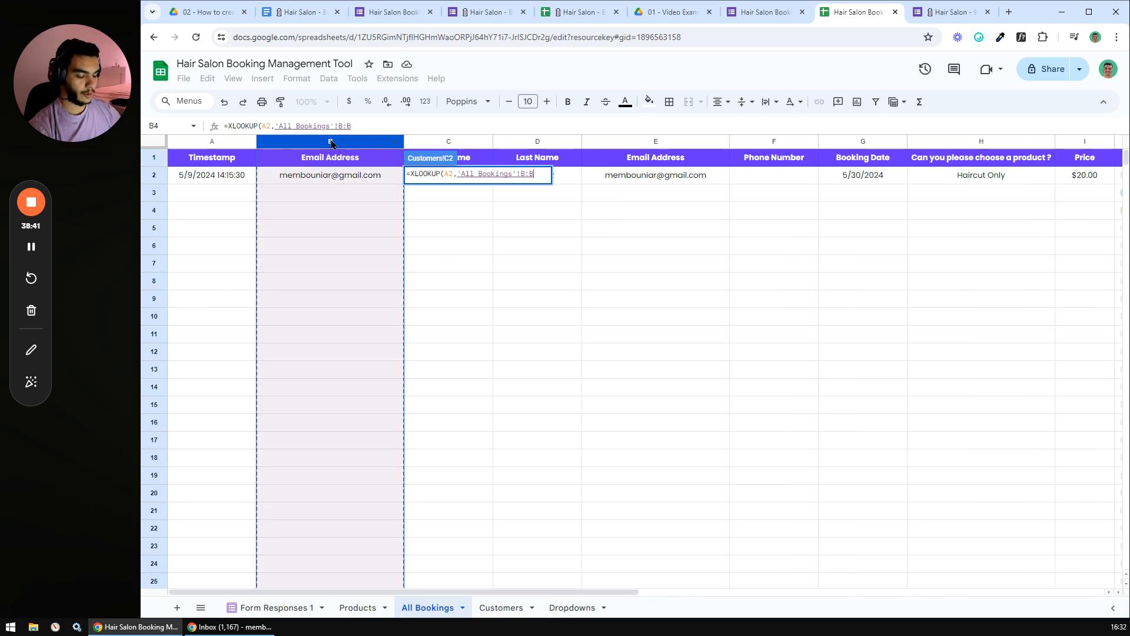
pyautogui.write(',')
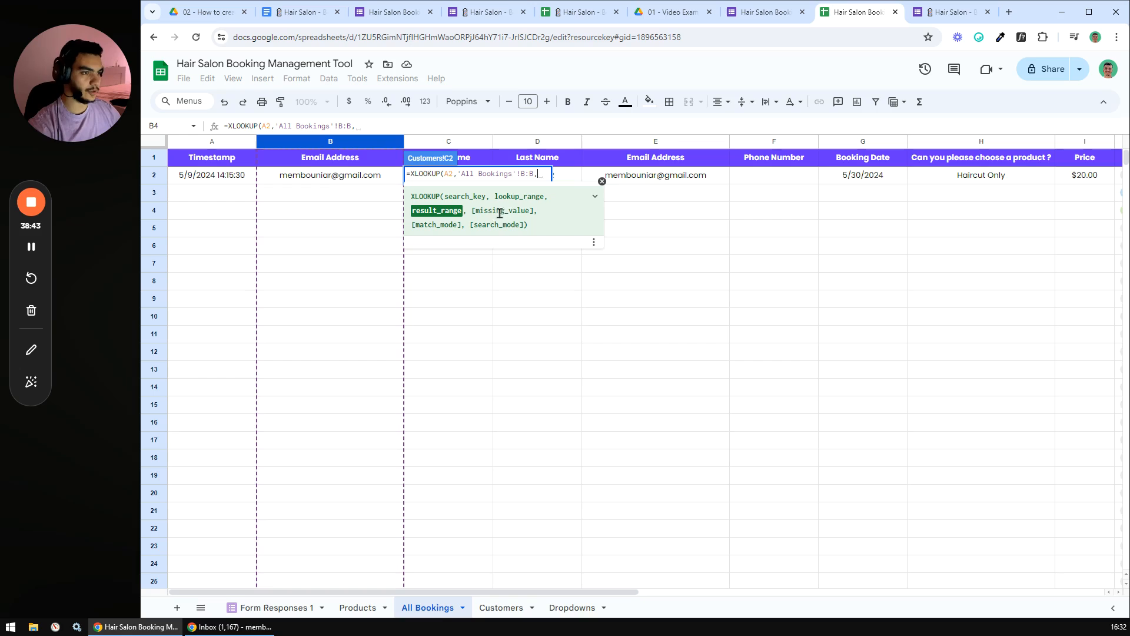
pyautogui.click(446, 144)
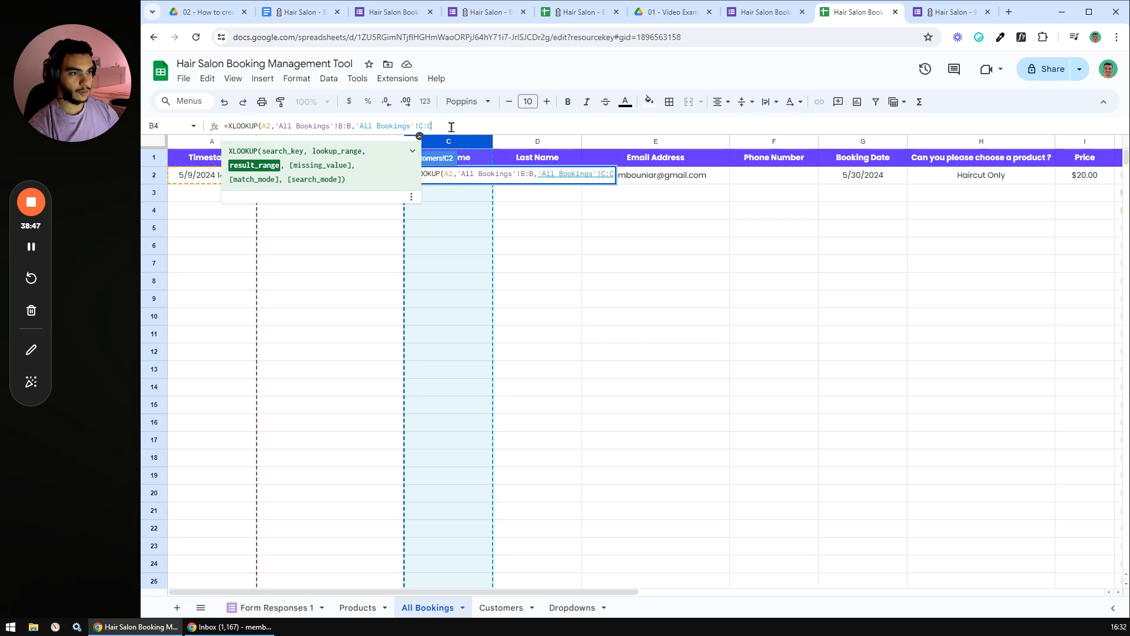
pyautogui.write(')')
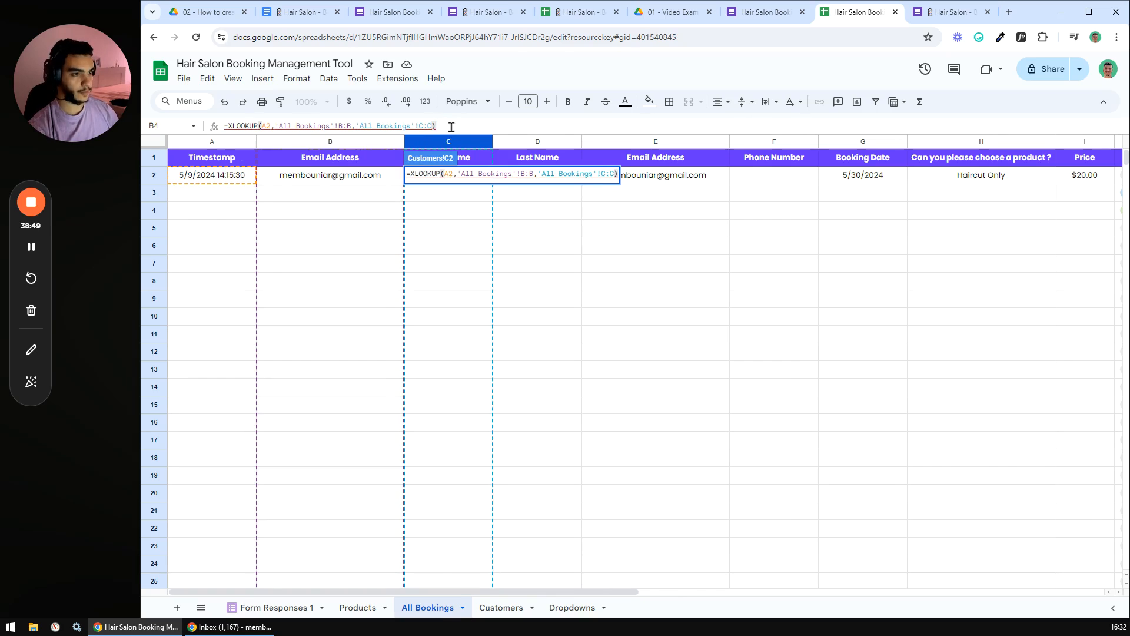
pyautogui.press('Return')
# - Enter a D2 XLOOKUP returning last names from 'All Bookings'!D:D for the A2 email
pyautogui.click(529, 179)
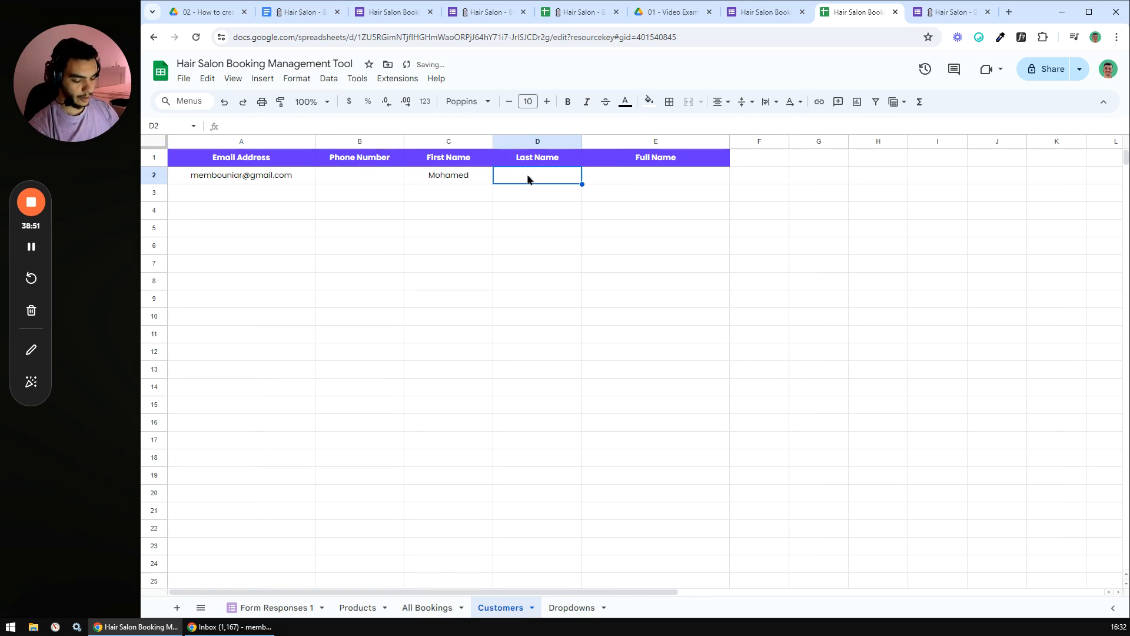
pyautogui.write('=xl')
pyautogui.press('Tab')
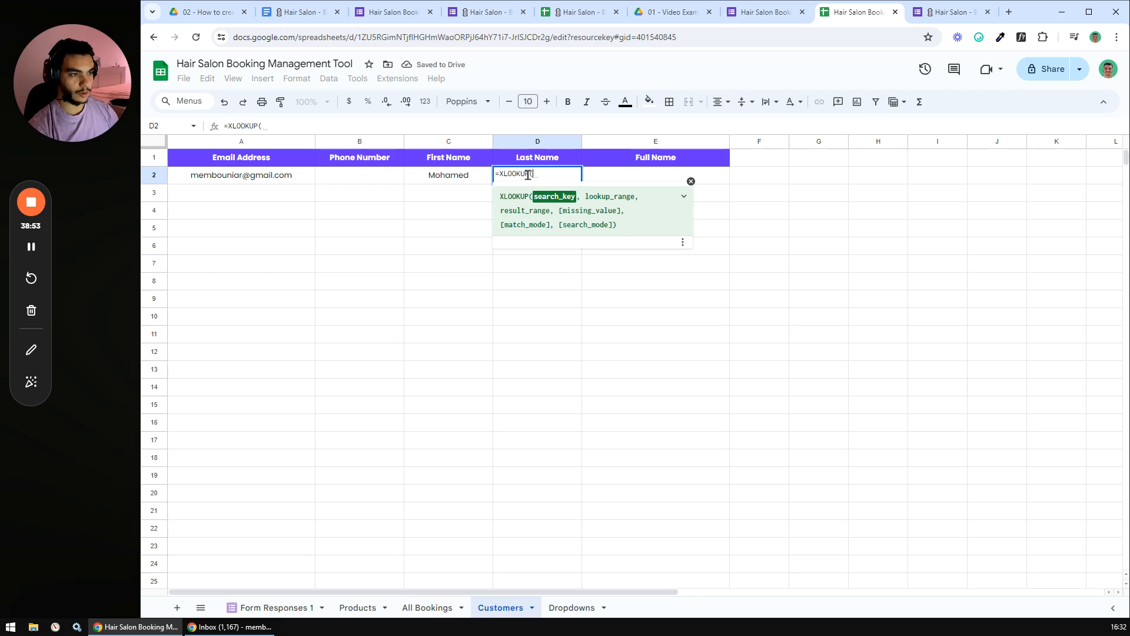
pyautogui.click(244, 177)
pyautogui.write(',')
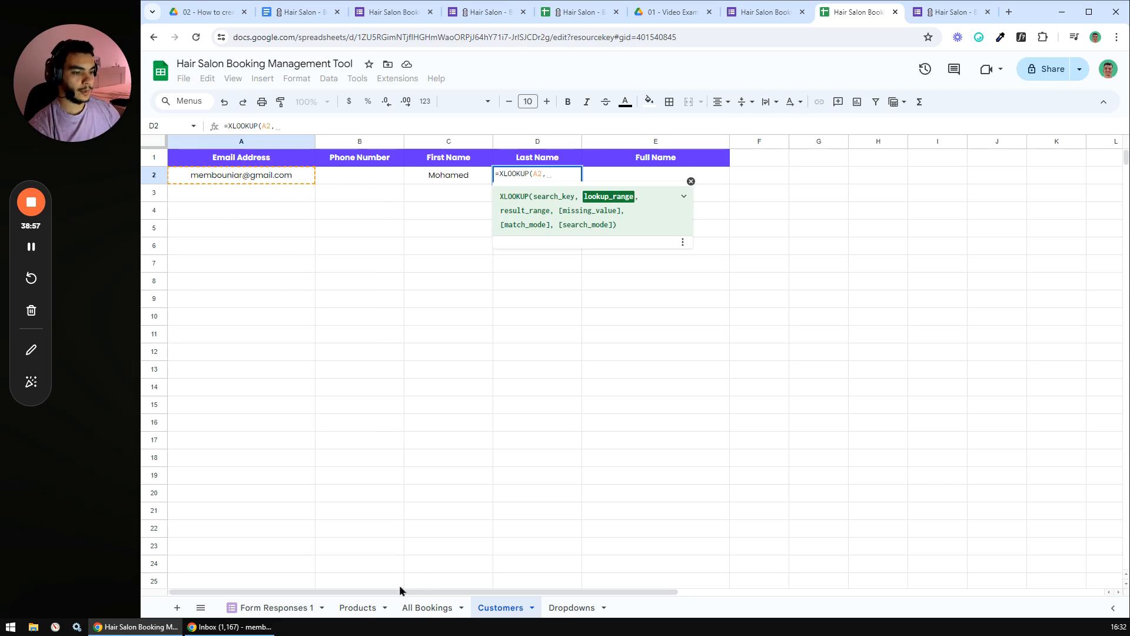
pyautogui.click(433, 608)
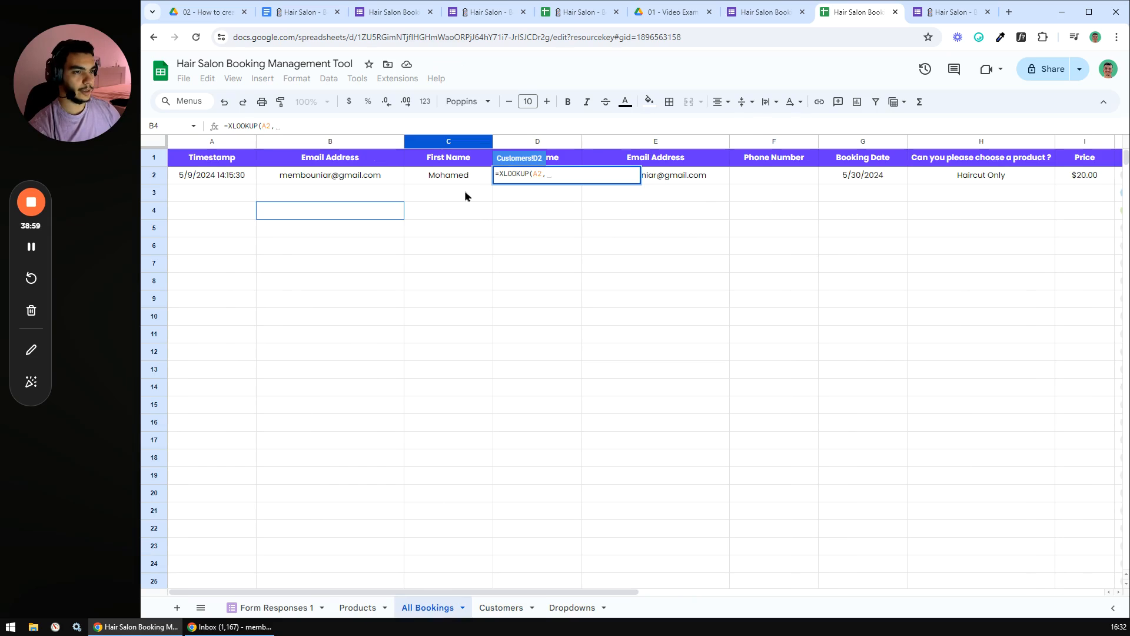
pyautogui.click(322, 142)
pyautogui.write(',')
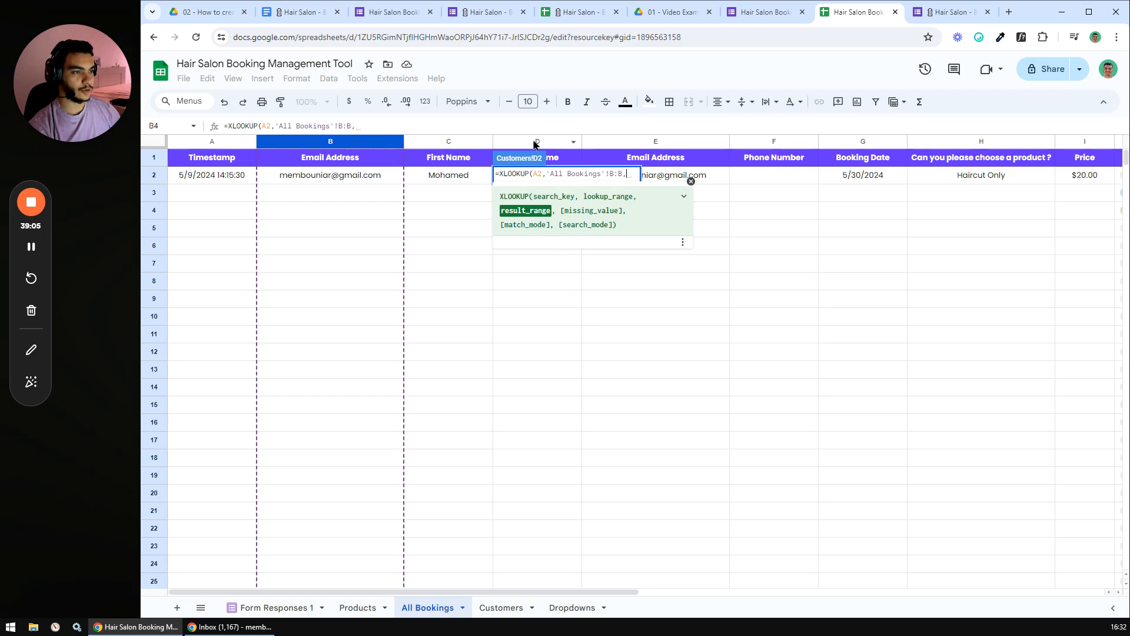
pyautogui.click(536, 144)
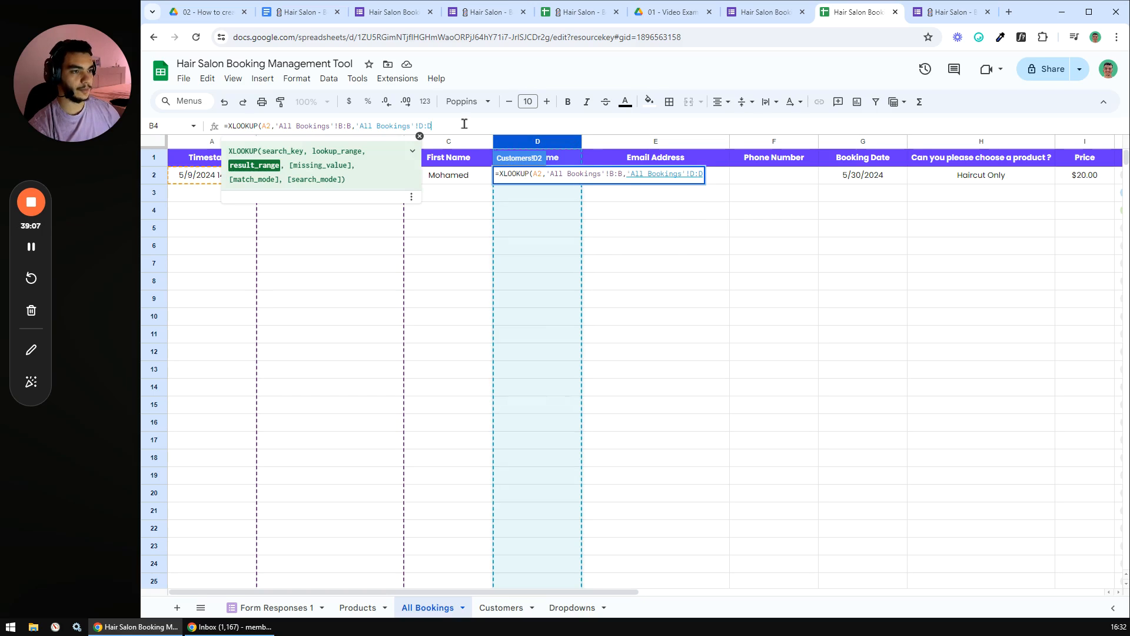
pyautogui.write(')')
pyautogui.press('Return')
pyautogui.click(549, 298)
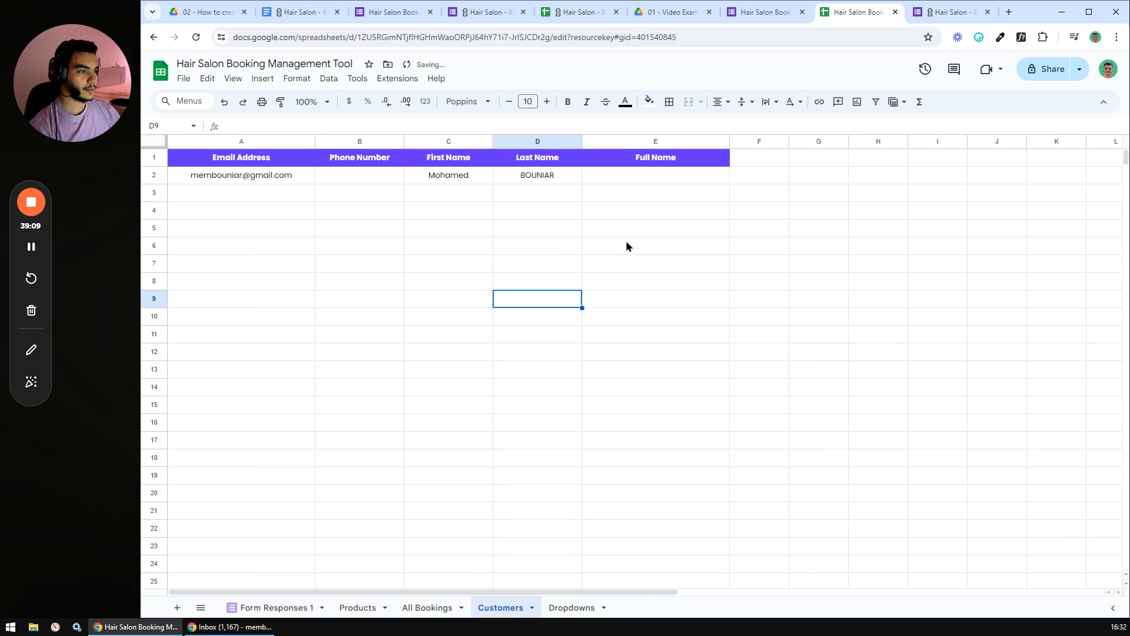
# - Enter =CONCATENATE(C2," ",D2) in E2 to build the customer's full name
pyautogui.click(636, 179)
pyautogui.write('=')
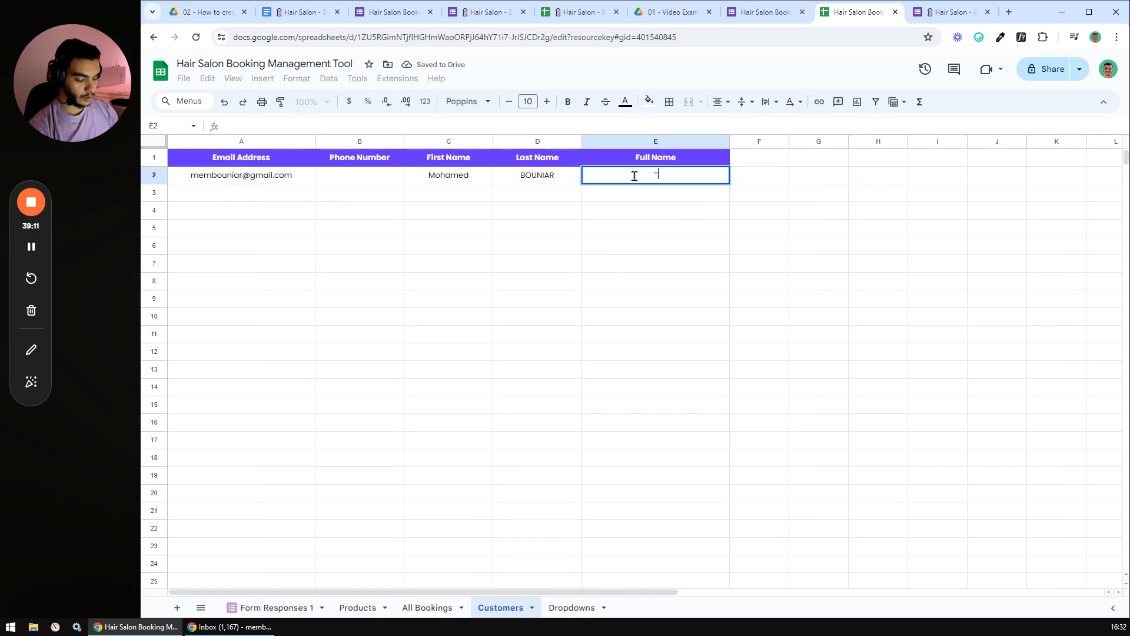
pyautogui.write('conc')
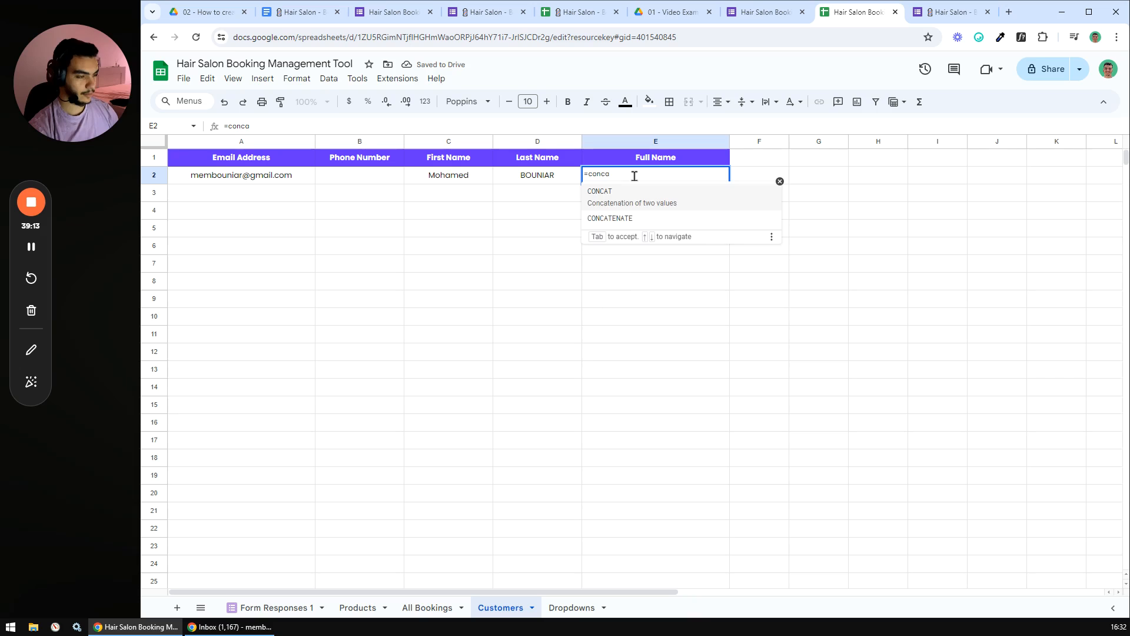
pyautogui.write('a')
pyautogui.press('Down')
pyautogui.press('Tab')
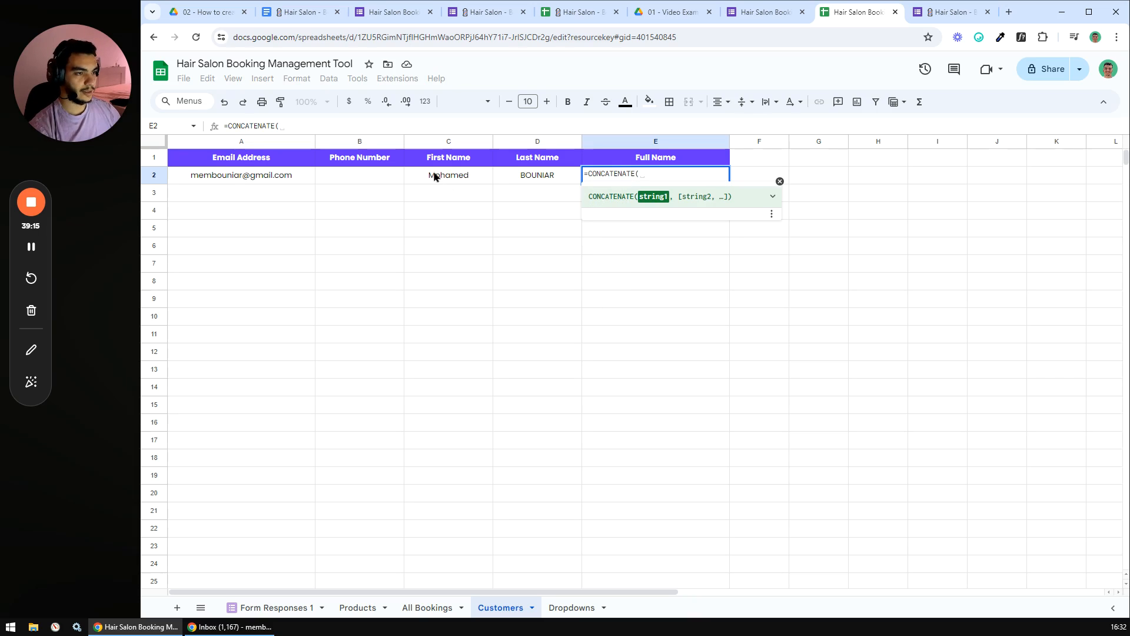
pyautogui.click(434, 177)
pyautogui.write(',"')
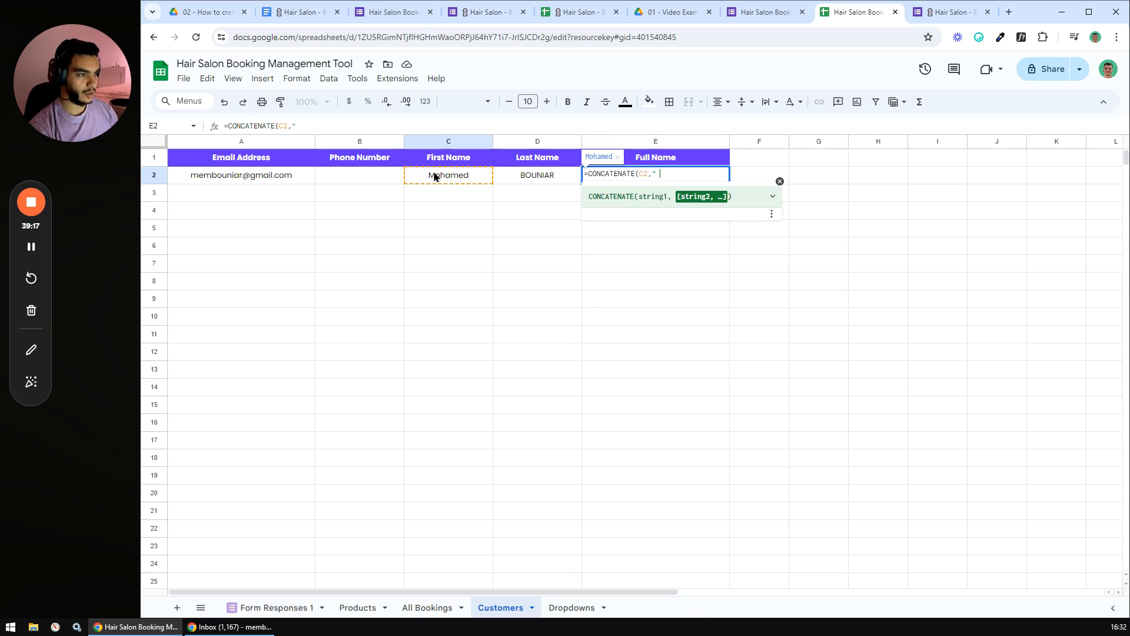
pyautogui.write(' ",')
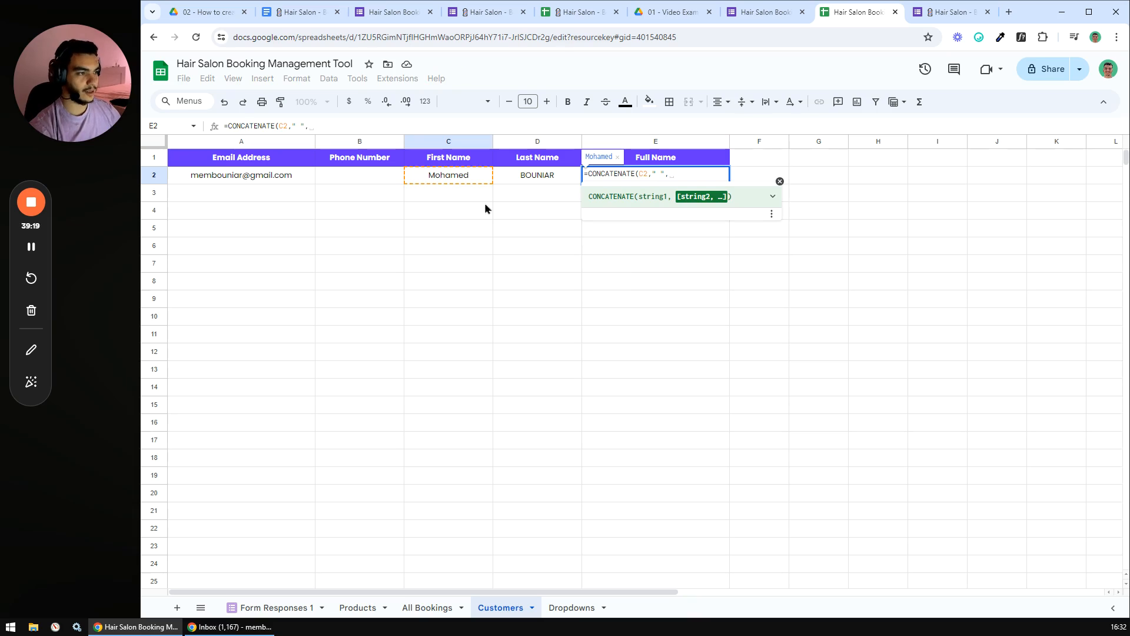
pyautogui.click(530, 176)
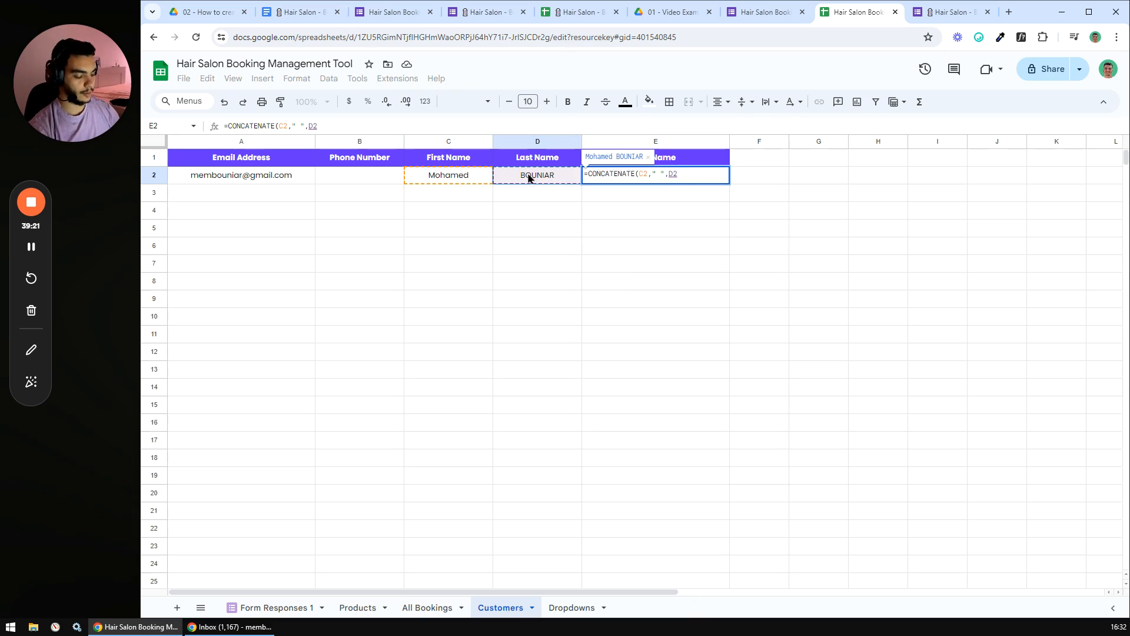
pyautogui.write(')')
pyautogui.press('Return')
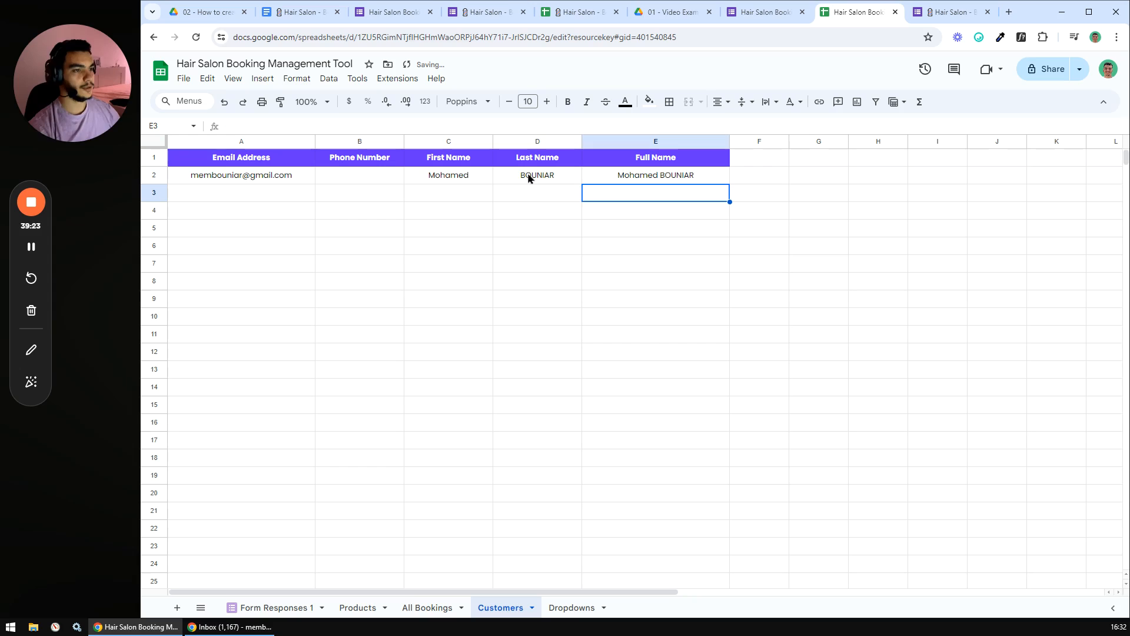
pyautogui.moveTo(373, 176); pyautogui.dragTo(685, 180)
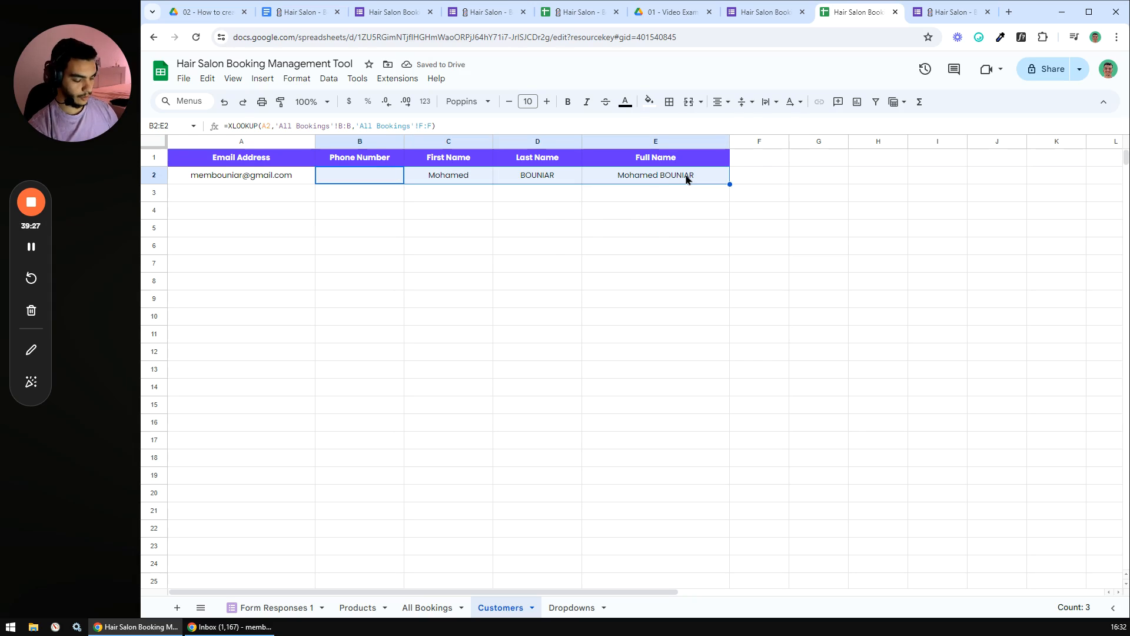
# - Fill the B2:E2 formulas down to row 1000 with Ctrl+D and review the #N/A results
pyautogui.hotkey('ctrl', 'shift', 'Down')
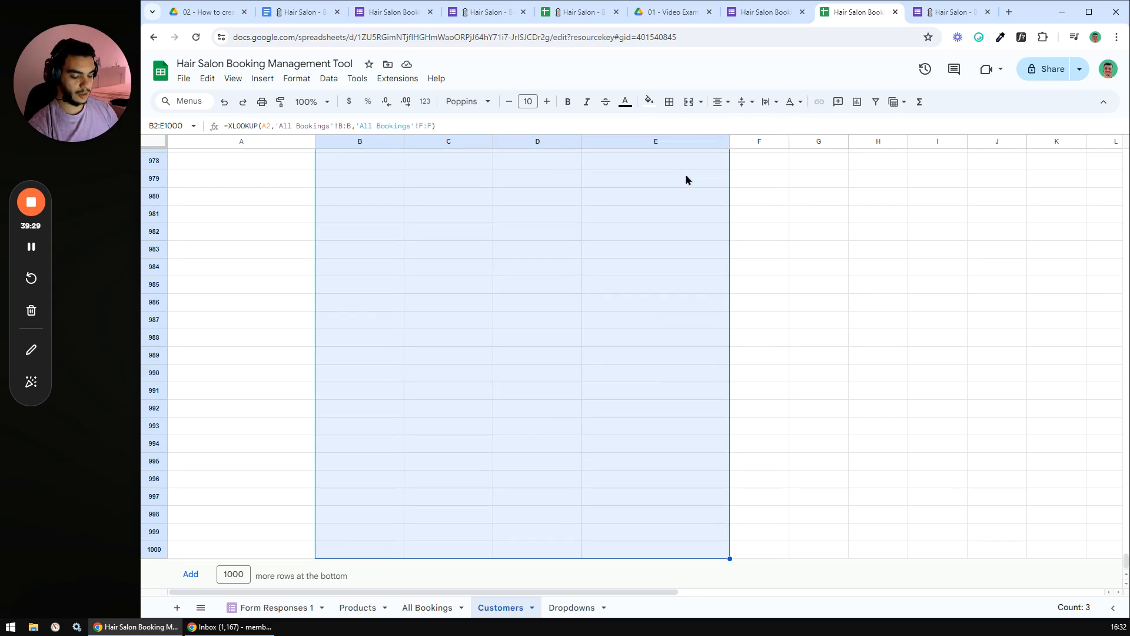
pyautogui.hotkey('ctrl', 'd')
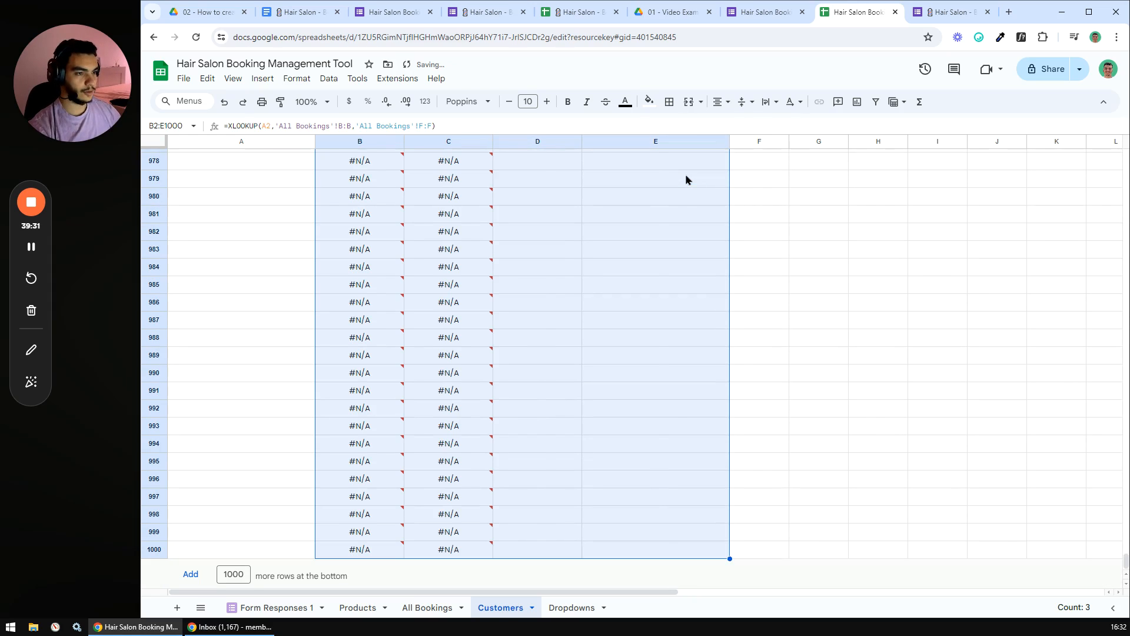
pyautogui.moveTo(1125, 560); pyautogui.dragTo(1126, 157)
pyautogui.moveTo(356, 193); pyautogui.dragTo(702, 480)
pyautogui.click(818, 440)
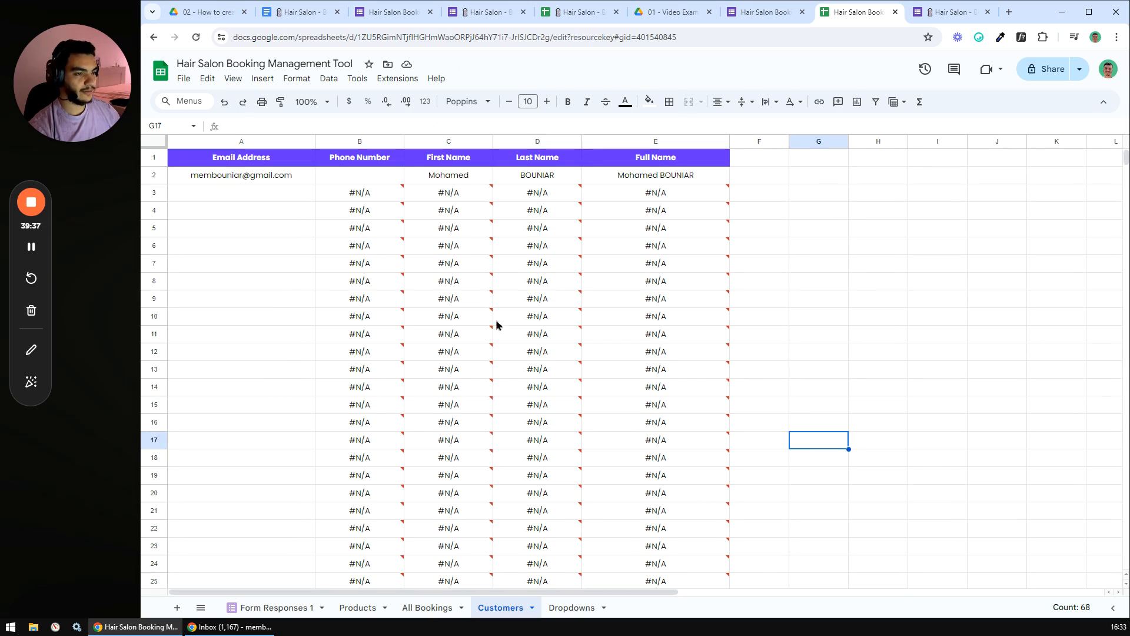
pyautogui.click(246, 197)
pyautogui.moveTo(240, 227); pyautogui.dragTo(238, 511)
pyautogui.click(995, 384)
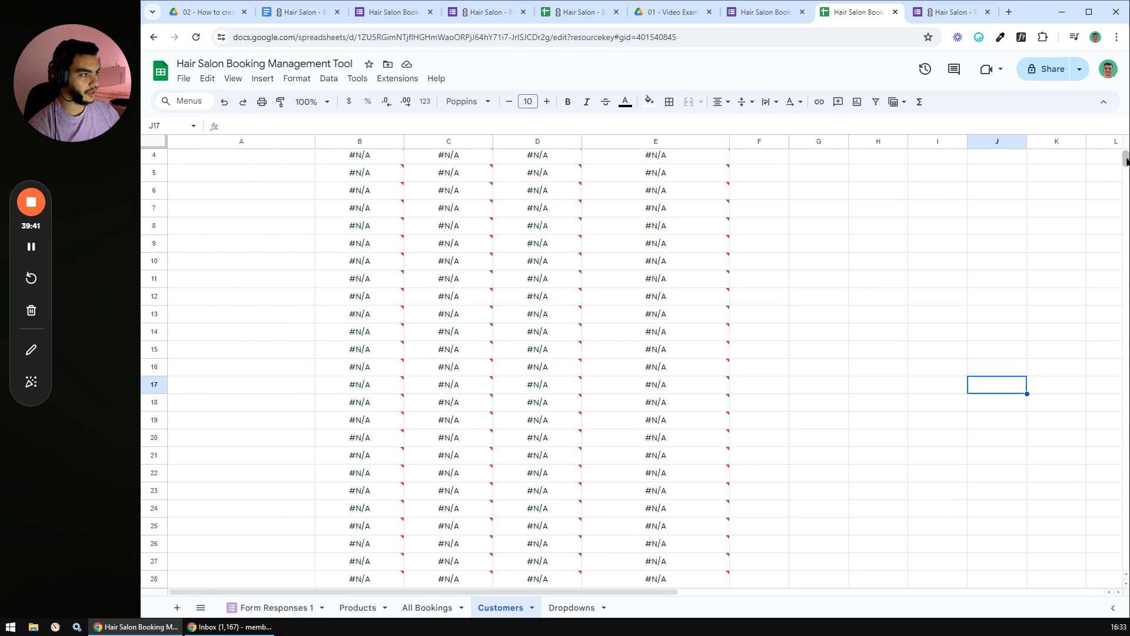
pyautogui.scroll(1, 1125, 214)
pyautogui.click(262, 174)
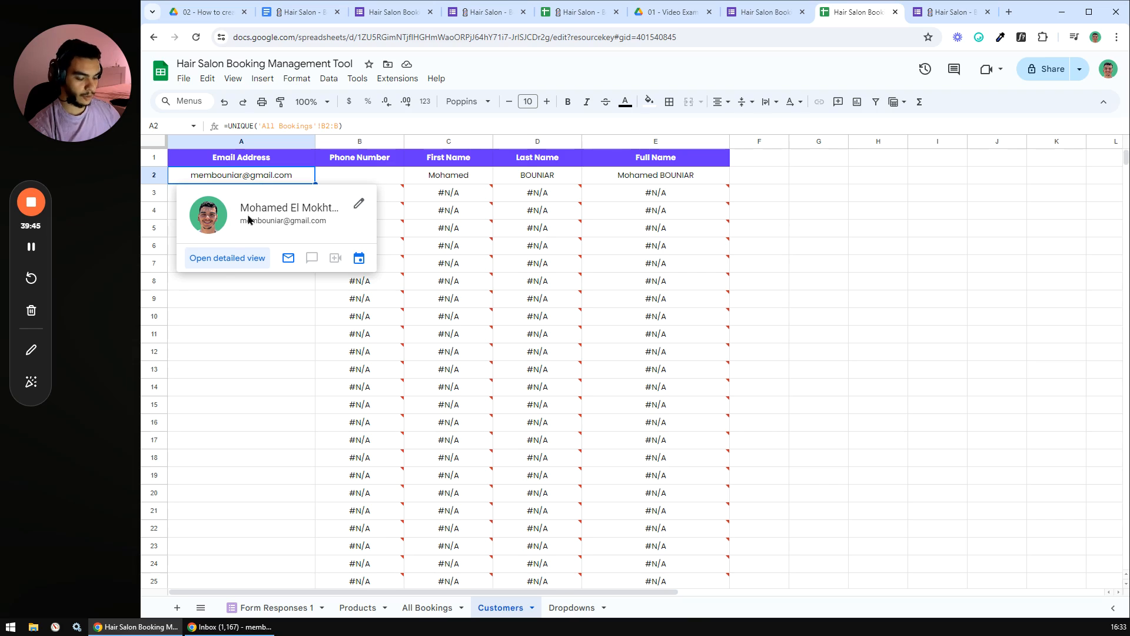
pyautogui.click(227, 333)
# - Test pasting an email into A3 as values only, then undo the paste
pyautogui.rightClick(251, 194)
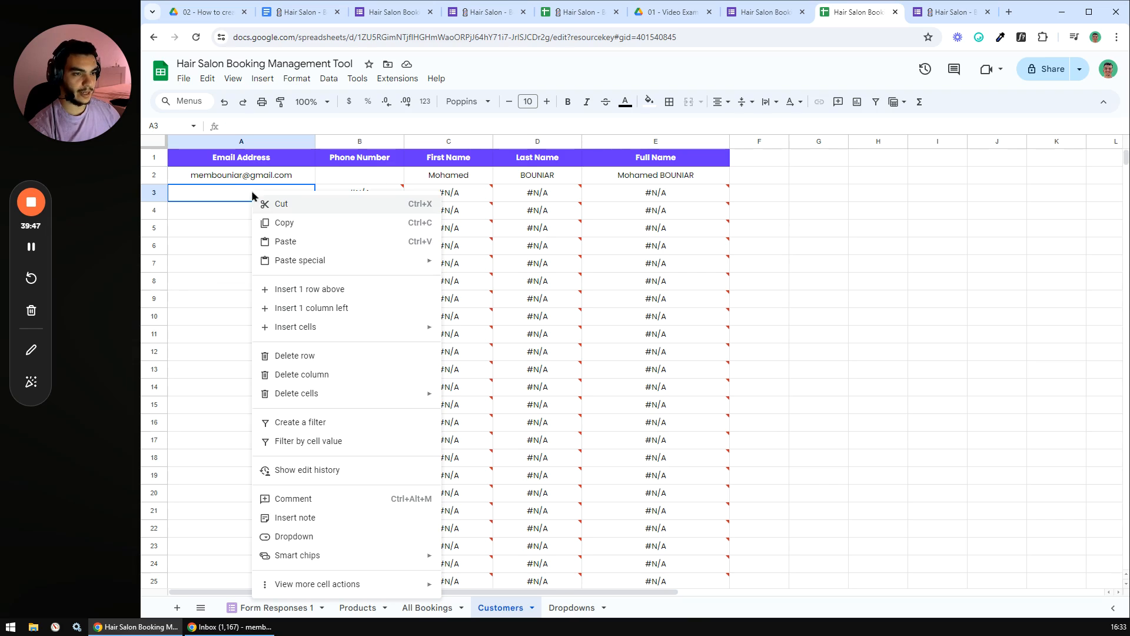
pyautogui.moveTo(315, 258)
pyautogui.click(471, 265)
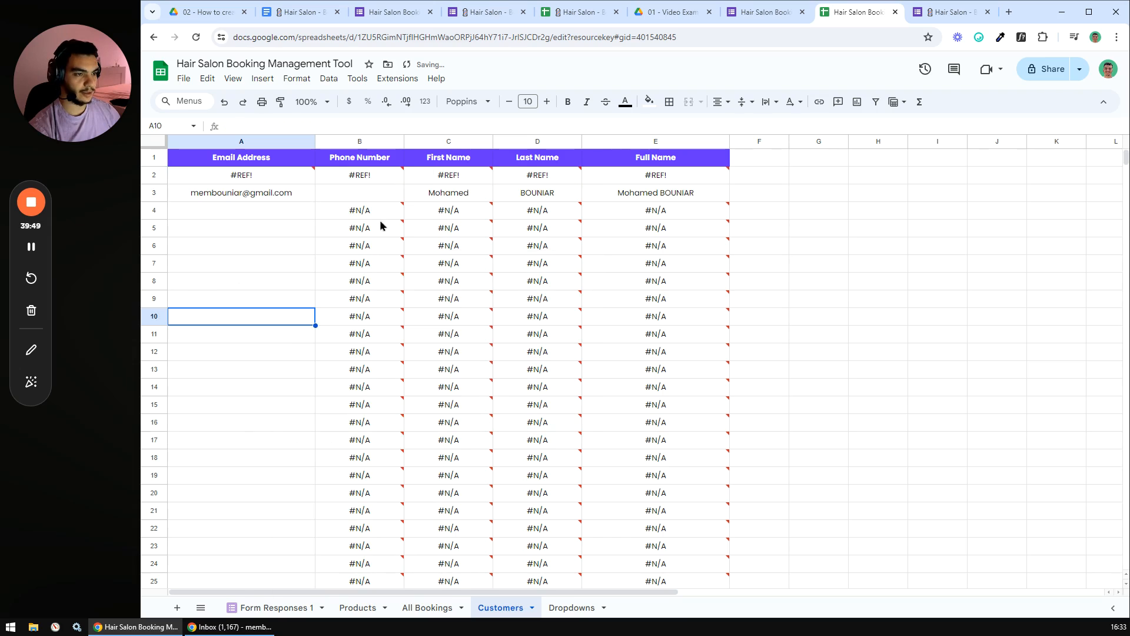
pyautogui.moveTo(375, 197); pyautogui.dragTo(681, 192)
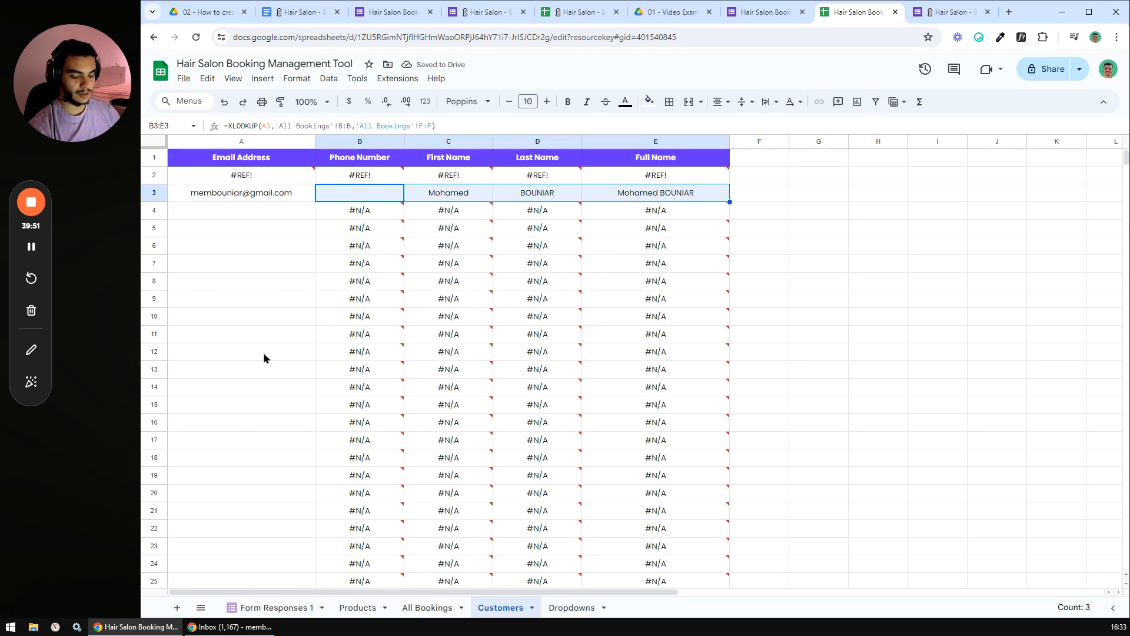
pyautogui.hotkey('ctrl', 'z')
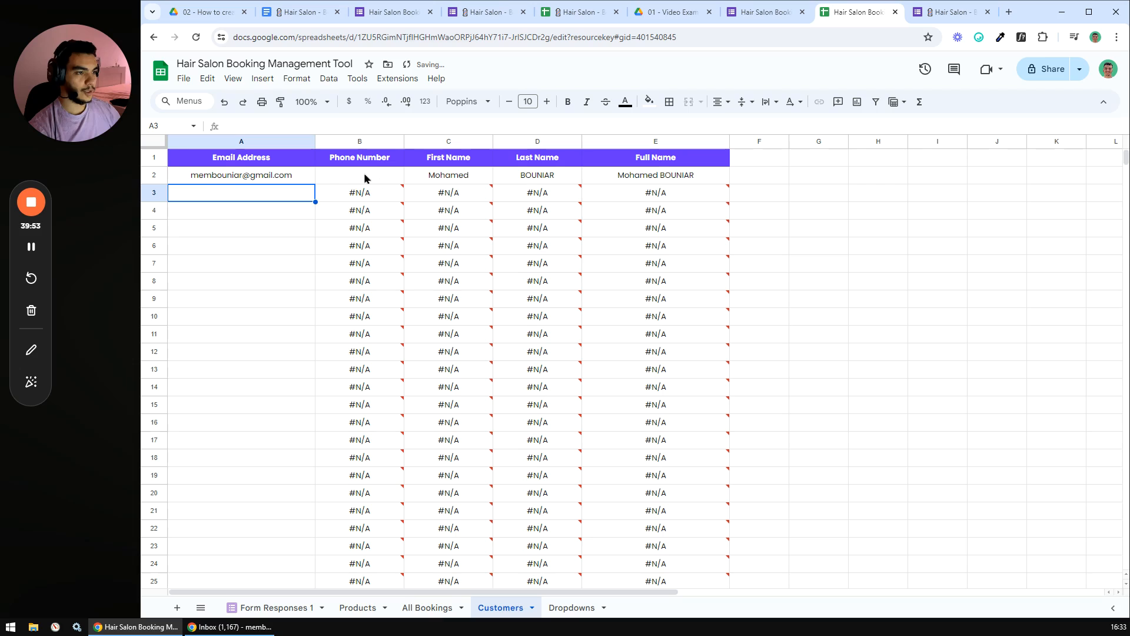
pyautogui.moveTo(345, 193); pyautogui.dragTo(656, 386)
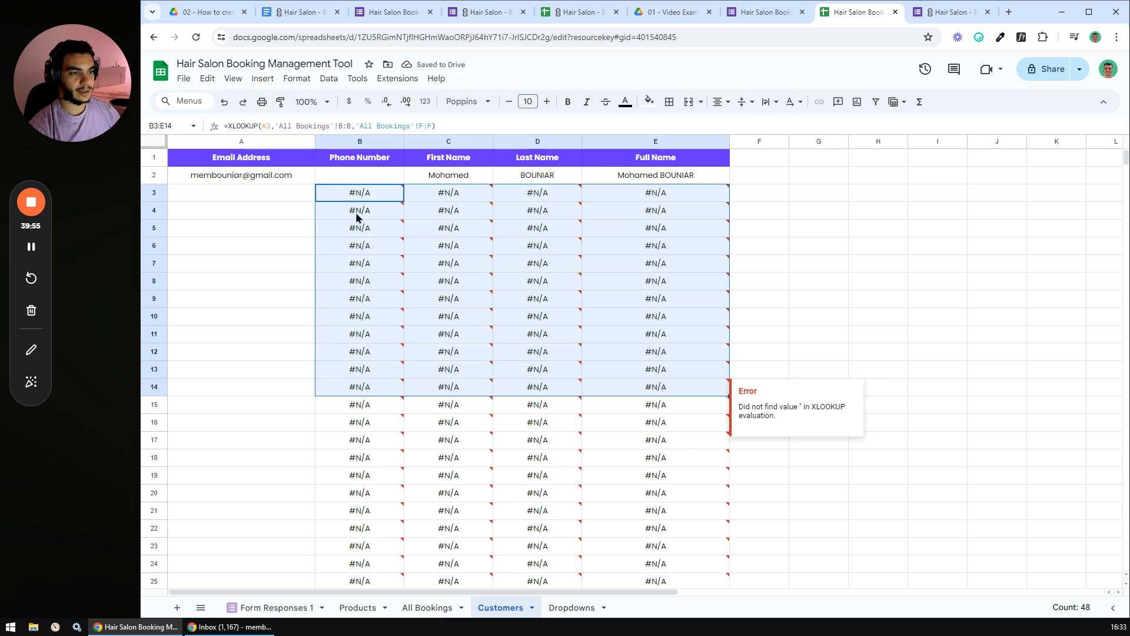
pyautogui.click(342, 178)
# - Wrap B2's phone number lookup in IFERROR with a blank fallback and fill it down column B
pyautogui.click(228, 126)
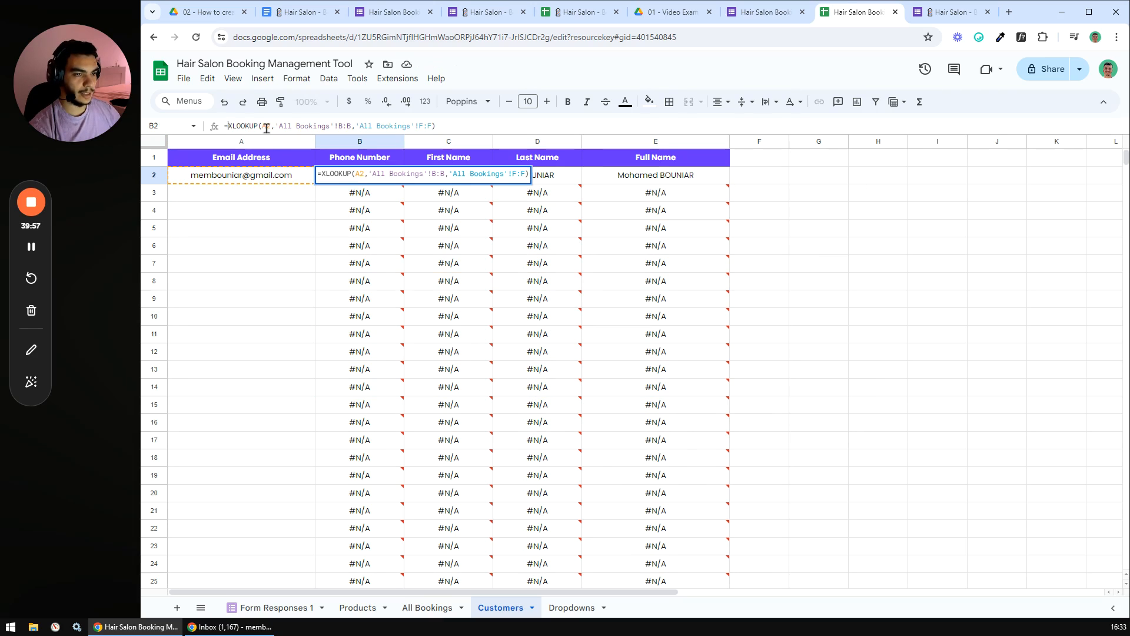
pyautogui.write('IFERROR(')
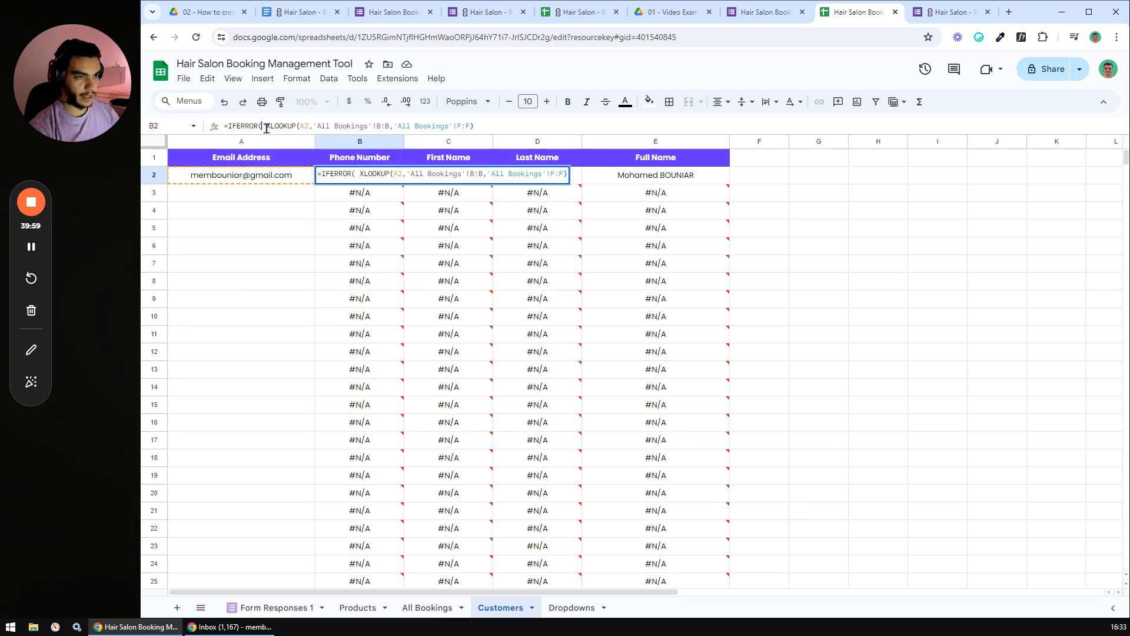
pyautogui.click(487, 127)
pyautogui.write(',"")')
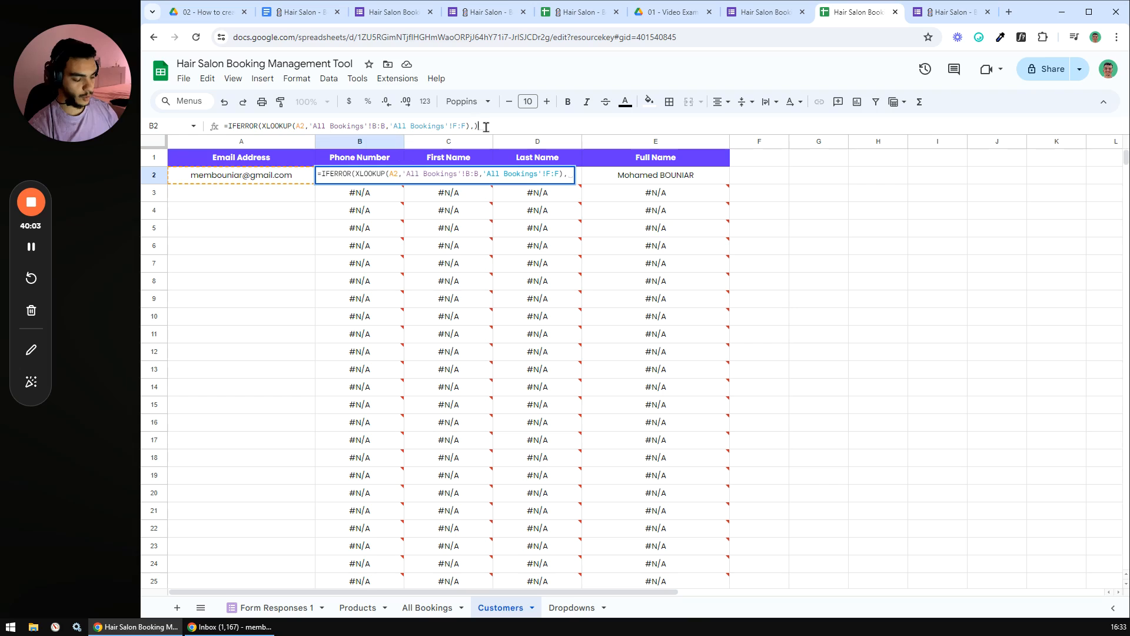
pyautogui.press('Return')
pyautogui.click(371, 168)
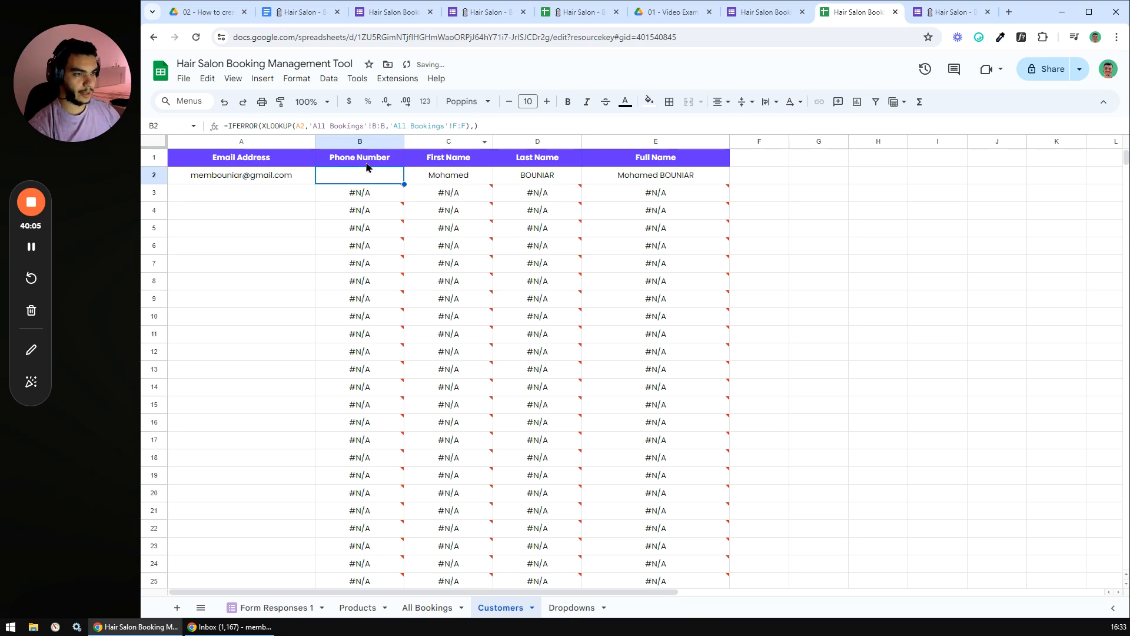
pyautogui.hotkey('ctrl', 'shift', 'Down')
pyautogui.hotkey('ctrl', 'd')
pyautogui.click(878, 320)
pyautogui.moveTo(1128, 564); pyautogui.dragTo(1128, 156)
pyautogui.moveTo(383, 197); pyautogui.dragTo(352, 470)
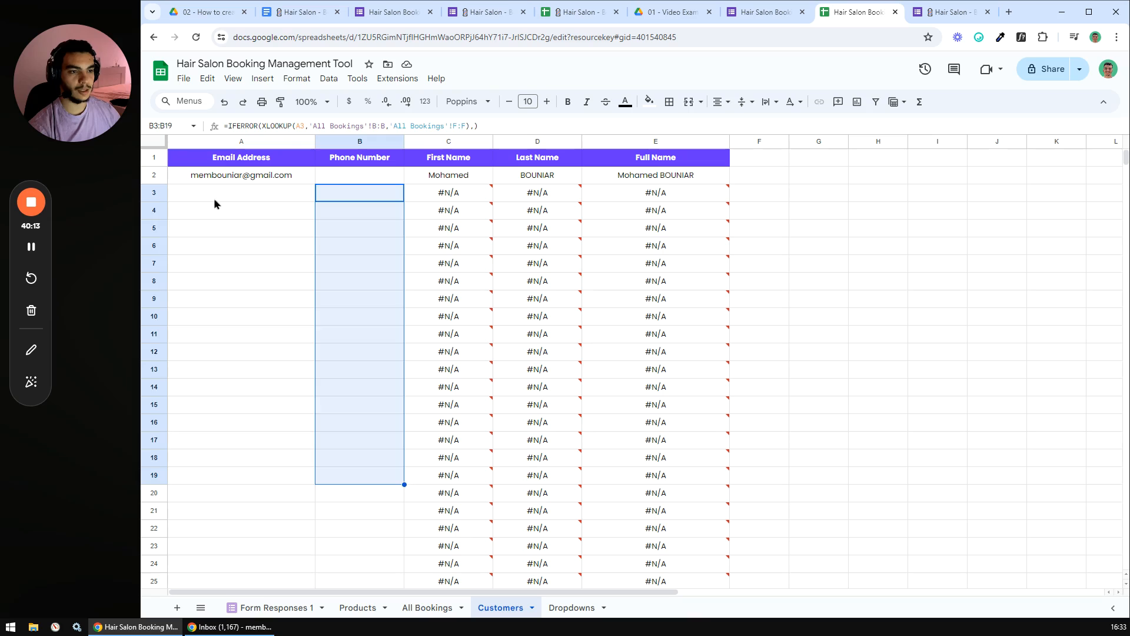
pyautogui.moveTo(214, 194); pyautogui.dragTo(211, 464)
# - Wrap the First Name lookup formula in C2 in IFERROR
pyautogui.click(431, 179)
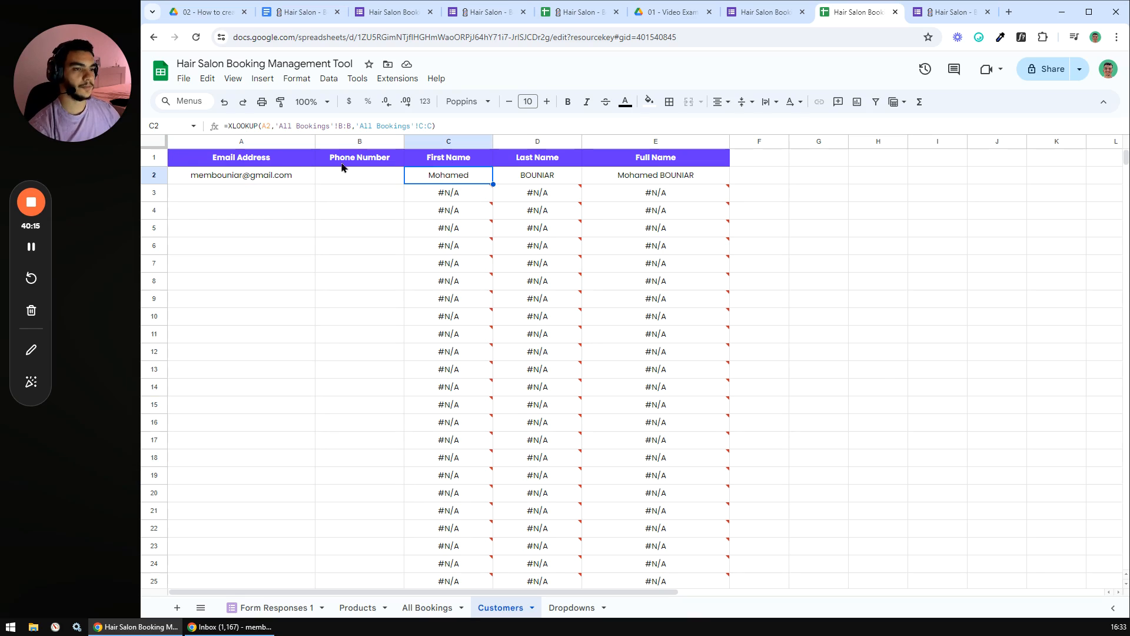
pyautogui.click(232, 126)
pyautogui.write('ifer')
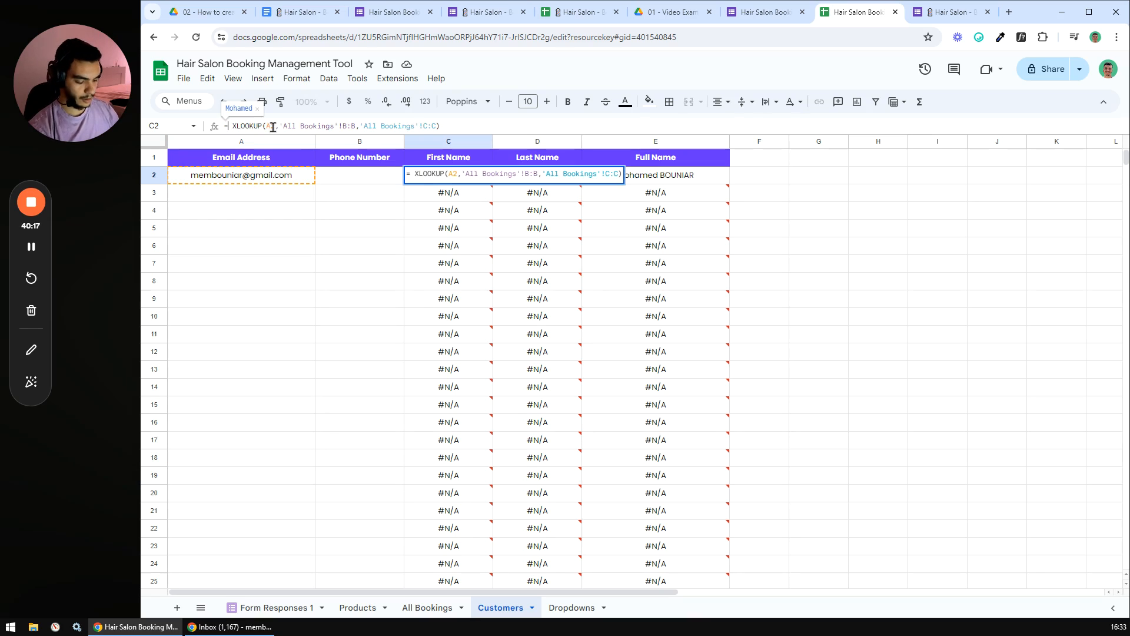
pyautogui.press('Tab')
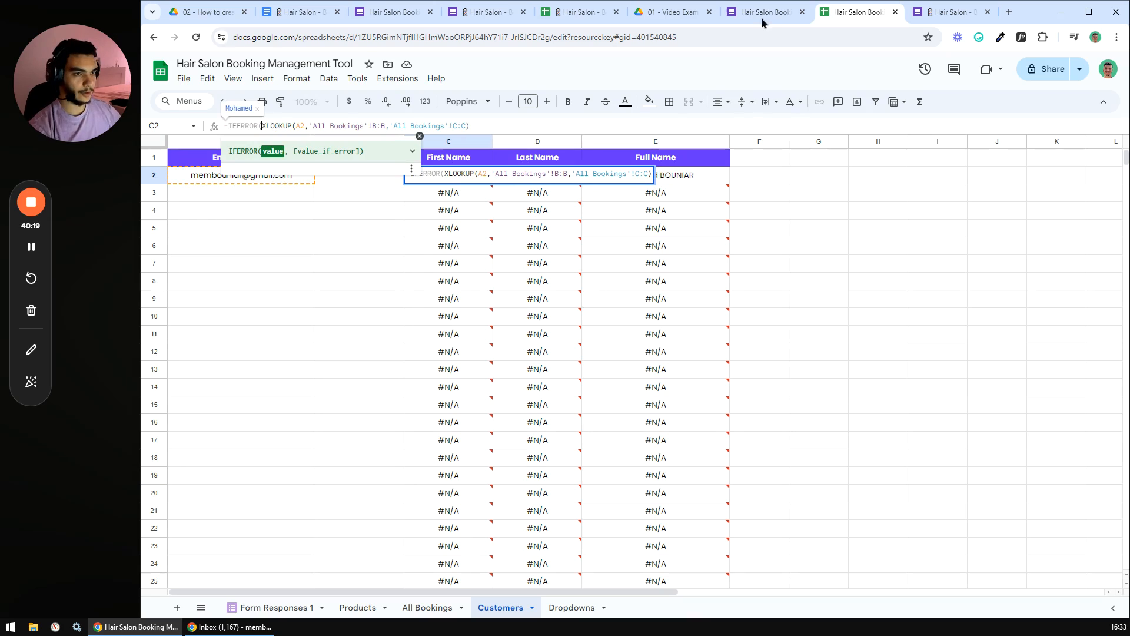
pyautogui.click(522, 123)
pyautogui.write(',)')
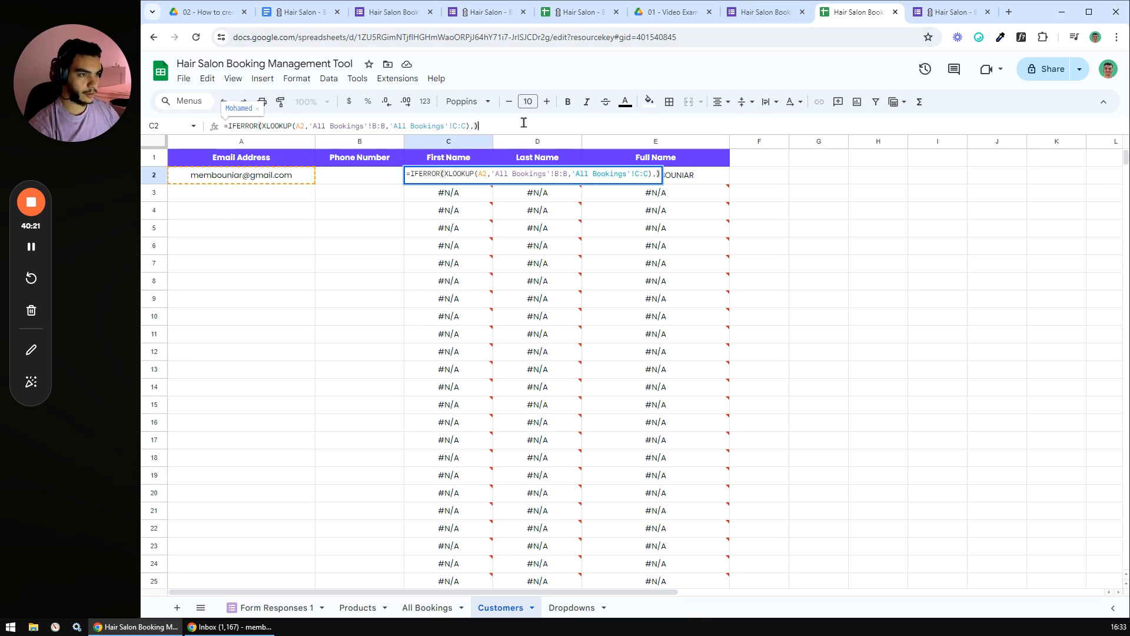
pyautogui.press('Return')
# - Wrap D2's Last Name XLOOKUP formula in IFERROR, removing the stray space
pyautogui.click(536, 178)
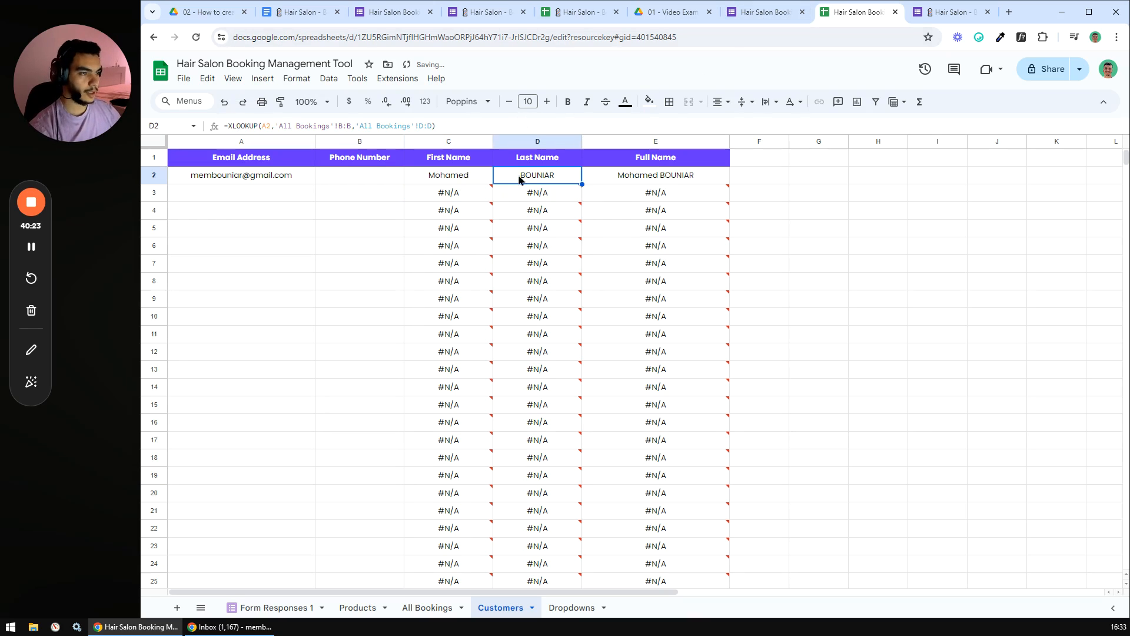
pyautogui.click(229, 124)
pyautogui.write('ifer')
pyautogui.press('Tab')
pyautogui.press('Delete')
pyautogui.press('End')
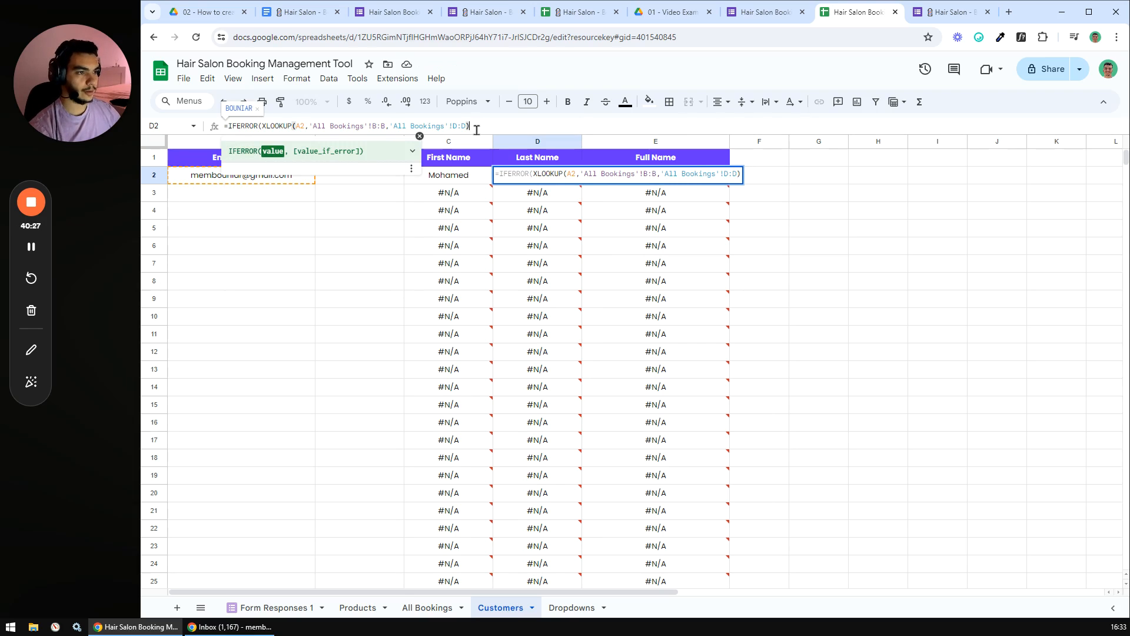
pyautogui.press('Return')
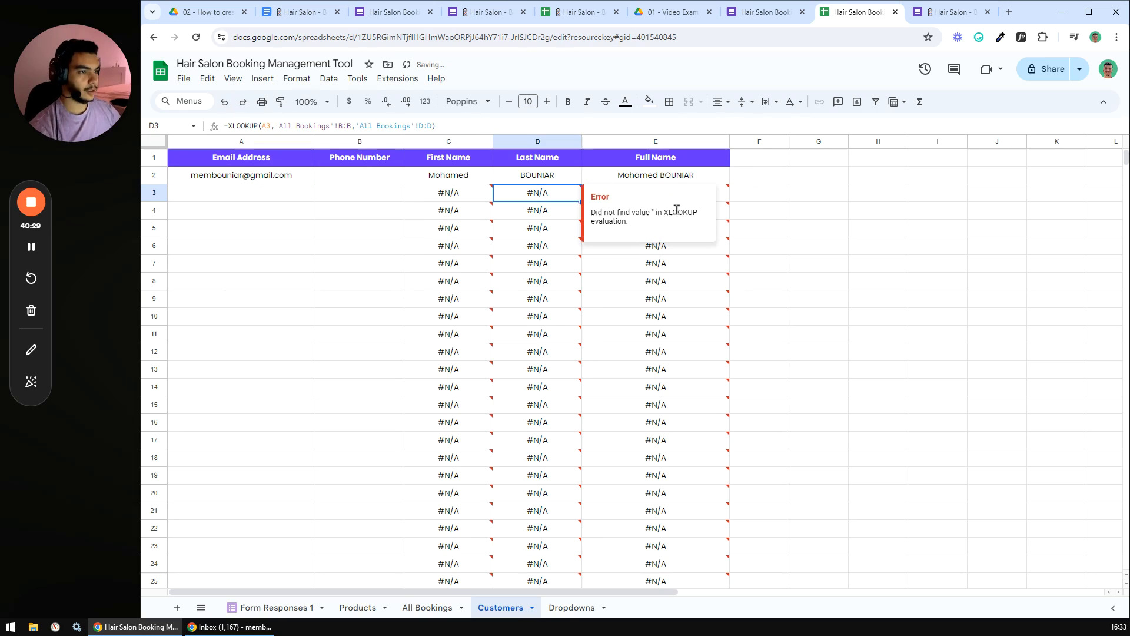
# - Wrap E2's Full Name CONCATENATE formula in IFERROR so errors return blank
pyautogui.click(659, 173)
pyautogui.click(230, 124)
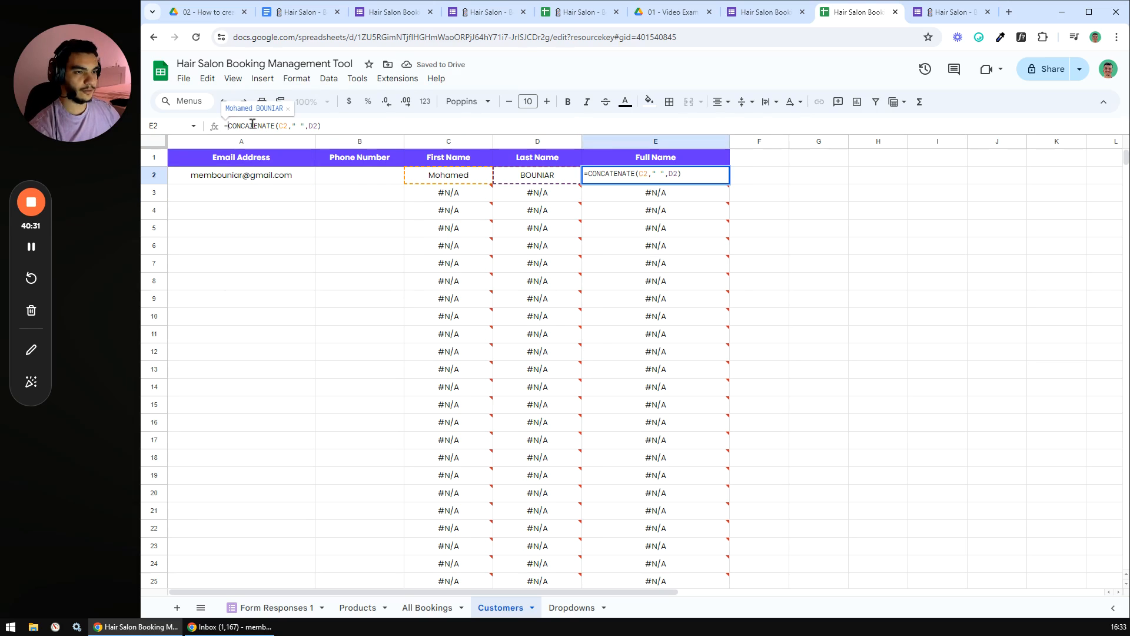
pyautogui.write('IFERROR(')
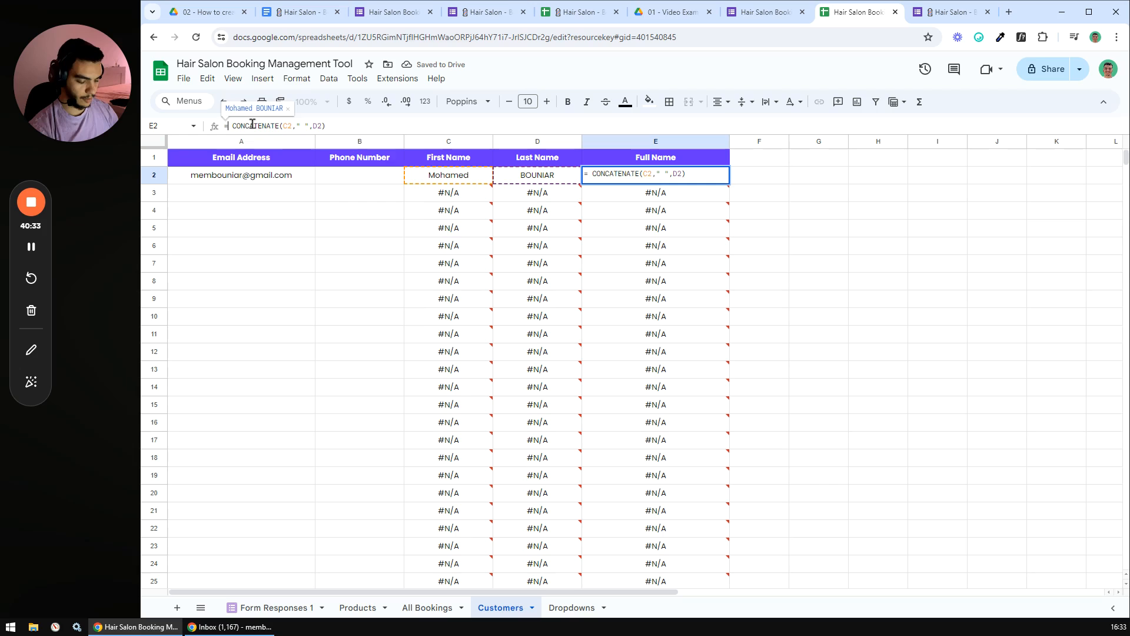
pyautogui.press('Delete')
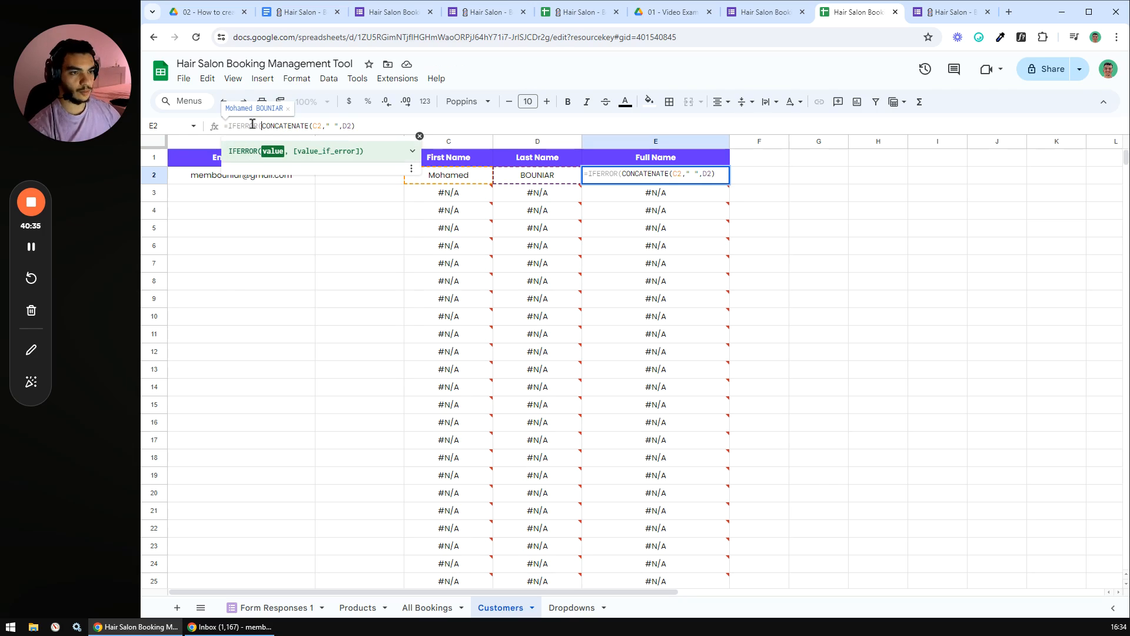
pyautogui.click(372, 125)
pyautogui.write(',')
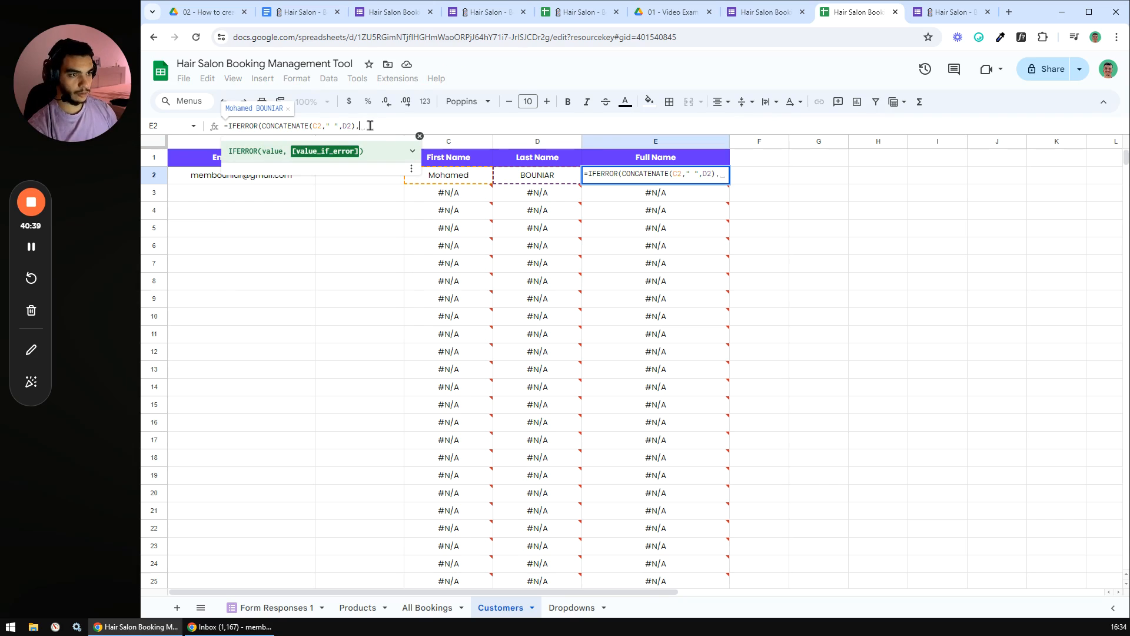
pyautogui.write(')')
pyautogui.press('Return')
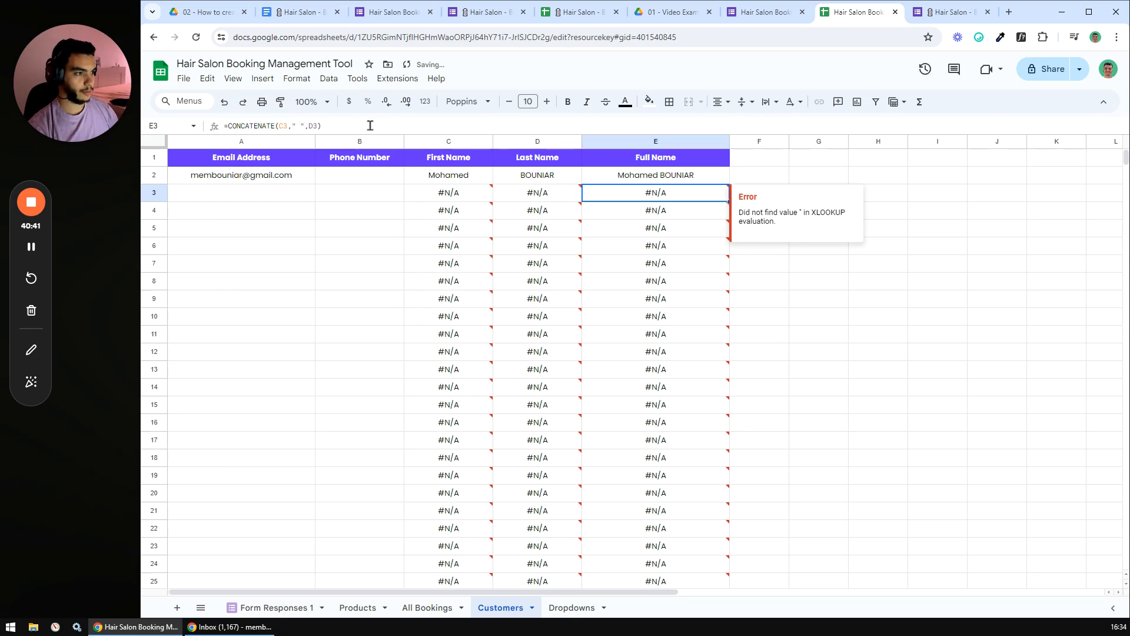
# - Fill C2:E2 down to row 1000, then undo the fill
pyautogui.moveTo(425, 174); pyautogui.dragTo(612, 184)
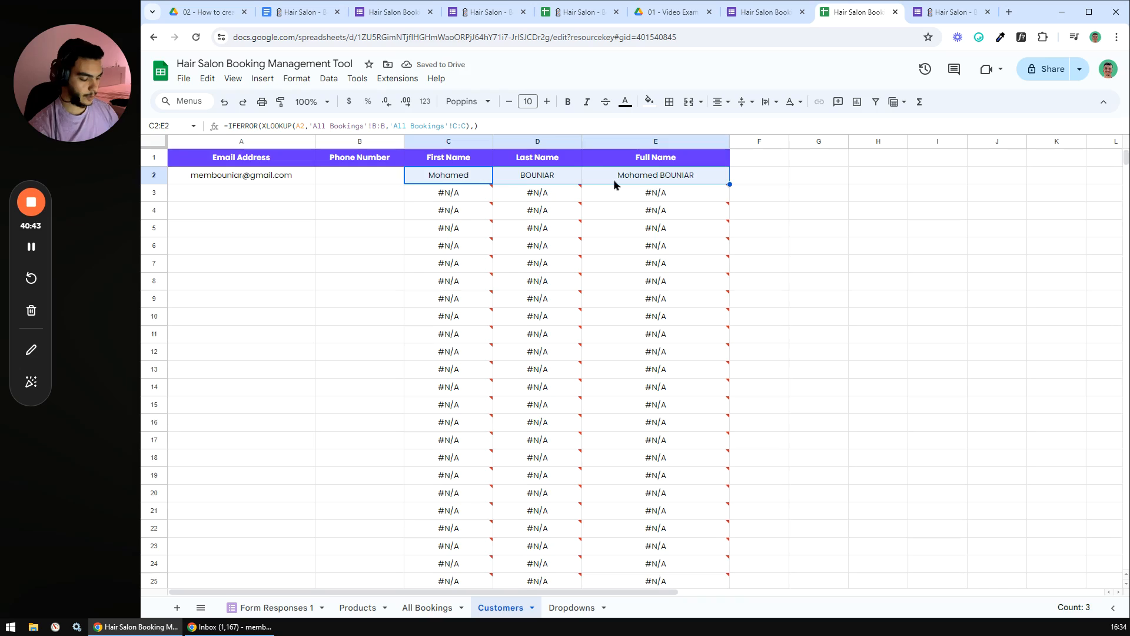
pyautogui.hotkey('ctrl', 'shift', 'Down')
pyautogui.hotkey('ctrl', 'd')
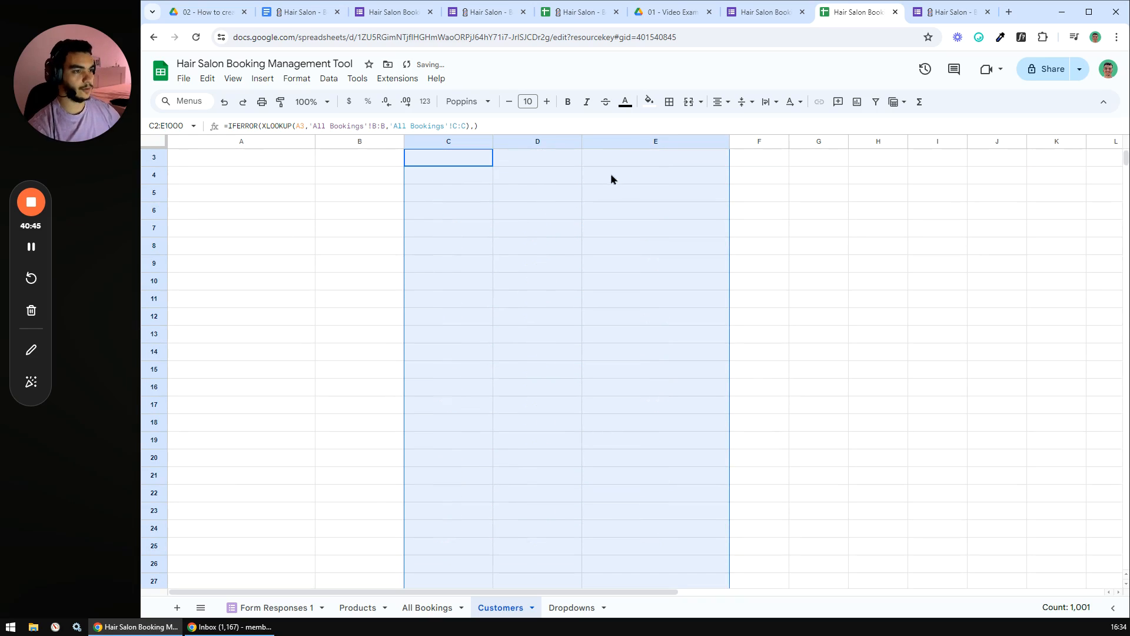
pyautogui.click(653, 207)
pyautogui.scroll(1, 580, 200)
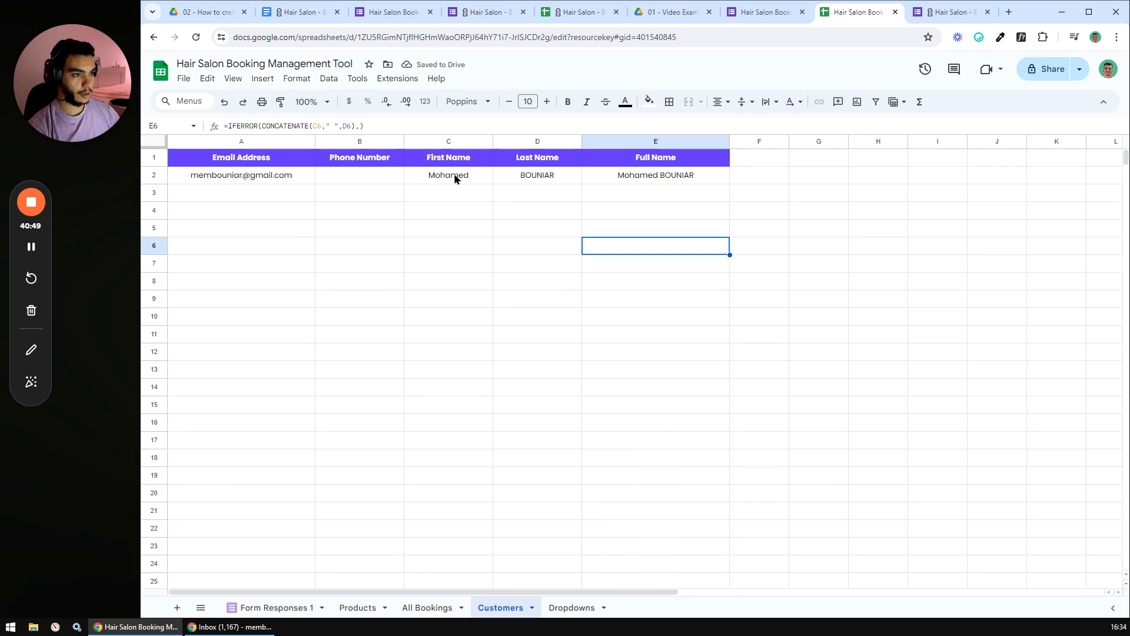
pyautogui.hotkey('ctrl', 'z')
# - After checking the #N/A in C6, fill C2:E2 down to row 1000 again
pyautogui.moveTo(448, 179); pyautogui.dragTo(681, 177)
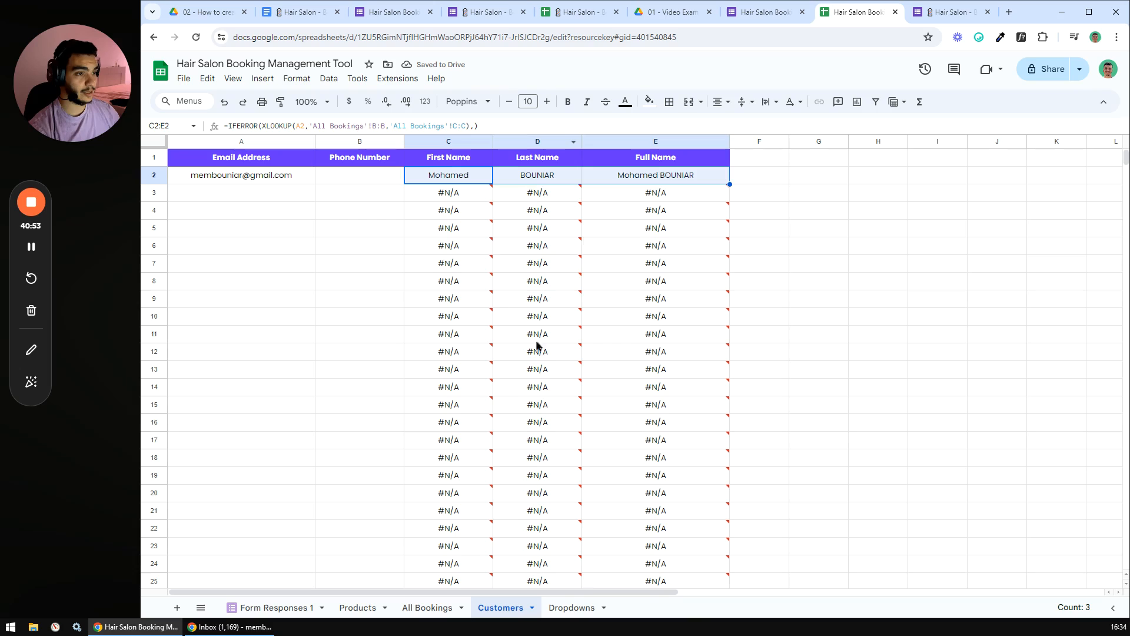
pyautogui.click(465, 245)
pyautogui.moveTo(448, 179); pyautogui.dragTo(675, 180)
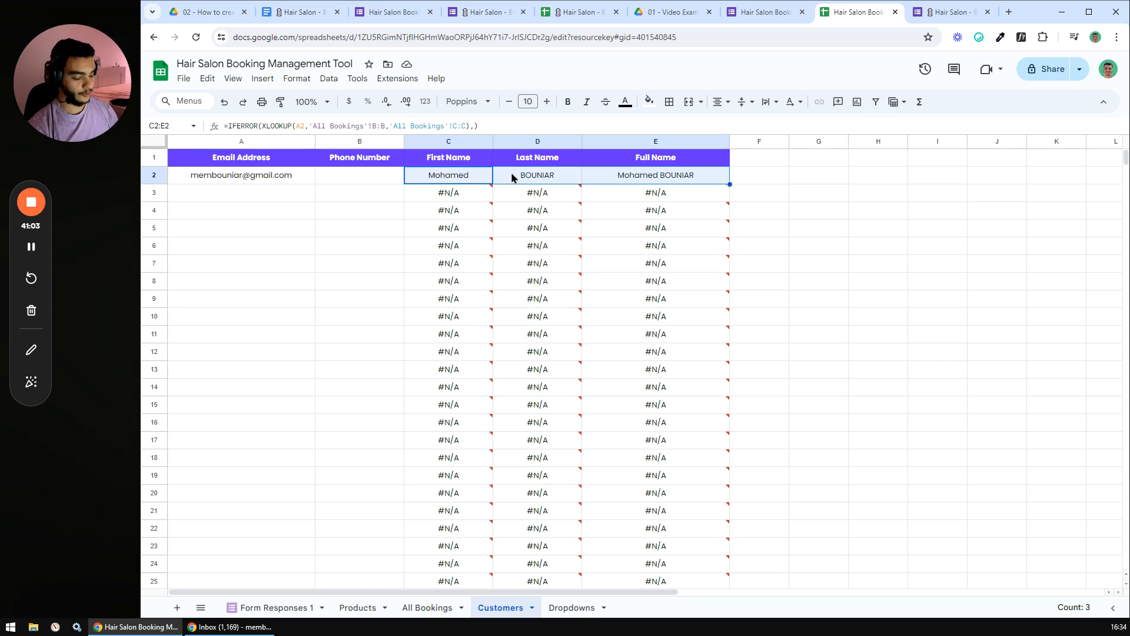
pyautogui.hotkey('ctrl', 'shift', 'Down')
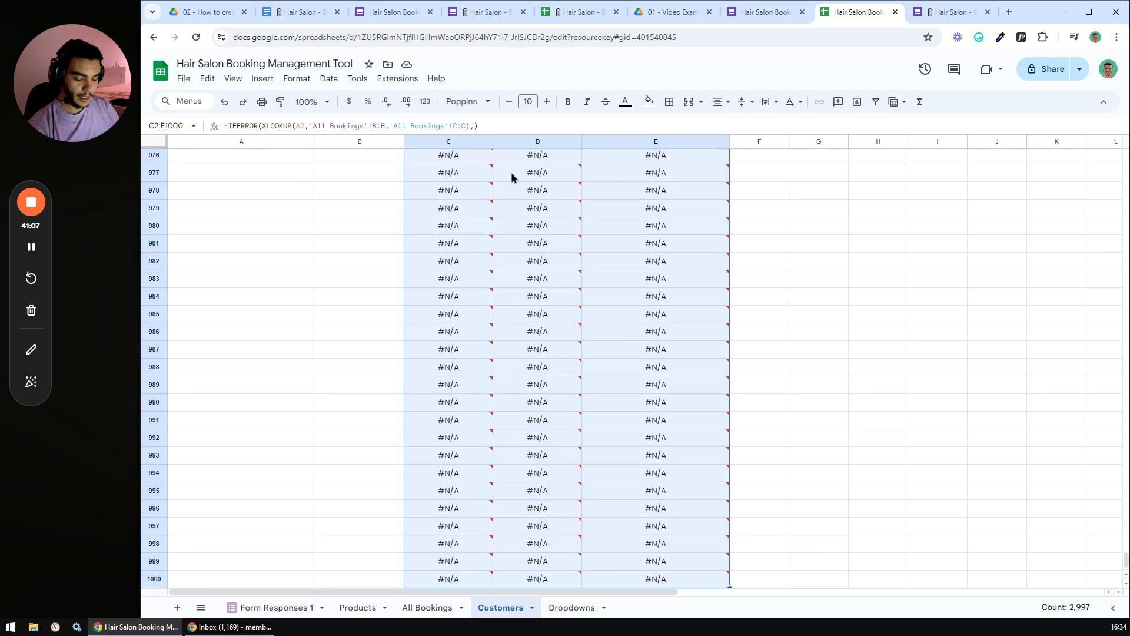
pyautogui.hotkey('ctrl', 'd')
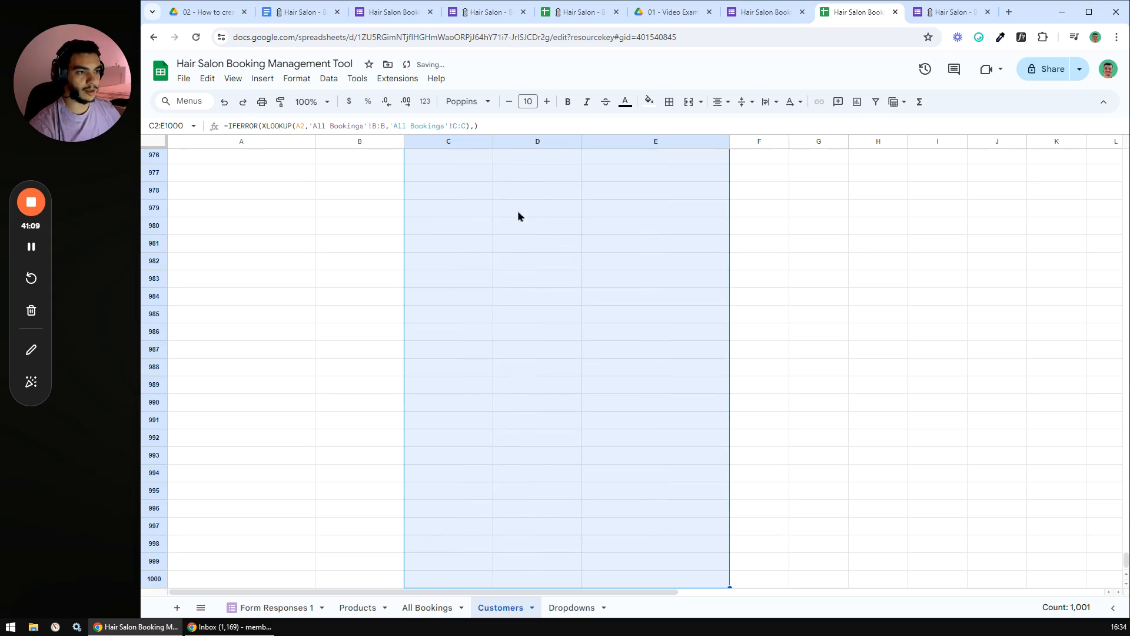
pyautogui.click(518, 210)
pyautogui.moveTo(1126, 560); pyautogui.dragTo(1127, 154)
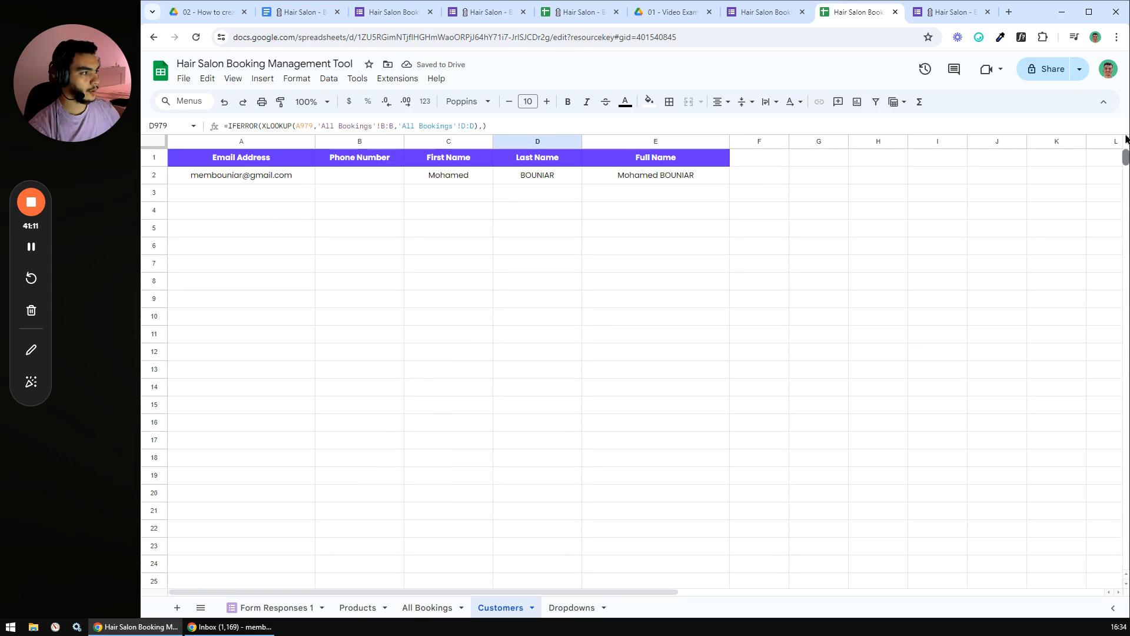
pyautogui.click(906, 271)
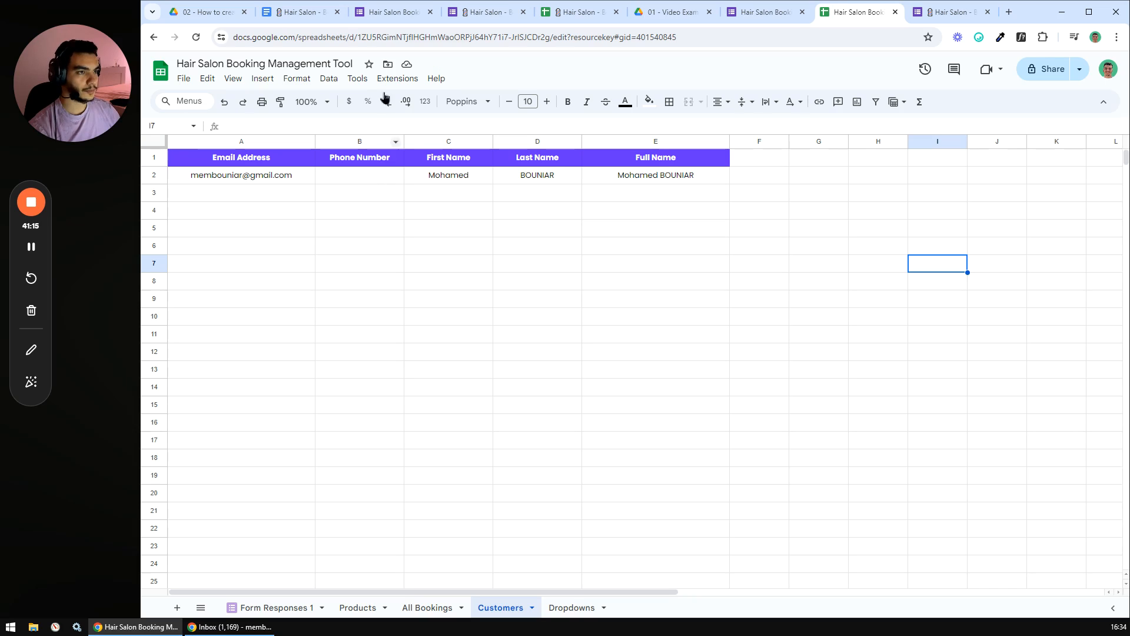
pyautogui.click(303, 12)
# - Tick the Collect customer details checkbox and review the booking form's questions
pyautogui.click(445, 362)
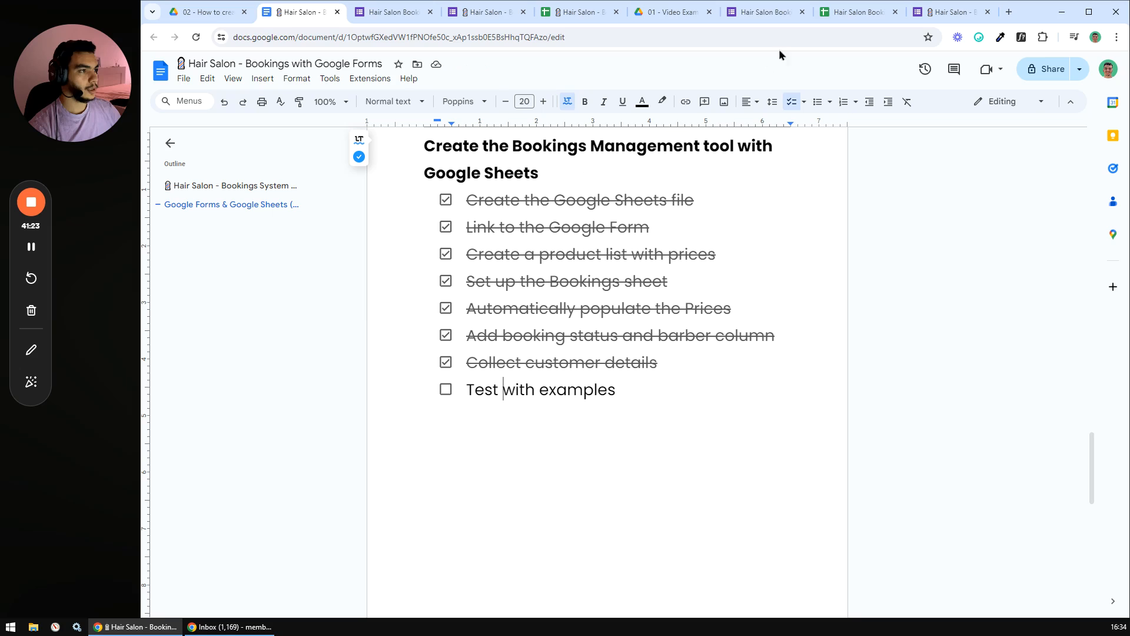
pyautogui.click(752, 15)
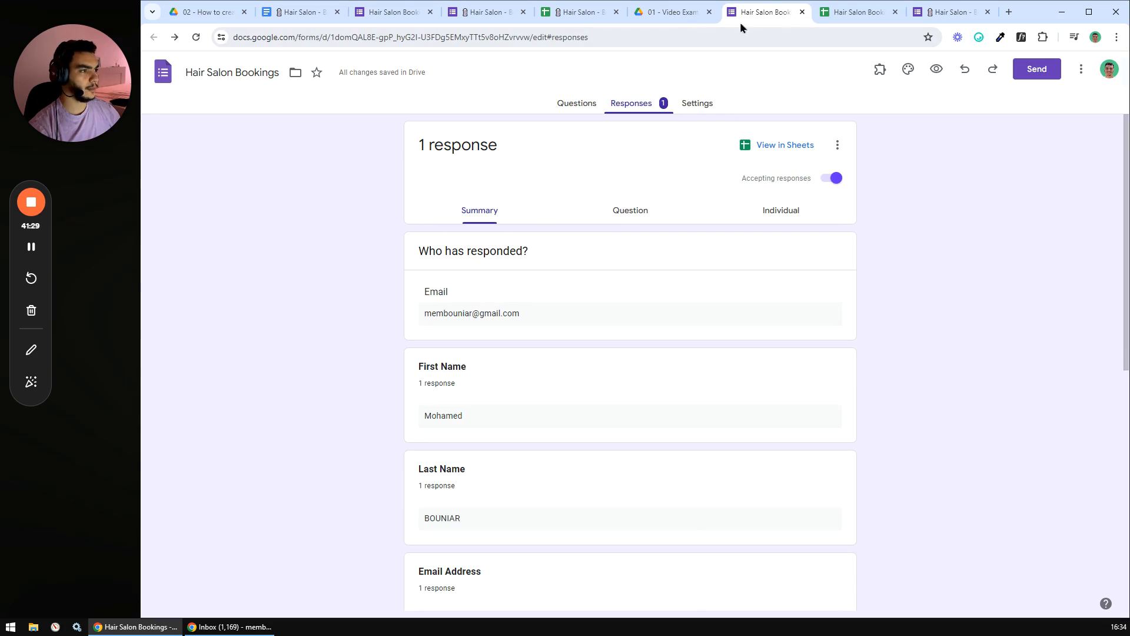
pyautogui.click(577, 106)
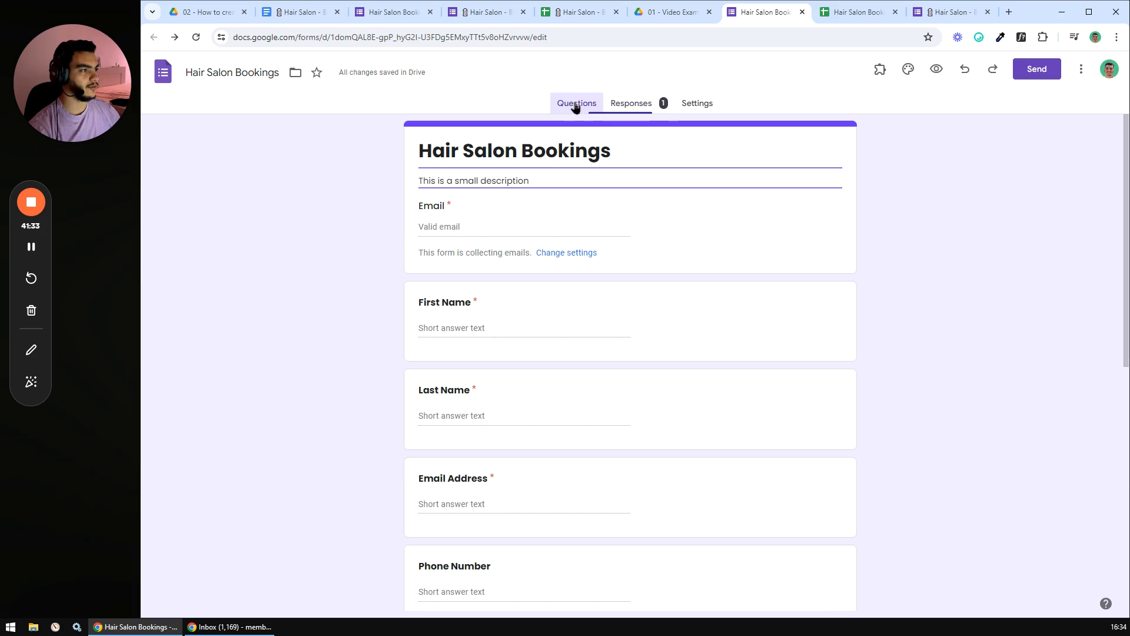
pyautogui.click(304, 11)
# - Open the plan doc's Booking Link to the live booking form in a new tab
pyautogui.scroll(8, 475, 293)
pyautogui.scroll(-2, 474, 292)
pyautogui.click(474, 299)
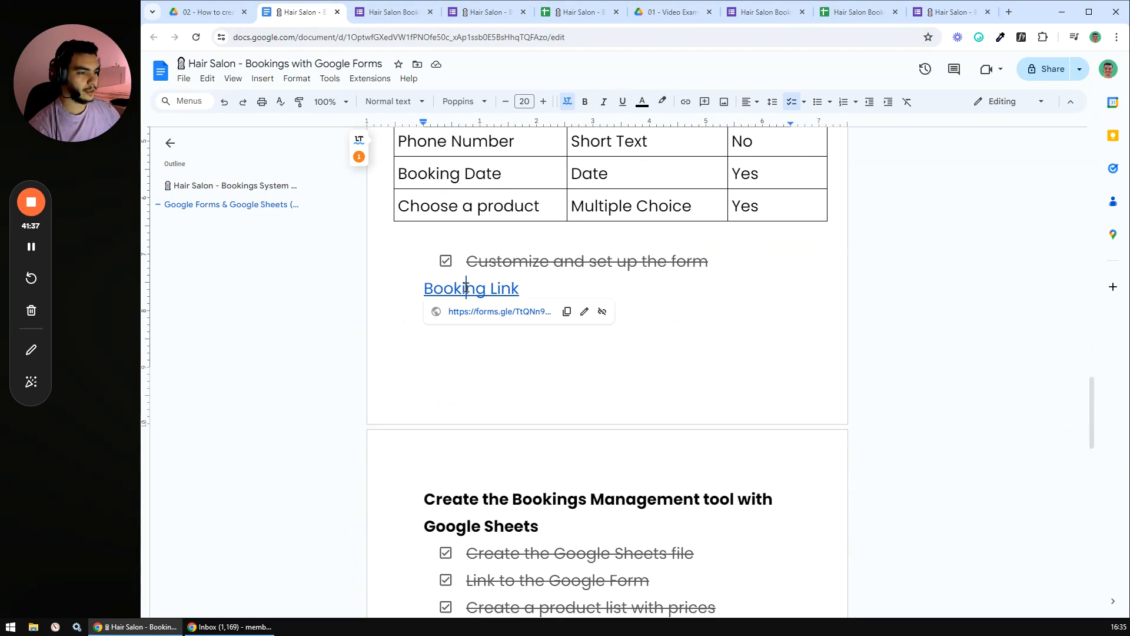
pyautogui.click(475, 313)
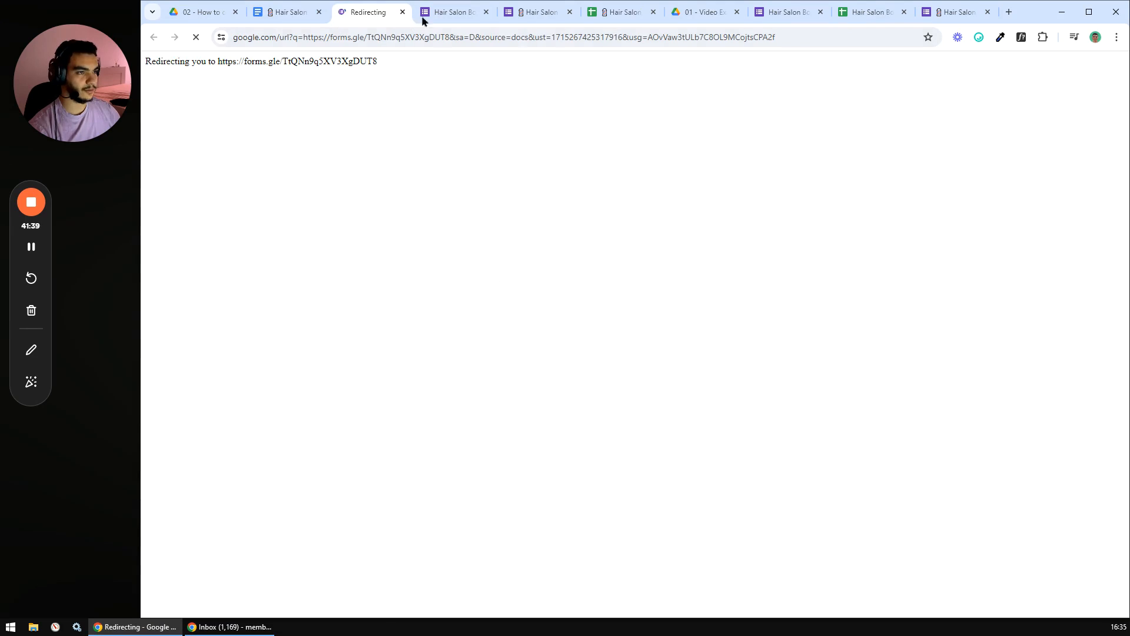
# - Close the leftover confirmation tab and bring up the live booking form
pyautogui.click(439, 13)
pyautogui.hotkey('ctrl', 'w')
pyautogui.click(368, 12)
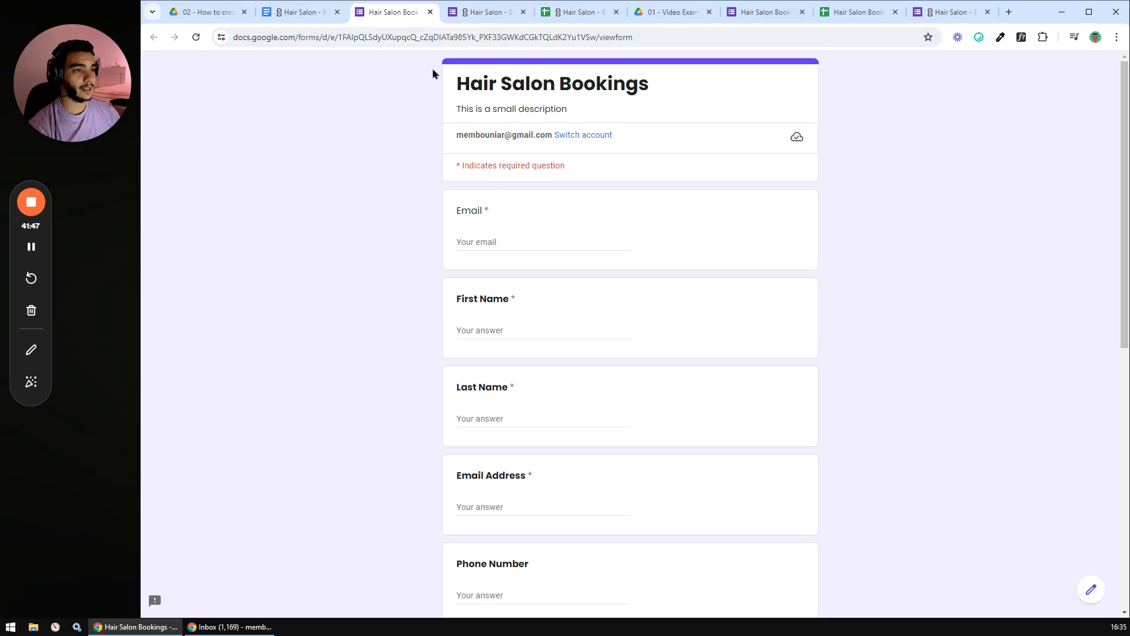
pyautogui.moveTo(433, 56); pyautogui.dragTo(809, 388)
pyautogui.click(917, 371)
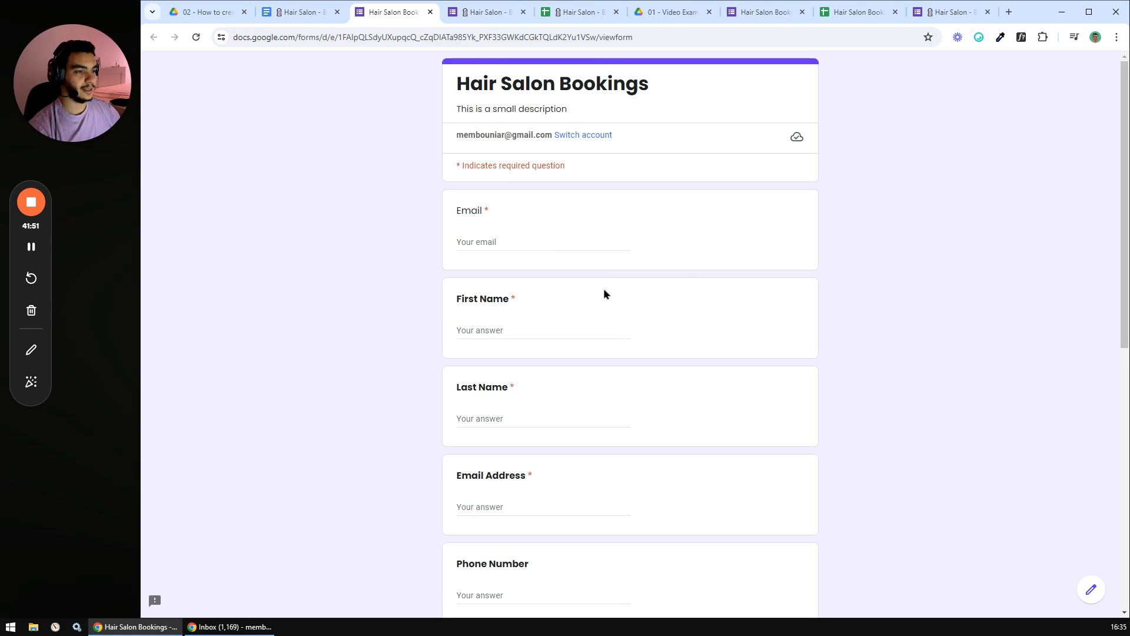
# - Fill in the form's Email, customer's first and last name, and Email Address fields
pyautogui.click(483, 241)
pyautogui.click(550, 266)
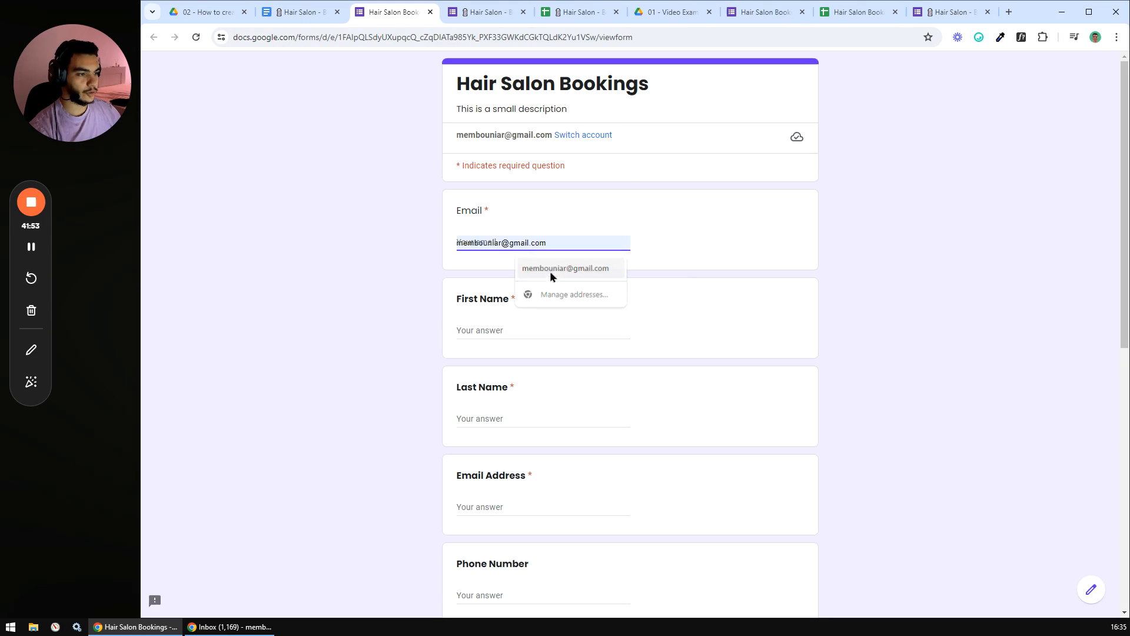
pyautogui.click(502, 332)
pyautogui.press('Tab')
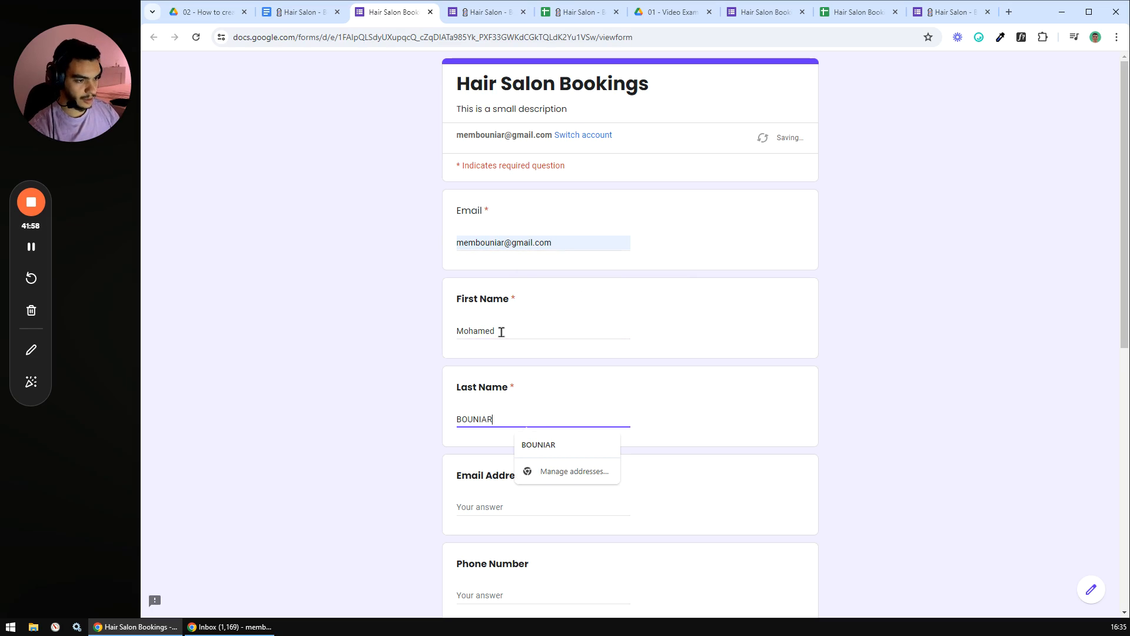
pyautogui.scroll(-2, 524, 351)
pyautogui.click(482, 391)
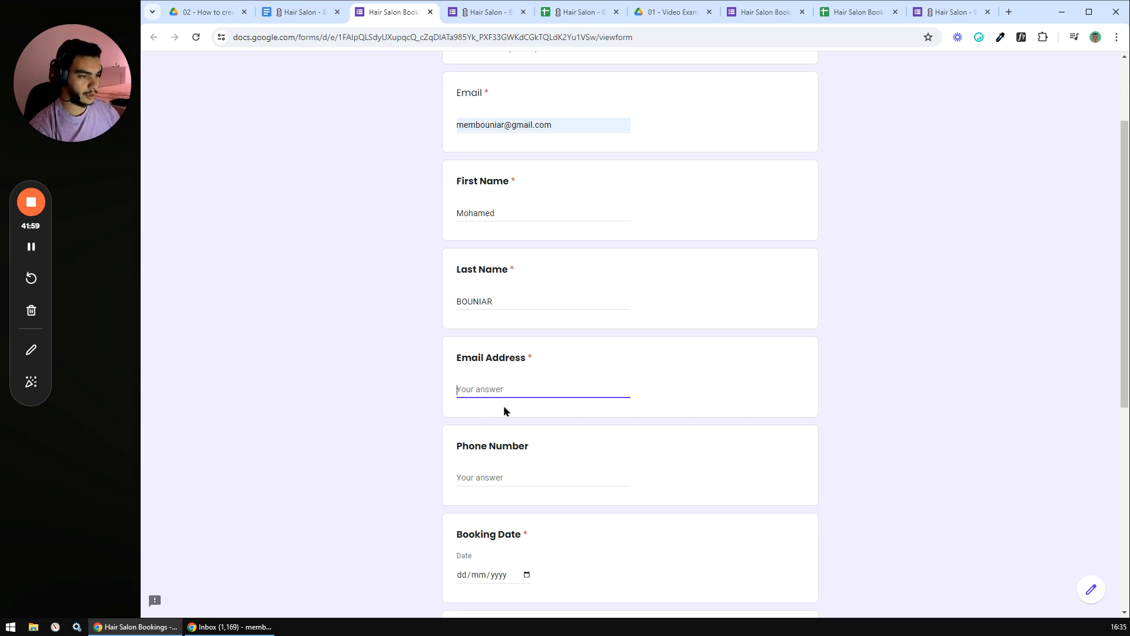
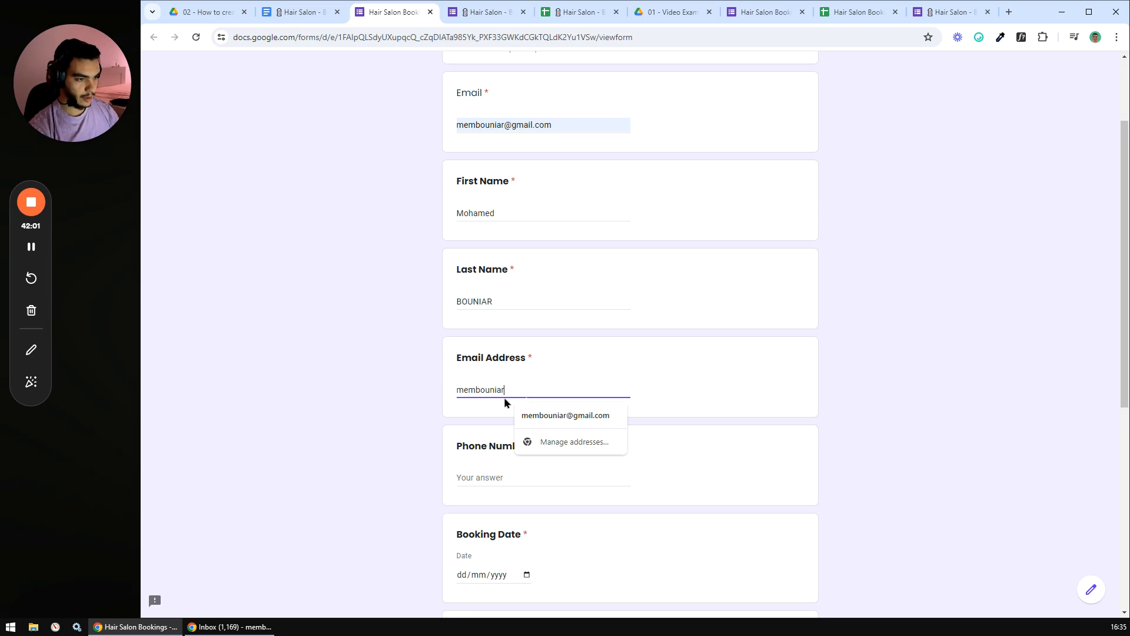
pyautogui.click(530, 414)
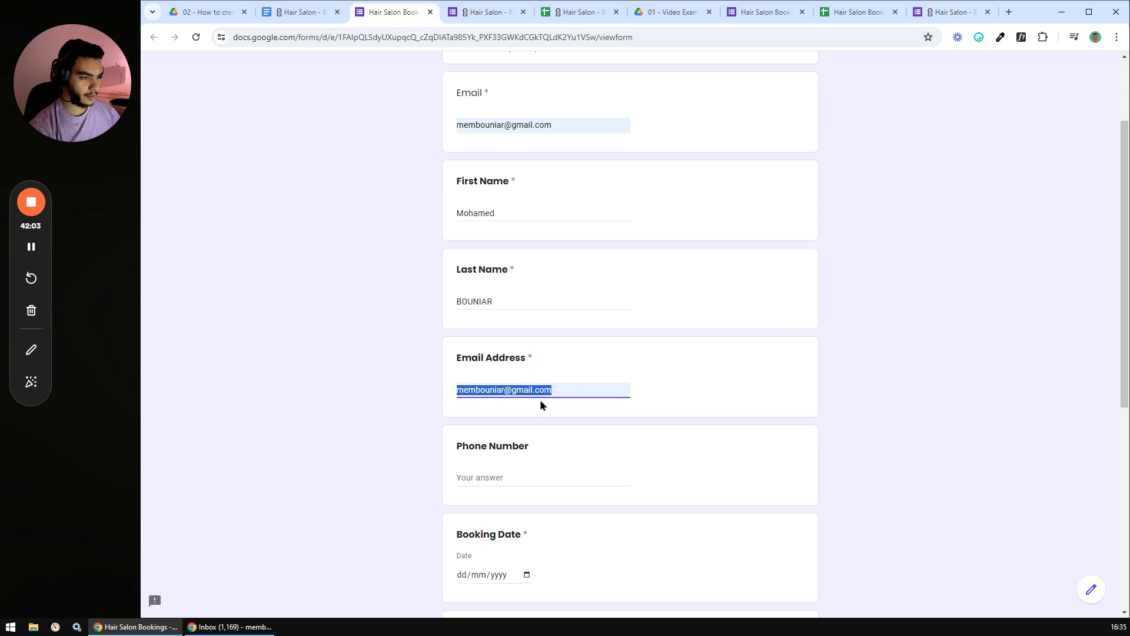
# - Pick 09/05/2024 as booking date, choose Haircut + Styling, and submit the booking
pyautogui.scroll(-3, 386, 408)
pyautogui.click(526, 398)
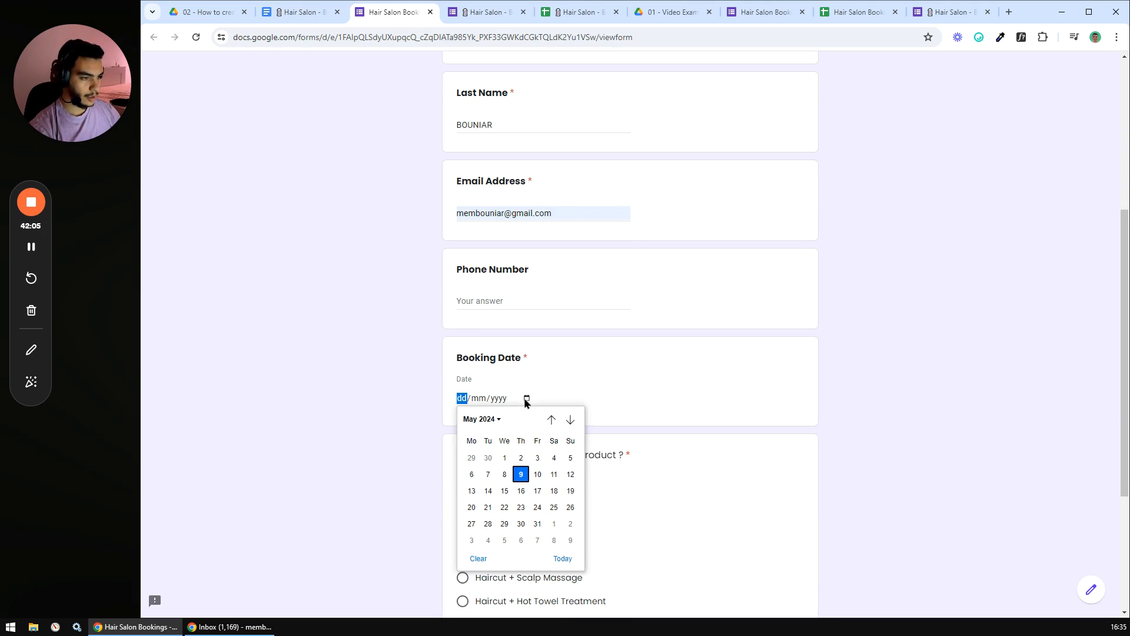
pyautogui.click(521, 474)
pyautogui.scroll(-4, 390, 391)
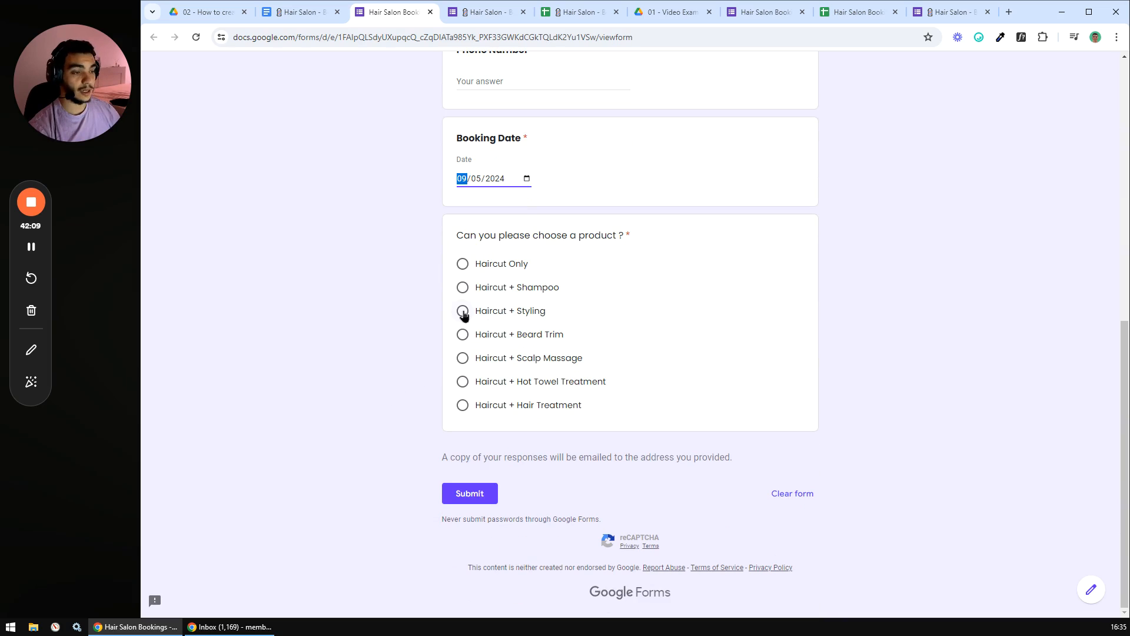
pyautogui.click(463, 312)
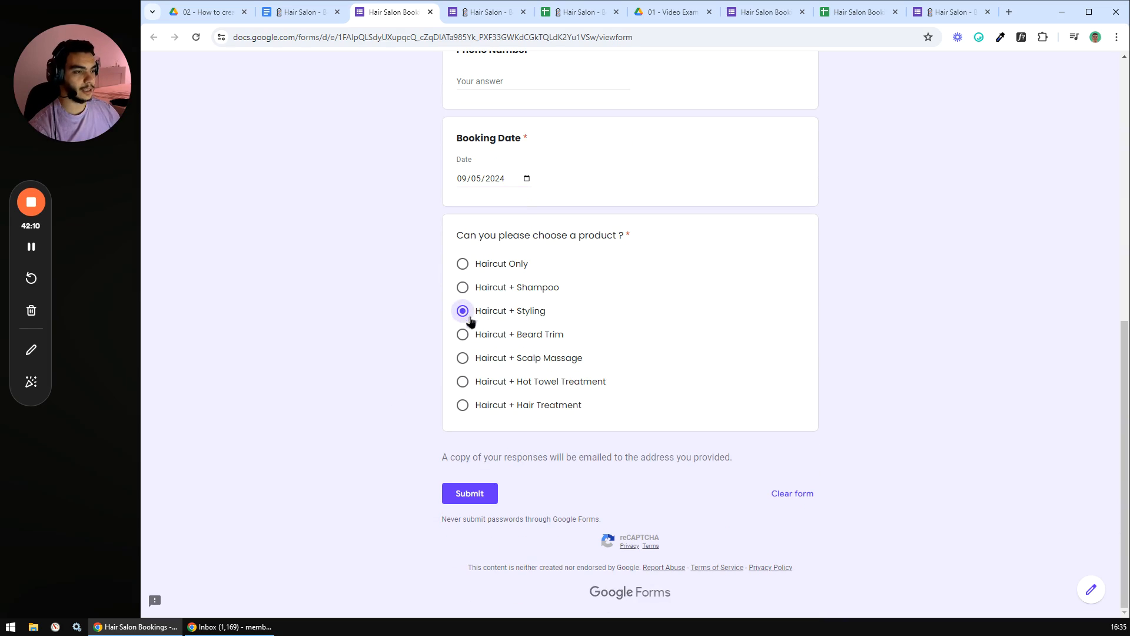
pyautogui.click(466, 495)
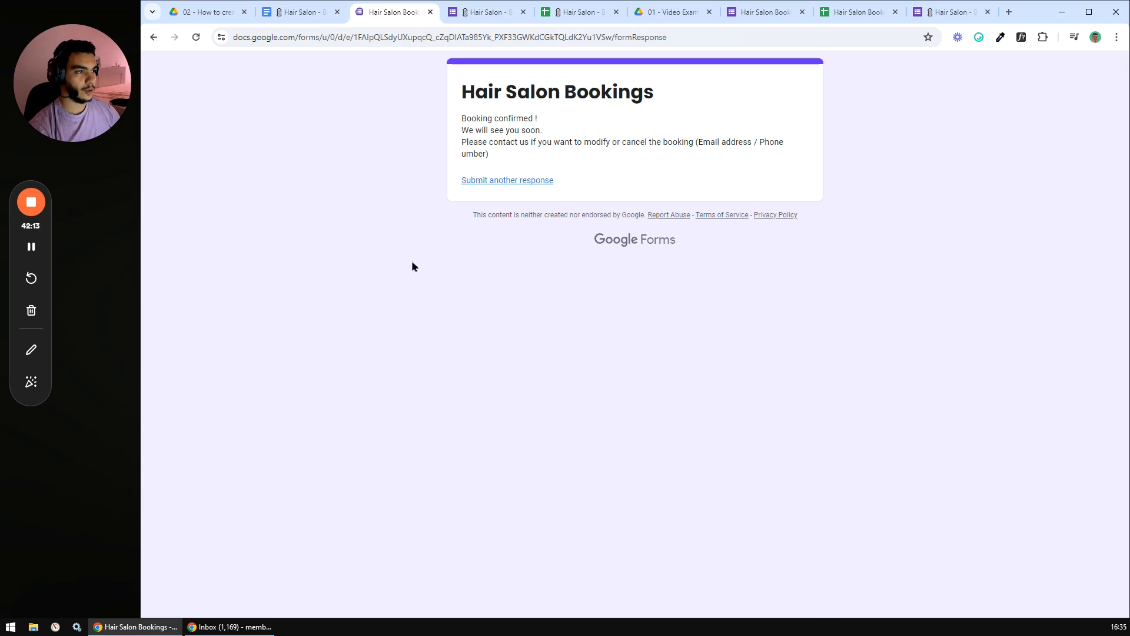
pyautogui.click(842, 12)
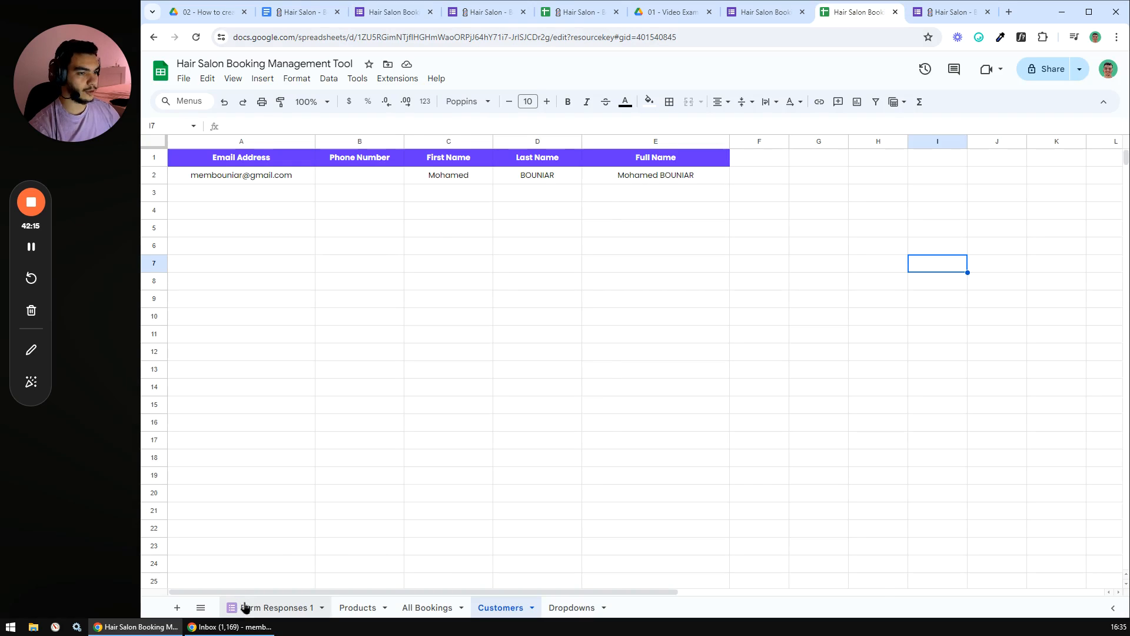
pyautogui.click(247, 607)
pyautogui.click(371, 326)
pyautogui.moveTo(213, 183); pyautogui.dragTo(810, 190)
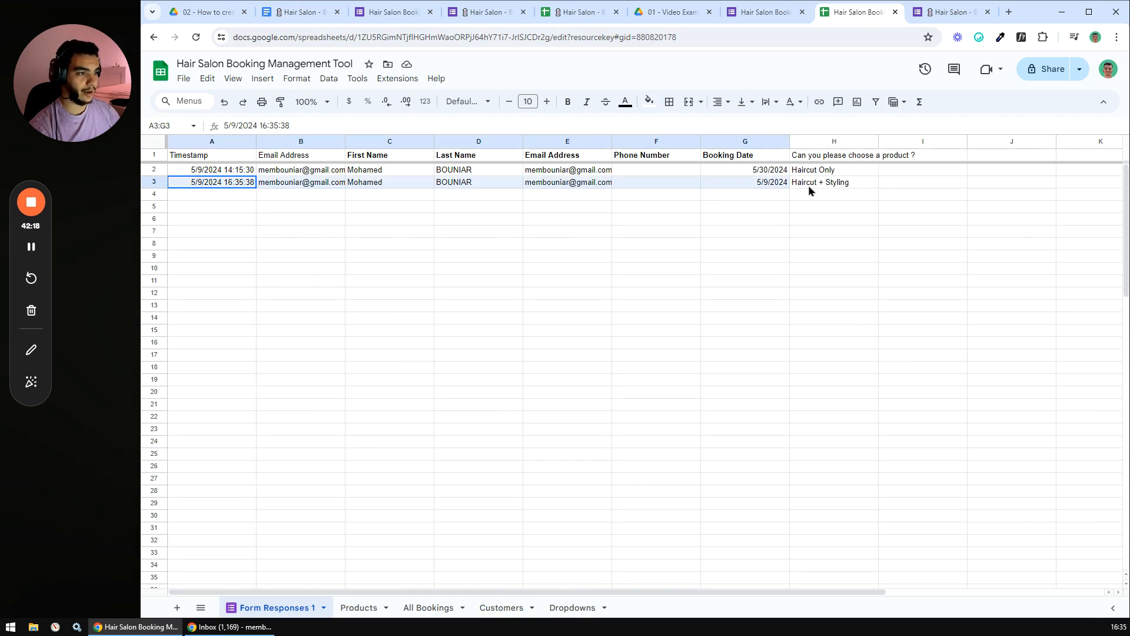
pyautogui.click(596, 248)
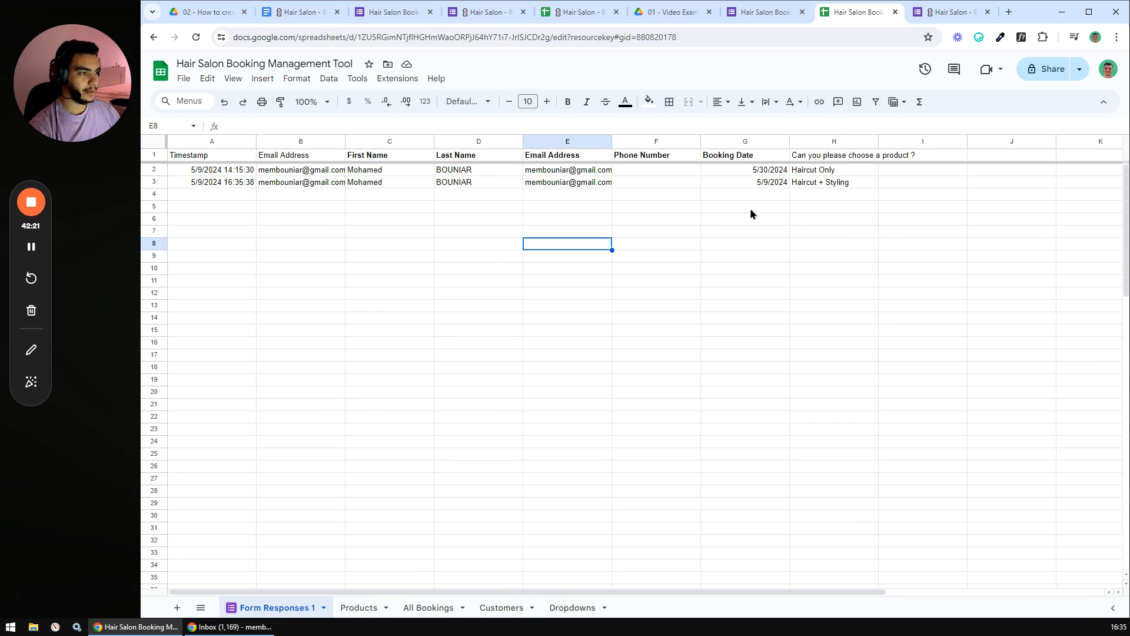
pyautogui.click(768, 183)
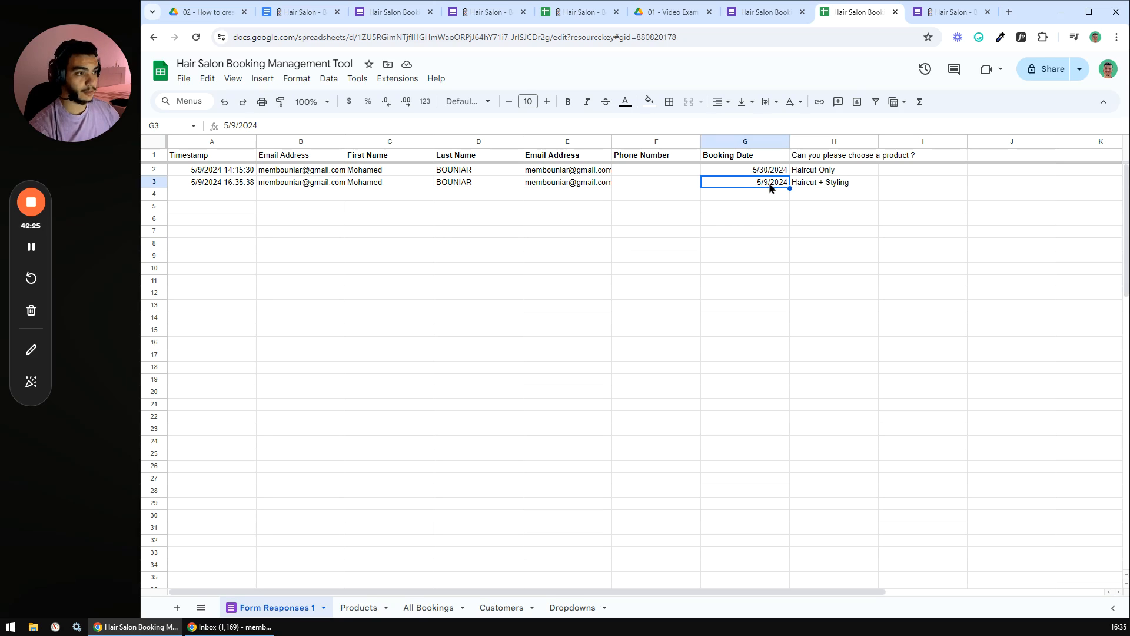
pyautogui.click(760, 195)
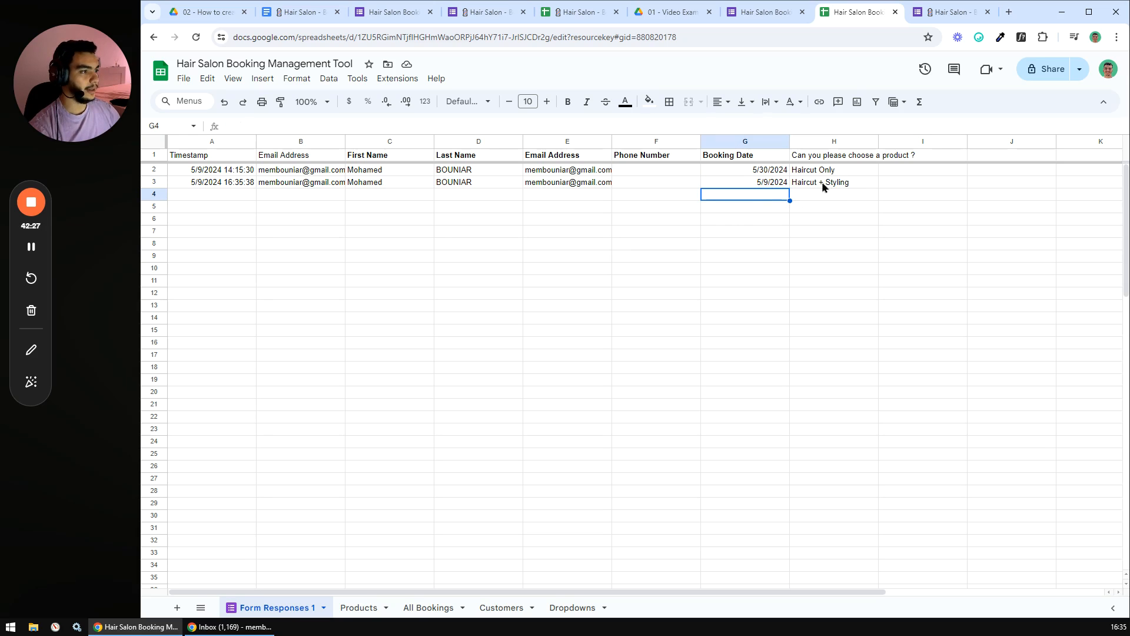
pyautogui.click(818, 183)
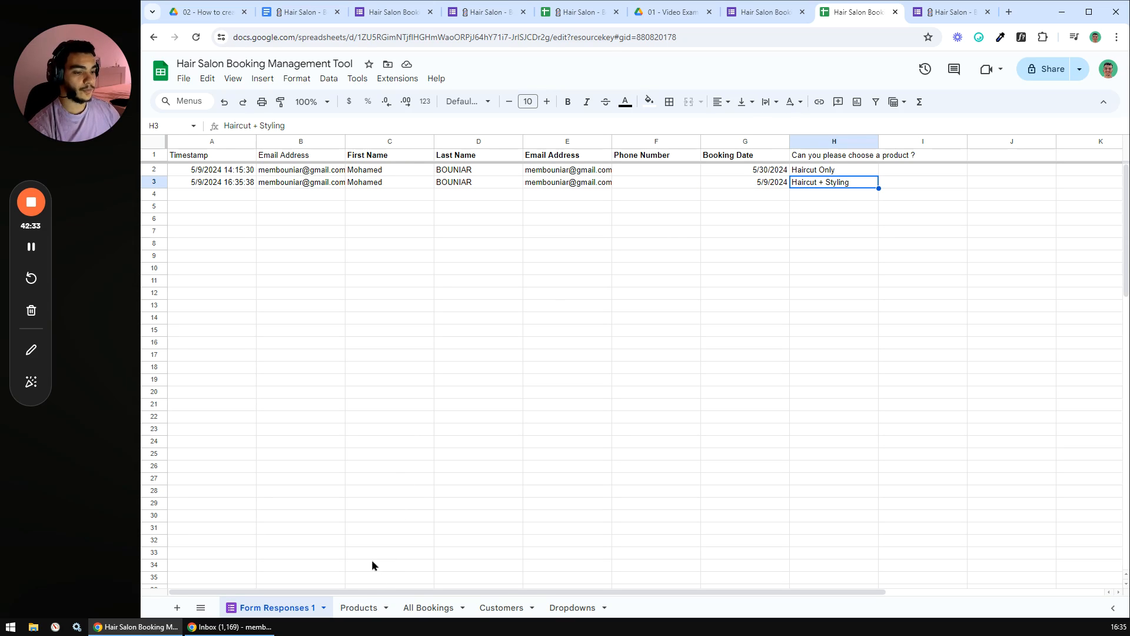
# - Hide the Form Responses 1 sheet and select the new booking in All Bookings row 3
pyautogui.rightClick(265, 608)
pyautogui.click(258, 487)
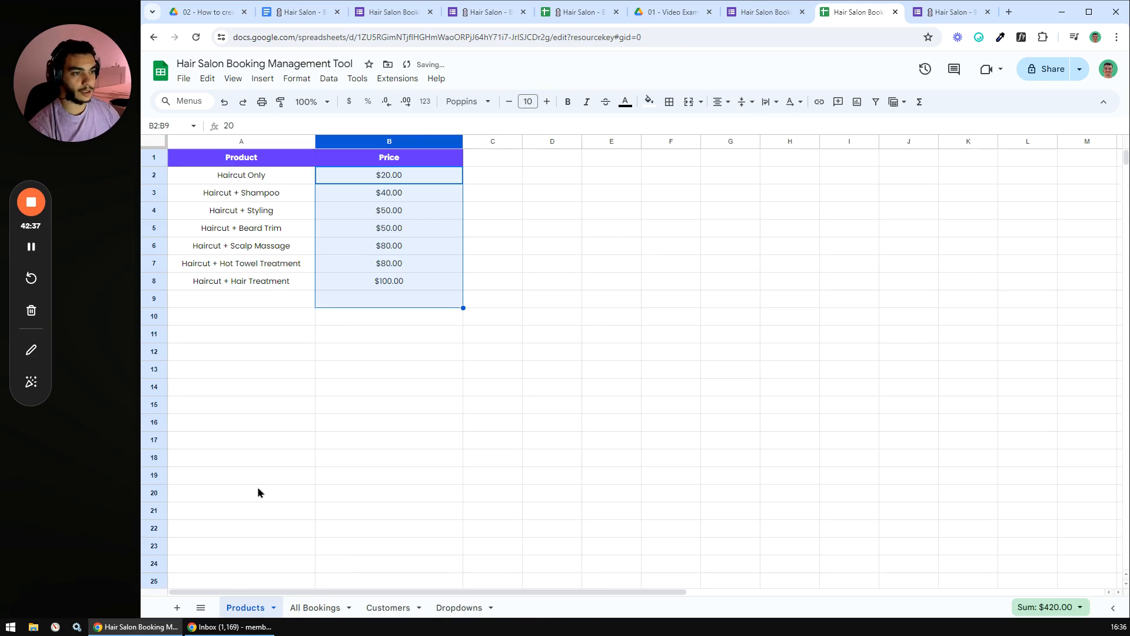
pyautogui.click(291, 493)
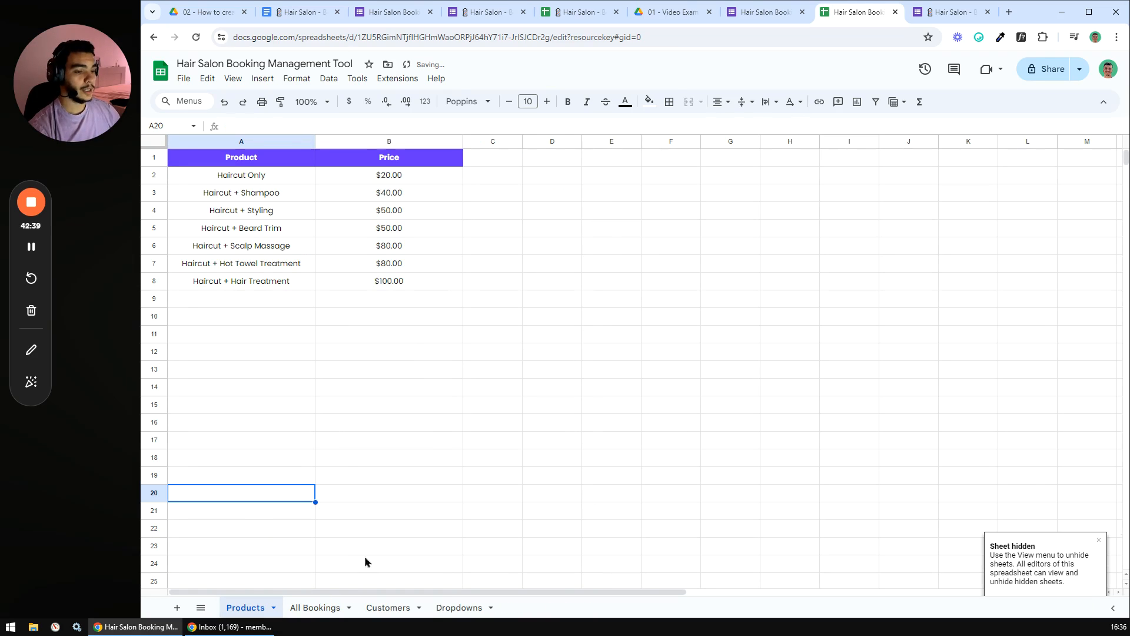
pyautogui.click(316, 607)
pyautogui.click(385, 375)
pyautogui.moveTo(235, 193); pyautogui.dragTo(1031, 200)
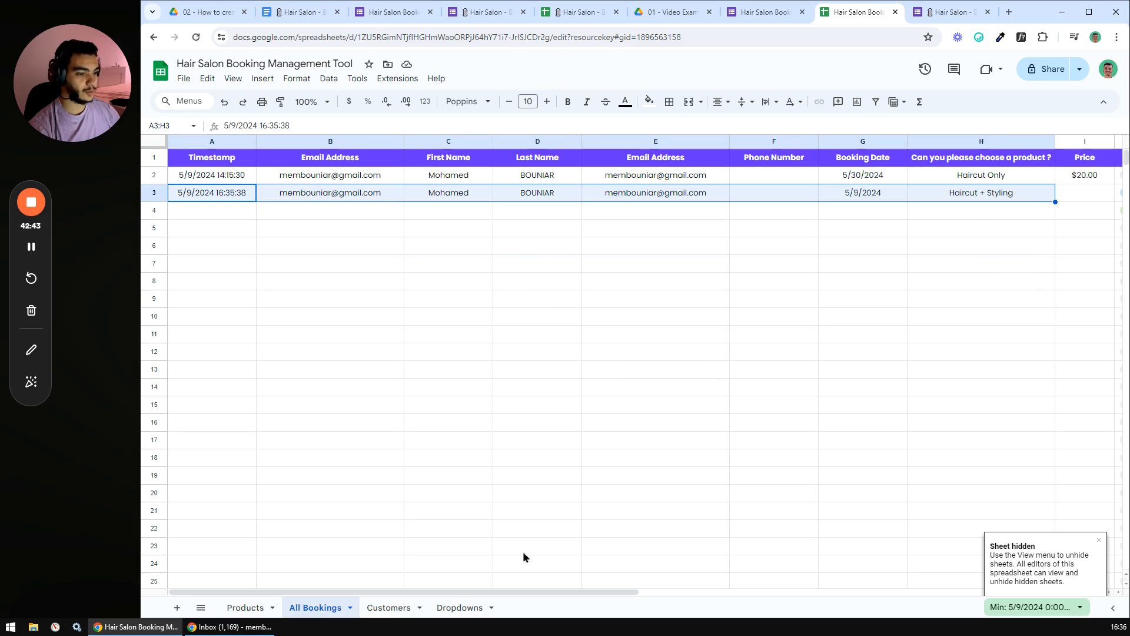
pyautogui.moveTo(454, 593); pyautogui.dragTo(618, 591)
# - Fill I2's price formula down the Price column, giving the second booking $50.00
pyautogui.click(725, 213)
pyautogui.click(722, 265)
pyautogui.click(723, 179)
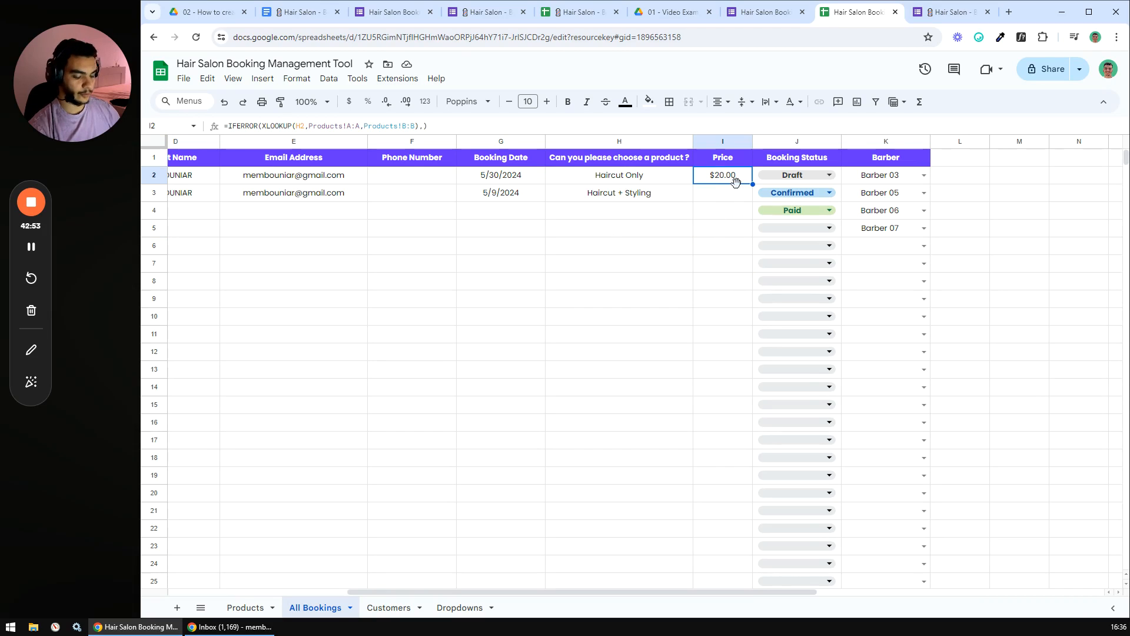
pyautogui.hotkey('ctrl', 'shift', 'Down')
pyautogui.hotkey('ctrl', 'd')
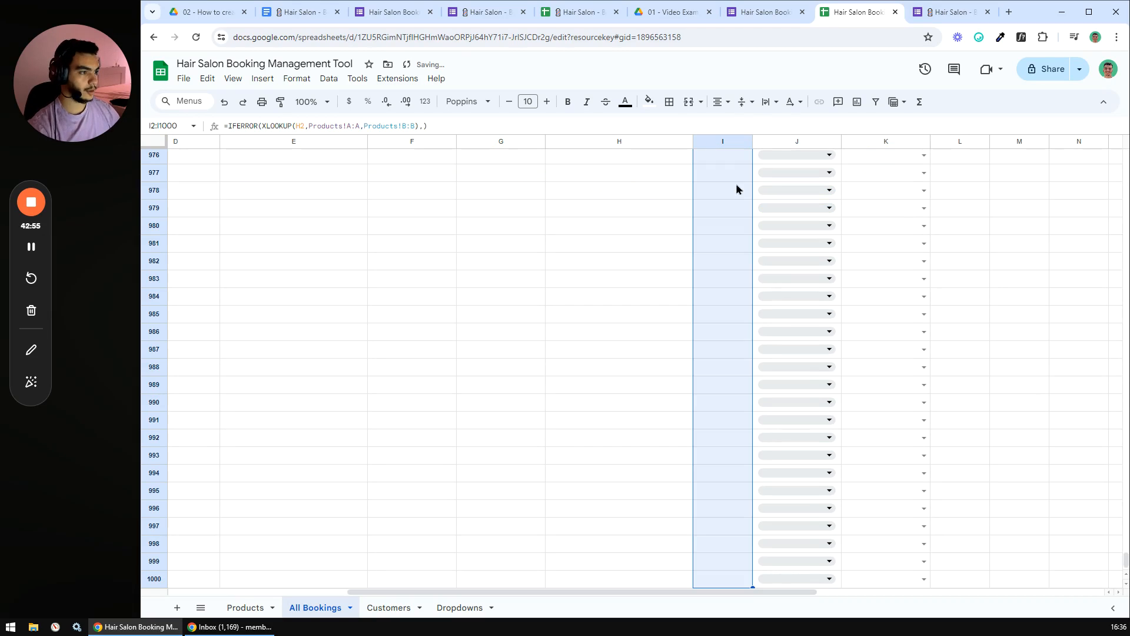
pyautogui.click(646, 304)
pyautogui.moveTo(1126, 556); pyautogui.dragTo(1125, 156)
pyautogui.click(537, 332)
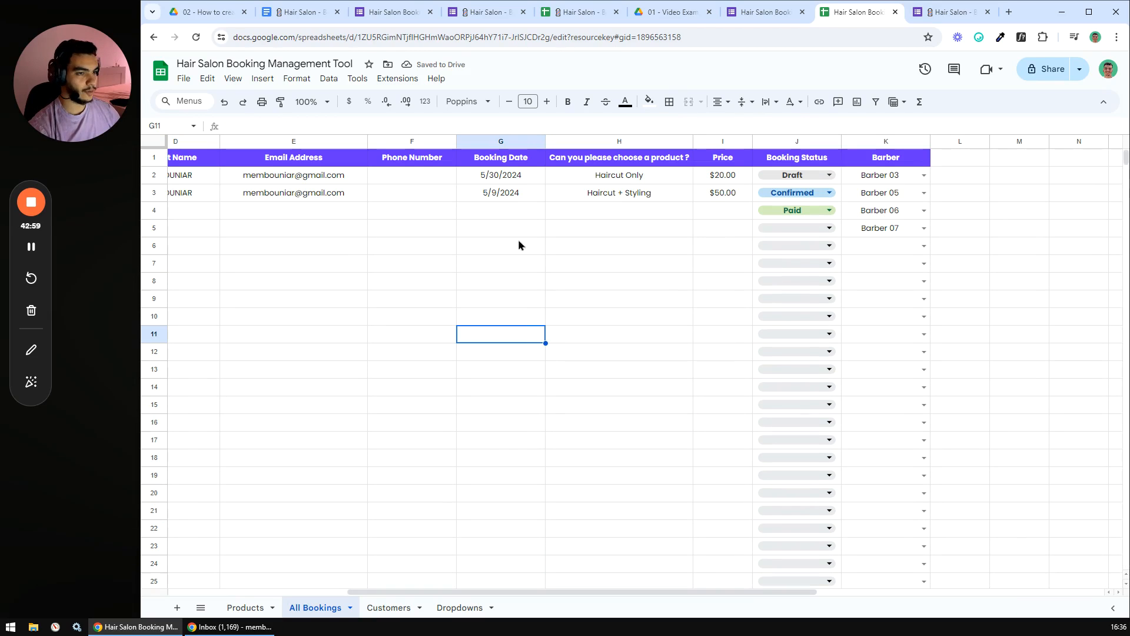
pyautogui.click(152, 194)
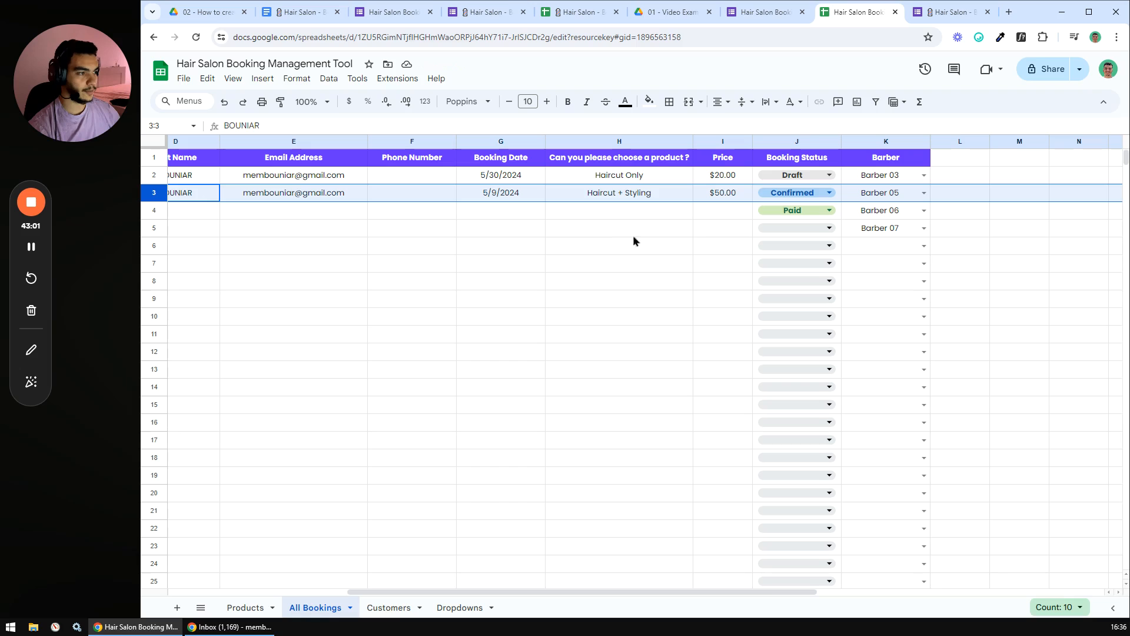
pyautogui.click(722, 198)
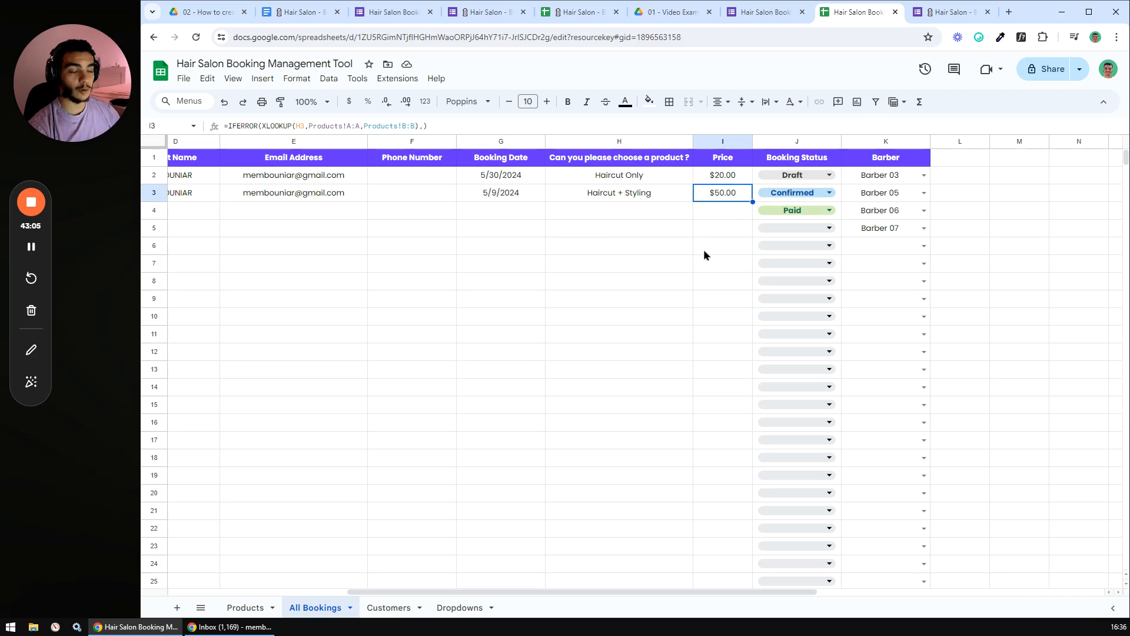
# - Set the first booking to Paid, second to Draft, and clear leftover J4 and K4:K5 values
pyautogui.click(828, 177)
pyautogui.click(768, 232)
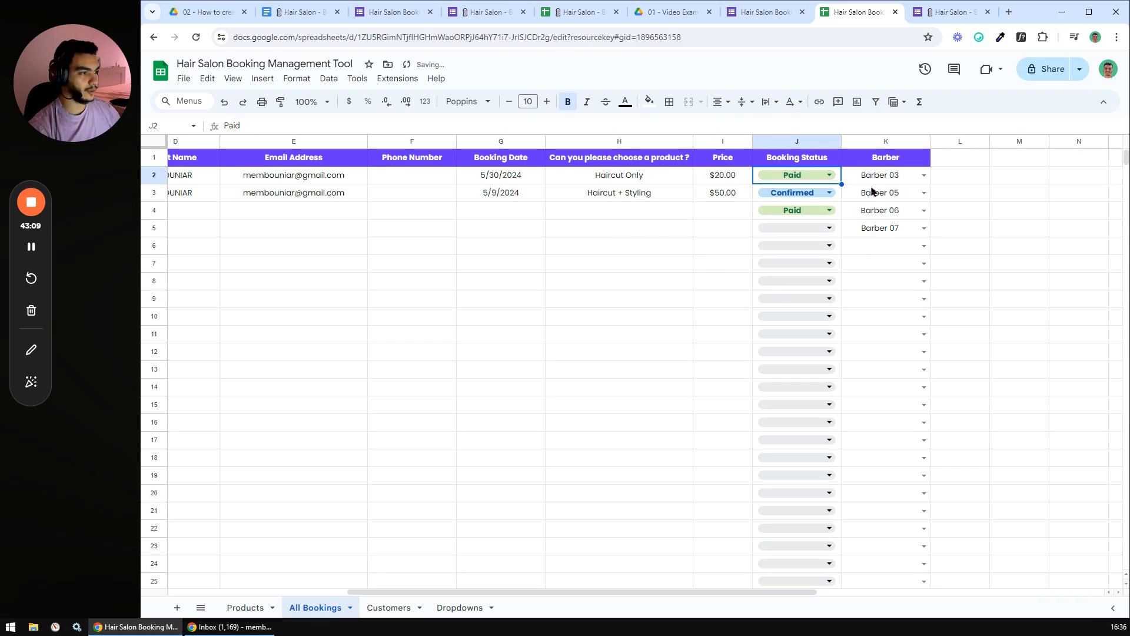
pyautogui.click(827, 194)
pyautogui.click(824, 213)
pyautogui.click(828, 211)
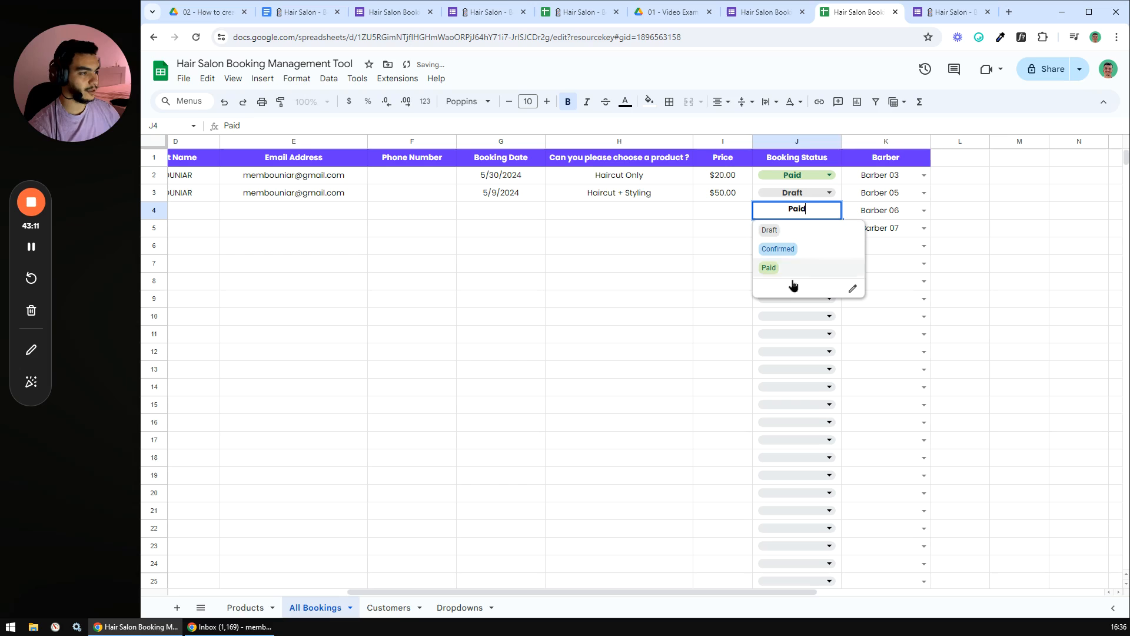
pyautogui.click(714, 285)
pyautogui.click(839, 217)
pyautogui.press('Delete')
pyautogui.click(638, 287)
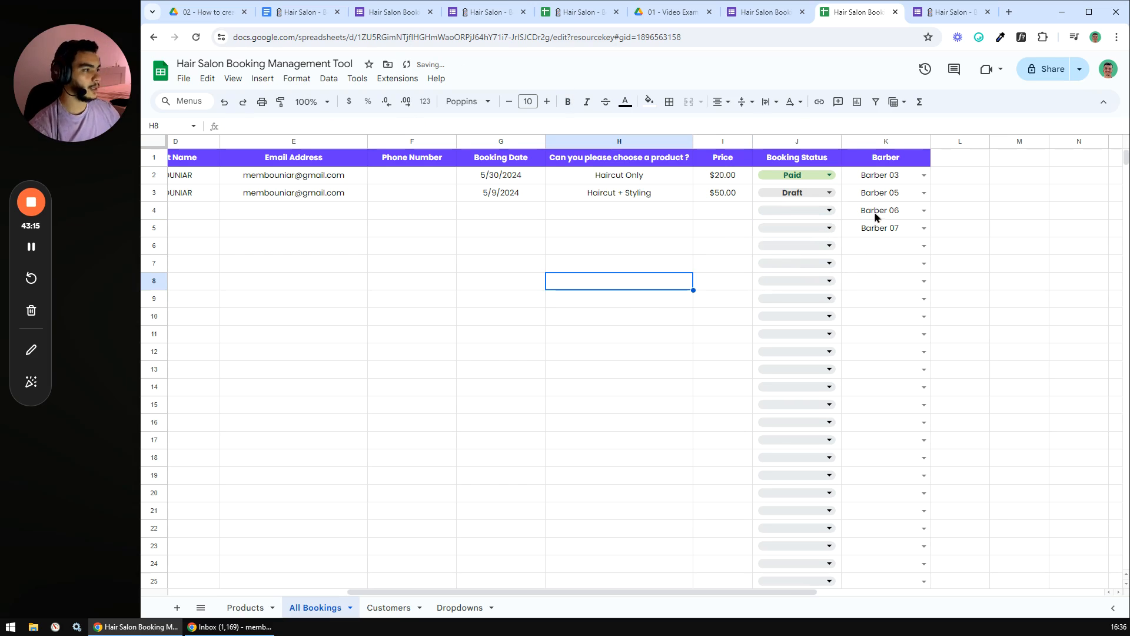
pyautogui.moveTo(874, 218); pyautogui.dragTo(876, 230)
pyautogui.press('Delete')
pyautogui.click(869, 300)
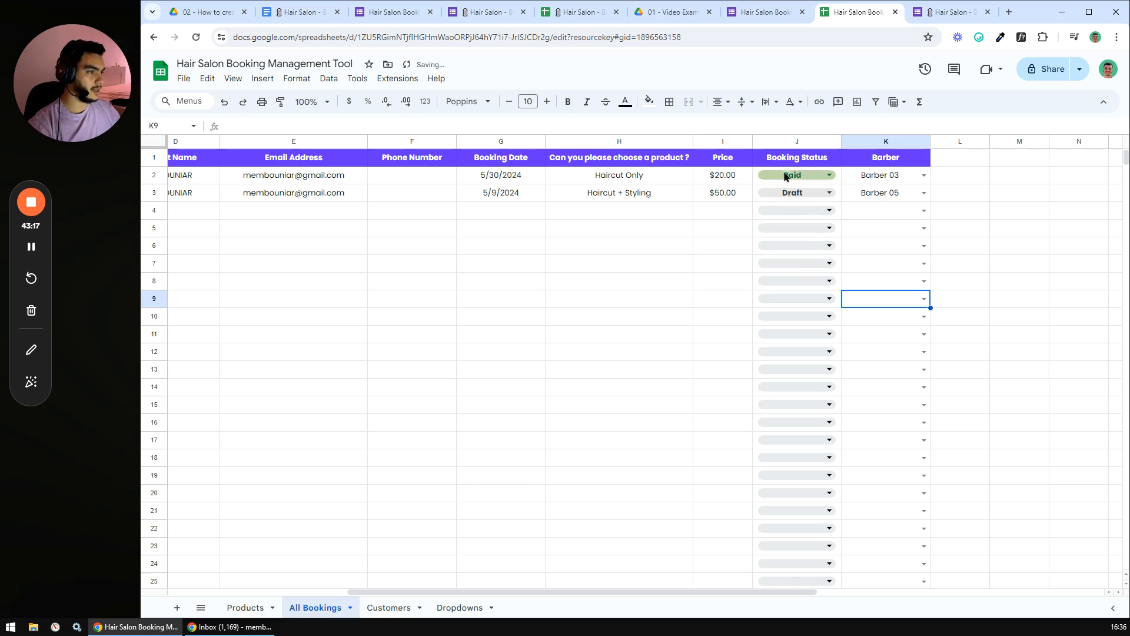
# - Assign Barber 01 to the first booking
pyautogui.click(923, 175)
pyautogui.click(921, 194)
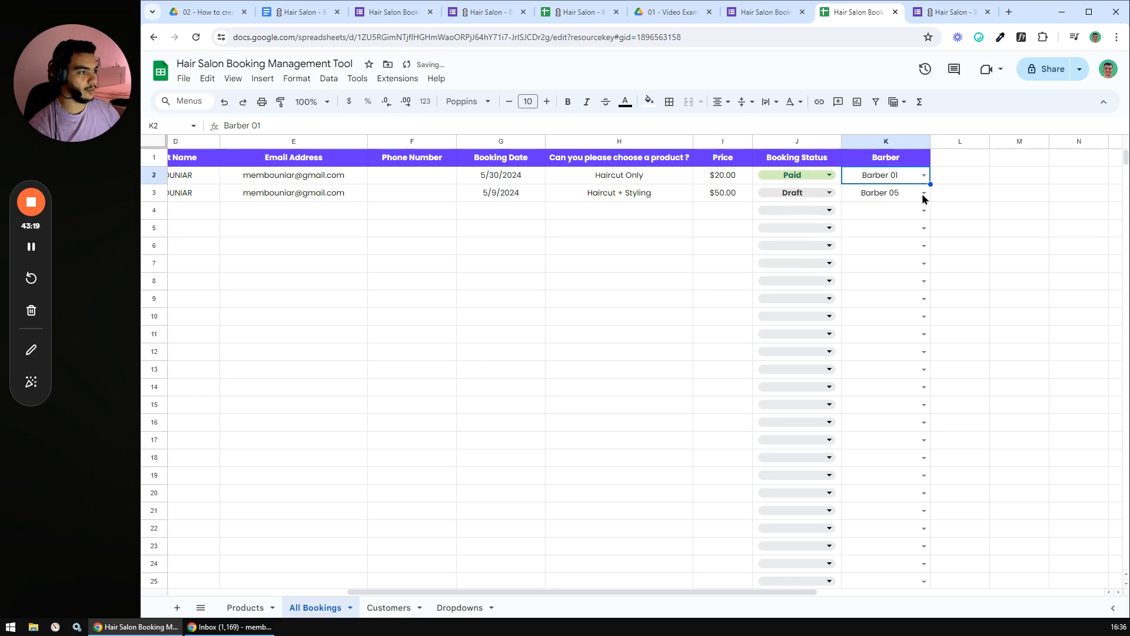
pyautogui.click(923, 193)
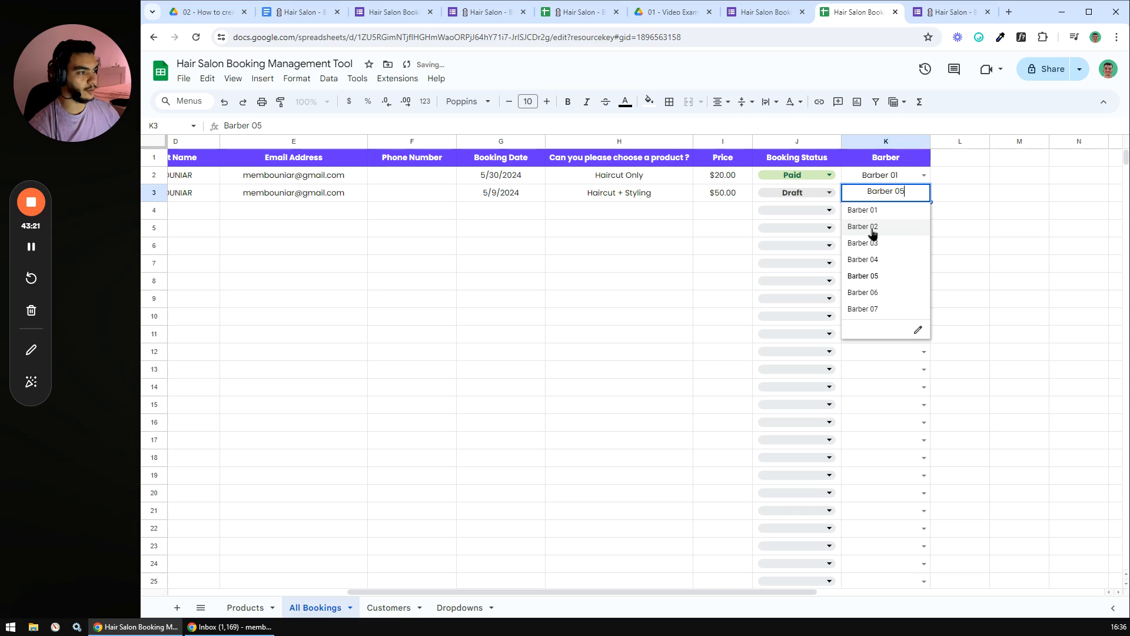
pyautogui.click(588, 318)
pyautogui.moveTo(693, 593); pyautogui.dragTo(379, 560)
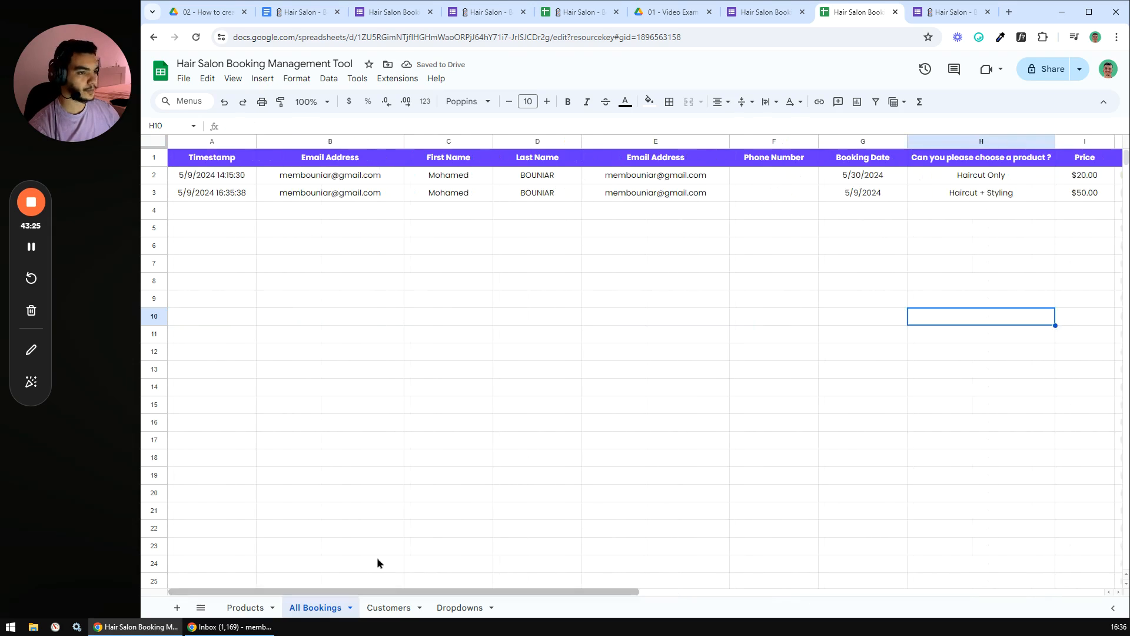
# - Review both bookings on Customers and All Bookings, then start a new Hair Salon Bookings response
pyautogui.click(419, 404)
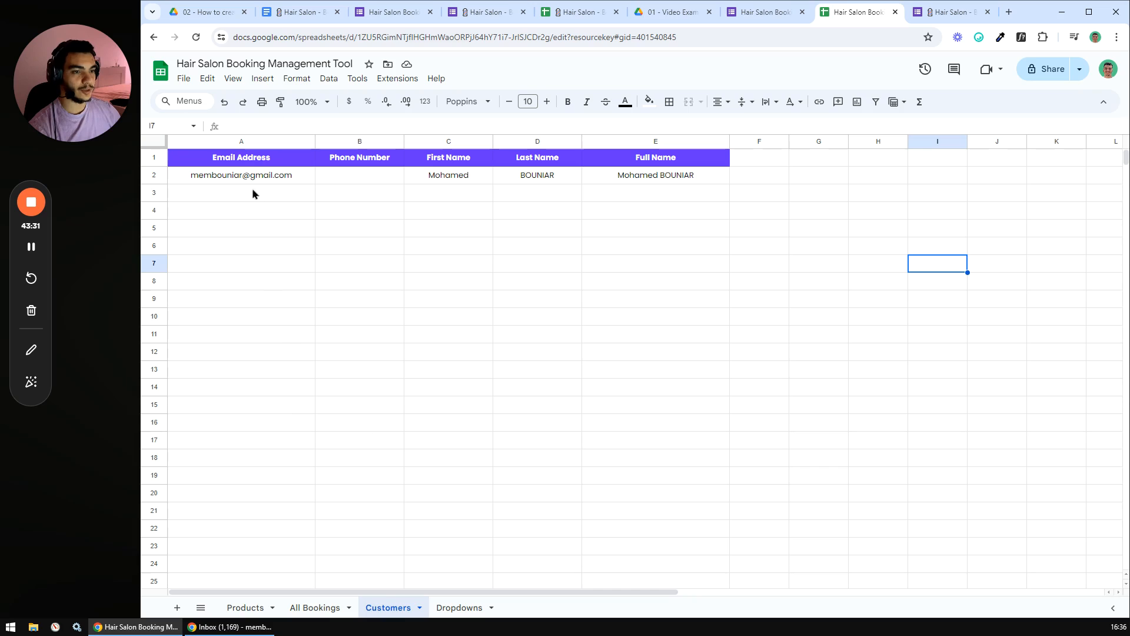
pyautogui.moveTo(264, 177); pyautogui.dragTo(637, 203)
pyautogui.click(537, 280)
pyautogui.click(315, 607)
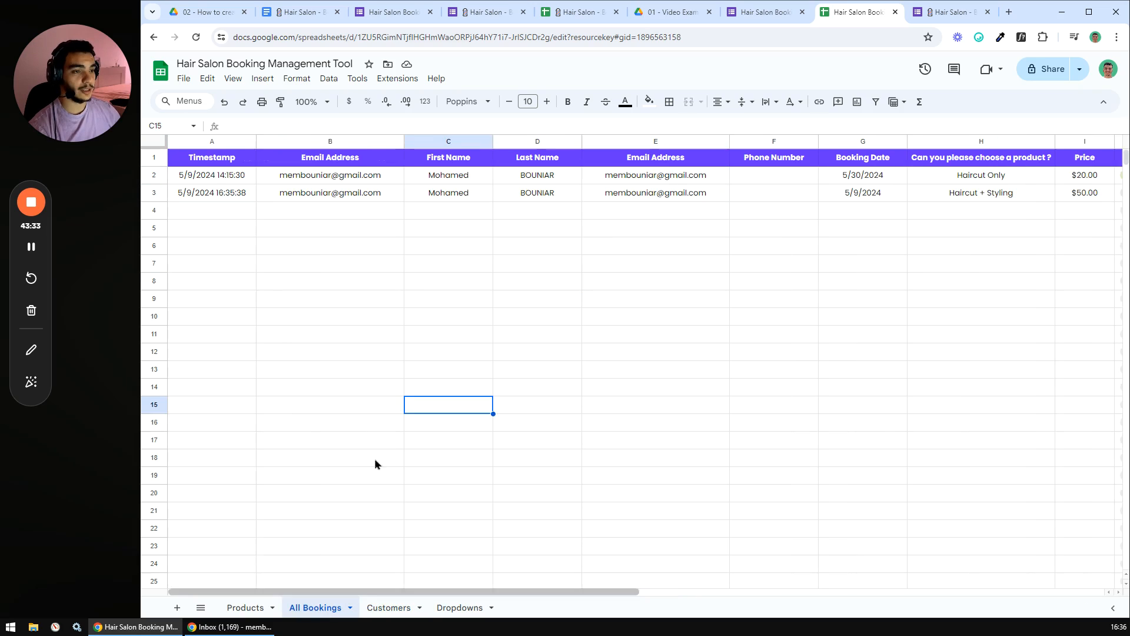
pyautogui.moveTo(318, 179); pyautogui.dragTo(559, 196)
pyautogui.click(570, 284)
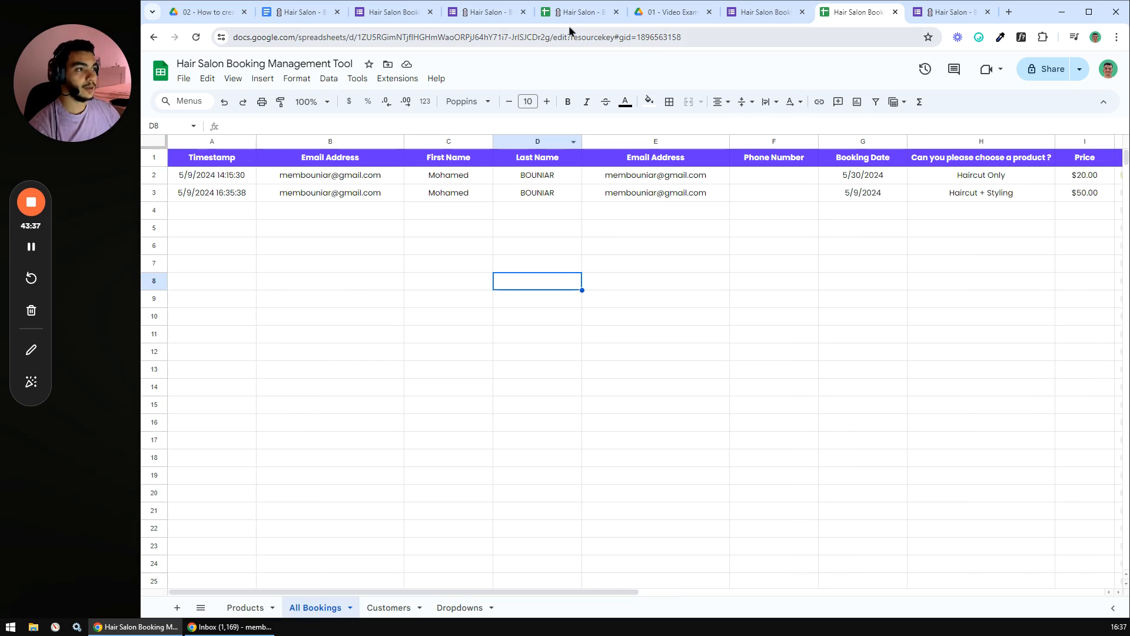
pyautogui.click(391, 13)
pyautogui.click(487, 181)
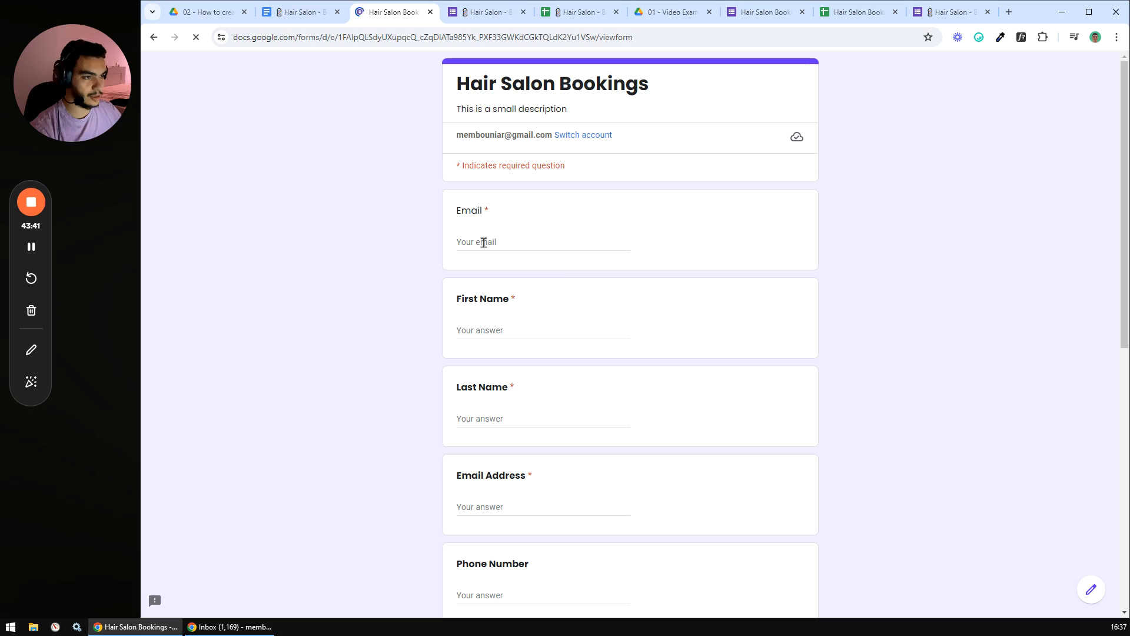
# - Fill in the test booking's email, placeholder first and last names, and paste the email address
pyautogui.click(484, 242)
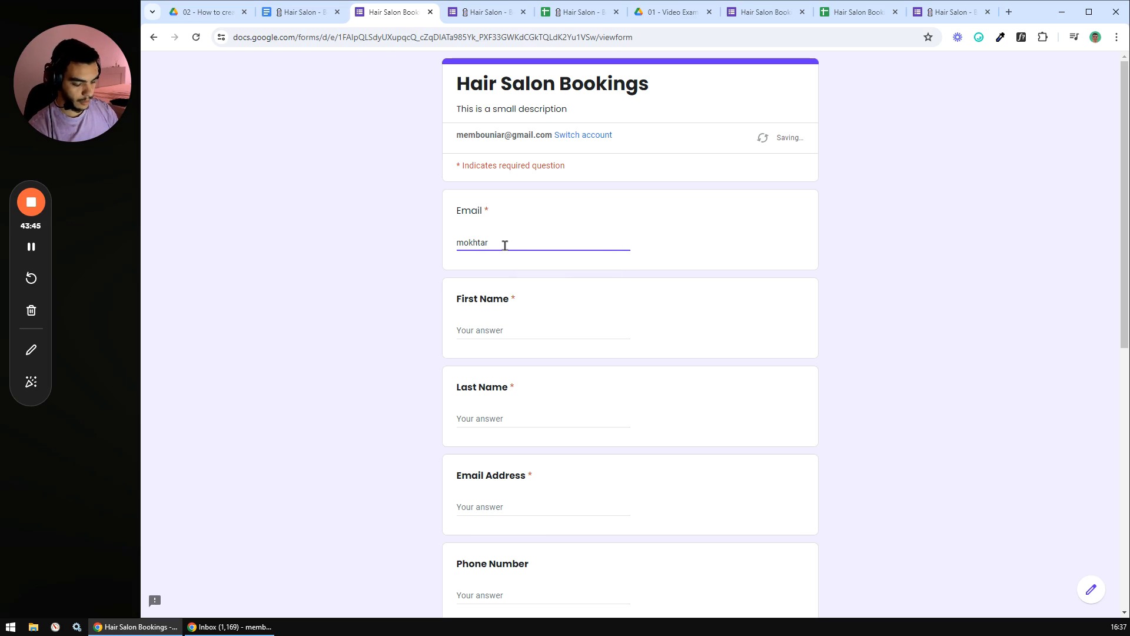
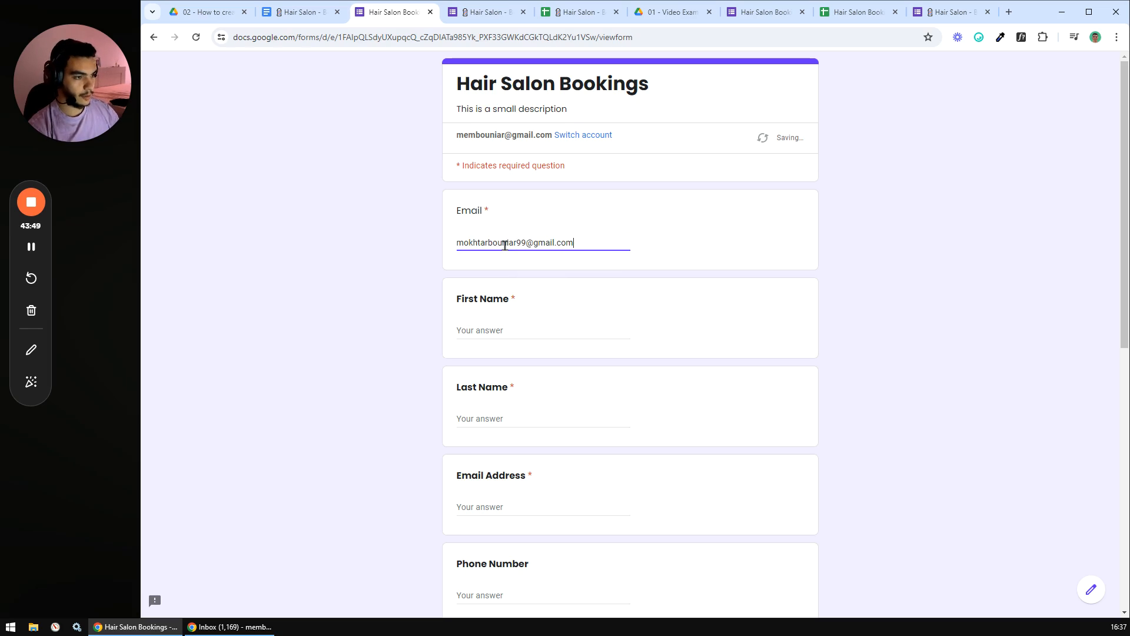
pyautogui.click(494, 328)
pyautogui.write('First')
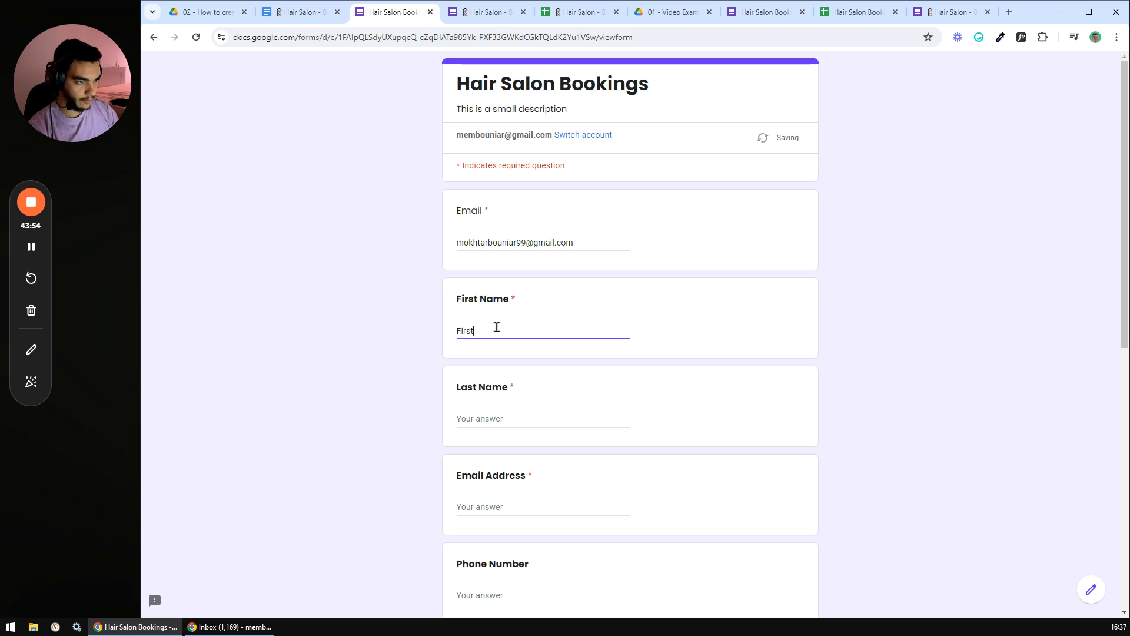
pyautogui.click(487, 417)
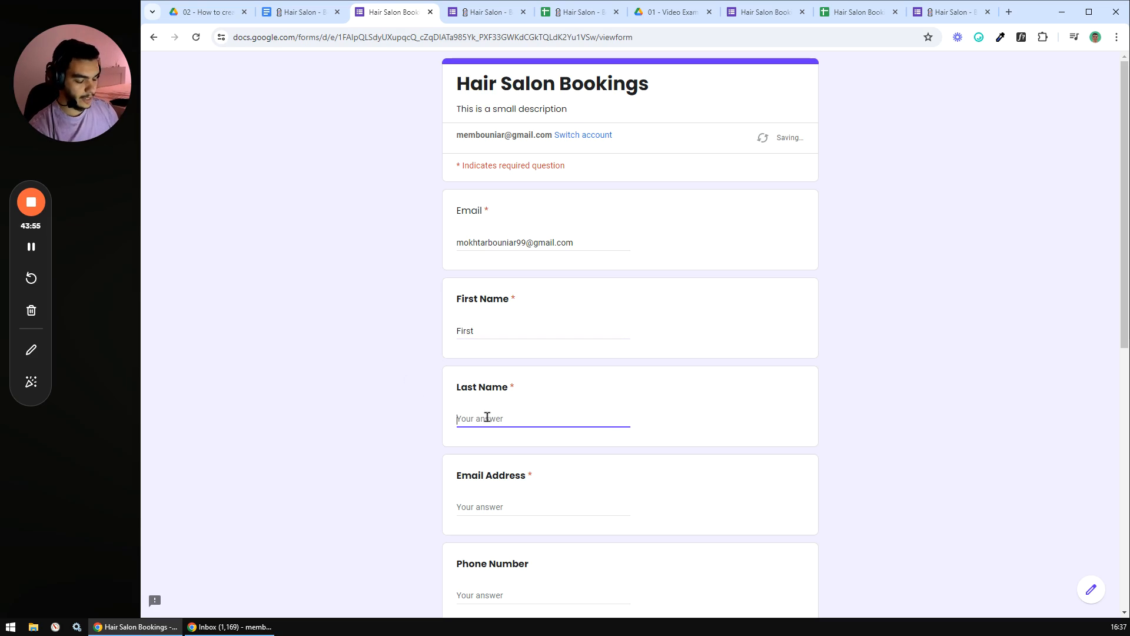
pyautogui.write('Last')
pyautogui.scroll(-3, 493, 395)
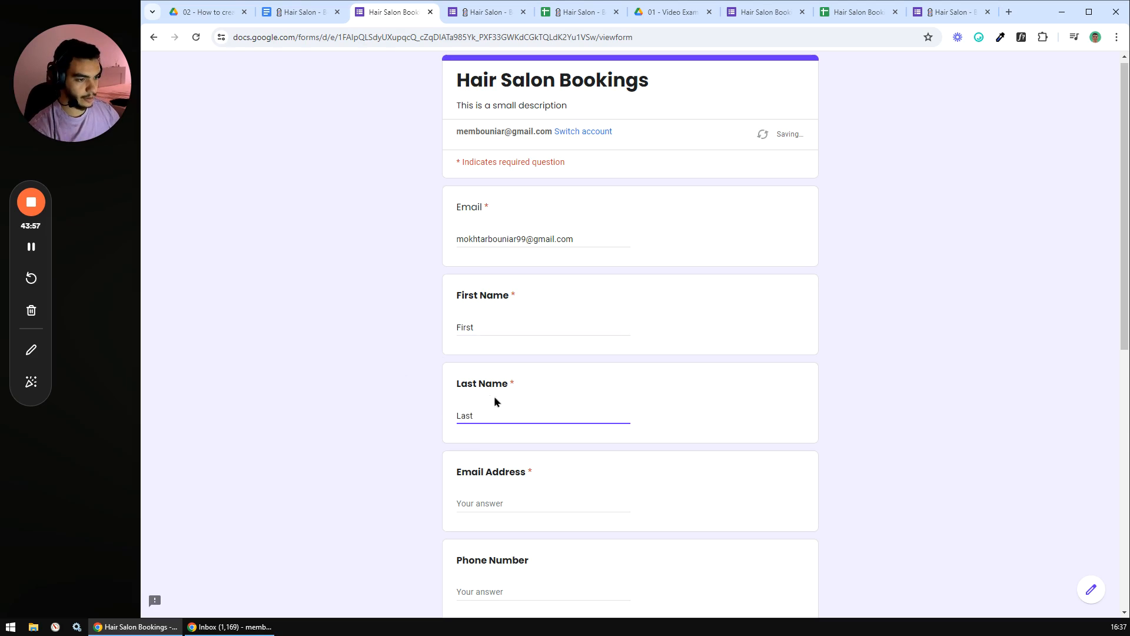
pyautogui.moveTo(580, 65); pyautogui.dragTo(435, 248)
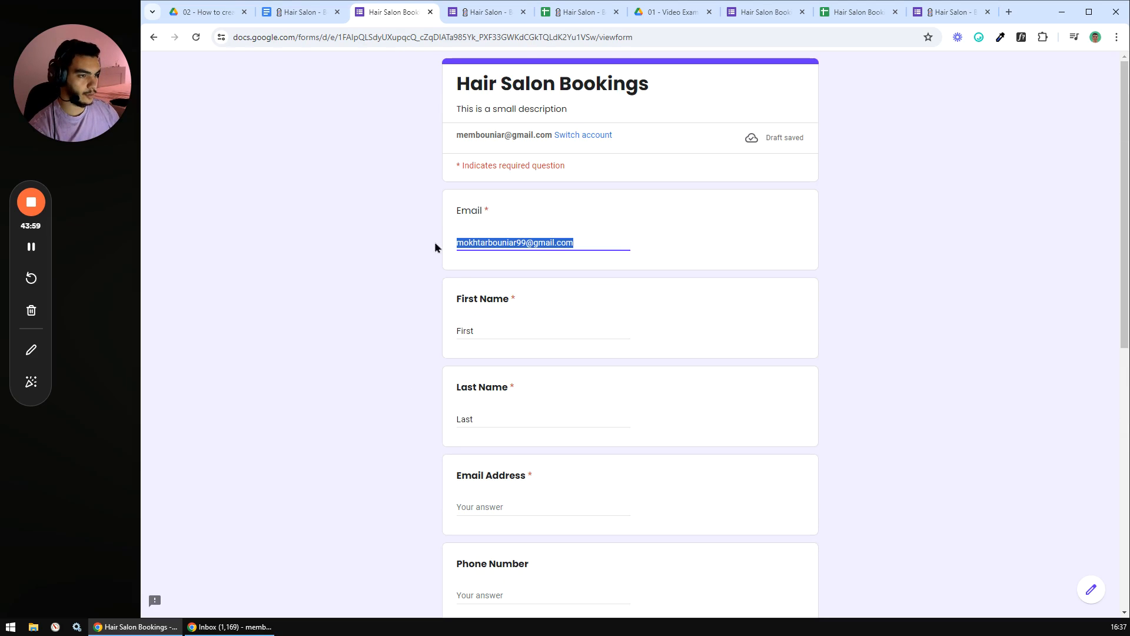
pyautogui.hotkey('ctrl', 'c')
pyautogui.click(497, 507)
pyautogui.hotkey('ctrl', 'v')
# - Set the booking date to May 9, choose Haircut + Beard Trim, and submit
pyautogui.scroll(-4, 483, 359)
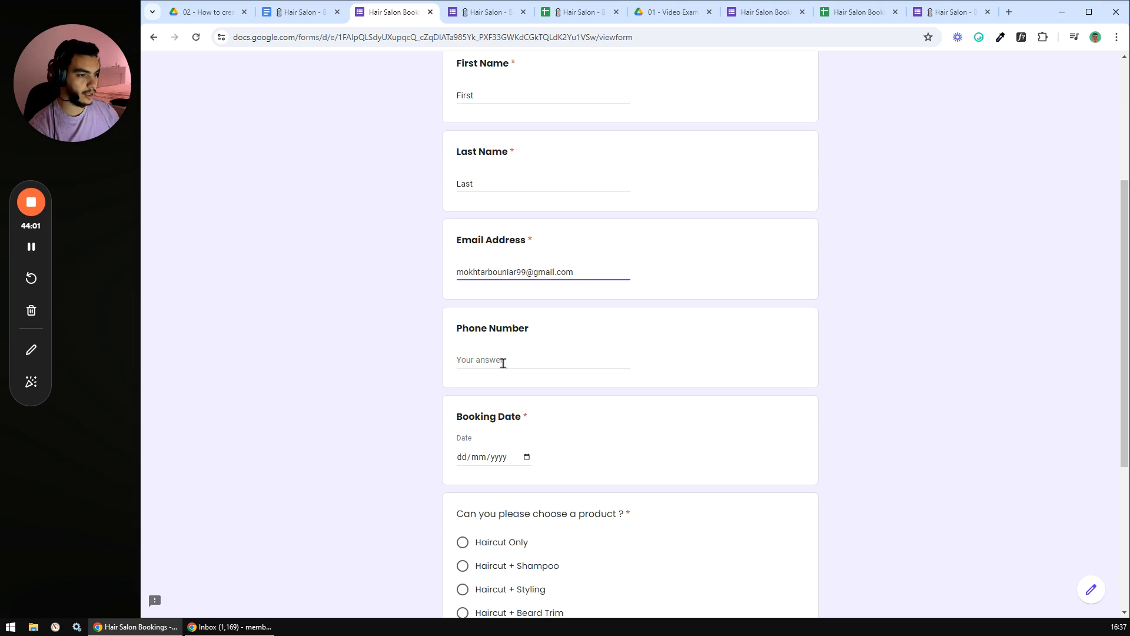
pyautogui.scroll(-3, 492, 359)
pyautogui.click(527, 280)
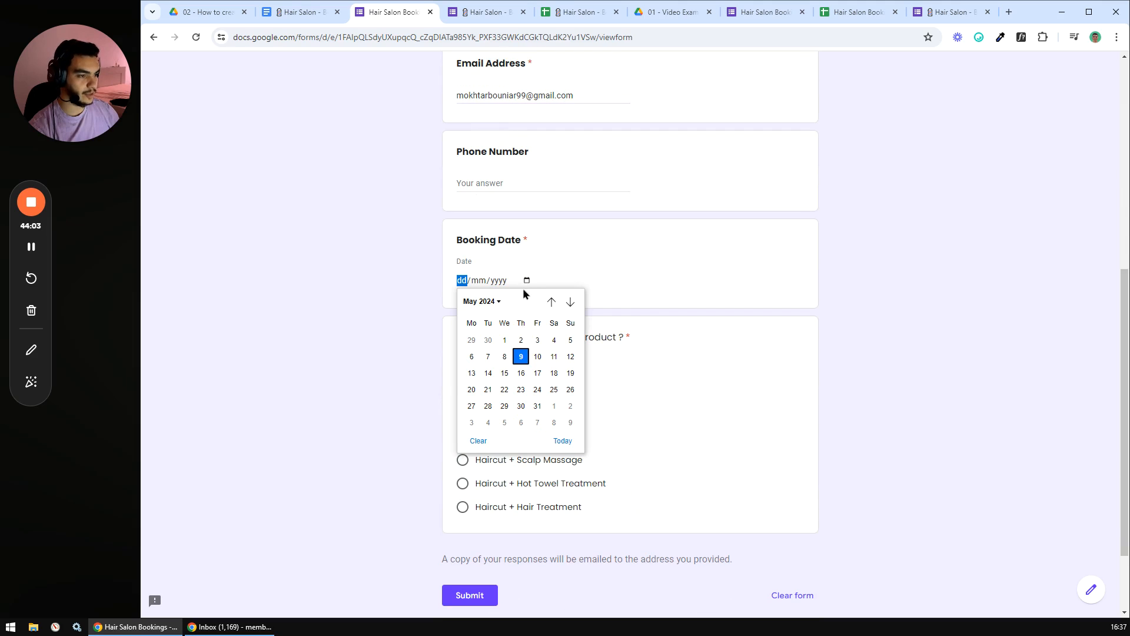
pyautogui.click(521, 357)
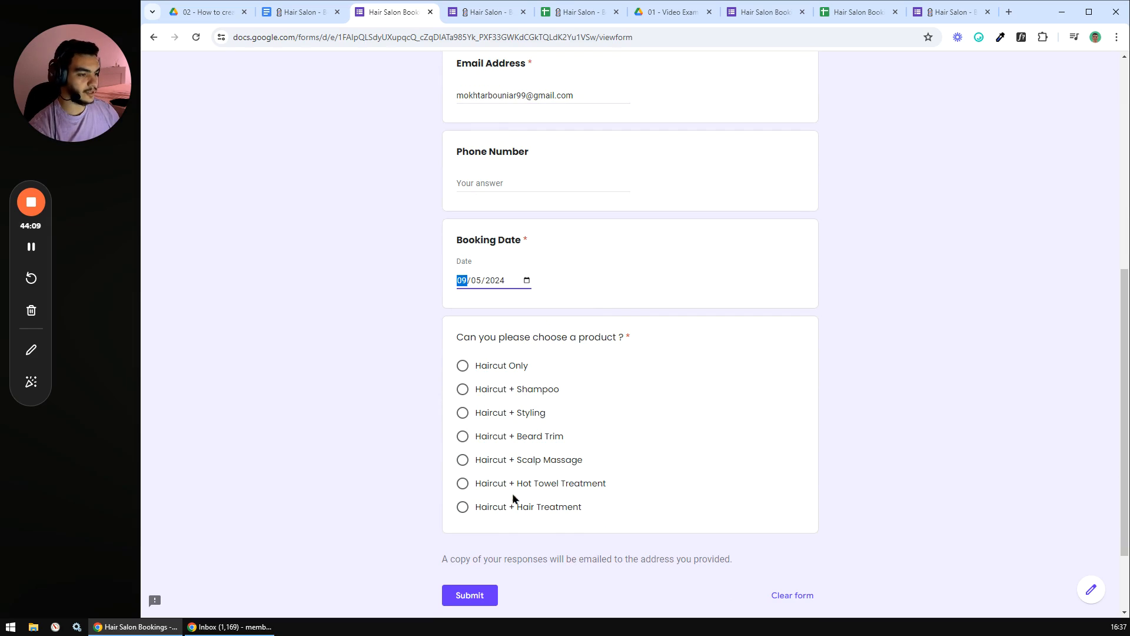
pyautogui.click(462, 436)
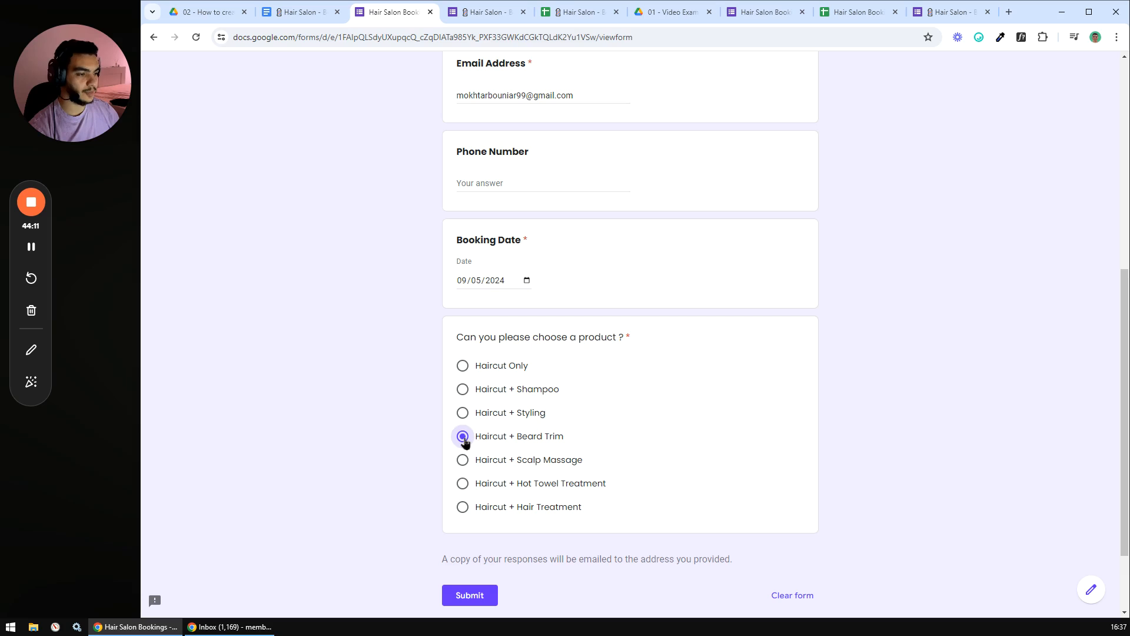
pyautogui.scroll(2, 478, 438)
pyautogui.scroll(1, 559, 288)
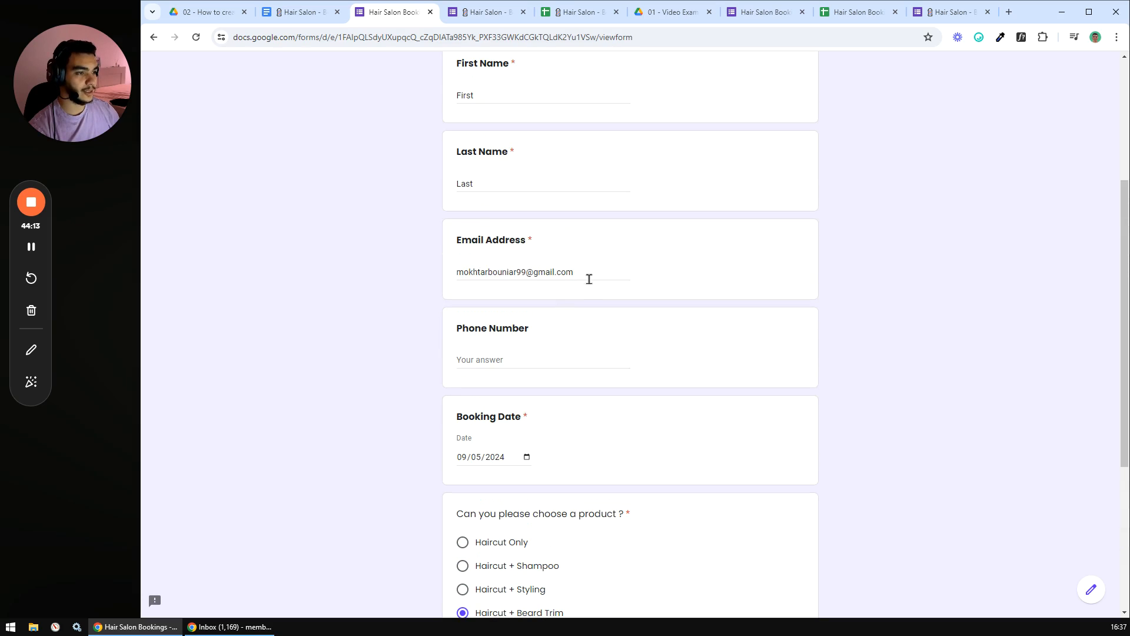
pyautogui.moveTo(583, 271); pyautogui.dragTo(437, 271)
pyautogui.click(530, 273)
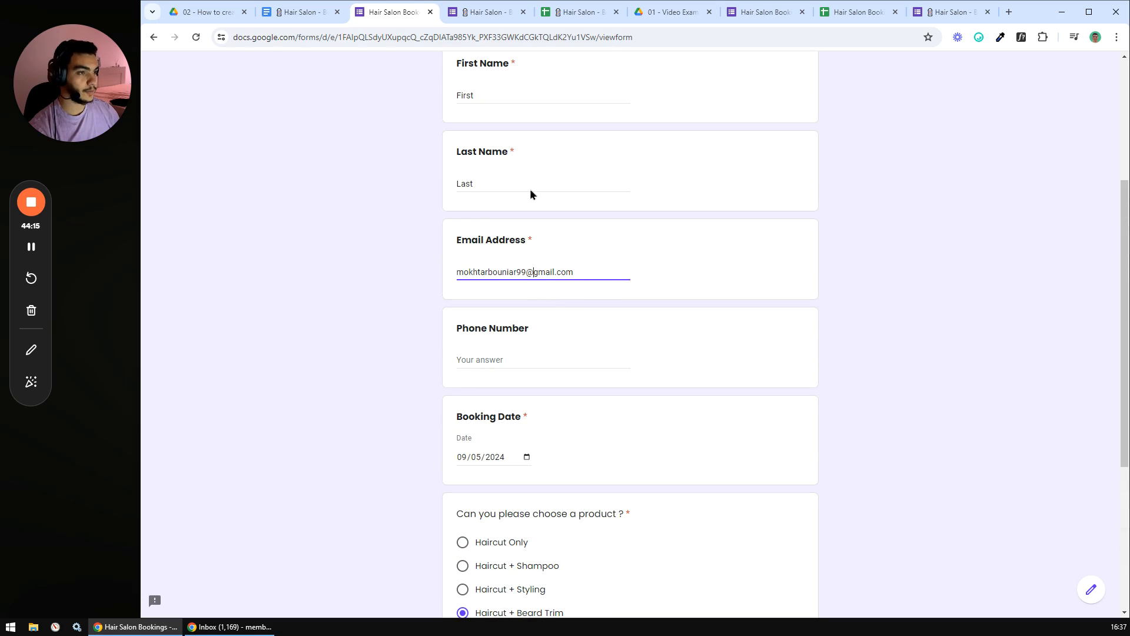
pyautogui.scroll(-5, 556, 221)
pyautogui.click(470, 496)
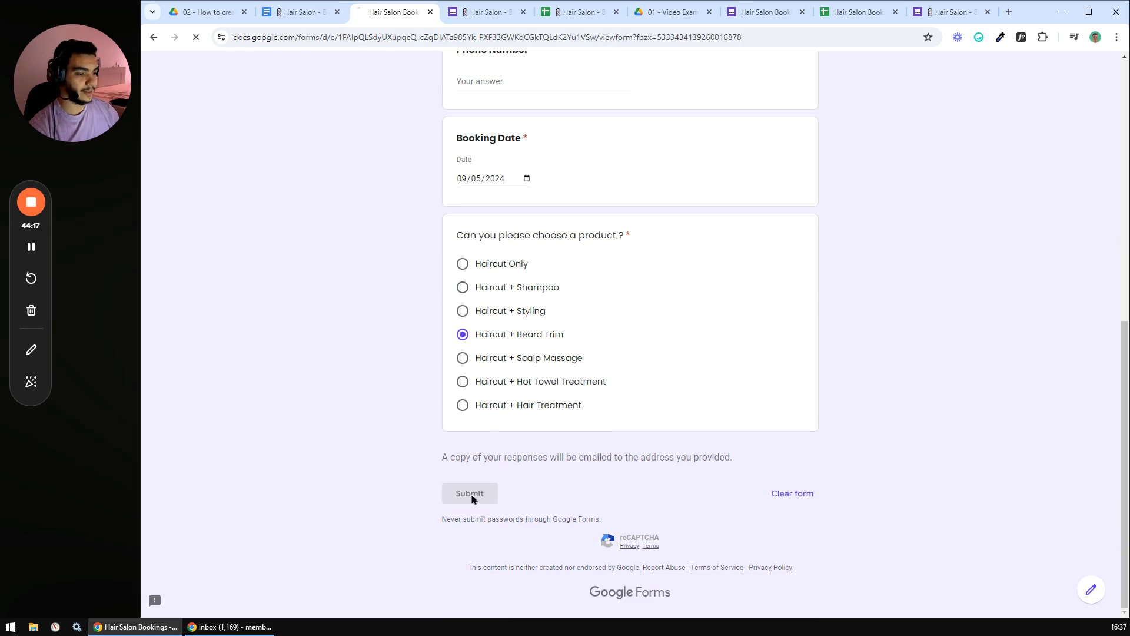
# - Mark the new booking in row 4 as Confirmed and assign it to Barber 03
pyautogui.click(841, 13)
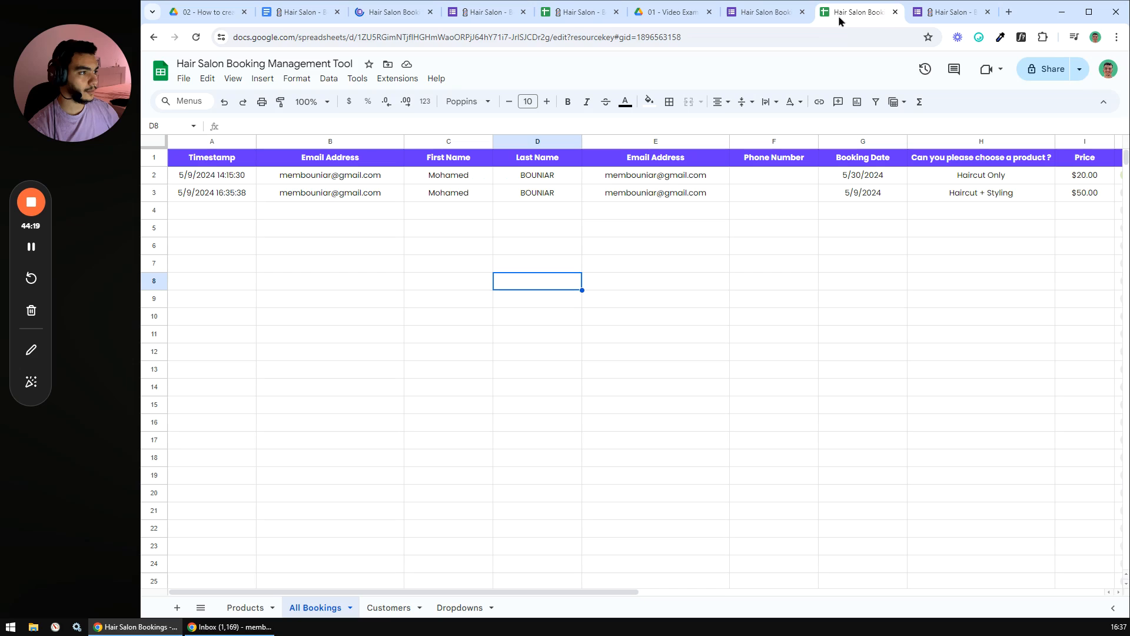
pyautogui.click(324, 281)
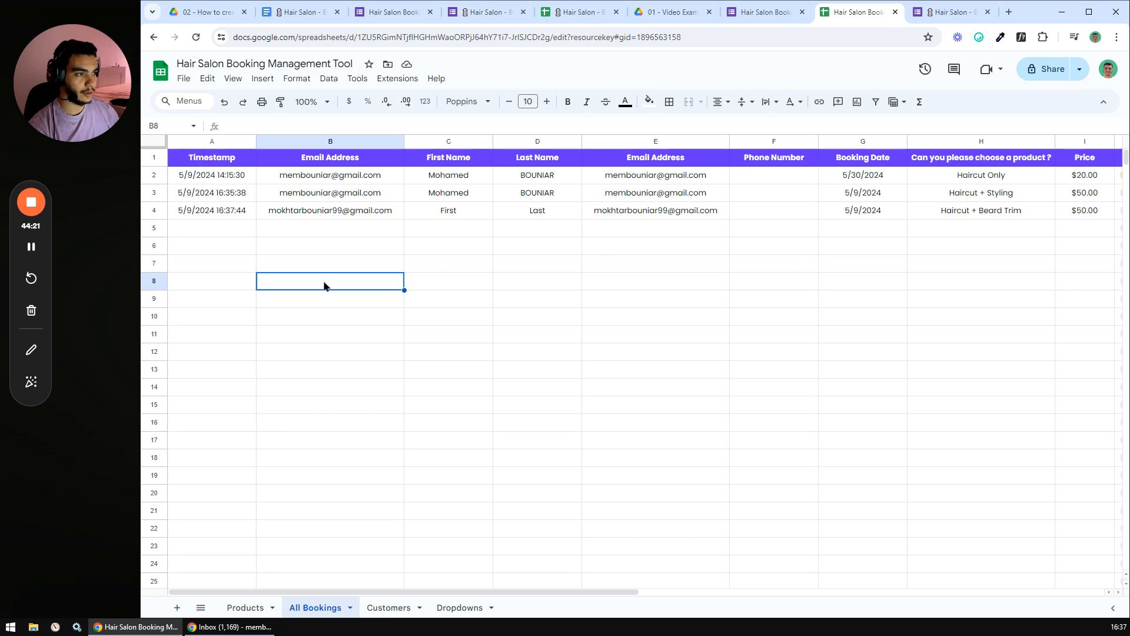
pyautogui.moveTo(199, 210); pyautogui.dragTo(863, 212)
pyautogui.moveTo(492, 592); pyautogui.dragTo(740, 570)
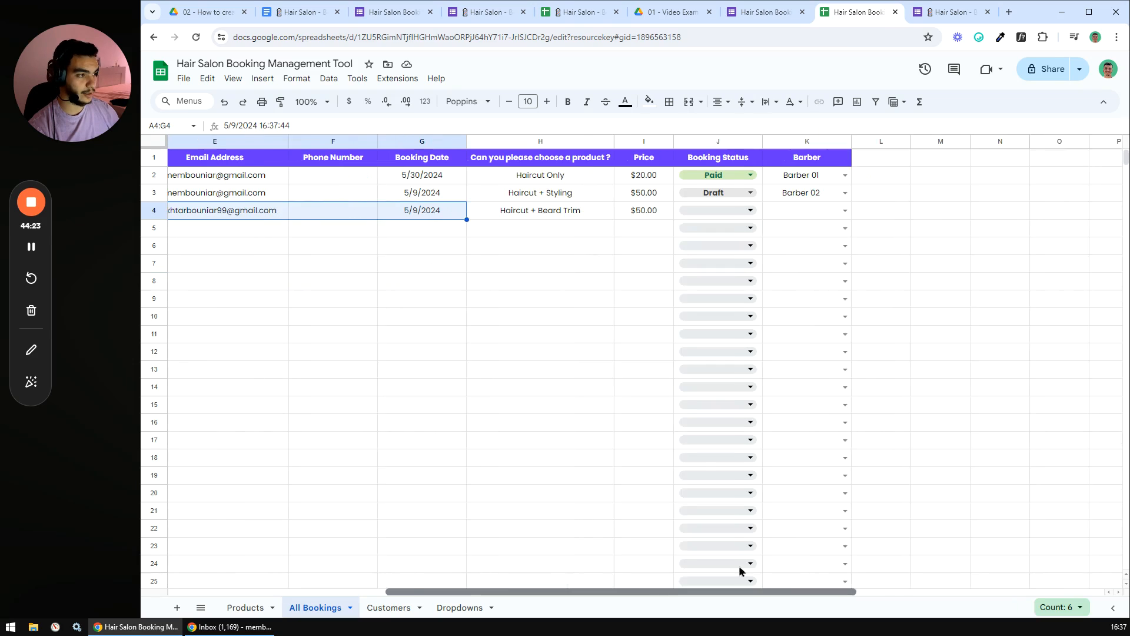
pyautogui.click(666, 211)
pyautogui.click(666, 211)
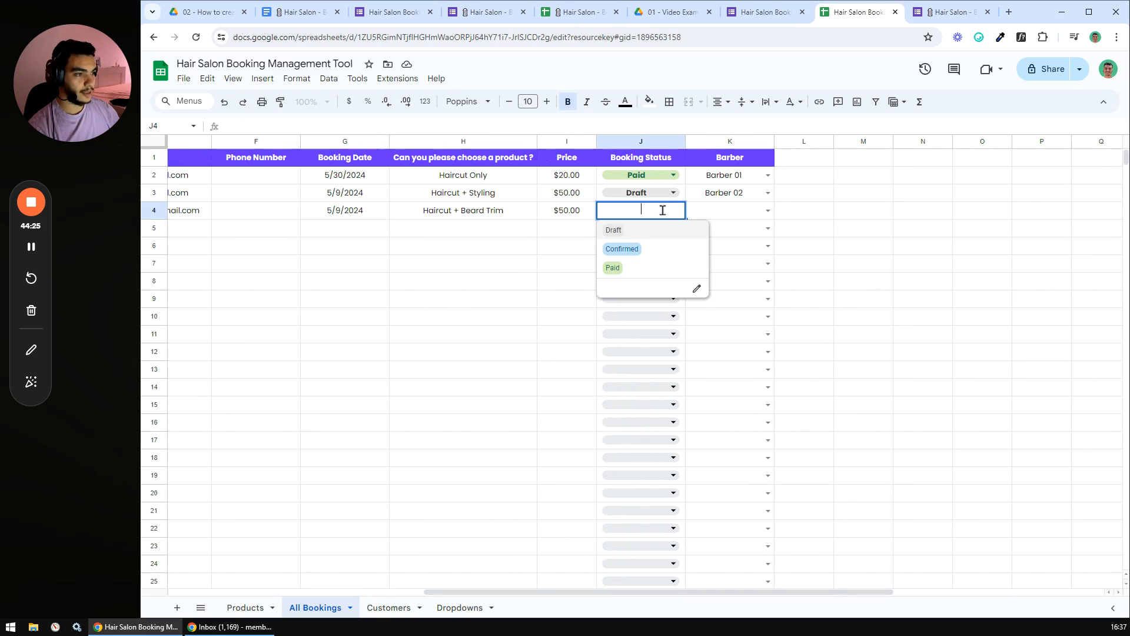
pyautogui.click(638, 252)
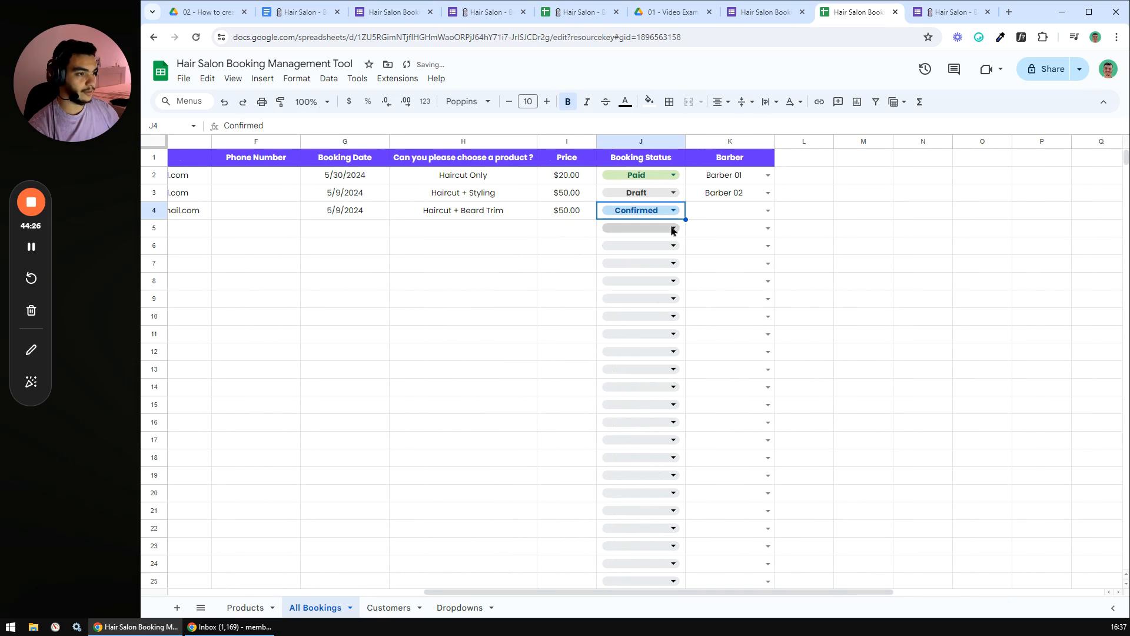
pyautogui.click(767, 210)
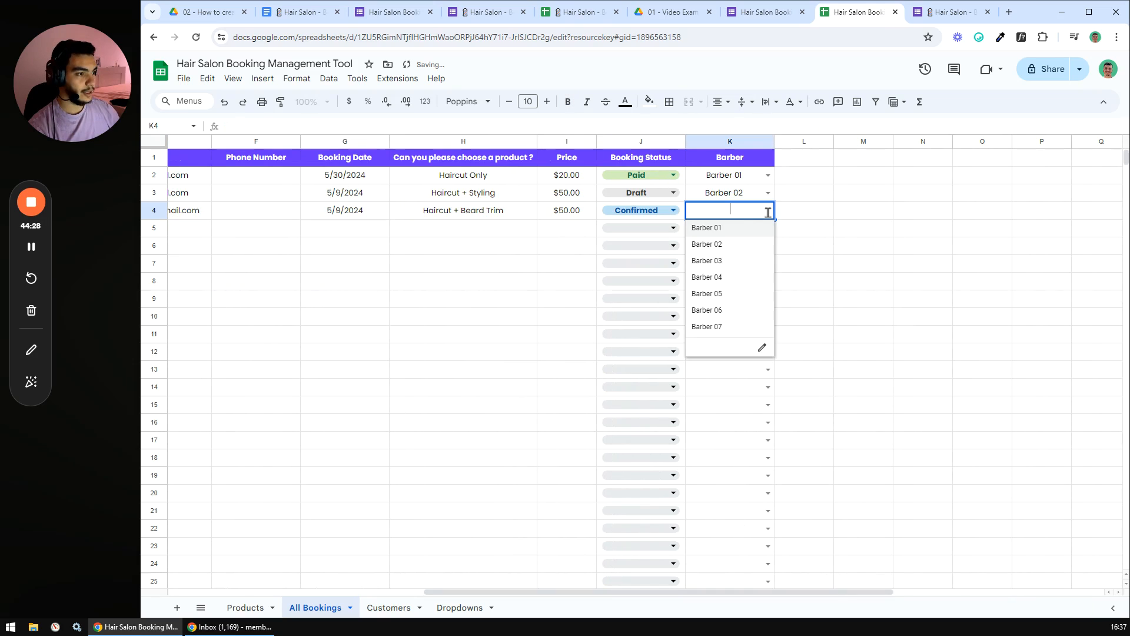
pyautogui.click(721, 262)
pyautogui.click(717, 286)
pyautogui.moveTo(553, 591); pyautogui.dragTo(259, 590)
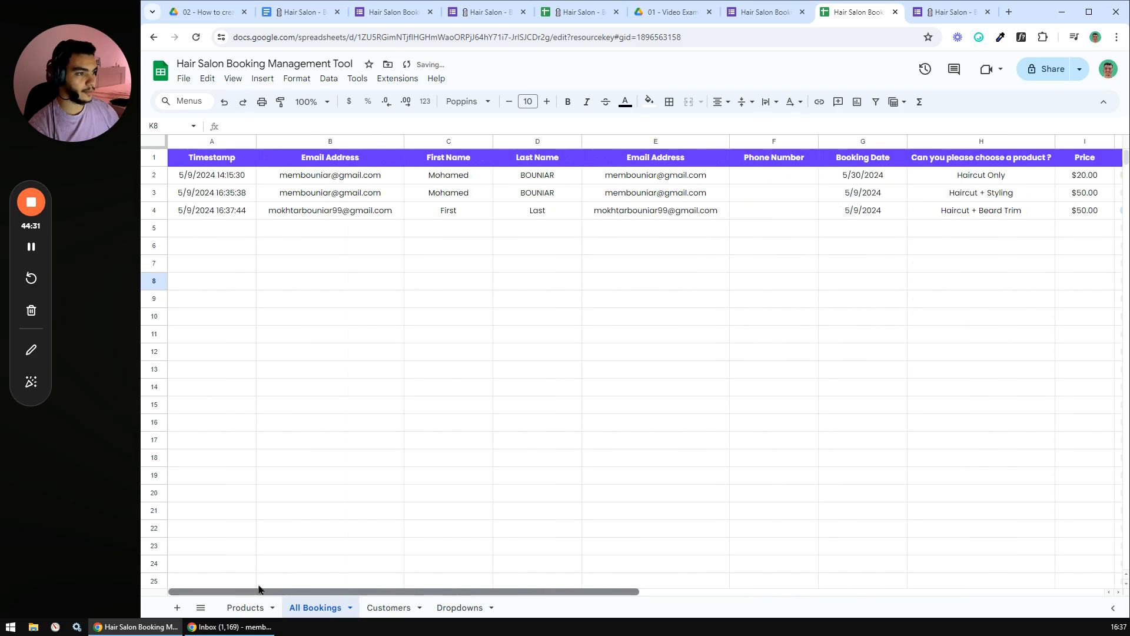
# - Inspect the new customer's row 3 and its last-name lookup formula on Customers
pyautogui.click(388, 607)
pyautogui.click(342, 330)
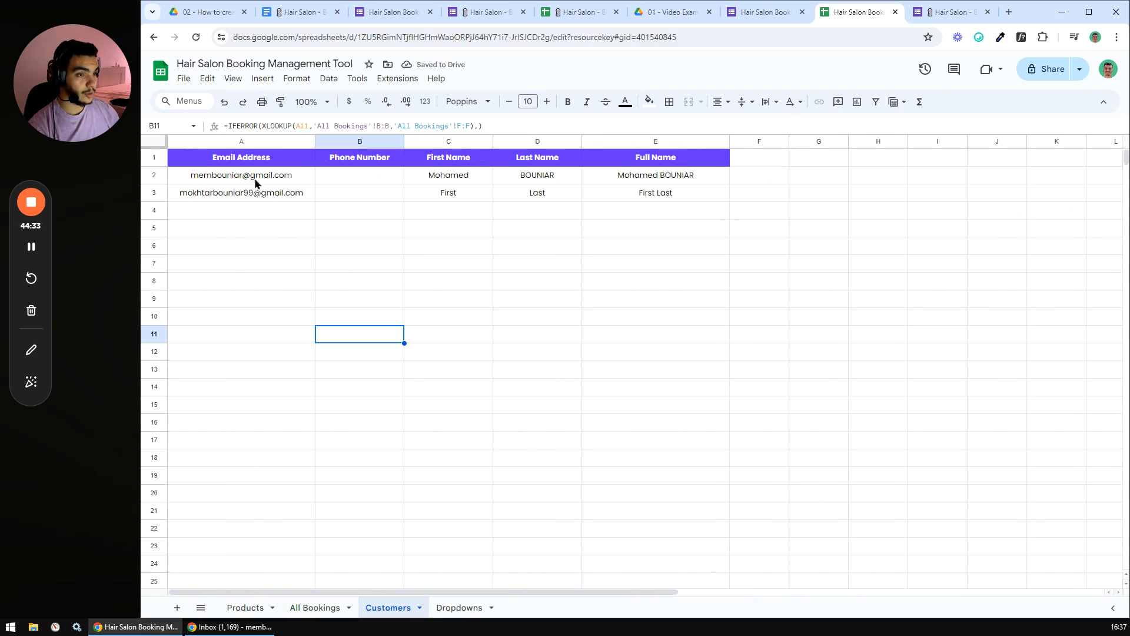
pyautogui.moveTo(241, 192); pyautogui.dragTo(626, 200)
pyautogui.click(552, 311)
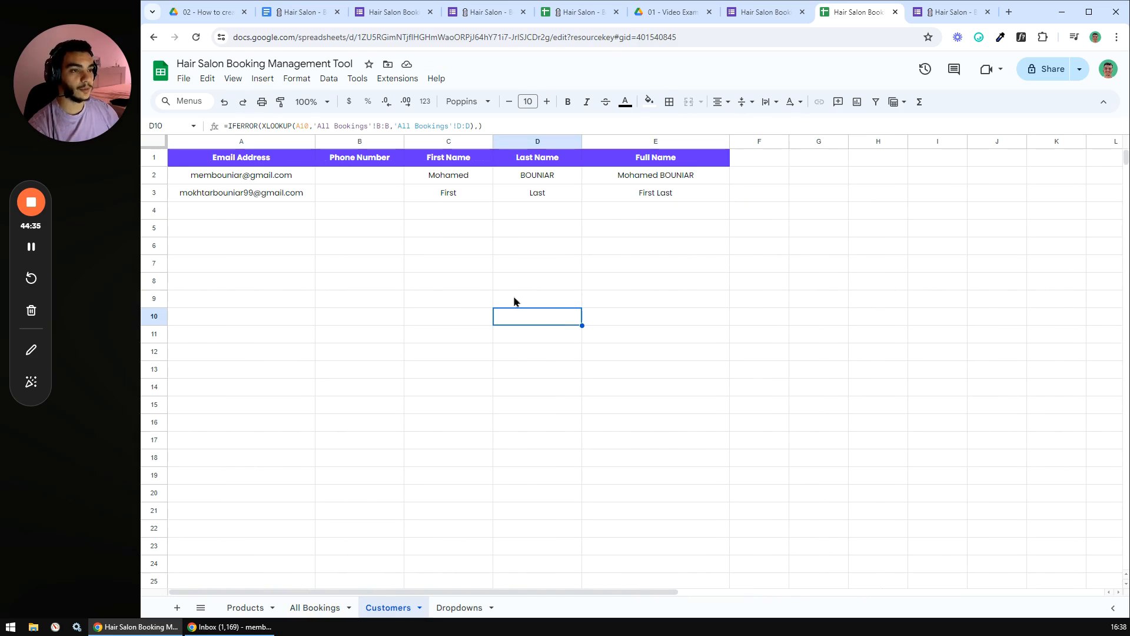
# - Compare against the new booking's email and name columns in All Bookings row 4
pyautogui.click(312, 608)
pyautogui.click(332, 212)
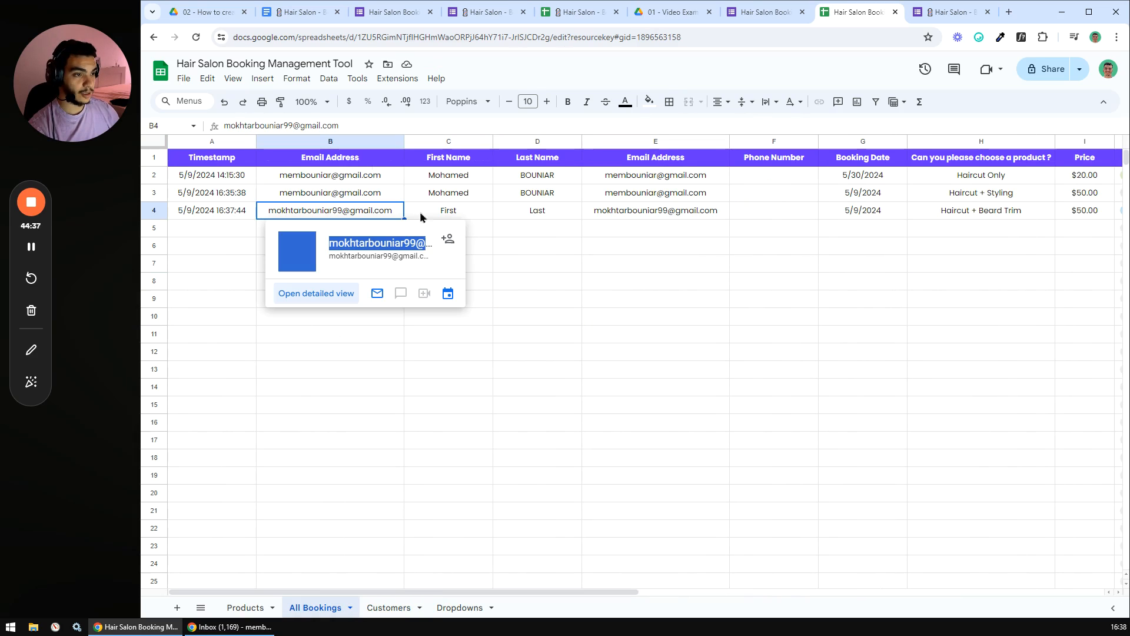
pyautogui.click(412, 198)
pyautogui.moveTo(344, 174); pyautogui.dragTo(532, 193)
pyautogui.click(518, 283)
# - Return to Customers and highlight both customer rows A2:E3
pyautogui.click(395, 609)
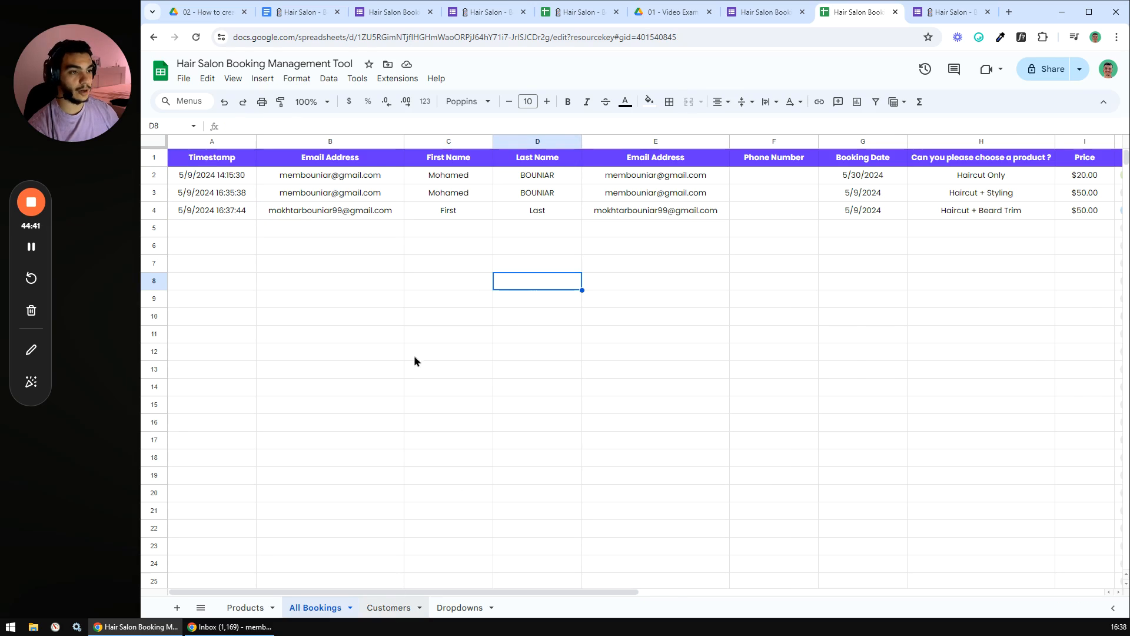
pyautogui.click(281, 197)
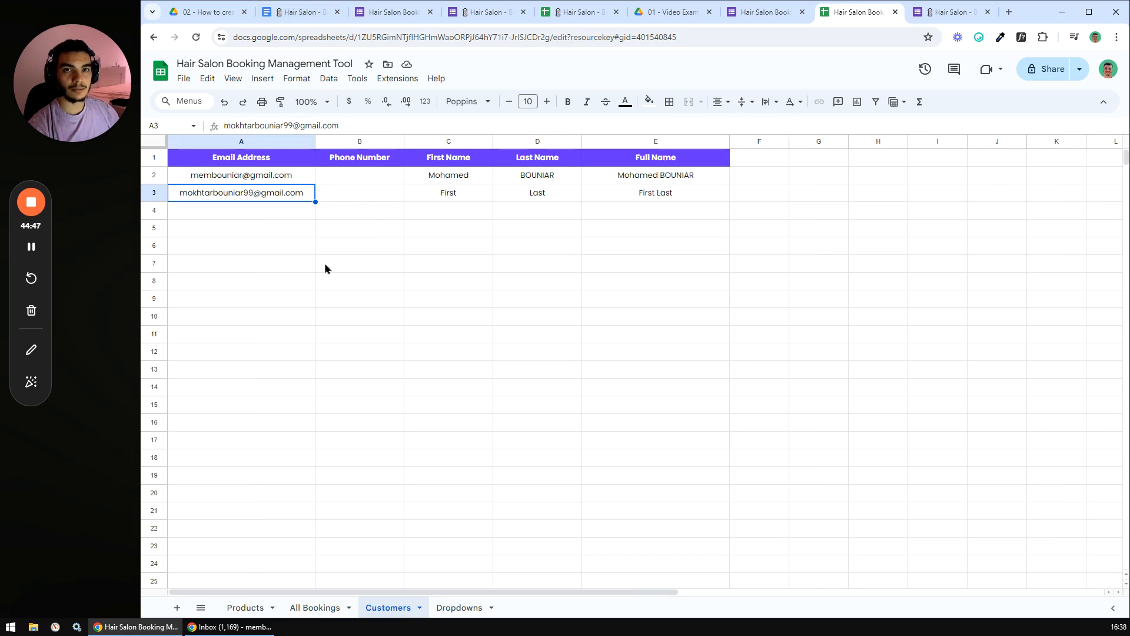
pyautogui.click(342, 199)
pyautogui.moveTo(294, 177); pyautogui.dragTo(646, 190)
# - Tick off 'Test with examples' in the document's Bookings Management checklist
pyautogui.click(538, 246)
pyautogui.click(295, 13)
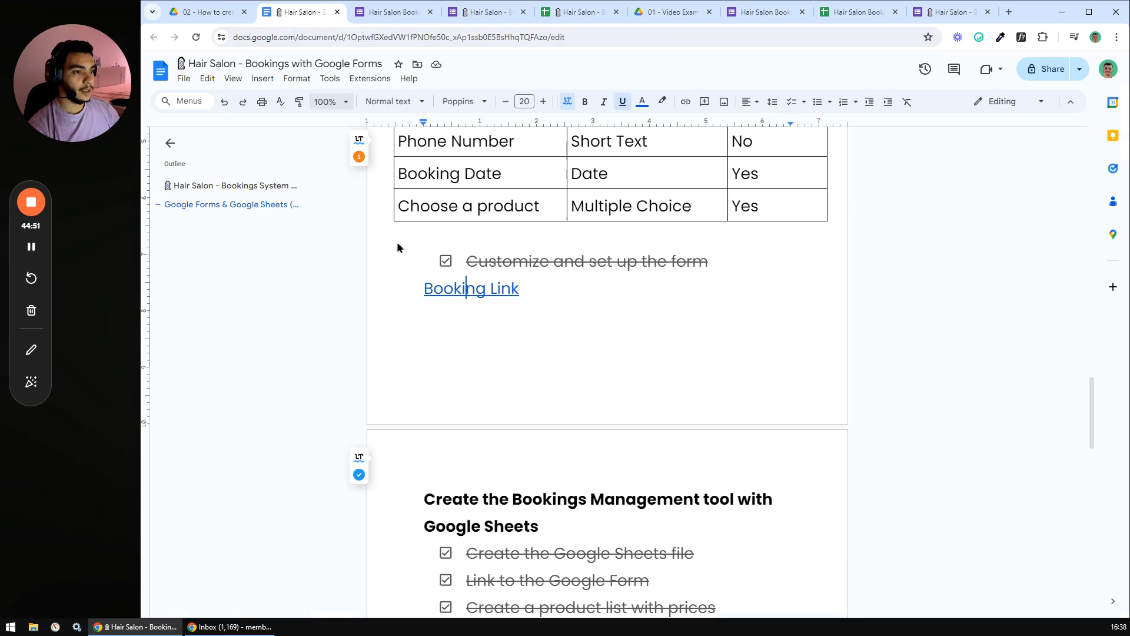
pyautogui.scroll(-3, 476, 292)
pyautogui.scroll(-5, 488, 289)
pyautogui.click(447, 272)
# - Review the Bonus checklist section, then return to the booking spreadsheet
pyautogui.scroll(-4, 518, 303)
pyautogui.scroll(-1, 535, 303)
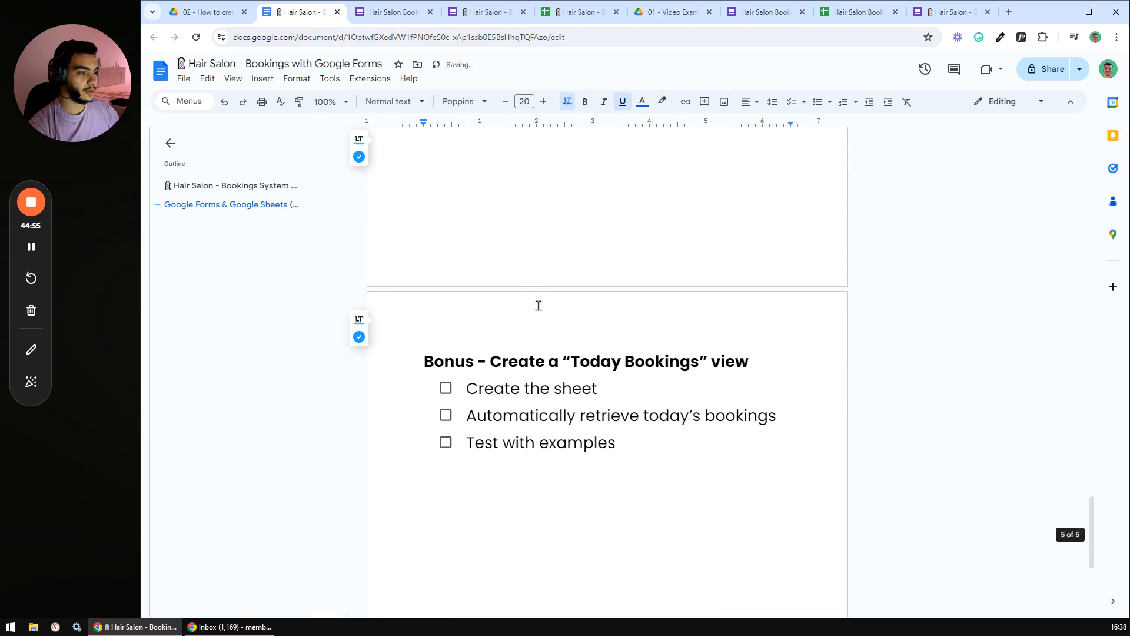
pyautogui.scroll(-2, 539, 306)
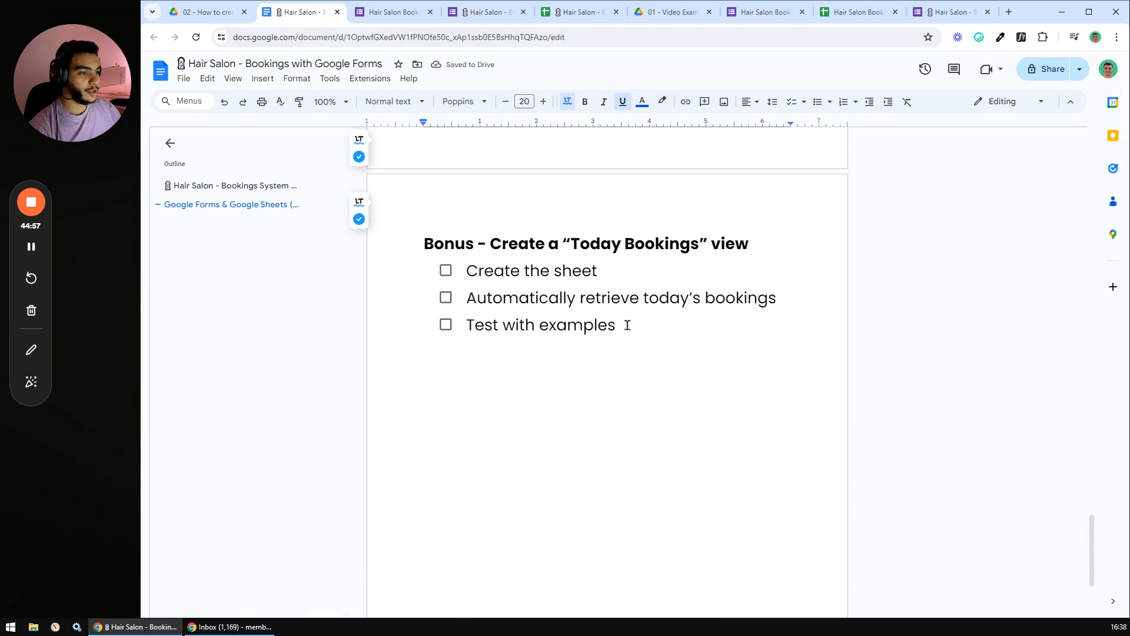
pyautogui.moveTo(629, 325); pyautogui.dragTo(429, 242)
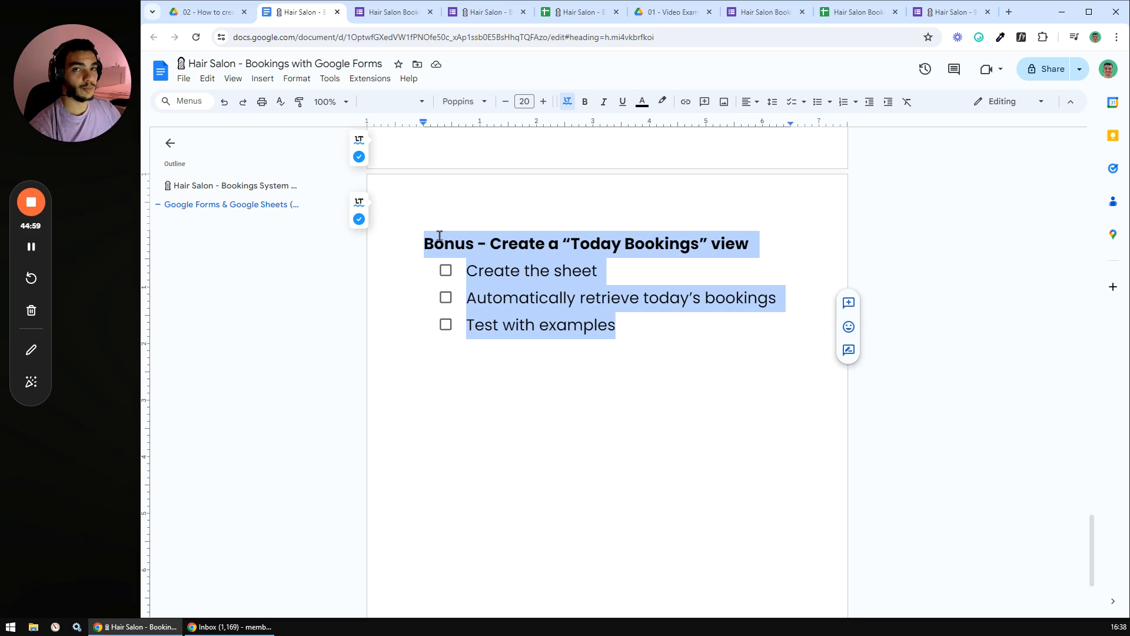
pyautogui.click(517, 237)
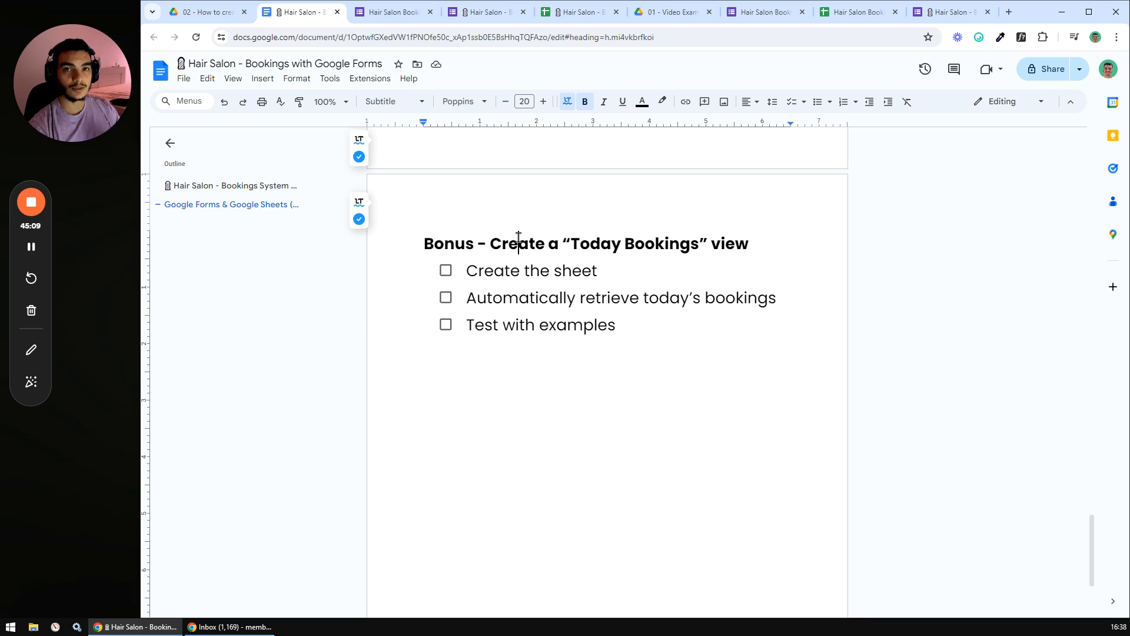
pyautogui.click(851, 11)
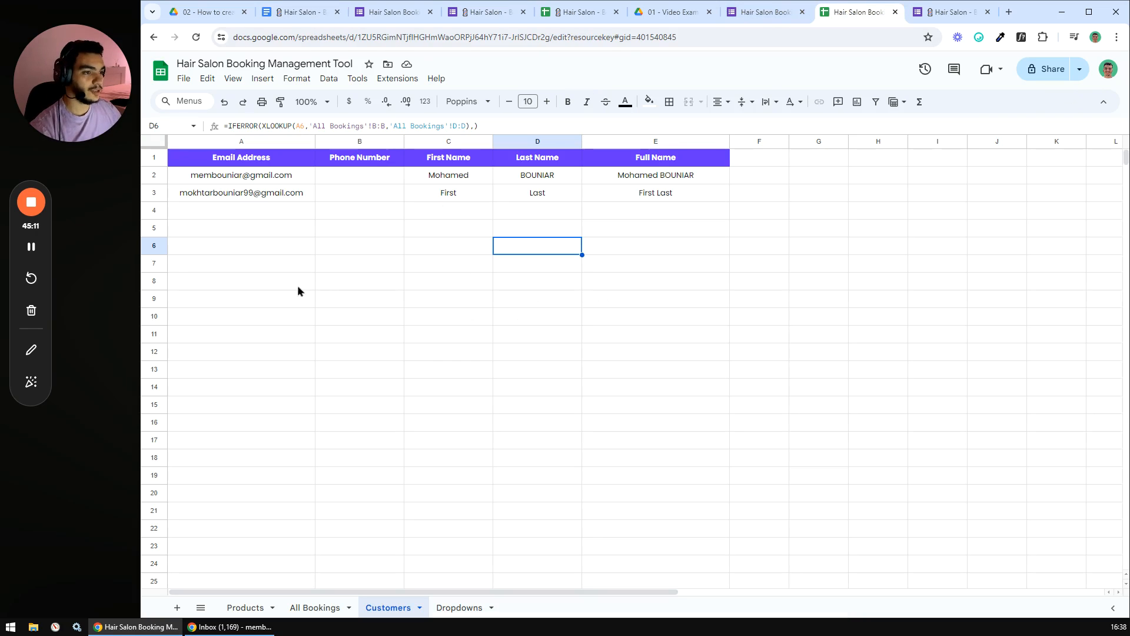
pyautogui.click(315, 607)
pyautogui.click(371, 298)
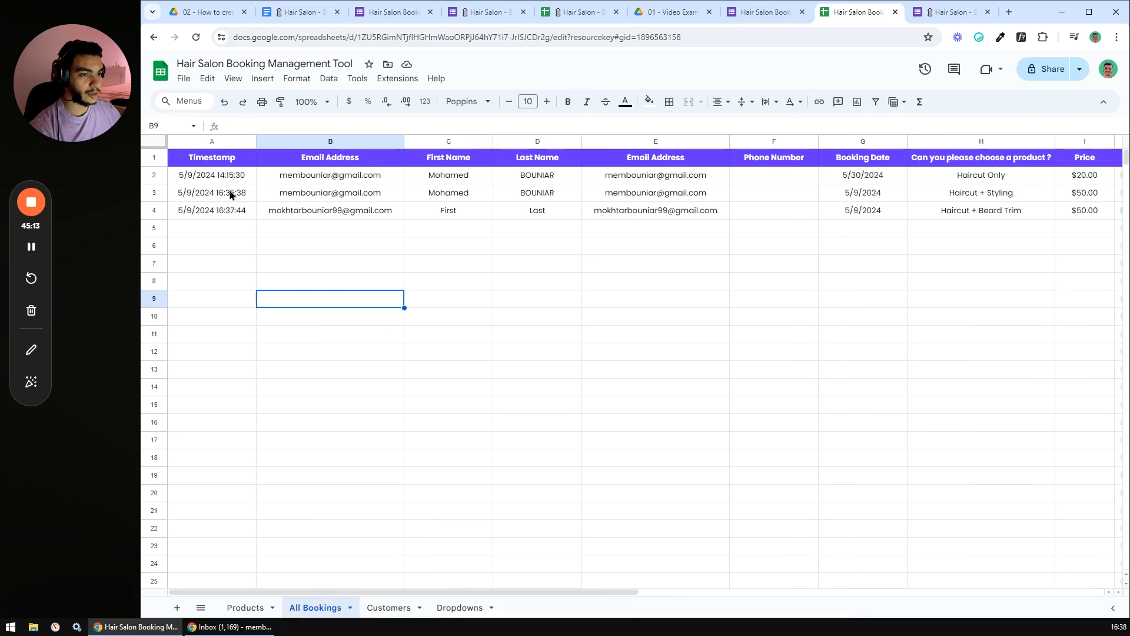
pyautogui.click(218, 175)
pyautogui.moveTo(445, 191); pyautogui.dragTo(991, 217)
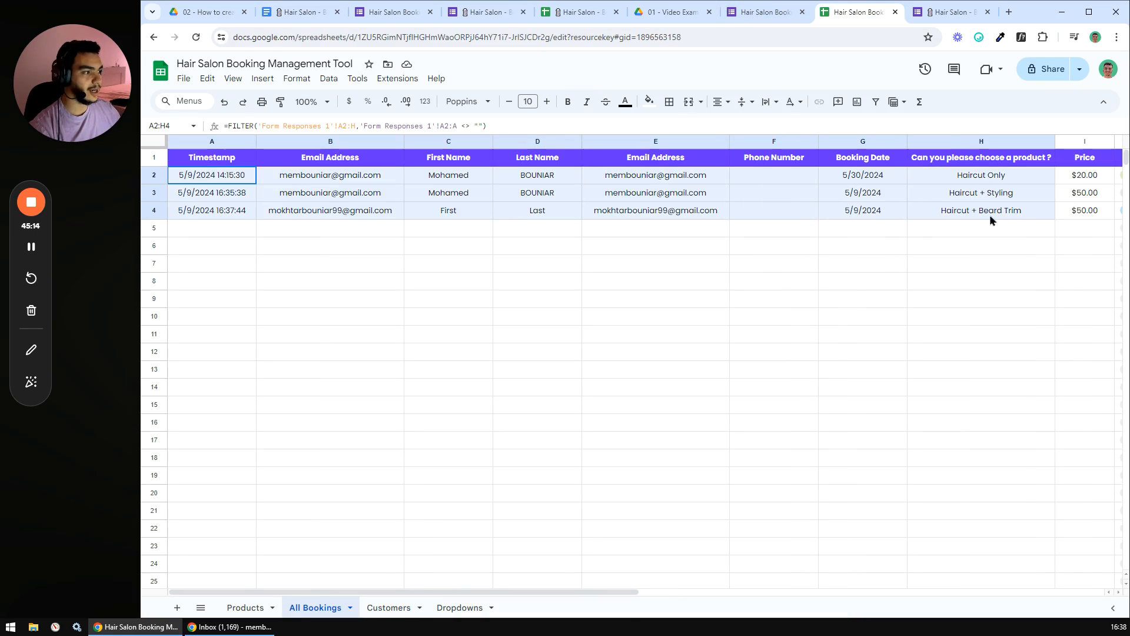
pyautogui.click(355, 278)
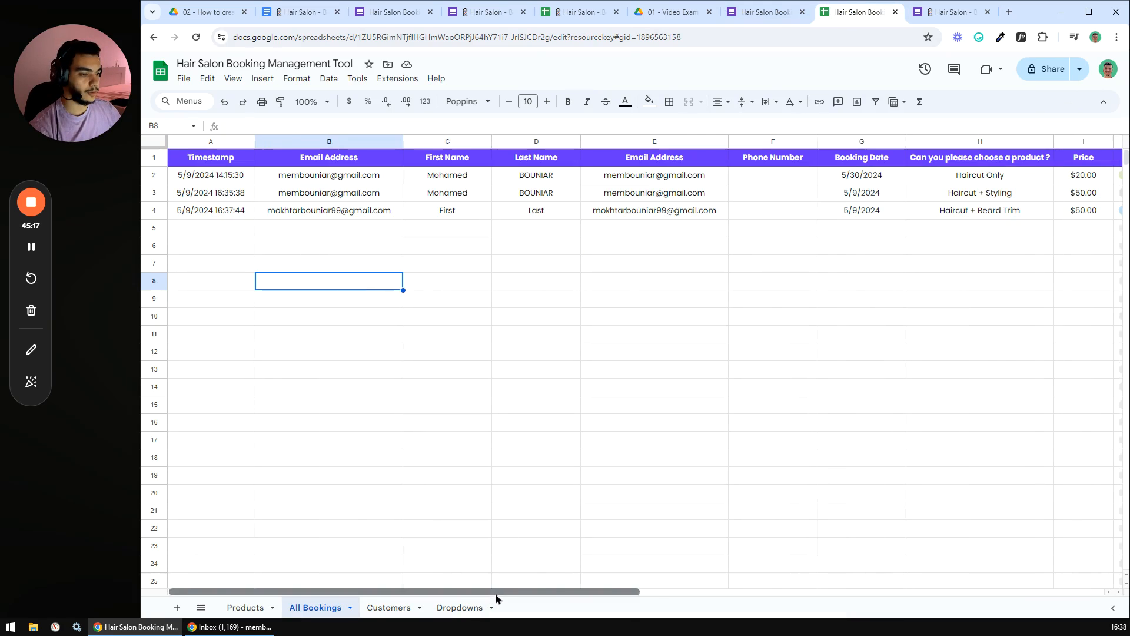
pyautogui.moveTo(497, 592); pyautogui.dragTo(689, 592)
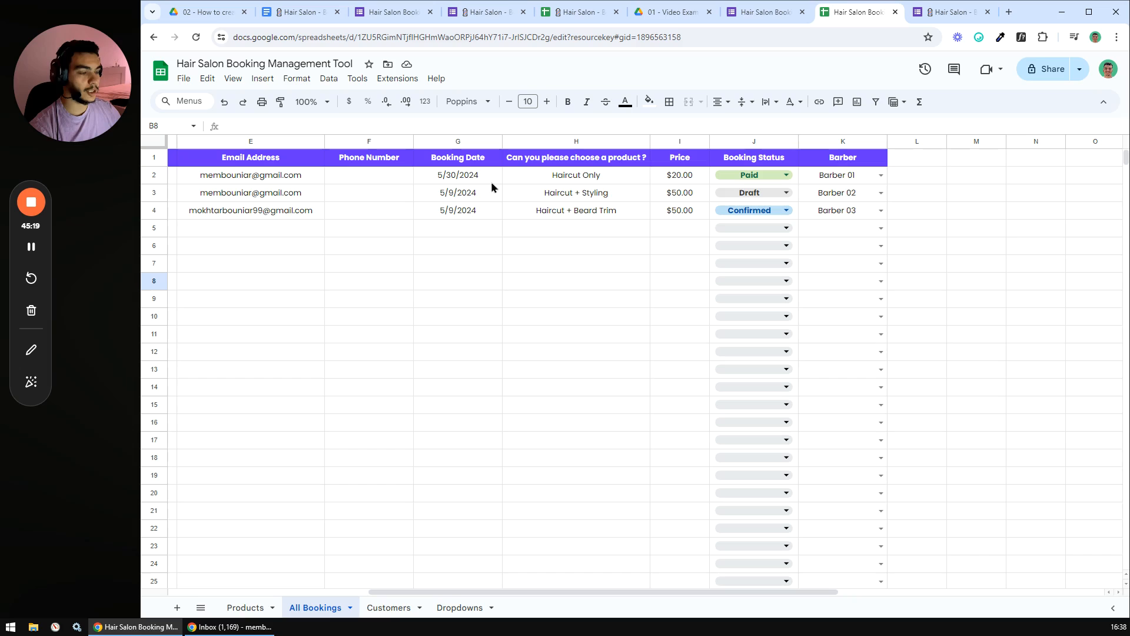
pyautogui.click(460, 178)
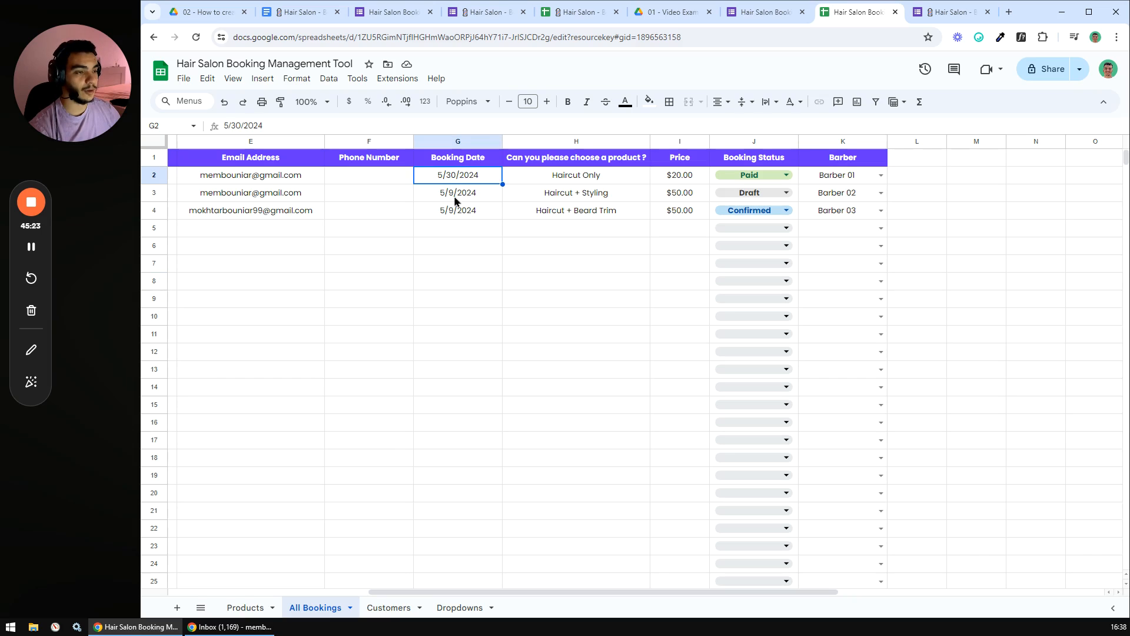
pyautogui.click(455, 198)
pyautogui.click(443, 213)
pyautogui.click(452, 196)
pyautogui.click(454, 212)
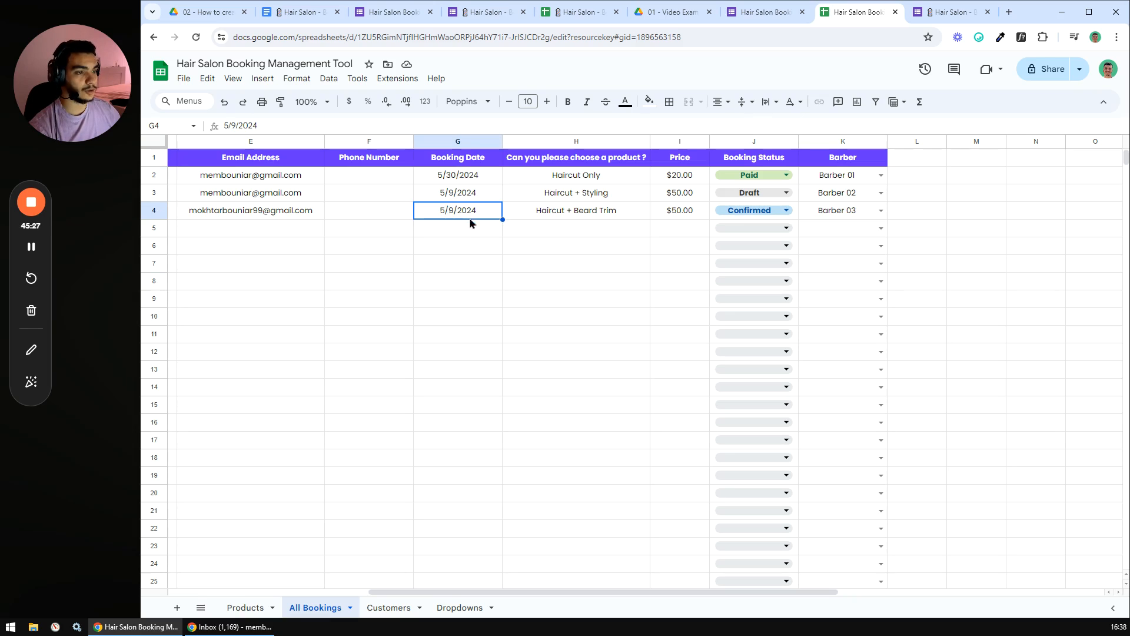
pyautogui.click(458, 236)
pyautogui.moveTo(453, 234); pyautogui.dragTo(459, 393)
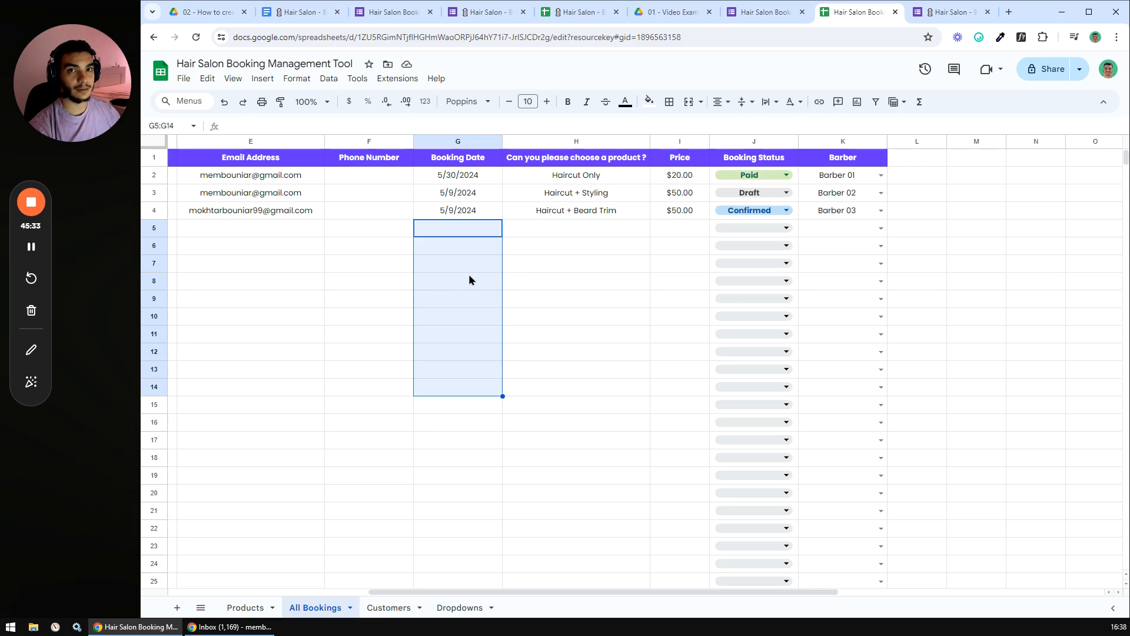
pyautogui.click(511, 250)
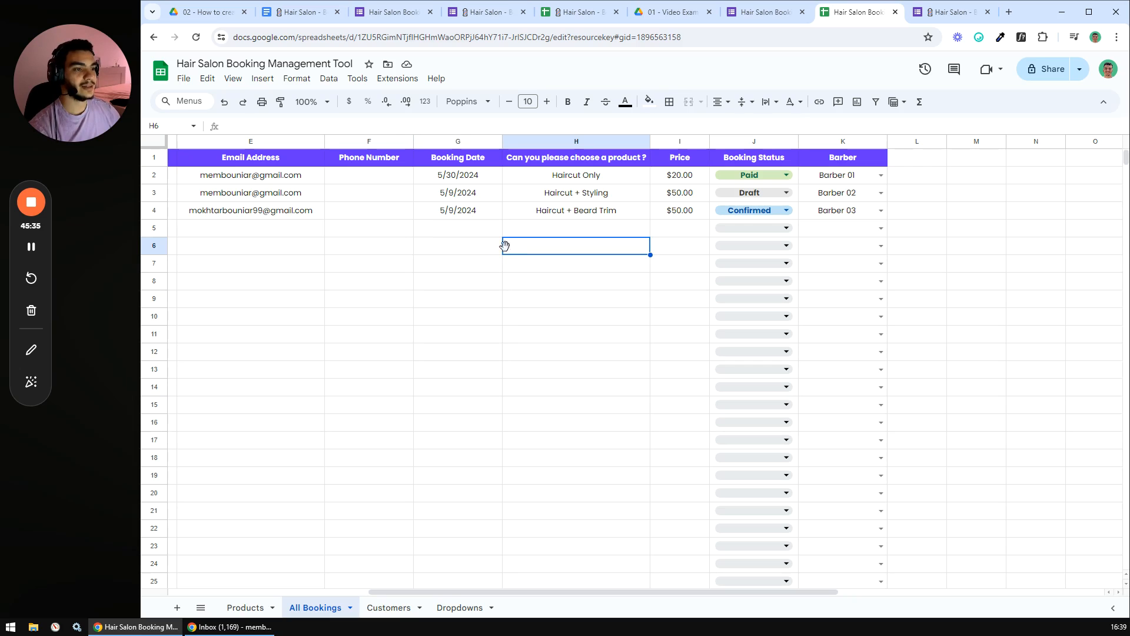
pyautogui.moveTo(851, 180); pyautogui.dragTo(845, 324)
pyautogui.click(476, 280)
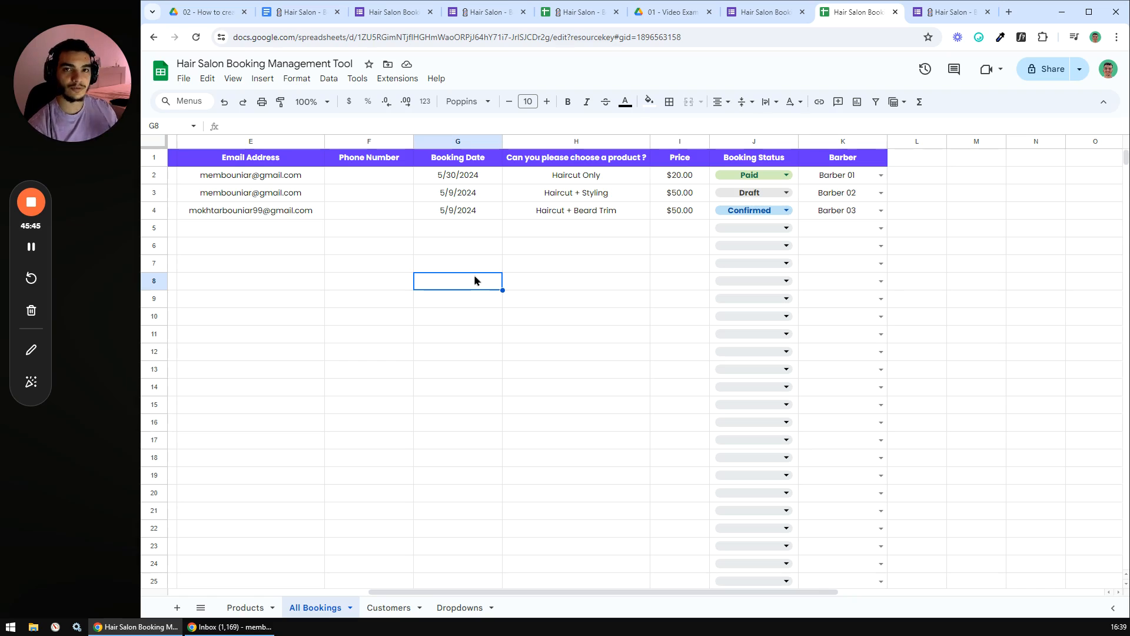
pyautogui.click(293, 13)
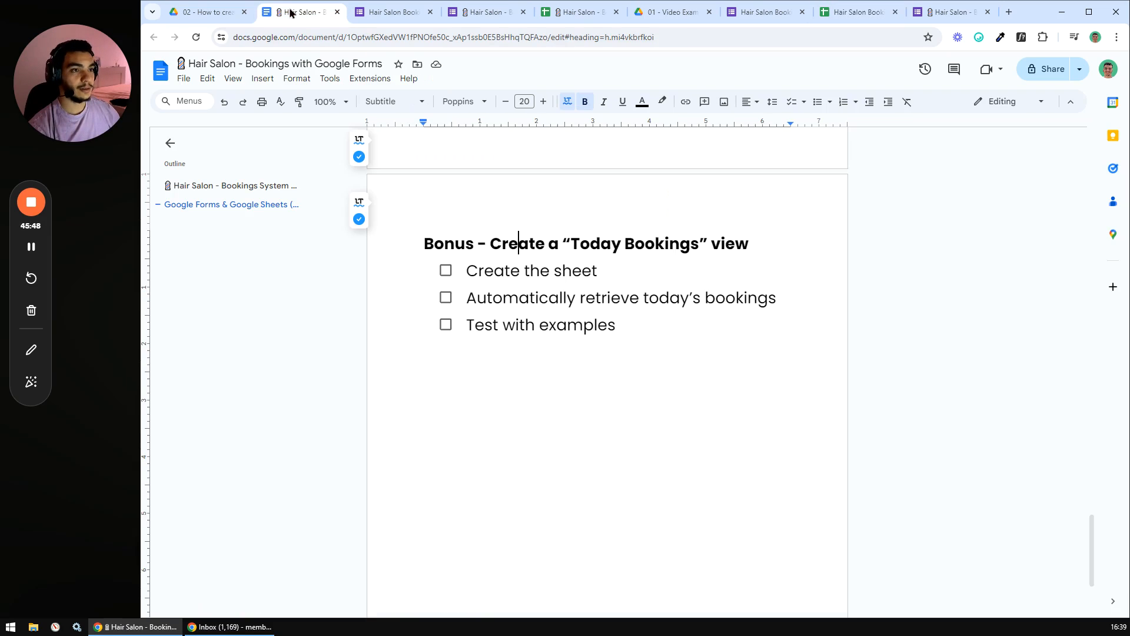
pyautogui.moveTo(457, 268); pyautogui.dragTo(608, 270)
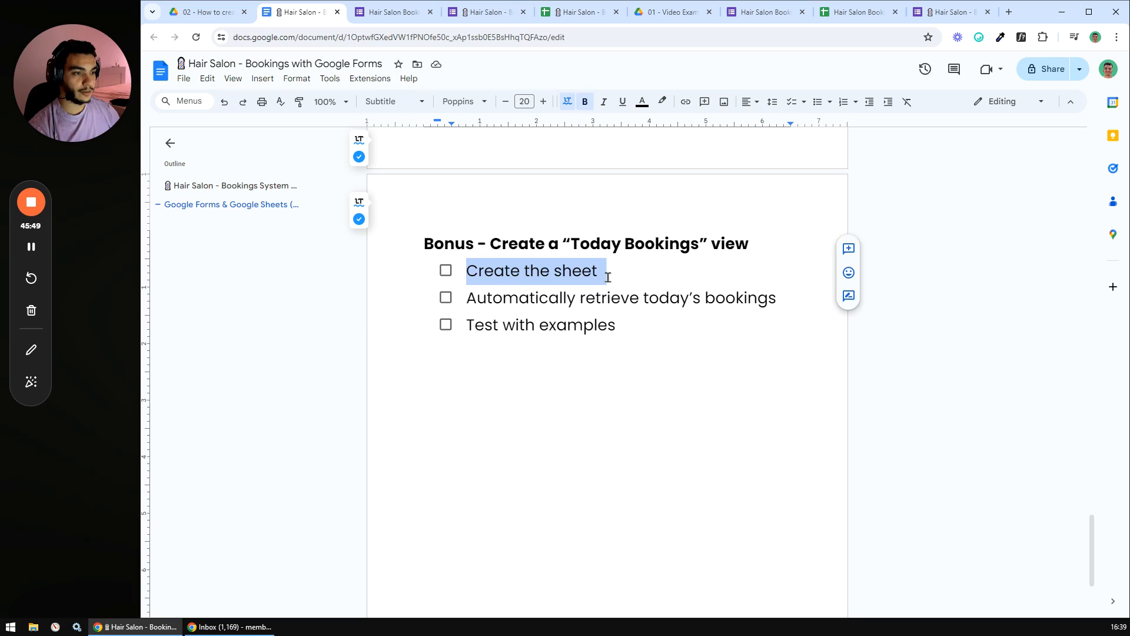
pyautogui.click(606, 296)
pyautogui.moveTo(468, 299); pyautogui.dragTo(790, 299)
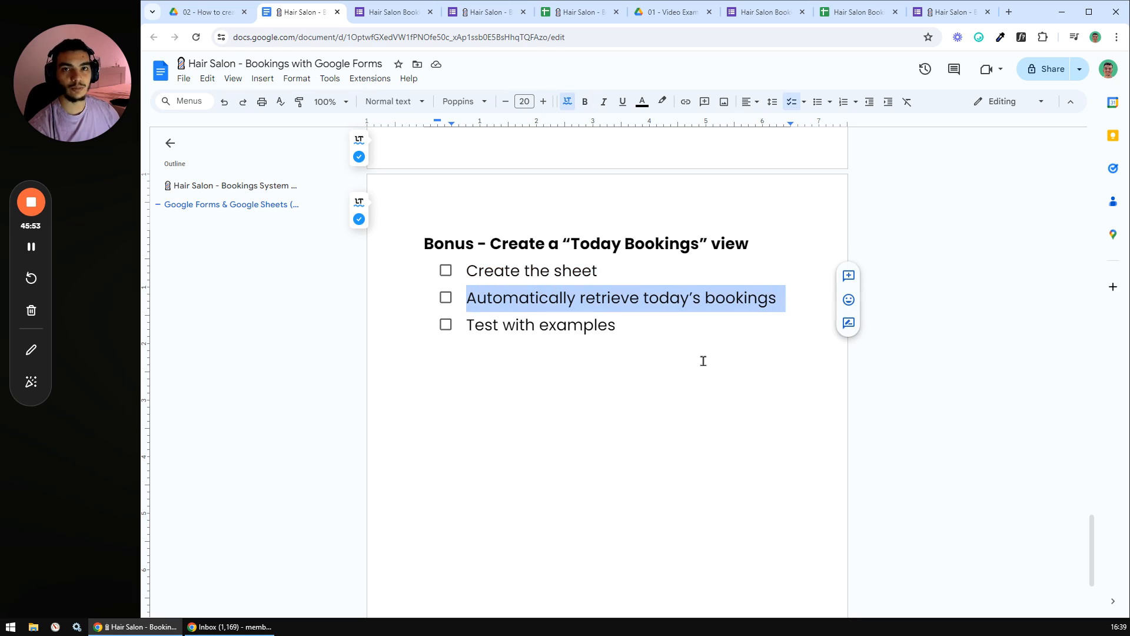
pyautogui.click(623, 328)
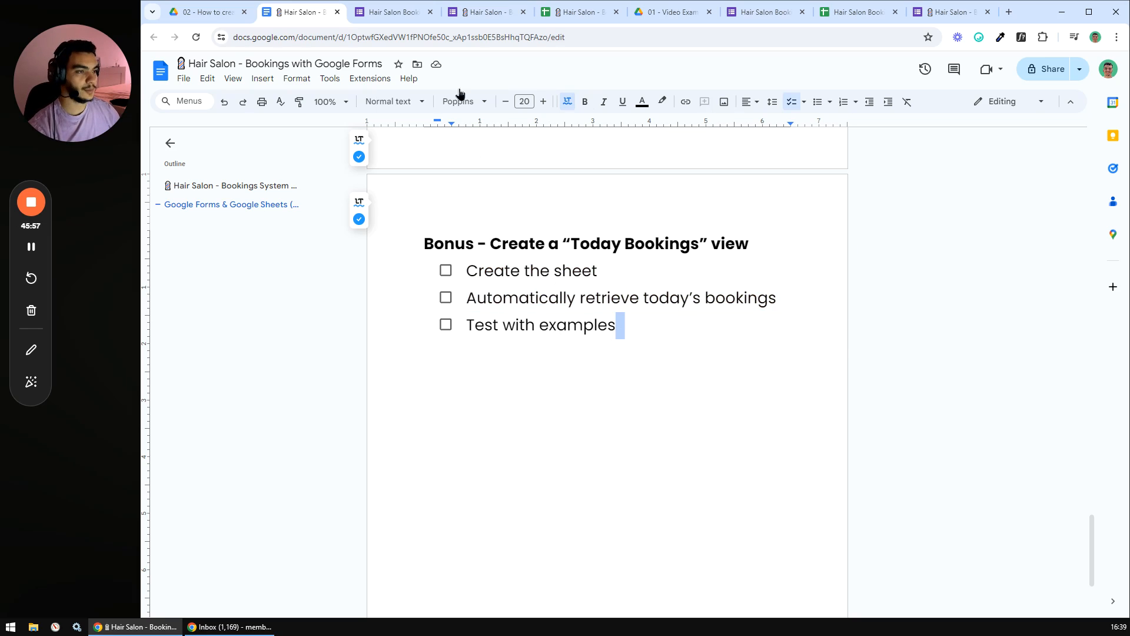
pyautogui.click(859, 12)
# - Duplicate the All Bookings sheet and rename the copy 'Today's Bookings'
pyautogui.click(509, 328)
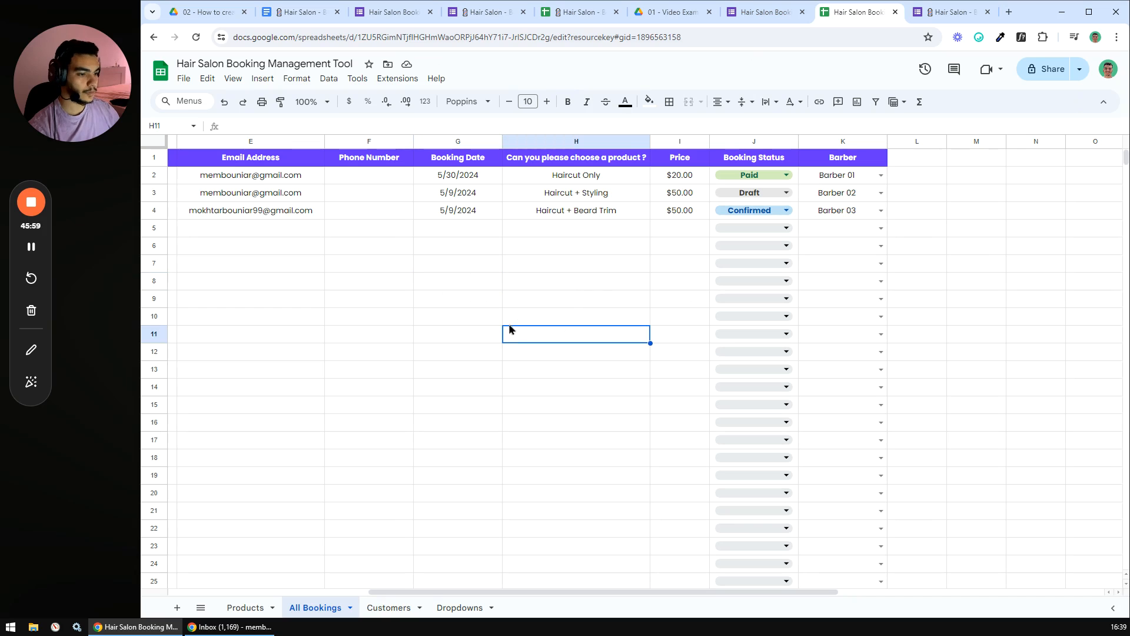
pyautogui.moveTo(496, 591); pyautogui.dragTo(296, 592)
pyautogui.rightClick(314, 606)
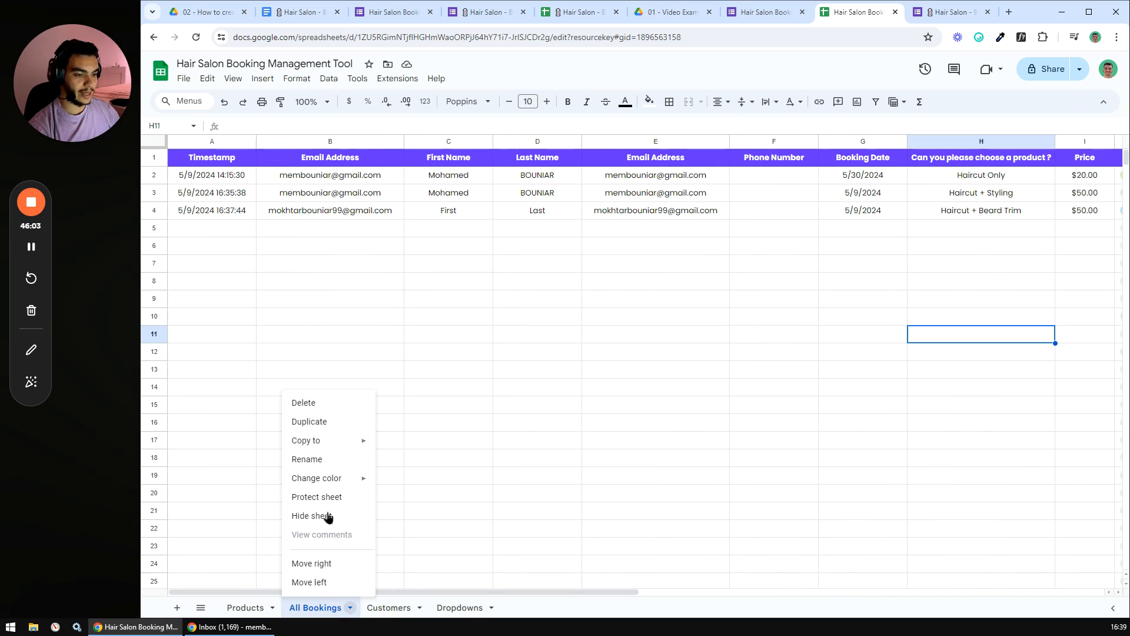
pyautogui.click(321, 430)
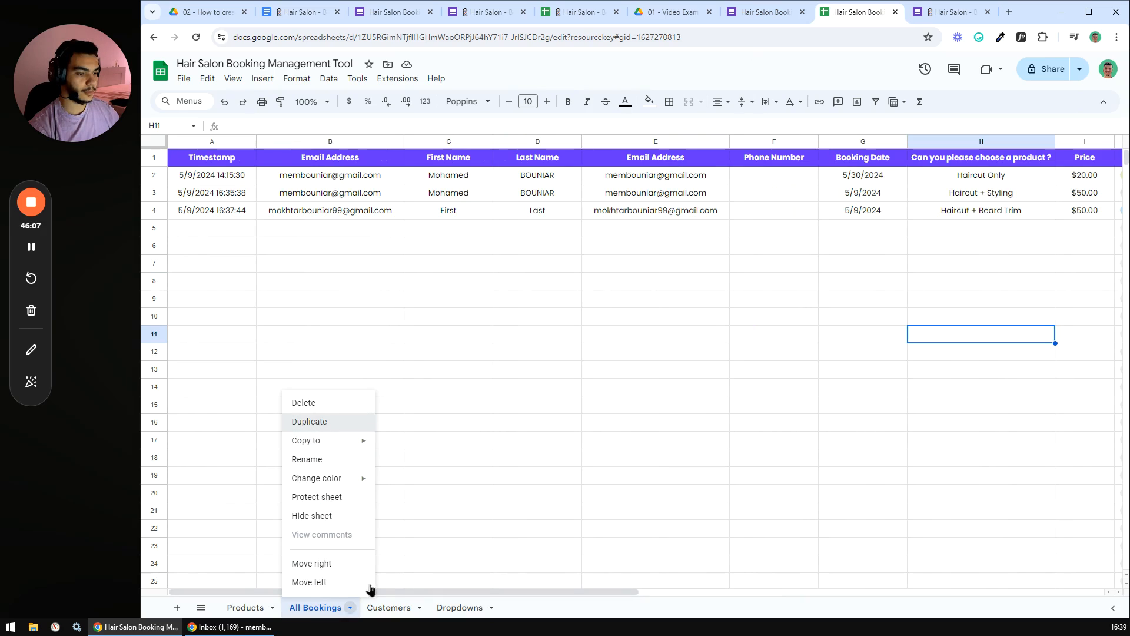
pyautogui.doubleClick(391, 611)
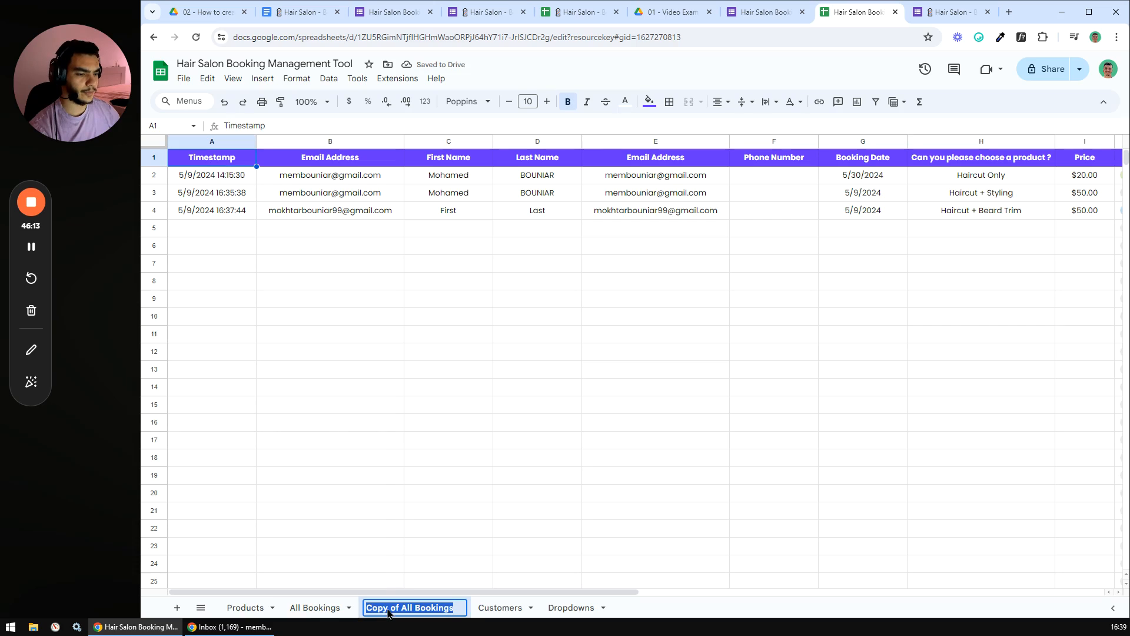
pyautogui.write('T')
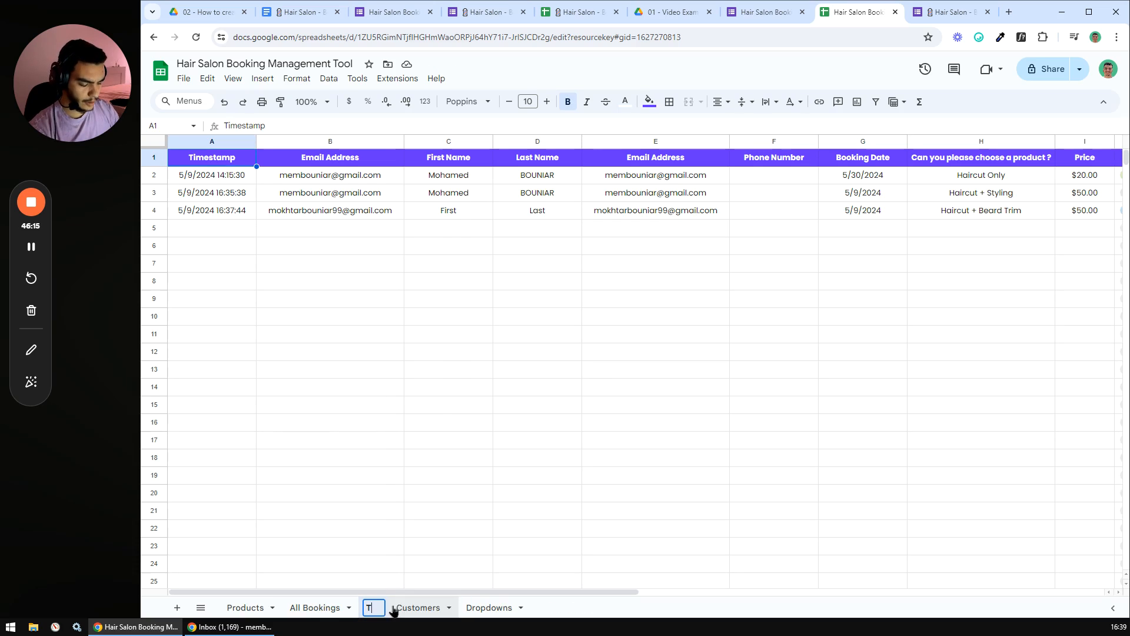
pyautogui.write("oday's Bookings")
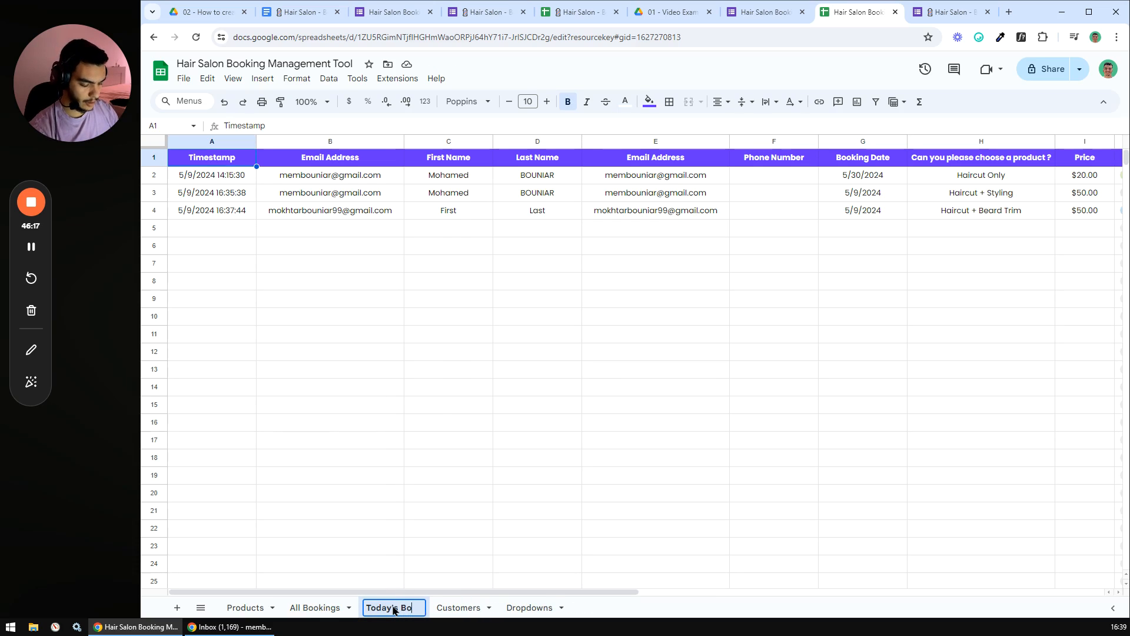
pyautogui.press('Return')
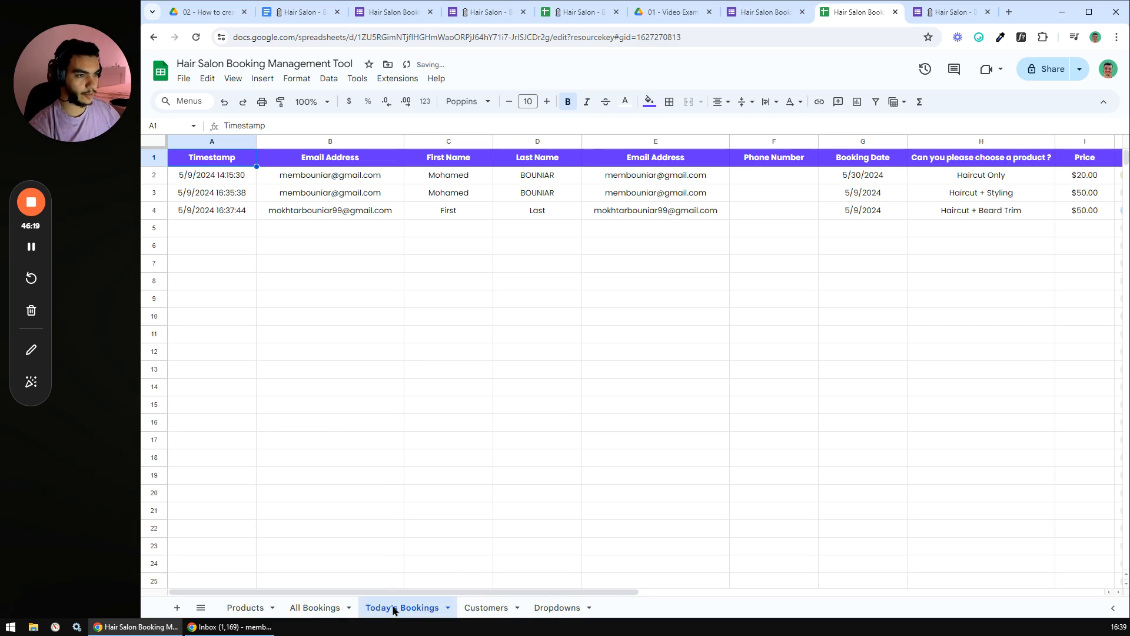
pyautogui.click(485, 351)
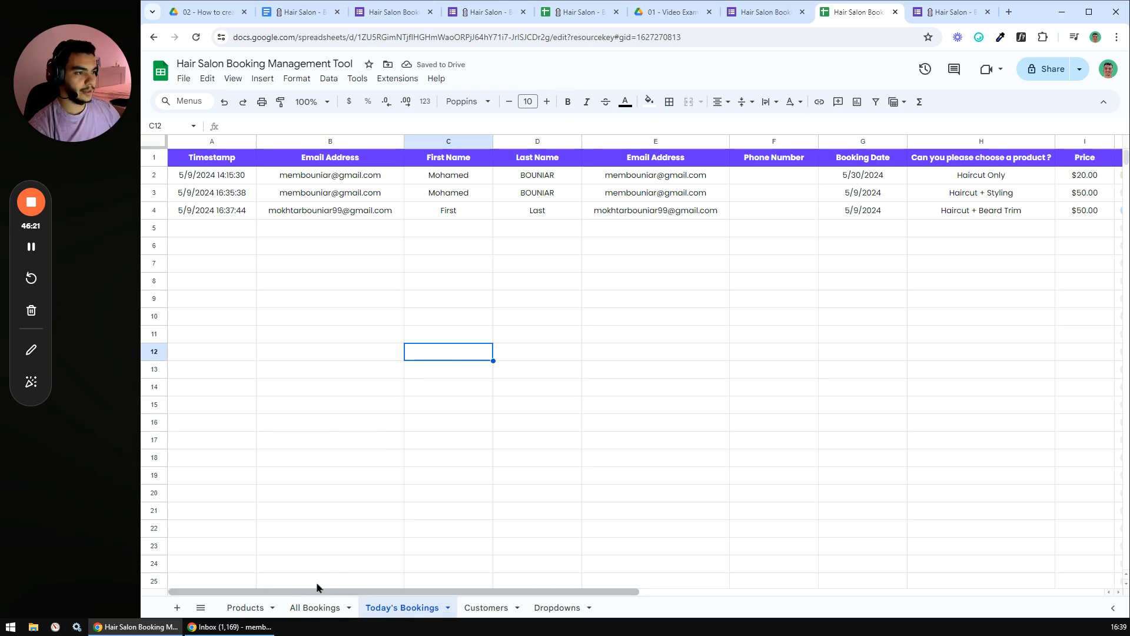
# - In A2's FILTER formula, copy the non-empty condition in as a second condition
pyautogui.click(223, 163)
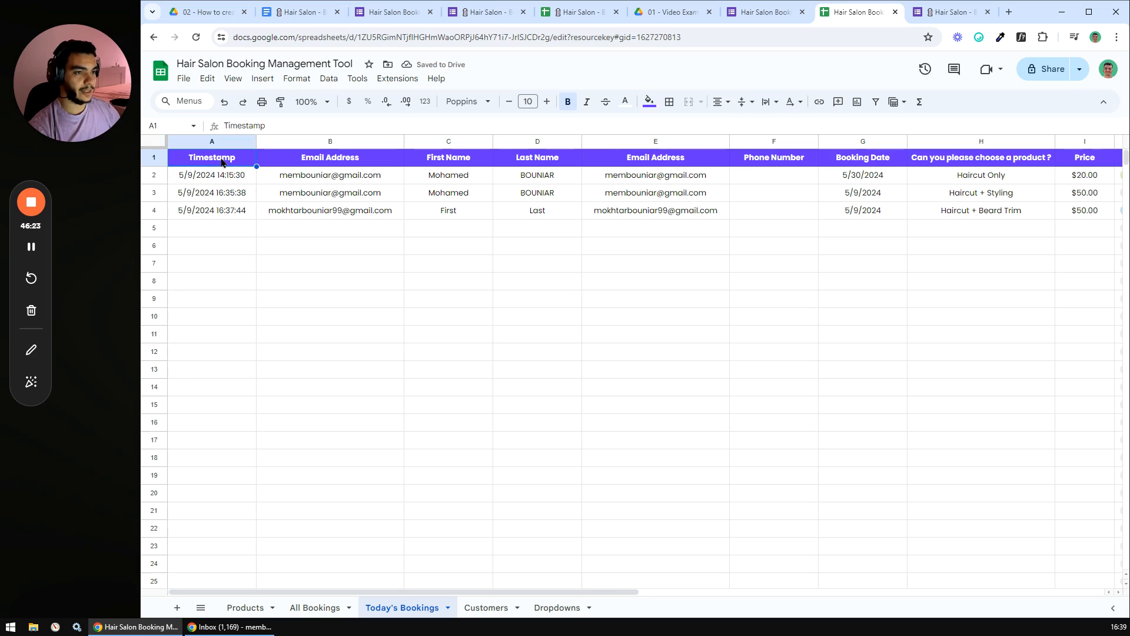
pyautogui.click(217, 173)
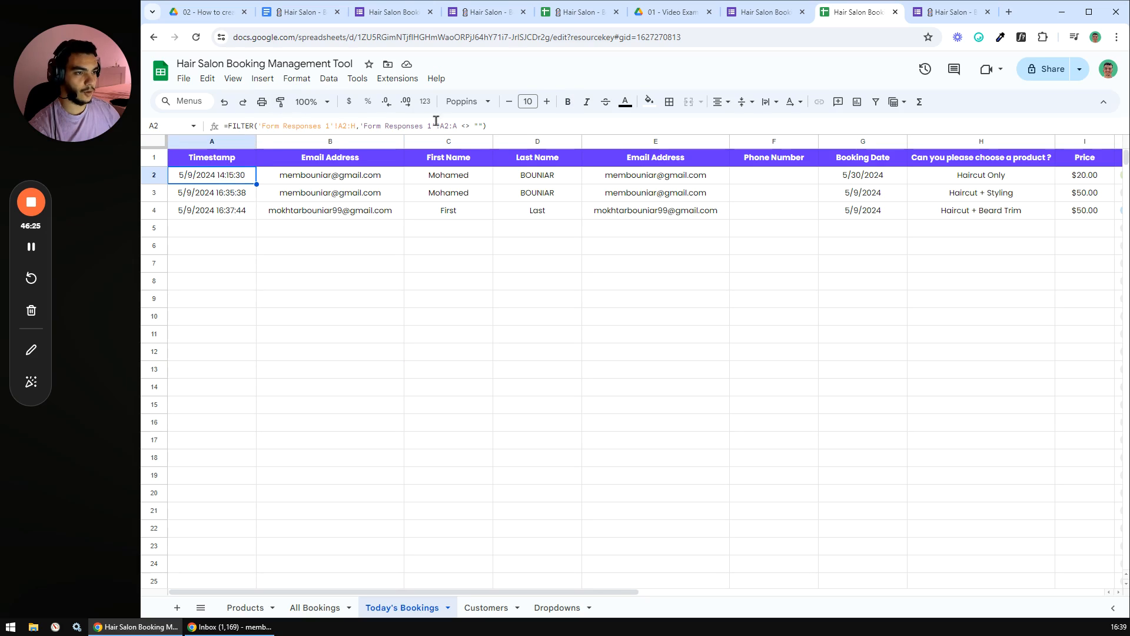
pyautogui.moveTo(363, 126); pyautogui.dragTo(479, 125)
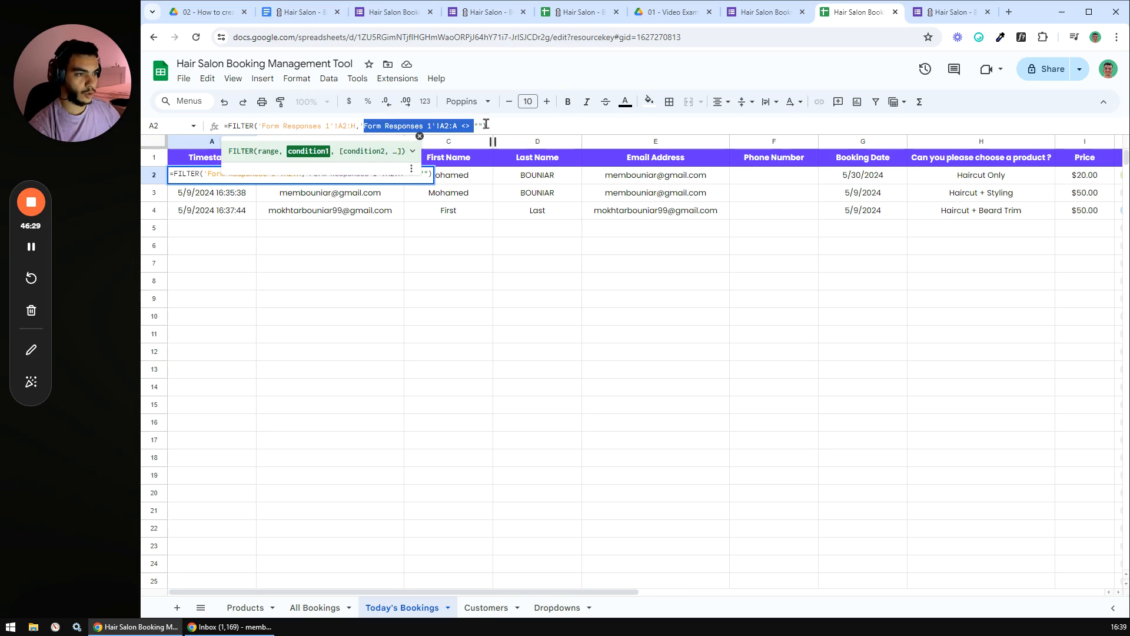
pyautogui.click(496, 126)
pyautogui.write(',')
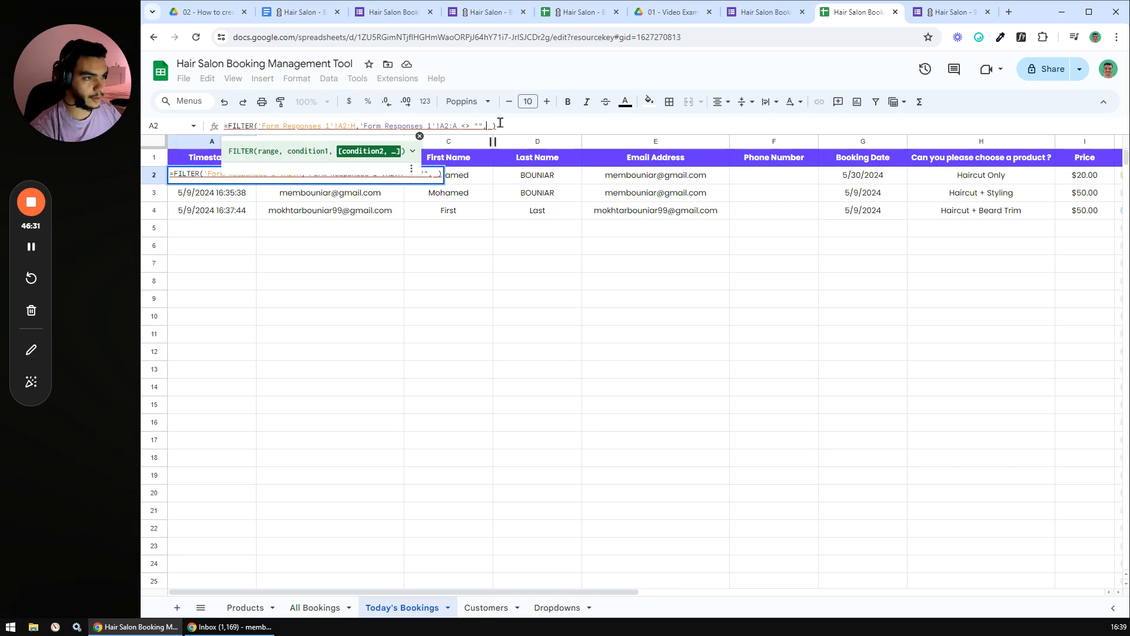
pyautogui.moveTo(485, 592); pyautogui.dragTo(569, 599)
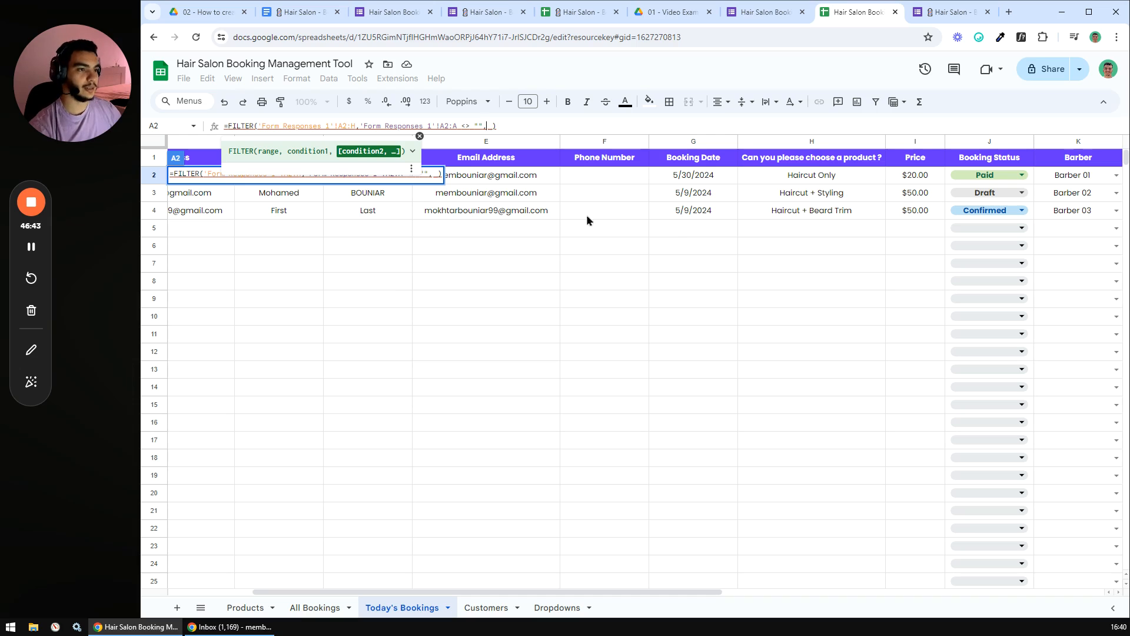
pyautogui.moveTo(361, 126); pyautogui.dragTo(482, 126)
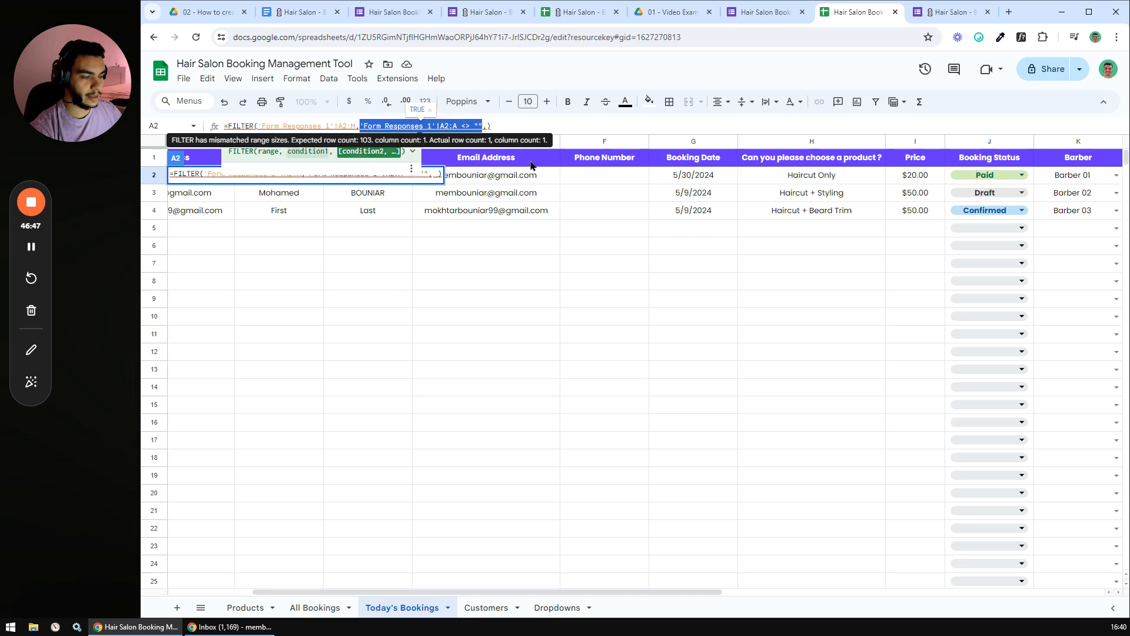
pyautogui.hotkey('ctrl', 'c')
pyautogui.click(488, 126)
pyautogui.hotkey('ctrl', 'v')
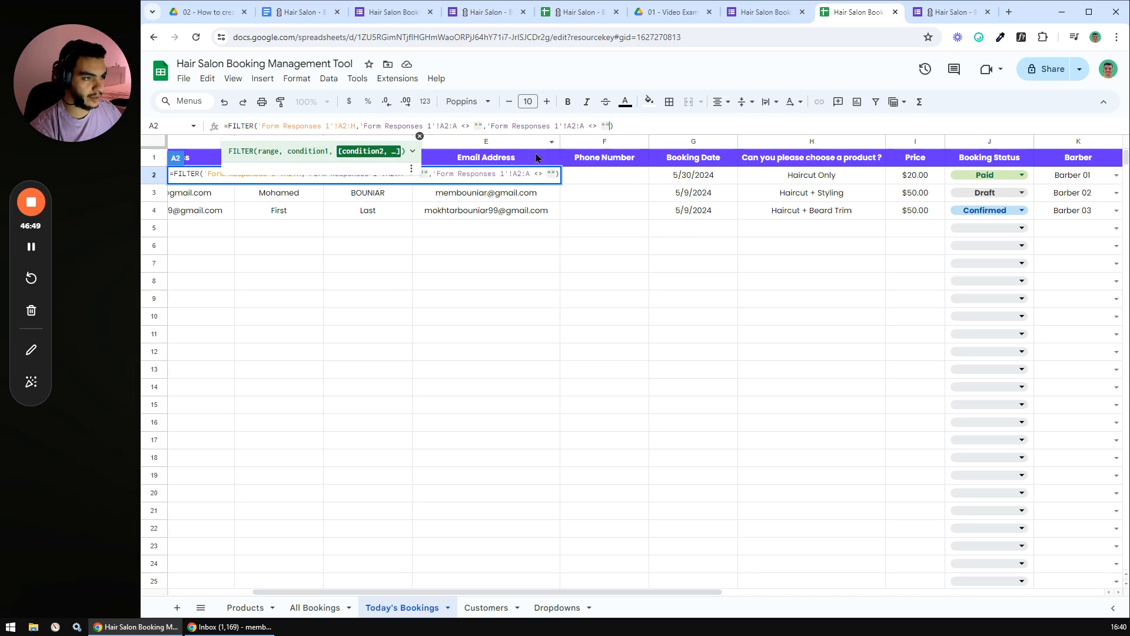
# - Change the second condition to column G equals TODAY() and confirm the formula
pyautogui.click(571, 126)
pyautogui.press('BackSpace')
pyautogui.write('G')
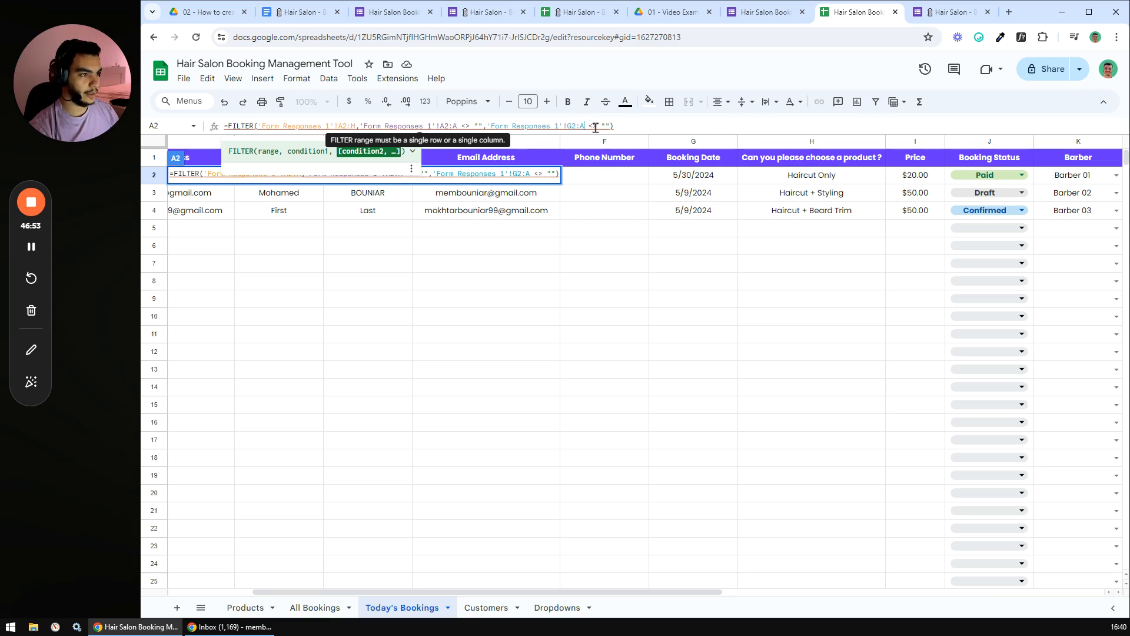
pyautogui.press('BackSpace')
pyautogui.write('G')
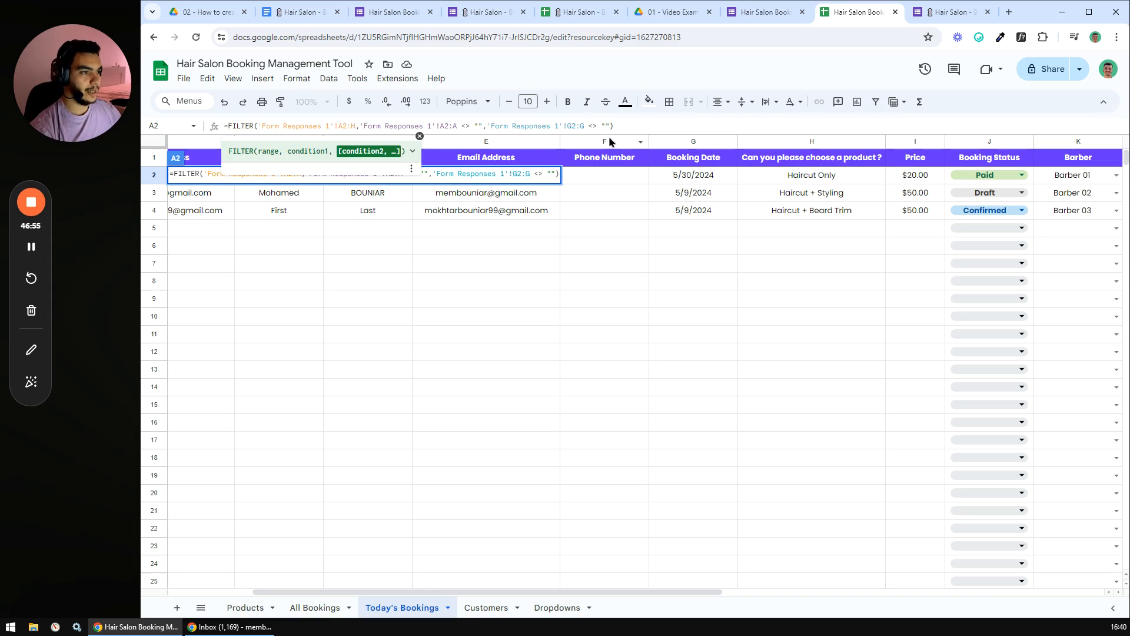
pyautogui.press('Left')
pyautogui.press('Left')
pyautogui.press('Left')
pyautogui.press('BackSpace')
pyautogui.press('BackSpace')
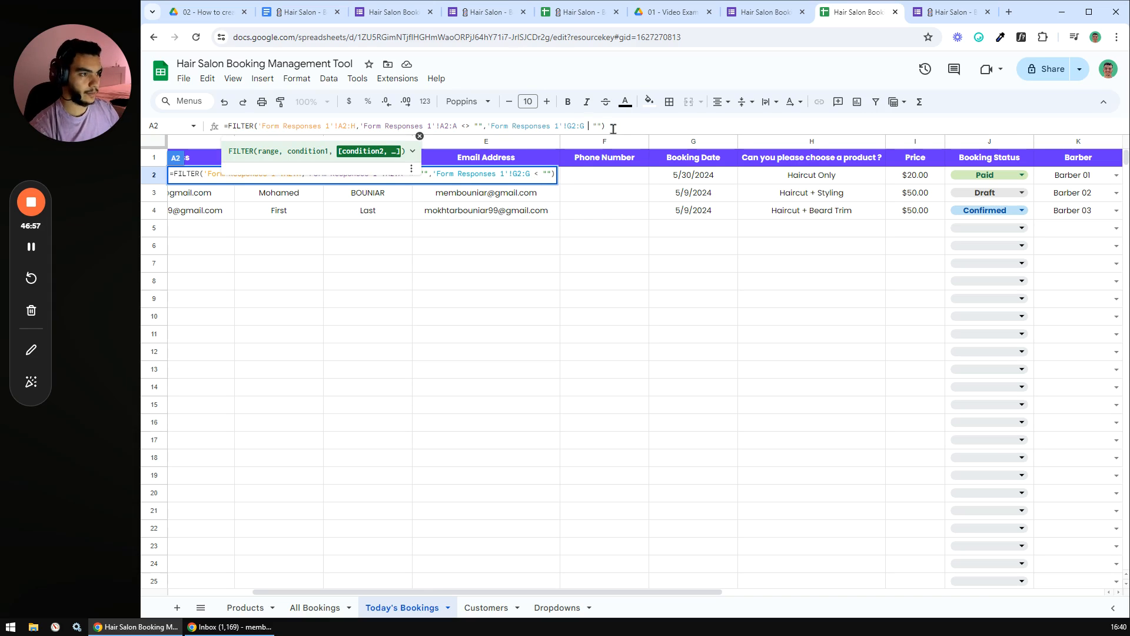
pyautogui.write('=')
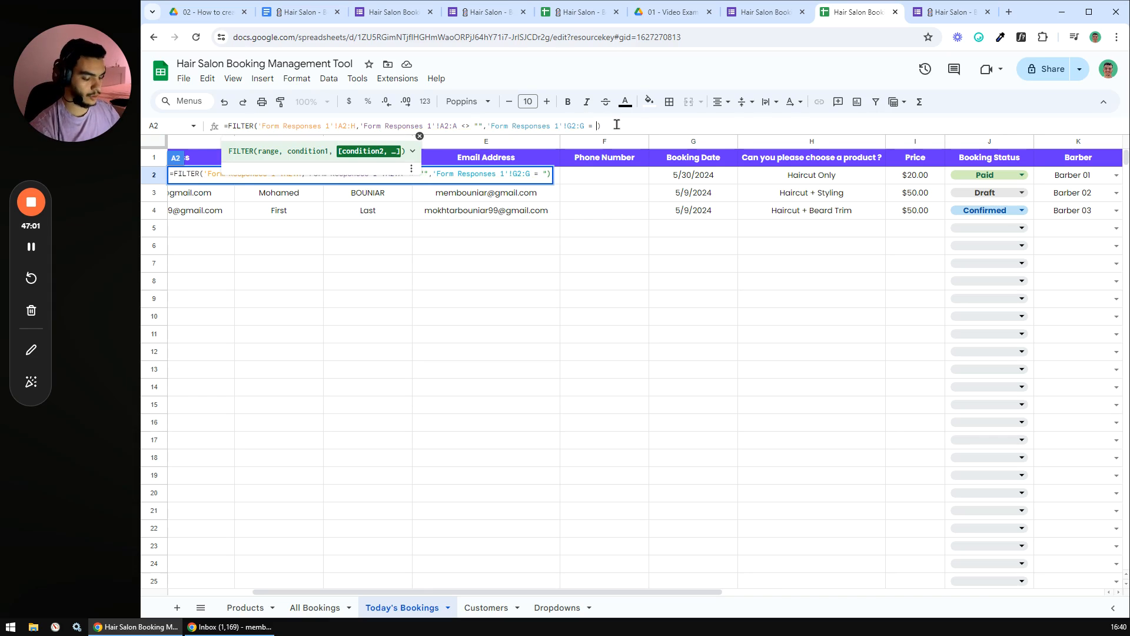
pyautogui.press('BackSpace')
pyautogui.press('BackSpace')
pyautogui.write('tod')
pyautogui.press('Tab')
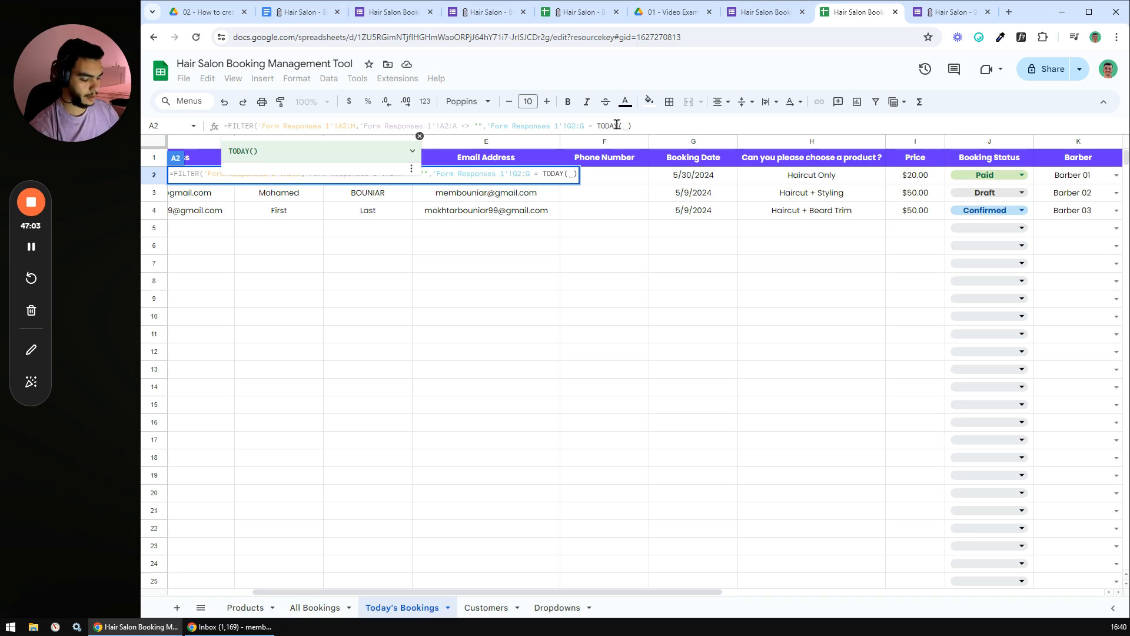
pyautogui.write(')')
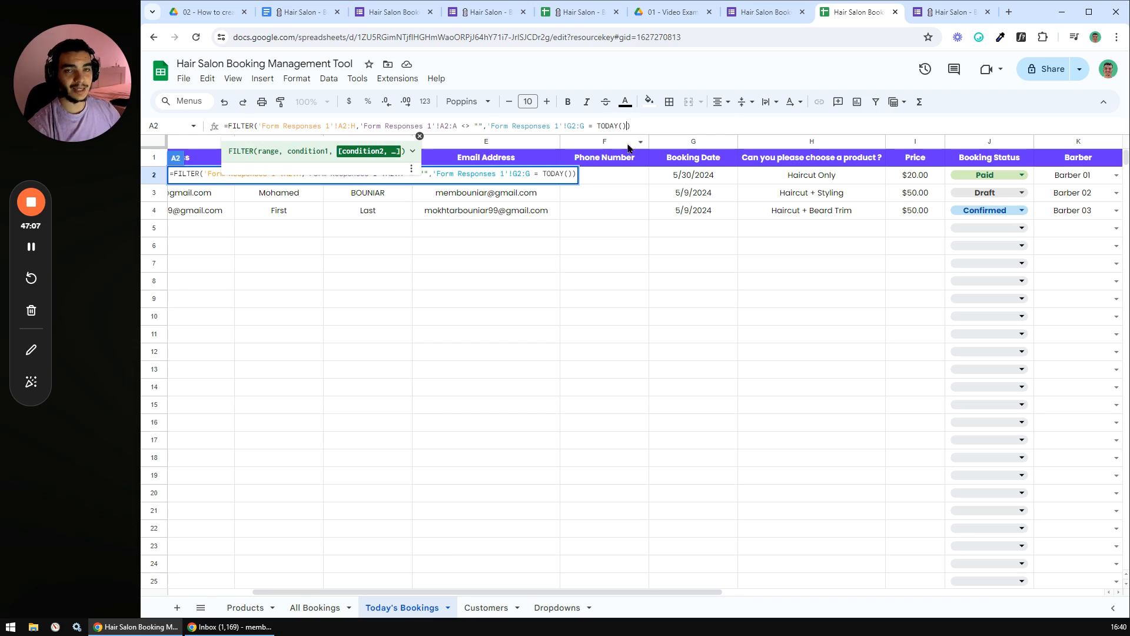
pyautogui.moveTo(596, 125); pyautogui.dragTo(625, 123)
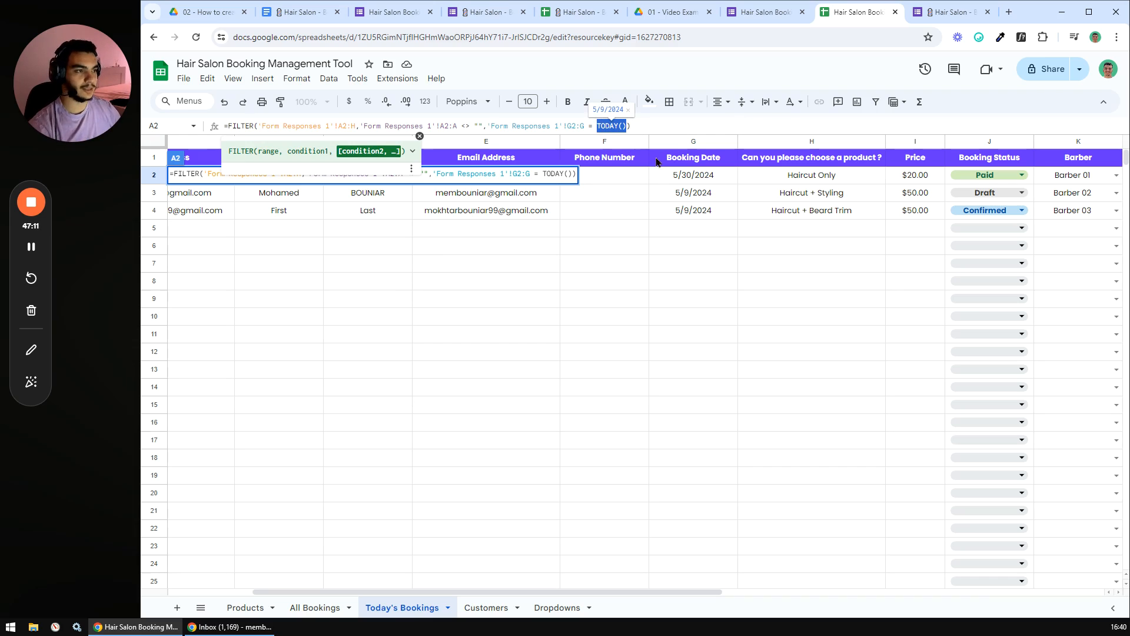
pyautogui.press('Return')
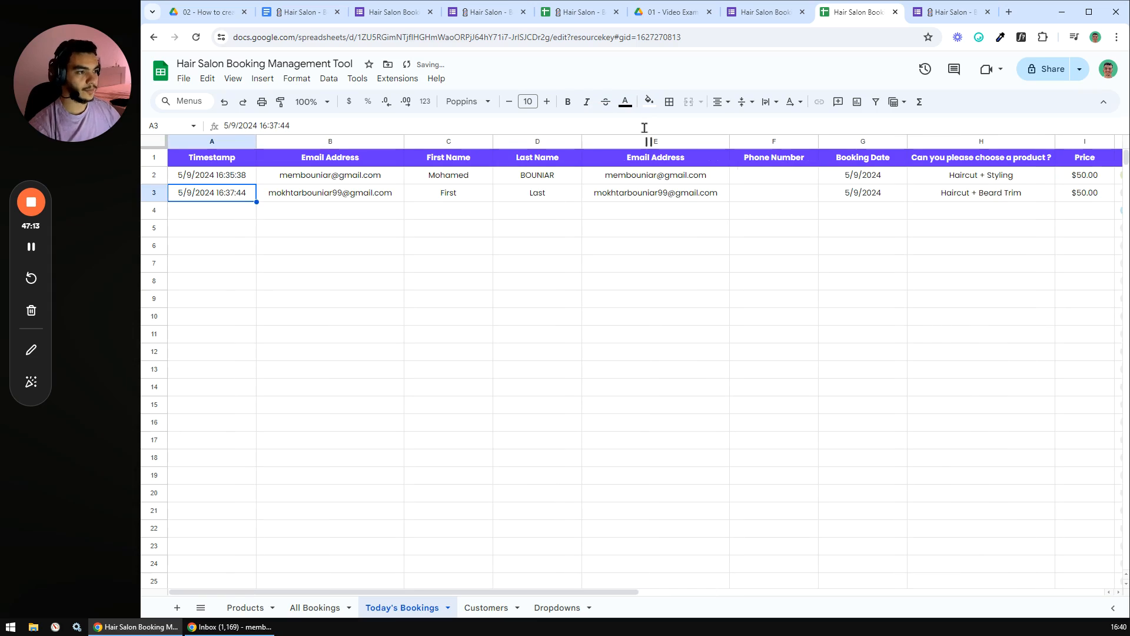
# - Check All Bookings' emails and booking dates, spotting the two 5/9/2024 bookings
pyautogui.click(569, 264)
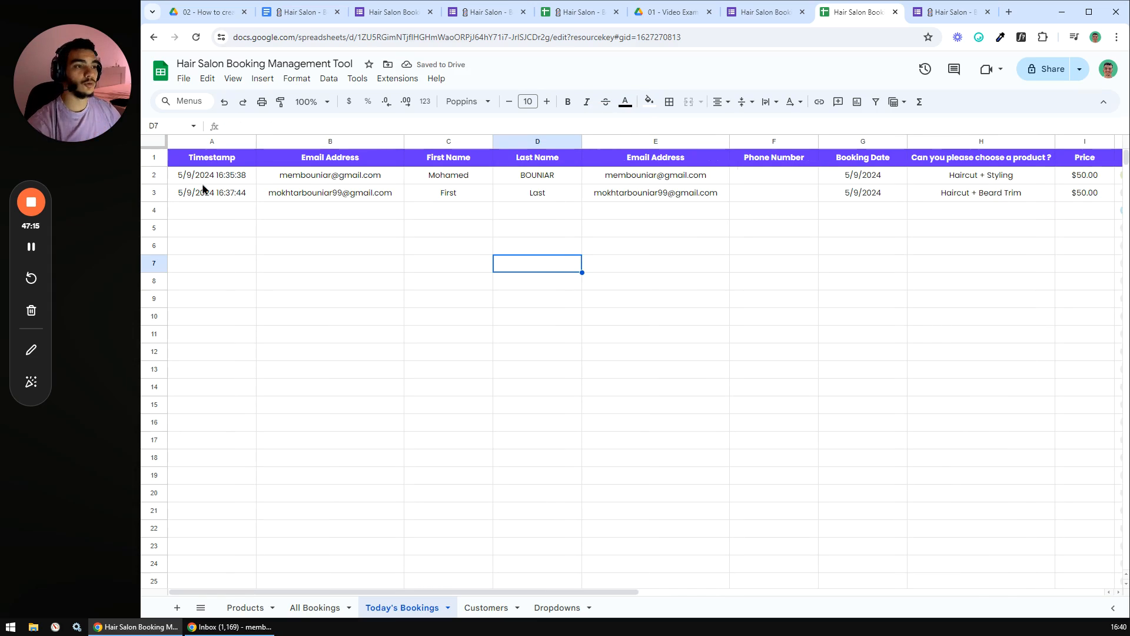
pyautogui.click(325, 607)
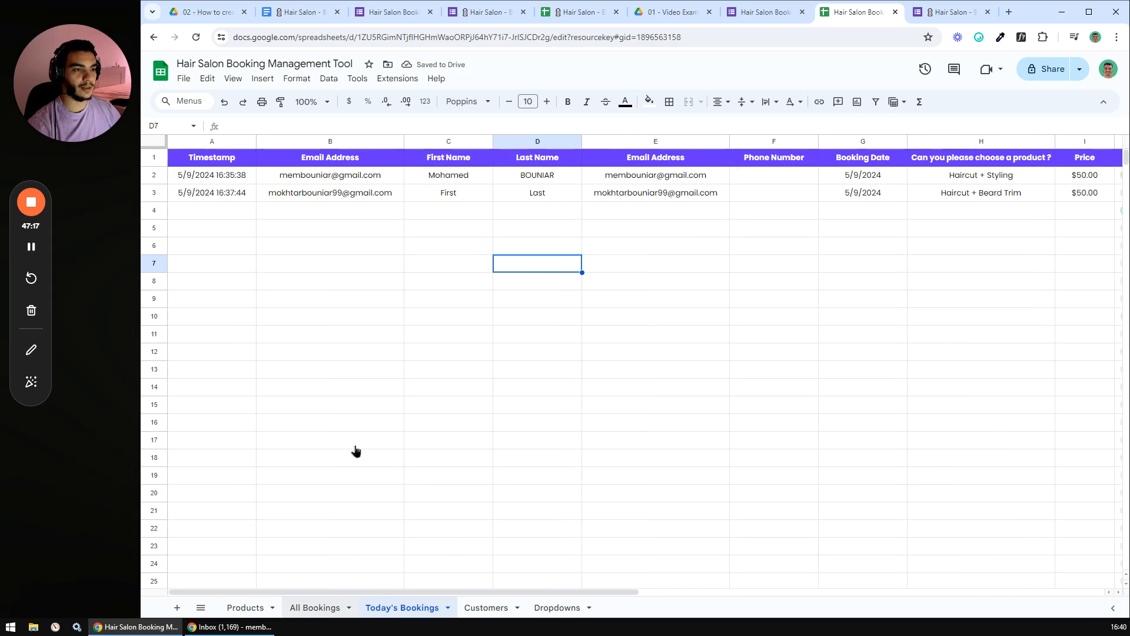
pyautogui.moveTo(366, 176); pyautogui.dragTo(368, 212)
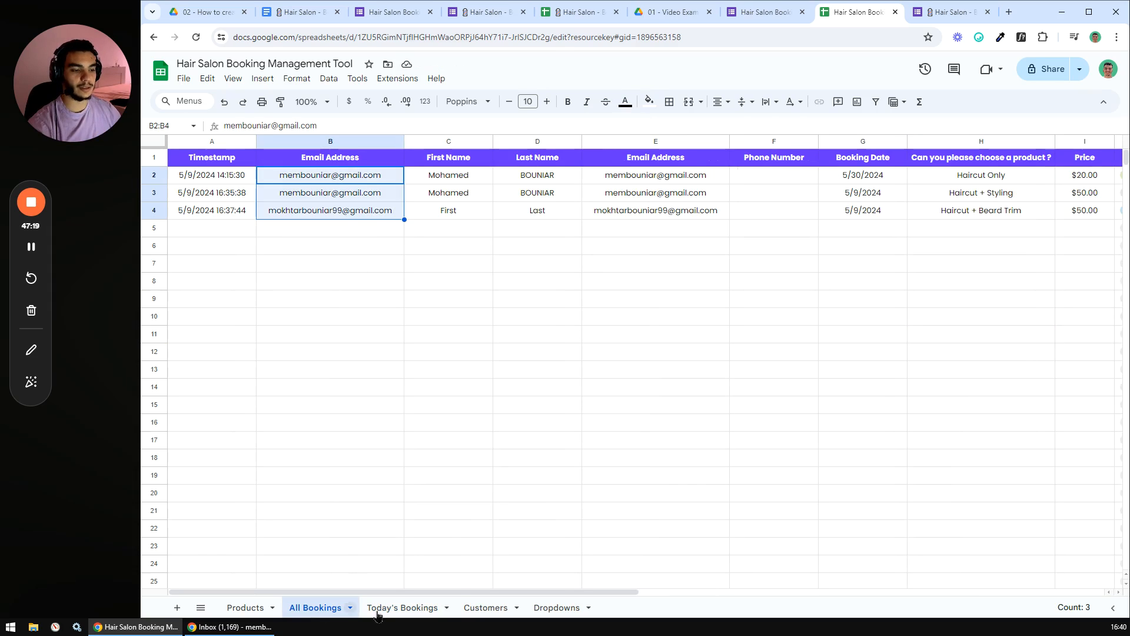
pyautogui.moveTo(419, 592); pyautogui.dragTo(569, 593)
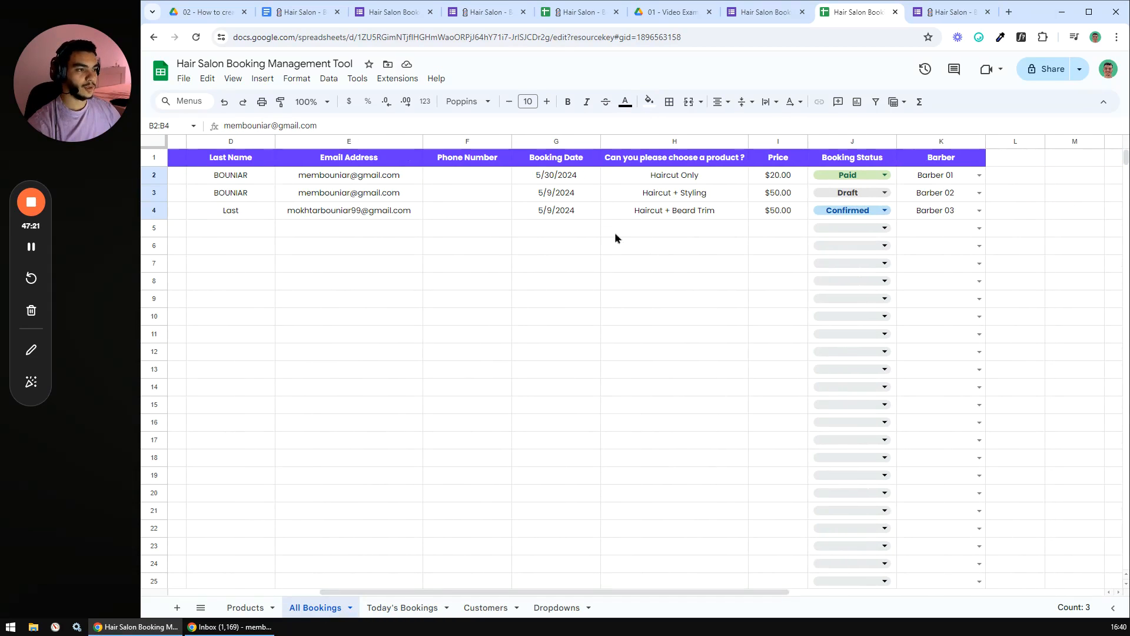
pyautogui.click(569, 179)
pyautogui.moveTo(564, 194); pyautogui.dragTo(559, 216)
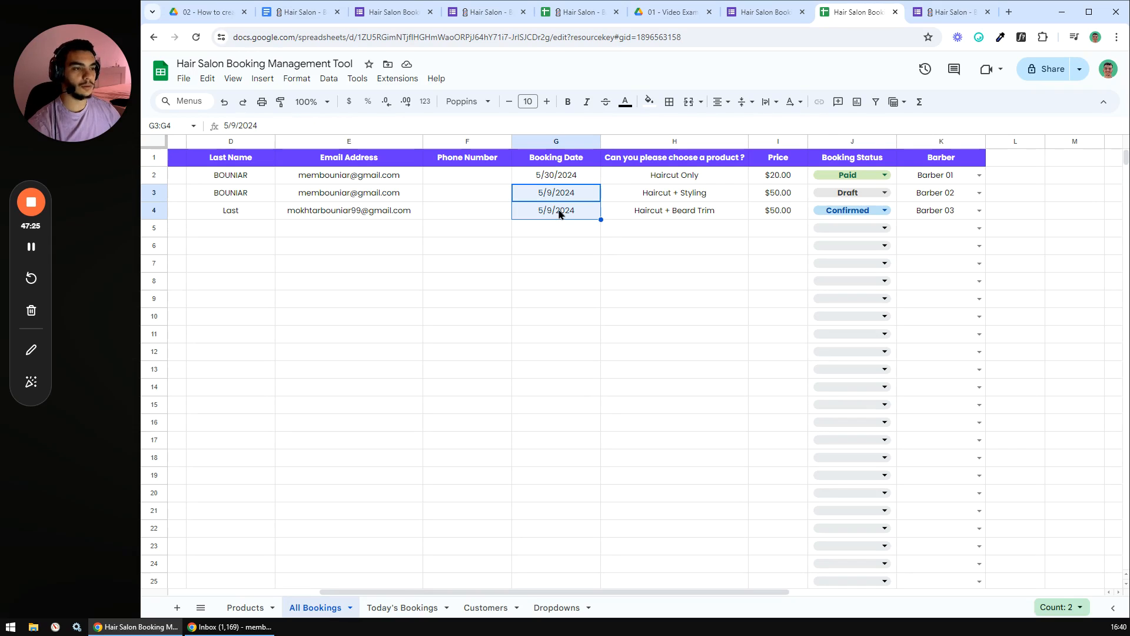
# - Return to Today's Bookings to review its results, then move to the checklist document
pyautogui.click(407, 607)
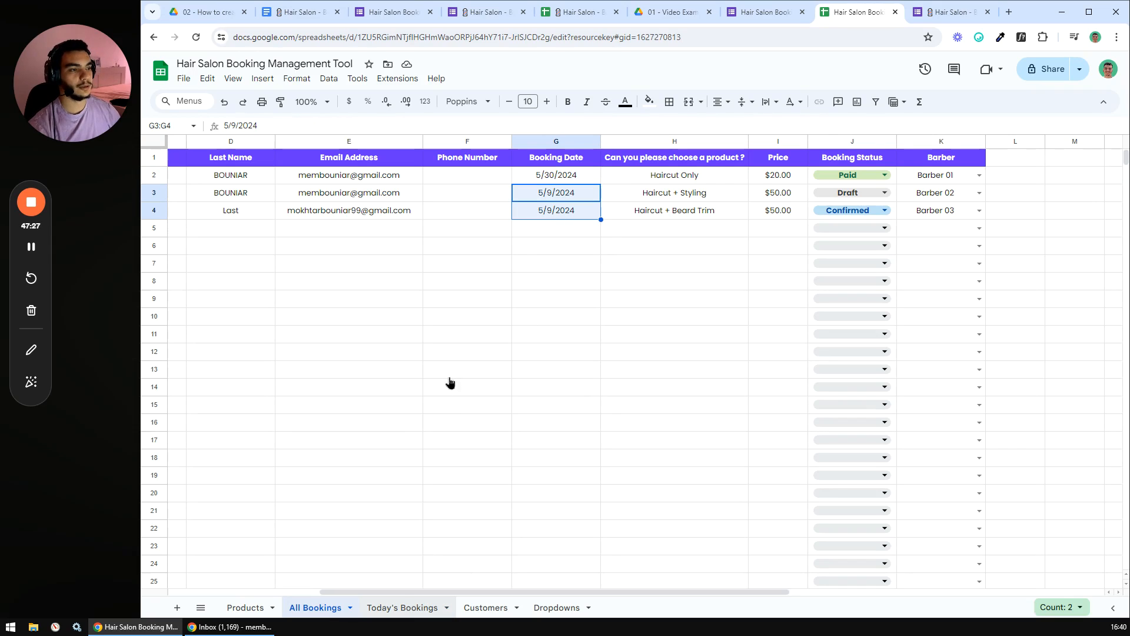
pyautogui.moveTo(415, 592); pyautogui.dragTo(338, 566)
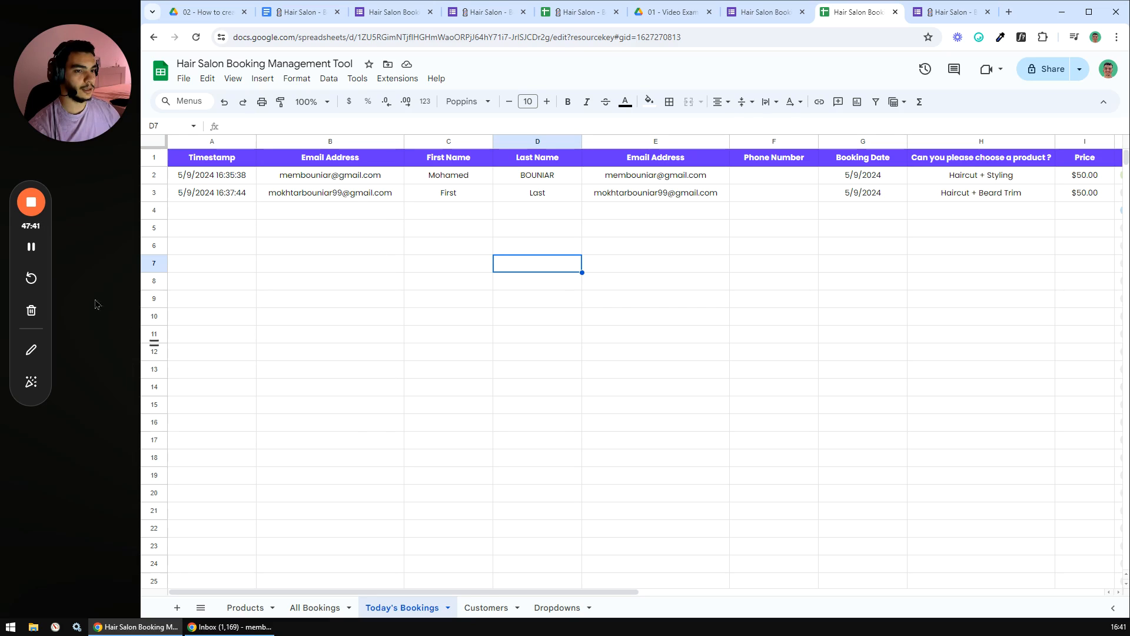
pyautogui.click(37, 246)
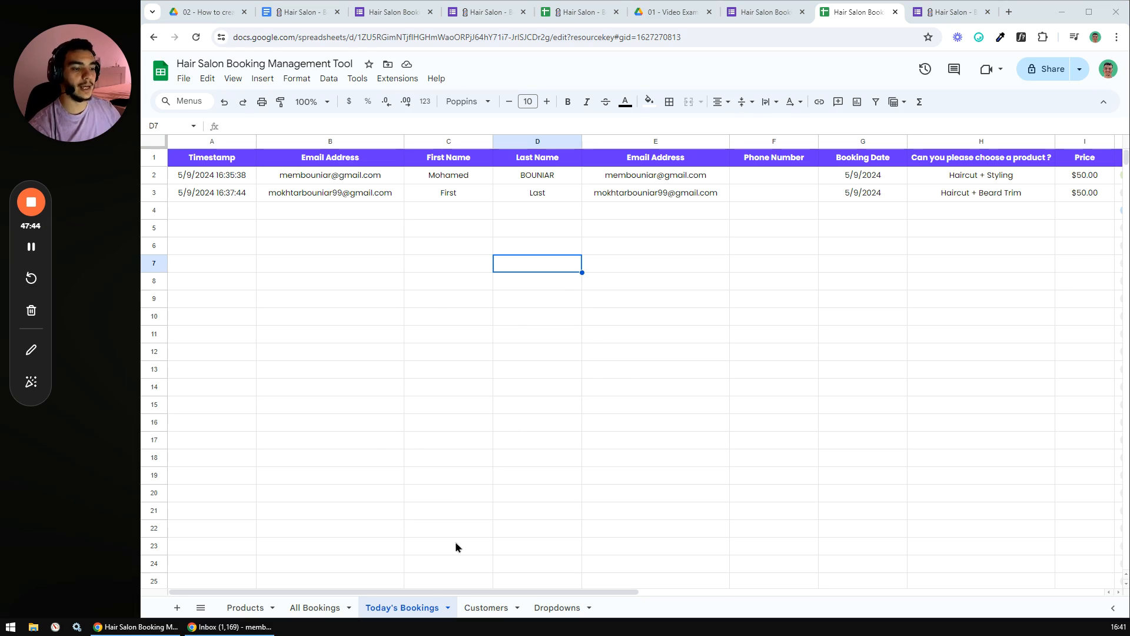
pyautogui.moveTo(420, 596); pyautogui.dragTo(448, 585)
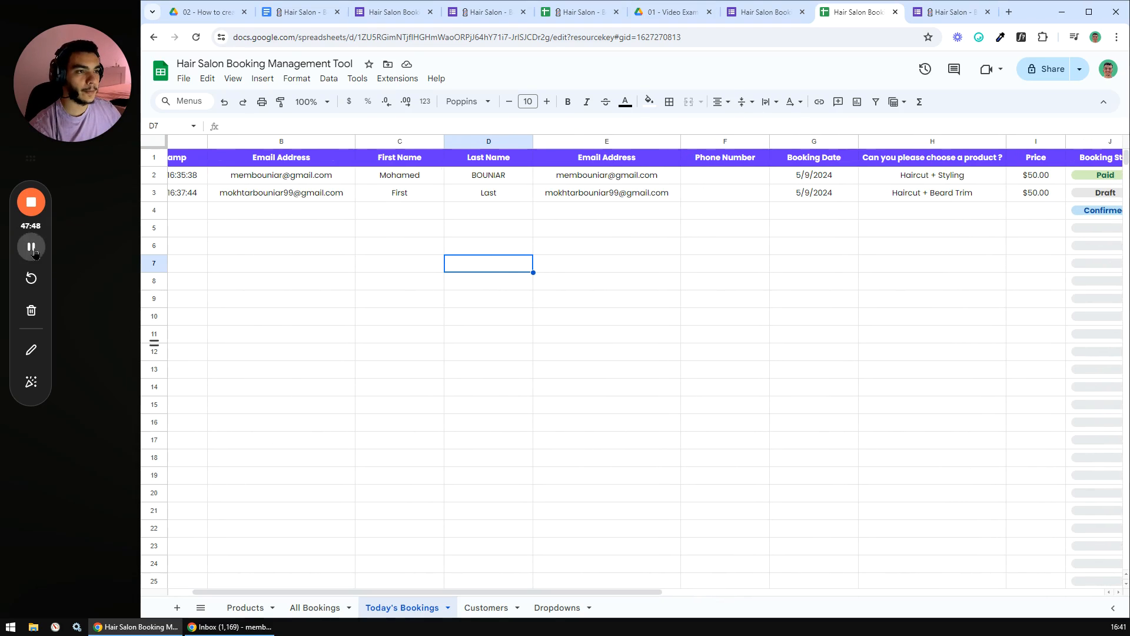
pyautogui.hotkey('ctrl', '2')
# - Tick off 'Create the sheet' and 'Automatically retrieve today's bookings' in the Bonus checklist
pyautogui.click(524, 375)
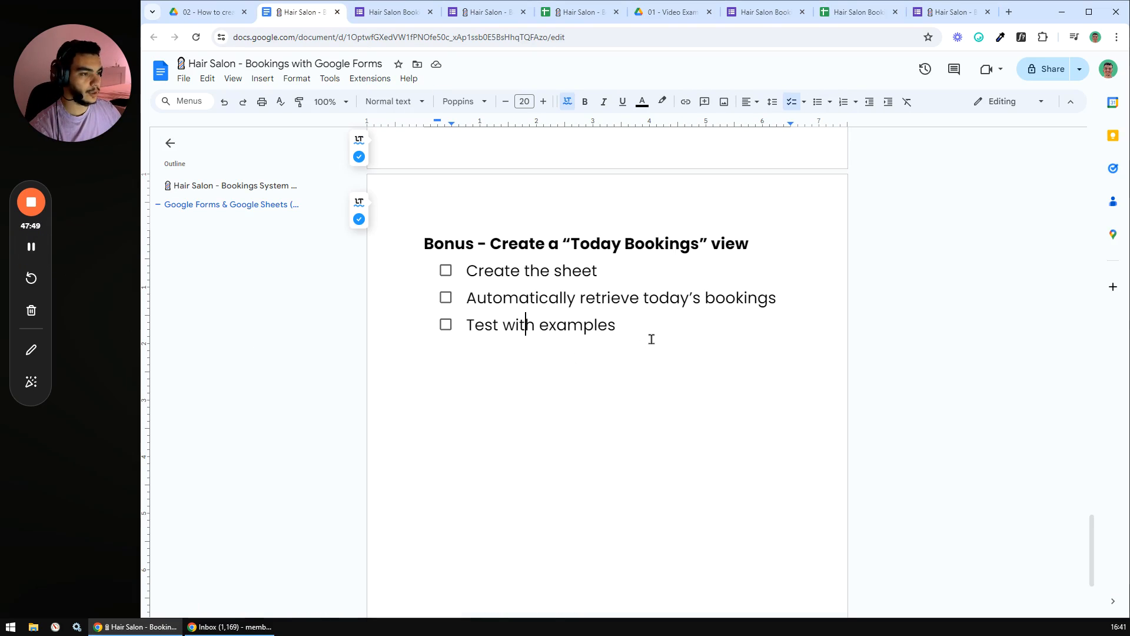
pyautogui.click(446, 270)
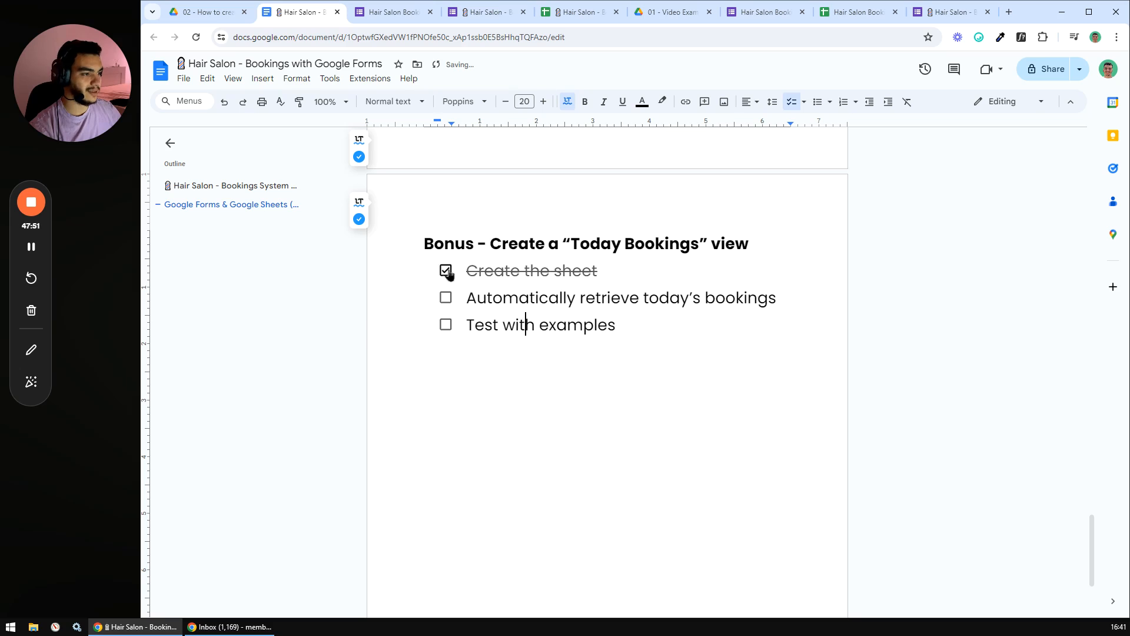
pyautogui.click(446, 298)
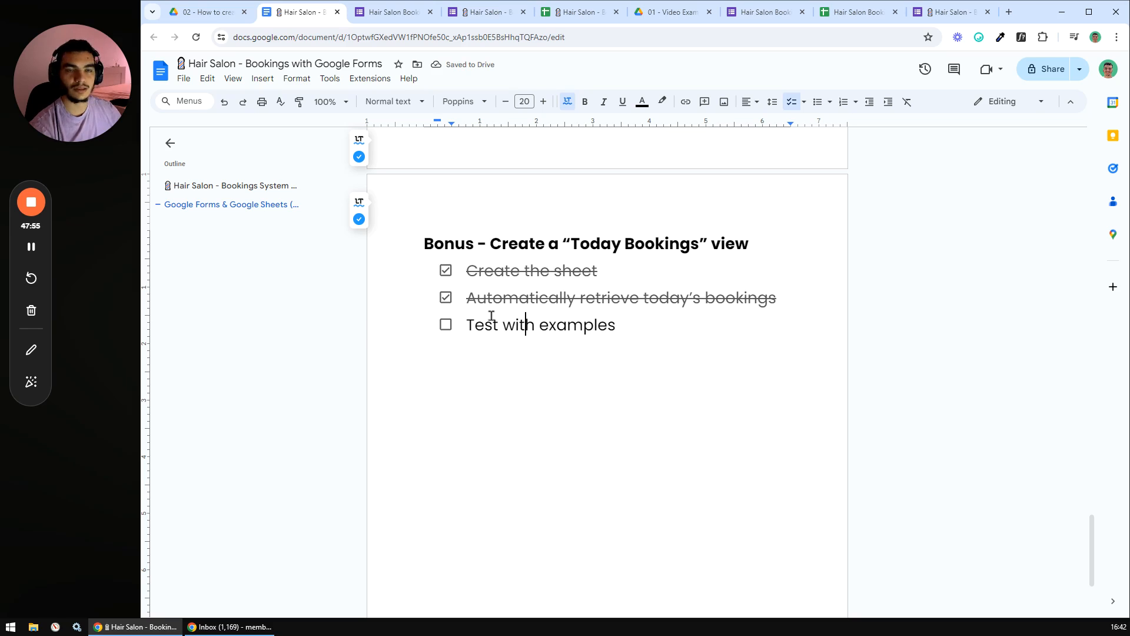
# - Start a new form response and fill in the email, placeholder names and email address
pyautogui.click(396, 17)
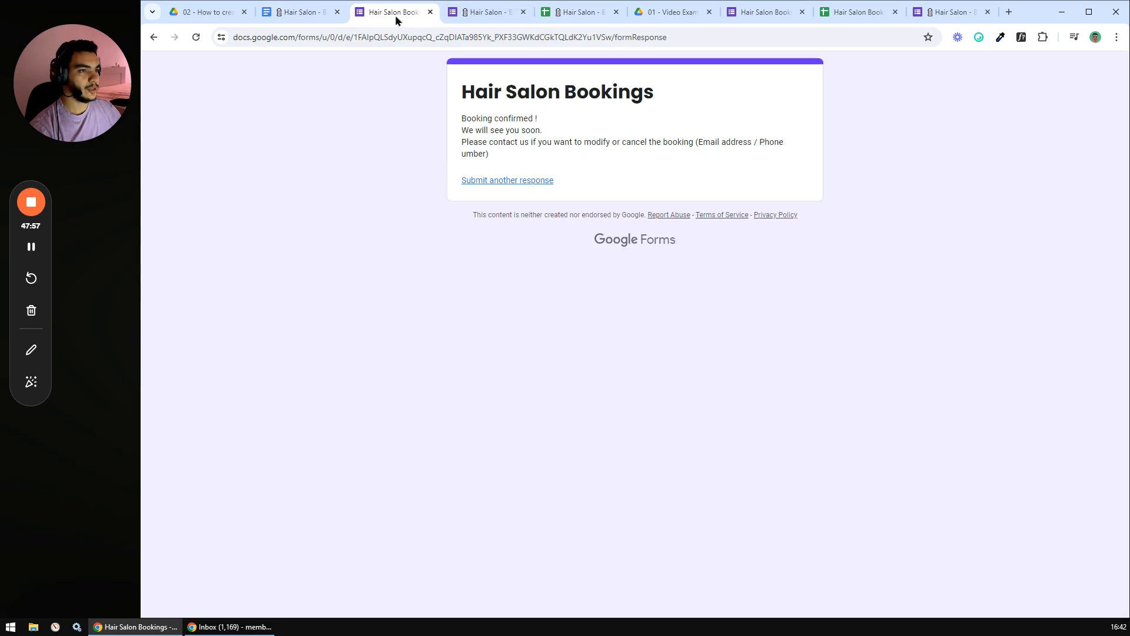
pyautogui.click(495, 183)
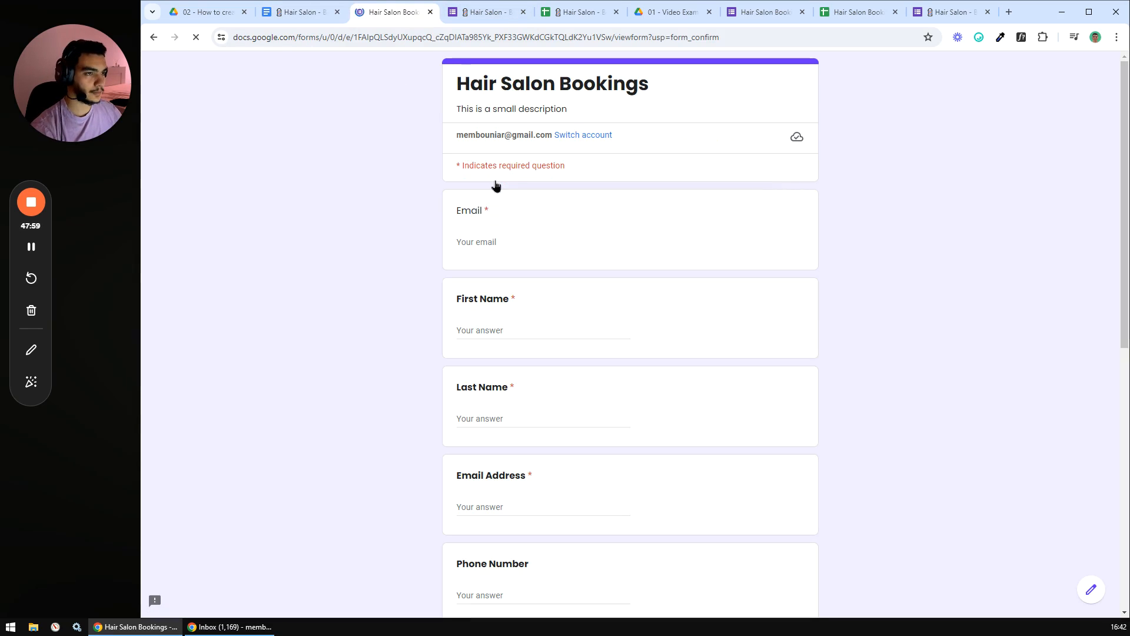
pyautogui.click(488, 241)
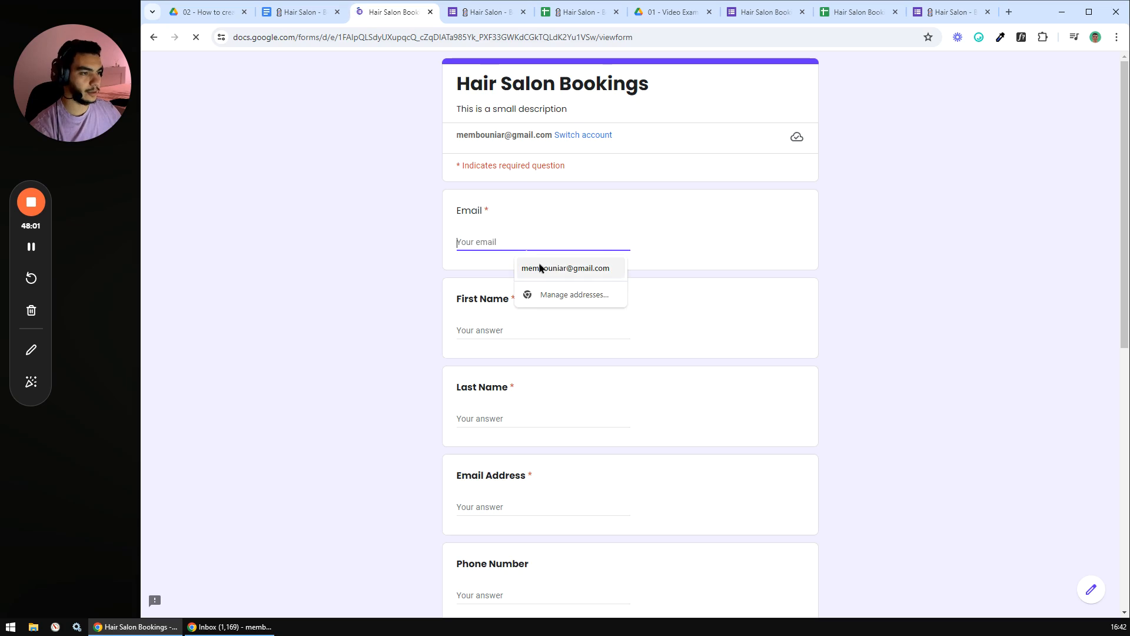
pyautogui.tripleClick(511, 245)
pyautogui.hotkey('ctrl', 'c')
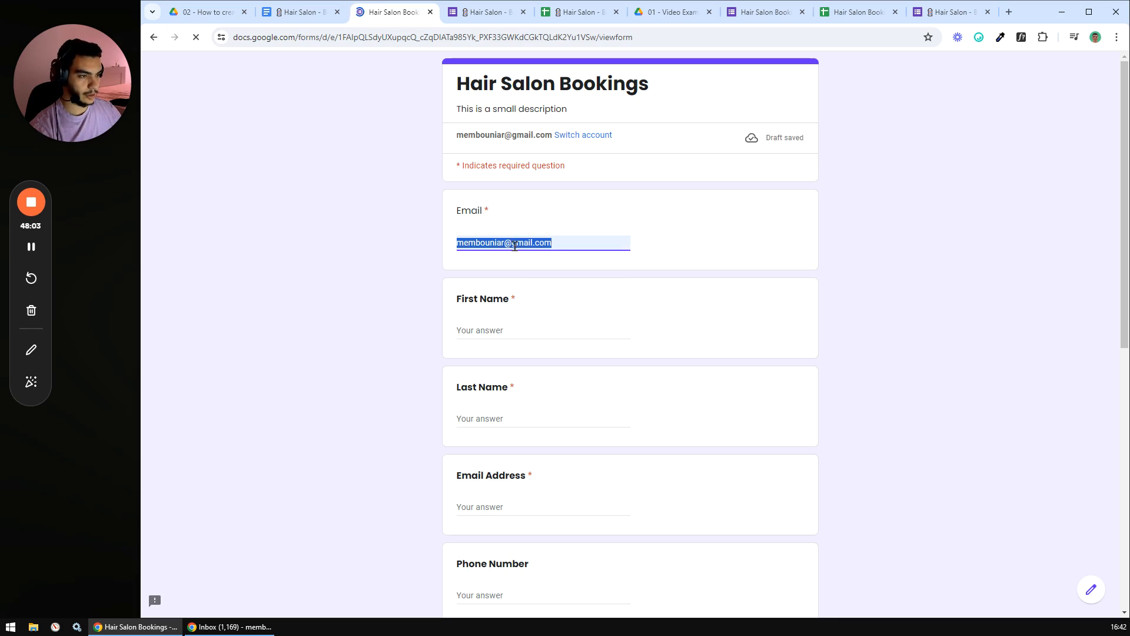
pyautogui.click(497, 321)
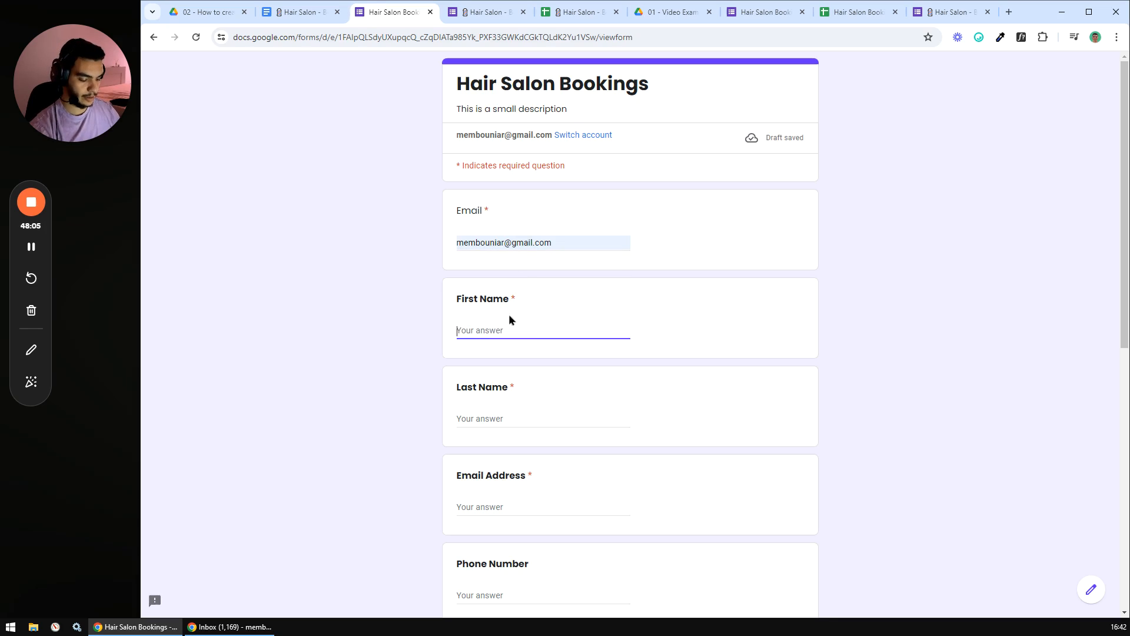
pyautogui.write('Firsttttt')
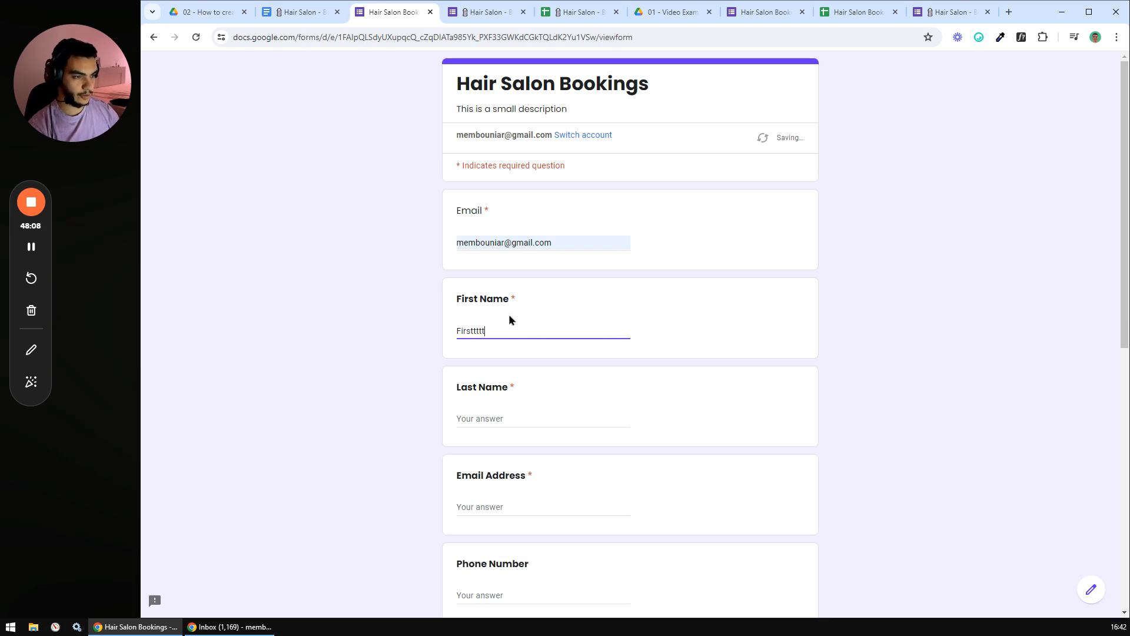
pyautogui.click(504, 419)
pyautogui.write('Lastttt')
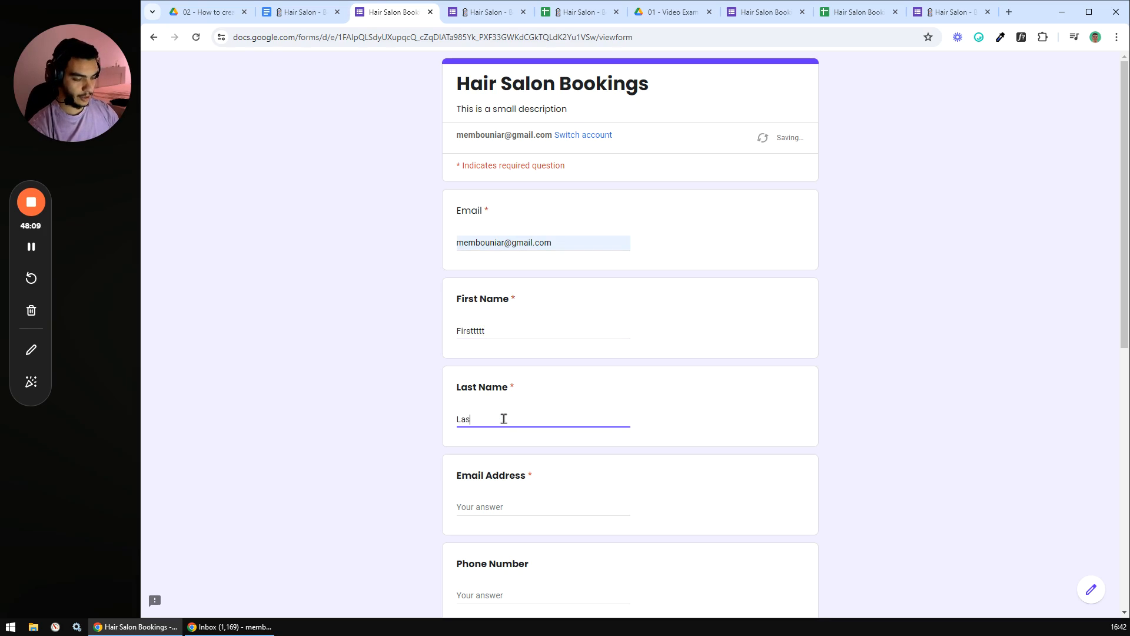
pyautogui.click(489, 507)
pyautogui.hotkey('ctrl', 'v')
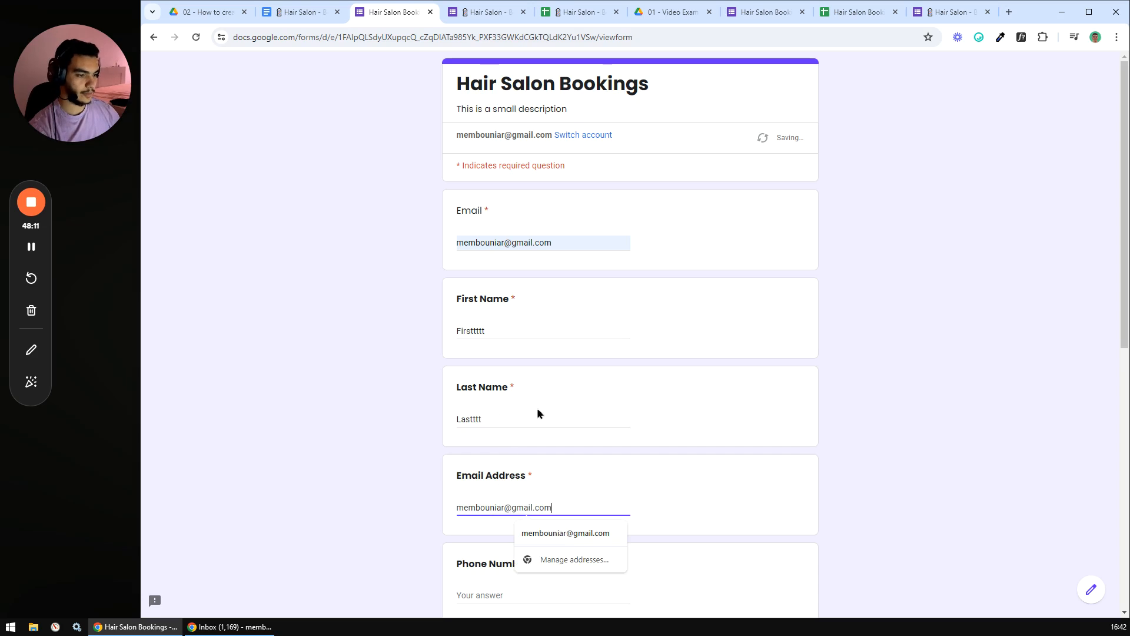
# - Book 9 May 2024 for Haircut + Styling, submit, and open another blank form
pyautogui.scroll(-3, 542, 412)
pyautogui.scroll(-4, 512, 419)
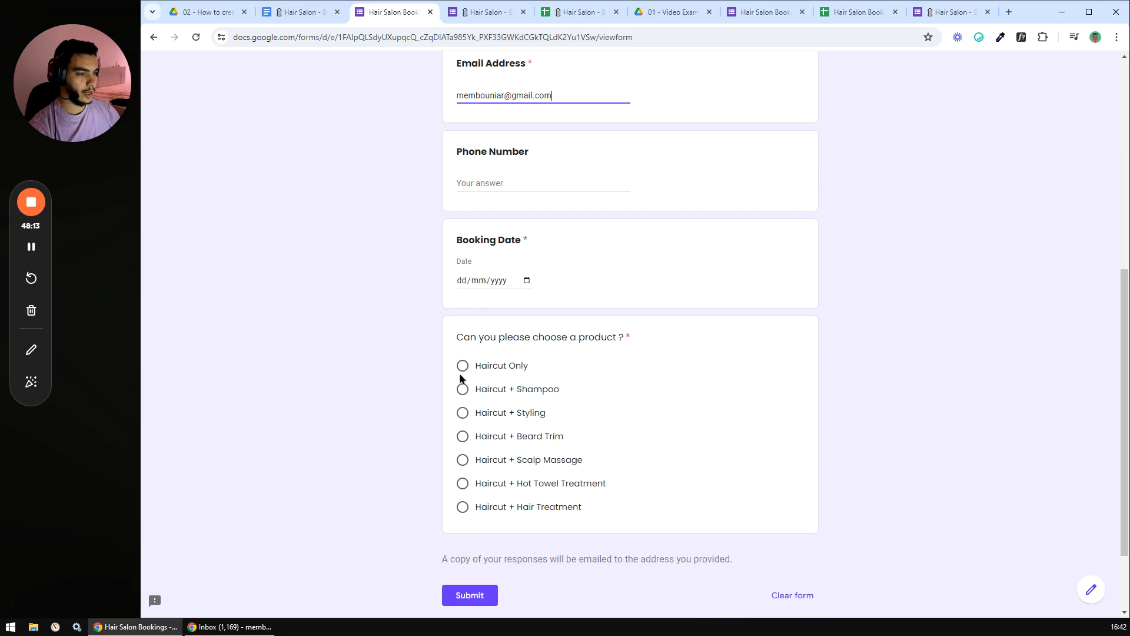
pyautogui.click(527, 281)
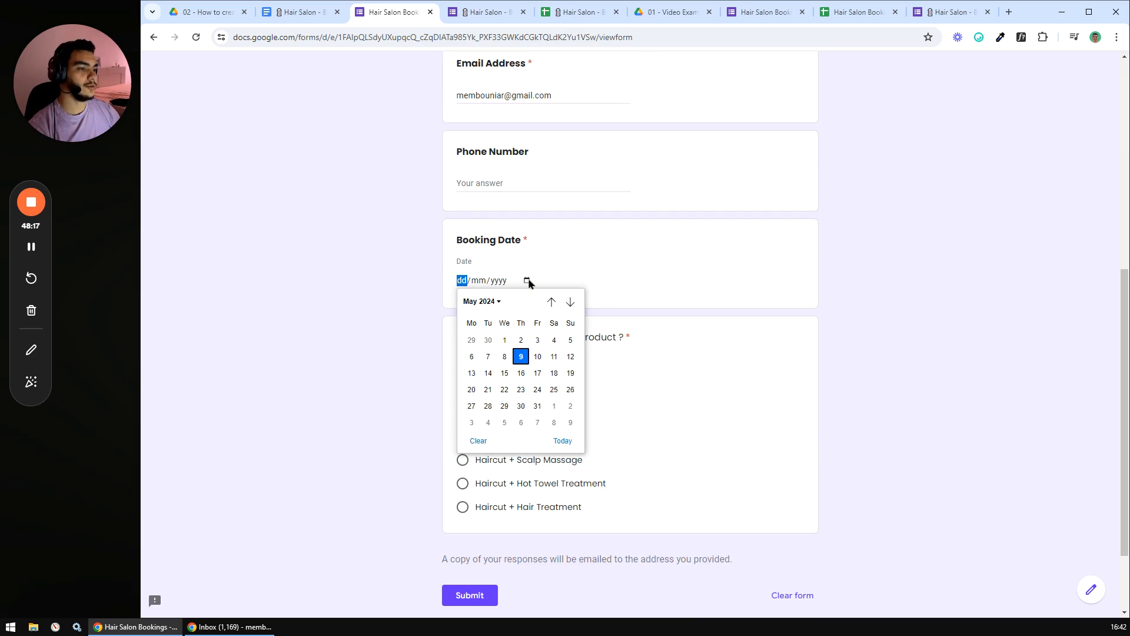
pyautogui.click(522, 357)
pyautogui.scroll(-1, 528, 361)
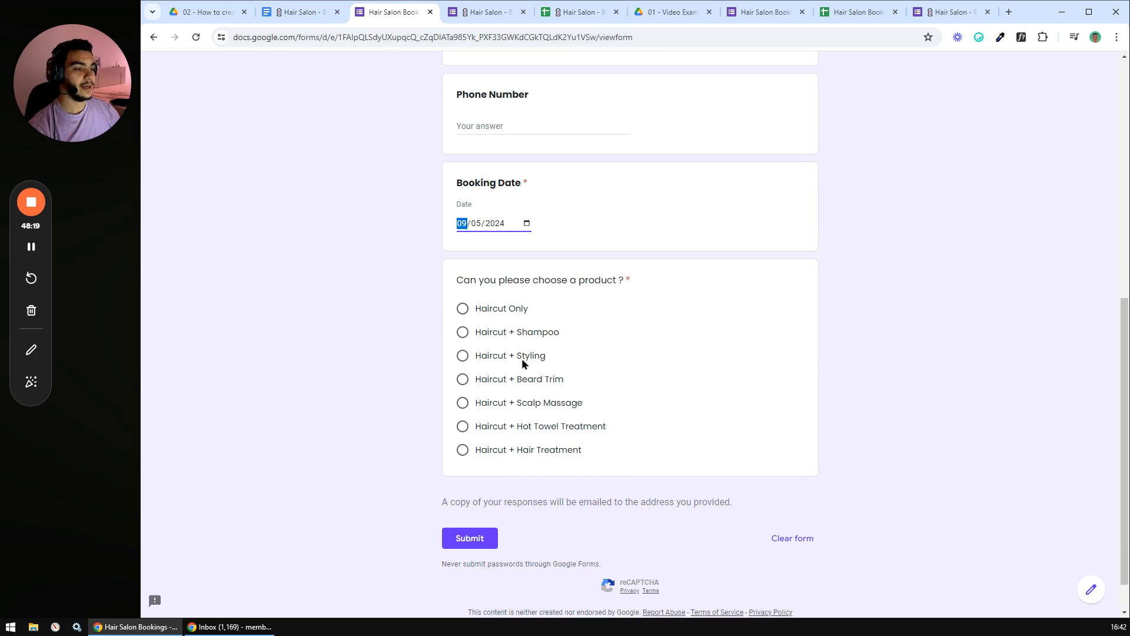
pyautogui.click(463, 354)
pyautogui.click(470, 537)
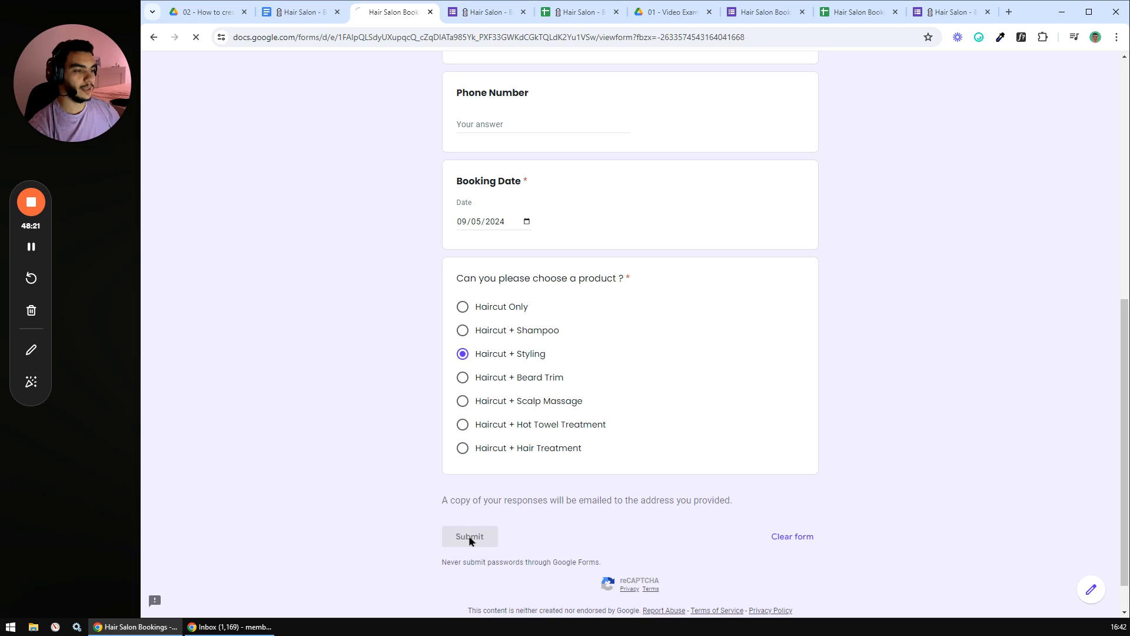
pyautogui.click(533, 181)
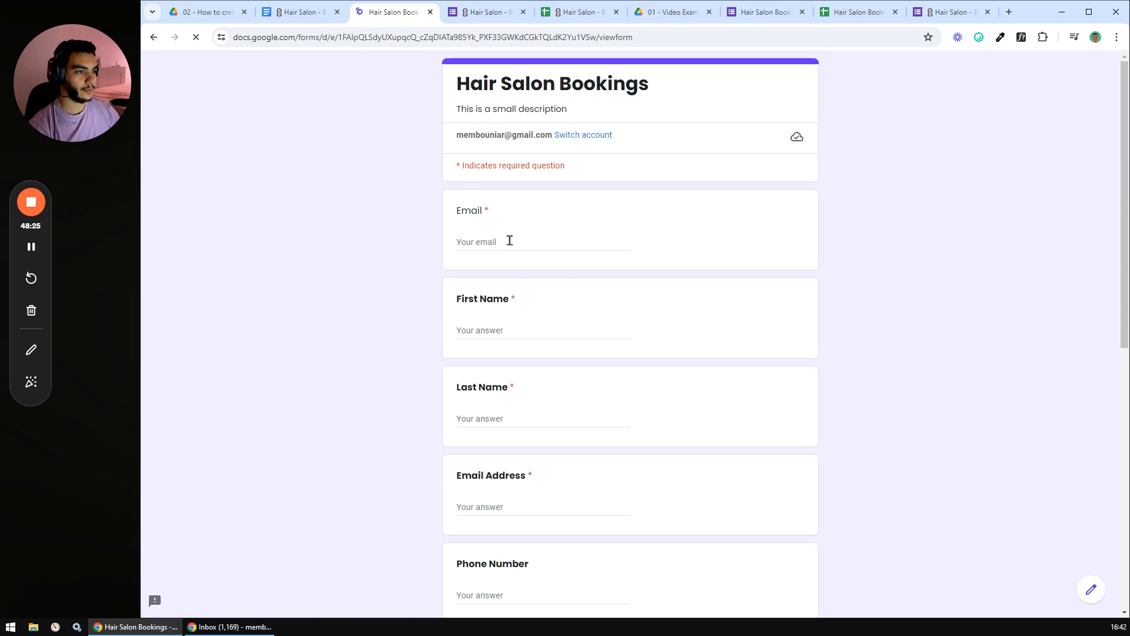
# - Fill in the suggested email, placeholder first and last names, and email address
pyautogui.click(510, 241)
pyautogui.click(529, 266)
pyautogui.click(493, 329)
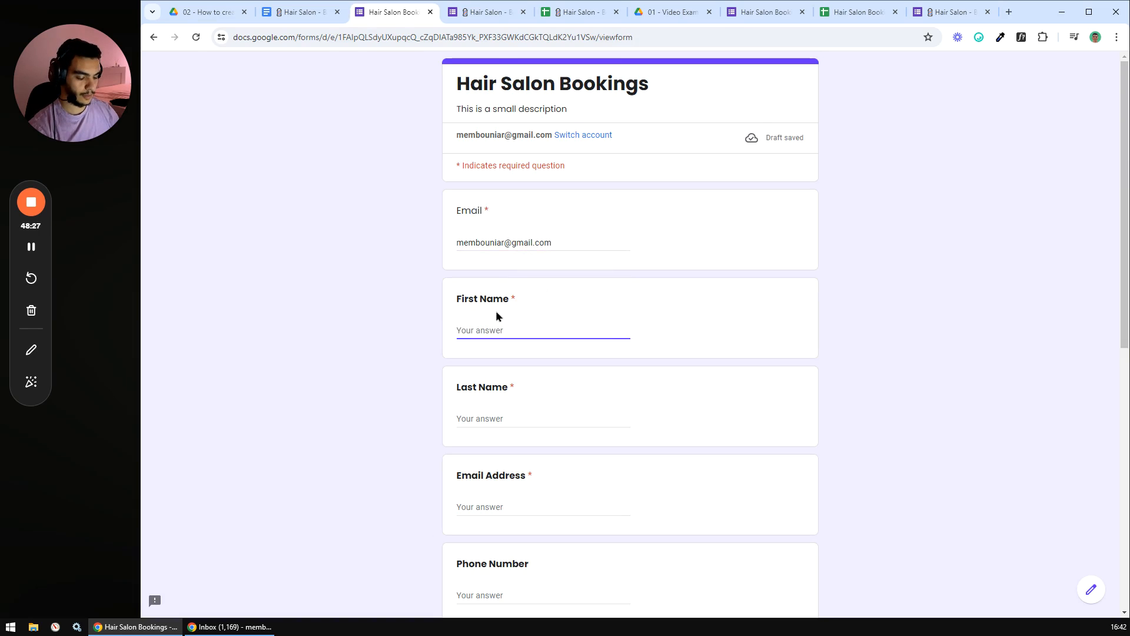
pyautogui.write('ffff')
pyautogui.click(492, 420)
pyautogui.write('dsdsdsd')
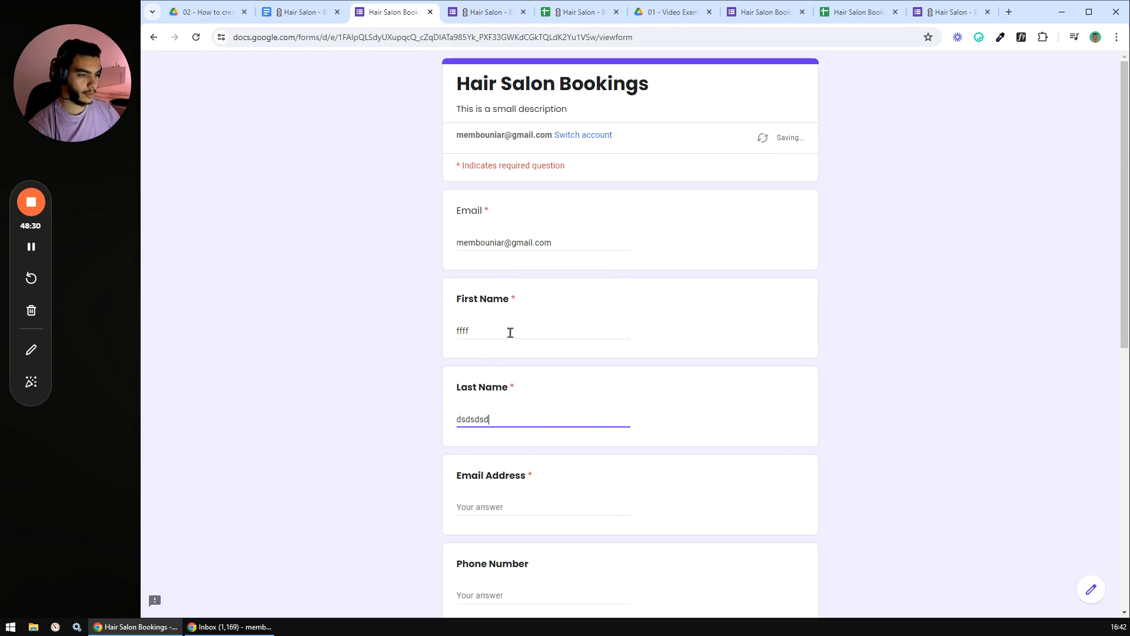
pyautogui.scroll(-3, 509, 341)
pyautogui.click(505, 330)
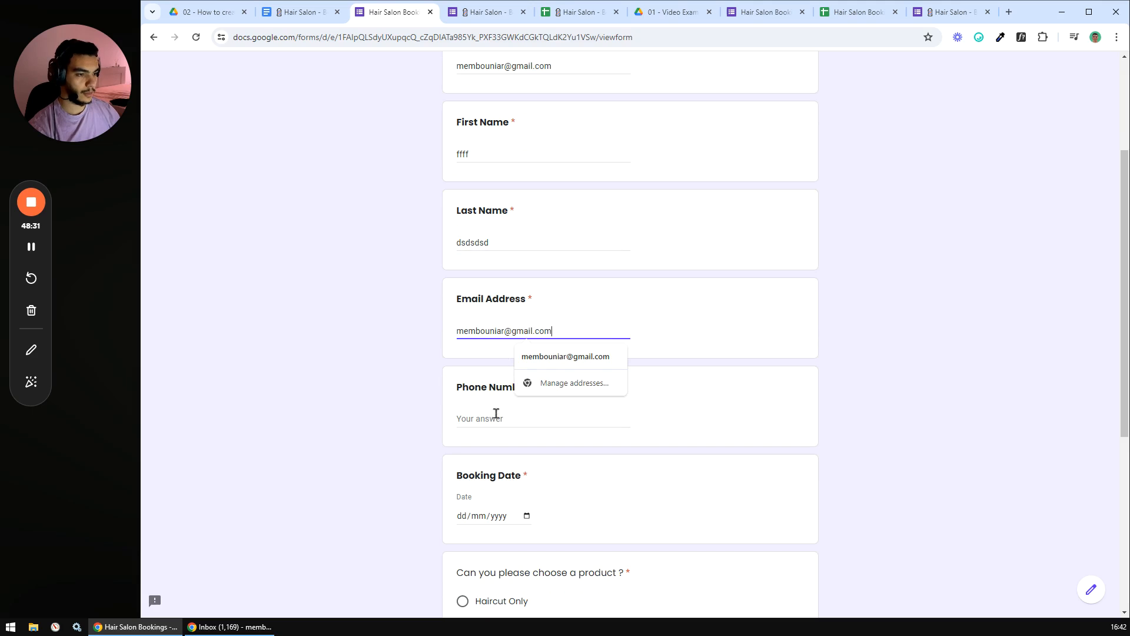
# - Set the booking date to 13 June 2024, choose Haircut + Styling, and submit
pyautogui.scroll(-2, 496, 410)
pyautogui.click(526, 398)
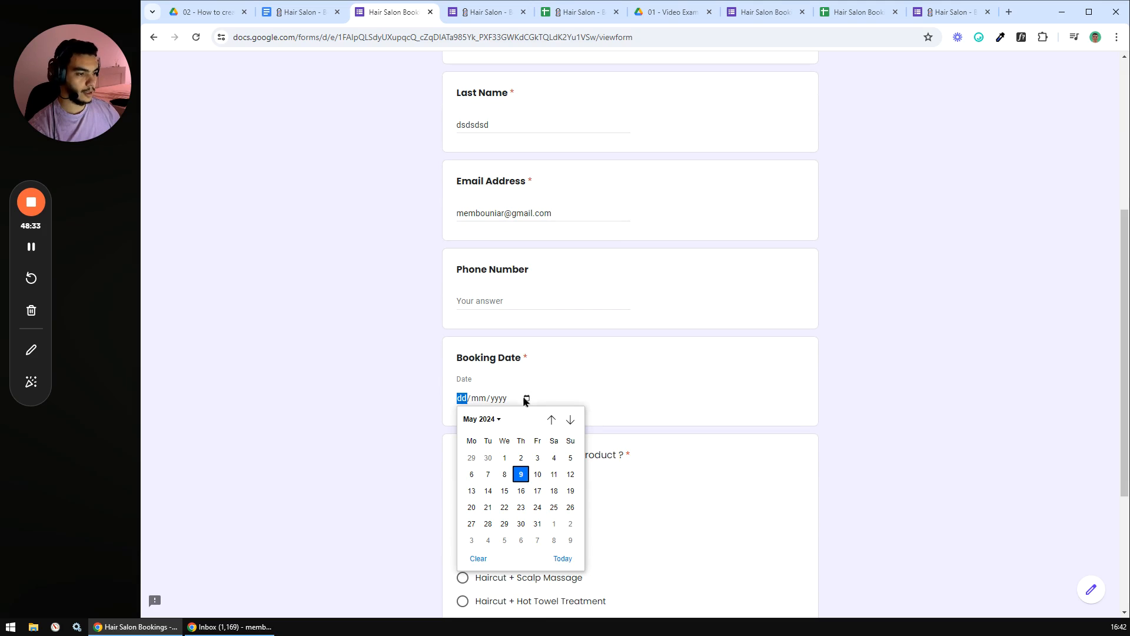
pyautogui.click(571, 419)
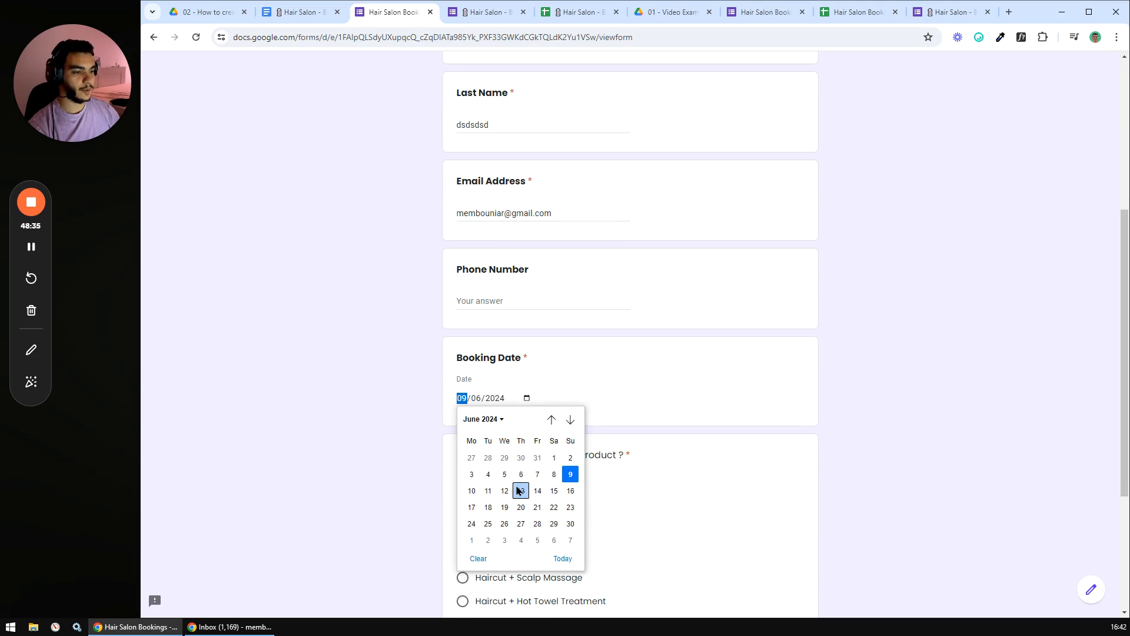
pyautogui.click(521, 490)
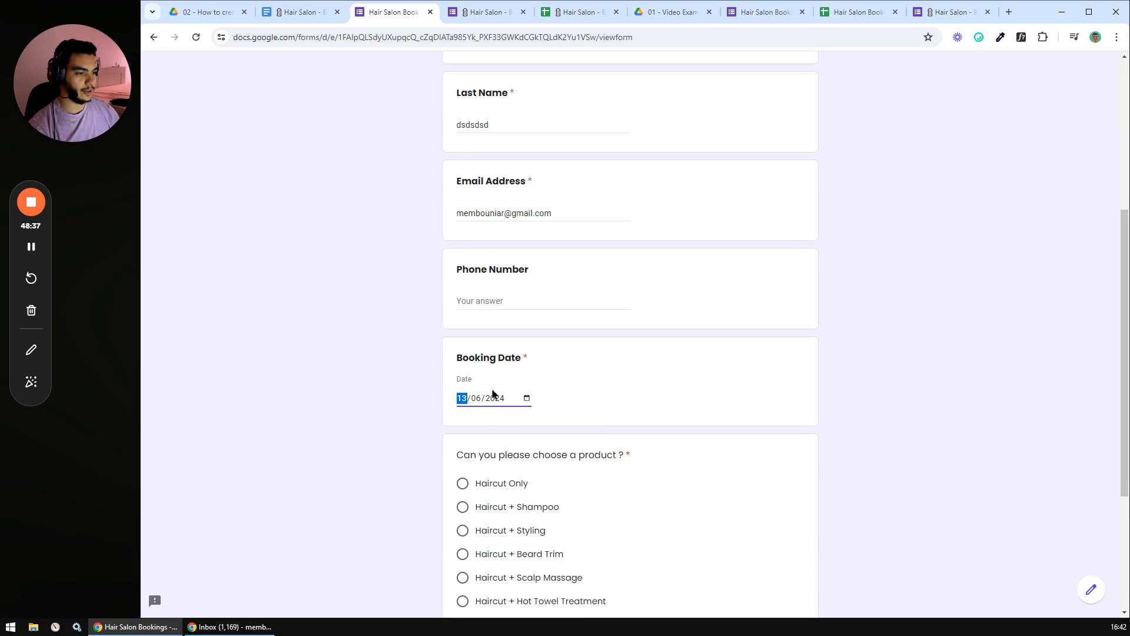
pyautogui.scroll(-3, 493, 387)
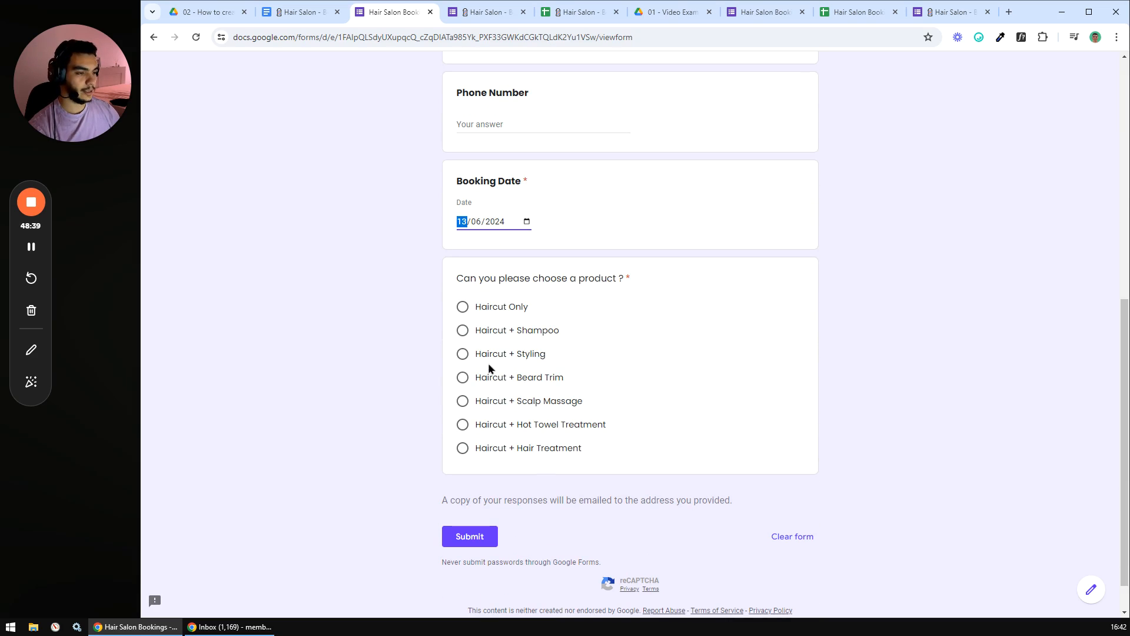
pyautogui.click(468, 355)
pyautogui.click(469, 536)
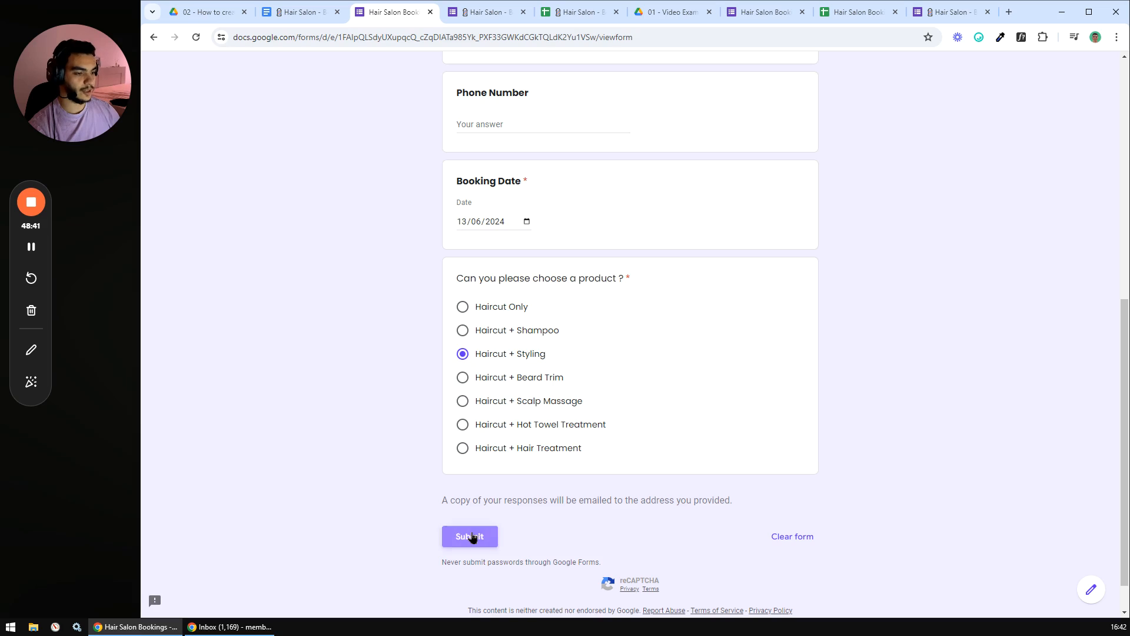
# - In the spreadsheet, check that the new 6/13/2024 booking appears in rows 5–6 of All Bookings
pyautogui.click(838, 15)
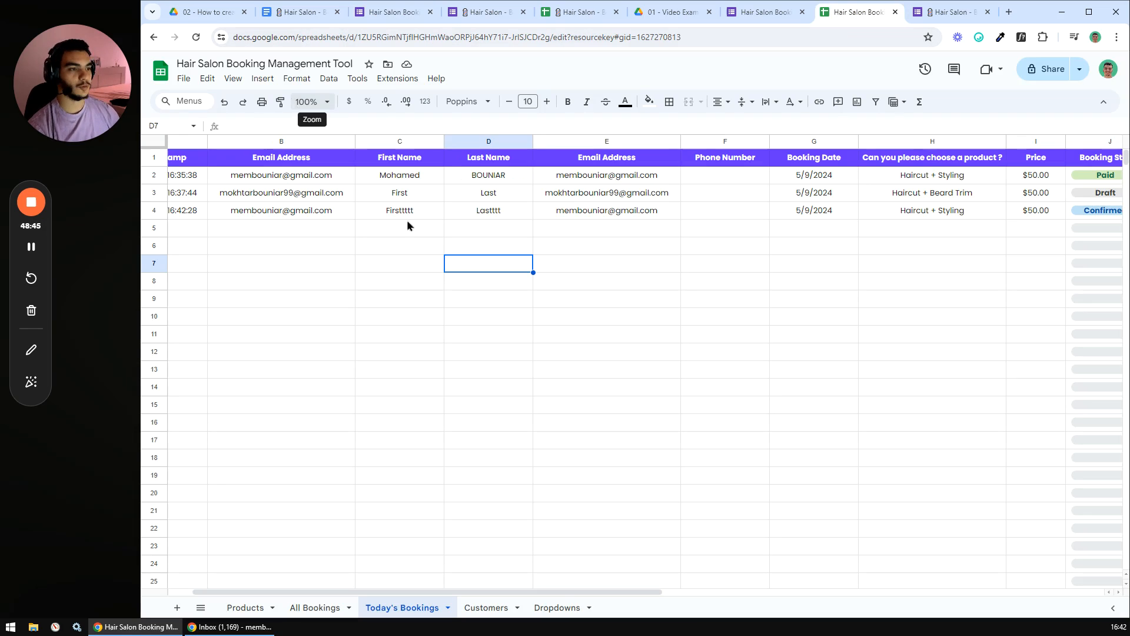
pyautogui.click(311, 608)
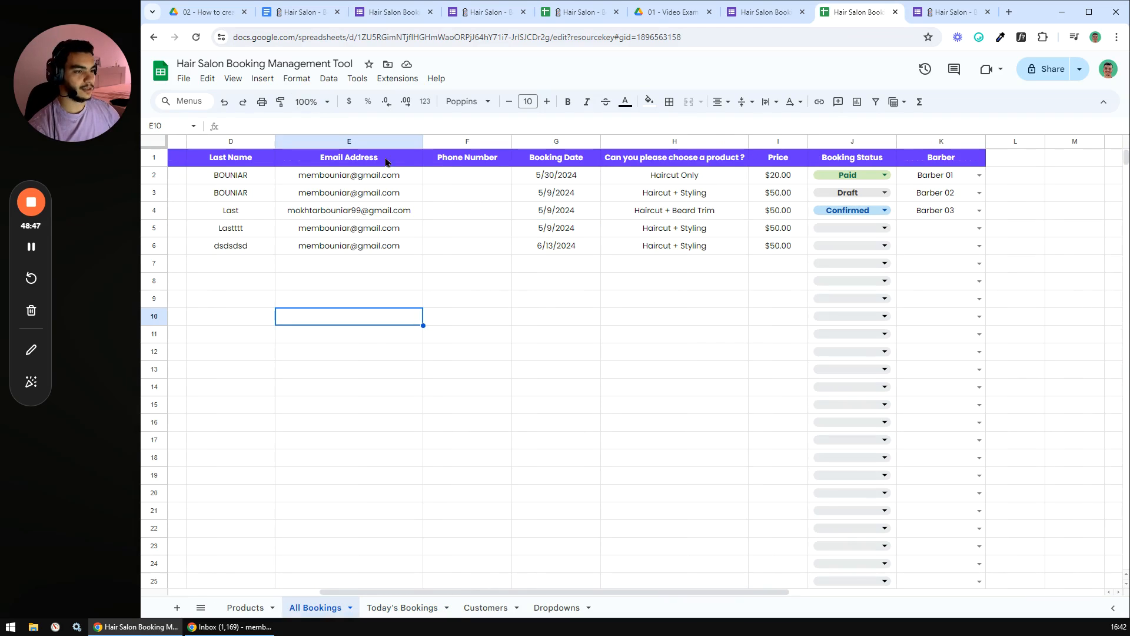
pyautogui.moveTo(150, 231); pyautogui.dragTo(156, 245)
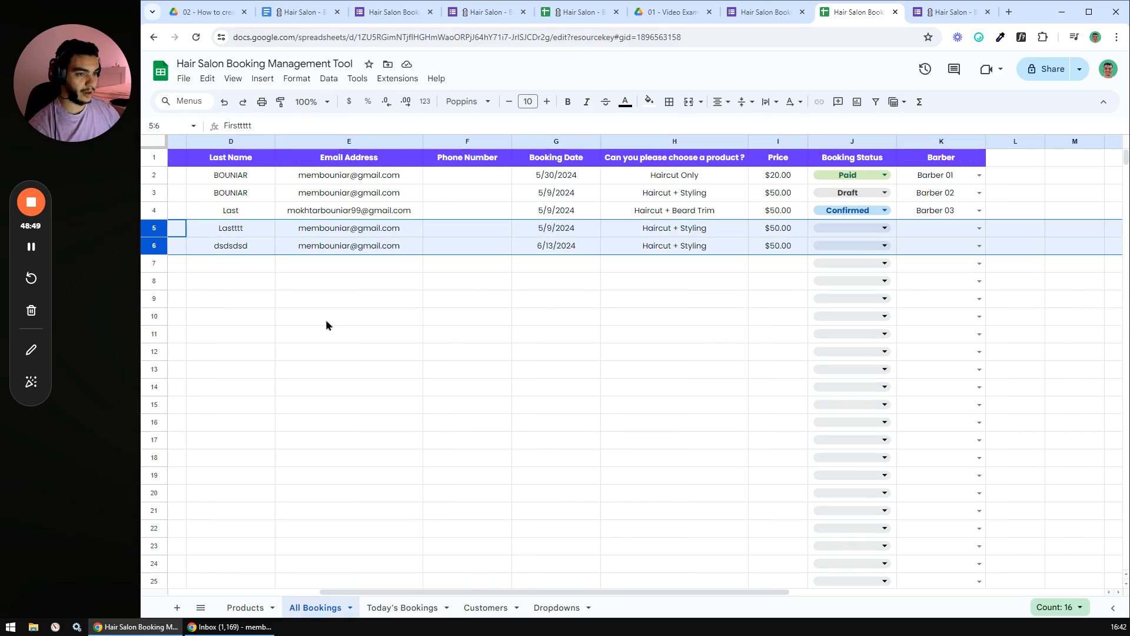
pyautogui.moveTo(609, 591); pyautogui.dragTo(715, 584)
# - Verify Today's Bookings still lists only the three 5/9/2024 entries
pyautogui.click(399, 613)
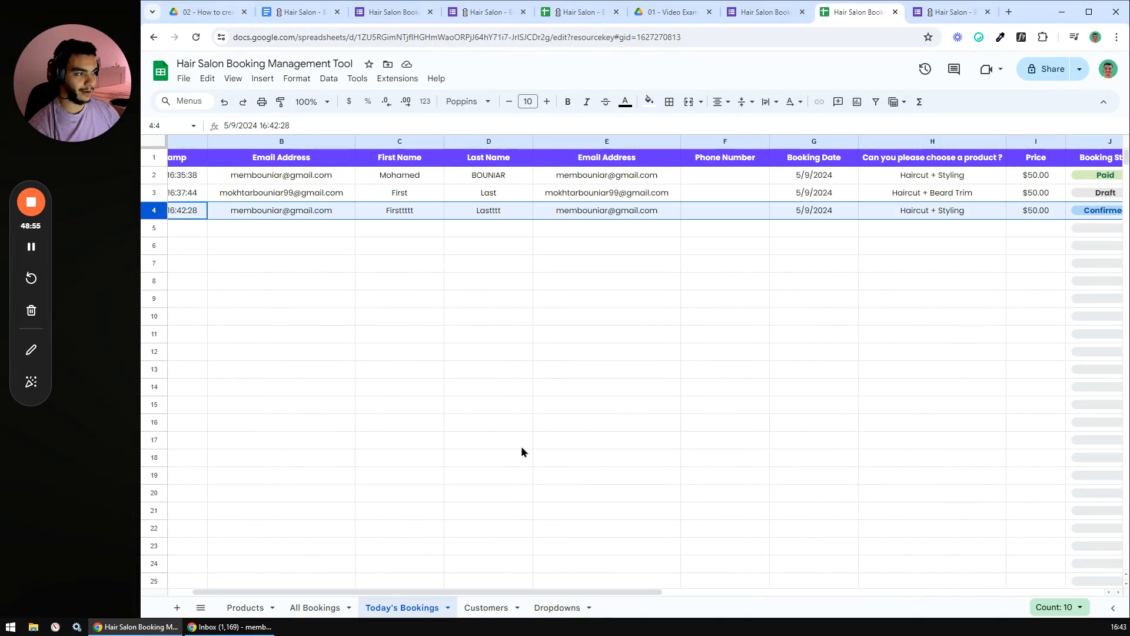
pyautogui.moveTo(537, 592); pyautogui.dragTo(368, 595)
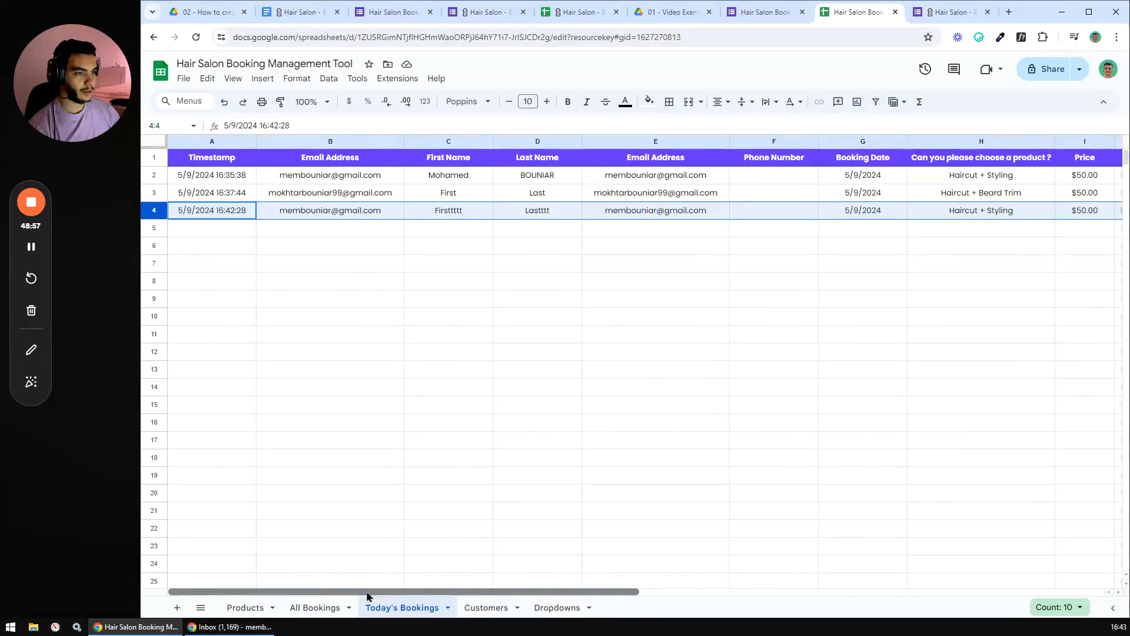
pyautogui.click(32, 248)
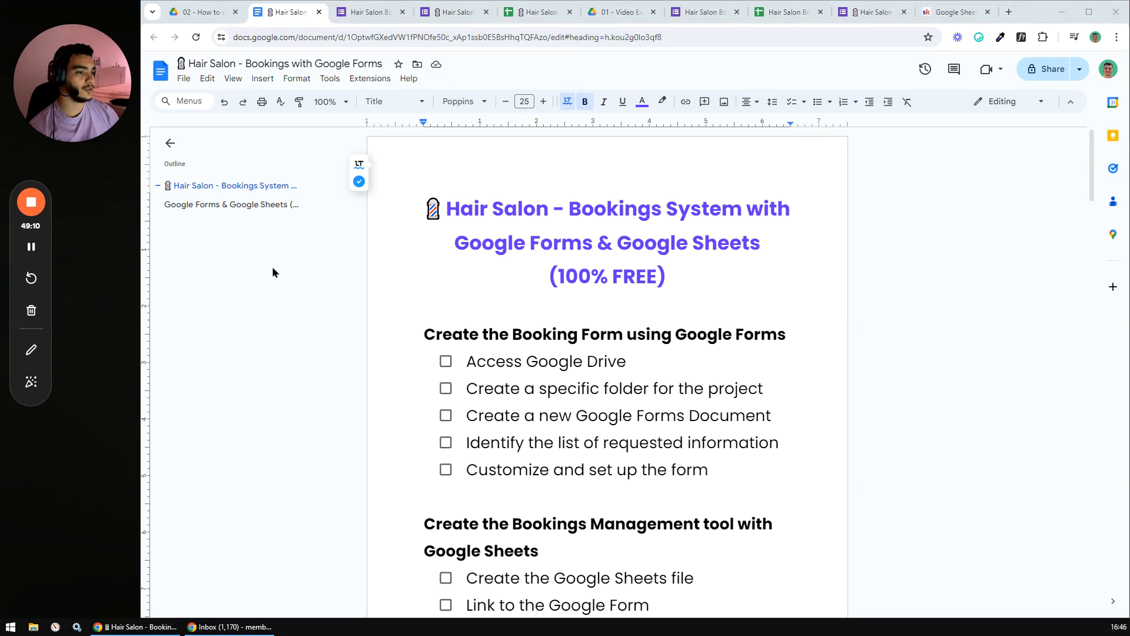
pyautogui.moveTo(1093, 139); pyautogui.dragTo(1093, 199)
pyautogui.scroll(-15, 689, 333)
pyautogui.scroll(2, 526, 252)
pyautogui.scroll(-2, 507, 268)
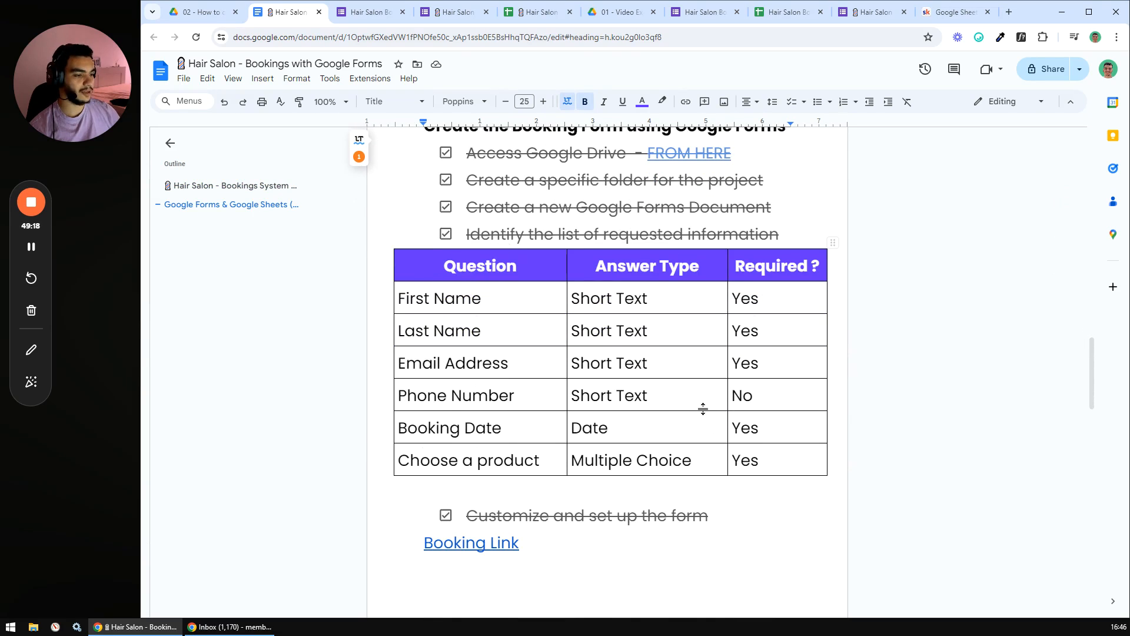
pyautogui.scroll(-4, 706, 405)
pyautogui.scroll(-4, 712, 401)
pyautogui.scroll(1, 719, 392)
pyautogui.scroll(2, 718, 392)
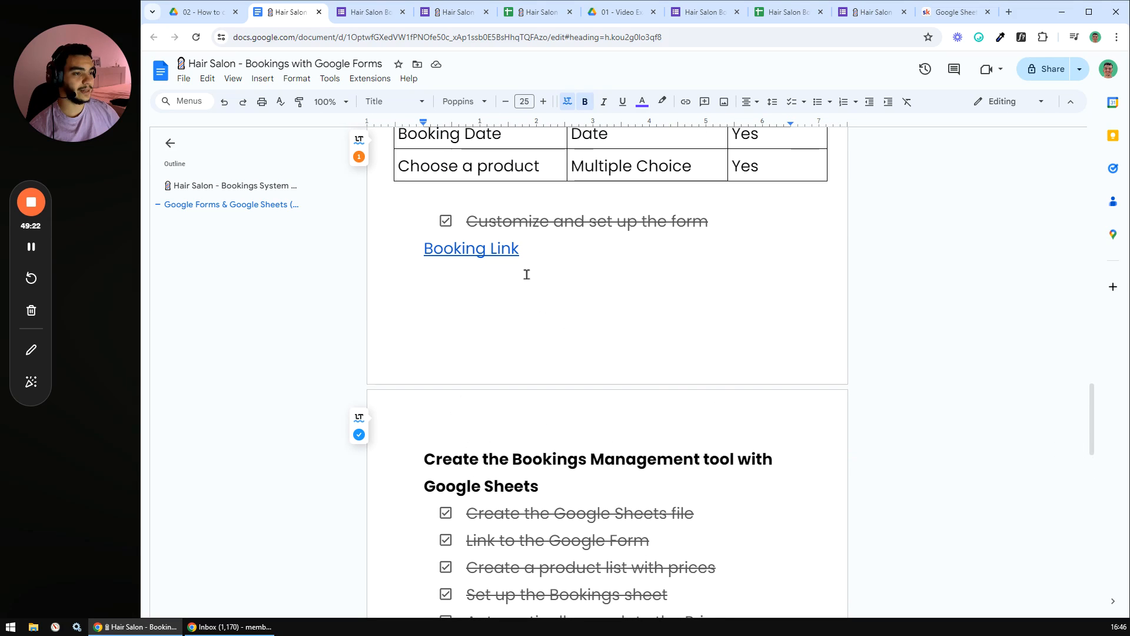
pyautogui.scroll(-4, 589, 283)
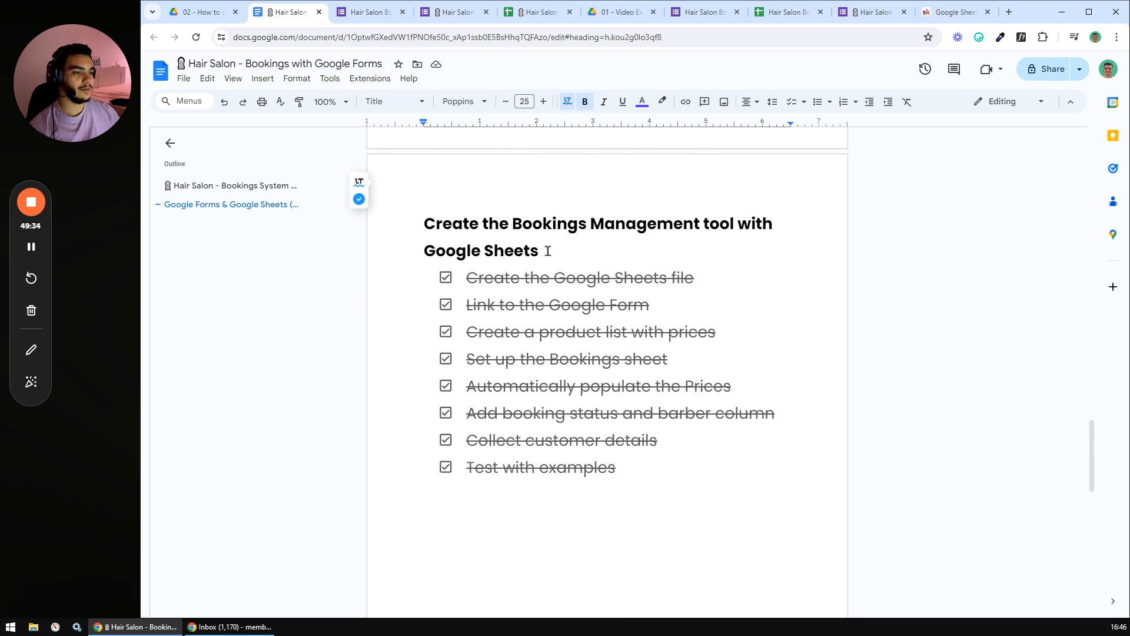
pyautogui.scroll(-1, 651, 339)
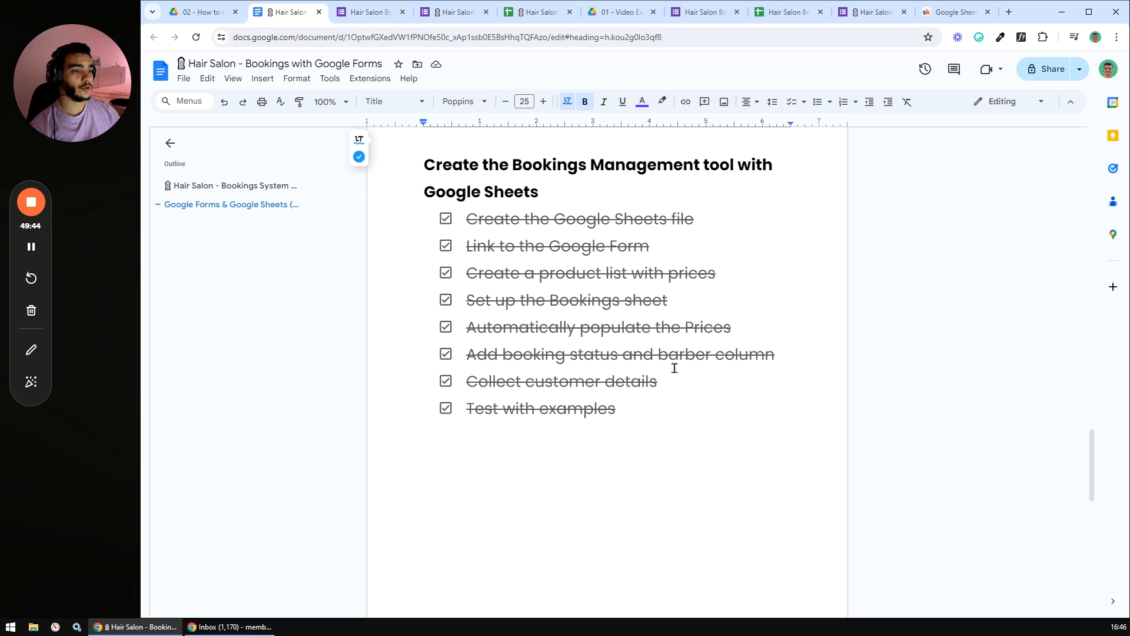
pyautogui.scroll(-6, 651, 371)
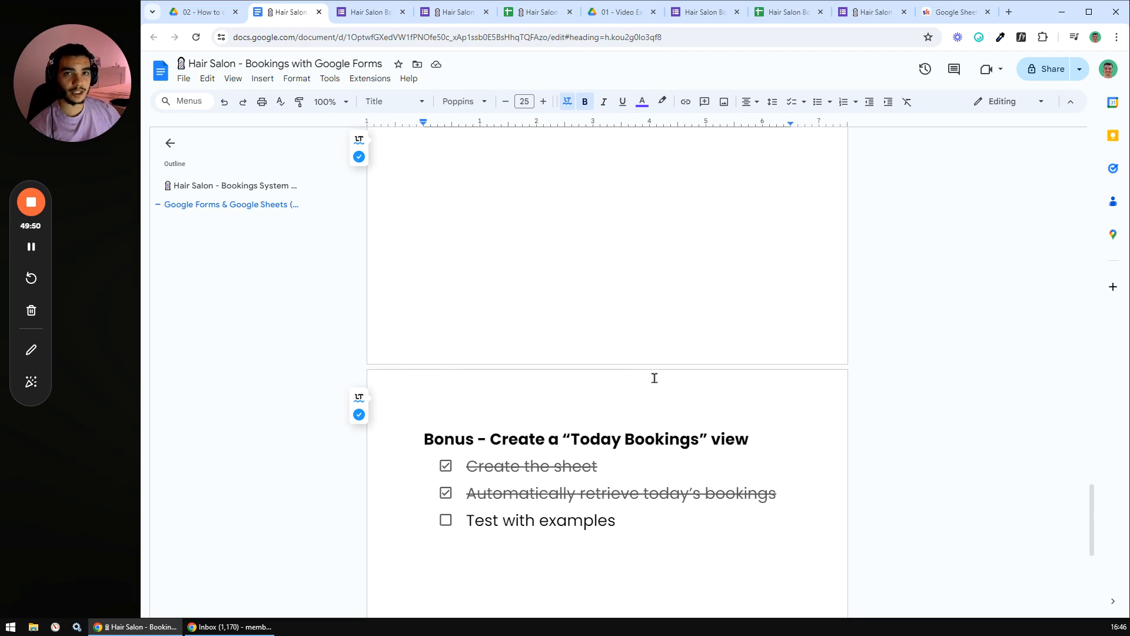
pyautogui.scroll(-2, 654, 378)
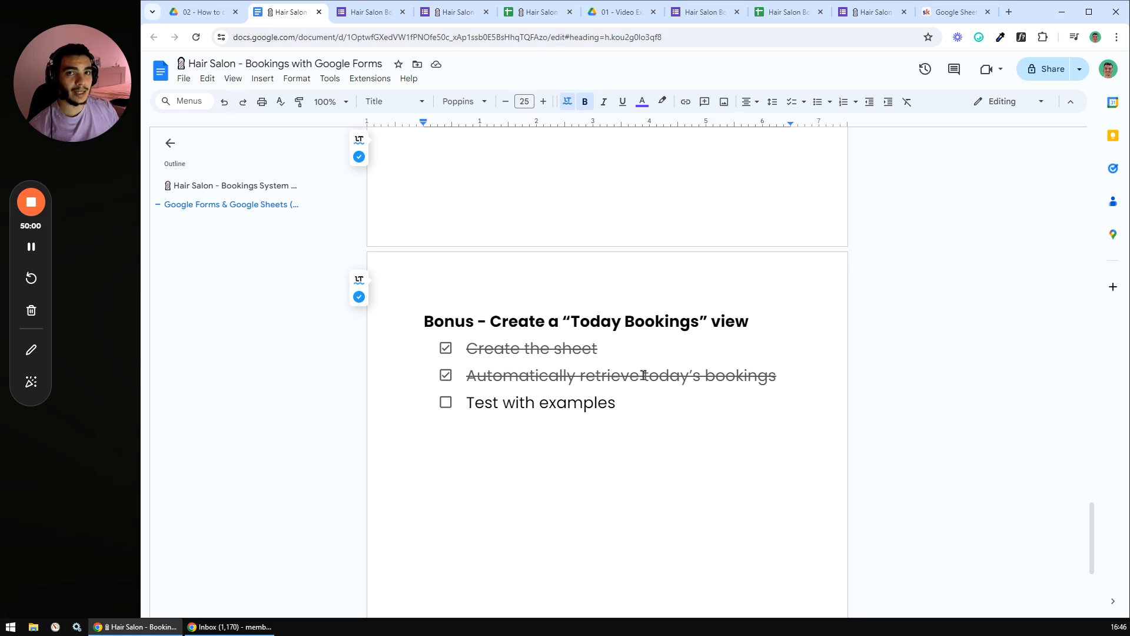
pyautogui.scroll(15, 644, 375)
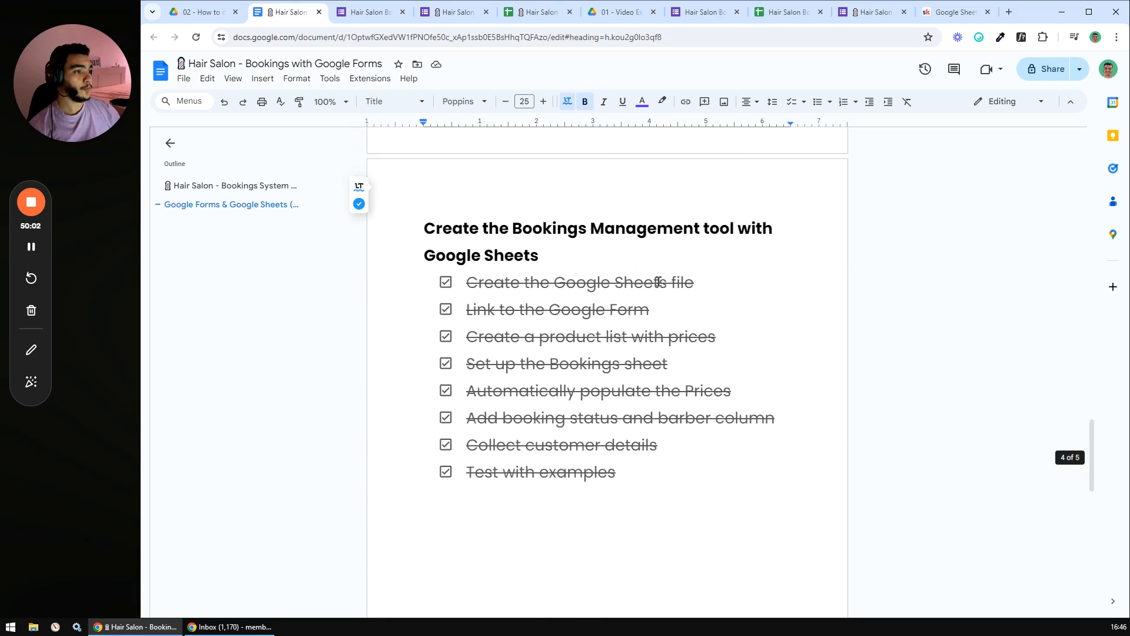
pyautogui.moveTo(1092, 352); pyautogui.dragTo(1102, 123)
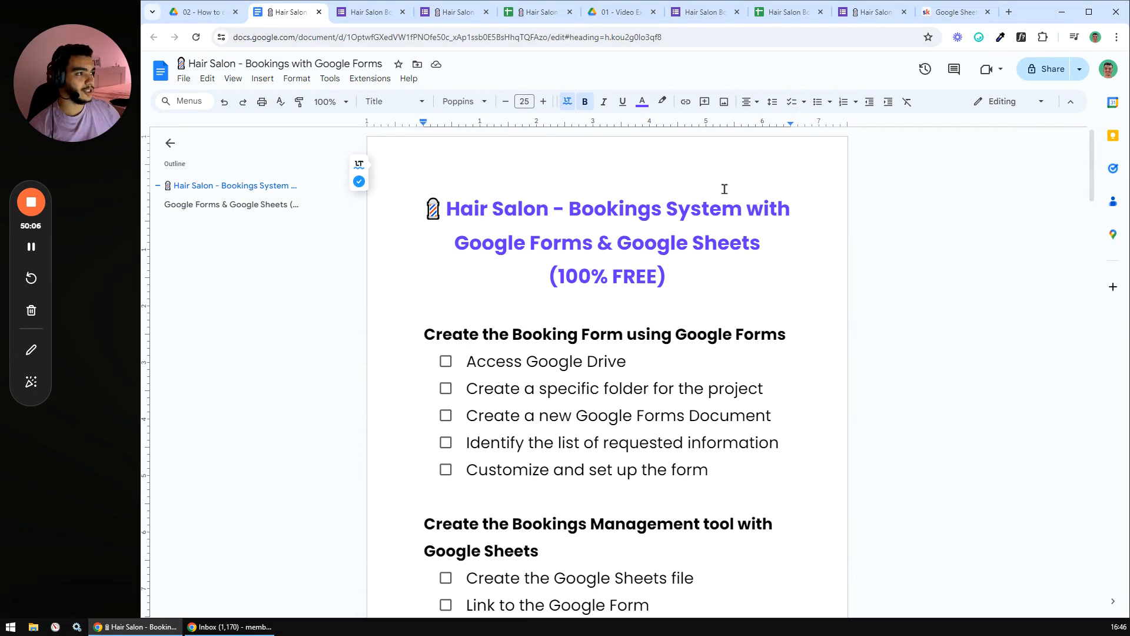
pyautogui.click(949, 11)
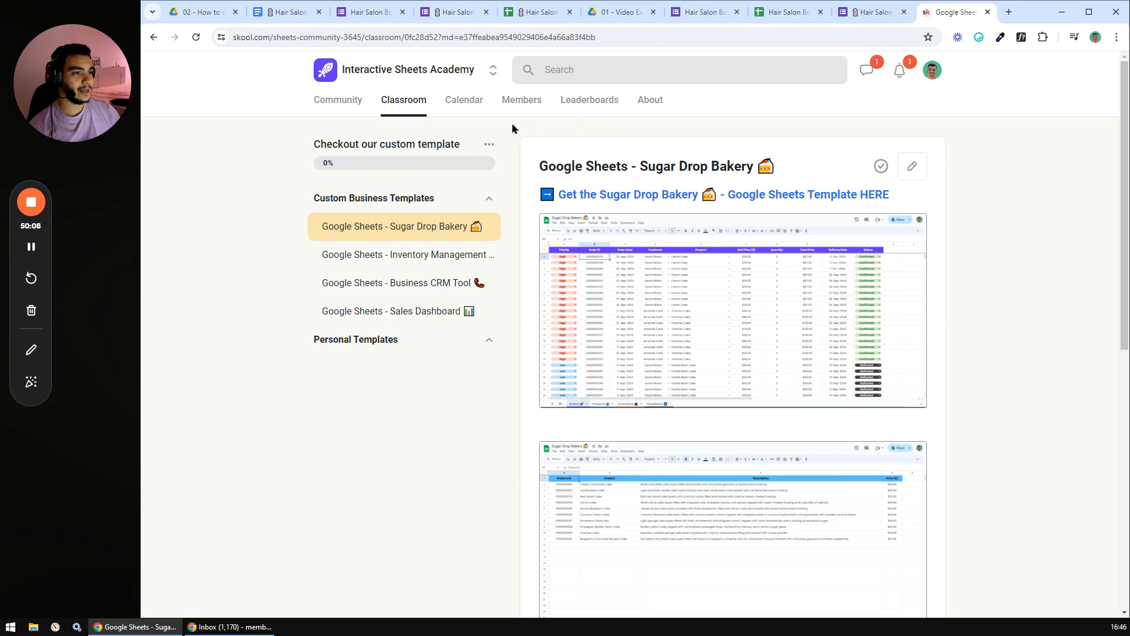
pyautogui.click(346, 107)
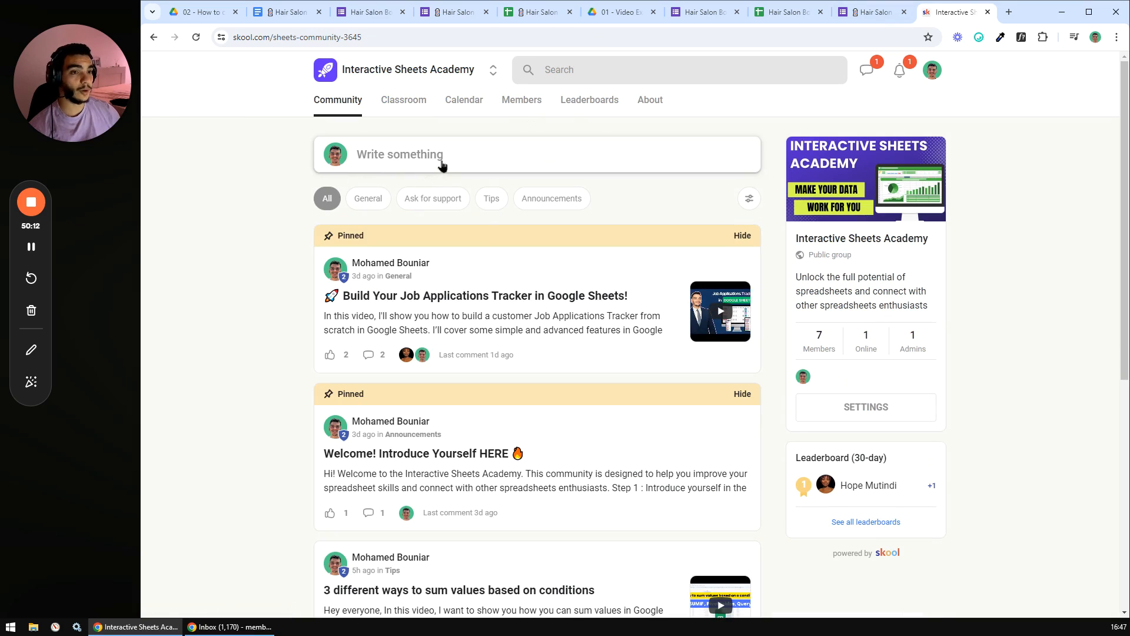
pyautogui.click(404, 100)
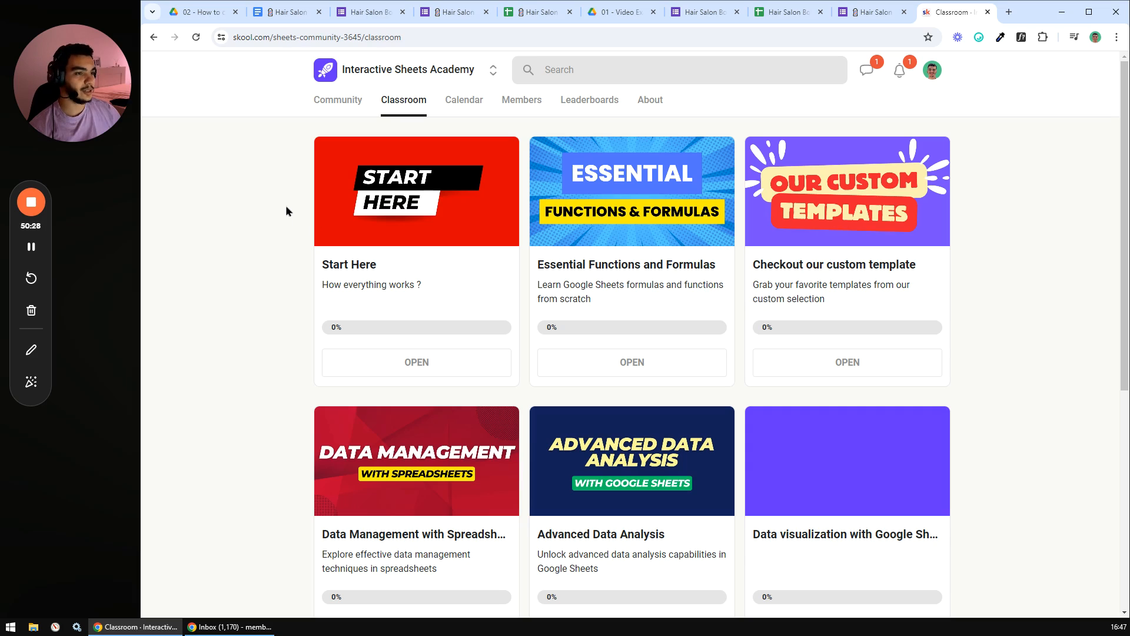
pyautogui.click(626, 198)
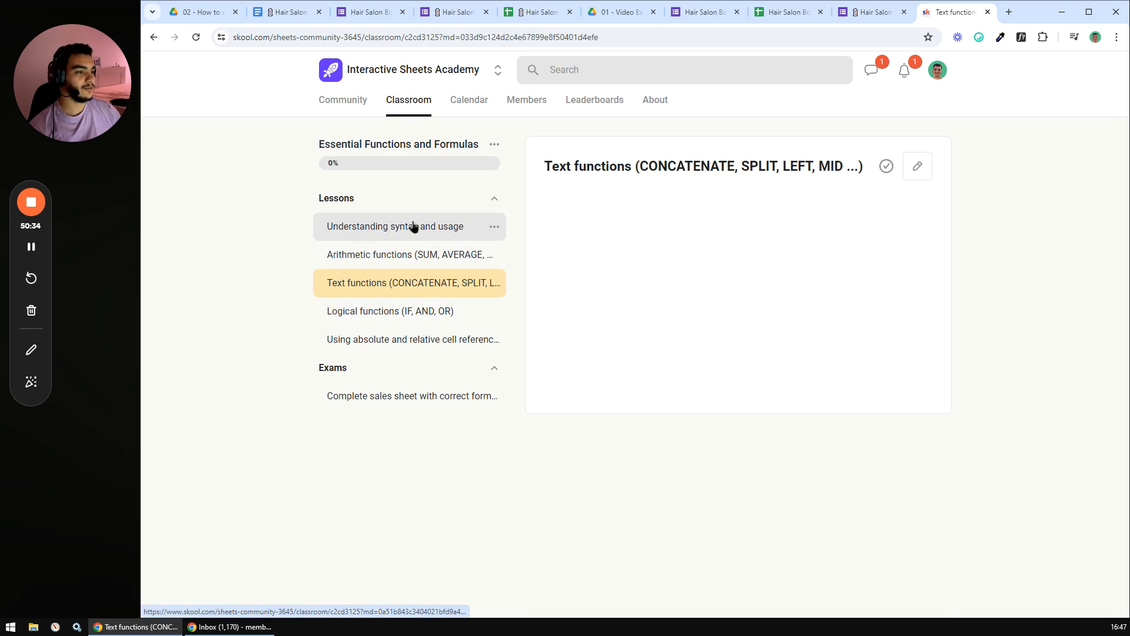
pyautogui.click(414, 226)
pyautogui.click(416, 255)
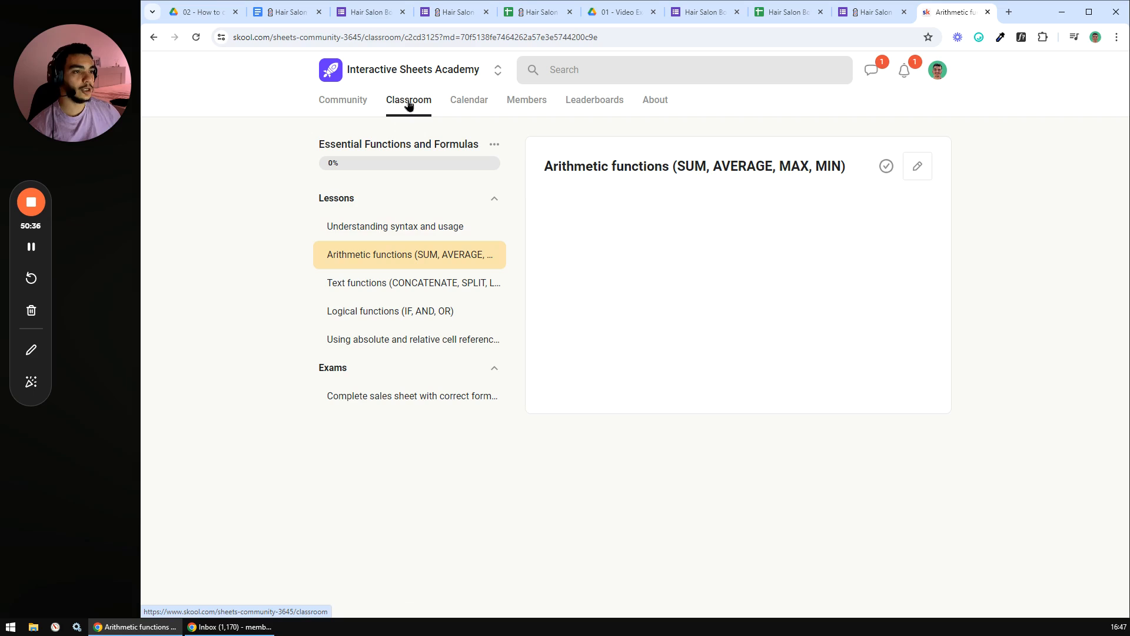
pyautogui.click(409, 105)
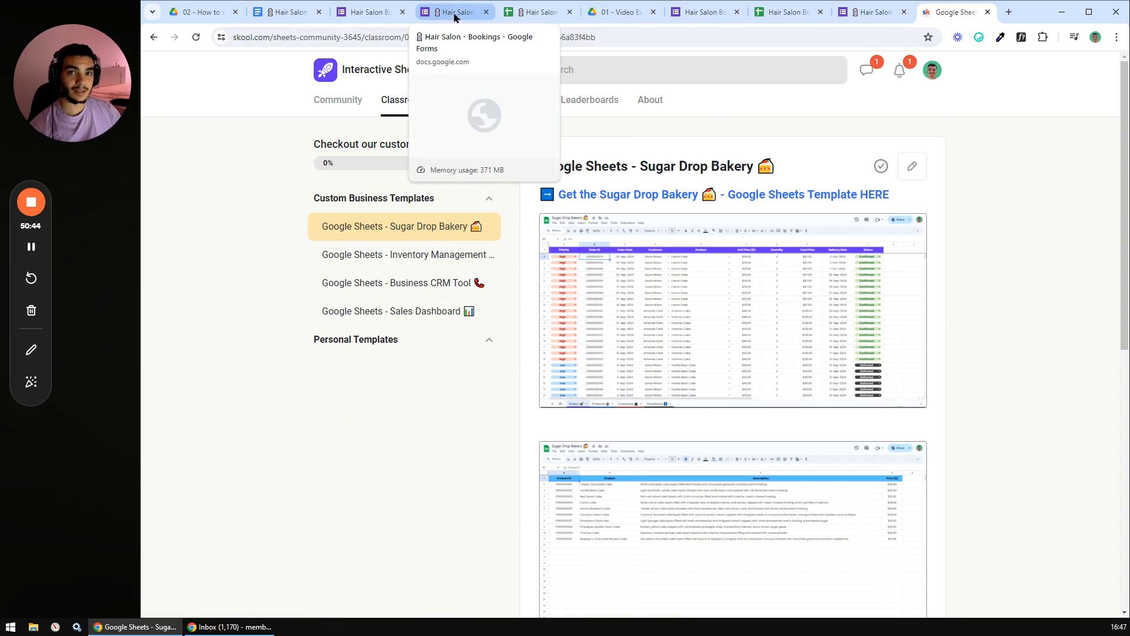
pyautogui.click(402, 109)
pyautogui.scroll(-2, 507, 194)
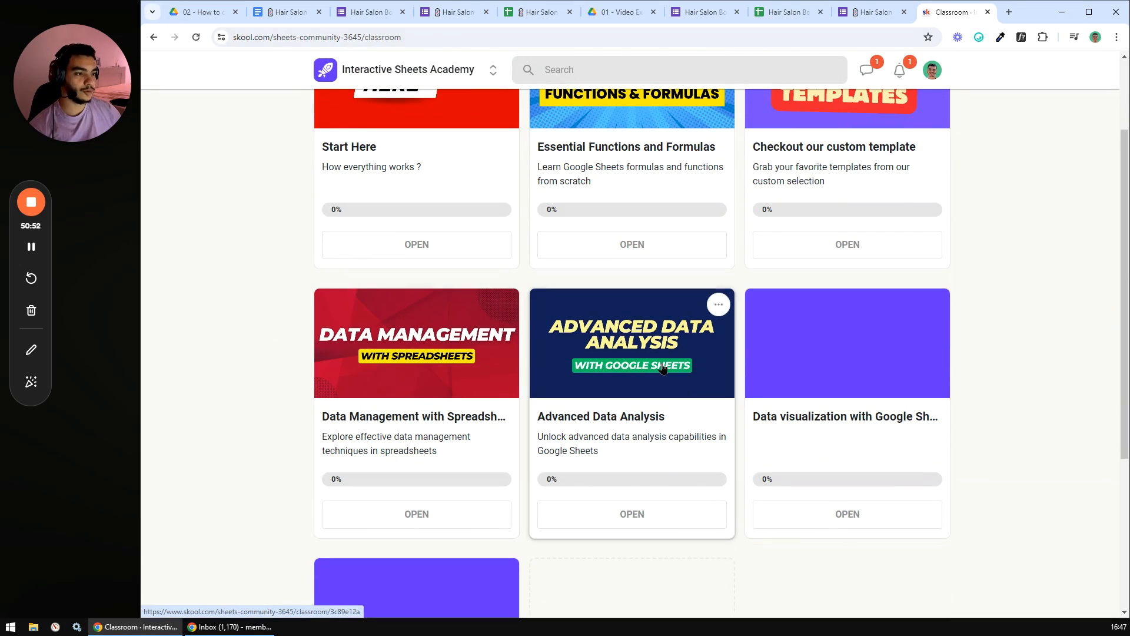
pyautogui.scroll(-3, 668, 350)
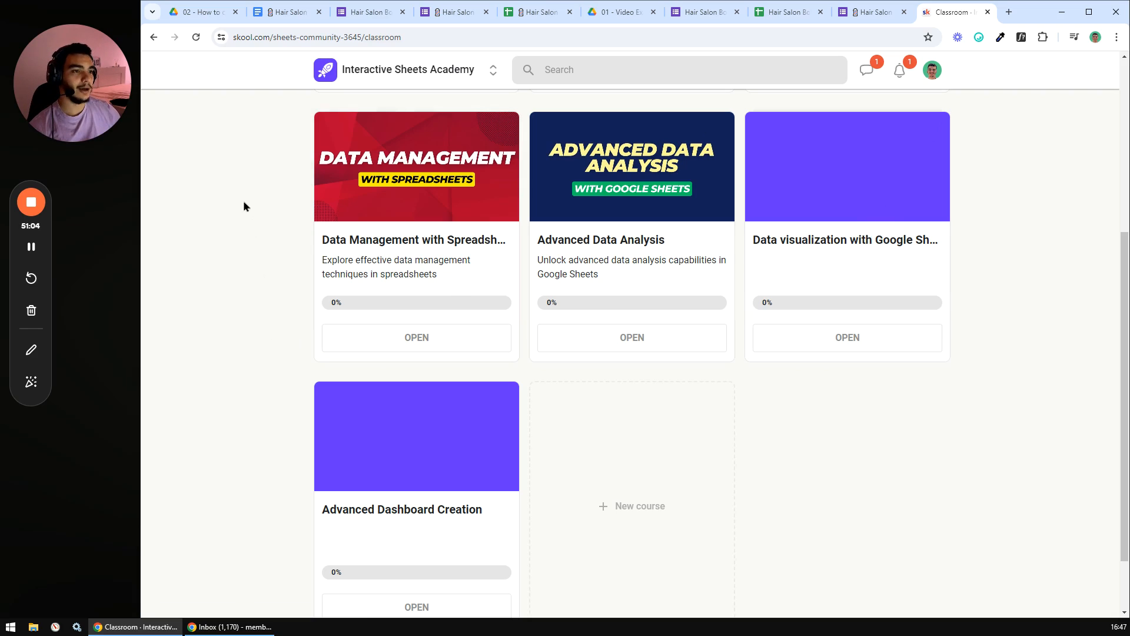
pyautogui.scroll(5, 437, 164)
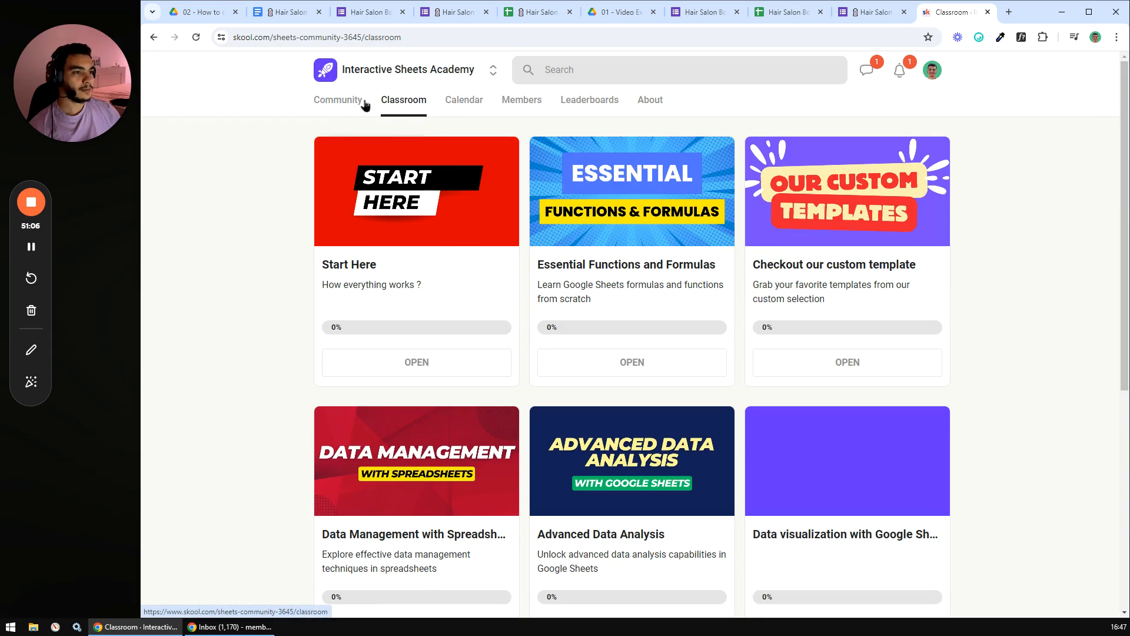
pyautogui.click(338, 104)
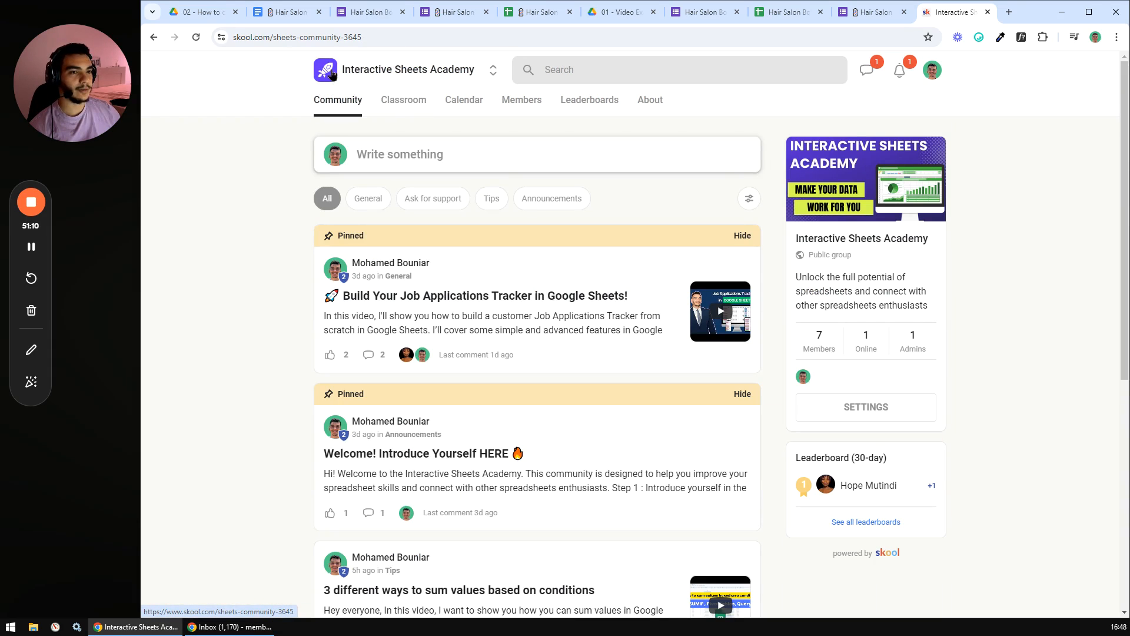
pyautogui.click(291, 12)
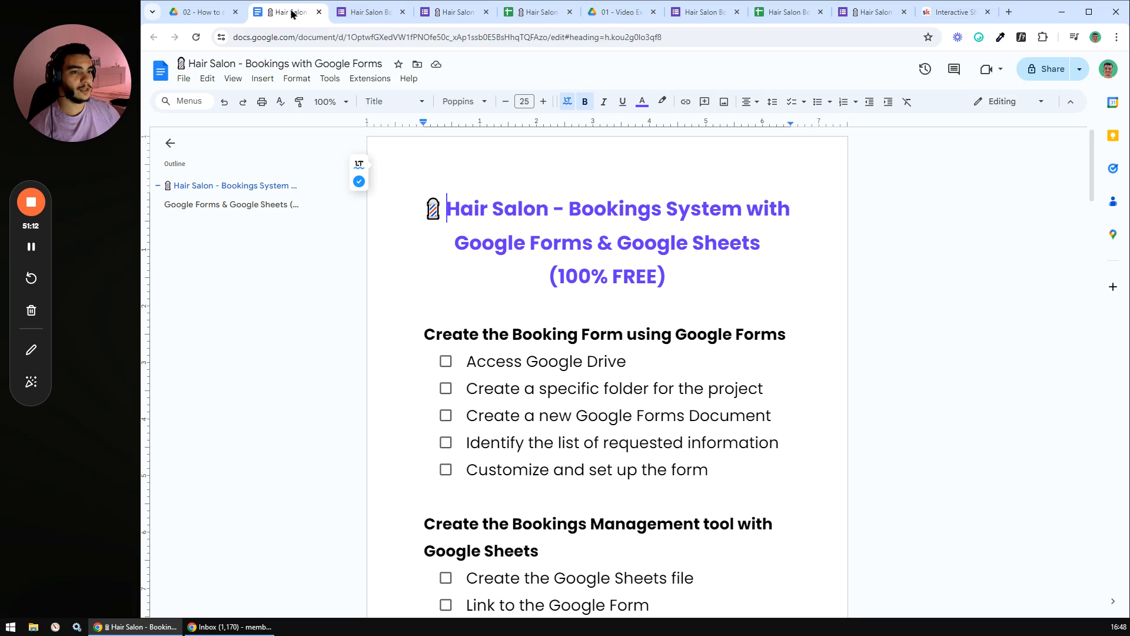